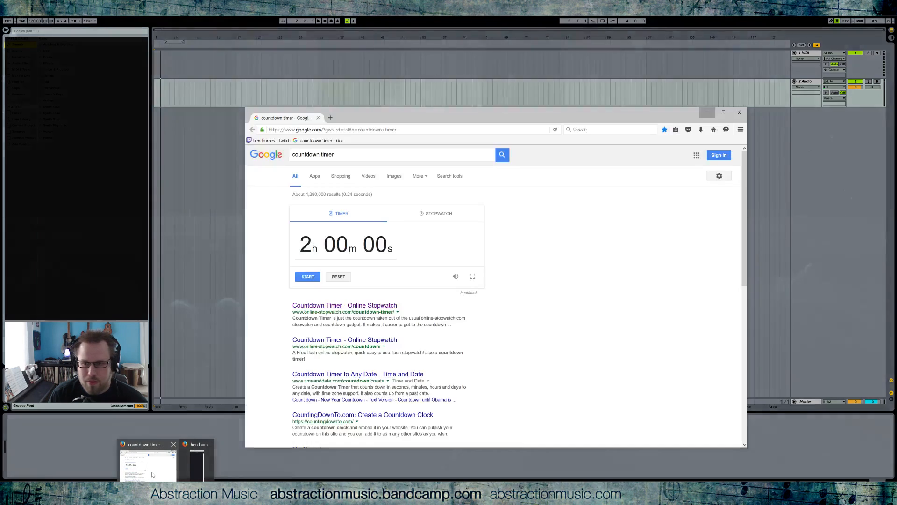
Start the two-hour countdown timer in the browser and switch back to Ableton Live.
click(153, 475)
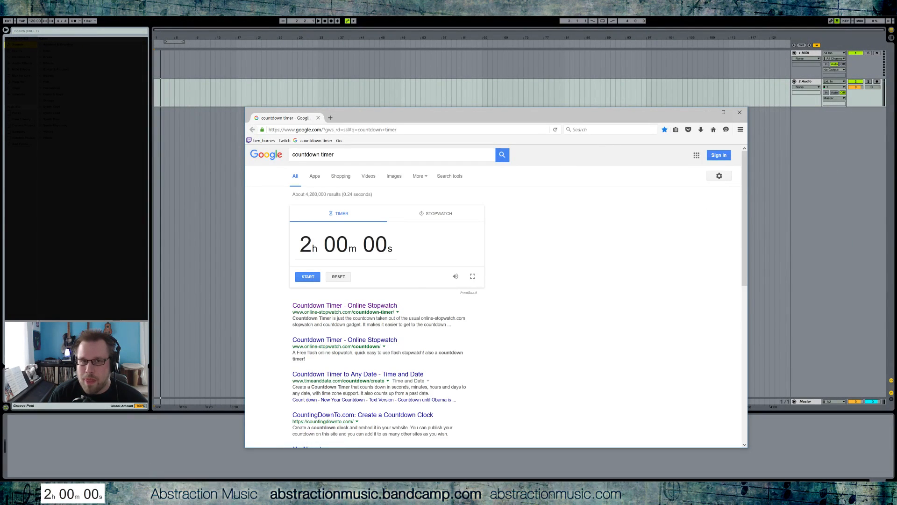
click(708, 112)
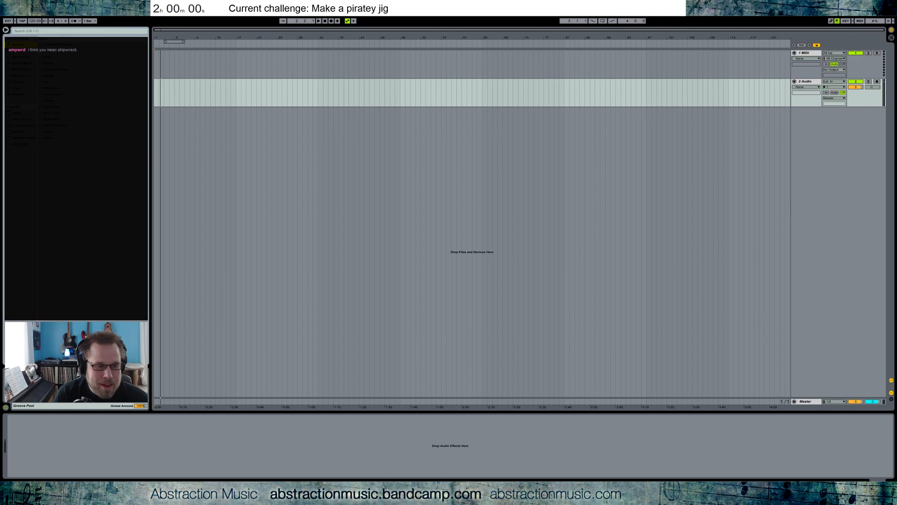
mouse_move(167, 494)
click(149, 462)
click(299, 279)
key(alt+Tab)
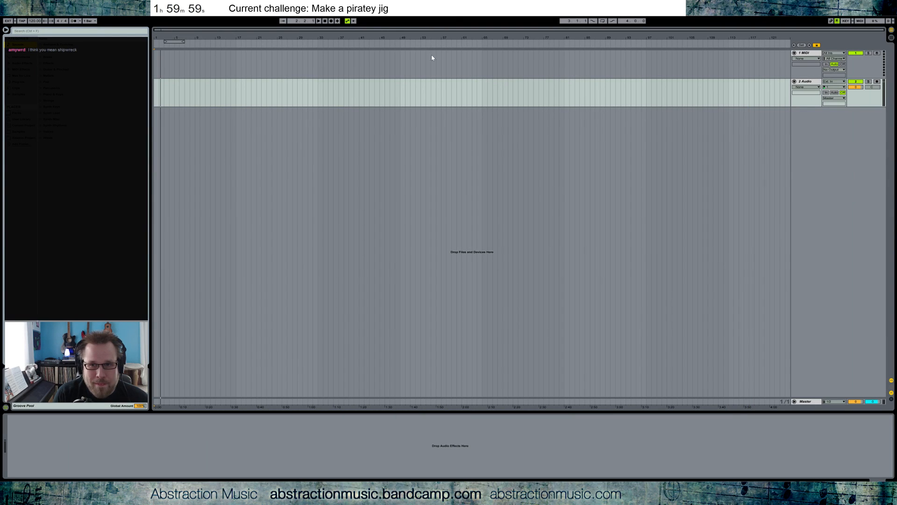
click(841, 131)
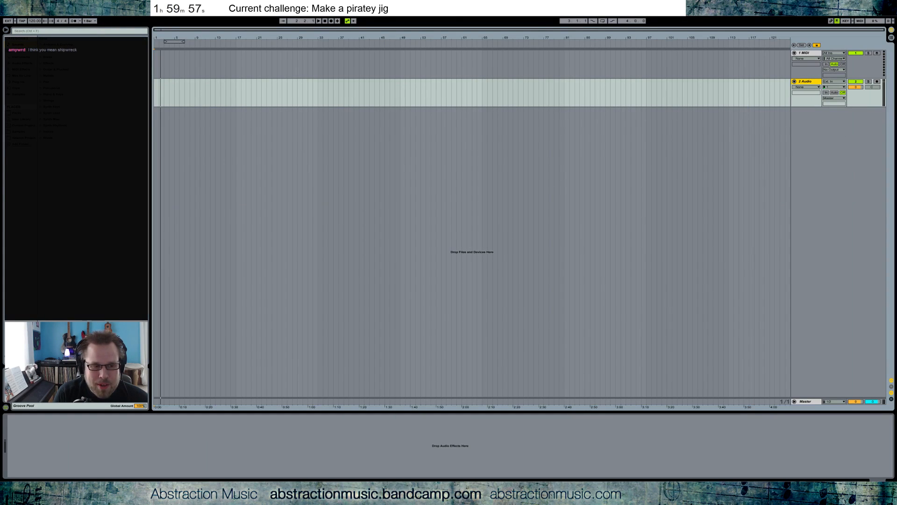
mouse_move(166, 494)
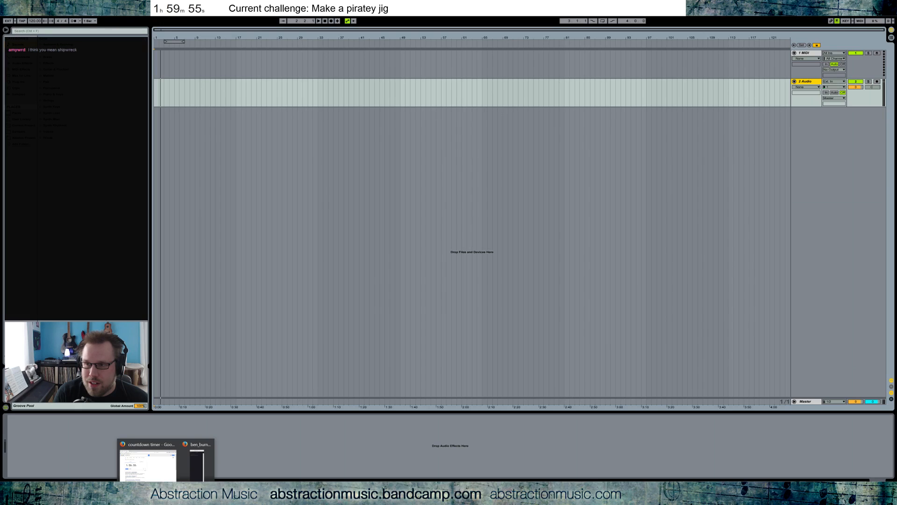
click(431, 206)
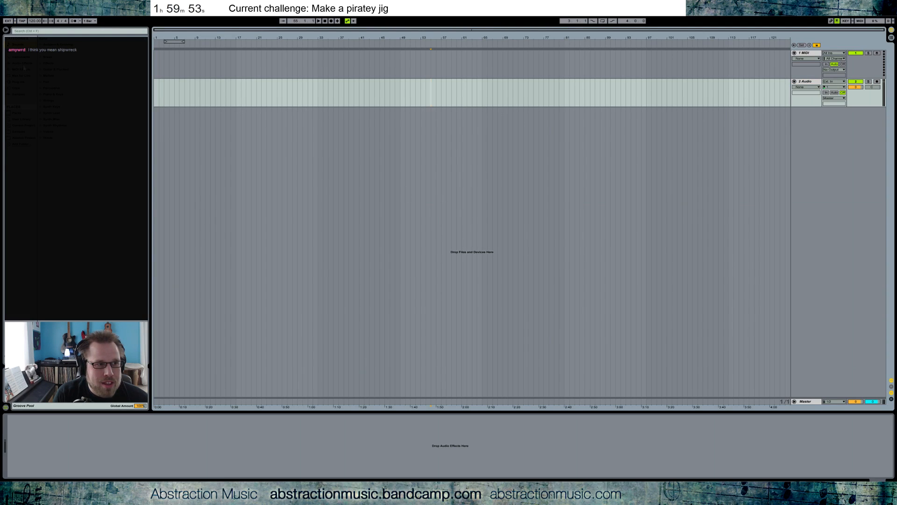
Add Kontakt 5 as a new instrument track below the audio track and move its window clear of the browser area.
click(18, 81)
drag(53, 133, 406, 165)
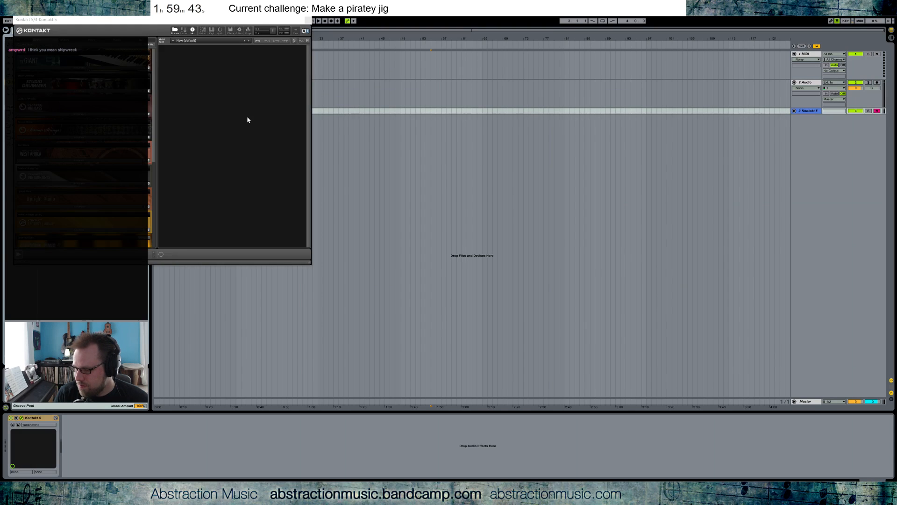
click(65, 39)
drag(99, 21, 444, 120)
Search the Kontakt database for "acc" and load the second Accordion patch in place of the first one.
click(400, 229)
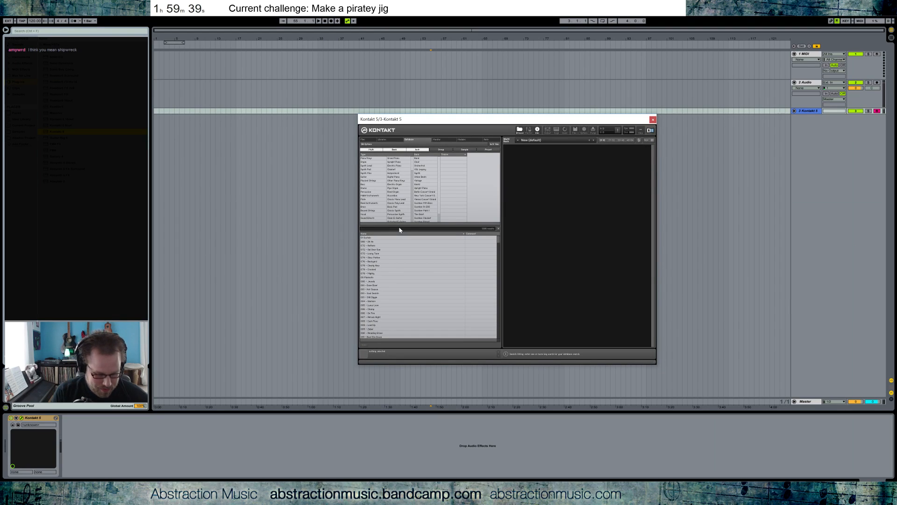
text(acc)
double_click(390, 238)
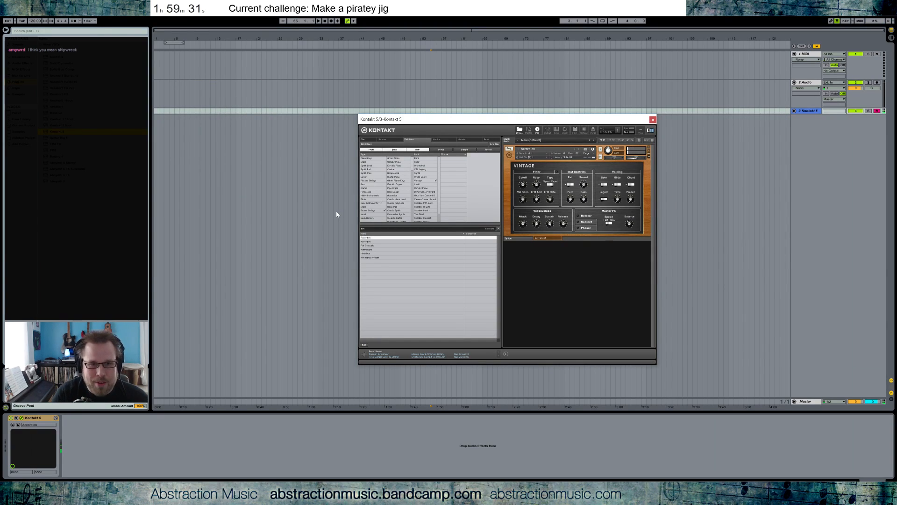
click(650, 147)
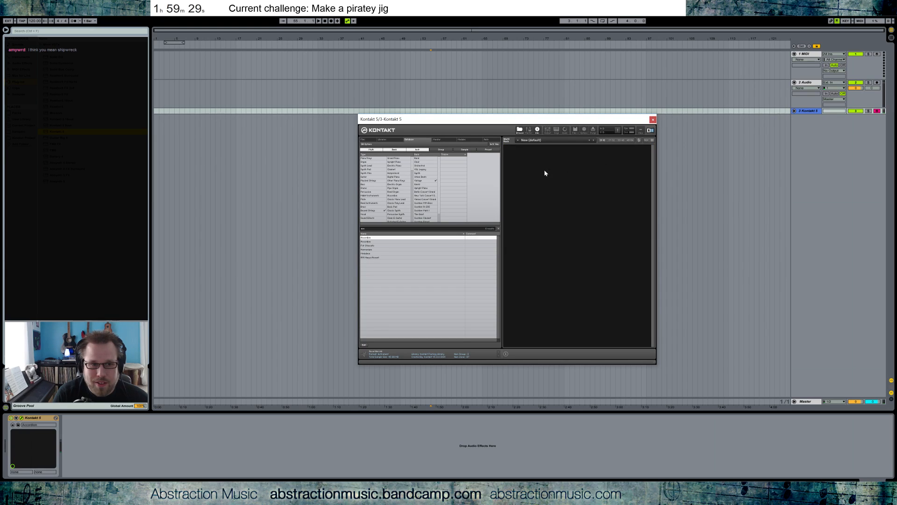
double_click(377, 242)
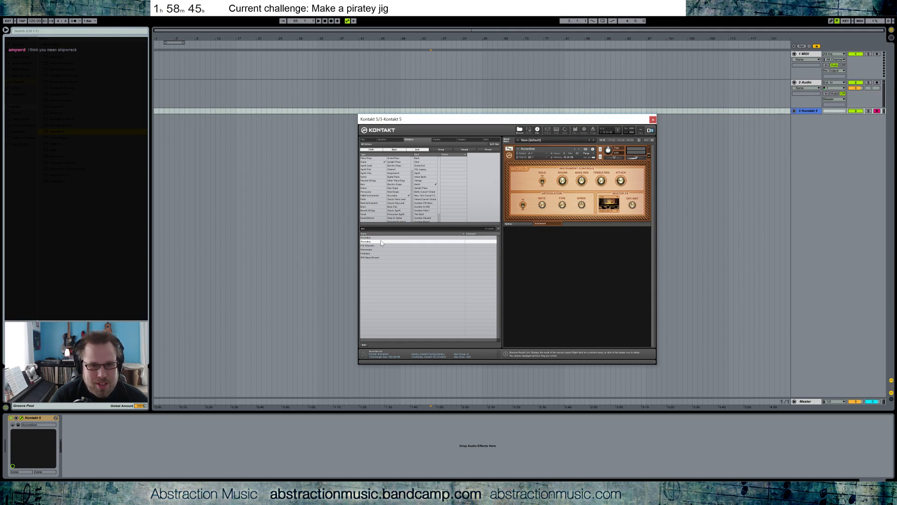
click(653, 119)
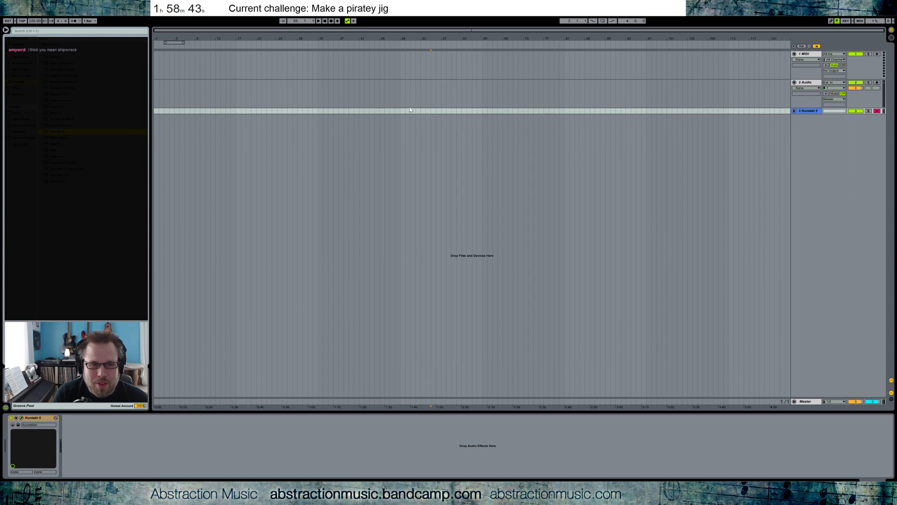
Create a four-bar MIDI clip on the Kontakt 5 track from bar 17 to bar 21 and open it for editing.
click(236, 111)
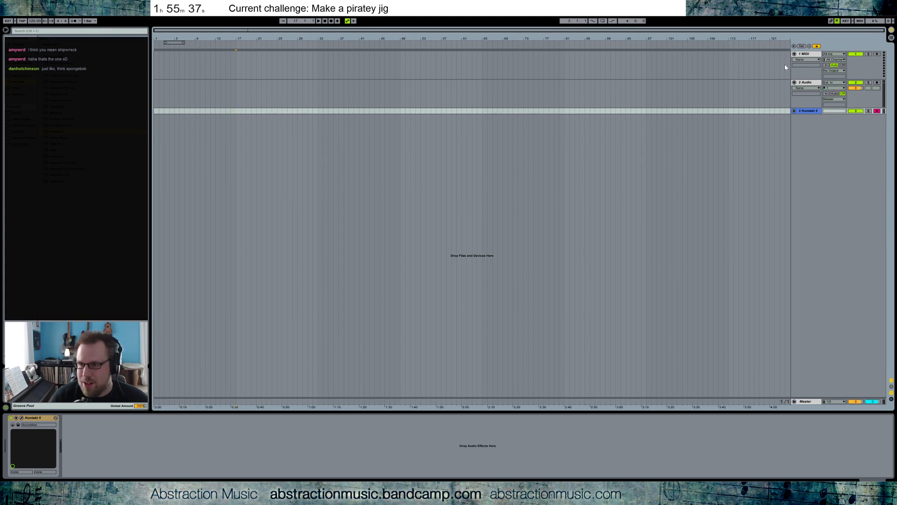
click(256, 111)
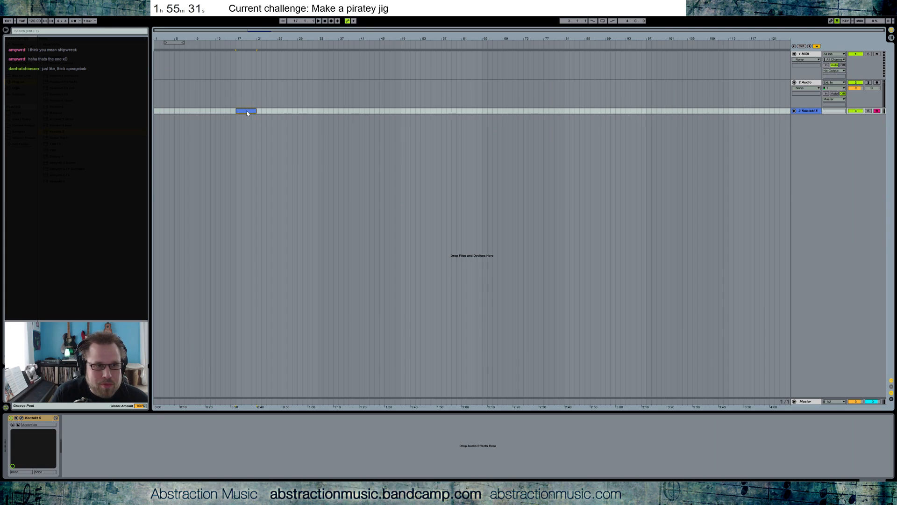
double_click(243, 111)
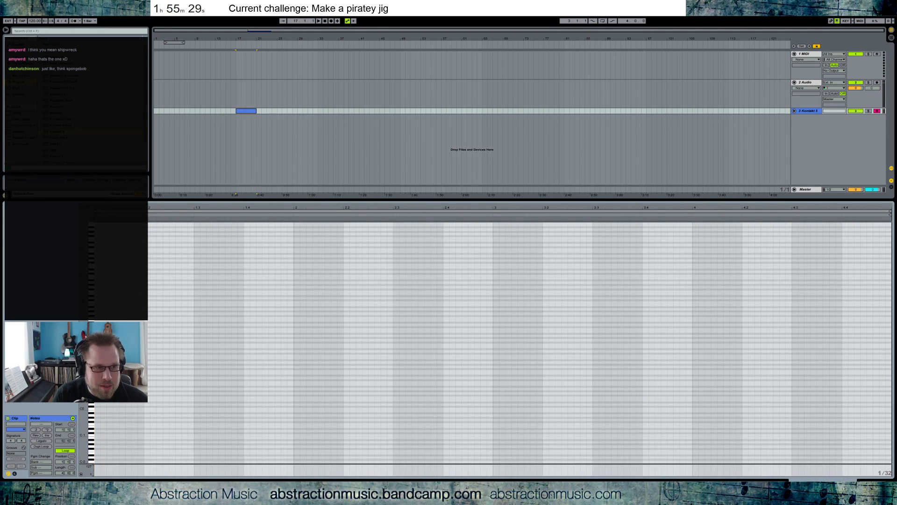
Set the note editor's grid to eighth-note triplets (1/8T).
key(ctrl+3)
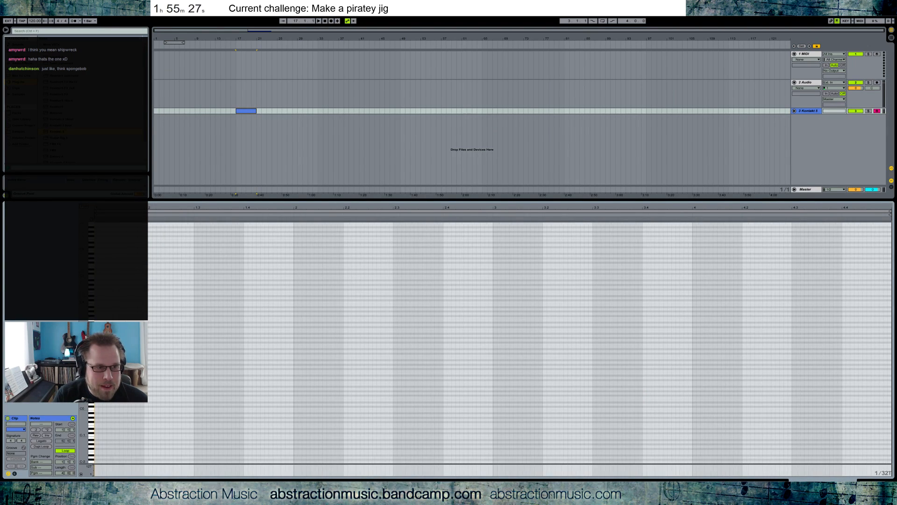
drag(82, 295, 84, 285)
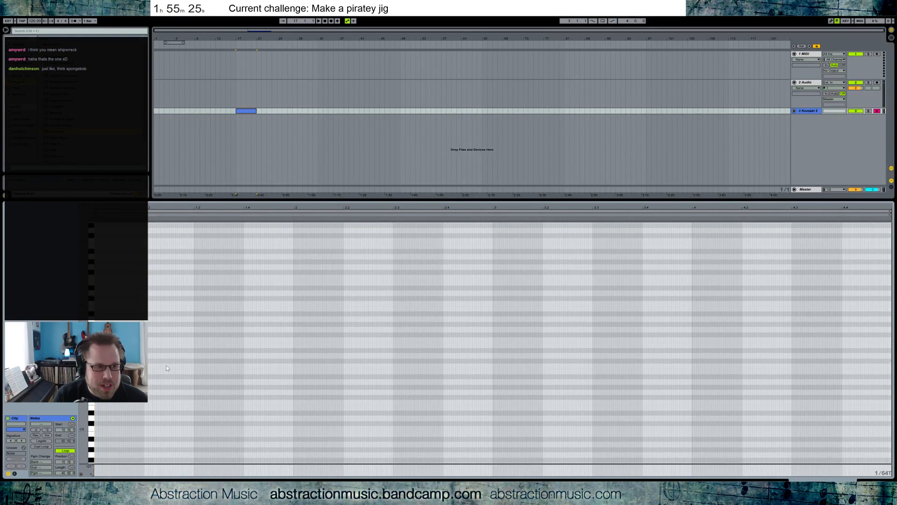
key(ctrl+2)
key(ctrl+2)
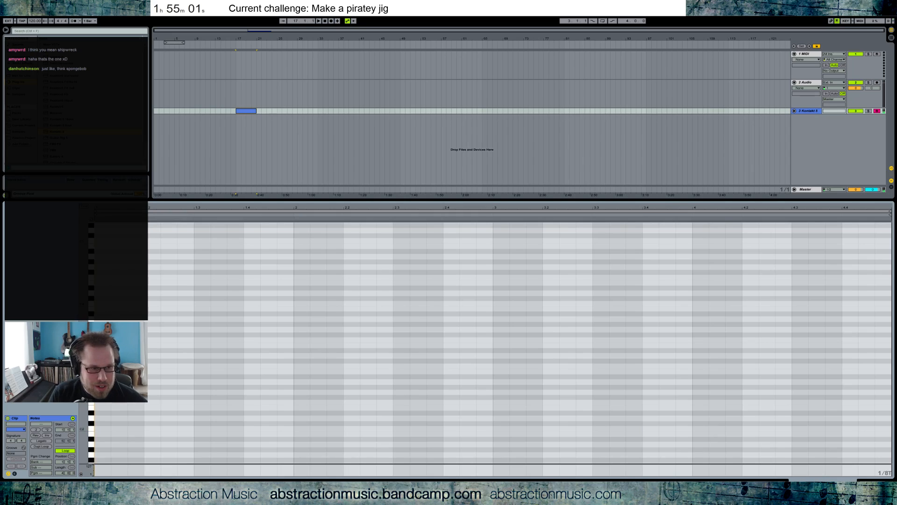
Write an opening triplet group of a C2 bass note and two E2–G2 chords, and duplicate it twice.
double_click(99, 430)
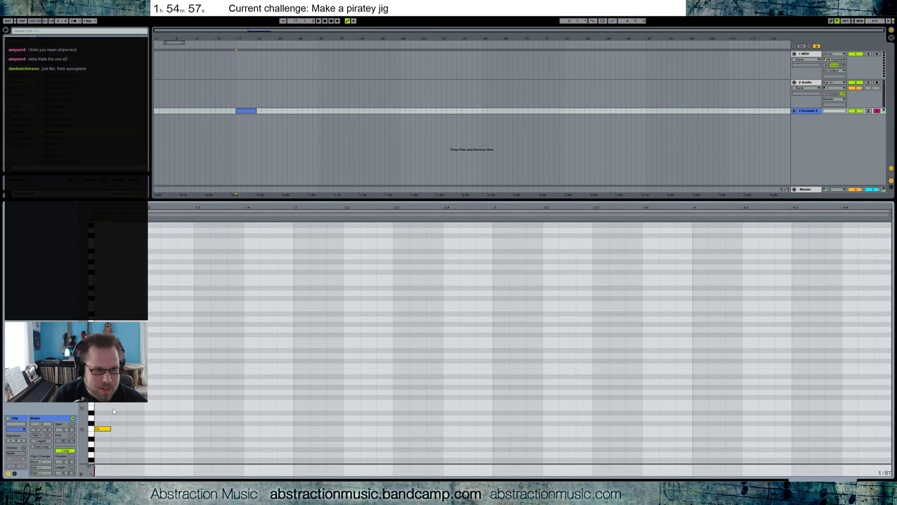
double_click(113, 408)
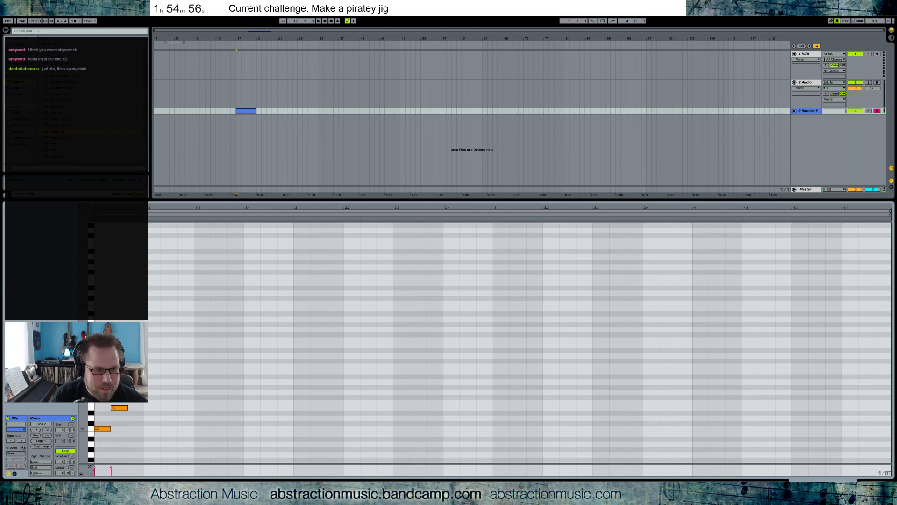
double_click(131, 408)
click(102, 444)
key(ctrl+d)
key(ctrl+d)
Lower the third triplet group's bass note to A1 and set its chord notes to D2 and F2.
key(Down)
key(Down)
key(Down)
drag(216, 389, 240, 430)
key(Up)
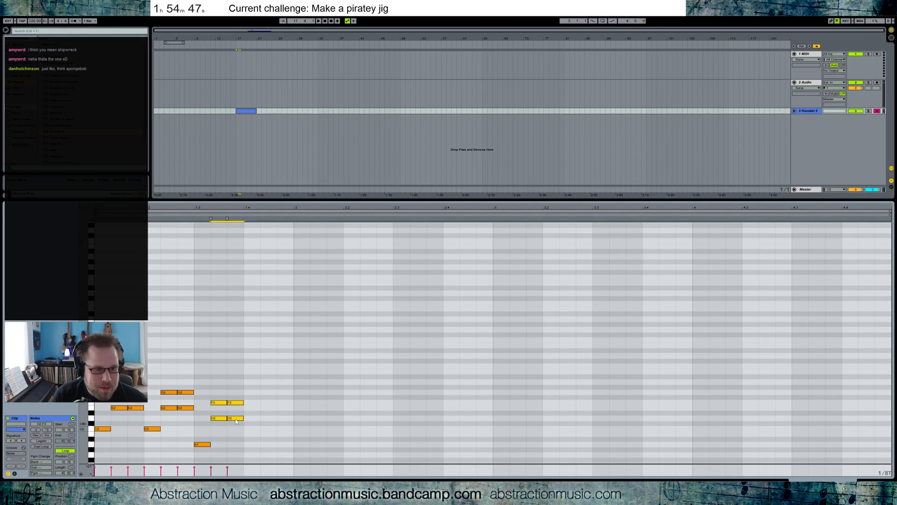
Retune the third triplet group to a B1 bass note under D2 and G2 chord notes.
key(Up)
click(198, 445)
key(Up)
key(Up)
drag(215, 404, 244, 411)
key(Up)
key(Up)
key(Down)
key(Down)
Duplicate the B1 triplet group onto beat four, and copy the whole first bar into bar 2.
drag(201, 380, 237, 436)
key(ctrl+d)
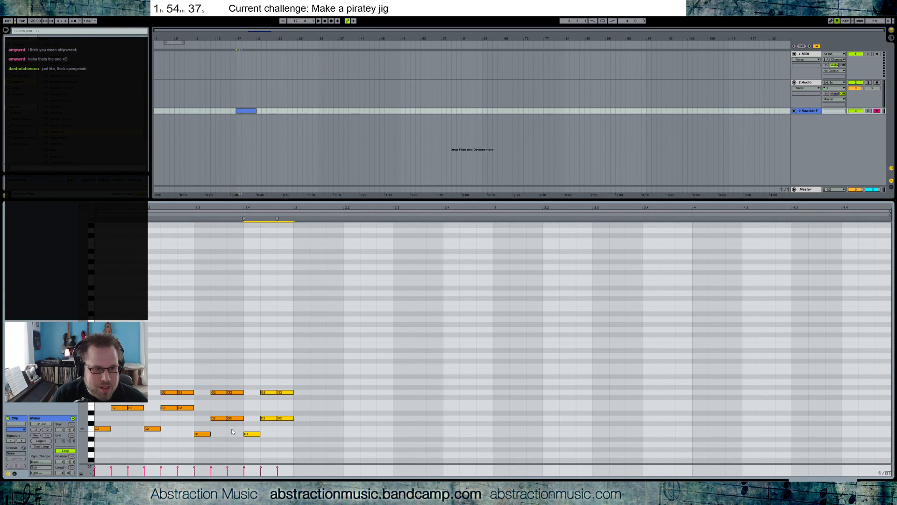
drag(99, 372, 277, 445)
key(ctrl+d)
Transpose the first two triplet groups of bar 2 to A1, D2 and F2, and play the passage.
drag(302, 379, 383, 445)
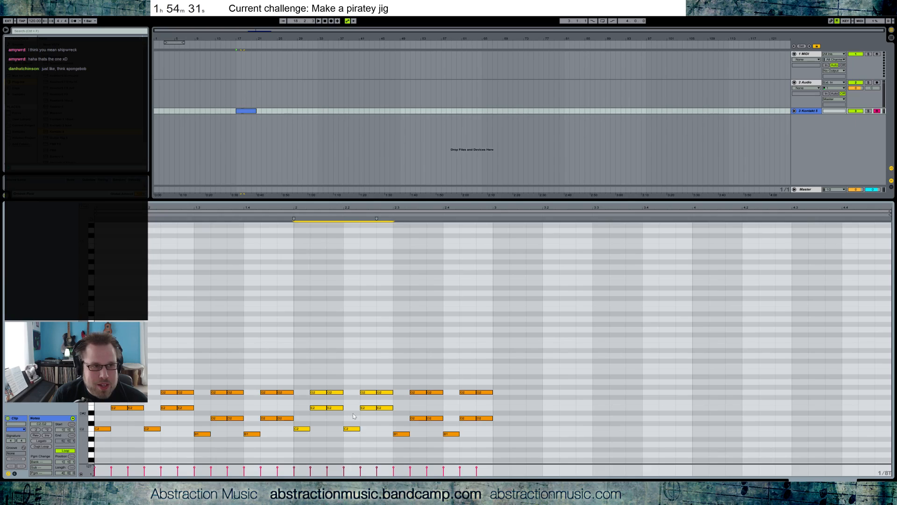
scroll(352, 414, down, 5)
scroll(352, 411, down, 3)
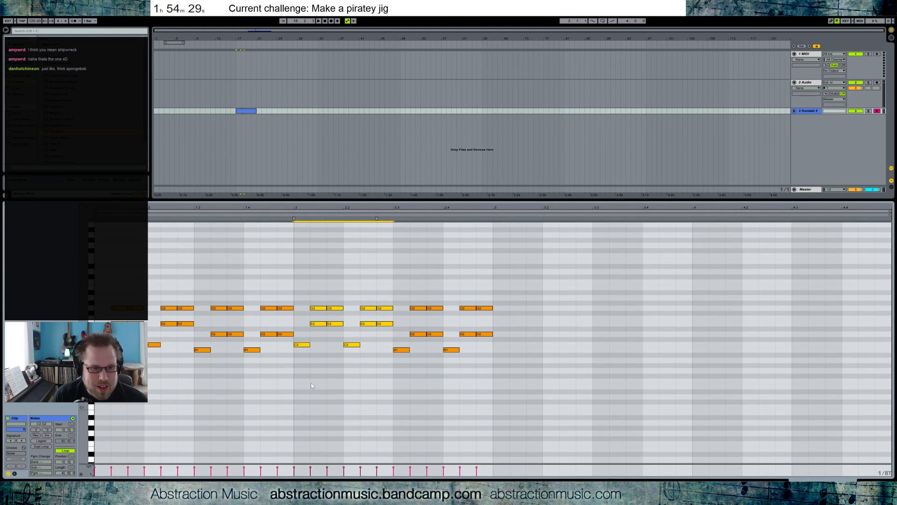
key(Down)
key(Down)
drag(299, 344, 357, 367)
key(Down)
key(space)
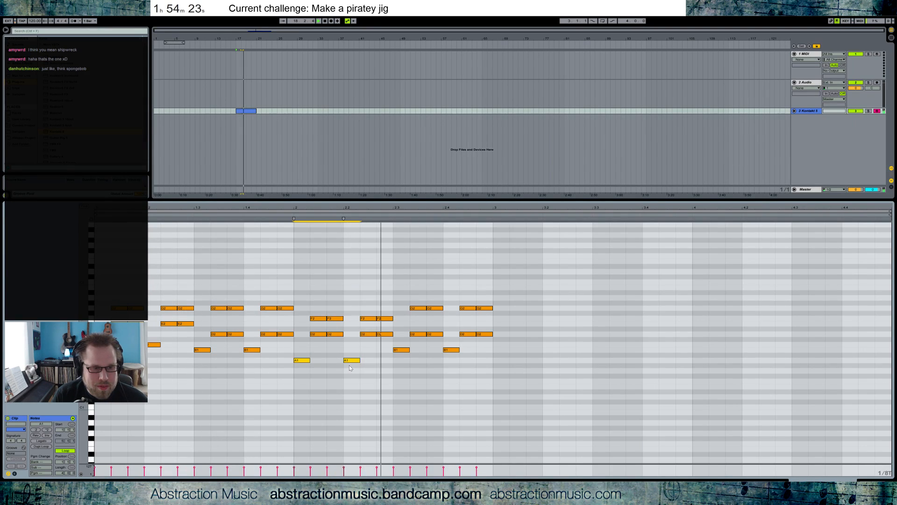
key(space)
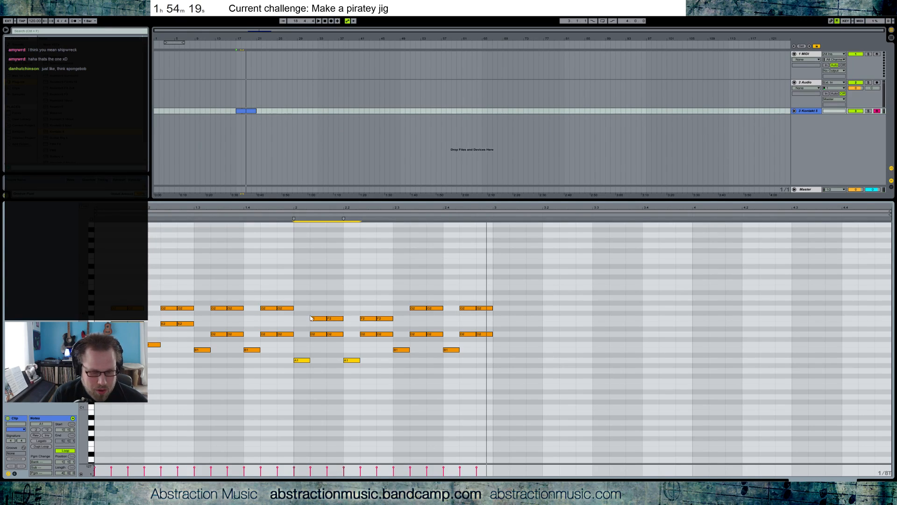
Raise the first two groups of bar 2 to a B1 bass note and G2 top notes.
click(312, 319)
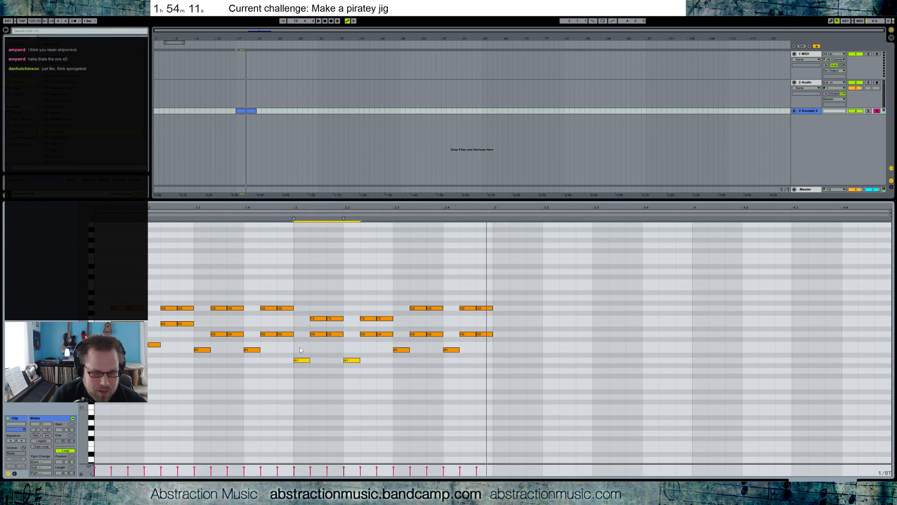
key(Up)
key(Up)
drag(310, 309, 391, 323)
key(Up)
key(Up)
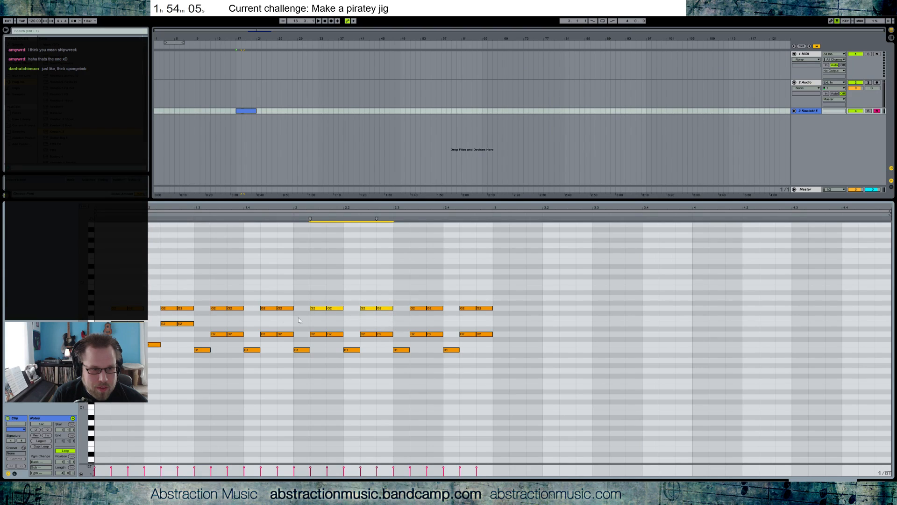
Change the last group of bar 1 and the first group of bar 2 to C2 with F2 and A2 chords.
drag(219, 325, 279, 338)
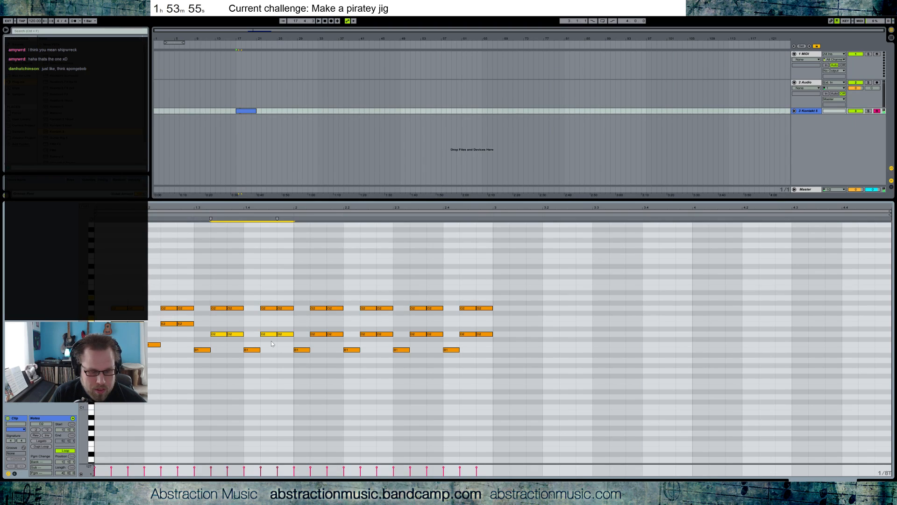
drag(246, 299, 337, 363)
key(Up)
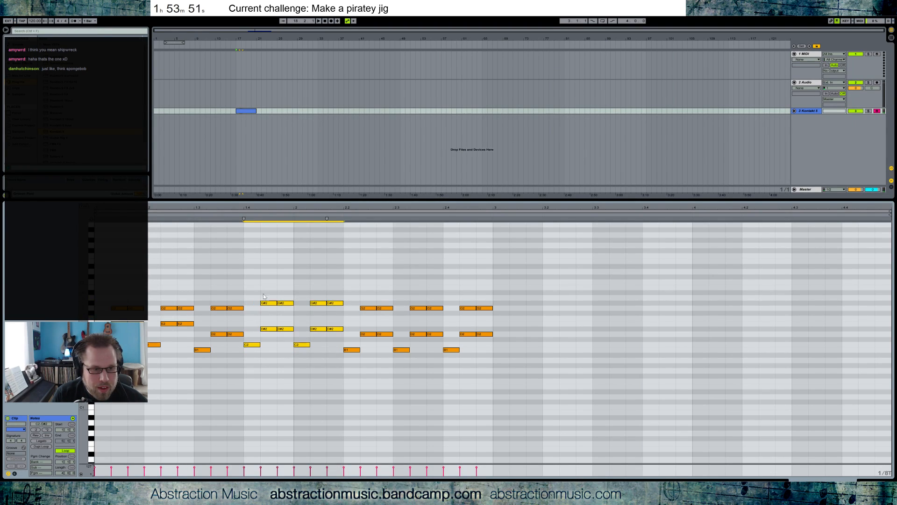
mouse_move(259, 313)
mouse_down()
mouse_move(346, 336)
mouse_move(258, 300)
mouse_up()
key(Up)
key(Up)
key(Up)
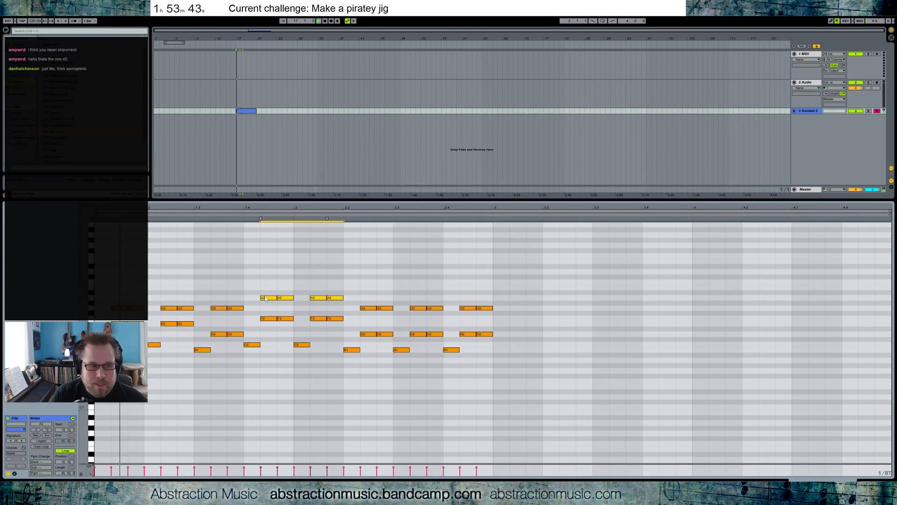
Shorten all the accordion notes to a sixteenth-note triplet (1/16T) each and play the clip.
click(237, 345)
drag(148, 291, 475, 381)
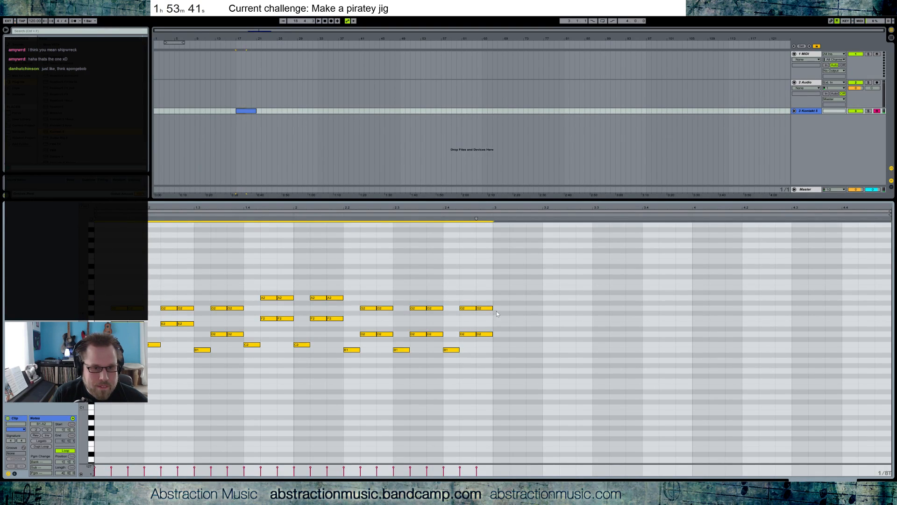
key(ctrl+1)
drag(493, 308, 485, 308)
key(space)
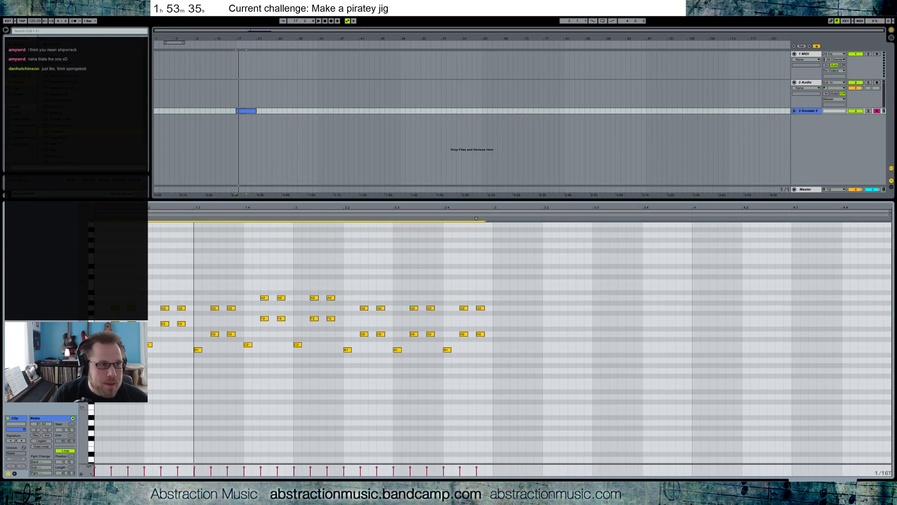
Set the song tempo to 100 BPM.
click(34, 21)
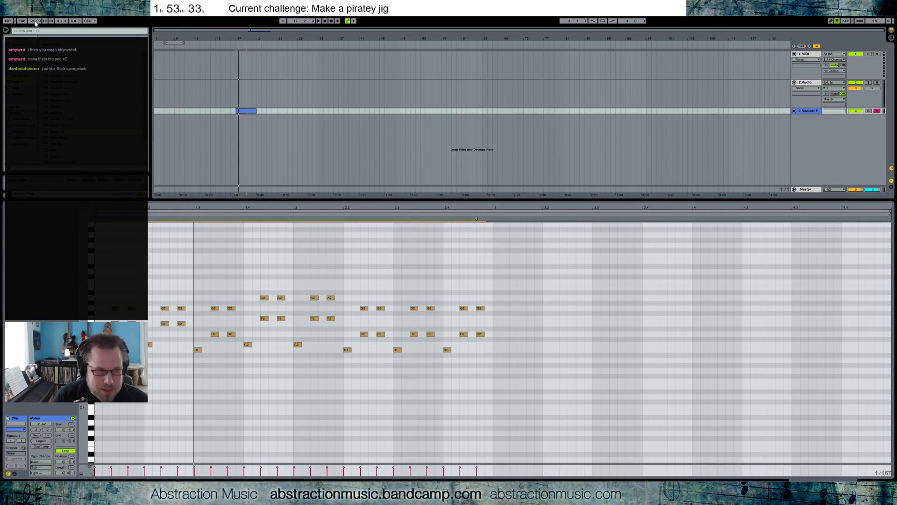
text(100)
key(Return)
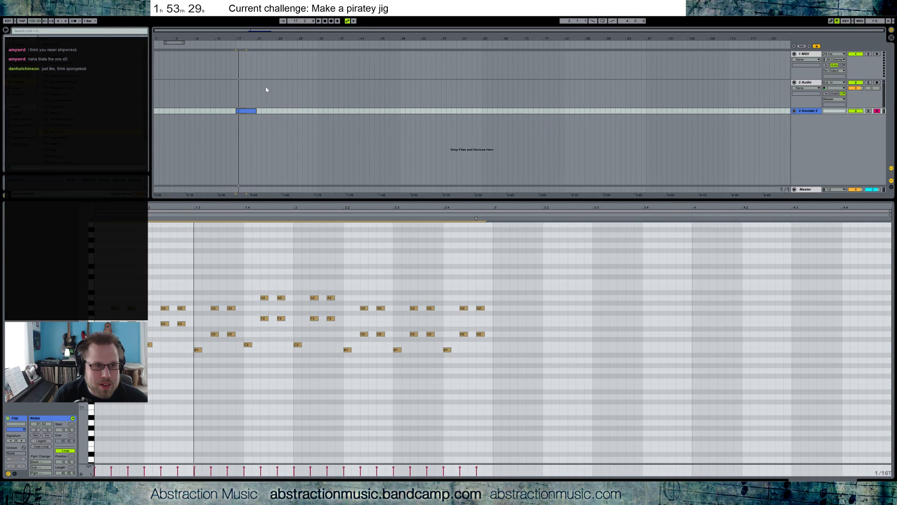
Loop the first two bars of the accordion clip in the arrangement and play them.
drag(257, 36, 492, 101)
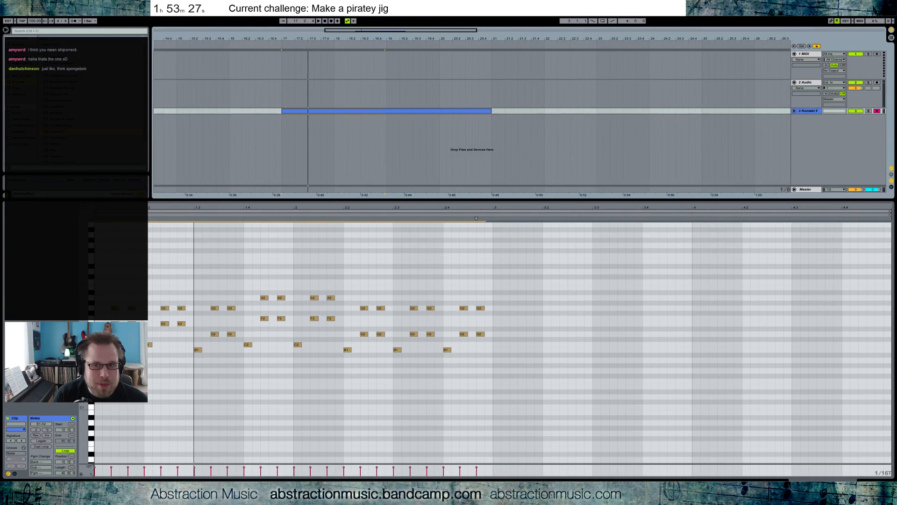
click(795, 112)
drag(387, 125, 283, 123)
key(ctrl+l)
key(space)
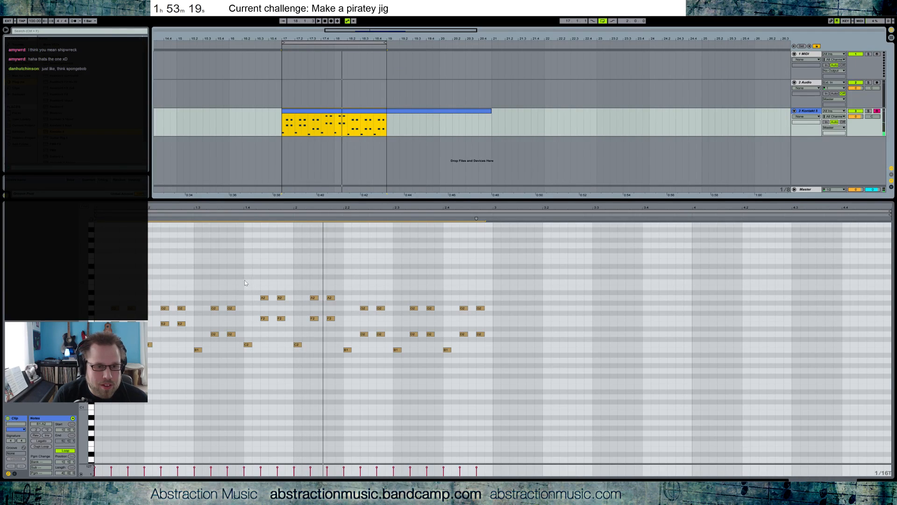
key(space)
Raise the second group of bar 2 to a C2 bass note with F2 and A2 chords.
drag(346, 350, 347, 345)
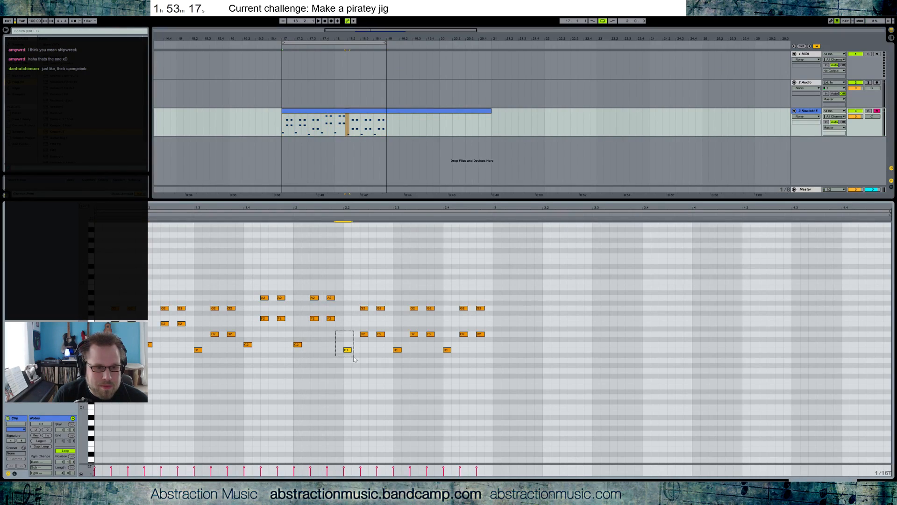
drag(355, 293, 389, 336)
key(Up)
key(Up)
key(Up)
key(Down)
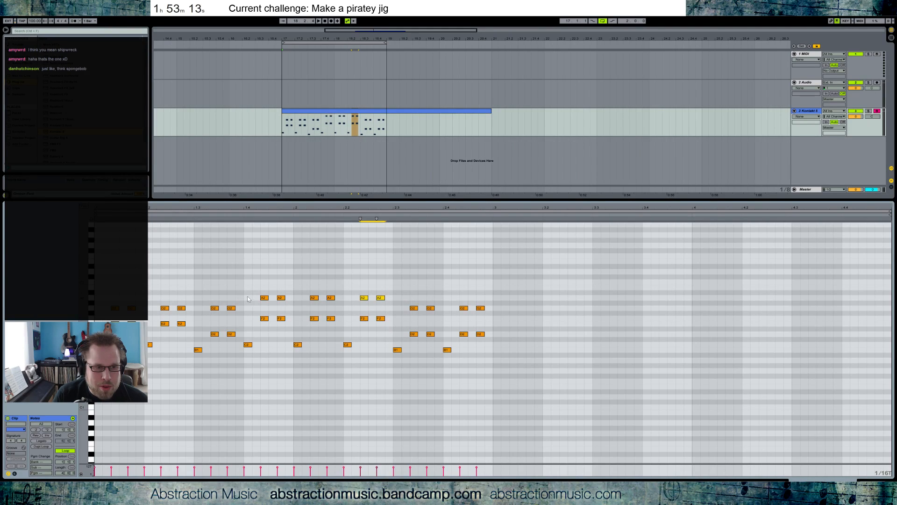
Lower the last group of bar 1 to a B1 bass note with D2 and G2 chords, playing the loop to check.
drag(257, 289, 283, 315)
key(Down)
key(Down)
key(Down)
key(Up)
click(252, 350)
key(space)
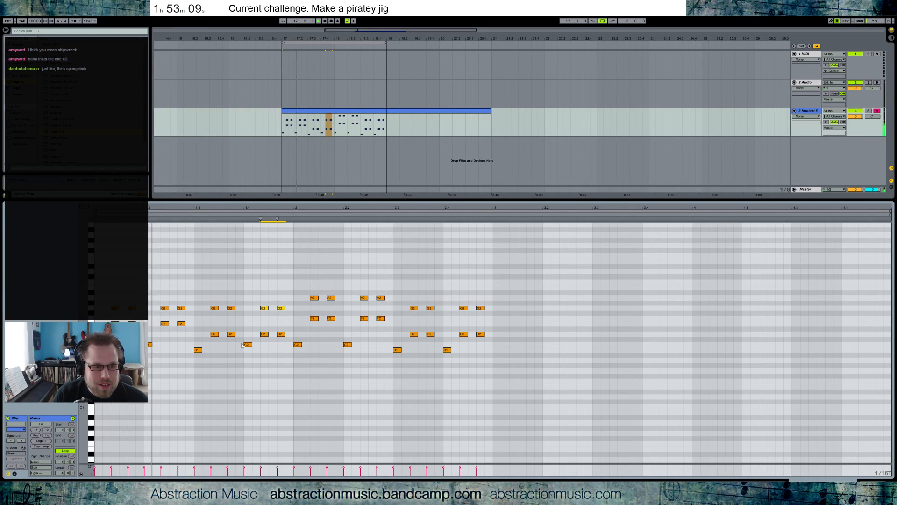
key(Down)
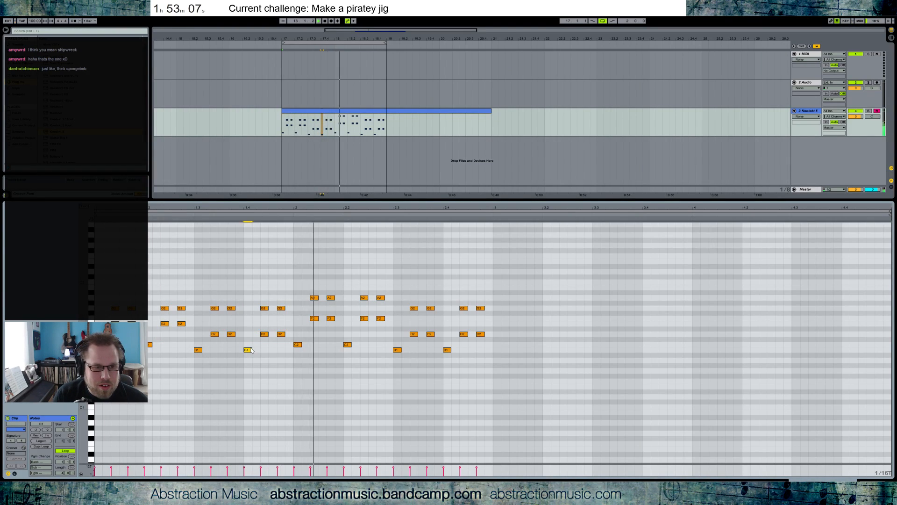
key(space)
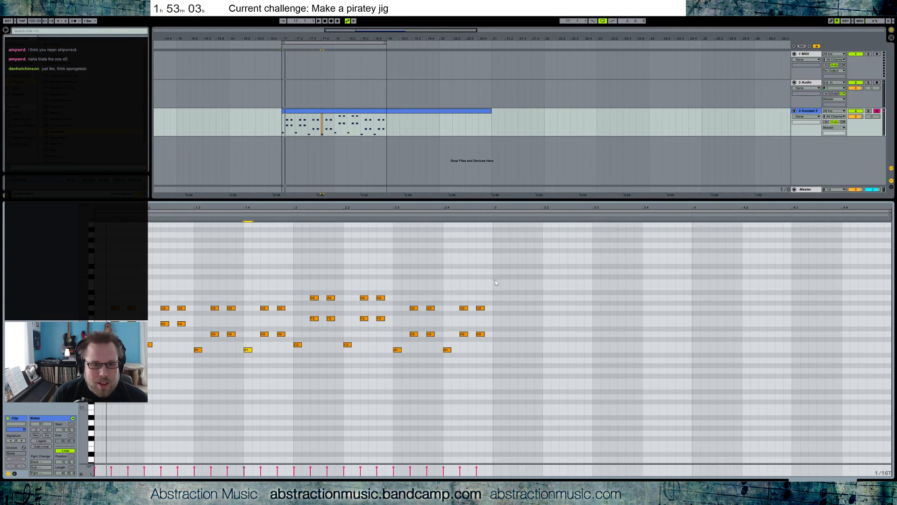
Set the song tempo to 80 BPM and play the loop.
click(31, 21)
text(80)
key(Return)
key(space)
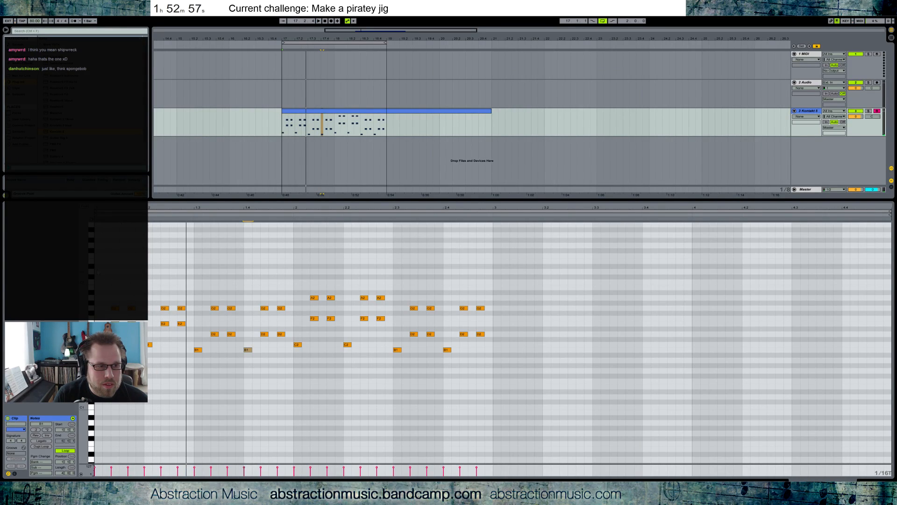
Add E3, D3 and E3 melody notes on beat 1 of bar 1 and lower the velocities of the accompaniment notes.
drag(84, 272, 84, 278)
double_click(98, 268)
key(space)
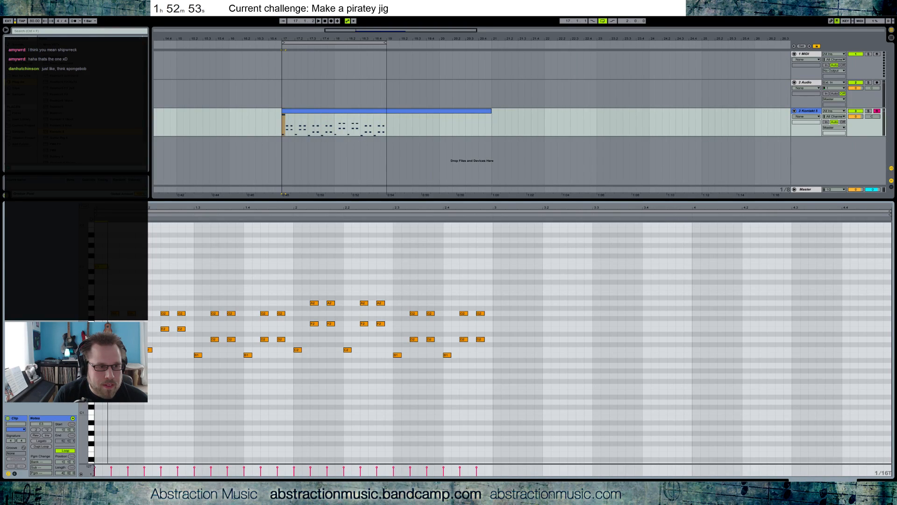
double_click(136, 266)
drag(136, 266, 144, 268)
key(space)
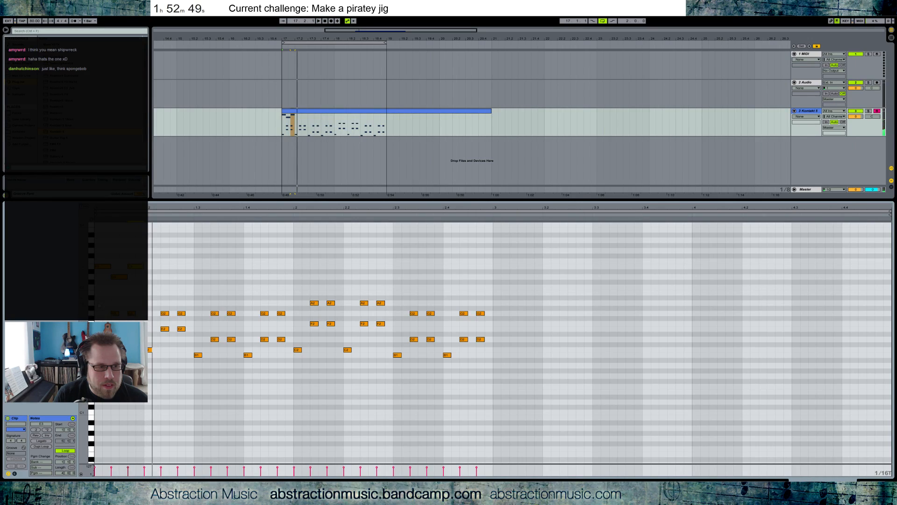
key(ctrl+a)
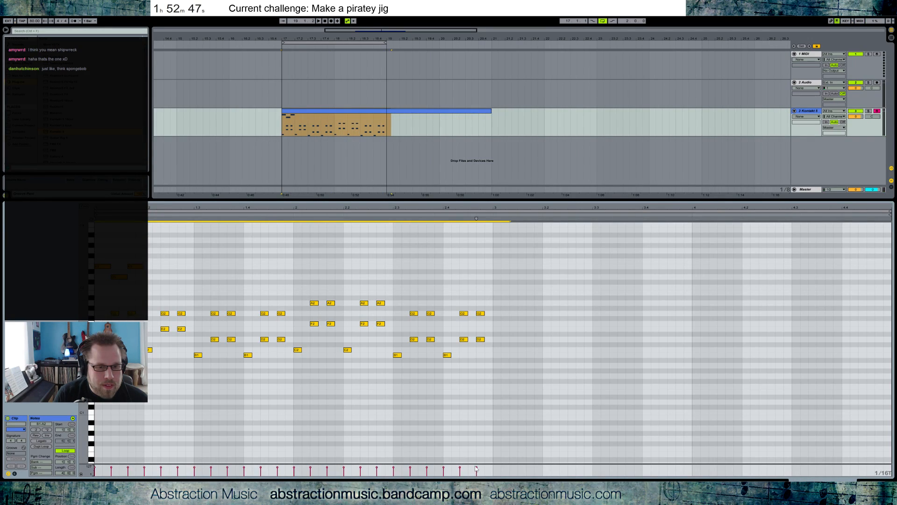
drag(477, 469, 477, 481)
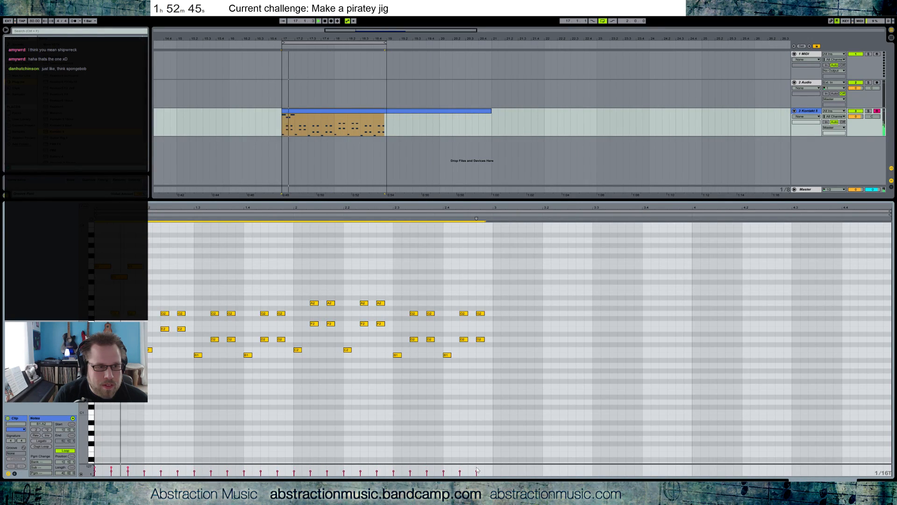
Continue the melody on beat 2 of bar 1 with a long A3 followed by a short B2.
double_click(148, 241)
drag(160, 241, 177, 240)
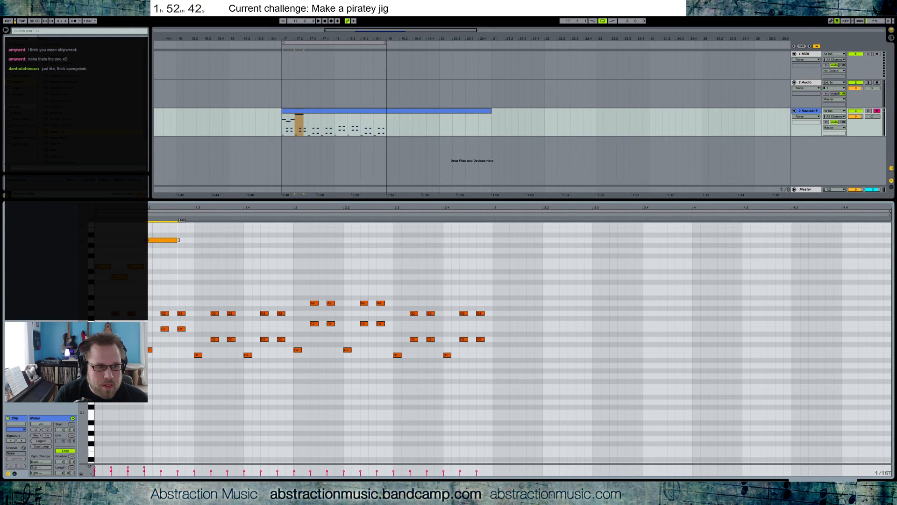
double_click(178, 293)
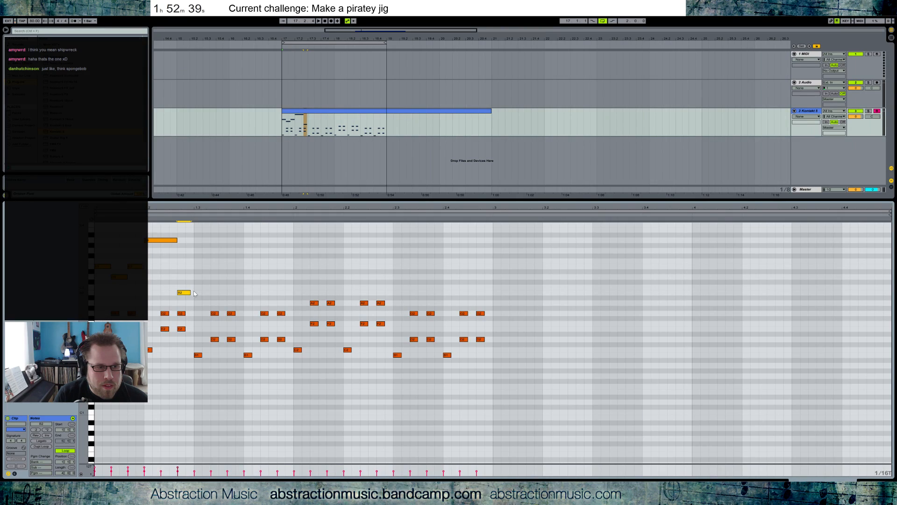
drag(191, 292, 193, 292)
Using a 1/8T grid, add E3, D3 and C3 on beat 3 and a longer A2 on beat 4 of bar 1.
double_click(195, 267)
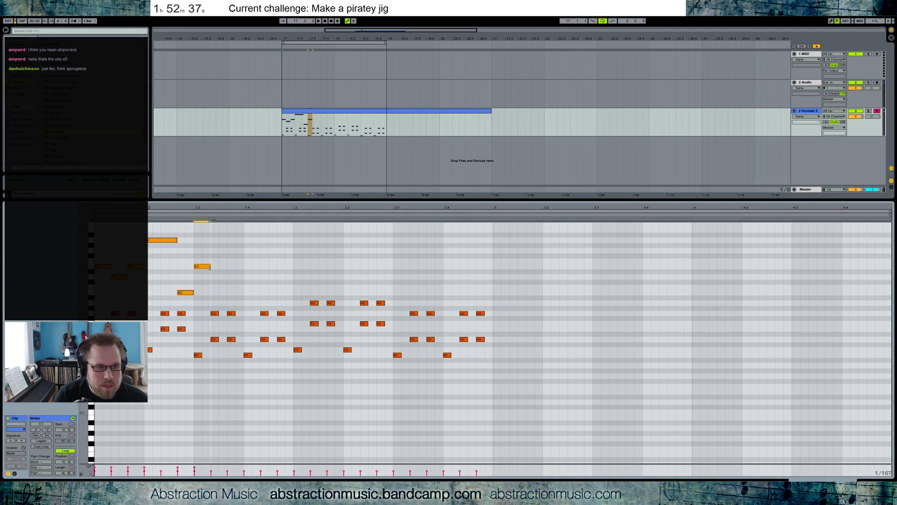
key(ctrl+1)
key(ctrl+2)
key(ctrl+2)
double_click(218, 278)
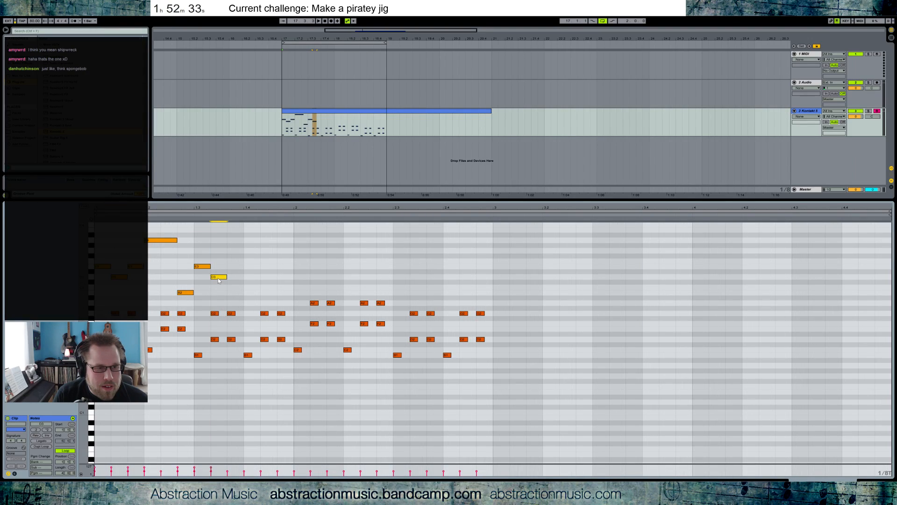
double_click(231, 287)
double_click(248, 302)
drag(252, 303, 278, 303)
key(space)
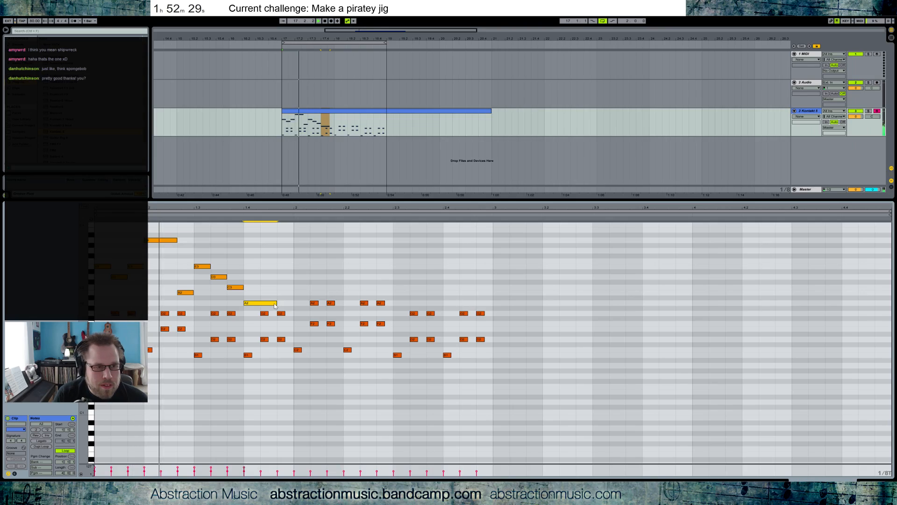
Raise the long melody note on beat 4 of bar 1 to B2.
key(space)
drag(267, 304, 266, 293)
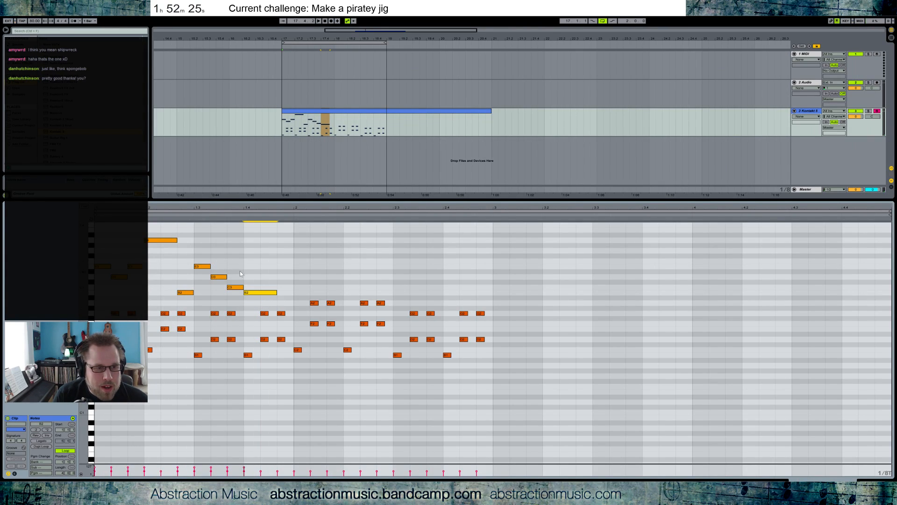
key(Up)
key(Up)
key(Down)
key(Down)
key(Down)
key(Up)
Transpose the whole melody up one octave and play the clip.
drag(99, 234, 264, 295)
key(shift+Up)
key(space)
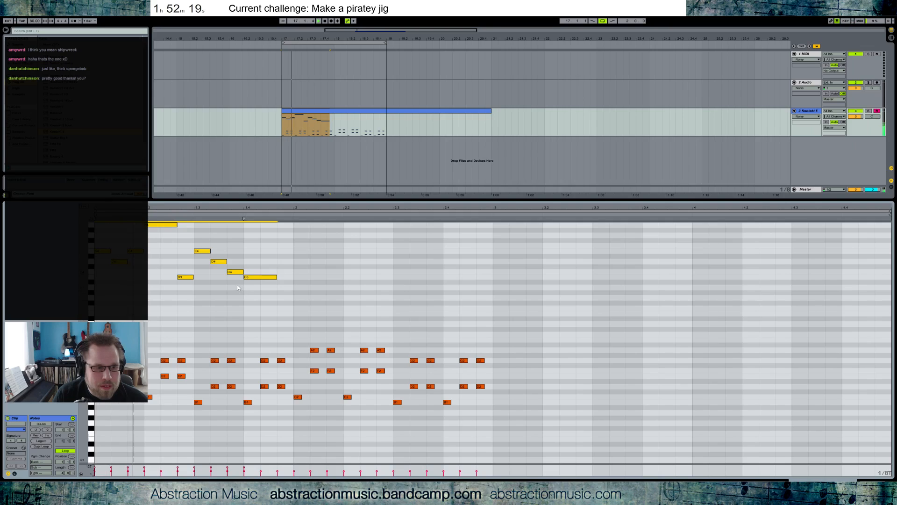
key(space)
Raise the short melody note at the end of beat 2 in bar 1 to D4.
click(188, 276)
key(Up)
key(Up)
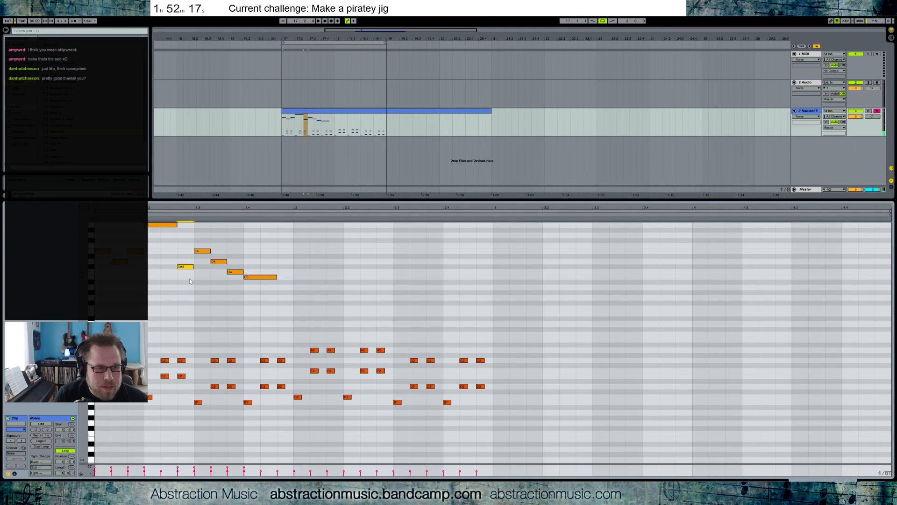
key(Up)
key(Up)
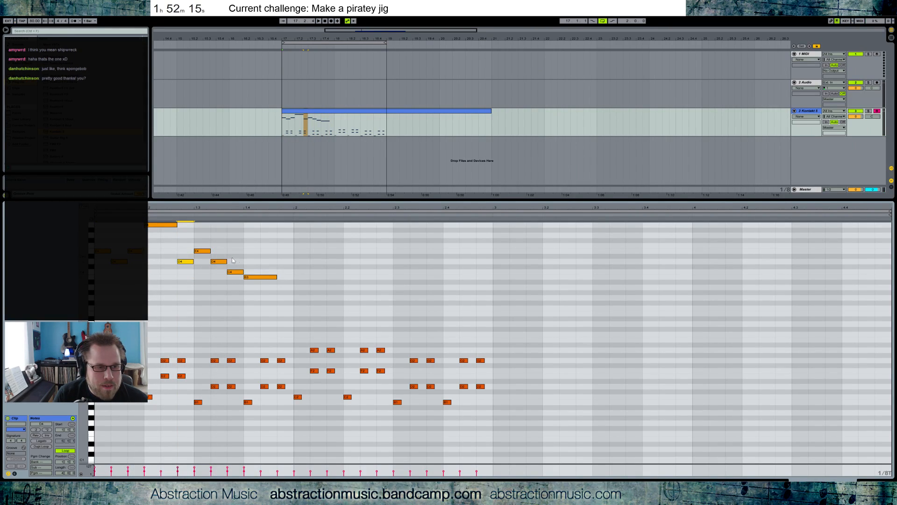
Lower the last three melody notes of bar 1 to B3, A3 and G3, and add another short G3 after them.
drag(218, 255, 281, 292)
key(Down)
key(Down)
key(Down)
drag(235, 273, 263, 294)
click(262, 293)
key(Down)
key(space)
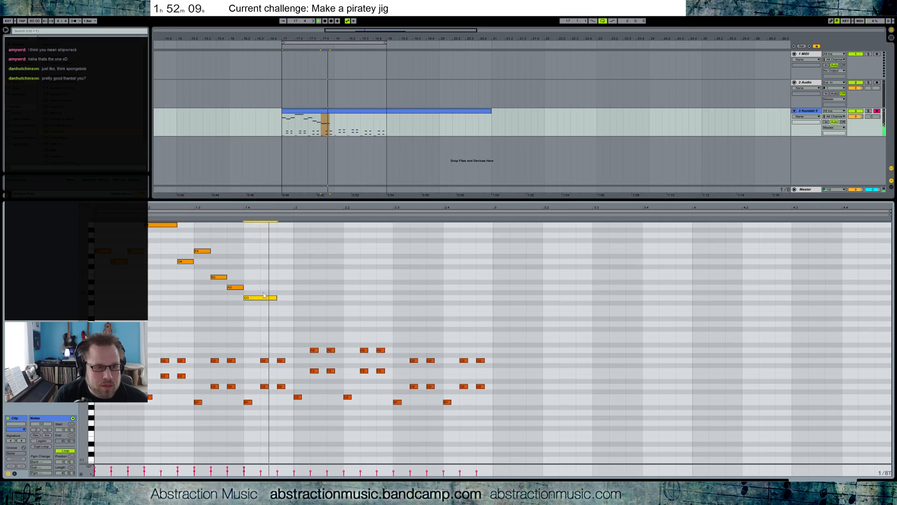
double_click(281, 298)
drag(275, 298, 272, 298)
Change the second melody note of bar 1 to E4 and the third to D4 while listening to the loop.
click(119, 262)
key(Up)
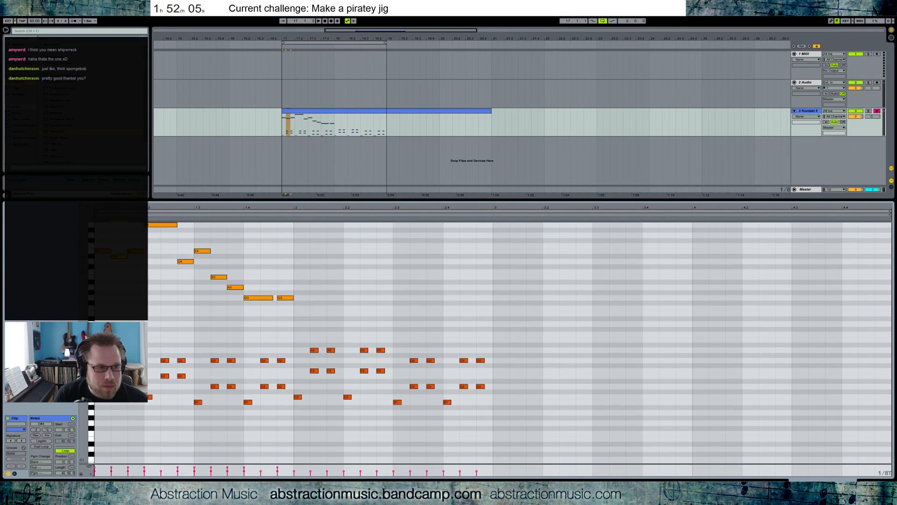
key(Up)
key(space)
key(Down)
key(Down)
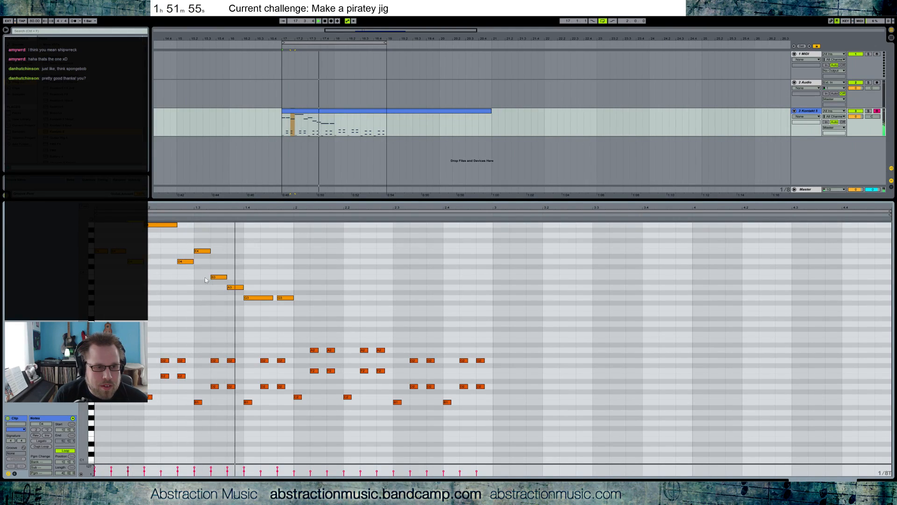
Add melody notes A3, G3 and A3 on beat 1 of bar 2, and a long A#3 with a short G3 on beat 2.
double_click(296, 287)
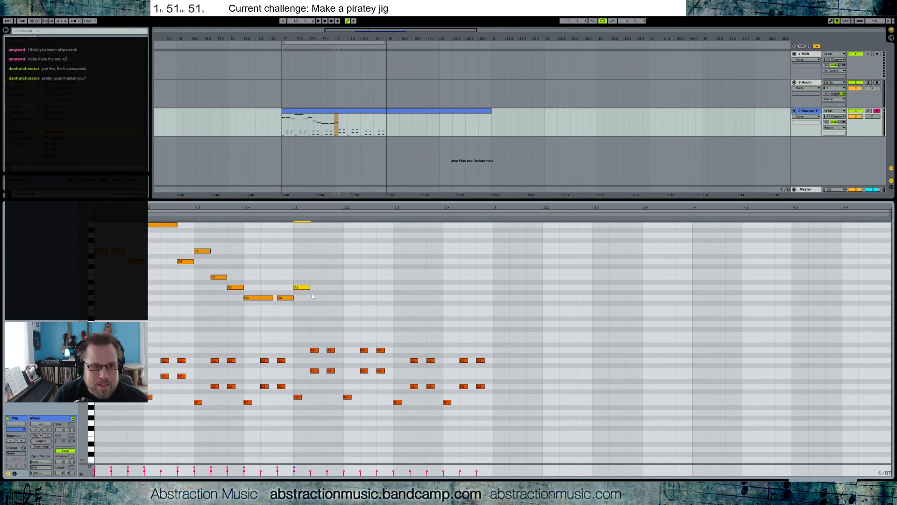
key(Up)
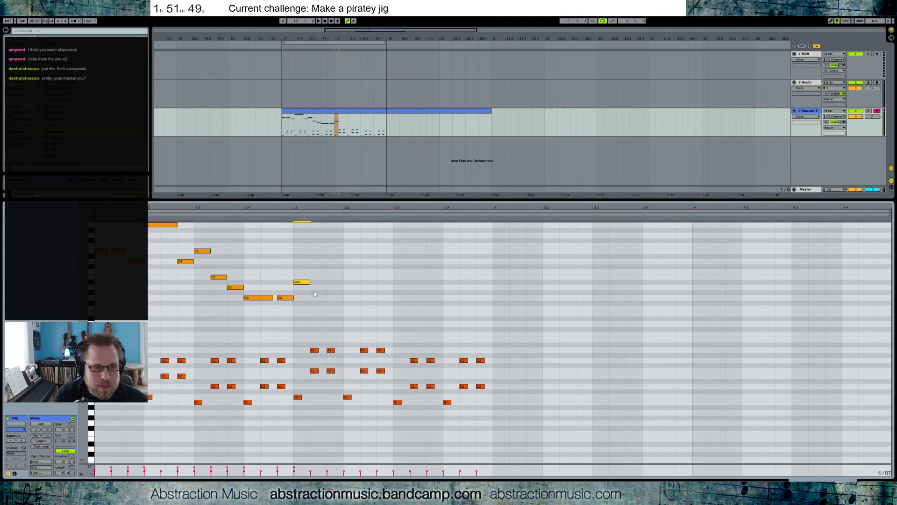
double_click(313, 298)
double_click(330, 287)
double_click(349, 283)
drag(359, 282, 381, 282)
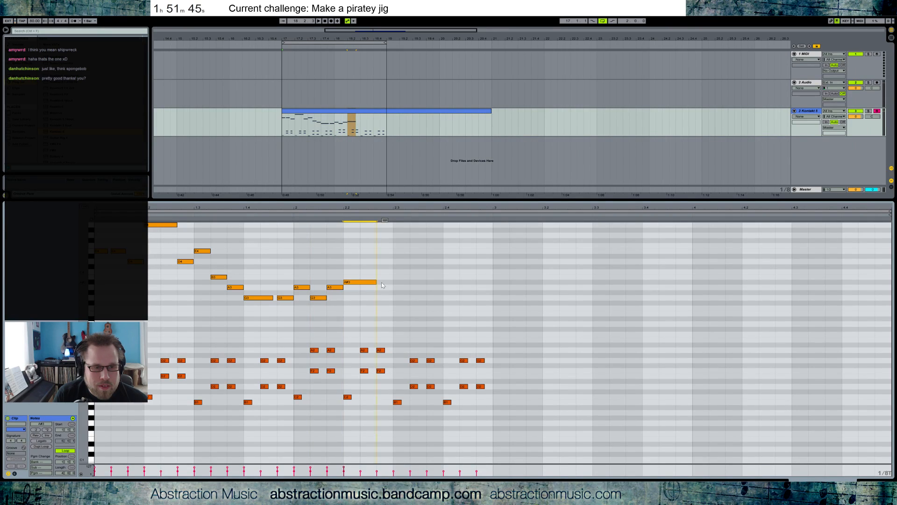
double_click(379, 298)
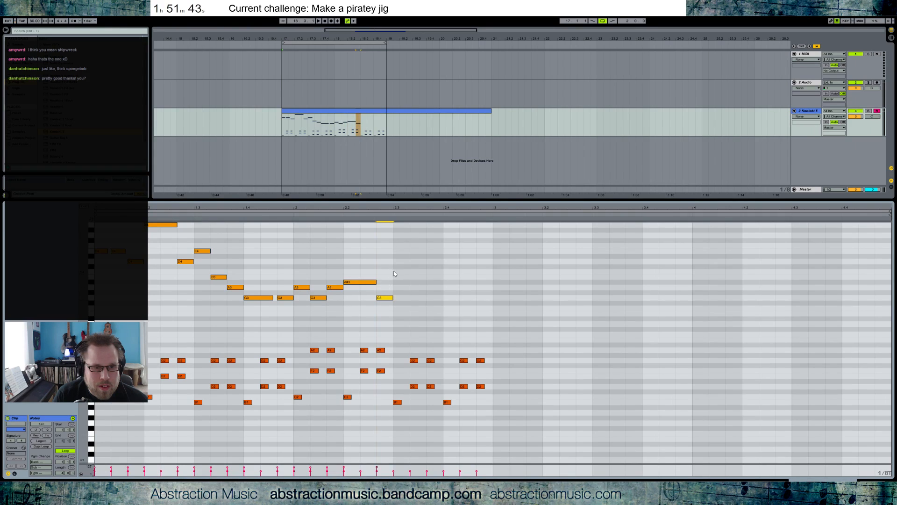
Finish bar 2 of the melody with one-beat notes D4 on beat 3 and C4 on beat 4, and play the loop.
double_click(397, 261)
drag(410, 262, 487, 272)
double_click(447, 272)
key(space)
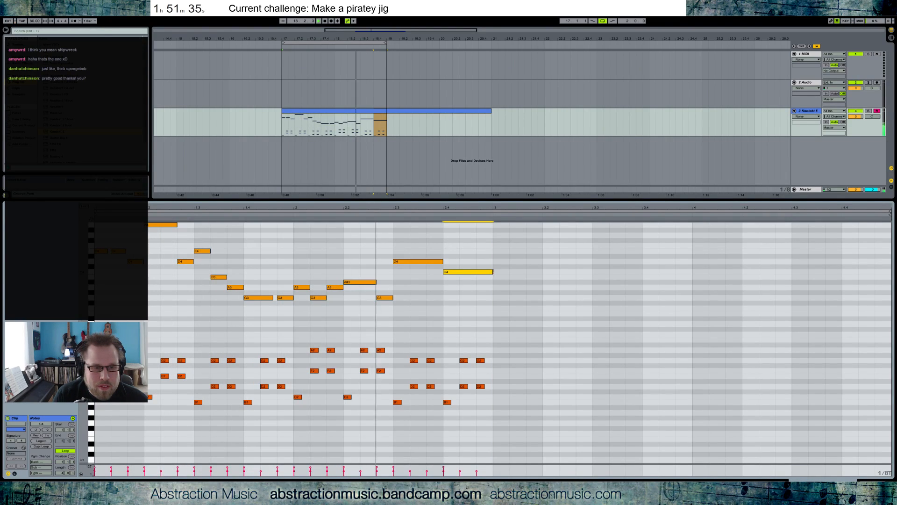
key(space)
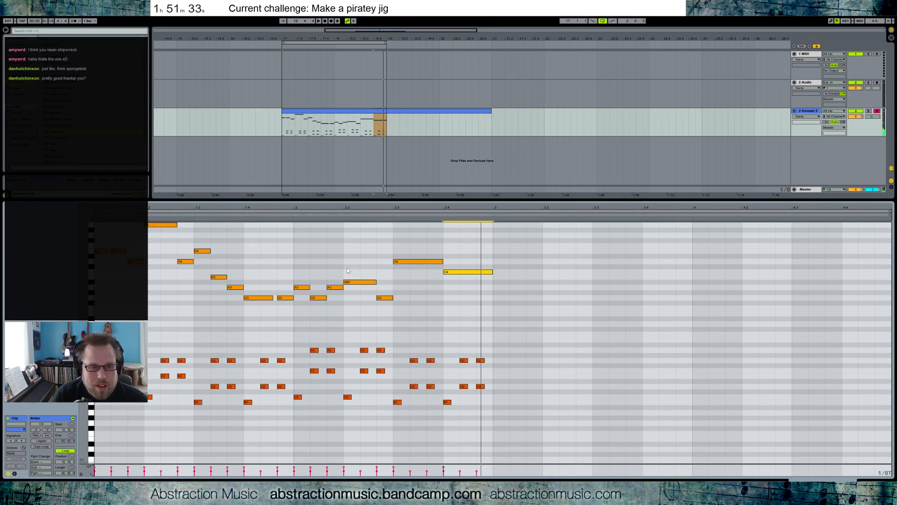
Raise the long A#3 on beat 2 of bar 2 to B3 and shorten it slightly.
click(359, 285)
click(359, 284)
key(Up)
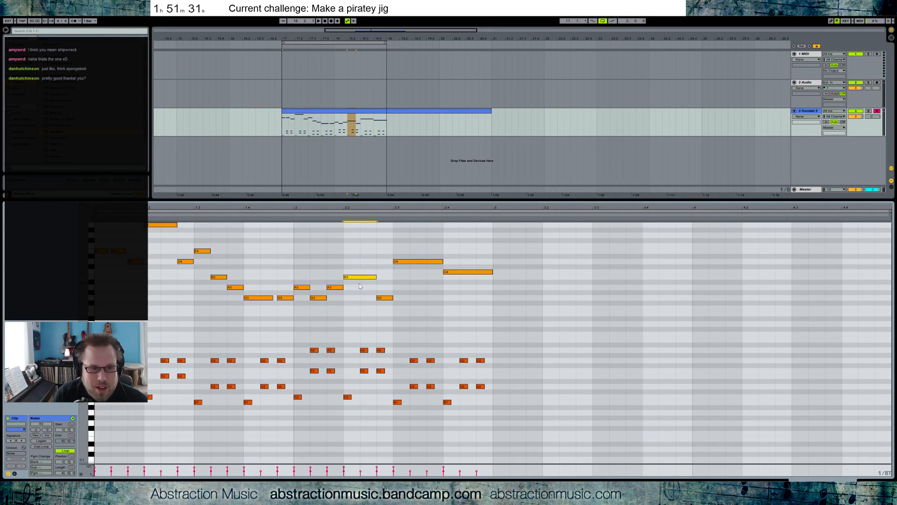
drag(377, 275, 376, 276)
Deactivate all the accompaniment notes and play the melody on its own.
click(400, 419)
key(ctrl+a)
key(space)
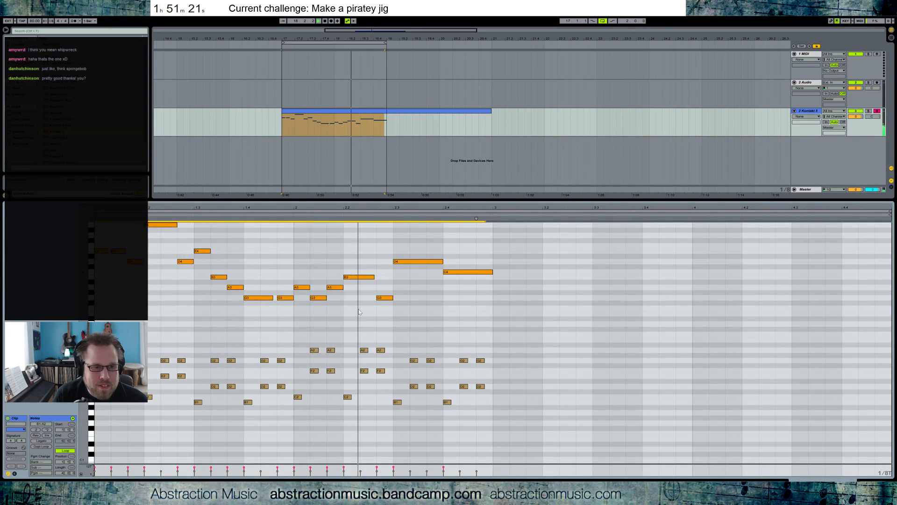
Raise the last three melody notes of bar 2 to A3, E4 and D4, and play the loop.
click(386, 298)
key(Up)
key(Up)
drag(417, 246, 477, 288)
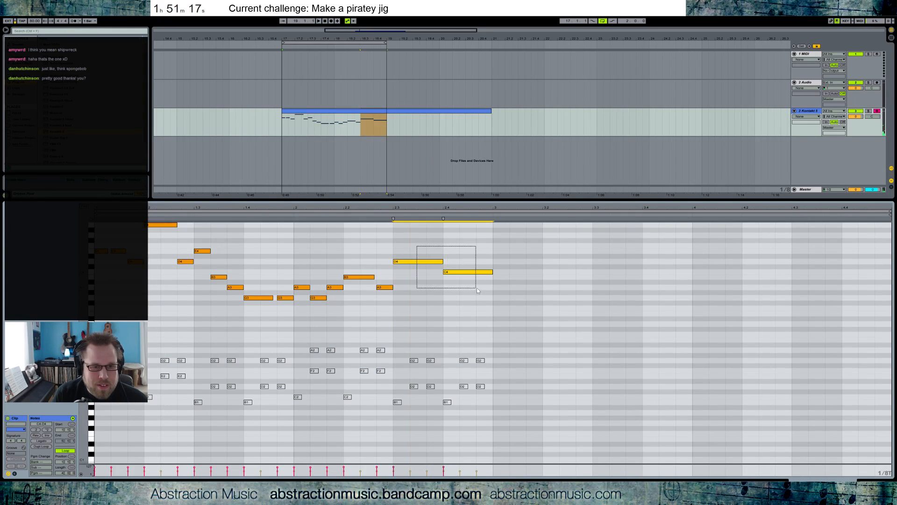
key(Up)
key(Up)
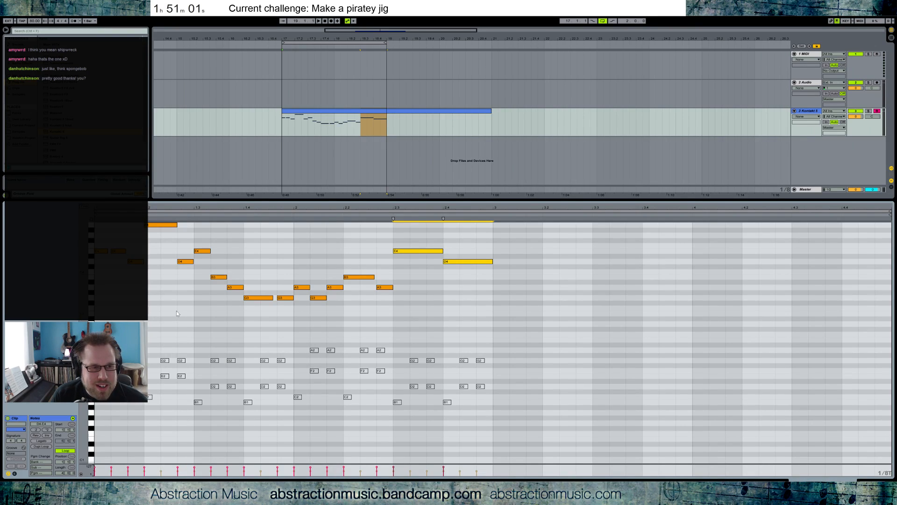
key(space)
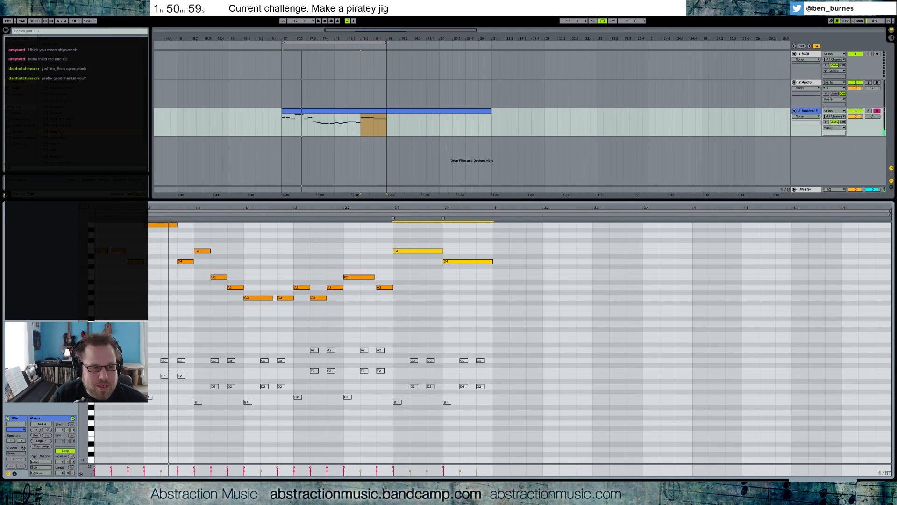
Add a very short D4 grace note at the start of the melody, ahead of the opening E4, and play the loop.
key(Home)
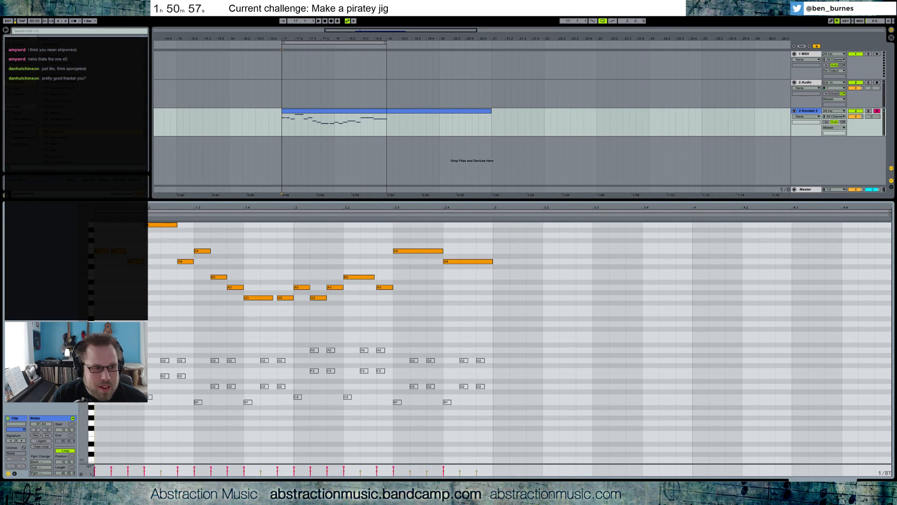
drag(115, 210, 118, 258)
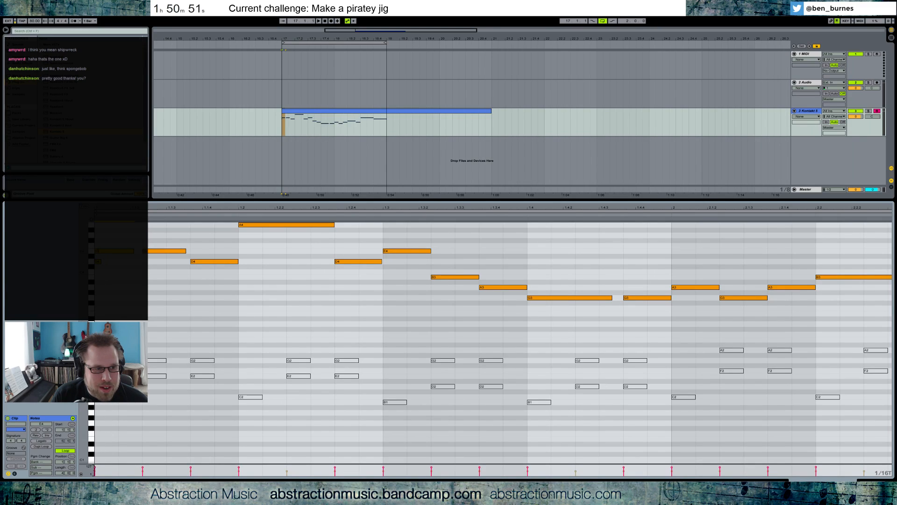
key(space)
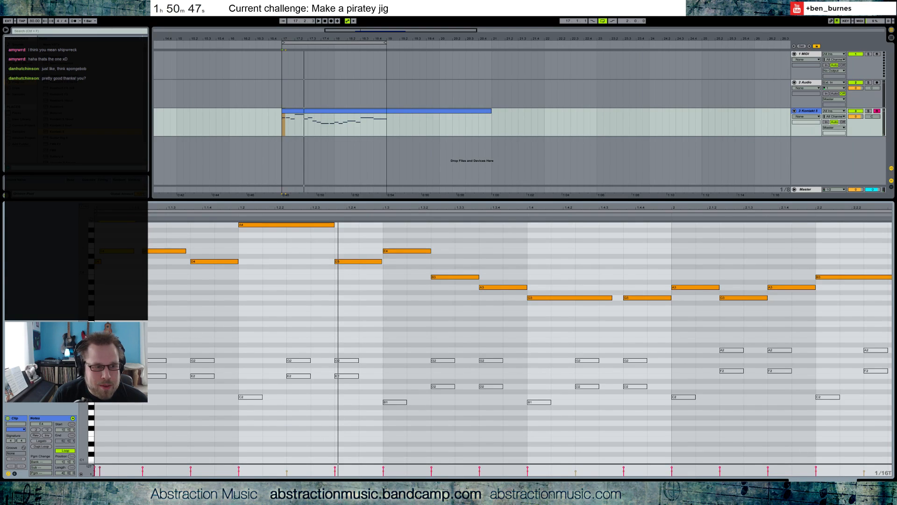
scroll(379, 281, down, 3)
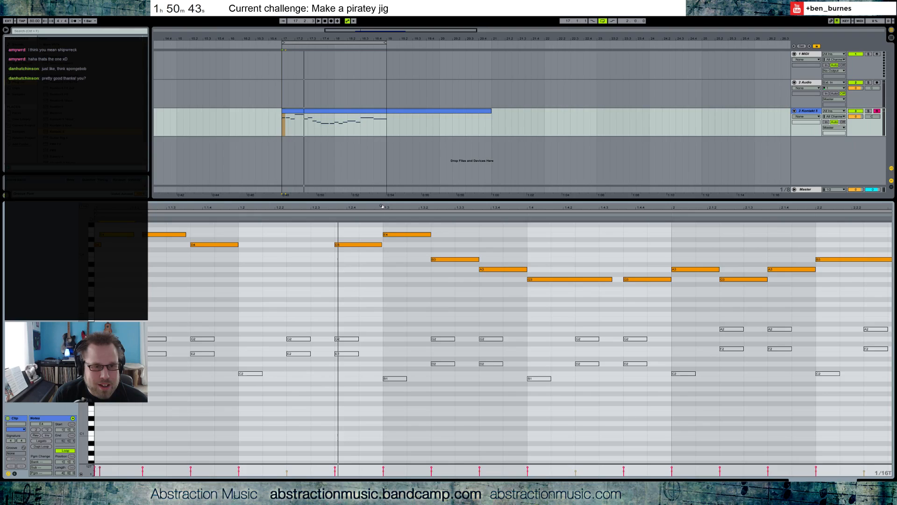
Reactivate only the C2 and B1 bass notes of the accompaniment, keeping the off-beat chords deactivated, and play the loop.
key(minus)
key(minus)
drag(91, 329, 91, 363)
key(space)
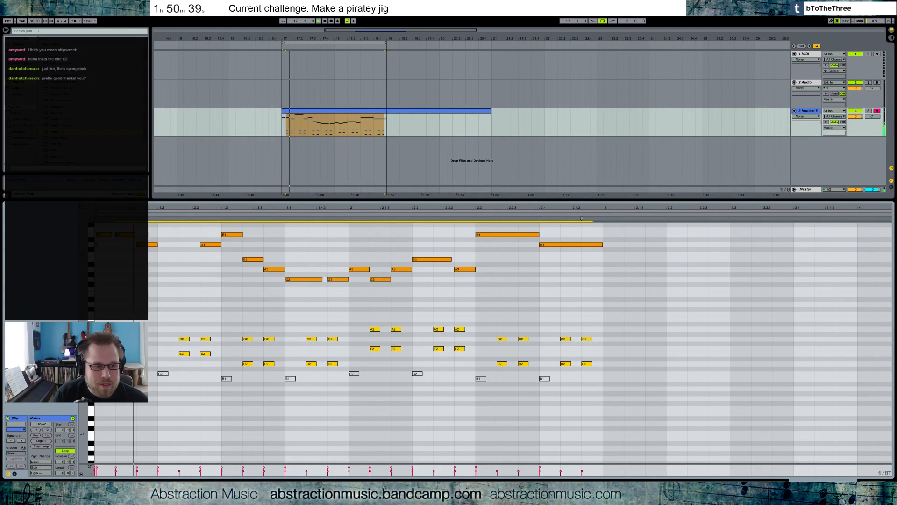
drag(157, 369, 594, 396)
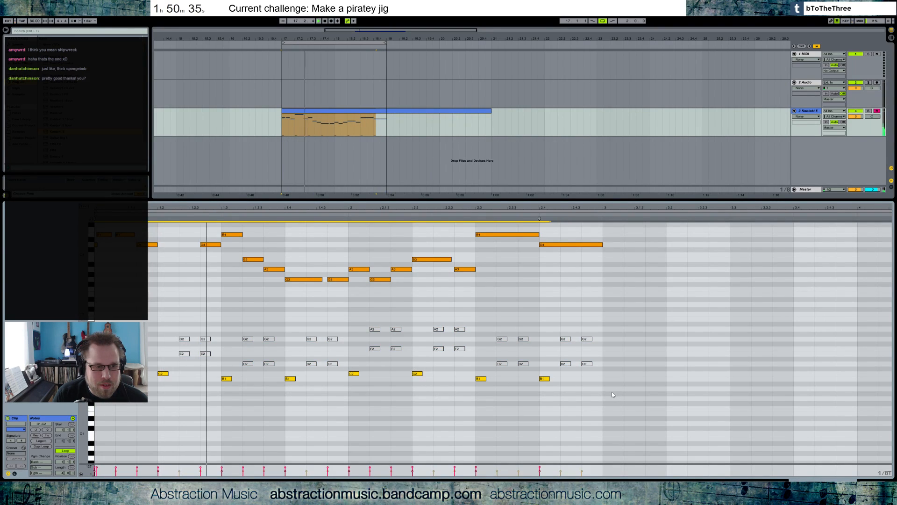
key(space)
Raise the two B1 bass notes on beats 3 and 4 of bar 2 to D2, and play the loop.
drag(345, 369, 419, 384)
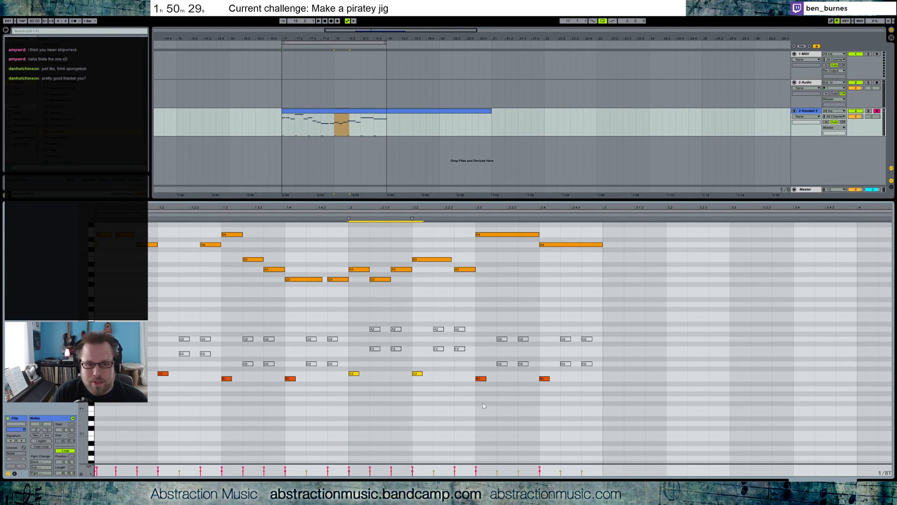
drag(464, 378, 562, 392)
key(Up)
key(Up)
key(Up)
key(space)
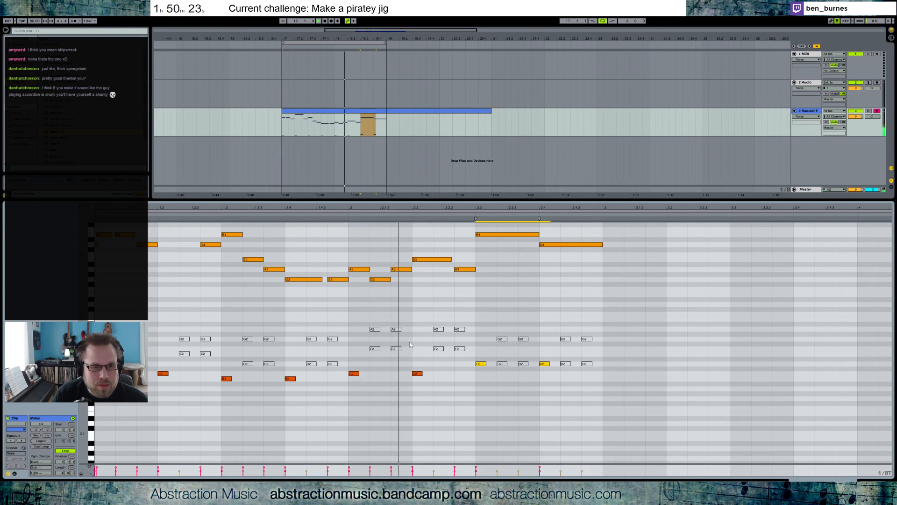
Raise the melody's B3 on beat 2 of bar 2 to A4 and shorten it to about a third of a beat.
click(428, 259)
key(space)
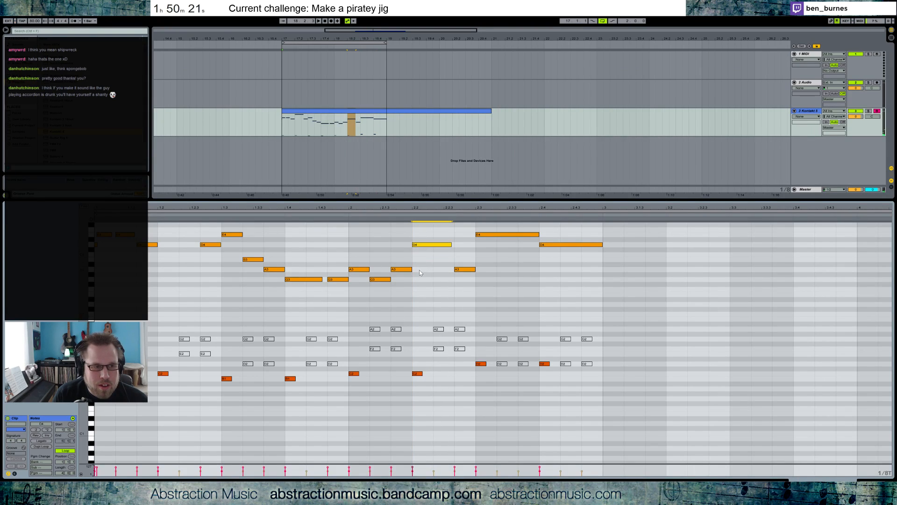
scroll(411, 287, up, 3)
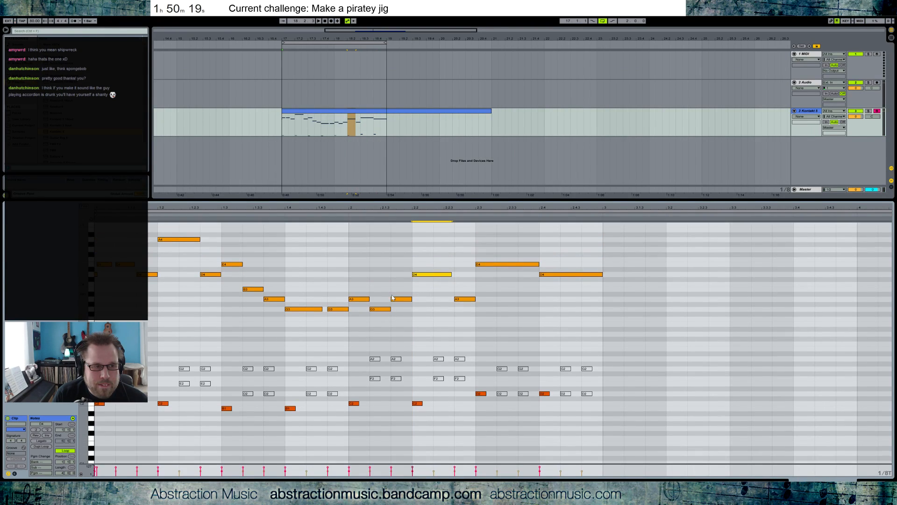
scroll(393, 298, up, 1)
key(Up)
key(Up)
key(Up)
key(Up)
key(Up)
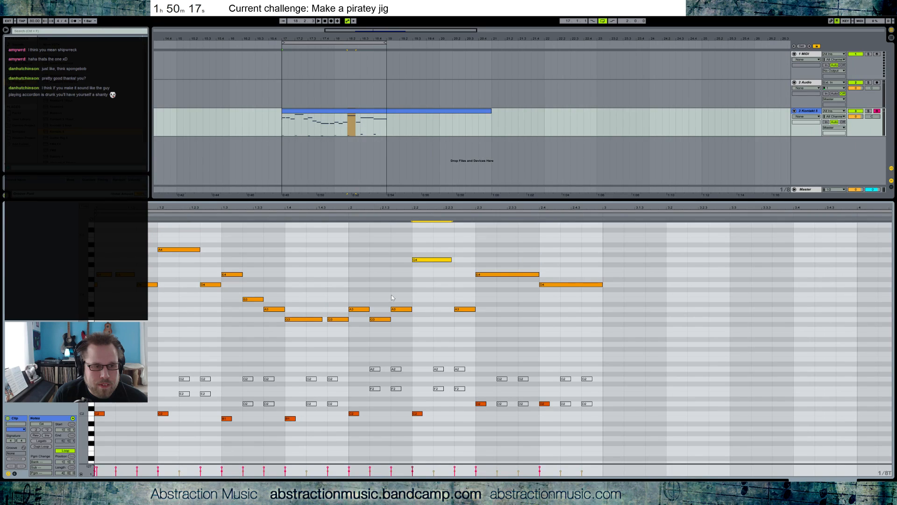
drag(452, 260, 430, 260)
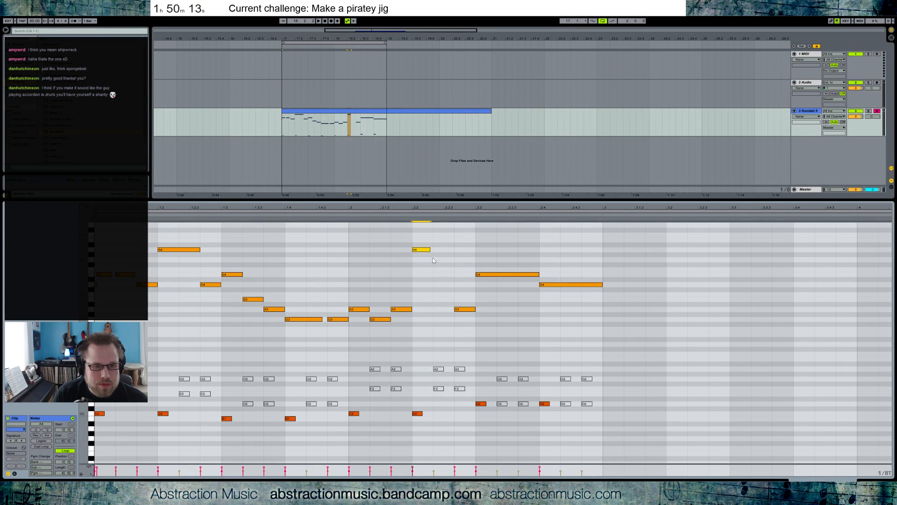
Continue the descending triplet after the A4 in bar 2 with copies at G4 and F4, deleting the old A3 that ended the beat.
key(ctrl+d)
key(Down)
key(Down)
key(ctrl+d)
key(Down)
key(Down)
click(473, 308)
key(Delete)
Play the loop to check the jump from A3 to A4 and the descending run in bar 2.
drag(397, 241, 417, 321)
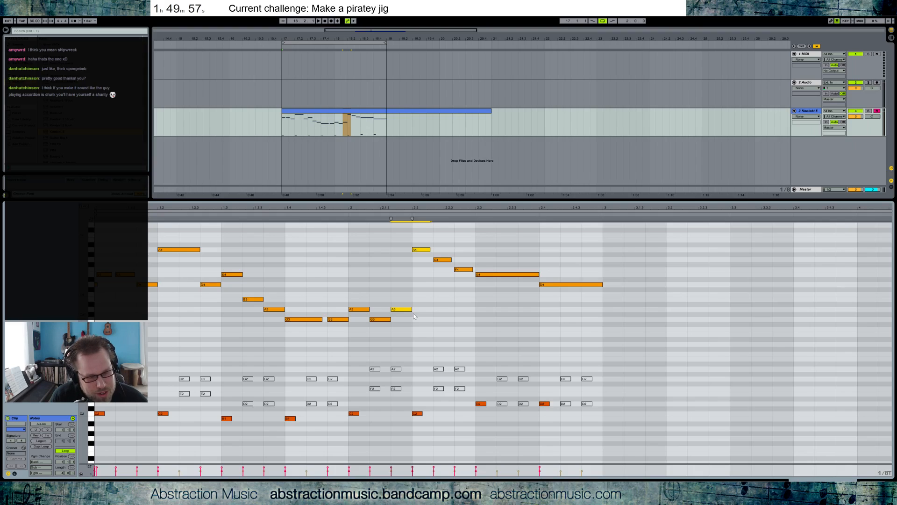
key(space)
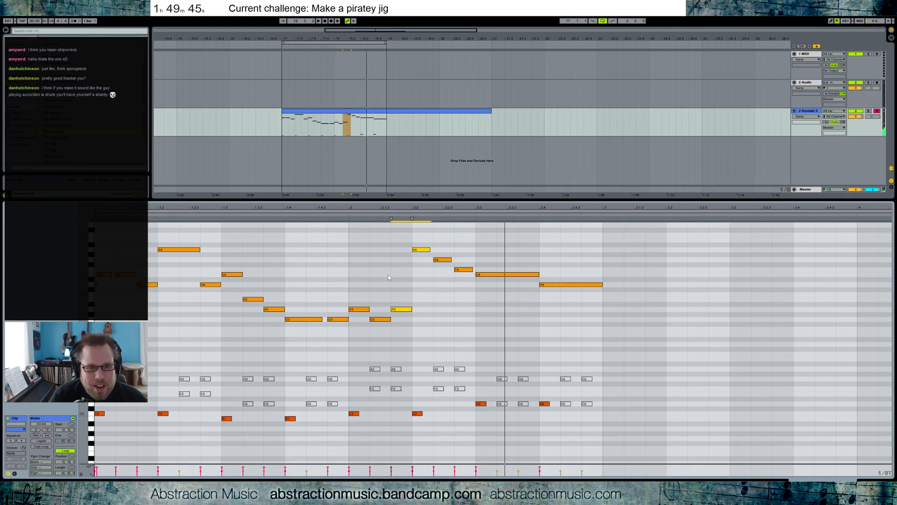
drag(400, 242, 417, 318)
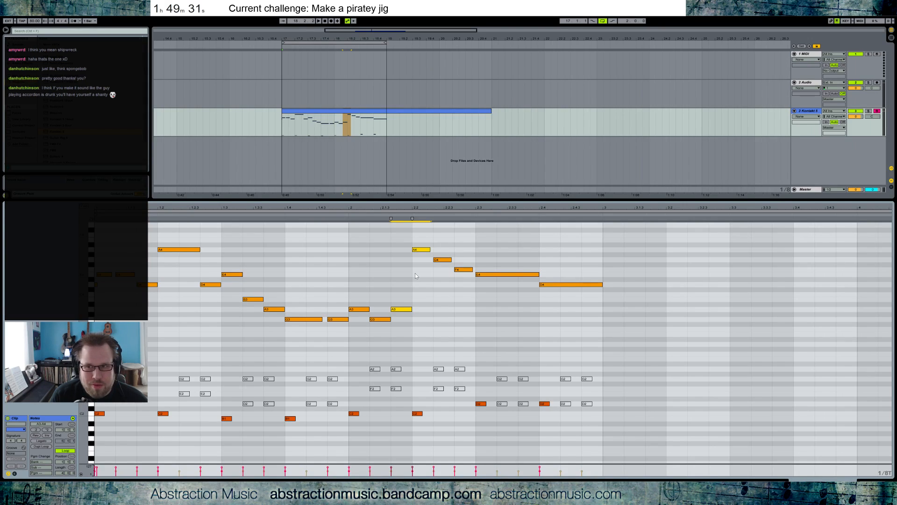
drag(400, 242, 424, 331)
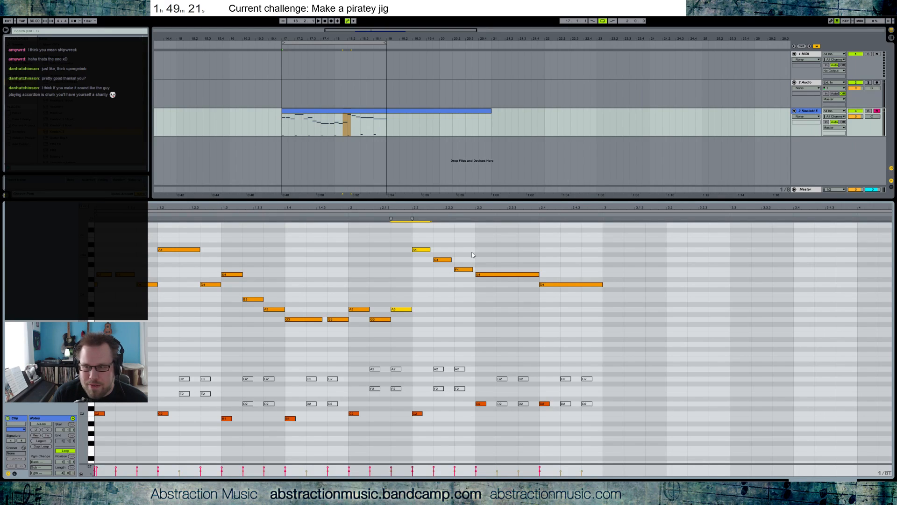
key(space)
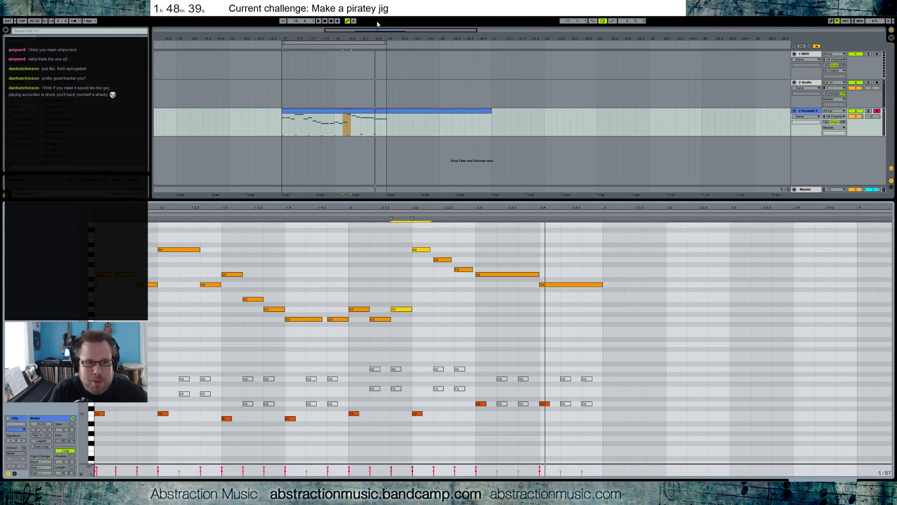
Delete all the deactivated off-beat chord notes, keeping only the melody and the bass notes in the clip.
click(426, 126)
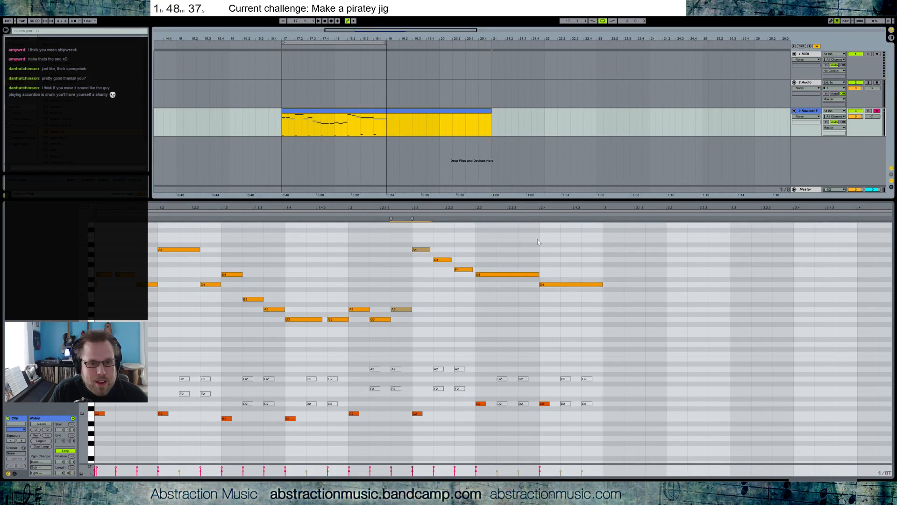
drag(560, 359, 598, 421)
key(Delete)
drag(498, 357, 529, 419)
key(Delete)
drag(467, 353, 159, 397)
key(Delete)
drag(230, 392, 344, 410)
key(Delete)
Duplicate the two bars of melody and bass into bars 3 and 4, and extend the arrangement loop to the end of the clip.
drag(603, 224, 96, 460)
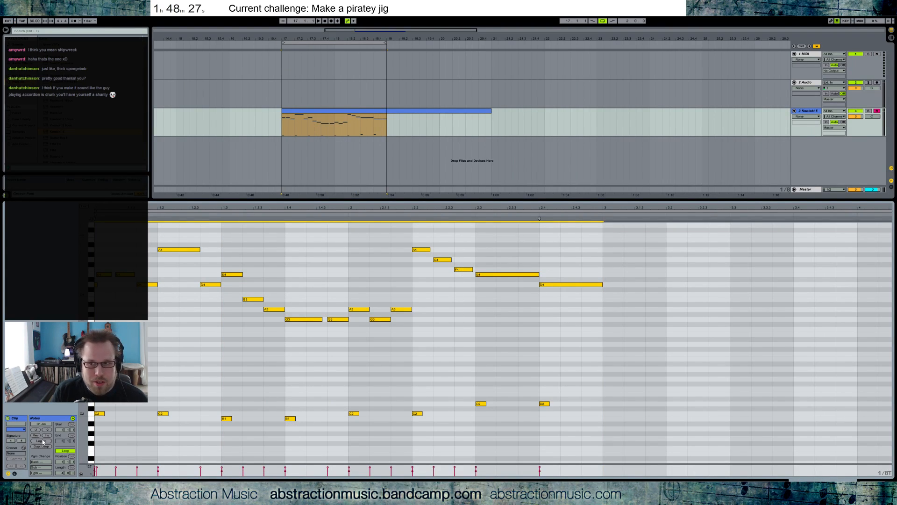
click(43, 443)
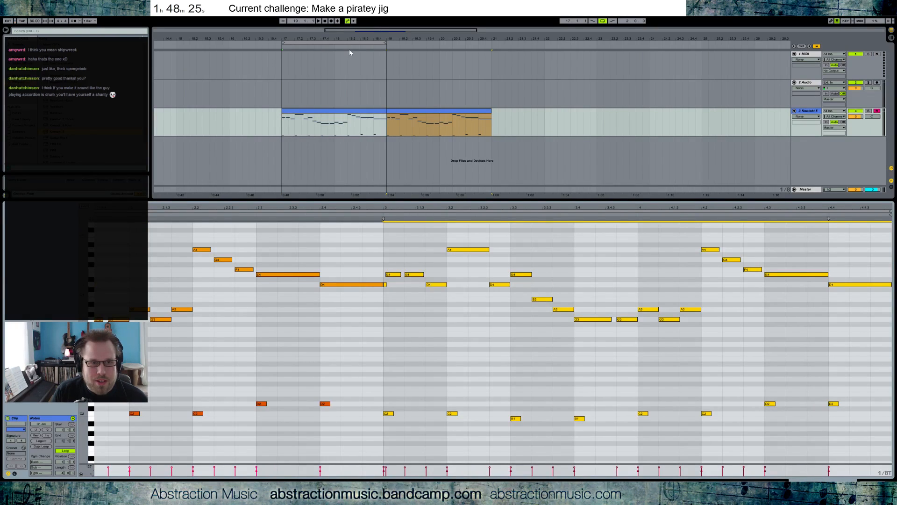
drag(386, 44, 488, 57)
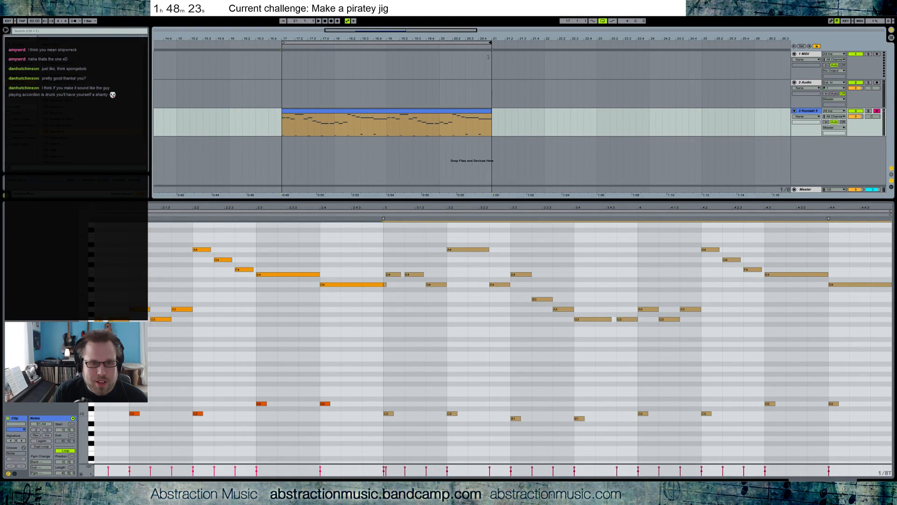
Undo the duplication of the notes into bars 3 and 4, and play the original two-bar phrase.
click(447, 318)
mouse_move(399, 206)
mouse_down()
mouse_move(617, 206)
mouse_move(617, 190)
mouse_up()
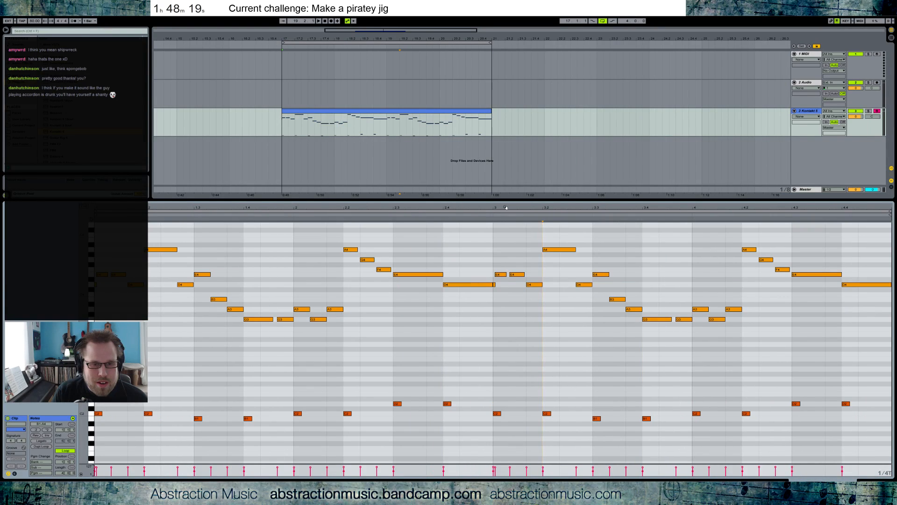
key(ctrl+z)
click(310, 294)
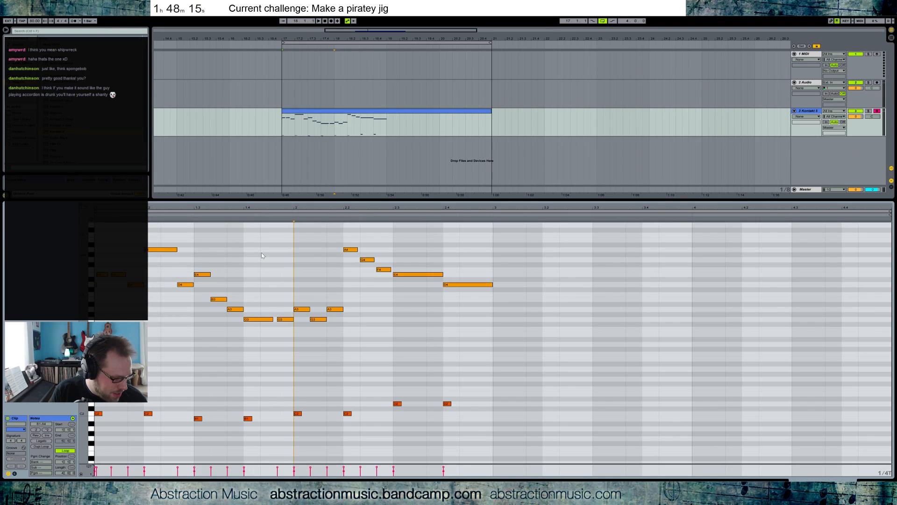
key(space)
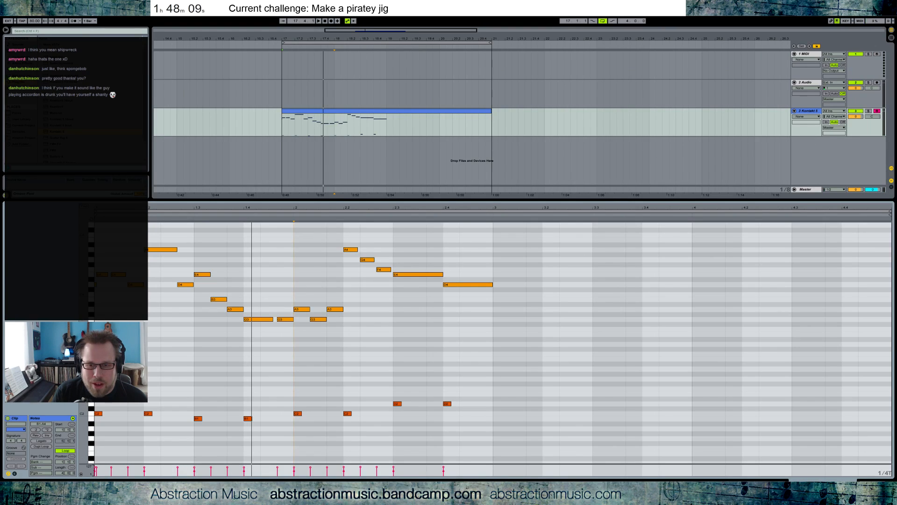
Add a Utility effect after Kontakt 5 on the accordion track, and play the loop.
key(shift+Tab)
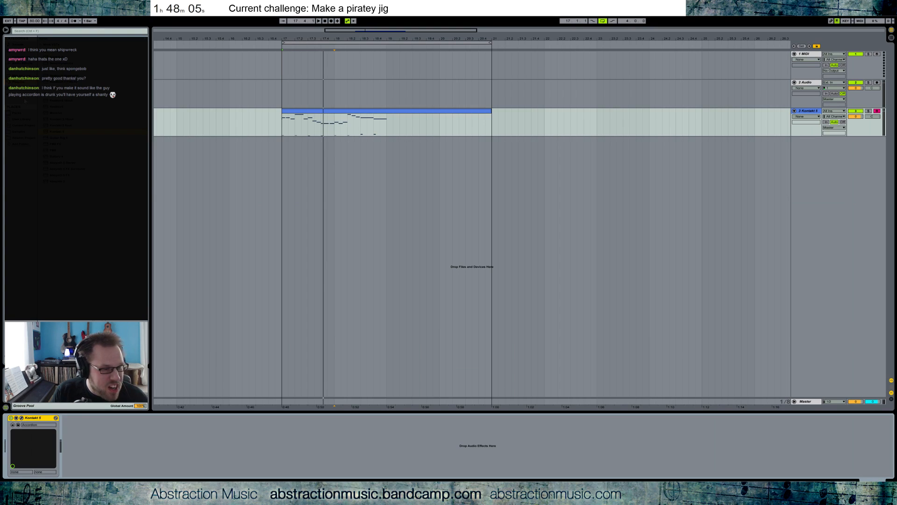
click(27, 58)
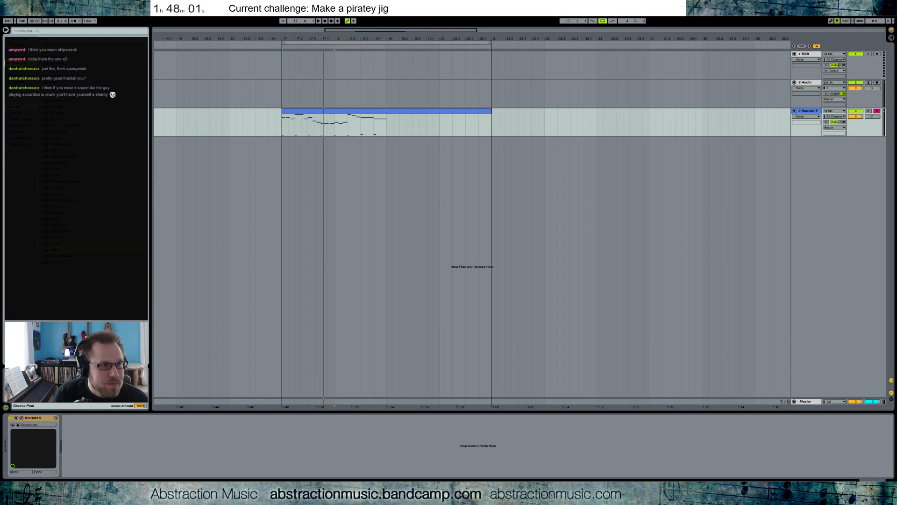
drag(48, 256, 74, 448)
key(space)
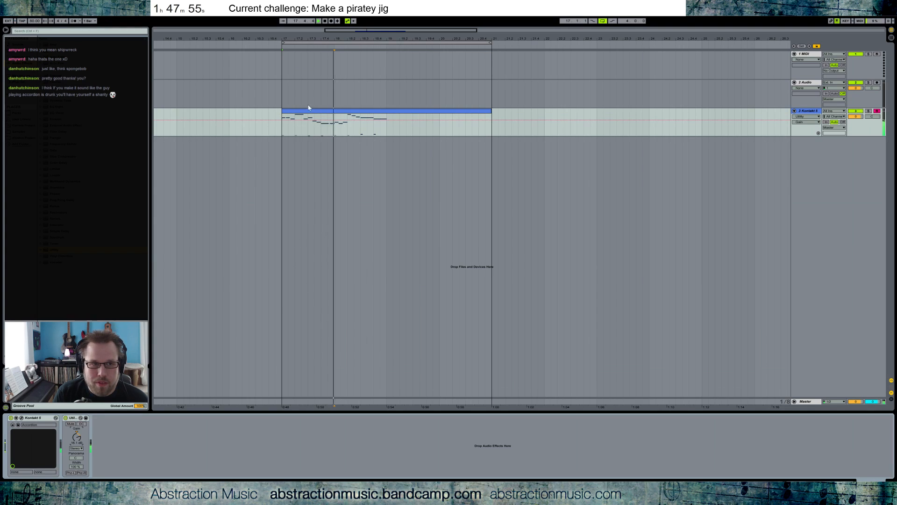
Reopen the accordion clip and try the two A3 melody notes on beat 1 of bar 2 at G#3 during playback.
double_click(369, 115)
drag(326, 310, 336, 315)
key(Down)
key(space)
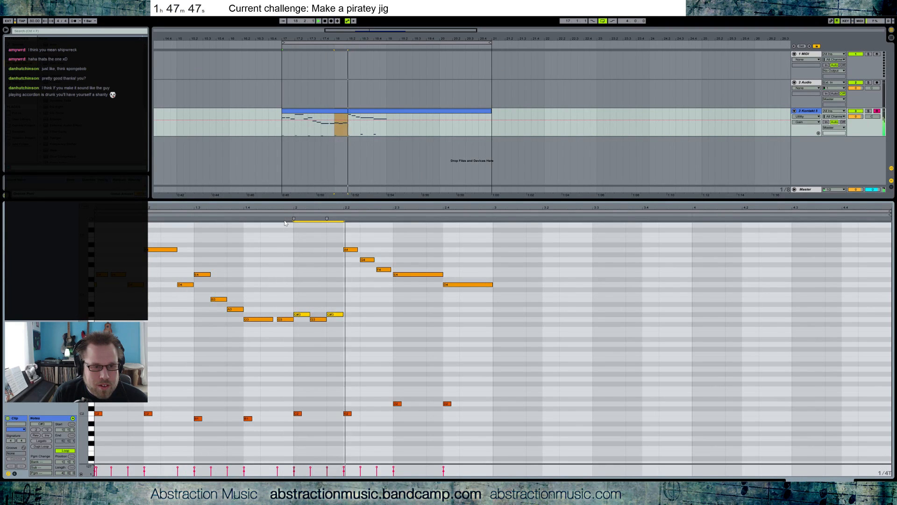
key(Up)
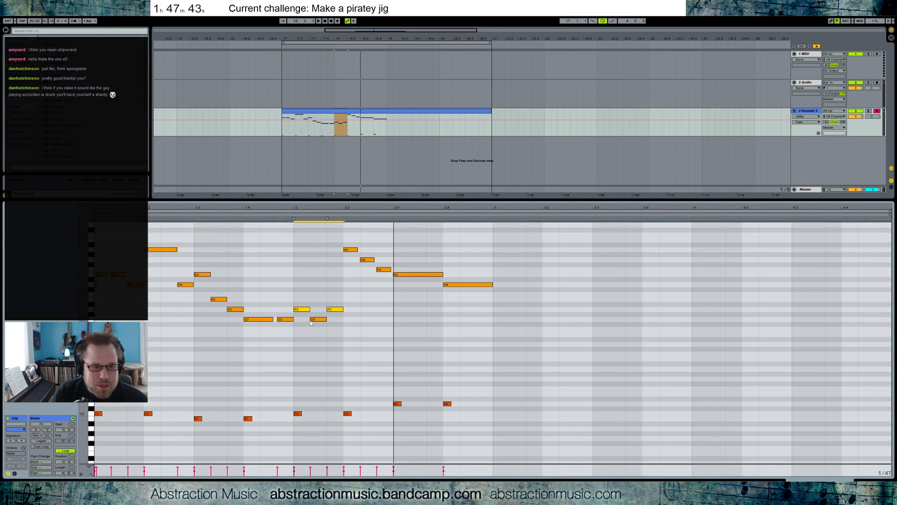
Raise the last melody note of bar 1 from G3 to G#3, and play the transition into bar 2.
click(287, 318)
key(Up)
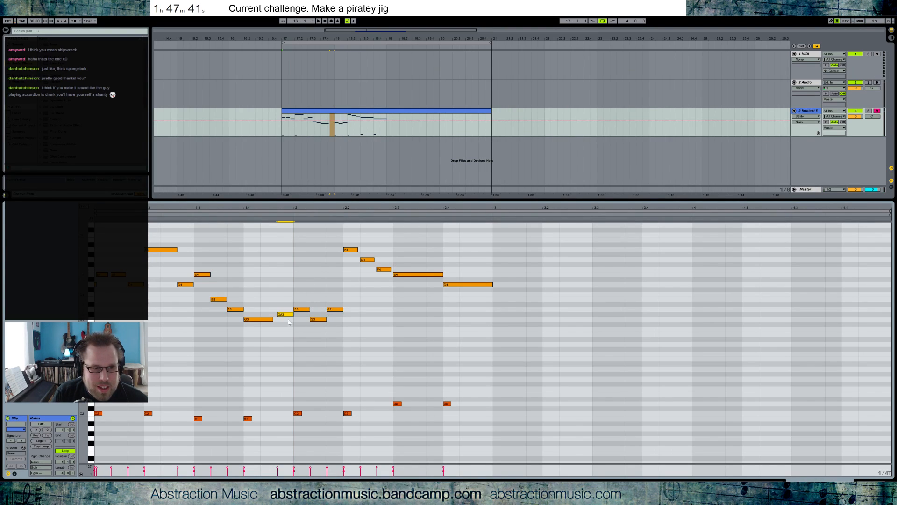
click(235, 214)
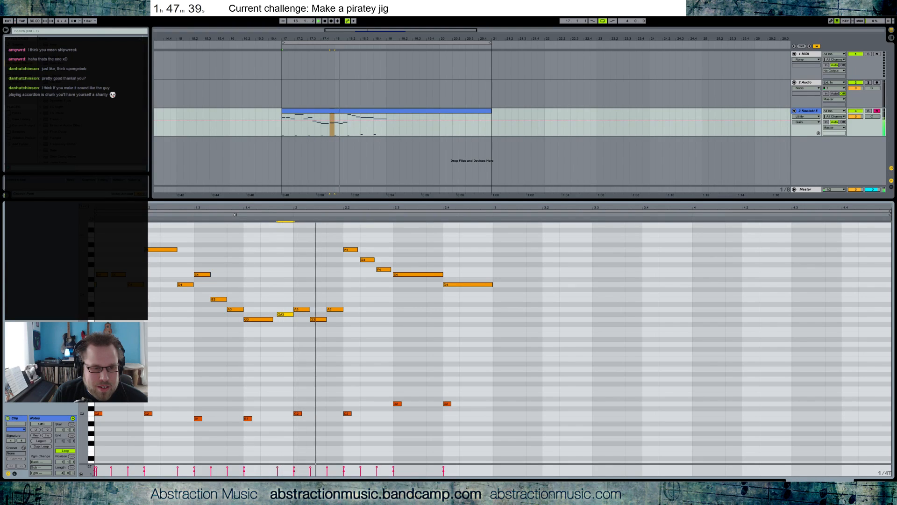
key(space)
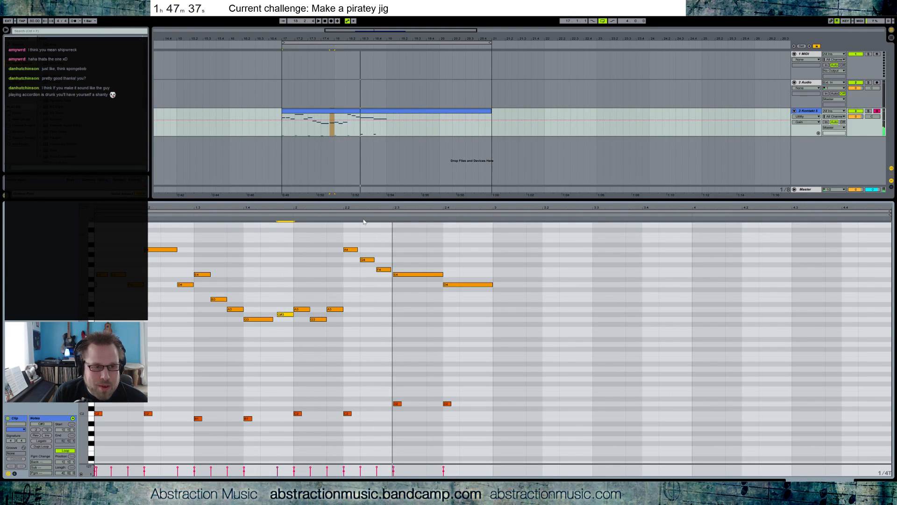
Insert a very short G4 grace note just before the A4 on beat 2 of bar 2, and play the phrase.
drag(363, 207, 332, 260)
double_click(330, 260)
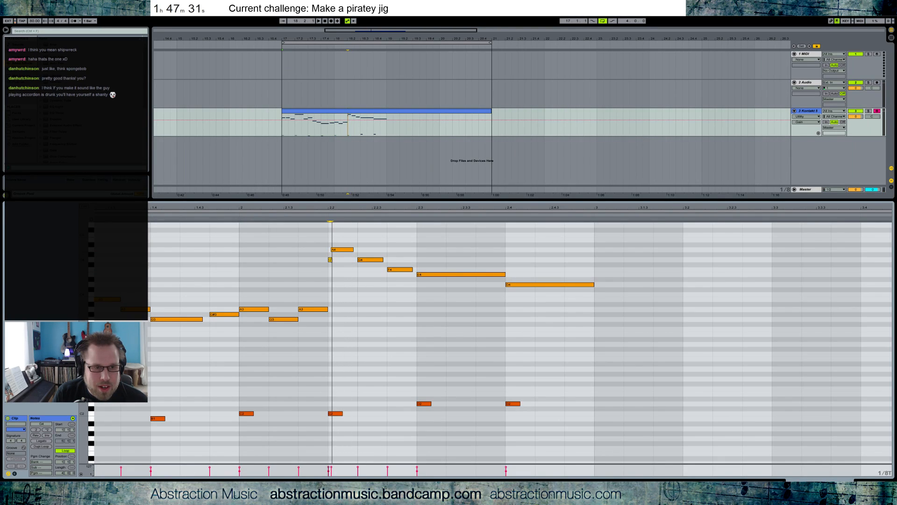
drag(353, 210, 376, 208)
key(space)
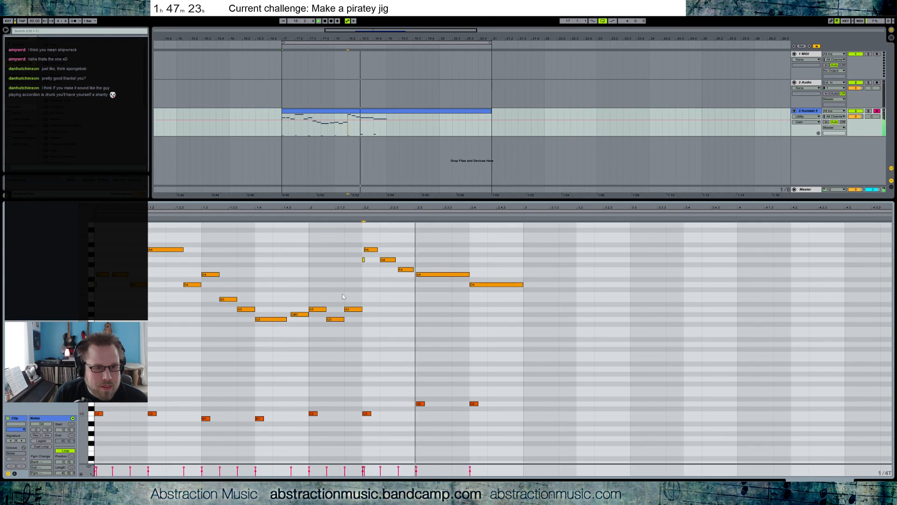
drag(484, 207, 451, 206)
key(space)
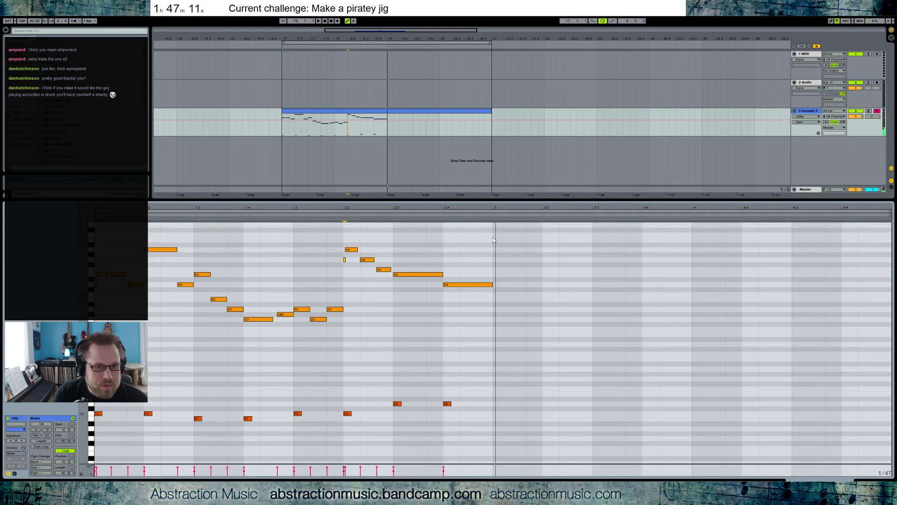
Duplicate all the accordion clip's bar 1–2 melody and bass notes into bars 3–4.
drag(493, 240, 301, 381)
key(ctrl+a)
key(ctrl+d)
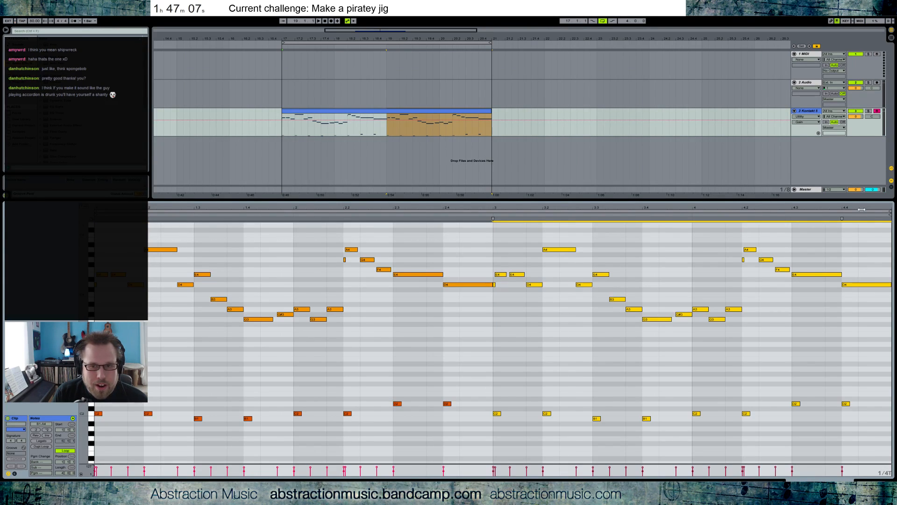
Insert 1/64-note G4 and E4 notes just before beat 4 of bar 4, and extend the preceding E4 to meet them.
drag(834, 205, 711, 275)
click(736, 275)
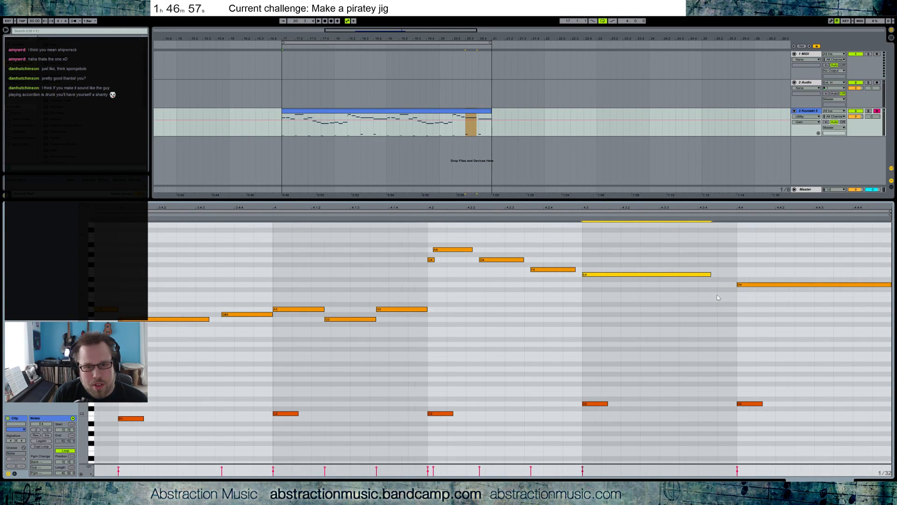
key(ctrl+1)
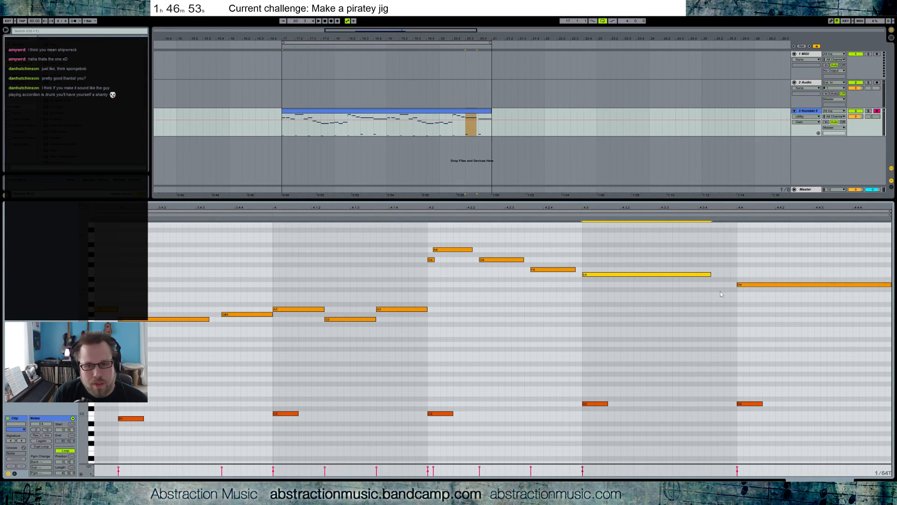
click(720, 261)
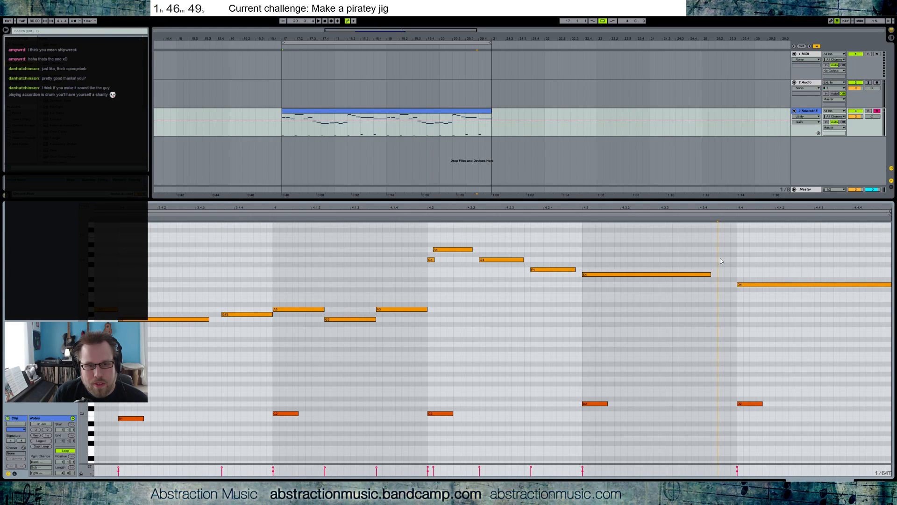
double_click(721, 260)
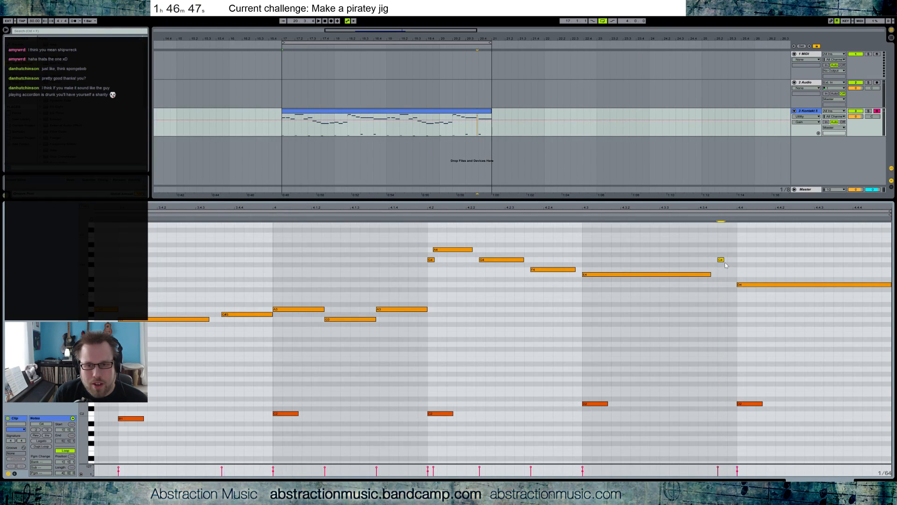
double_click(732, 275)
drag(711, 275, 718, 275)
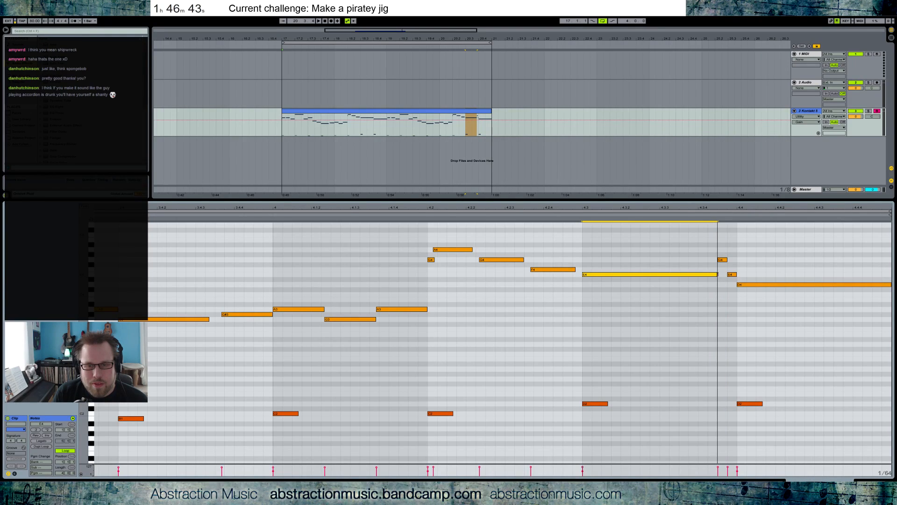
Halve the G#3 at the end of bar 3 by starting it later, and insert an equally short G3 before it.
click(360, 299)
scroll(360, 299, left, 3)
scroll(416, 309, left, 4)
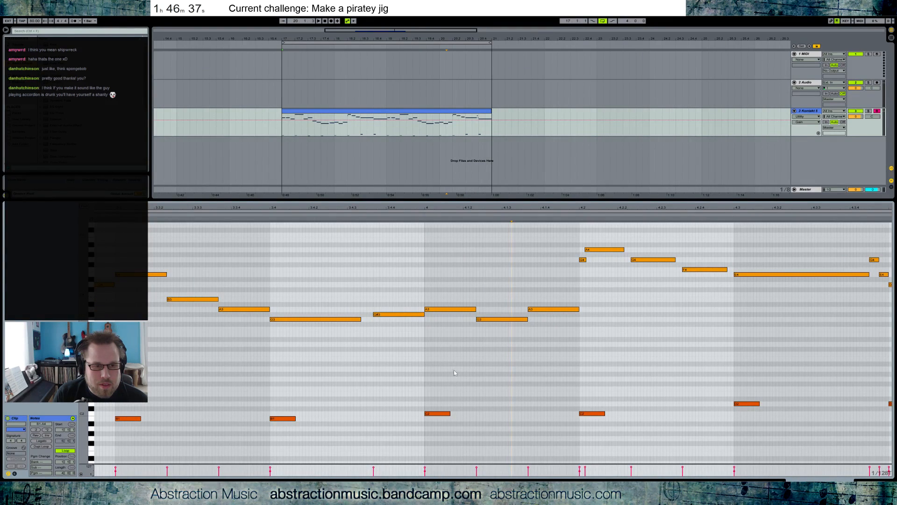
drag(374, 314, 400, 315)
double_click(378, 319)
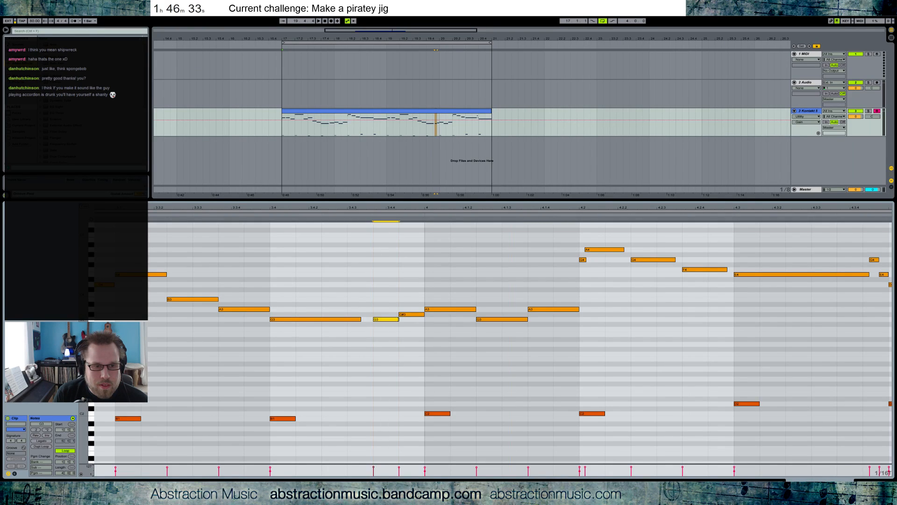
Play the phrase, and lengthen the short G4 and E4 before bar 4's last beat to 1/32 notes, trimming the long E4.
drag(393, 205, 683, 204)
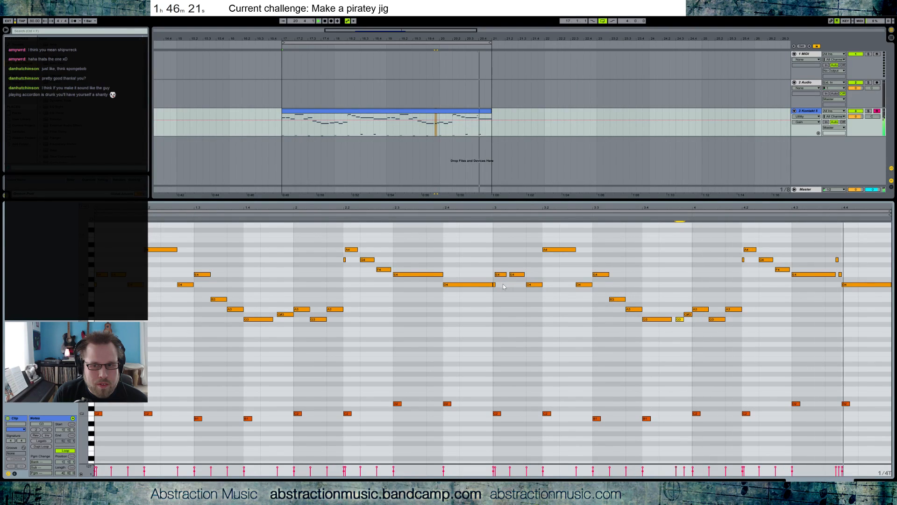
drag(841, 207, 564, 255)
drag(556, 206, 707, 243)
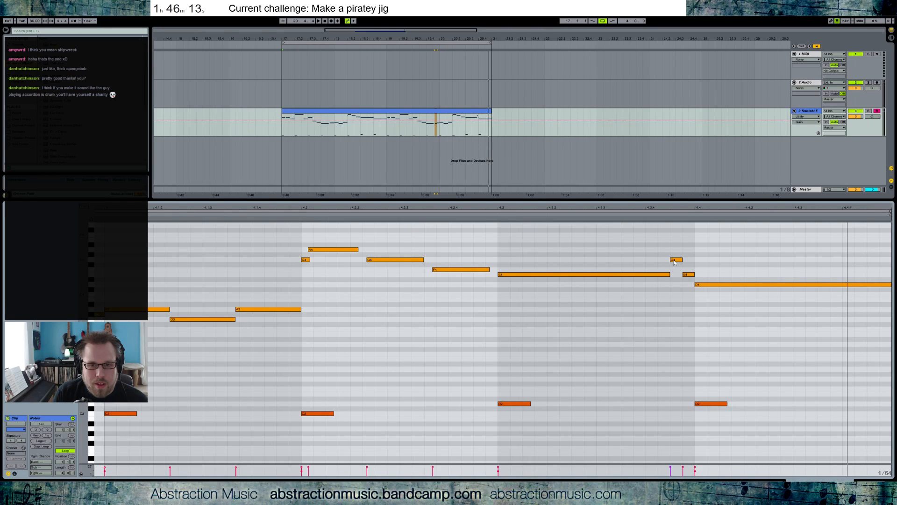
drag(678, 264, 646, 275)
click(674, 277)
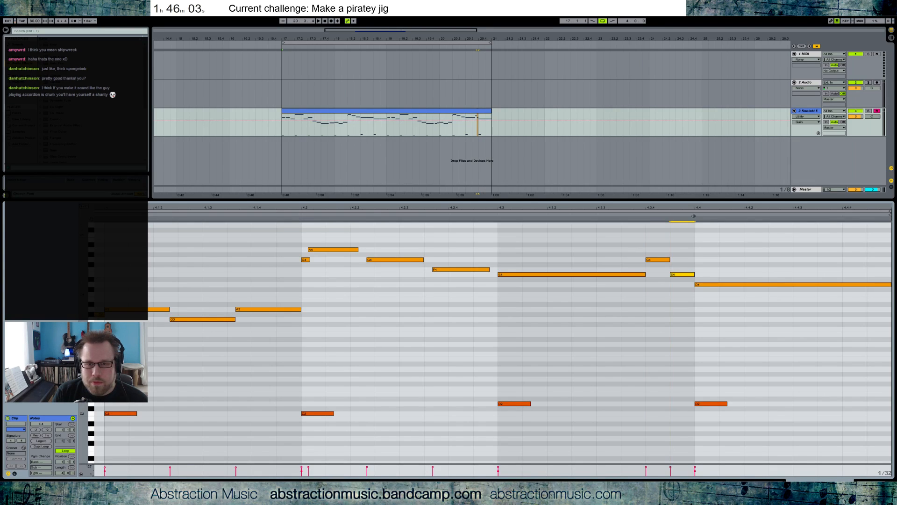
Shorten the D4 on beat 4 of bar 2 to leave a gap before bar 3, and play the transition.
drag(677, 208, 678, 161)
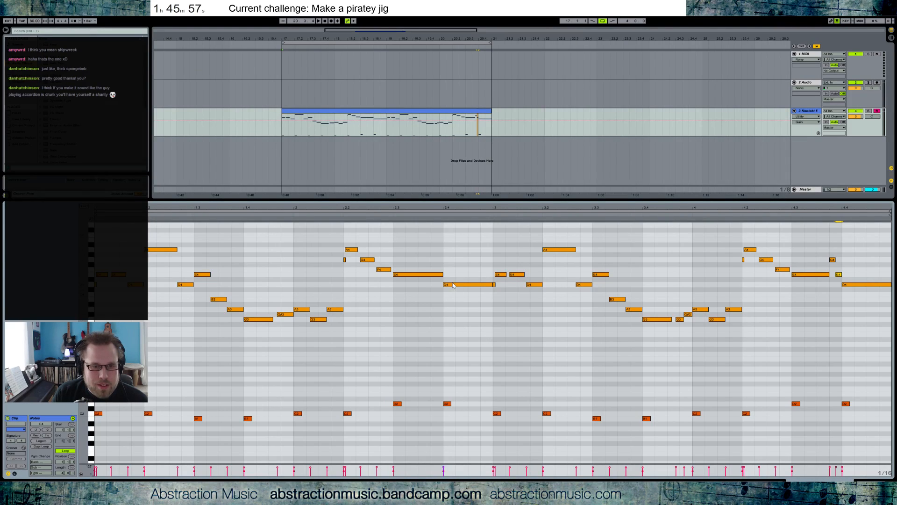
drag(493, 284, 481, 284)
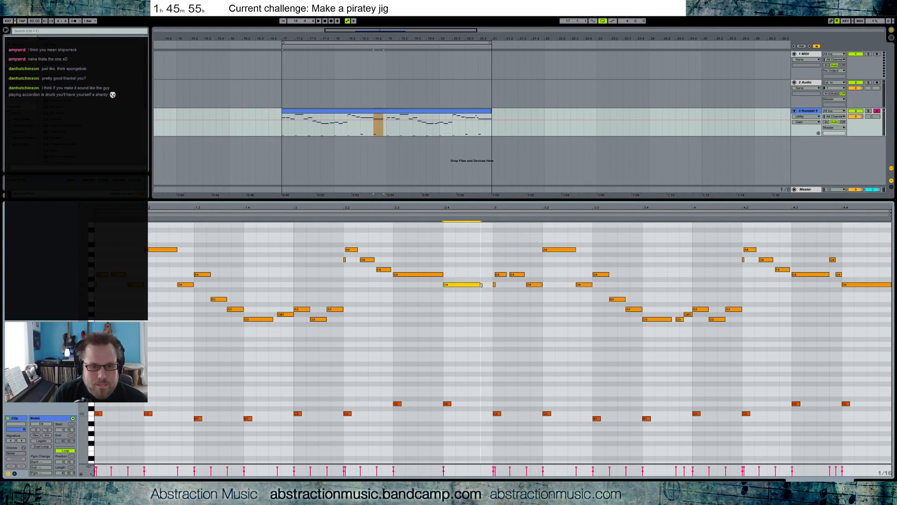
key(space)
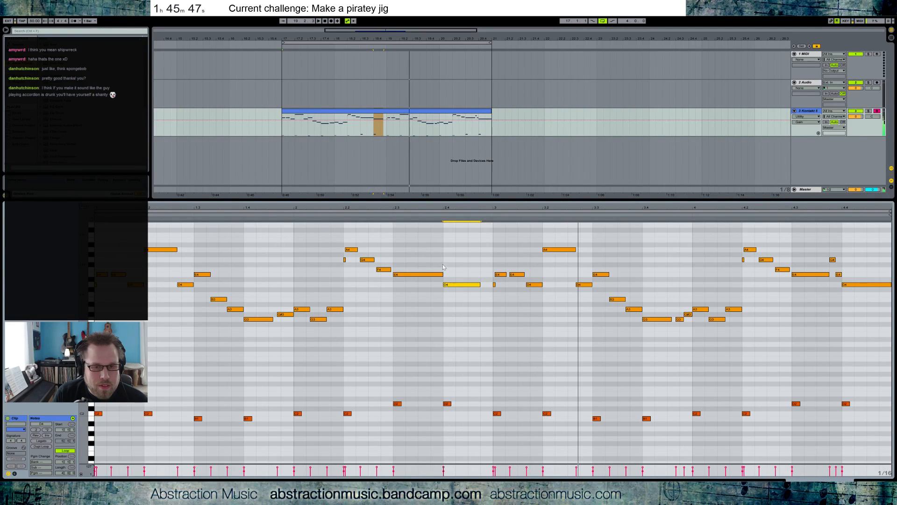
Insert a B3 on the middle triplet of bar 3's second beat using a 1/16T grid, and shorten the A4 before it.
key(ctrl+3)
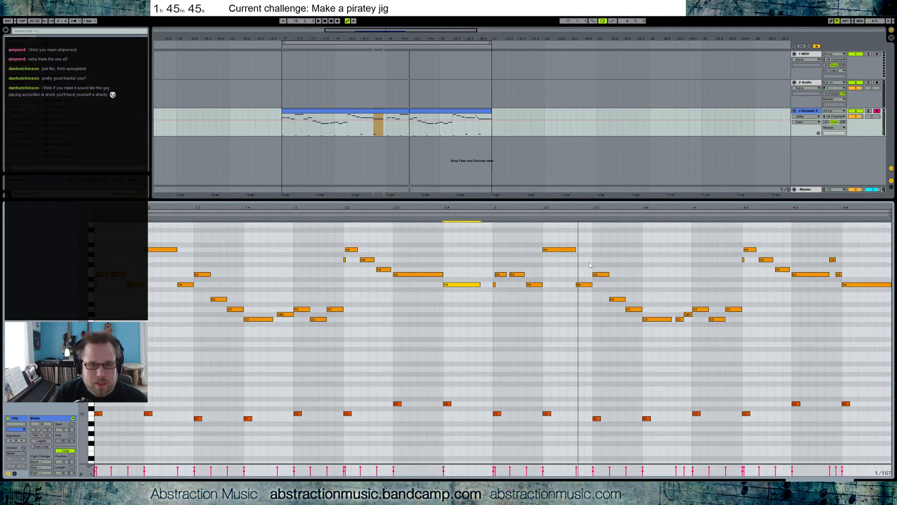
drag(611, 208, 580, 208)
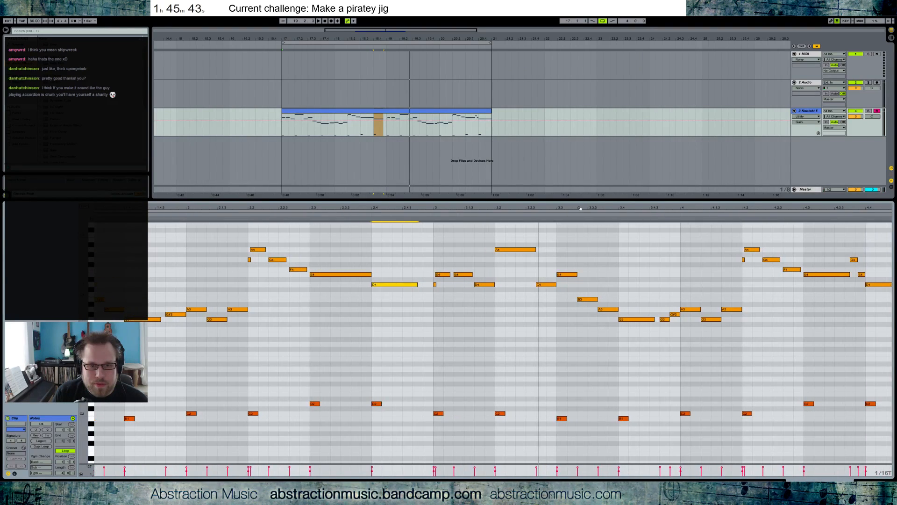
double_click(520, 300)
drag(520, 300, 535, 300)
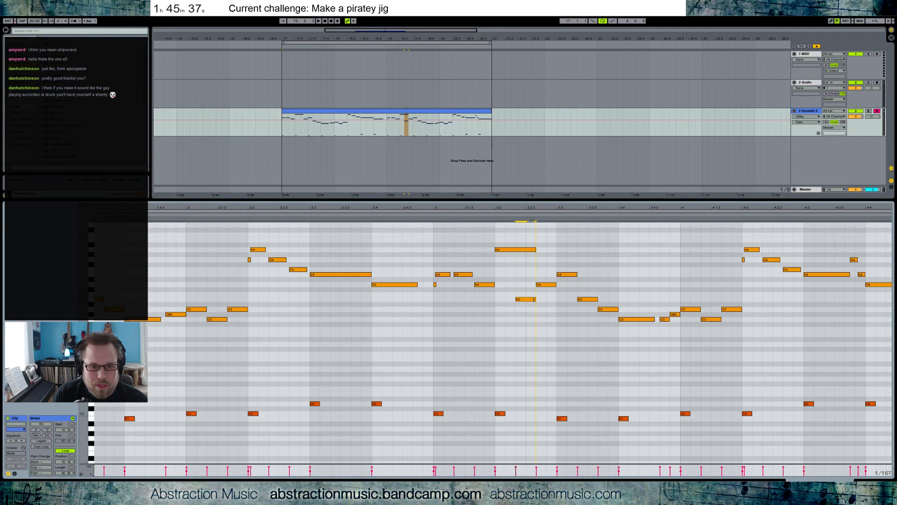
drag(537, 248, 516, 249)
click(492, 220)
Raise the inserted bar 3 note to G4 while auditioning pitches, and lower the short G4 before bar 4's last beat to F4.
click(523, 299)
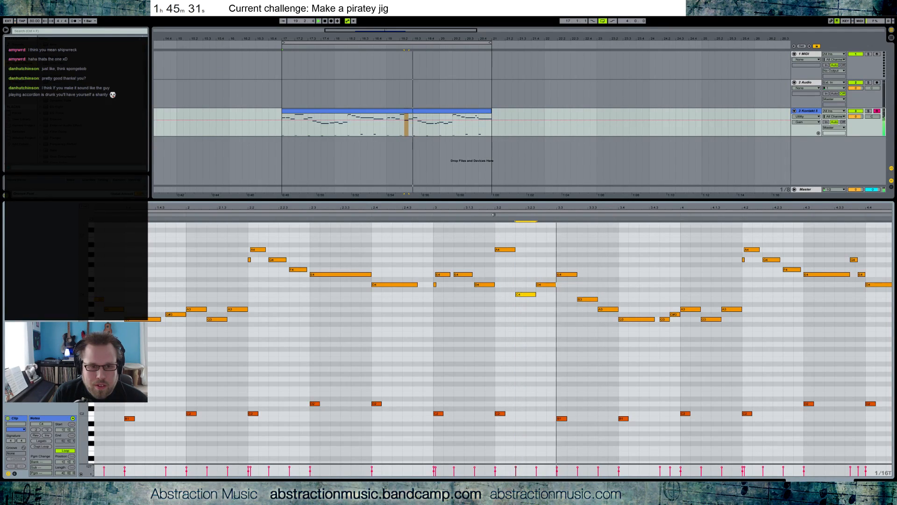
key(Up)
key(Up)
key(Up)
key(Up)
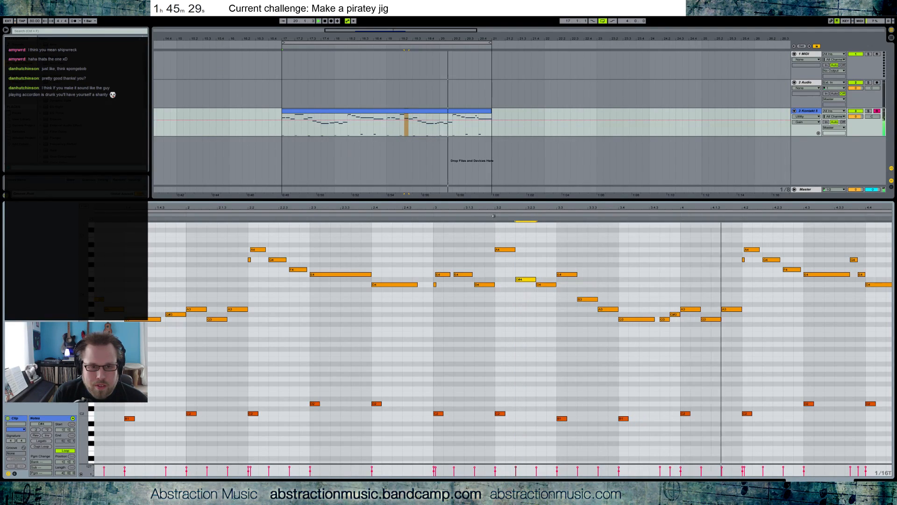
click(493, 216)
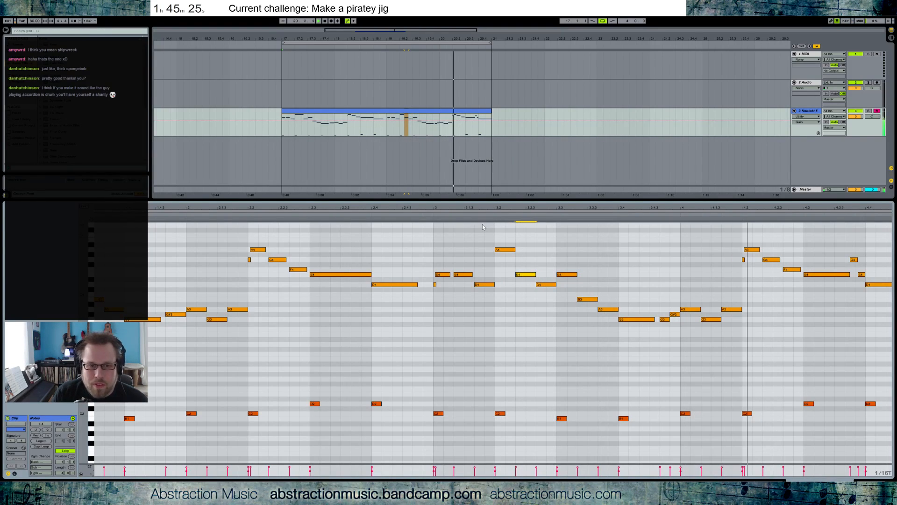
key(Up)
key(Up)
key(Up)
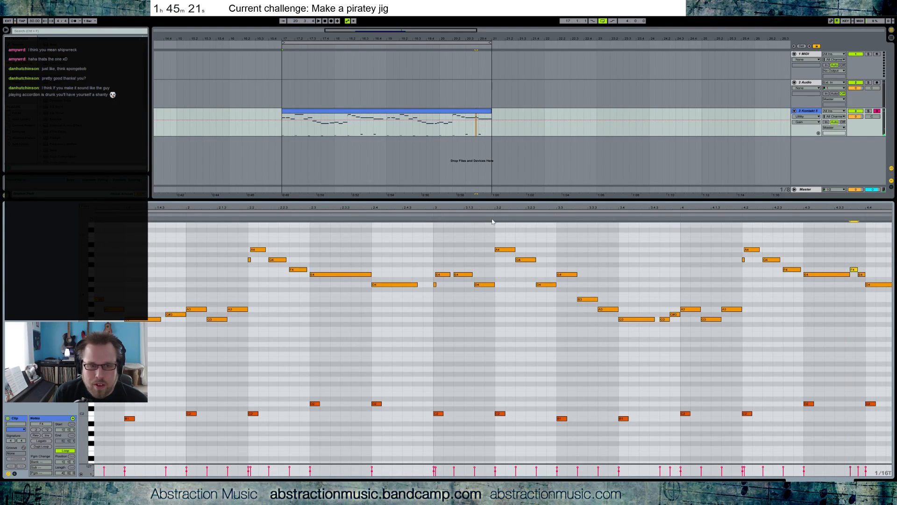
Try the D4 on the last triplet of bar 3's second beat at F4, and play the phrase.
drag(537, 271, 545, 297)
click(427, 216)
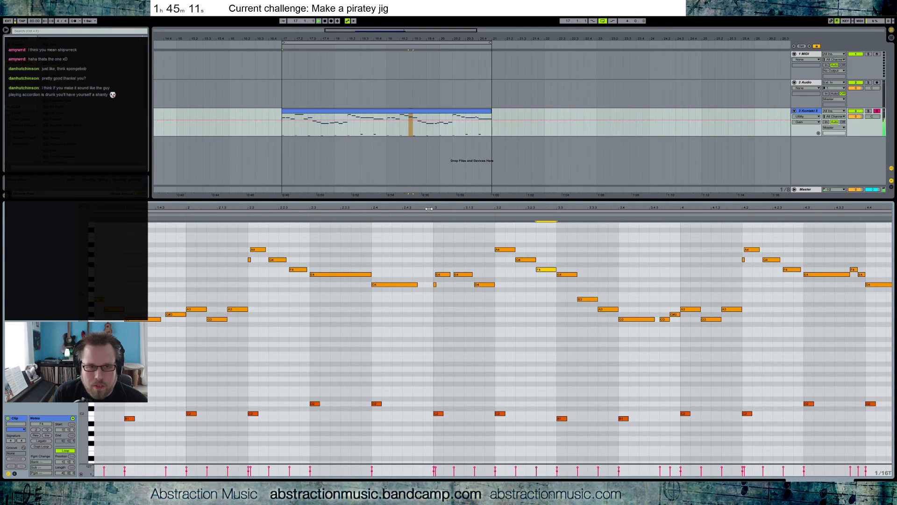
key(space)
Shorten the final D4 of bar 4, insert a B3 pickup note in the freed space, and play the ending.
scroll(843, 274, right, 1)
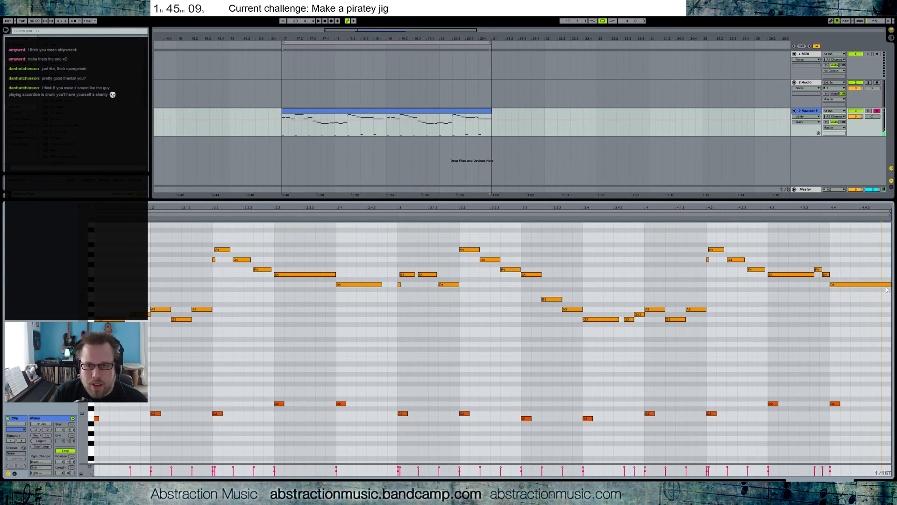
drag(891, 284, 874, 286)
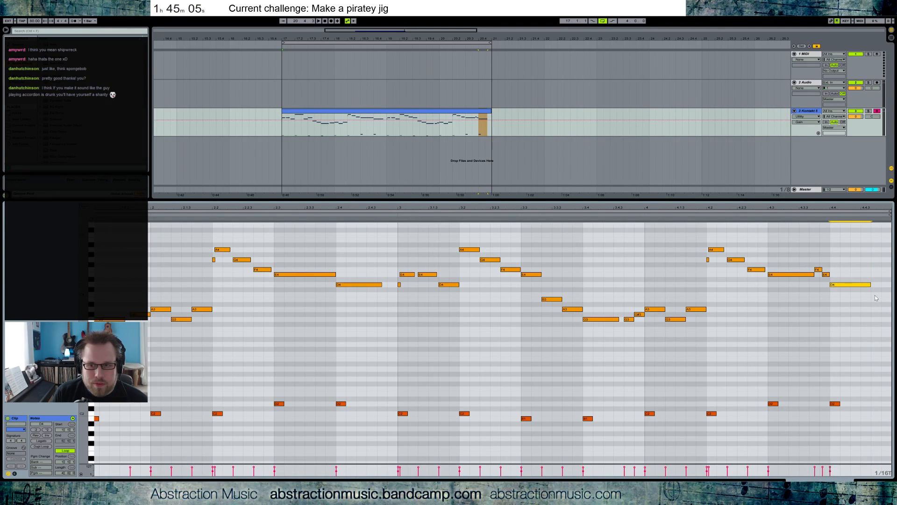
double_click(873, 309)
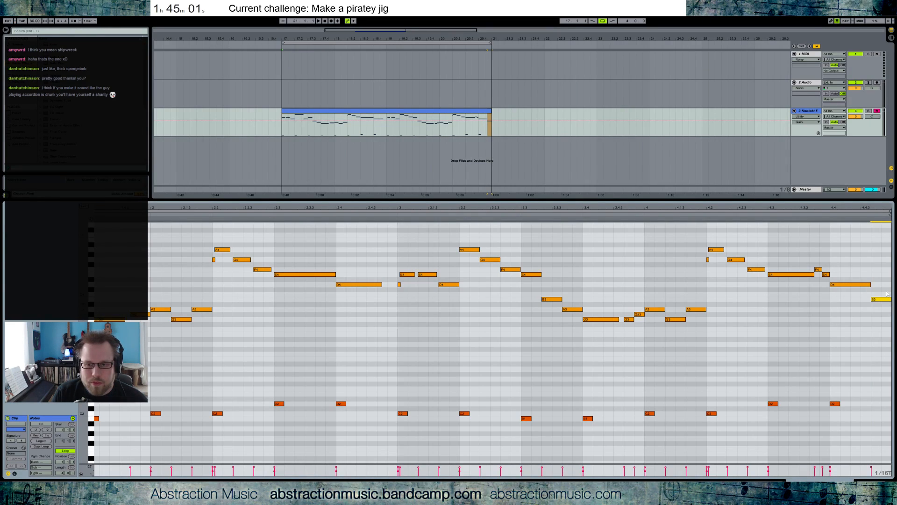
key(space)
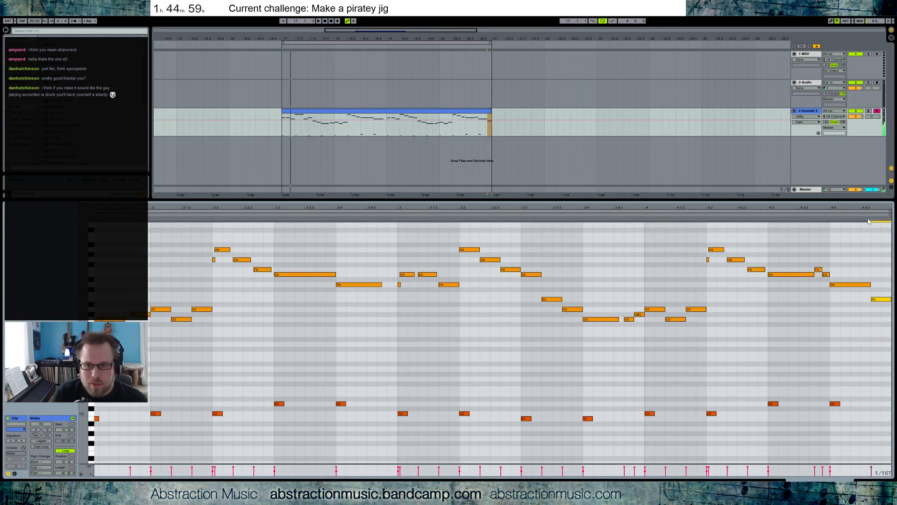
Raise the pickup note ending bar 4 to D#4, set the global quantization to None, and play the loop.
key(Up)
click(868, 214)
click(89, 22)
click(87, 27)
drag(359, 207, 461, 197)
key(Up)
key(Up)
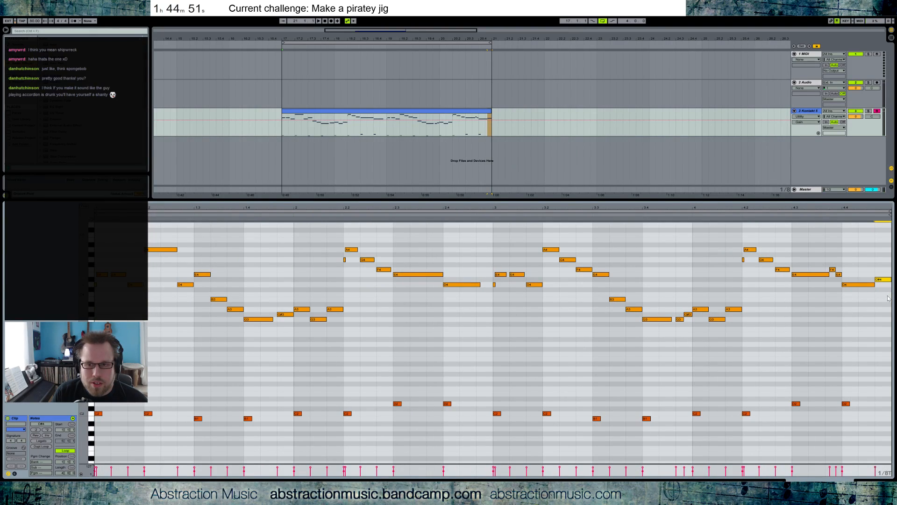
key(space)
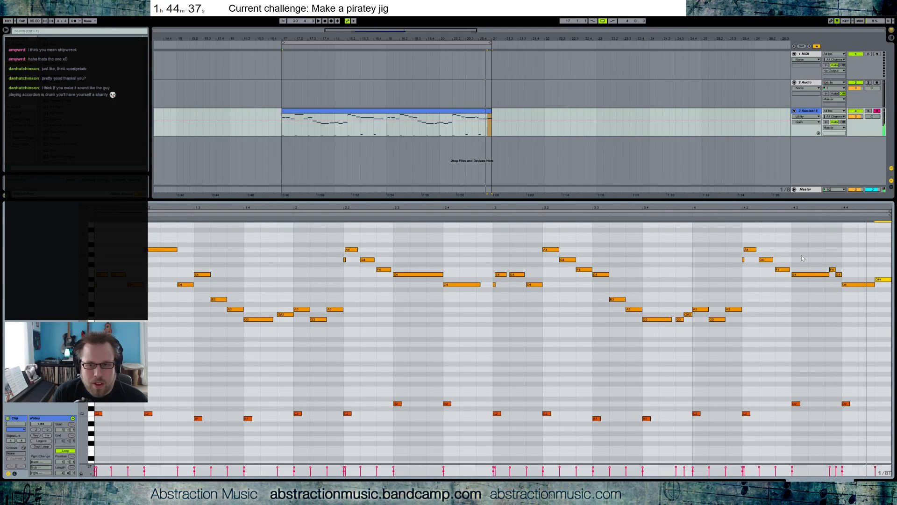
Lower bar 3's descending melody notes from beat 2 to the start of beat 3 to E4, D4, D4 and C4.
drag(799, 257, 834, 277)
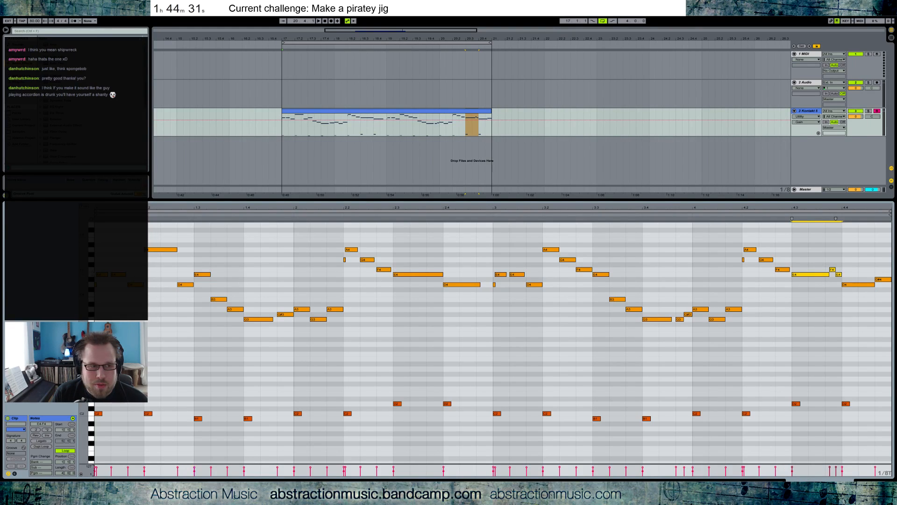
click(91, 275)
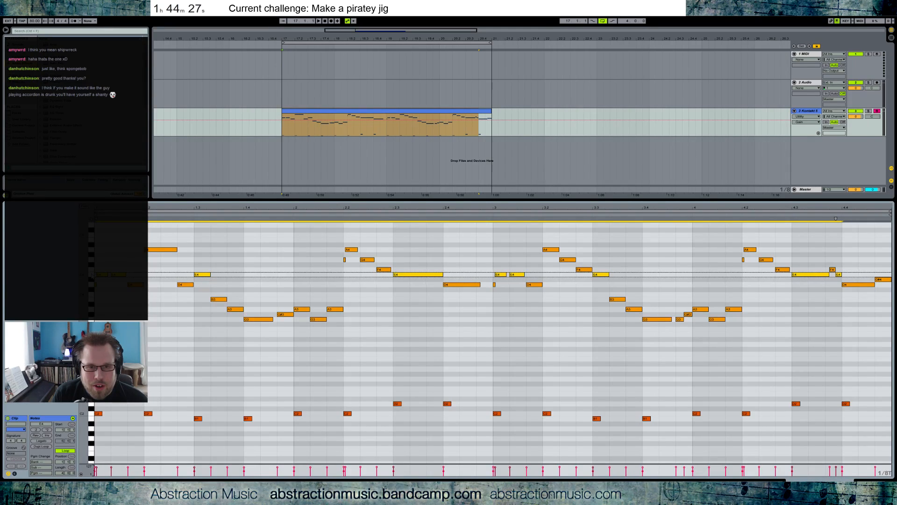
drag(584, 264, 601, 293)
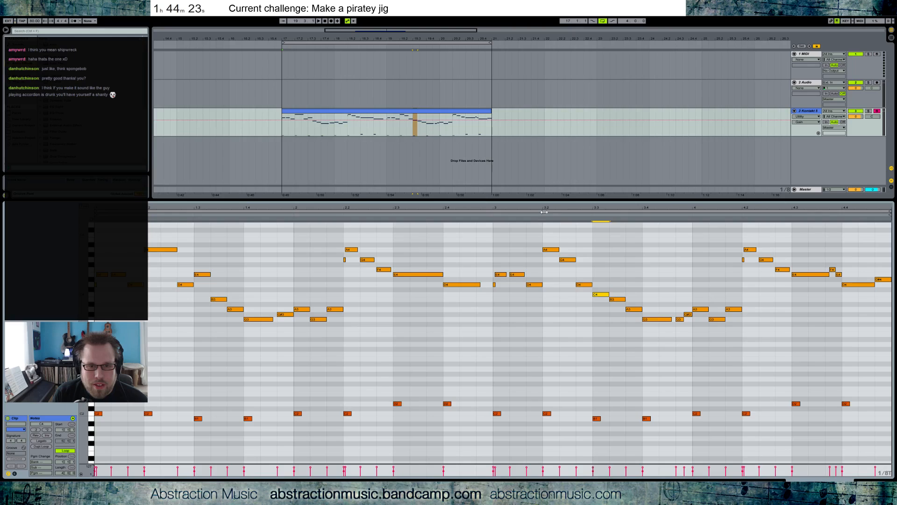
drag(542, 231, 562, 253)
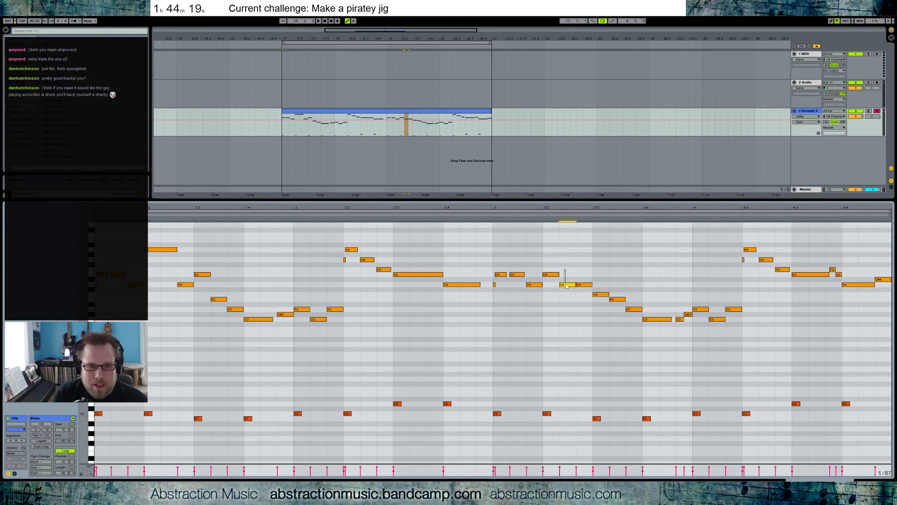
Raise the first two melody notes of bar 3's second beat to G4 and E4, playing the phrase between changes.
click(551, 274)
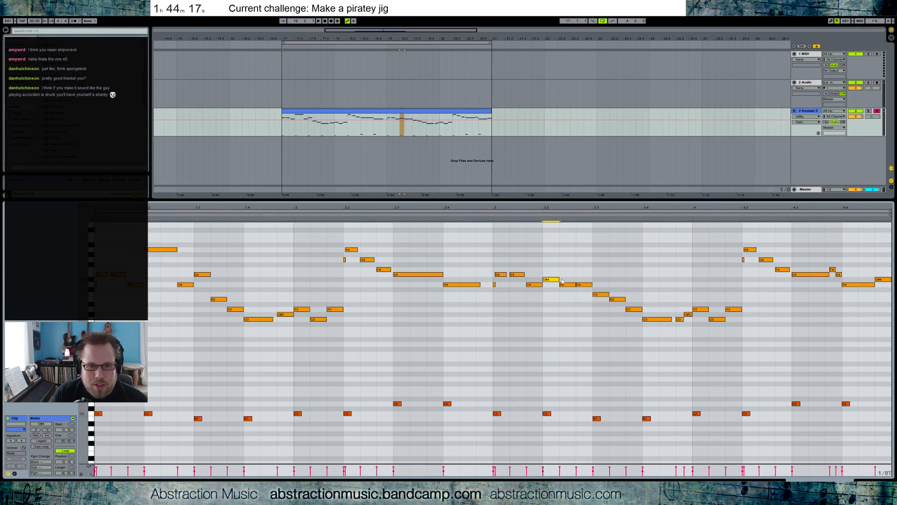
click(494, 213)
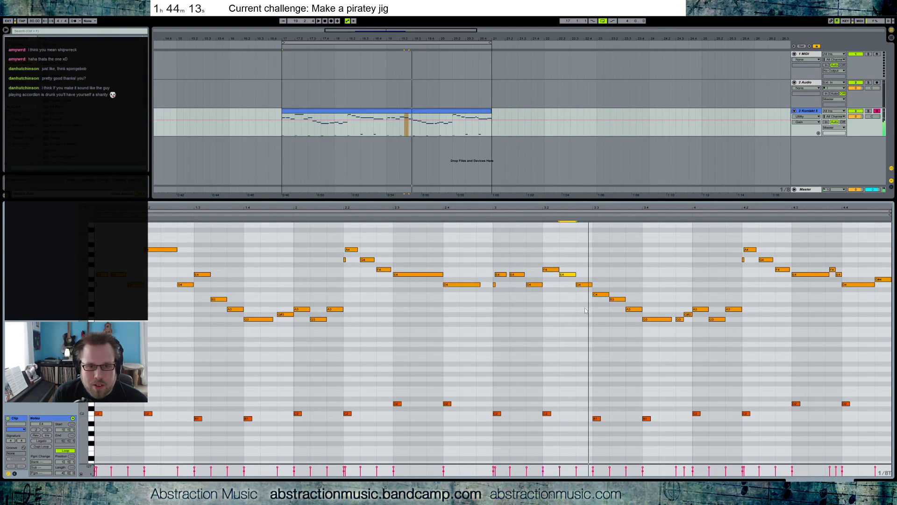
key(space)
click(555, 269)
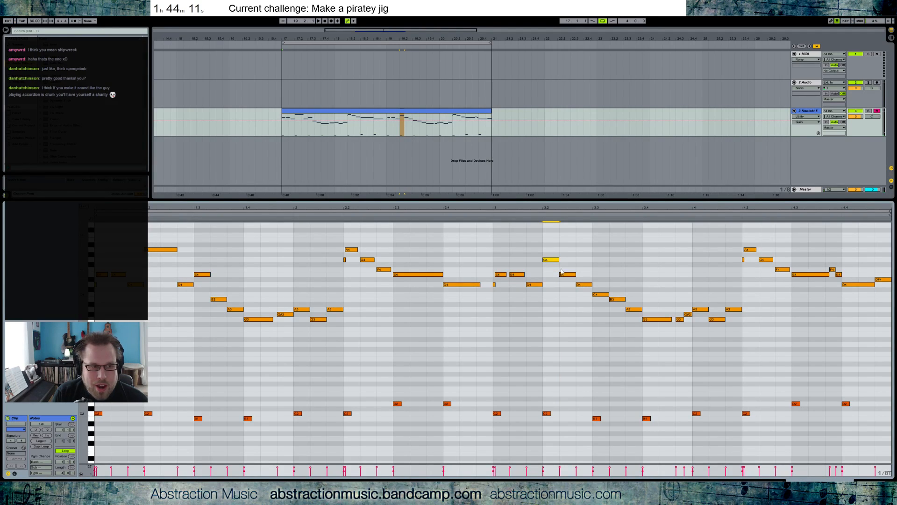
Extend the G4 on bar 3's second beat over the following E4, delete that E4, and play the phrase.
drag(560, 260, 575, 268)
key(Delete)
click(490, 215)
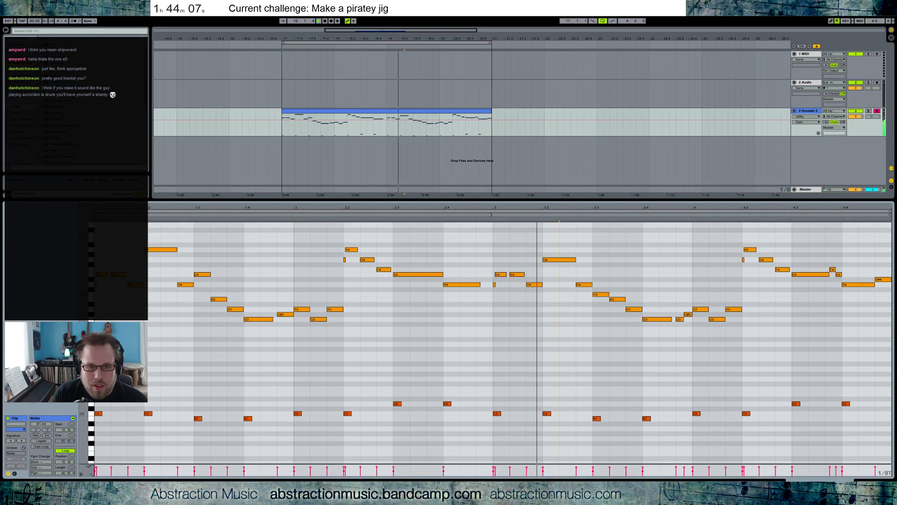
Set the two melody notes after bar 3's long G4 to C4 and D4, and play the phrase.
key(space)
mouse_move(599, 284)
mouse_down()
mouse_move(603, 298)
mouse_move(587, 291)
mouse_up()
click(603, 295)
key(Up)
key(Up)
click(538, 219)
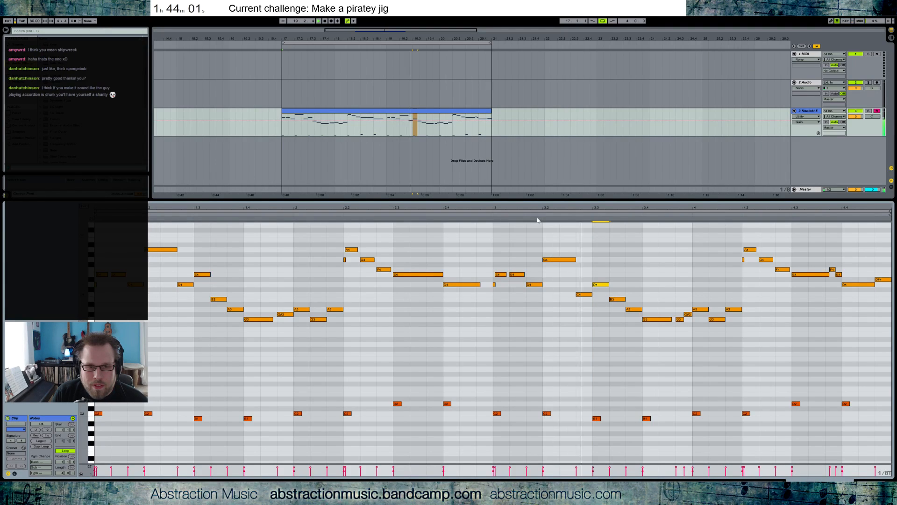
Lower the long melody note on bar 3's second beat to F4 and play the bar.
click(559, 260)
key(Down)
key(Down)
click(488, 214)
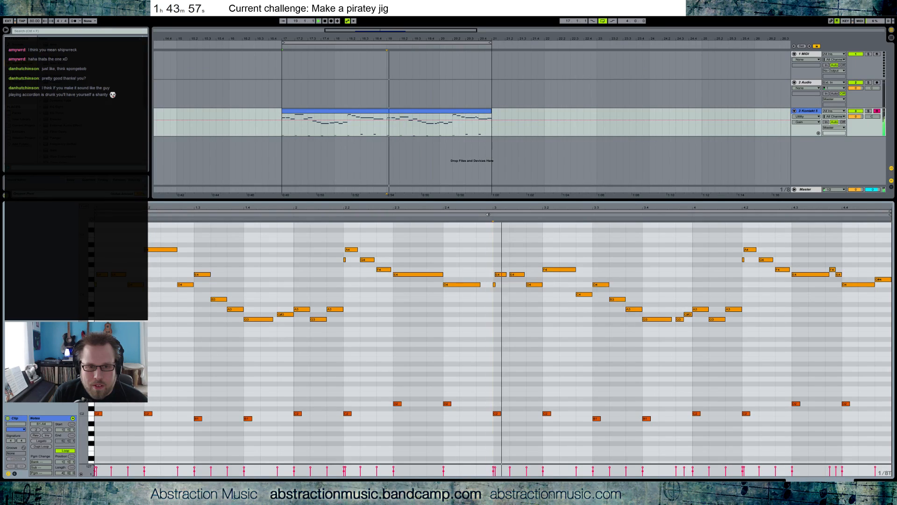
Try bar 3's long note at D4 with the preceding note at C4, and raise the pair to E4 and D4.
key(space)
drag(540, 244, 557, 286)
key(Down)
key(Down)
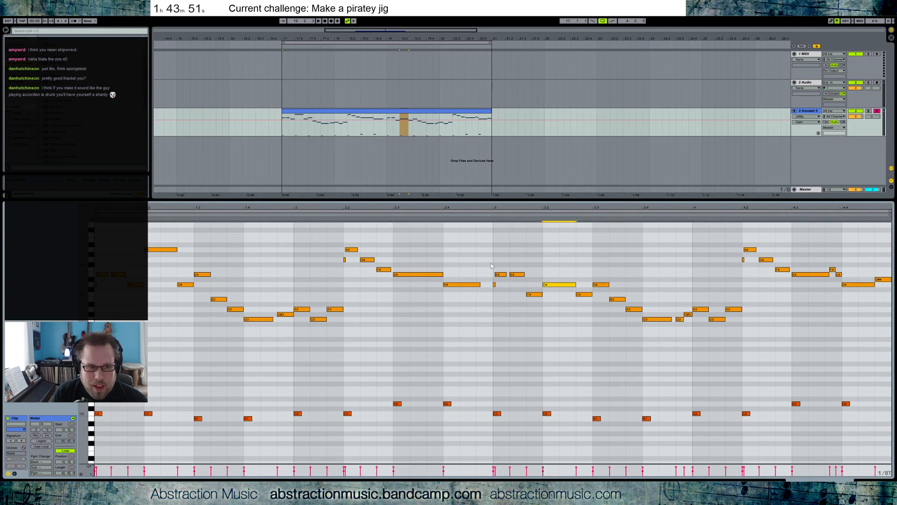
shift+click(534, 294)
key(Up)
key(Up)
Raise the short melody note right after bar 3's long note to G4 and play the bar.
click(585, 294)
key(Up)
key(Up)
key(Up)
key(Up)
key(Up)
key(Up)
key(Up)
click(485, 214)
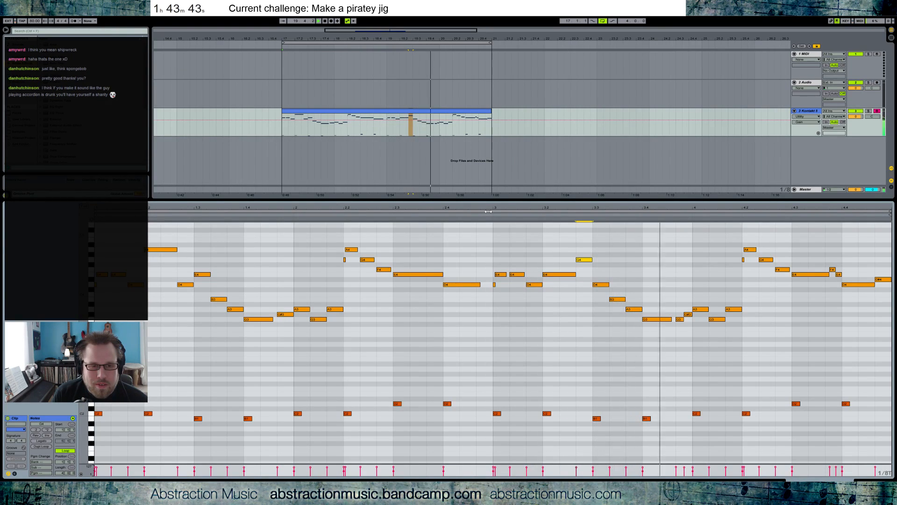
Raise the long melody note on bar 3's second beat to A4 and play the phrase.
double_click(561, 260)
key(Up)
key(Up)
click(584, 260)
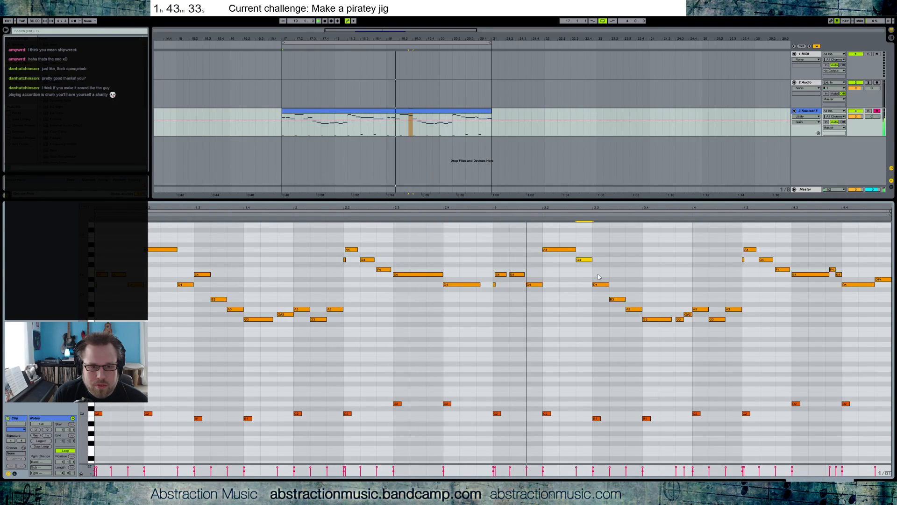
key(space)
Raise the melody note starting bar 3's third beat to A4 and play from the second beat.
click(601, 285)
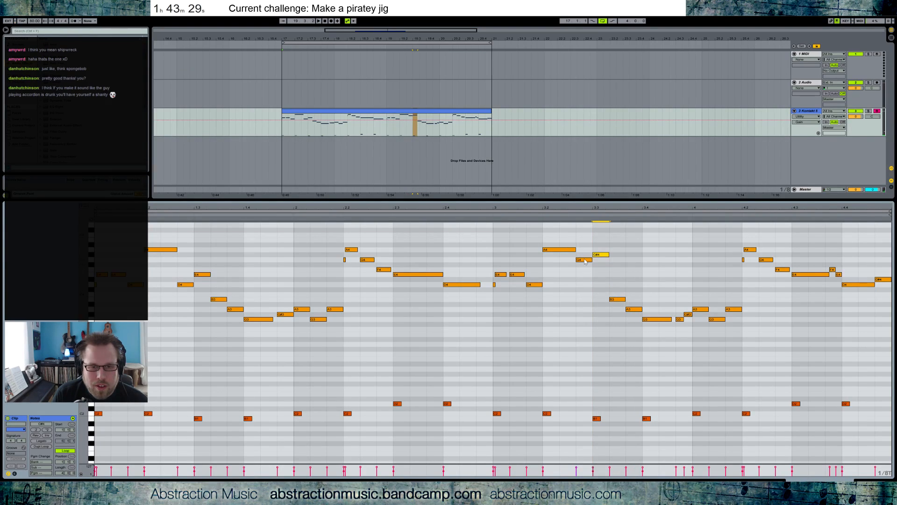
click(541, 212)
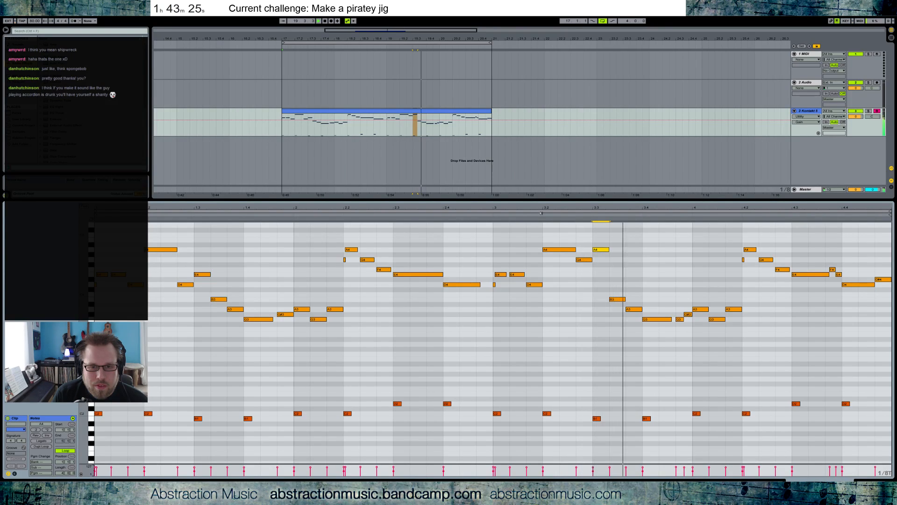
key(space)
Try bar 3's descending B3, A3 and G3 notes an octave higher, play them, and transpose them back down.
click(636, 317)
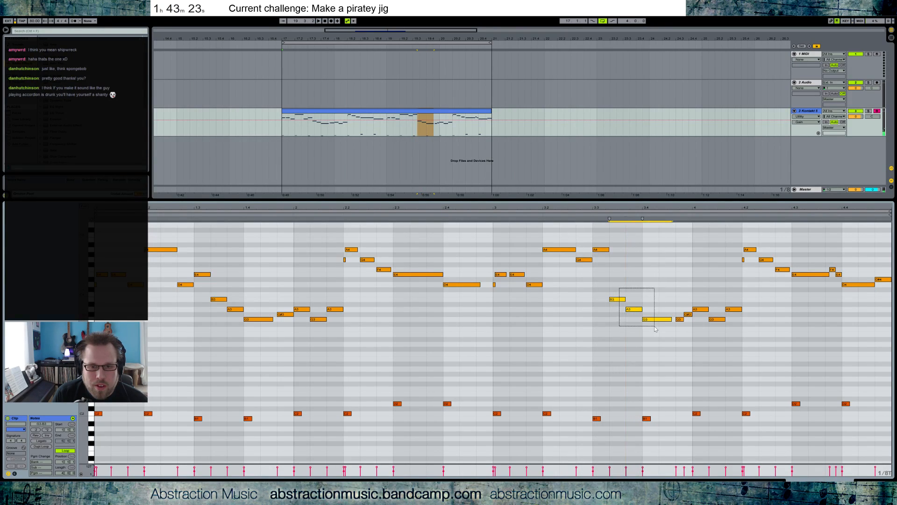
drag(654, 327, 655, 327)
key(shift+Up)
click(539, 214)
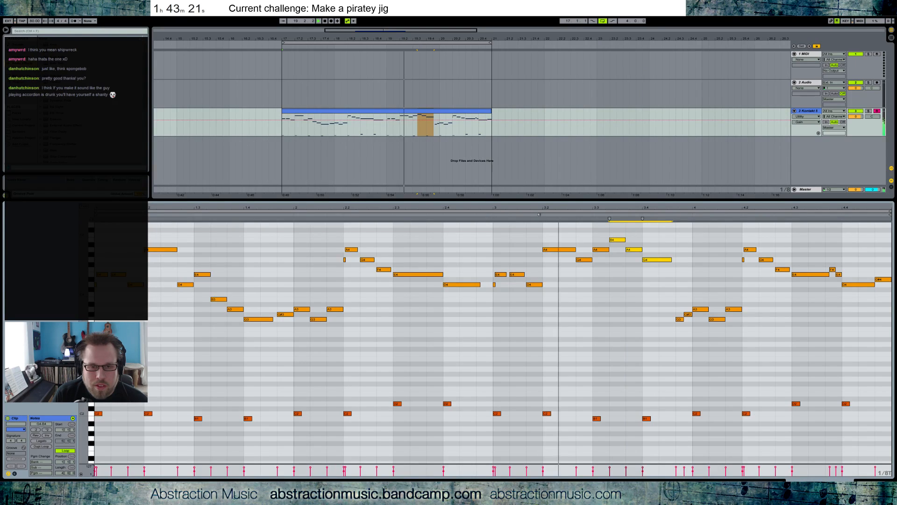
key(space)
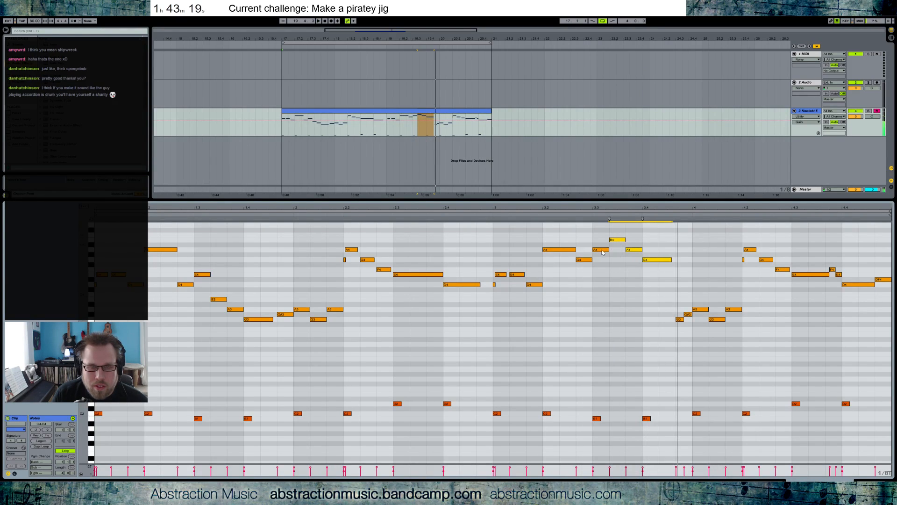
key(shift+Down)
Lower the melody note starting bar 3's third beat by an octave to A3 and play it.
click(607, 251)
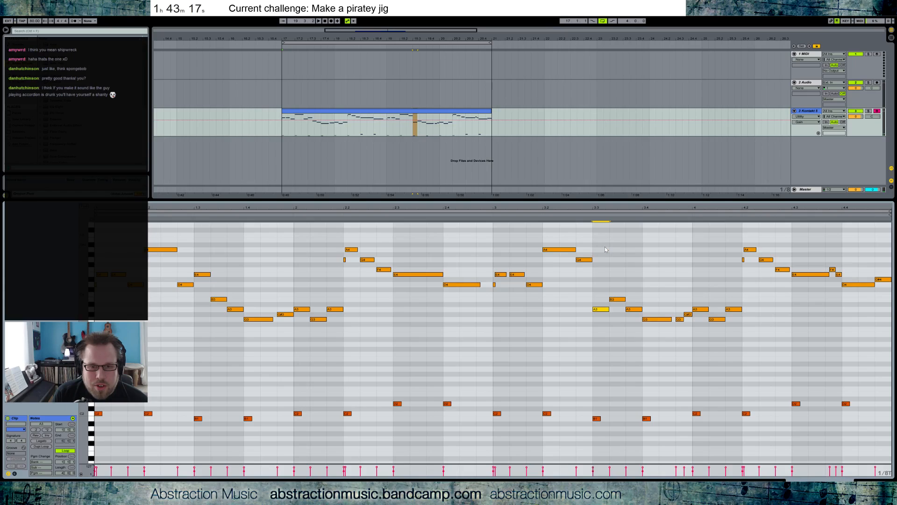
click(571, 216)
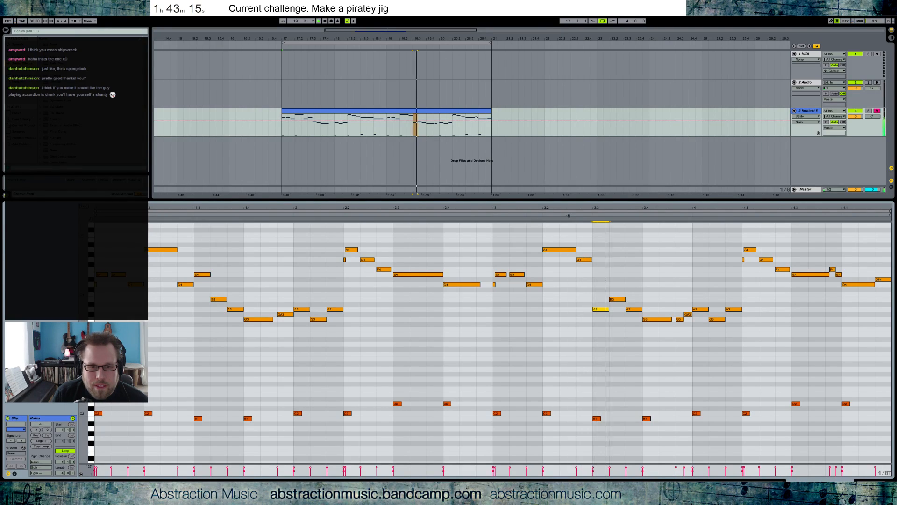
key(space)
Try the A4 and G4 on bar 3's second beat an octave lower, play them, and transpose them back up.
drag(588, 266, 558, 236)
key(shift+Down)
click(492, 216)
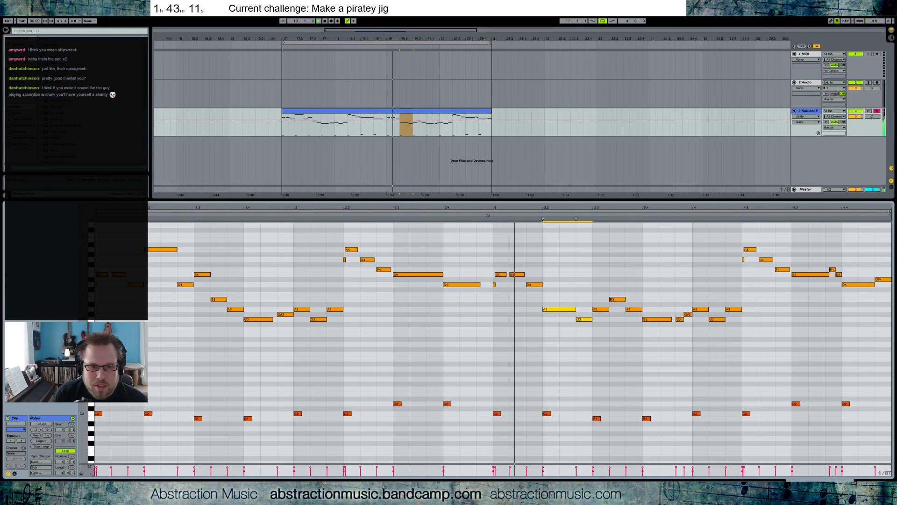
key(space)
key(shift+Up)
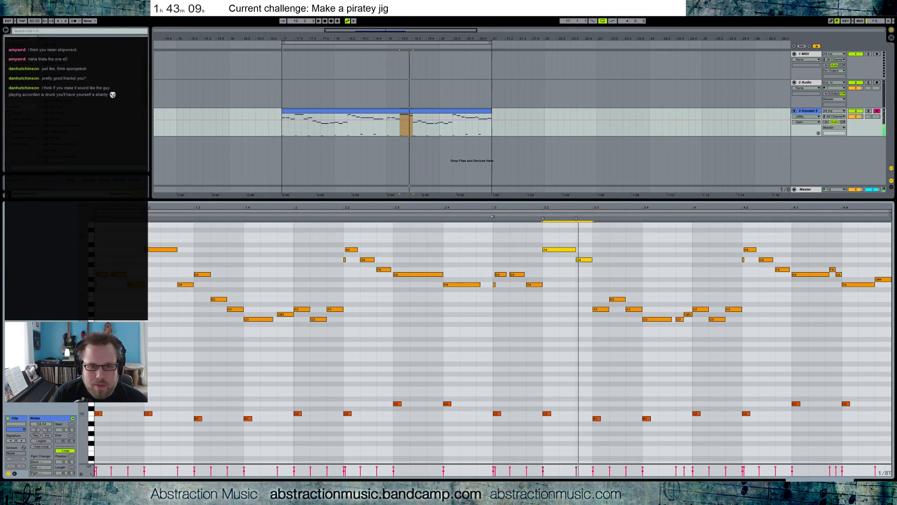
Set the two melody notes after bar 3's long A4 to F4 and E4, playing the phrase between changes.
click(587, 260)
click(602, 310)
key(shift+Up)
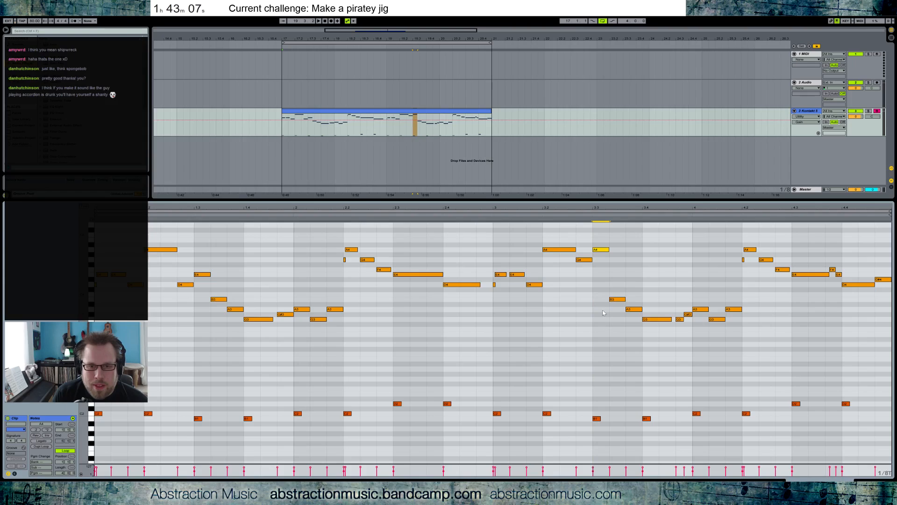
click(531, 213)
click(584, 260)
key(space)
click(572, 220)
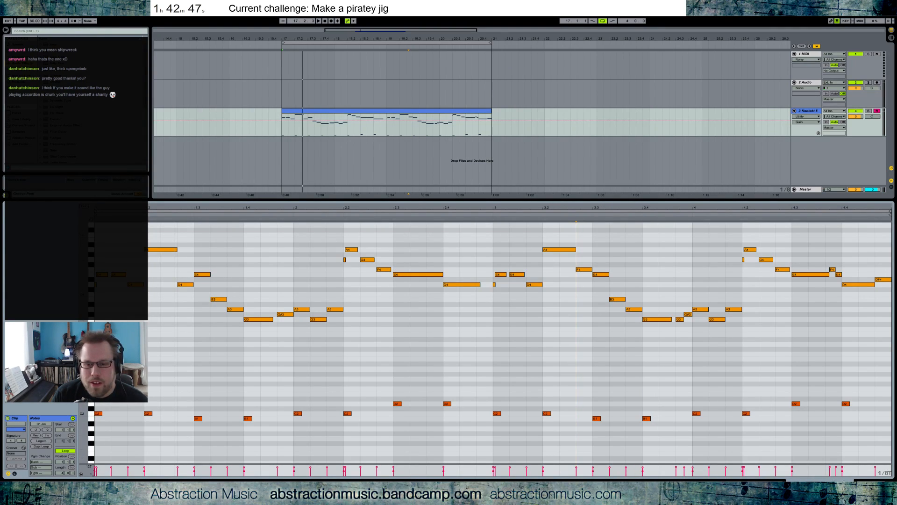
Try the whole accordion melody an octave lower without the bass, play it, and transpose it back up.
key(shift+Tab)
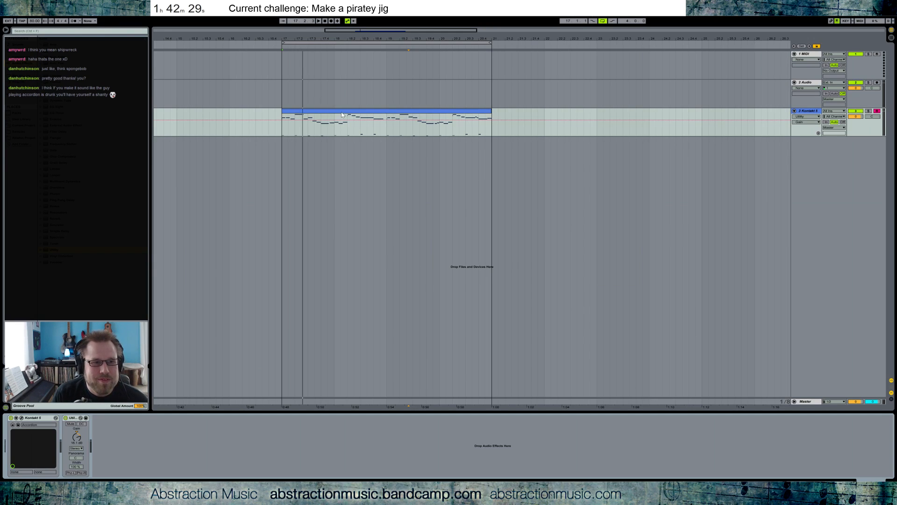
click(295, 110)
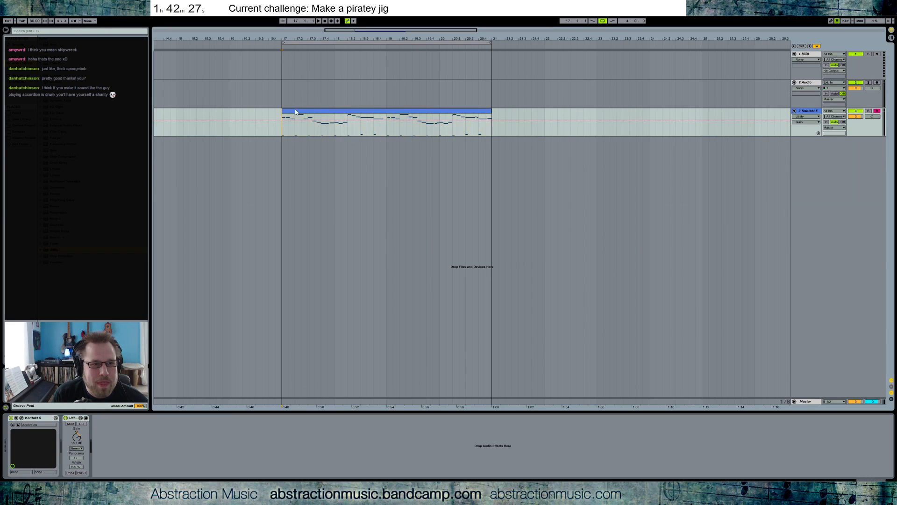
double_click(301, 113)
click(192, 206)
drag(83, 281, 71, 305)
drag(99, 245, 888, 359)
key(shift+Down)
key(space)
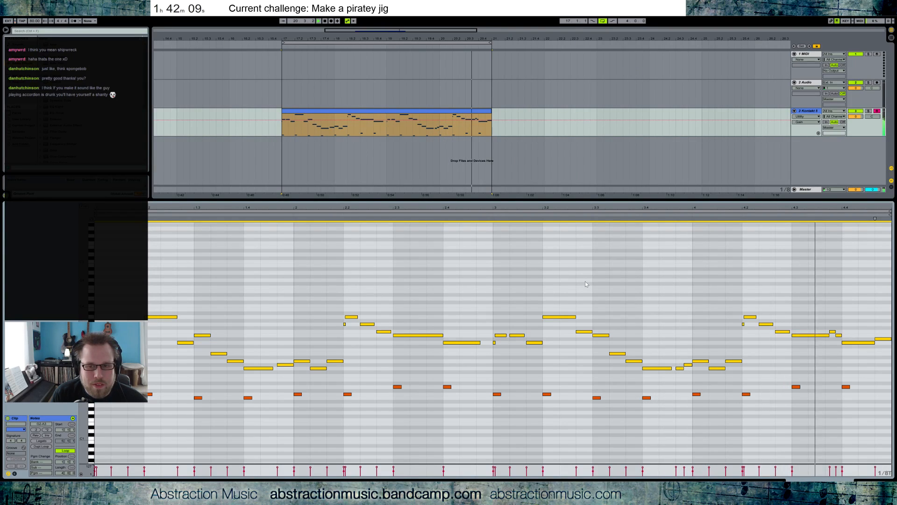
key(shift+Up)
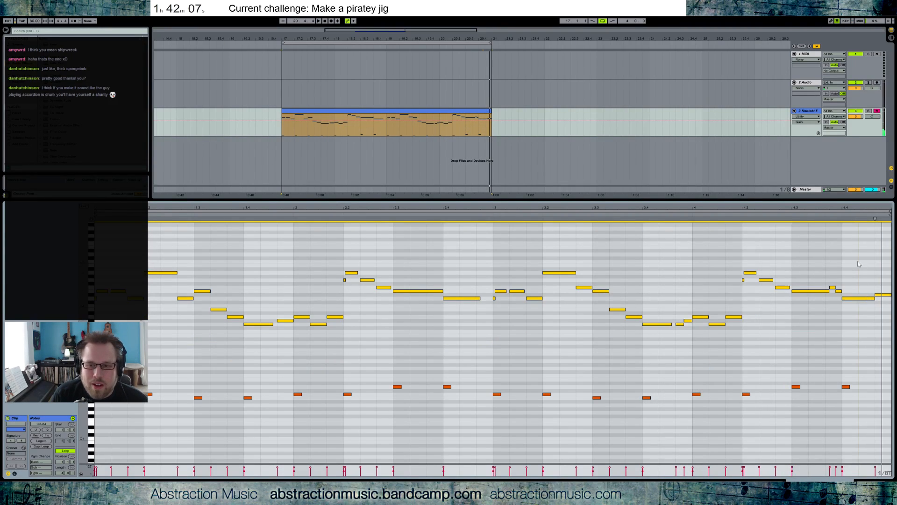
Raise the last three melody notes of bar 4 to G4, A4 and G4, and play the loop.
click(856, 278)
key(Up)
key(Up)
key(Up)
key(Up)
key(Up)
key(Up)
key(Up)
drag(856, 291, 884, 299)
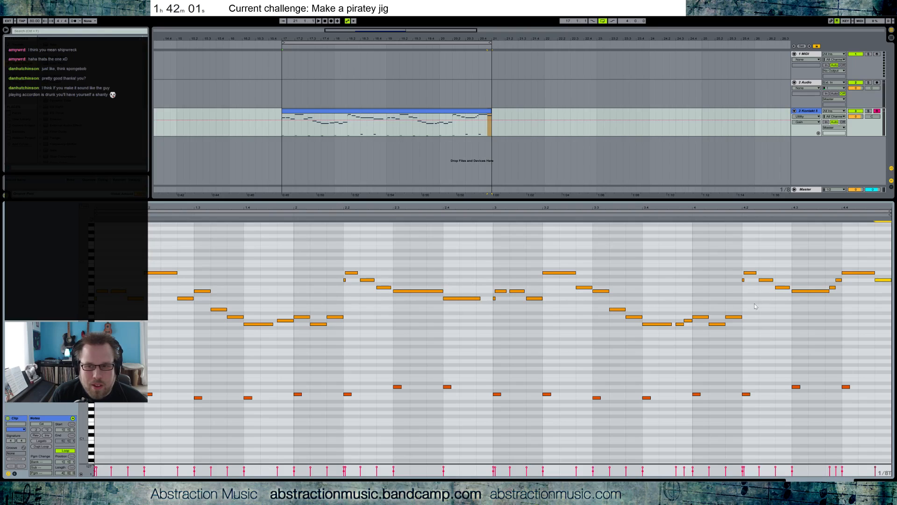
key(space)
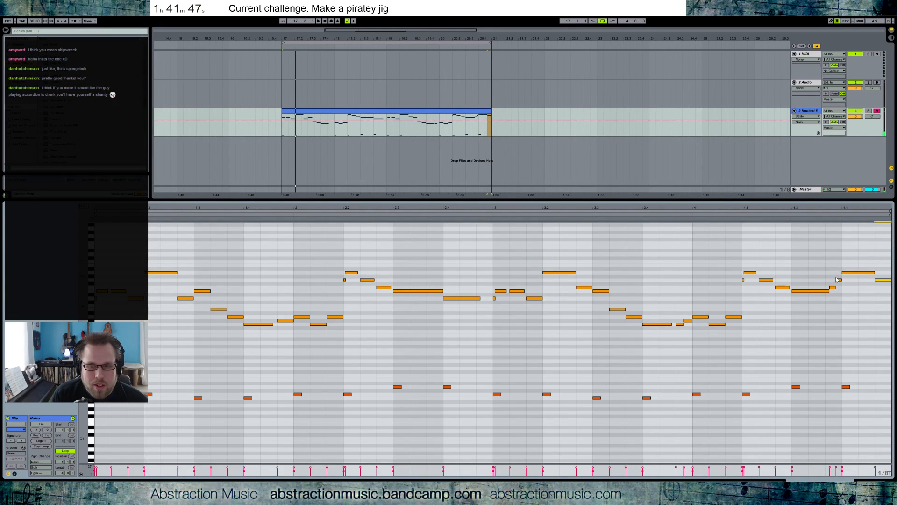
Lower the two short notes before bar 4's last beat to B3 and C4 and the beat's first note to D4, and play the ending.
drag(833, 270, 852, 297)
key(Down)
key(Down)
key(Down)
key(Down)
key(Down)
key(Down)
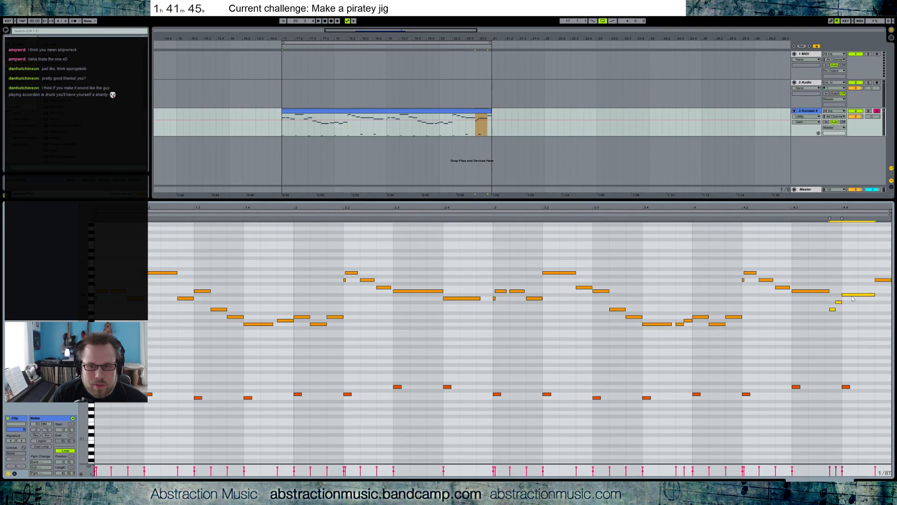
click(832, 314)
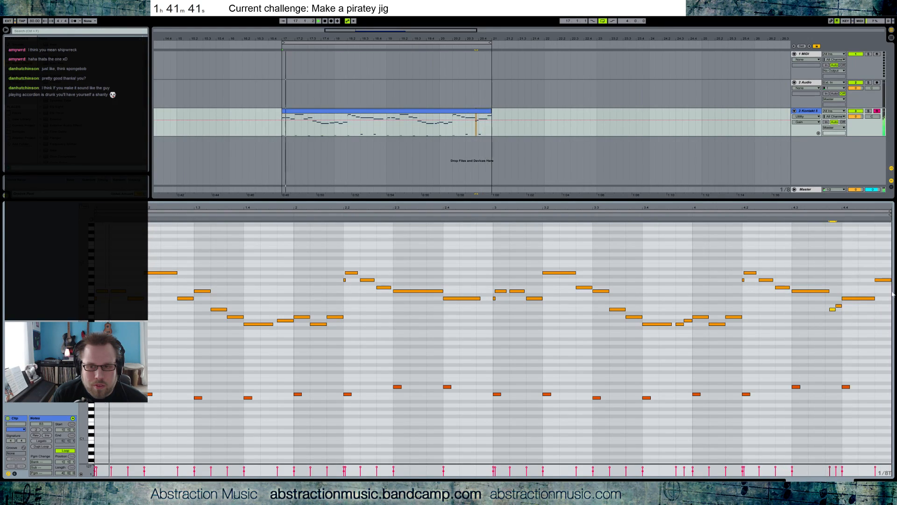
drag(746, 241, 891, 310)
click(273, 295)
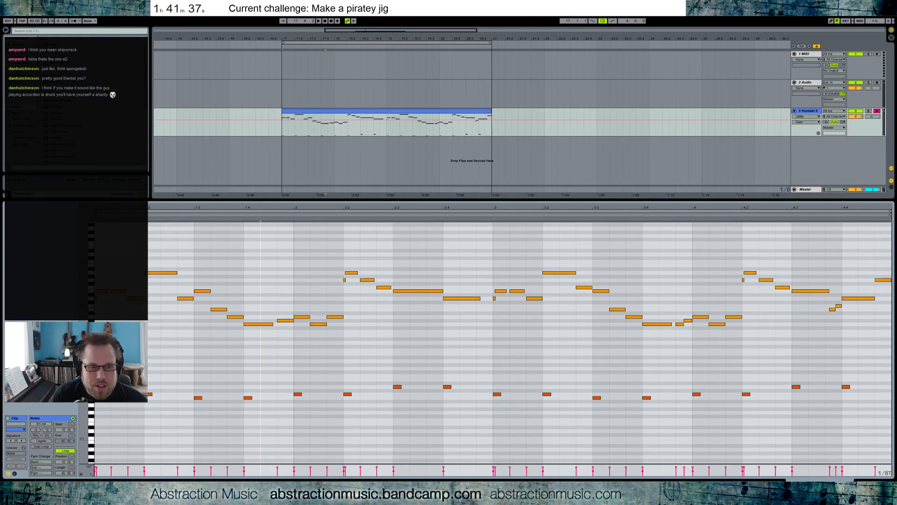
Show the accordion track's Kontakt instrument and search its library for "acc".
key(shift+Tab)
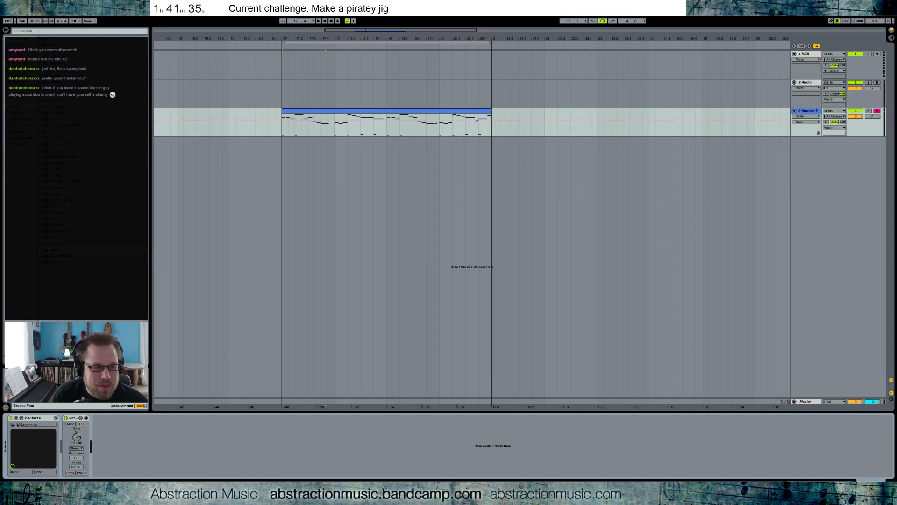
click(21, 418)
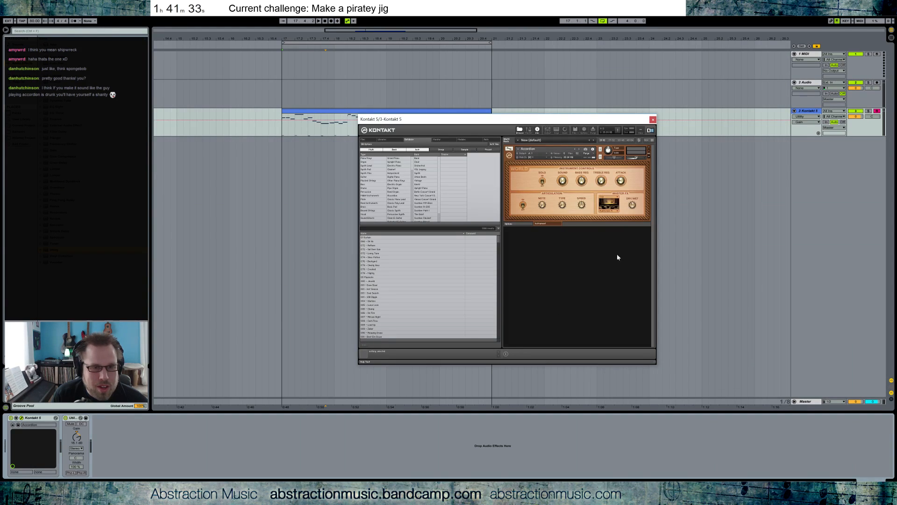
click(406, 228)
text(acc)
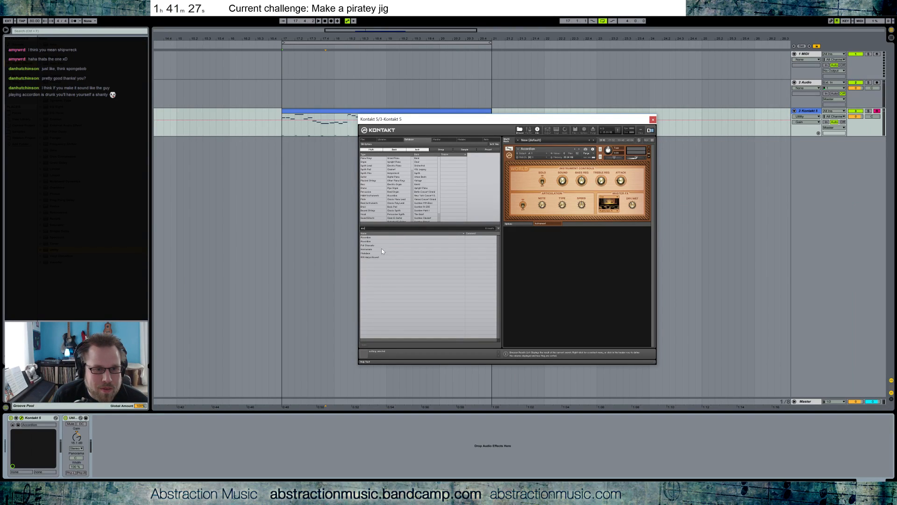
Replace the accordion patch in Kontakt with Harmonium and play the clip with it.
click(649, 149)
double_click(368, 249)
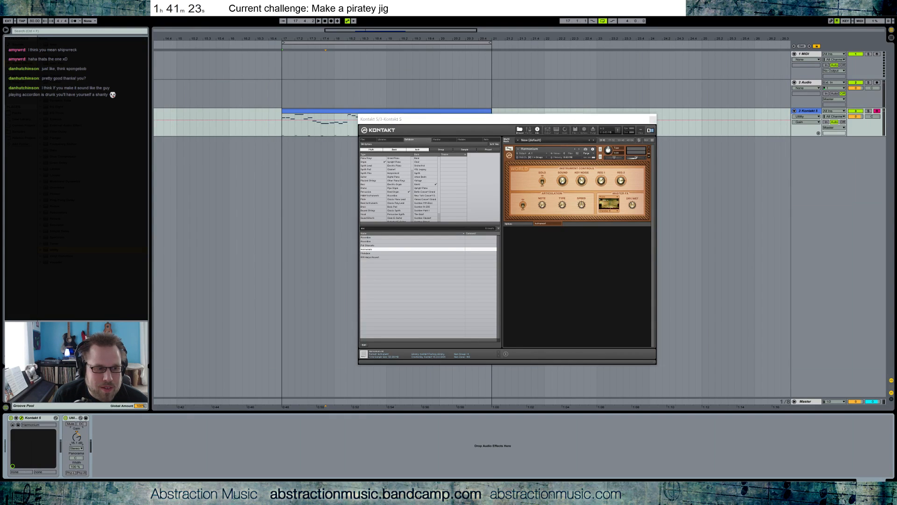
click(319, 113)
key(space)
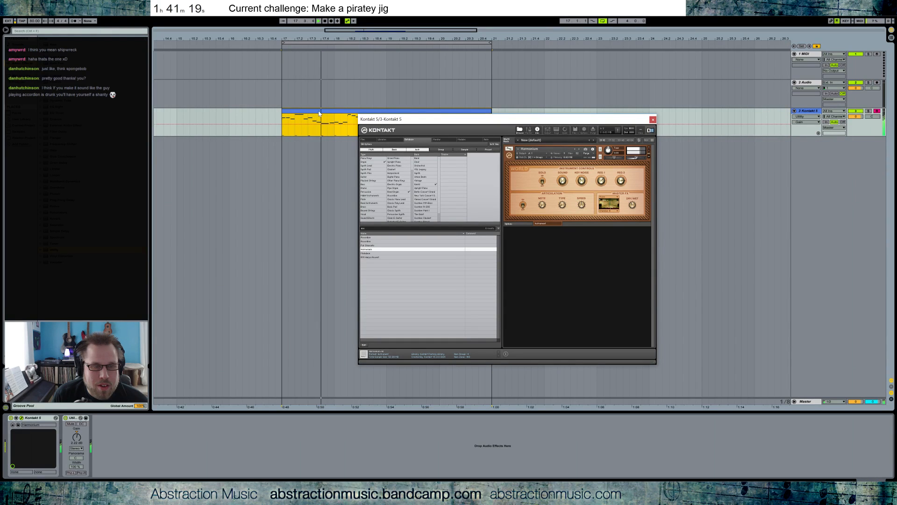
drag(527, 121, 664, 149)
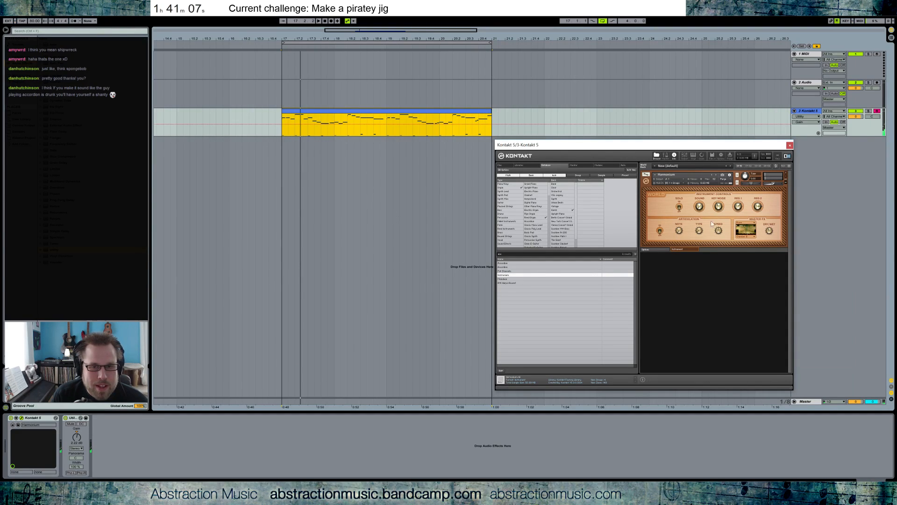
Audition the Melodeon patch on the playing clip, remove it, and load the last patch in the search results.
double_click(509, 279)
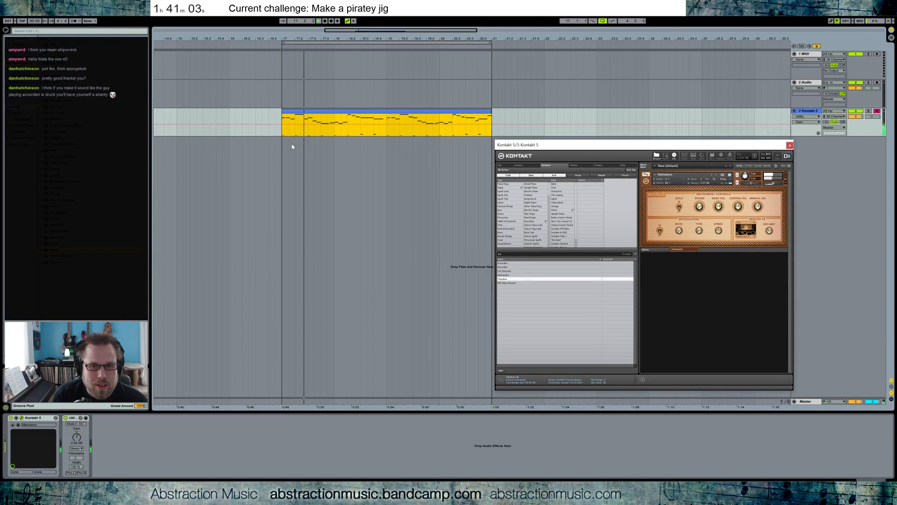
click(786, 175)
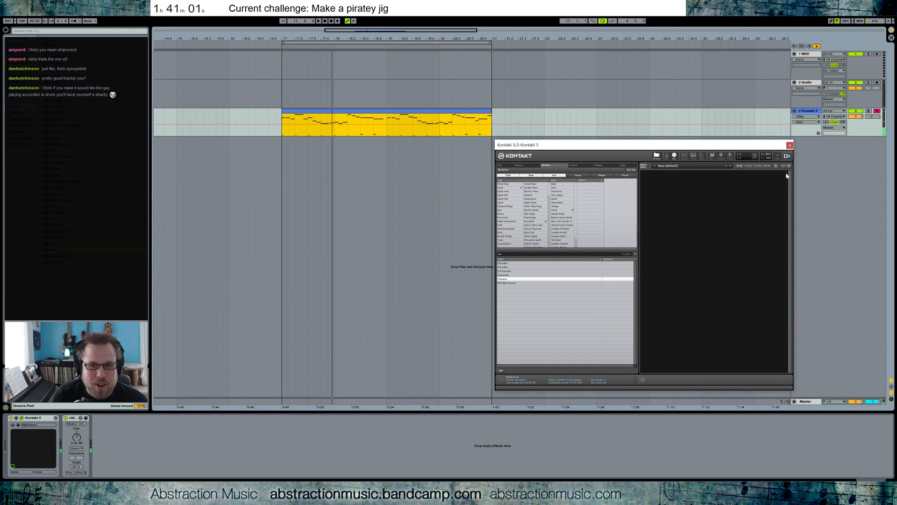
double_click(517, 283)
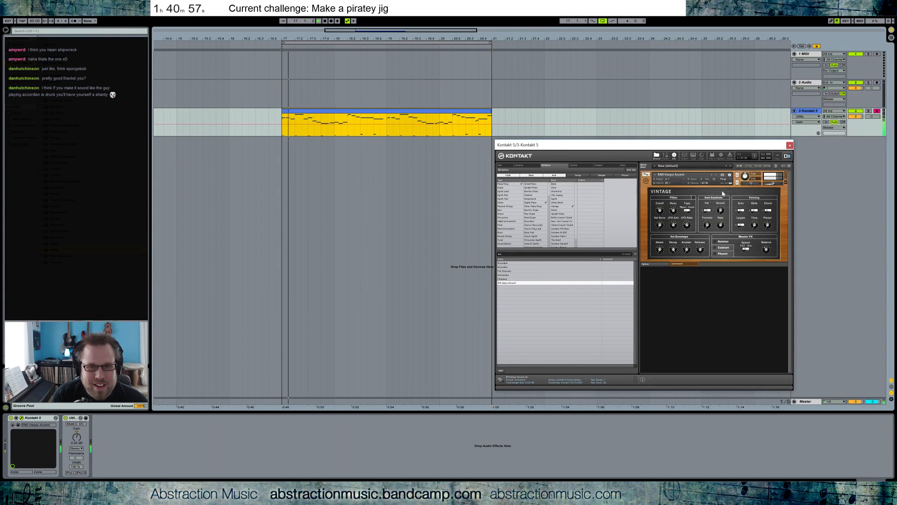
Remove the loaded patch from Kontakt, audition the third search result in its place, and remove that patch too.
click(787, 174)
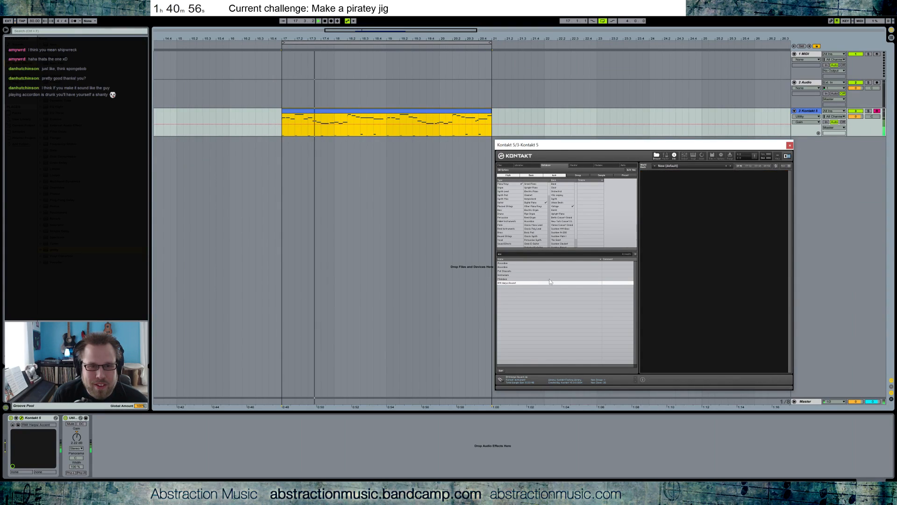
double_click(514, 271)
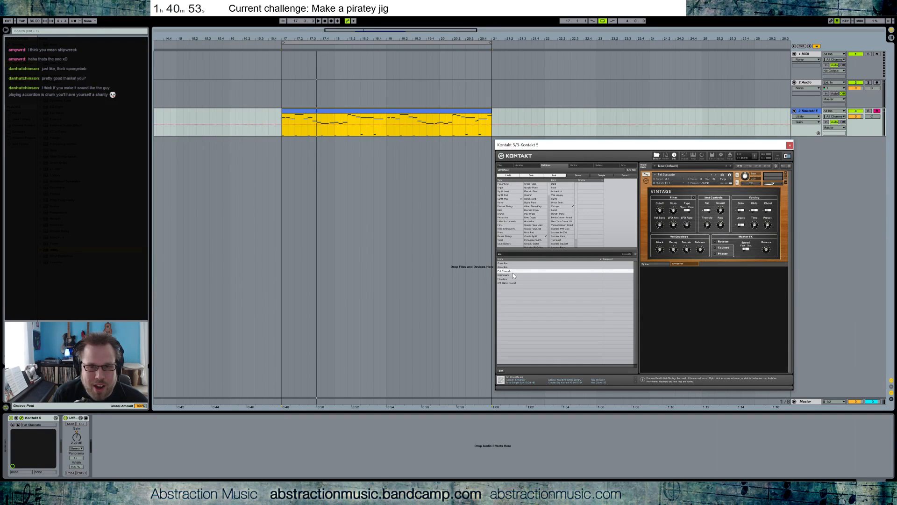
click(787, 174)
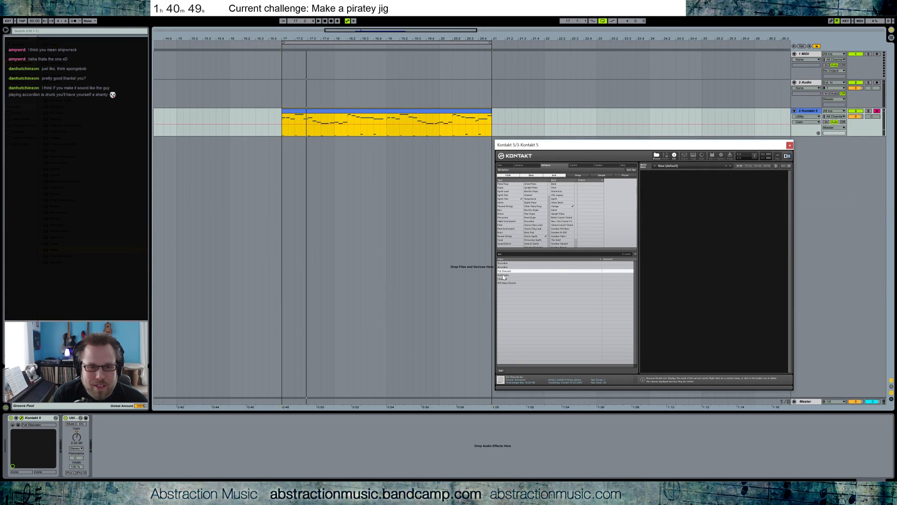
Load the Harmonium patch, remove it once, load it again as the melody instrument, and close the Kontakt window.
double_click(503, 275)
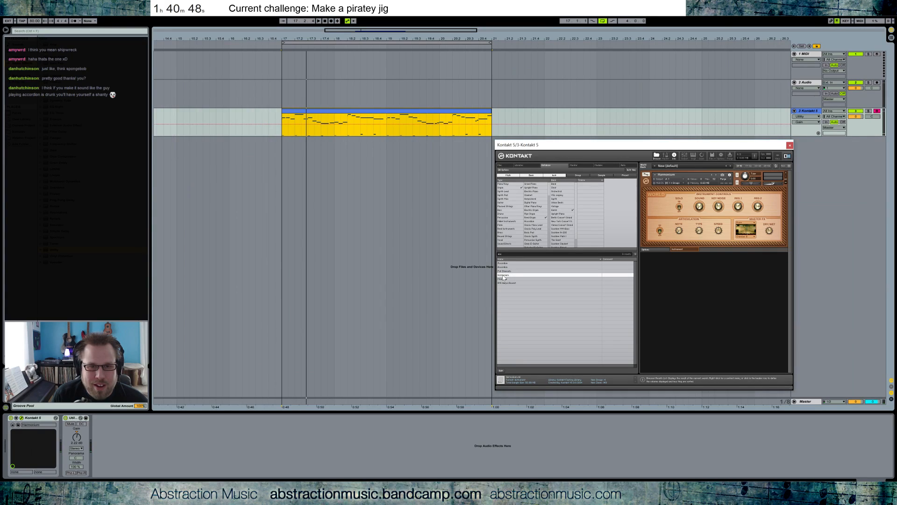
click(786, 174)
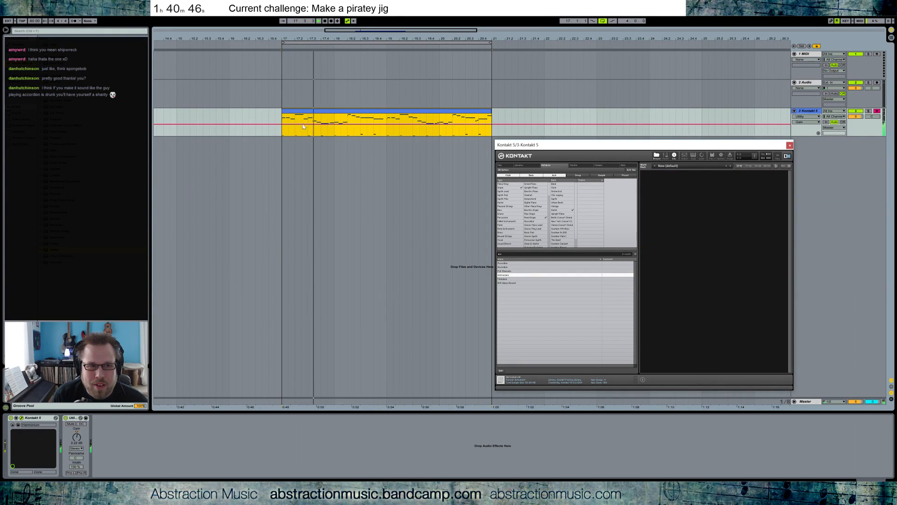
double_click(503, 276)
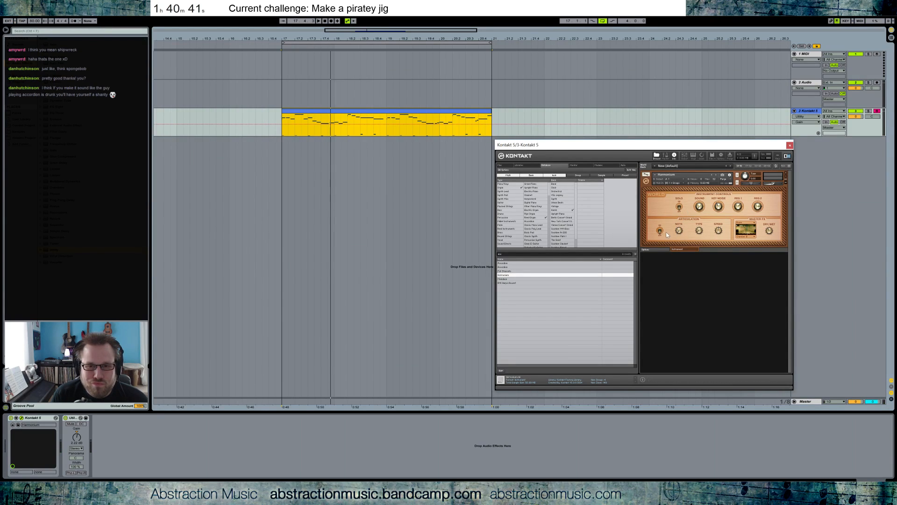
click(790, 146)
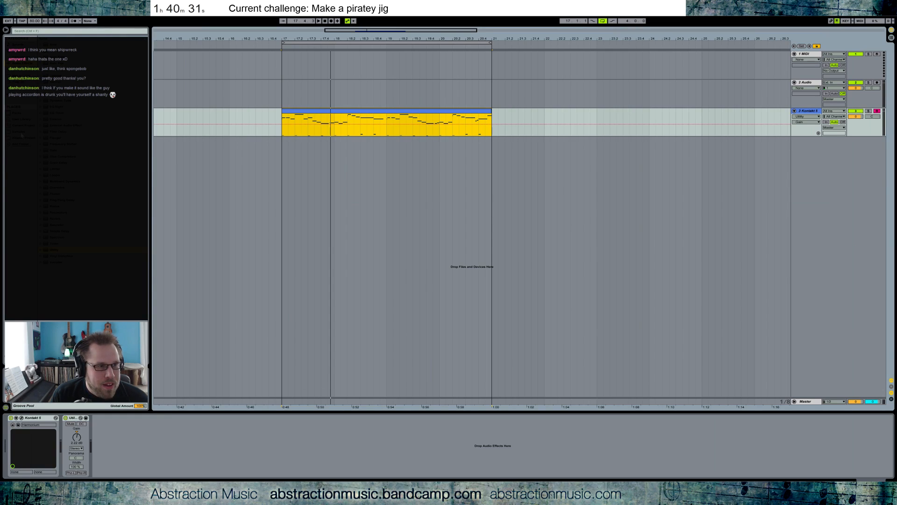
Place the "Field Recording - Waves (Long Format)" sample on a new audio track at bar 17 and start playback.
click(21, 133)
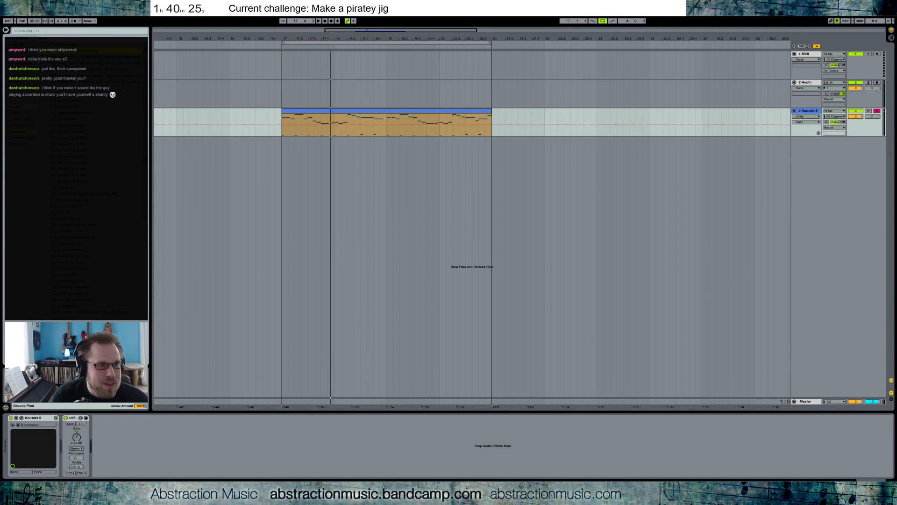
drag(224, 171, 241, 196)
drag(243, 141, 279, 147)
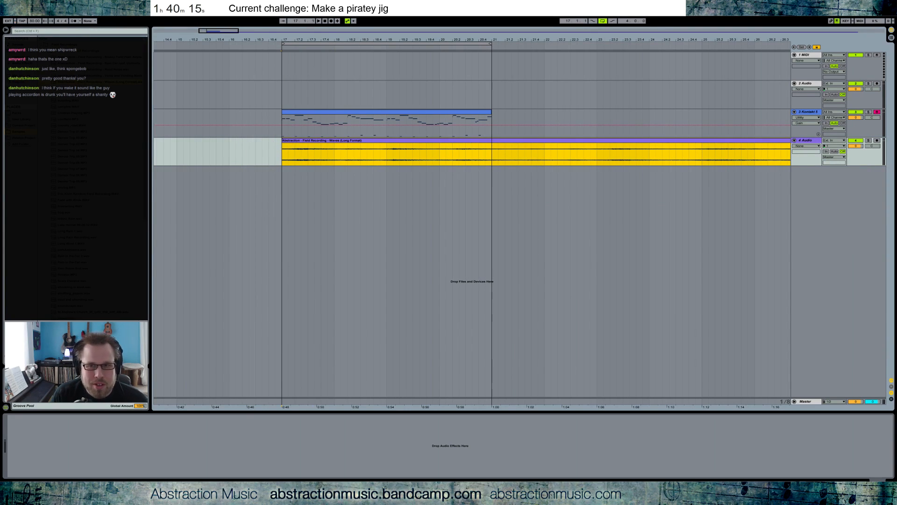
key(space)
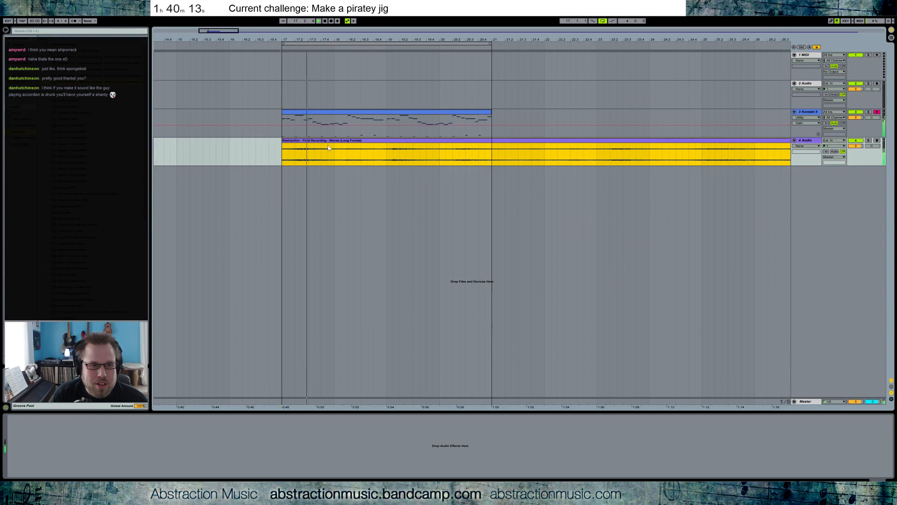
Add EQ Eight to the waves track, raise its low-cut frequency, dip the third band in the mids, and stop playback.
click(18, 63)
click(56, 107)
drag(56, 108, 94, 448)
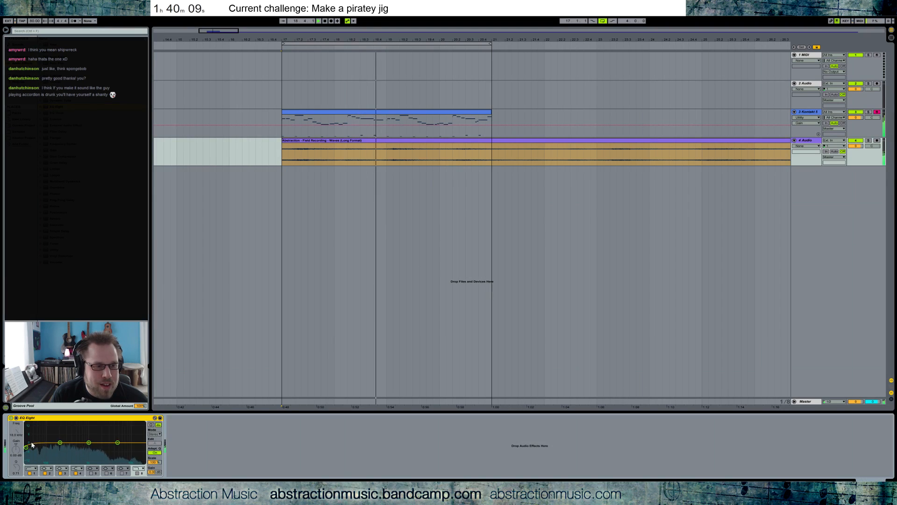
drag(26, 449, 63, 447)
drag(118, 443, 93, 450)
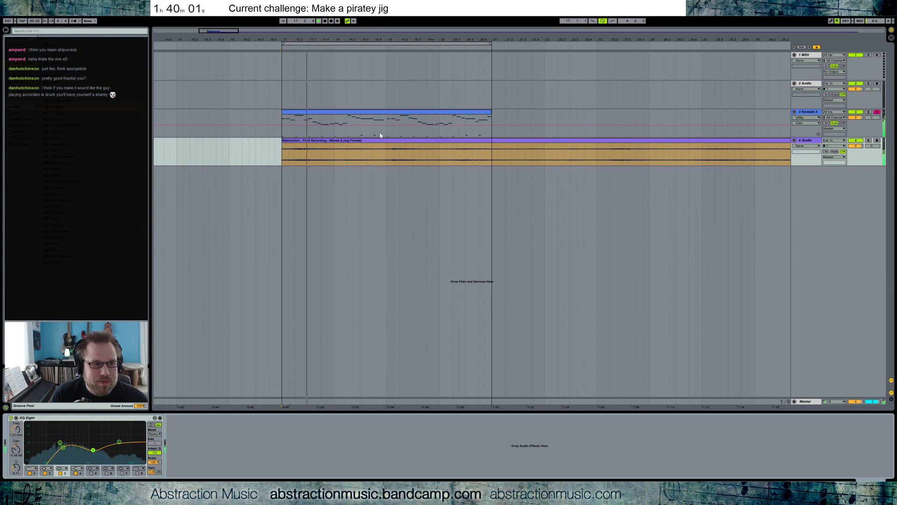
key(space)
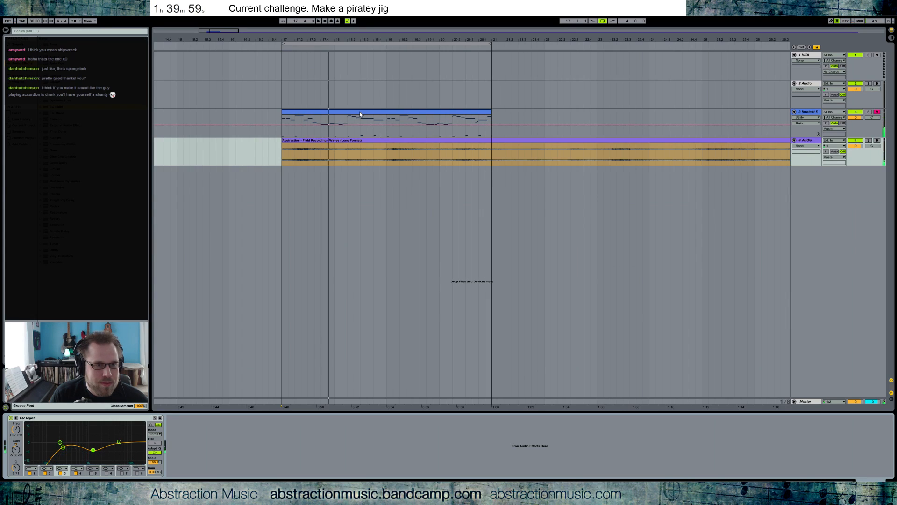
Set the 2 Audio track's input channel to 2, arm it for recording, and set its monitoring to Auto.
click(360, 115)
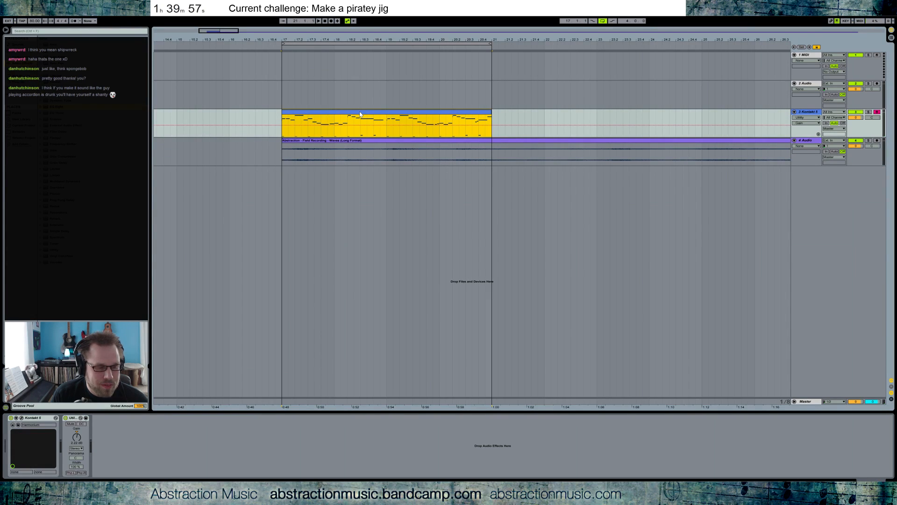
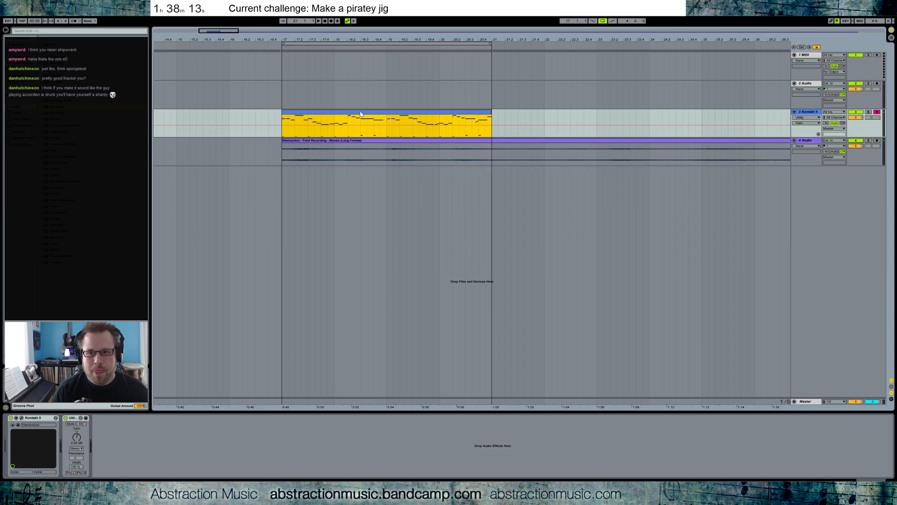
click(832, 90)
click(835, 107)
click(878, 83)
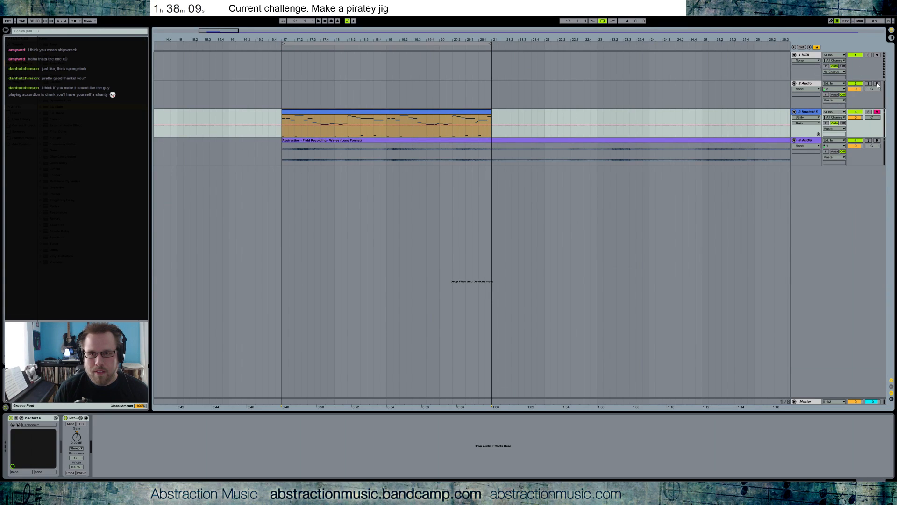
click(835, 95)
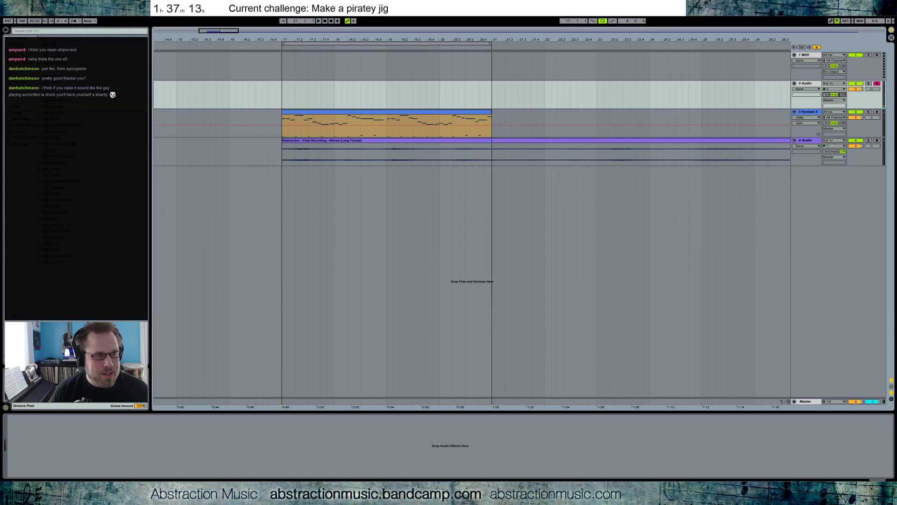
Add Guitar Rig 5 to the 2 Audio track and load its Acoustic Shimmer preset.
click(17, 82)
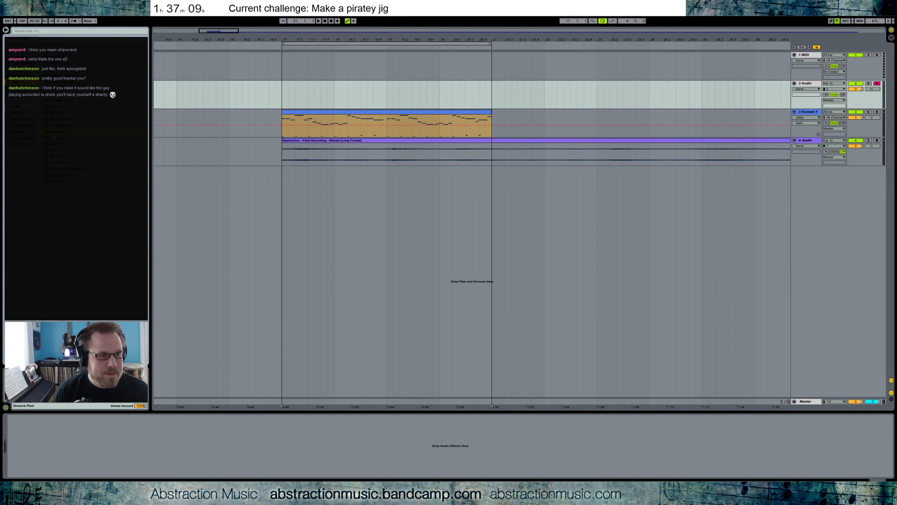
drag(56, 140, 175, 442)
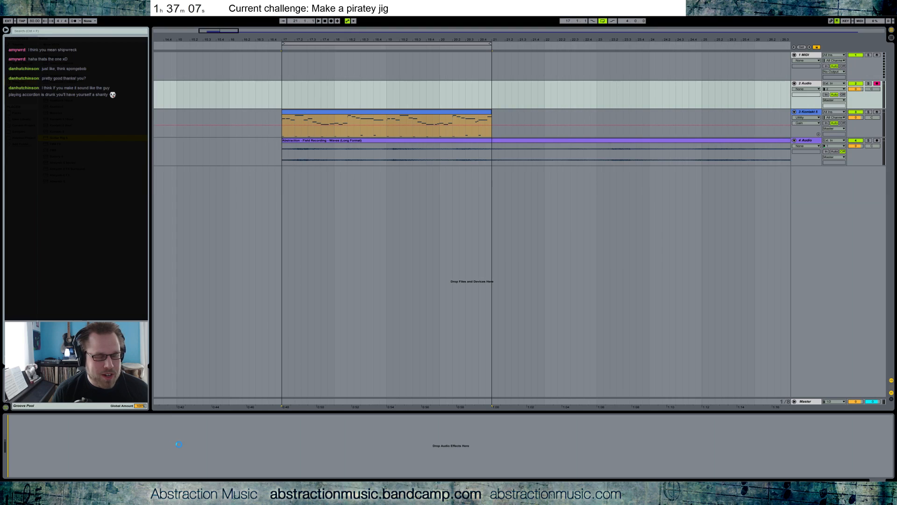
click(533, 350)
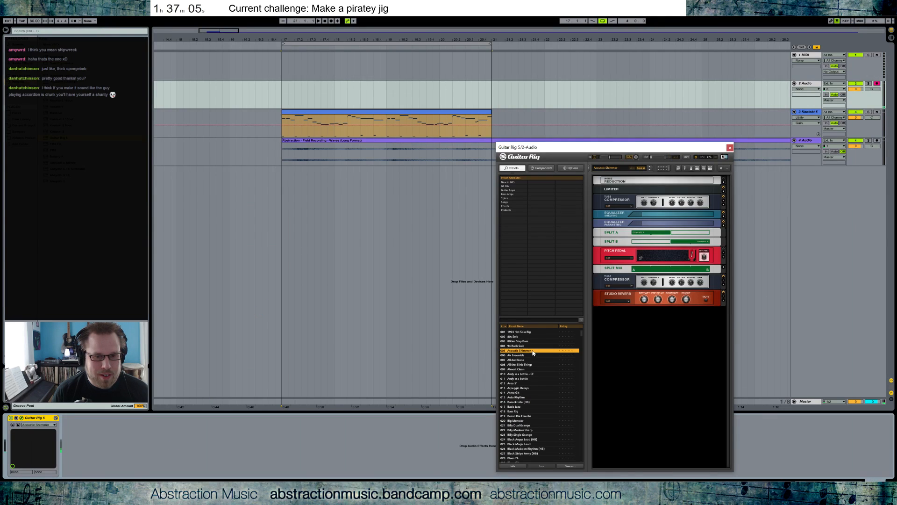
Audition other Guitar Rig presets, including 1993 Hot Solo Rig and Area 51, and load Bass Rig.
click(520, 393)
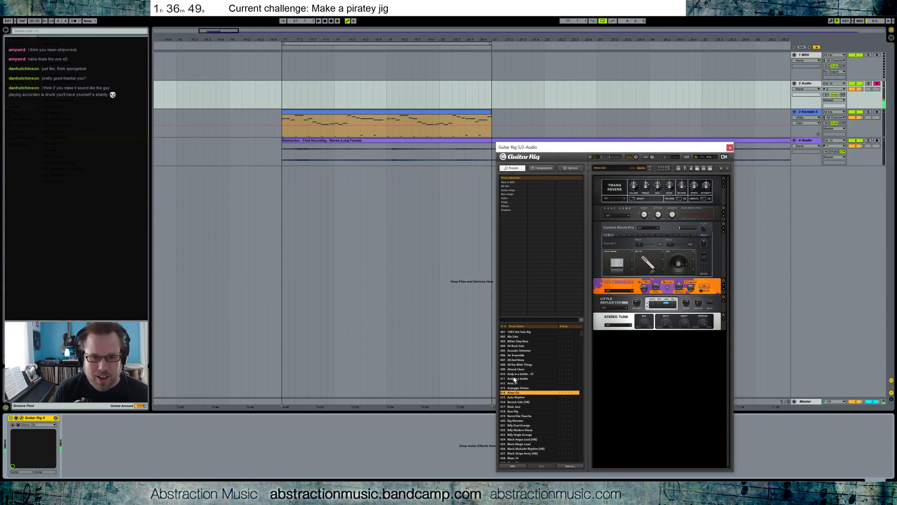
click(529, 332)
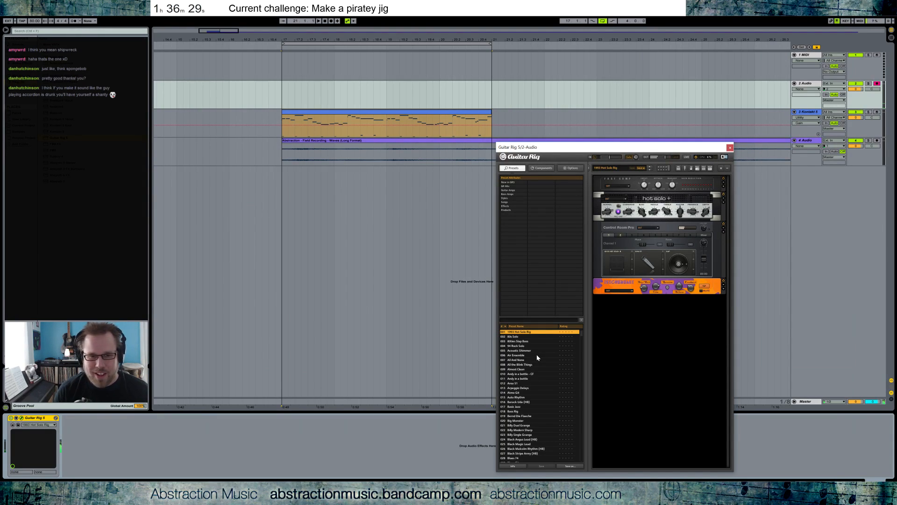
click(547, 365)
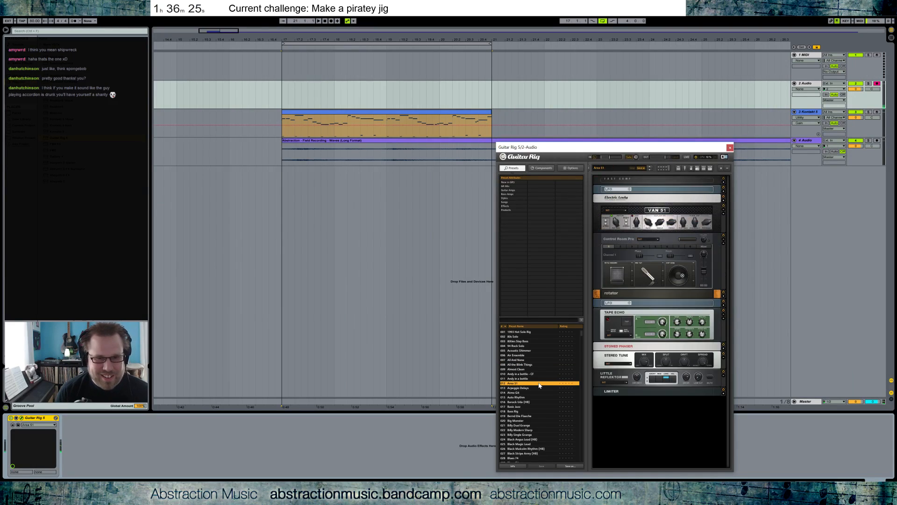
scroll(537, 388, down, 2)
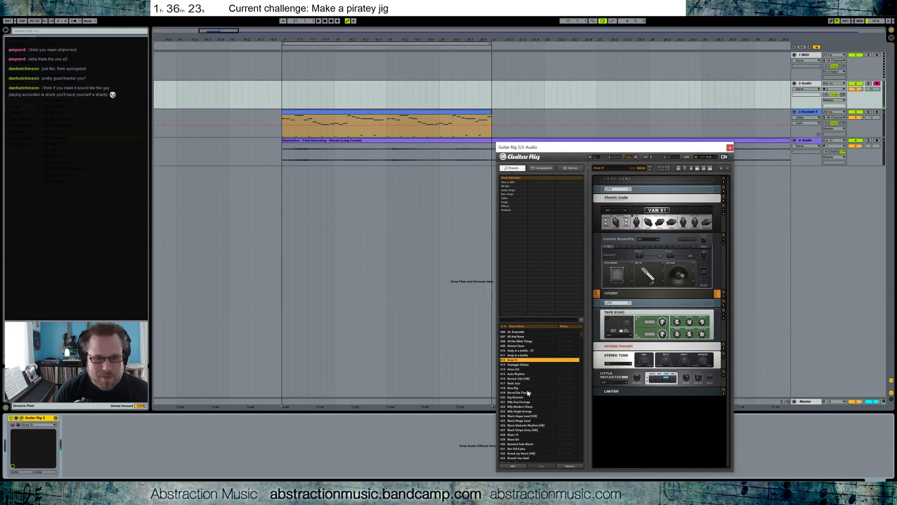
click(527, 389)
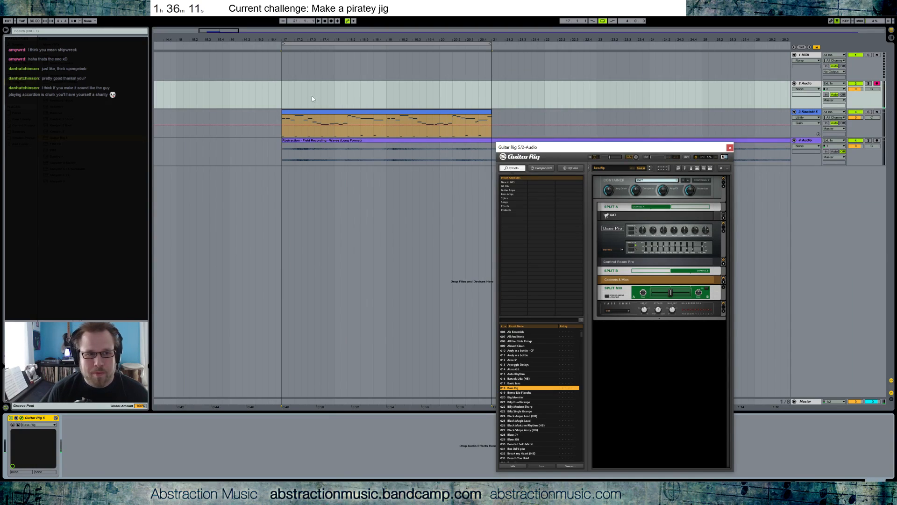
Record a take of about two bars on the 2 Audio track, starting at bar 17.
click(291, 98)
click(331, 22)
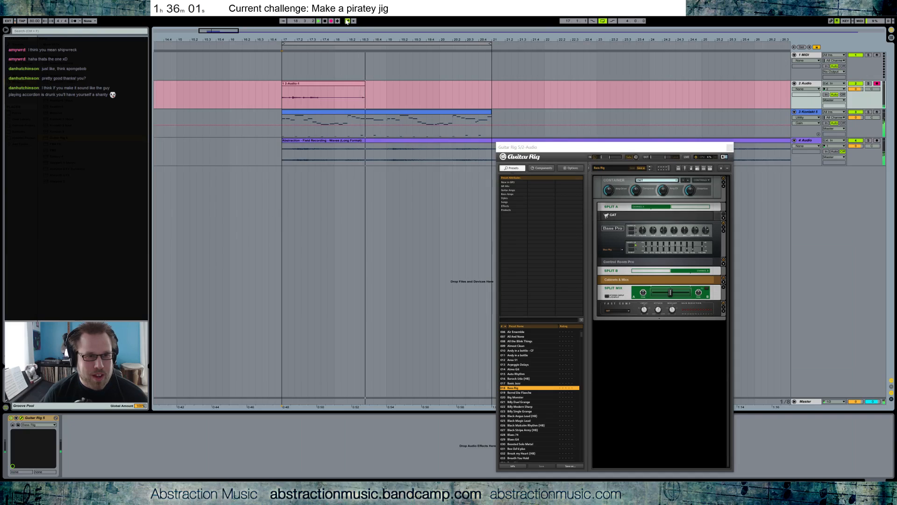
key(space)
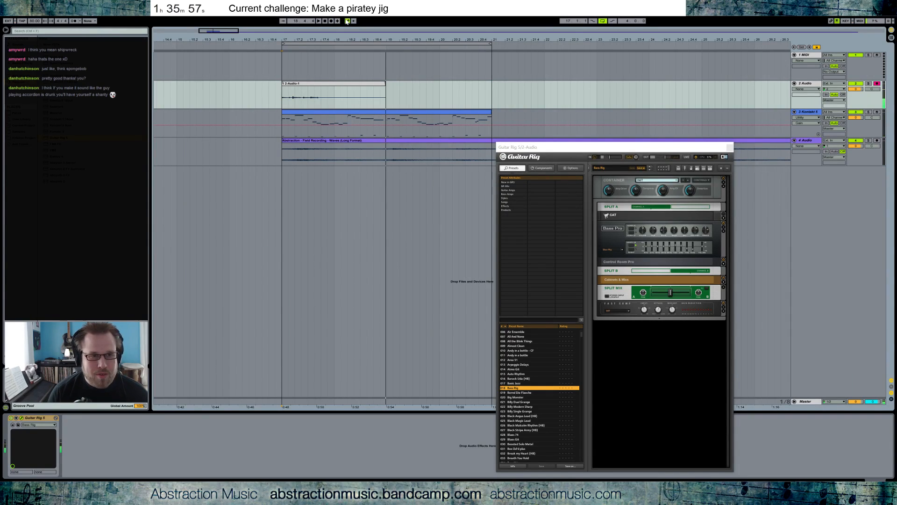
Open the melody clip's notes for reference and record another take of just under one bar on 2 Audio from bar 17.
double_click(301, 113)
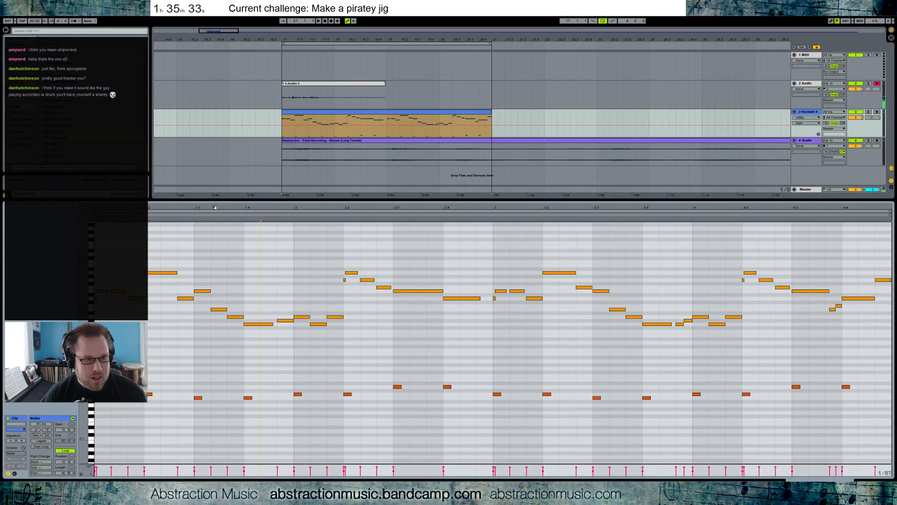
key(F9)
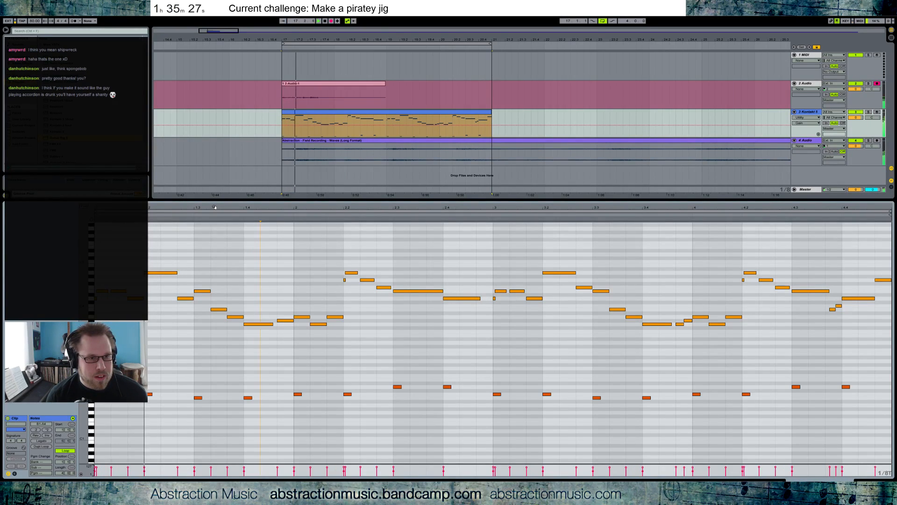
key(F9)
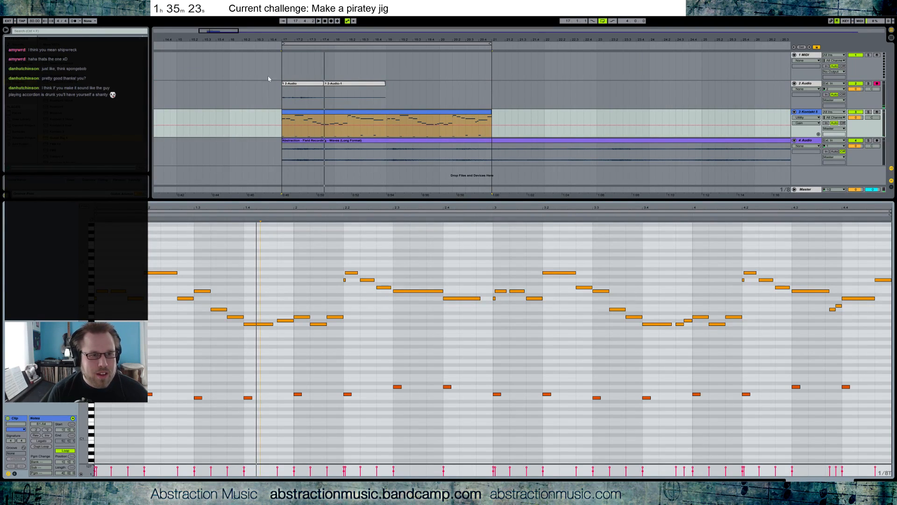
Play the 2 Audio track from bar 17, close the Guitar Rig window, and return the start position to bar 17.
click(282, 97)
key(space)
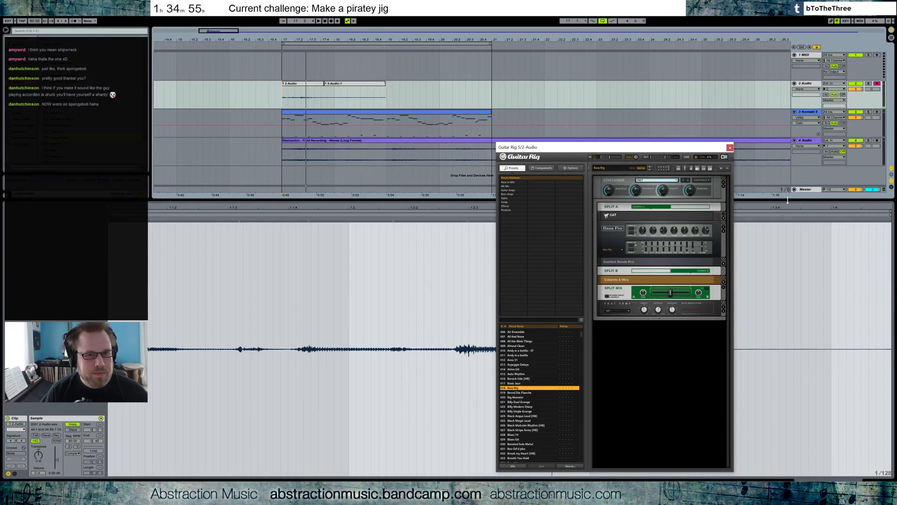
click(730, 148)
click(283, 96)
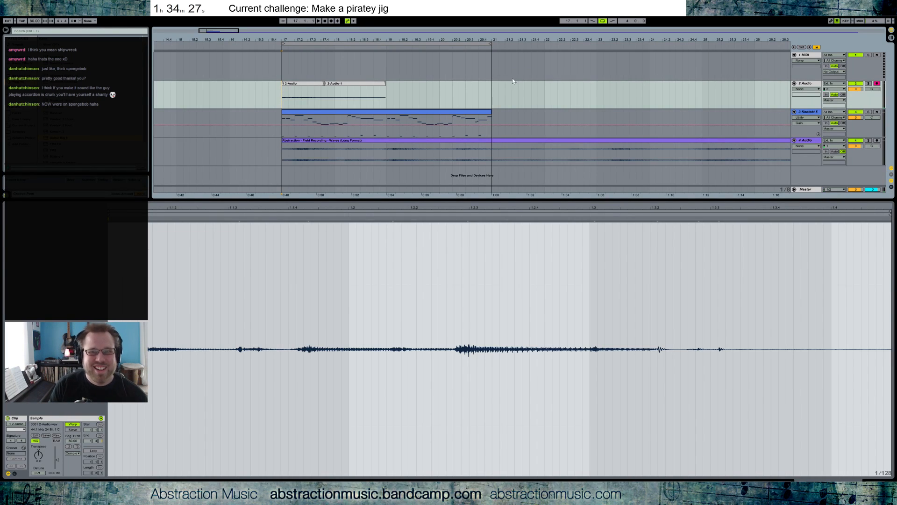
Turn off input monitoring on the 2 Audio track and disarm it.
click(838, 90)
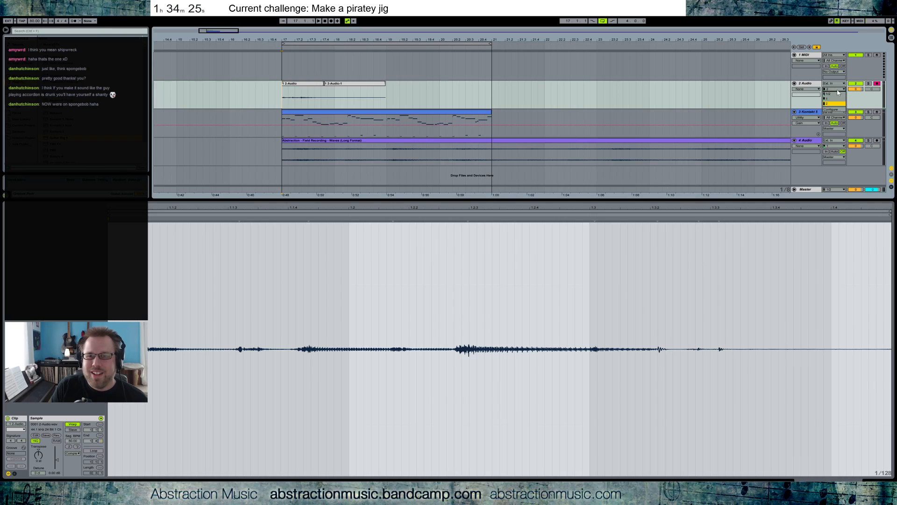
click(833, 90)
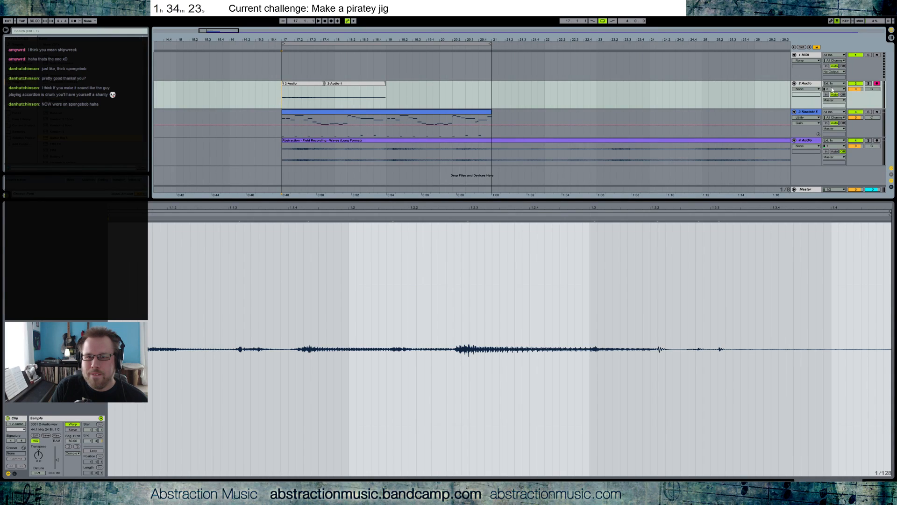
click(843, 95)
click(877, 84)
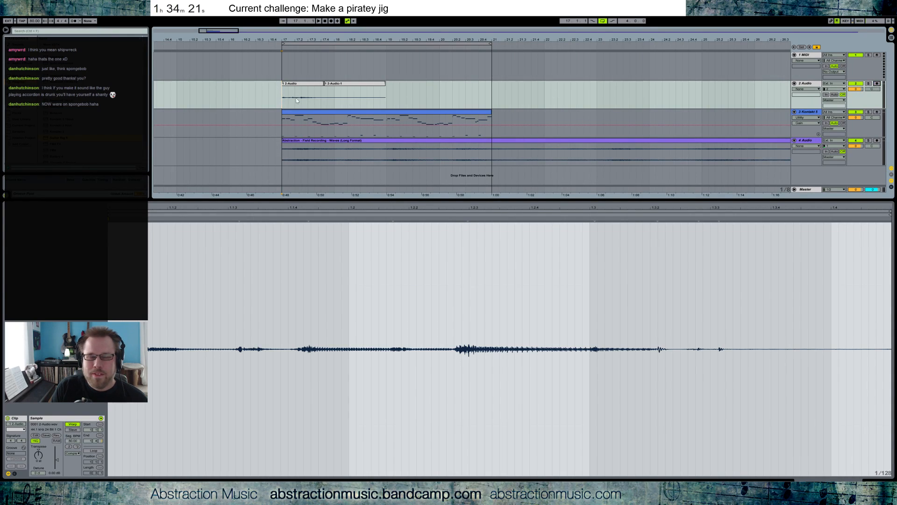
Delete both recorded takes from the 2 Audio track and play the melody clip from bar 17.
click(330, 84)
shift+click(304, 84)
key(Delete)
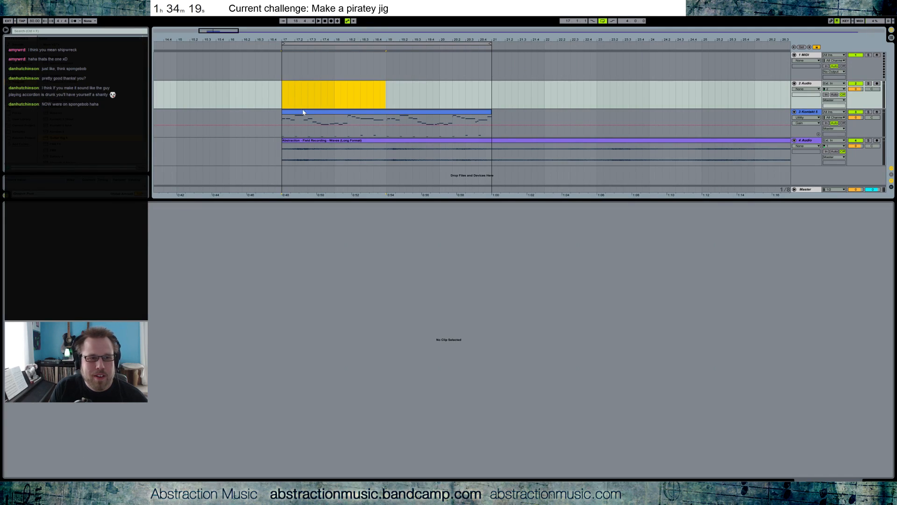
click(303, 111)
key(space)
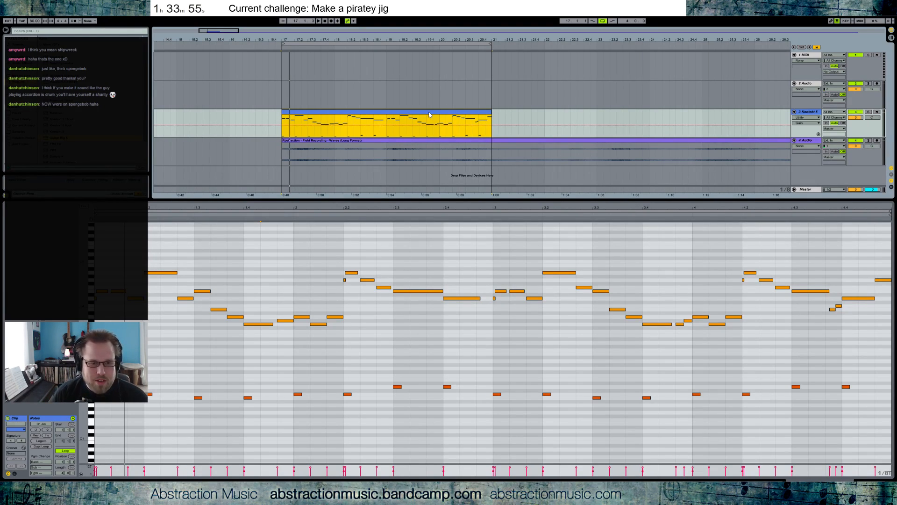
Adjust the velocity of all the low bass notes in the bar 17 melody clip.
mouse_move(98, 373)
mouse_down()
mouse_move(748, 429)
mouse_move(820, 412)
mouse_move(890, 417)
mouse_up()
mouse_move(245, 474)
drag(245, 474, 245, 472)
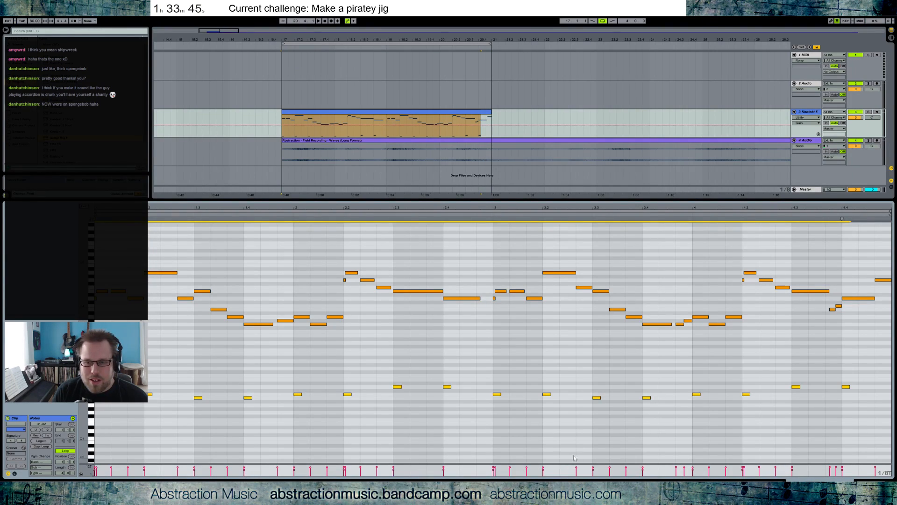
Duplicate the 3 Kontakt 5 melody clip to bar 21 and open the copy's notes for editing.
key(shift+Tab)
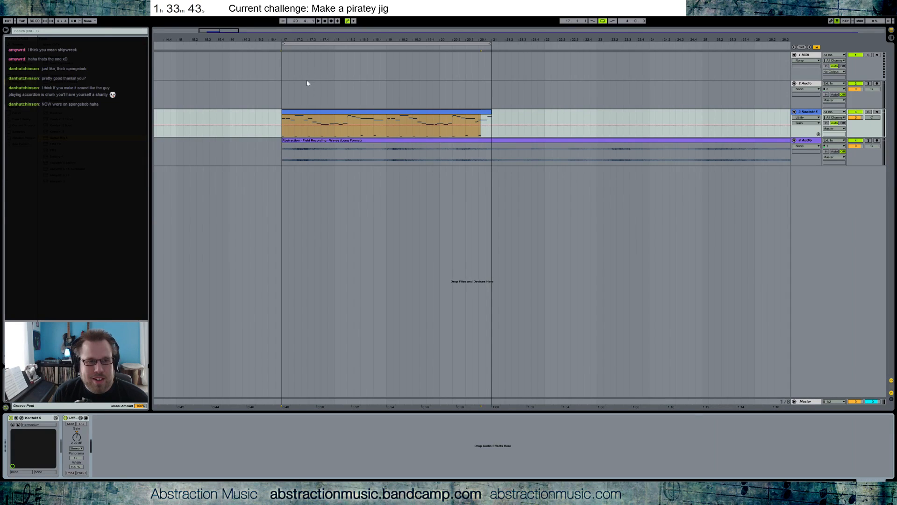
click(394, 112)
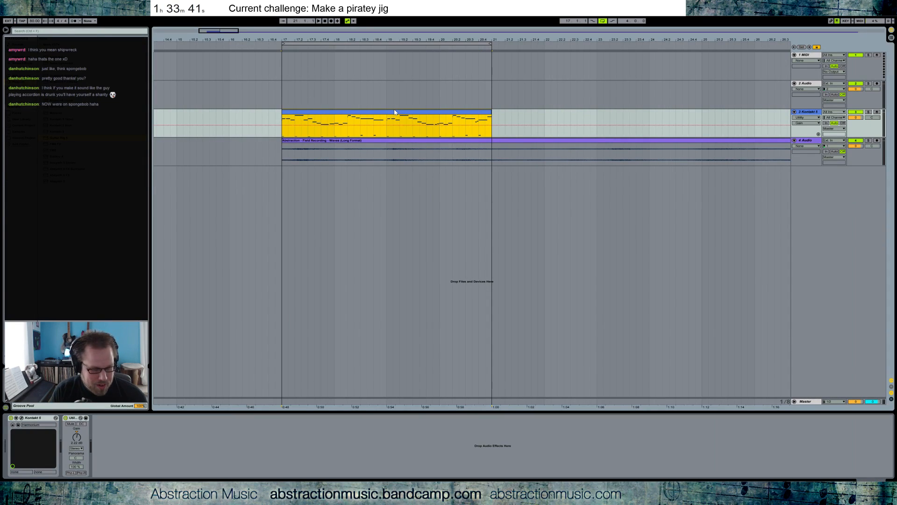
key(ctrl+d)
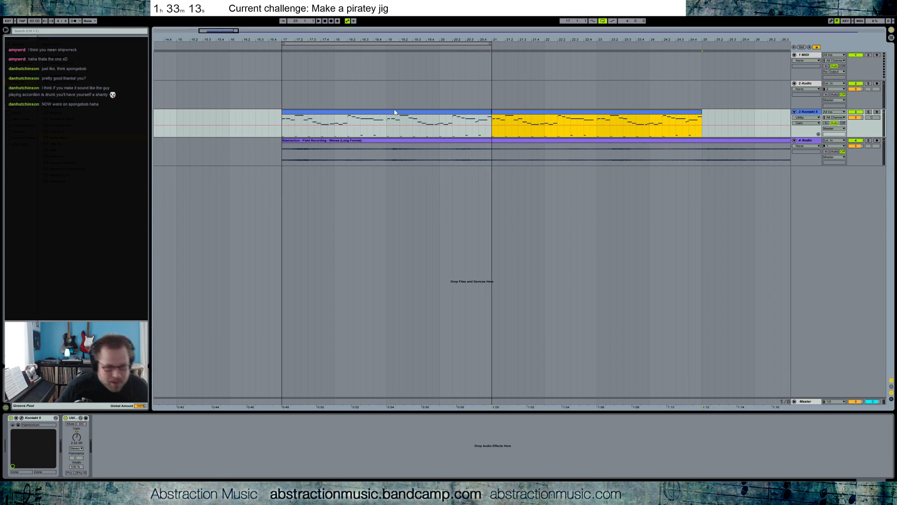
double_click(498, 116)
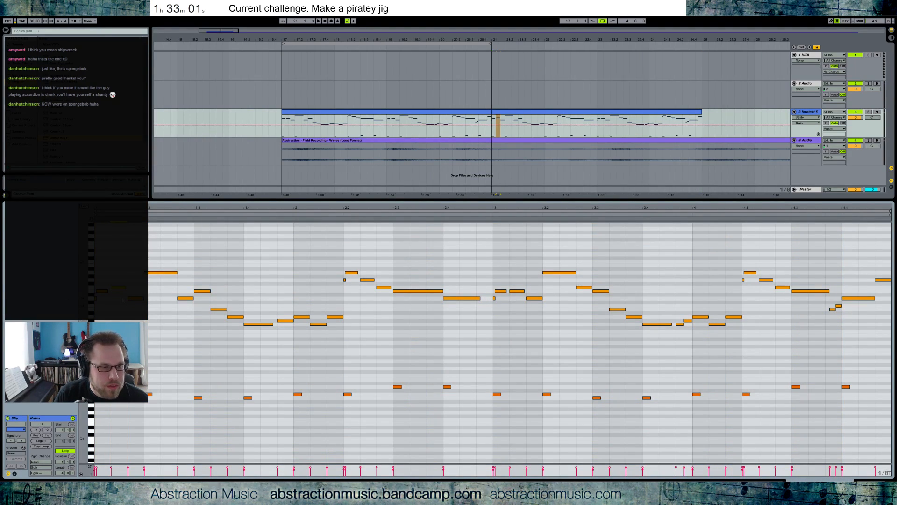
Try different pitches for the second and third melody notes of the bar 21 clip while playing it back.
drag(120, 278, 137, 294)
key(Up)
key(Up)
key(space)
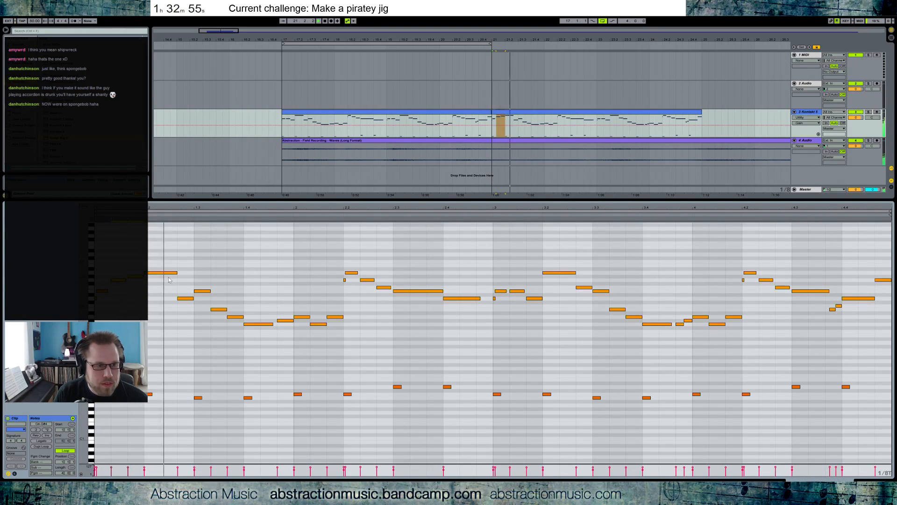
click(135, 276)
key(Down)
key(space)
key(space)
drag(118, 270, 134, 293)
key(Down)
key(Down)
key(Down)
key(Down)
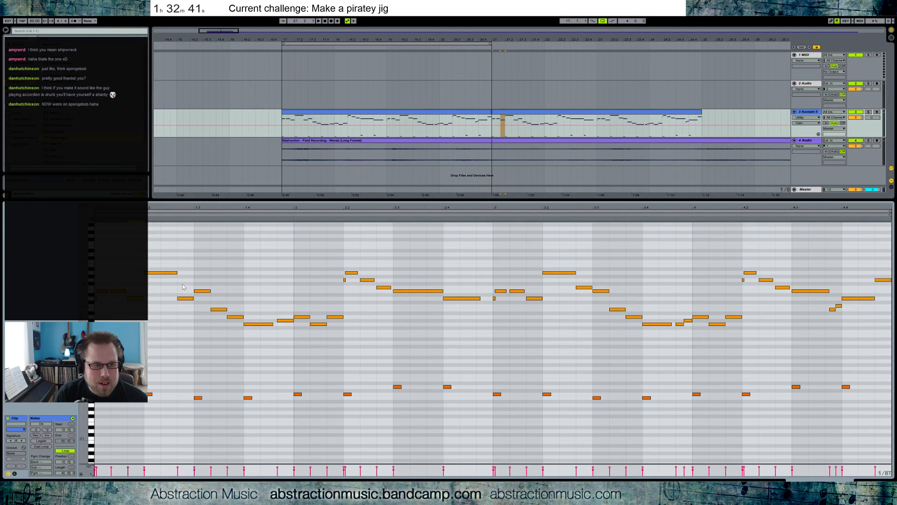
Raise the melody note just before beat 3 of bar 21 by five semitones.
key(Up)
key(Up)
key(Up)
key(Up)
key(Up)
click(215, 303)
key(shift+Left)
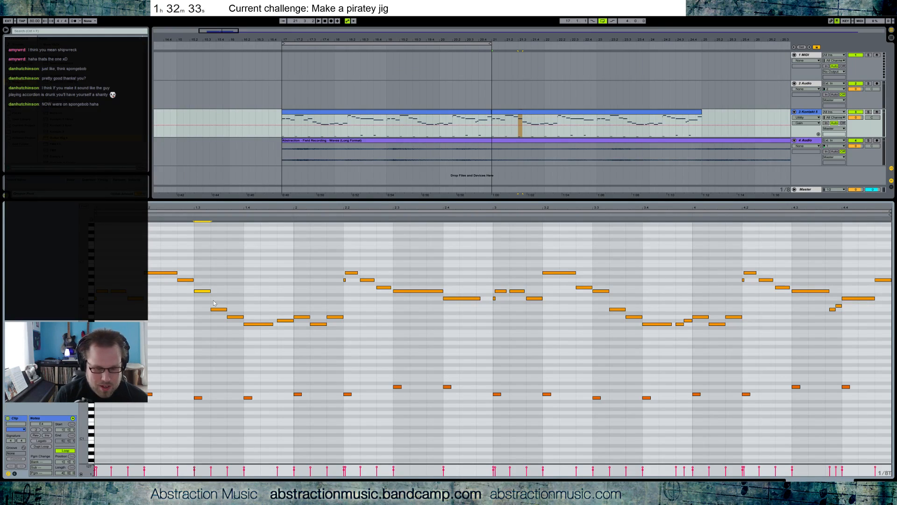
Arm the 3 Kontakt 5 track and duplicate the first beat's bass and off-beat notes onto beat 2.
click(878, 112)
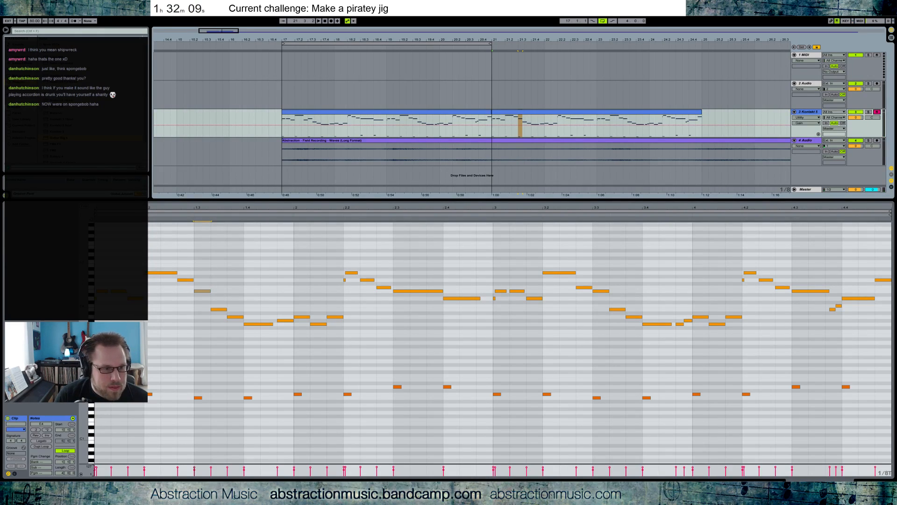
click(99, 395)
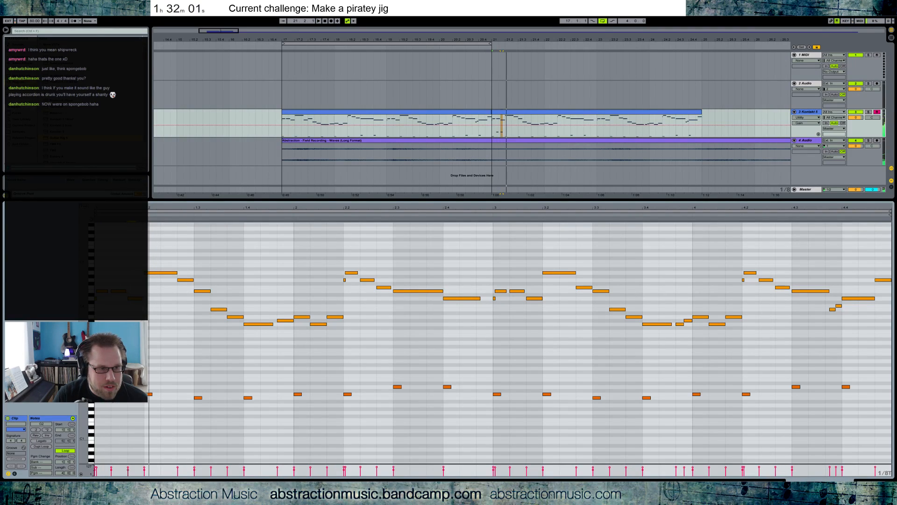
drag(141, 359, 89, 405)
key(ctrl+d)
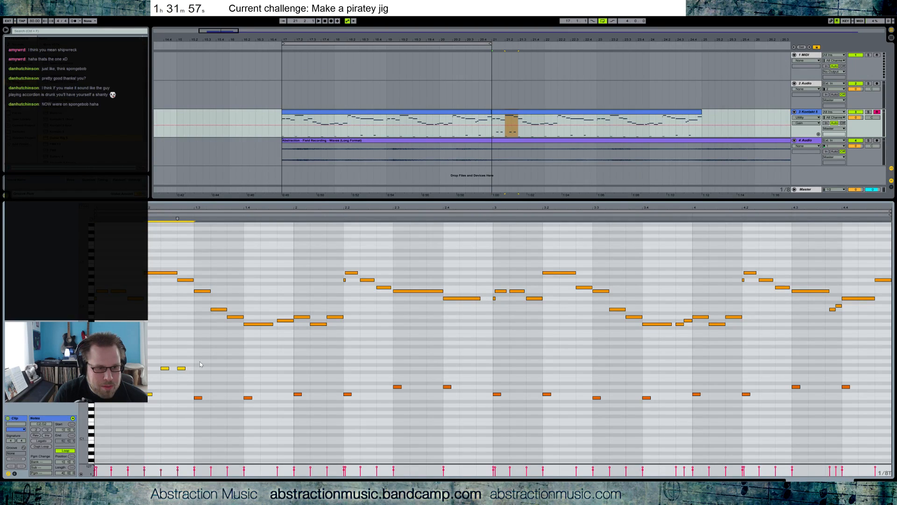
Duplicate the off-beat note pair onto beats 3 and 4 of bar 21, removing the extra bass note copied onto beat 3.
key(ctrl+d)
click(202, 386)
click(198, 394)
key(Delete)
drag(245, 363, 193, 389)
key(ctrl+d)
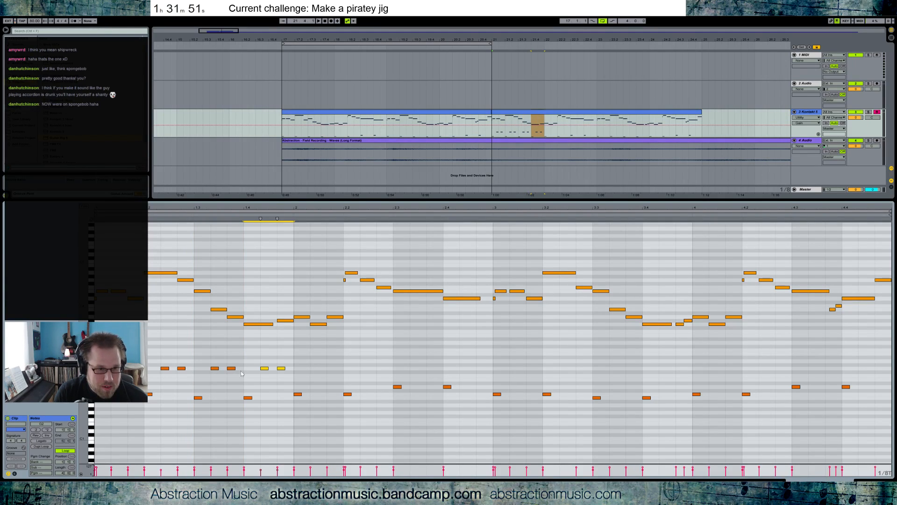
Repeat the off-beat pair across bar 22, two semitones lower on beats 1 and 2 and at the original pitch on beats 3 and 4.
key(ctrl+d)
key(Down)
key(Down)
key(ctrl+d)
key(ctrl+d)
key(Right)
key(Right)
key(Up)
key(Right)
key(Up)
key(ctrl+d)
key(Right)
key(Right)
Duplicate the off-beat pattern from the clip's first two bars into its last two bars and play it.
drag(494, 355, 148, 379)
key(ctrl+d)
key(space)
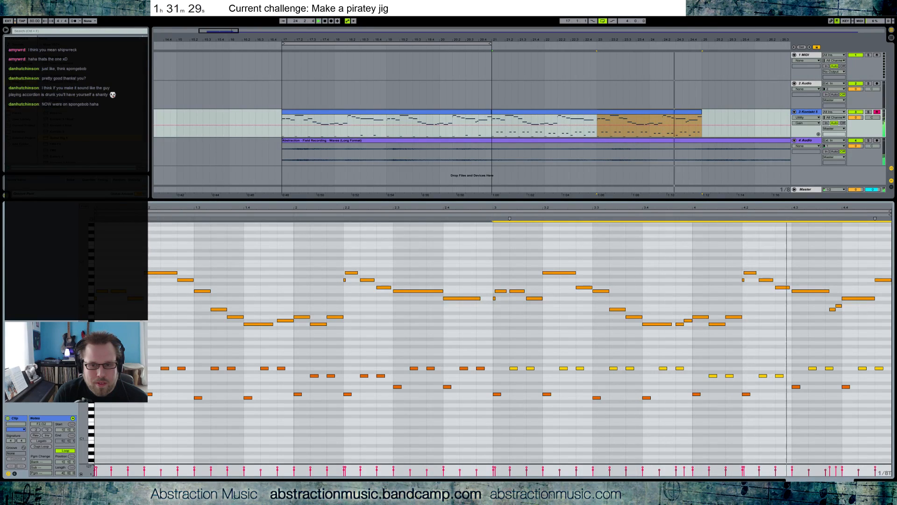
Raise the lower off-beat pairs in the clip's second and fourth bars by four semitones.
drag(310, 364, 391, 385)
key(Up)
key(Up)
key(Up)
key(Up)
key(space)
drag(701, 368, 793, 387)
key(Up)
key(Up)
key(Up)
key(Up)
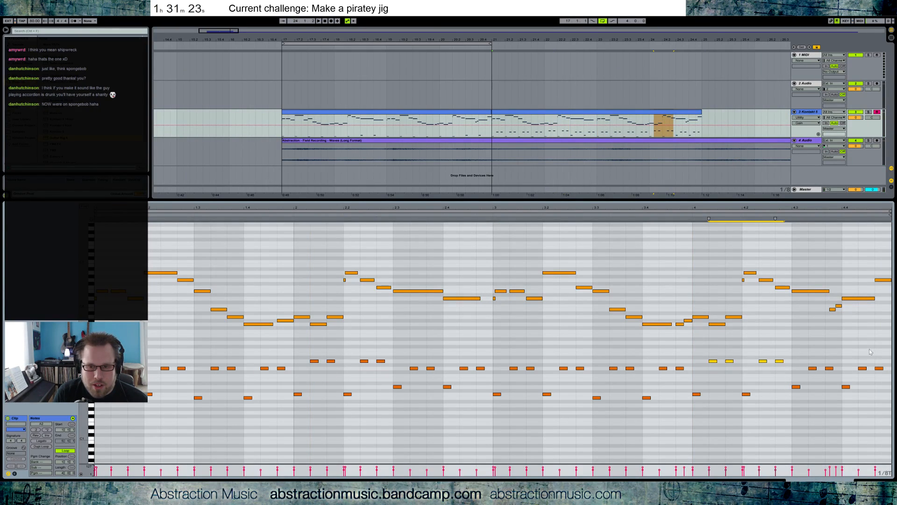
Copy all bass and off-beat notes from the bar 21 clip into the start of the bar 17 clip and play it.
drag(890, 355, 2, 438)
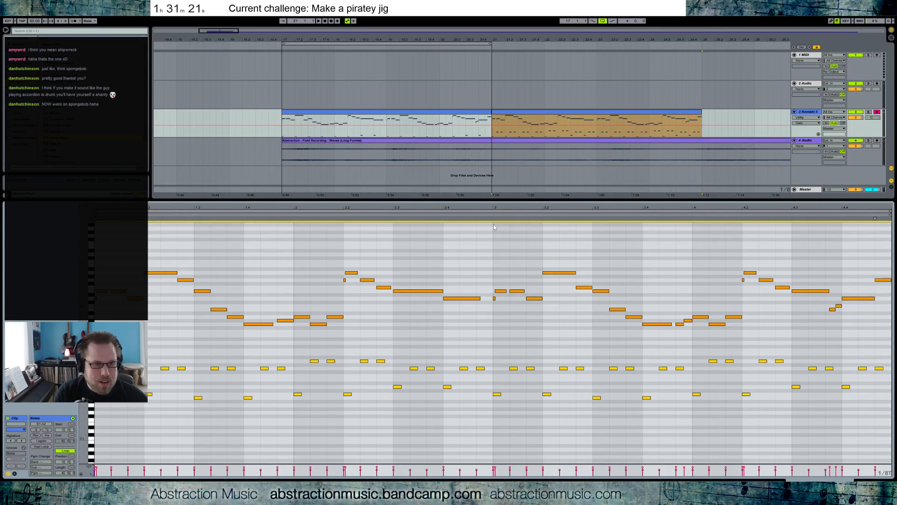
click(472, 112)
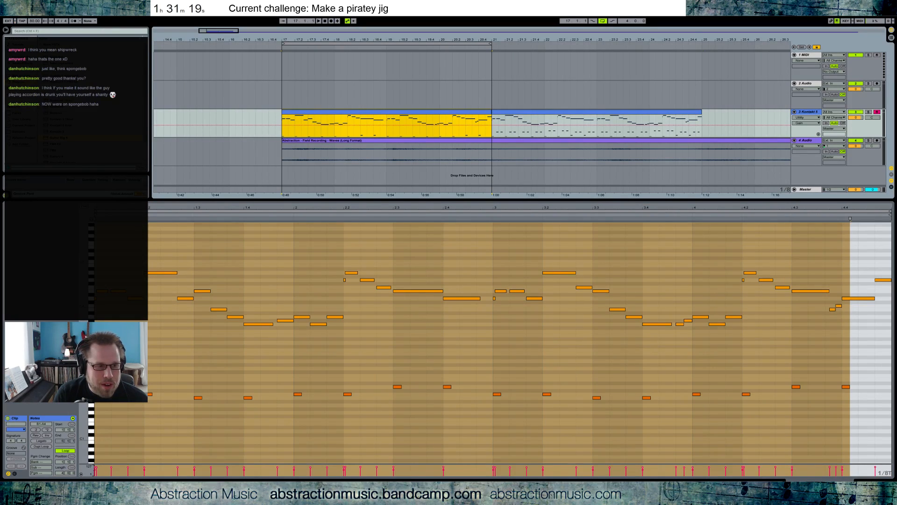
click(96, 421)
key(ctrl+v)
key(space)
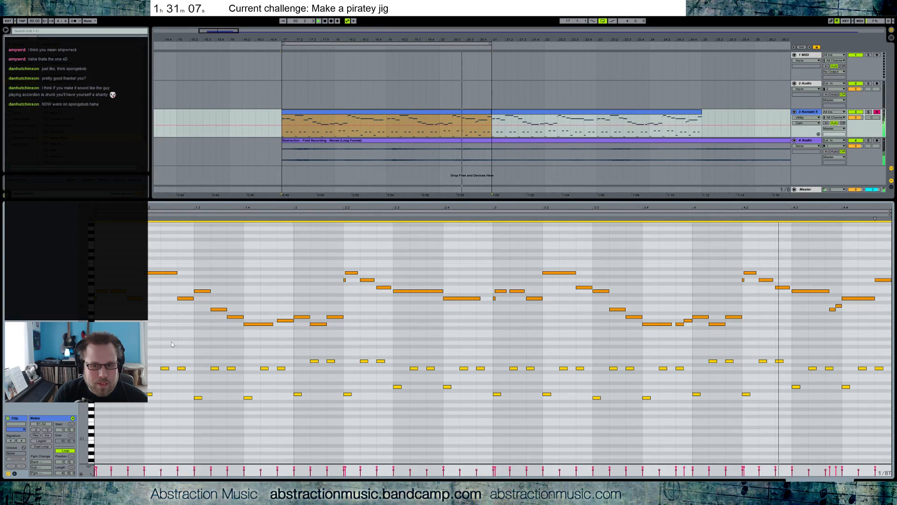
Reopen the bar 21 clip's notes, lower its second melody note and raise its third.
key(space)
click(525, 113)
click(211, 248)
click(120, 264)
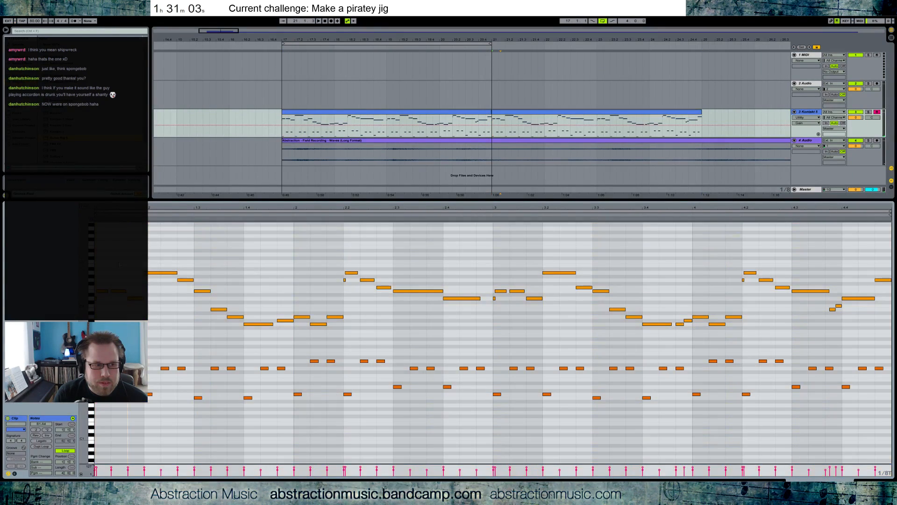
drag(118, 290, 136, 291)
click(159, 276)
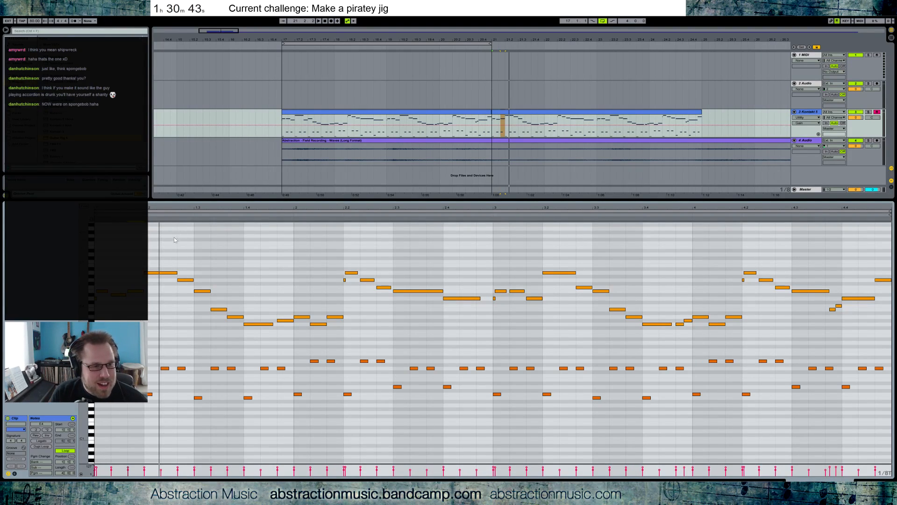
Raise the melody notes just before and on beat 3 of bar 21 by one semitone and play the phrase.
click(187, 280)
key(Up)
click(203, 291)
key(Up)
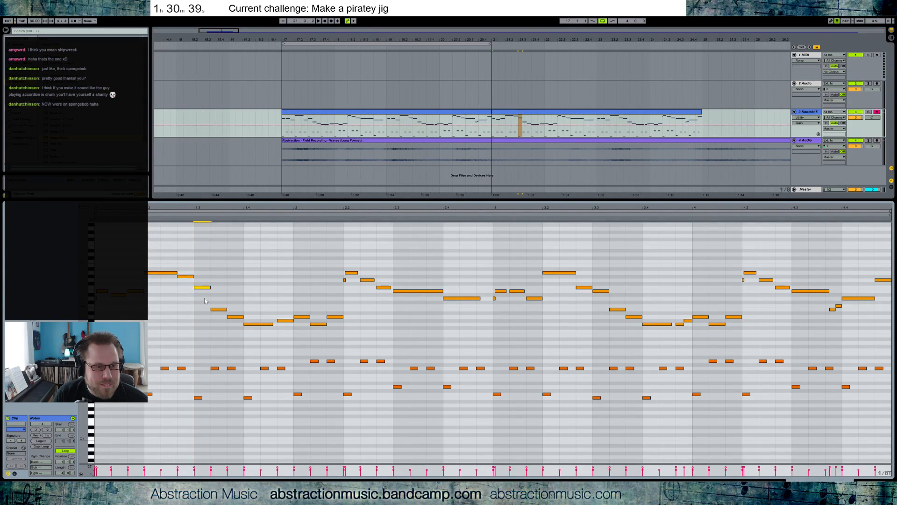
key(Down)
key(space)
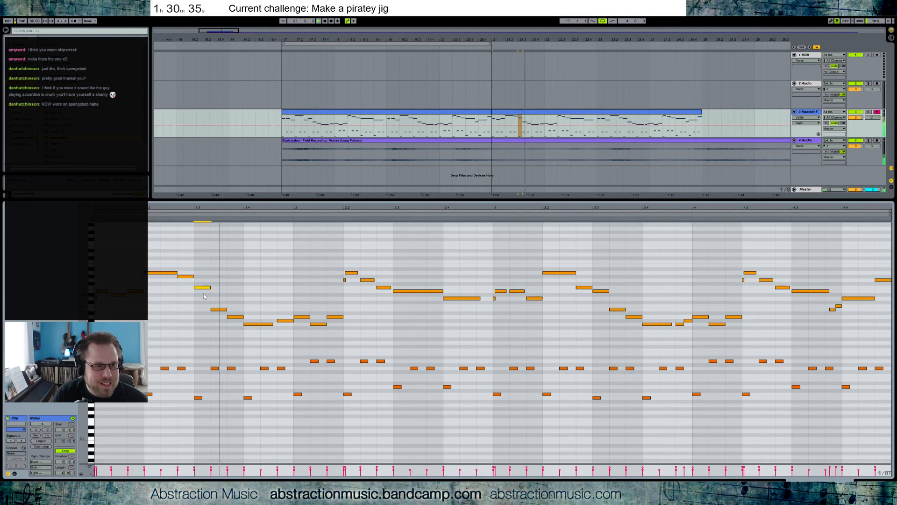
Raise the beat 3 melody note by another semitone and lower the note before it by one semitone.
key(space)
key(Up)
key(Up)
key(Up)
key(Down)
key(Down)
click(189, 277)
key(Down)
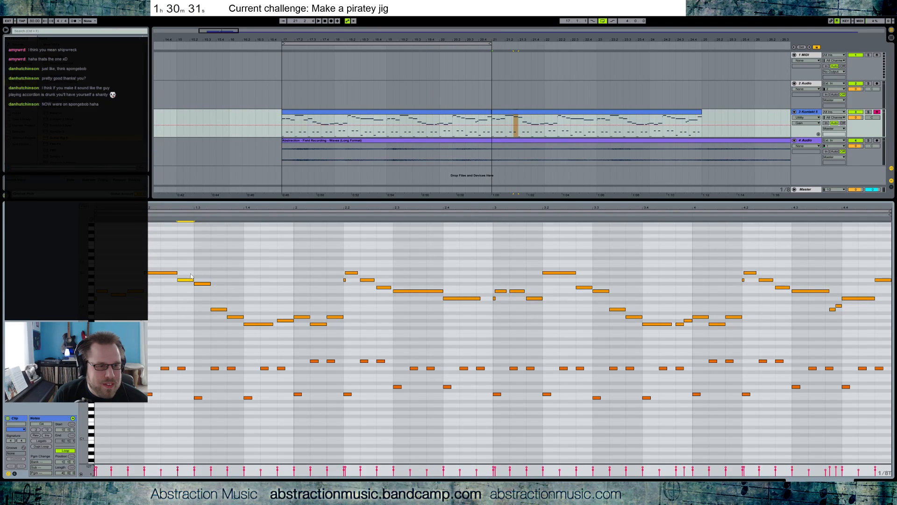
Move the note before beat 3 earlier, trimming the long note ahead, and fill the gap with a note at the long note's pitch.
key(Left)
drag(177, 272, 168, 277)
double_click(185, 272)
Raise the beat 3 note to three semitones above the preceding one and add a short grace note one semitone below at its start.
click(203, 283)
key(Up)
key(Up)
key(Up)
key(Up)
key(Up)
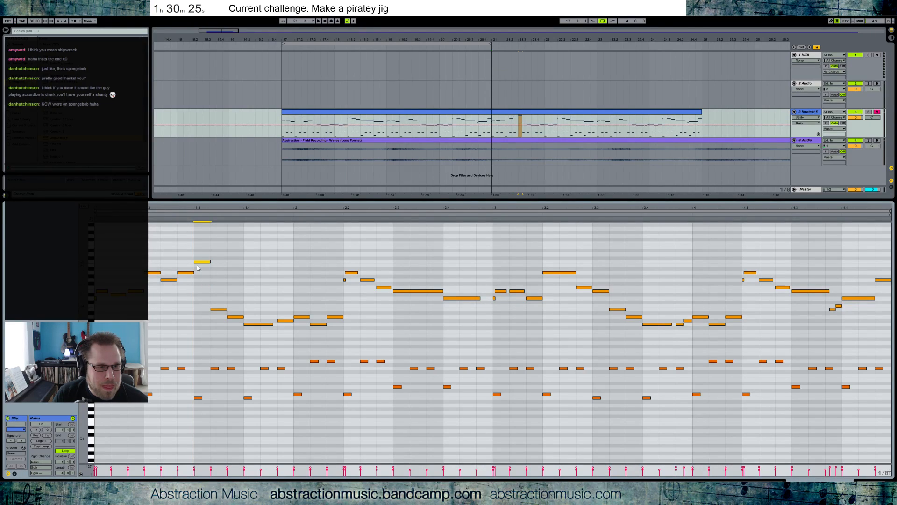
click(207, 262)
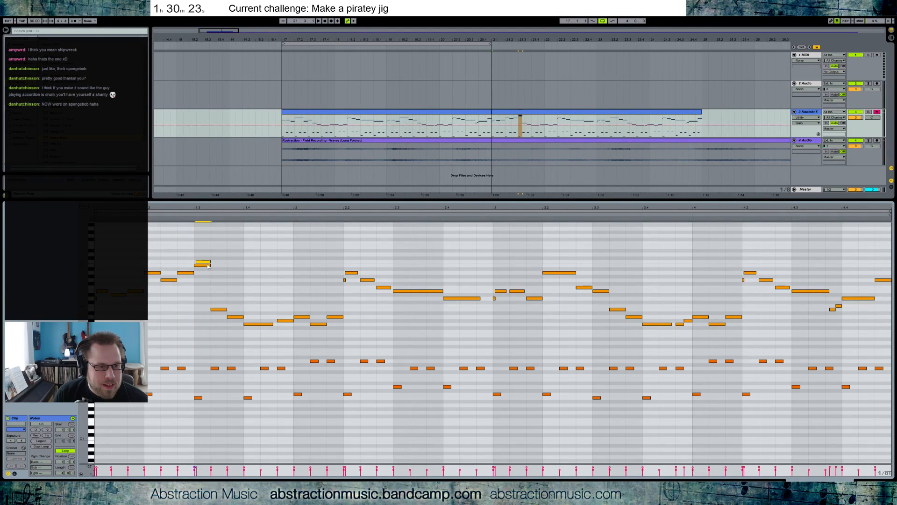
drag(211, 267, 199, 271)
key(space)
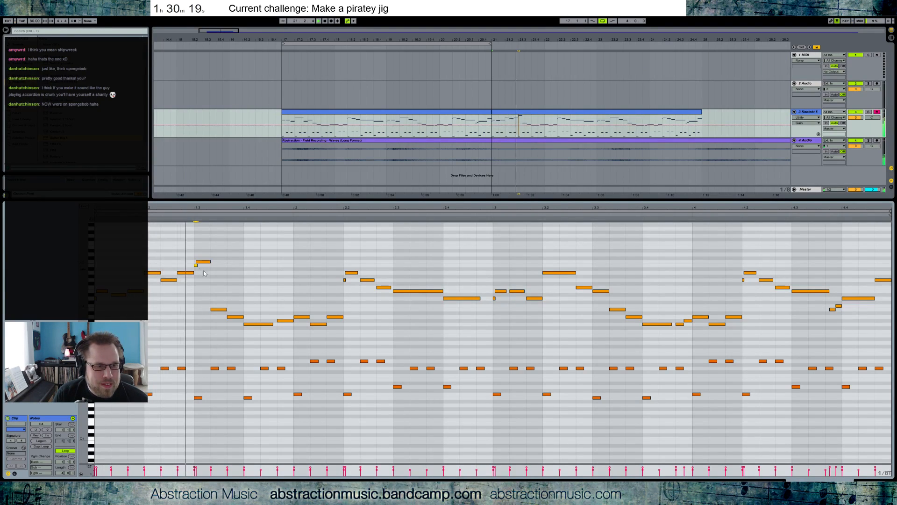
key(space)
Raise the two melody notes after beat 3 and the note on beat 4 of bar 21 by an octave.
drag(232, 322, 215, 291)
key(shift+Up)
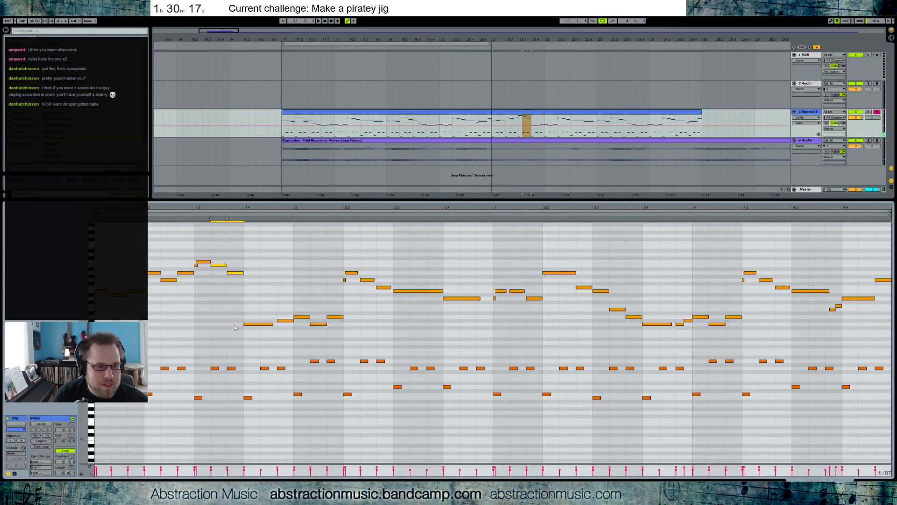
key(space)
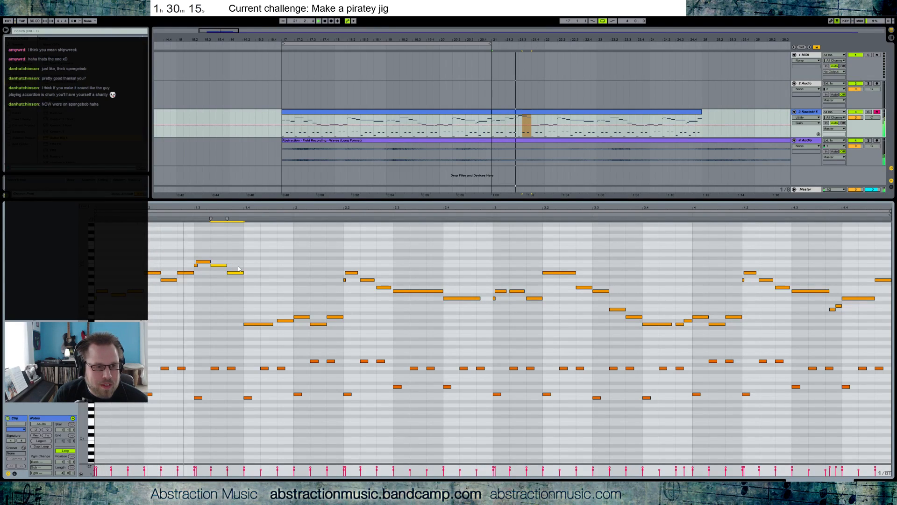
key(space)
drag(258, 295, 250, 328)
key(shift+Up)
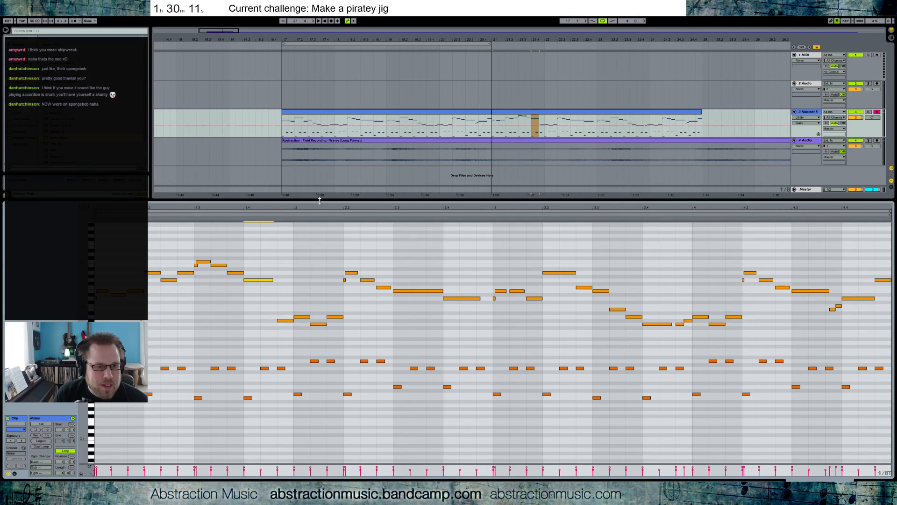
Add two short descending melody notes at the end of bar 21, using a 1/16 triplet grid.
double_click(286, 288)
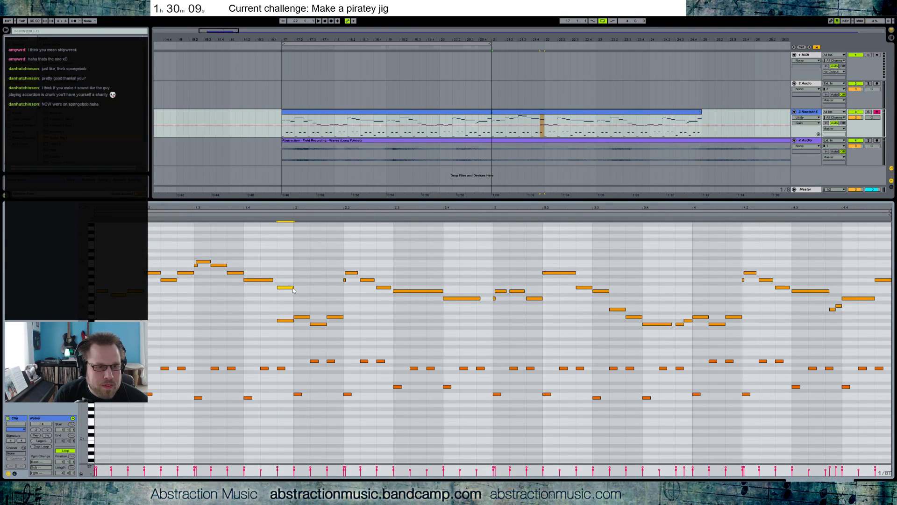
drag(292, 287, 283, 288)
key(ctrl+1)
double_click(290, 291)
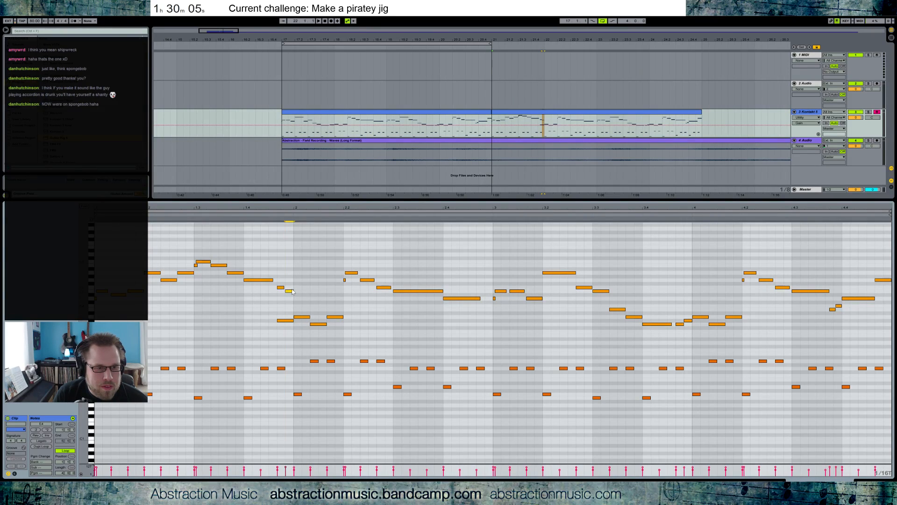
Raise the three melody notes at the start of bar 22 by eight semitones.
double_click(298, 287)
drag(302, 287, 341, 331)
key(shift+Up)
key(Down)
key(Down)
key(Down)
key(Down)
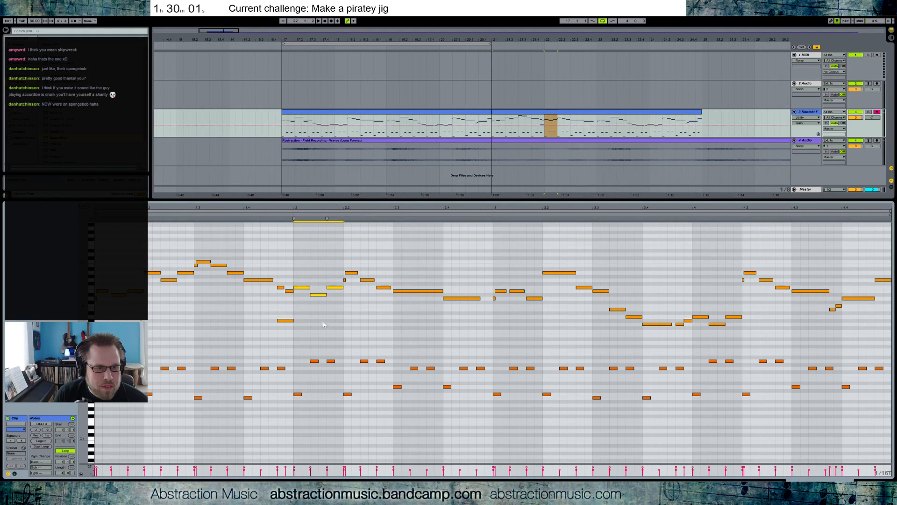
Raise the middle of the three notes opening bar 22 by four semitones and remove the leftover low melody note before them.
click(318, 294)
key(Up)
key(Up)
key(Up)
key(Up)
click(293, 332)
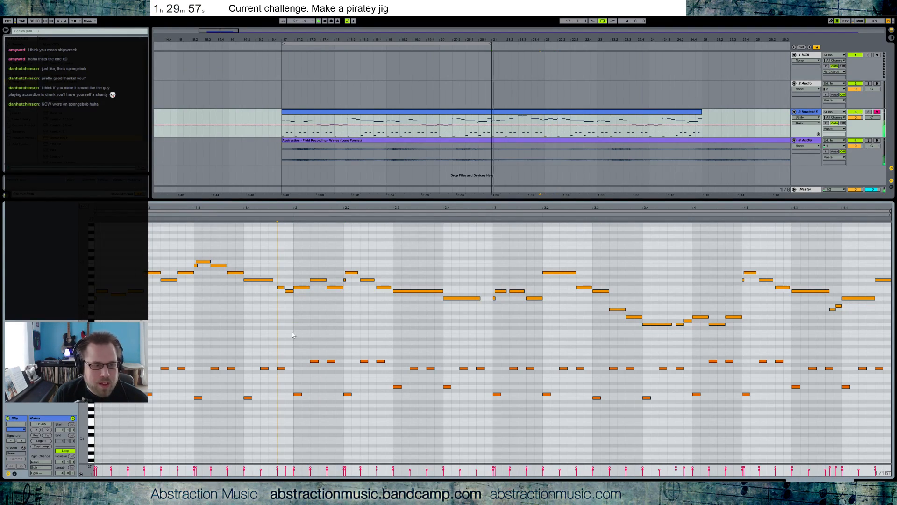
key(space)
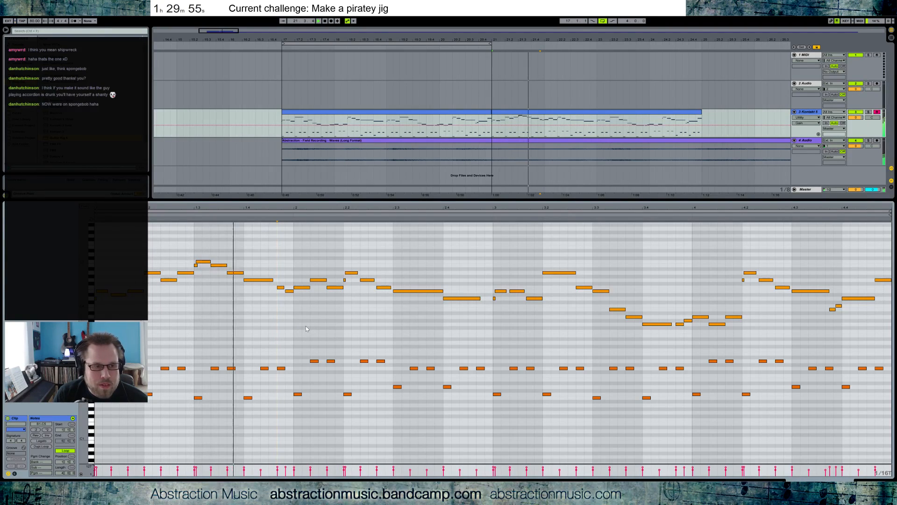
Extend the loop to bar 25 and consolidate the two Harmonium clips spanning bars 17 to 25 into one clip.
key(space)
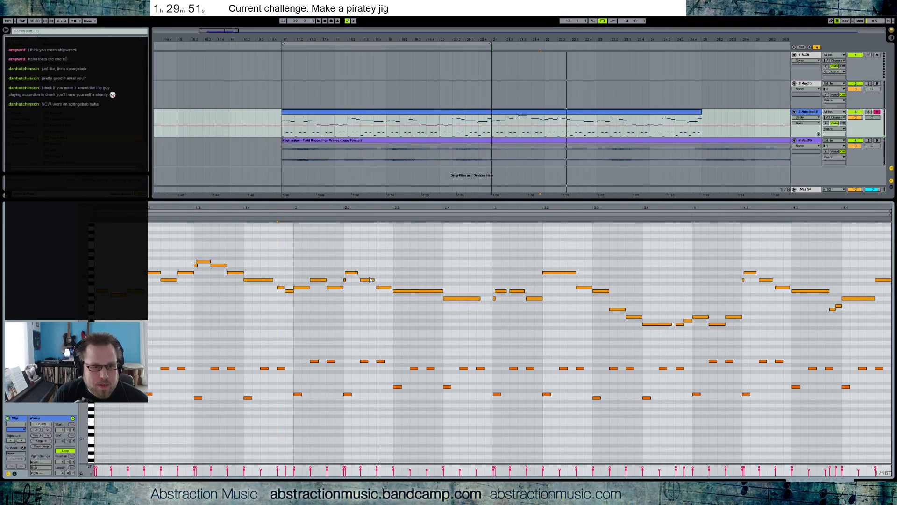
click(276, 216)
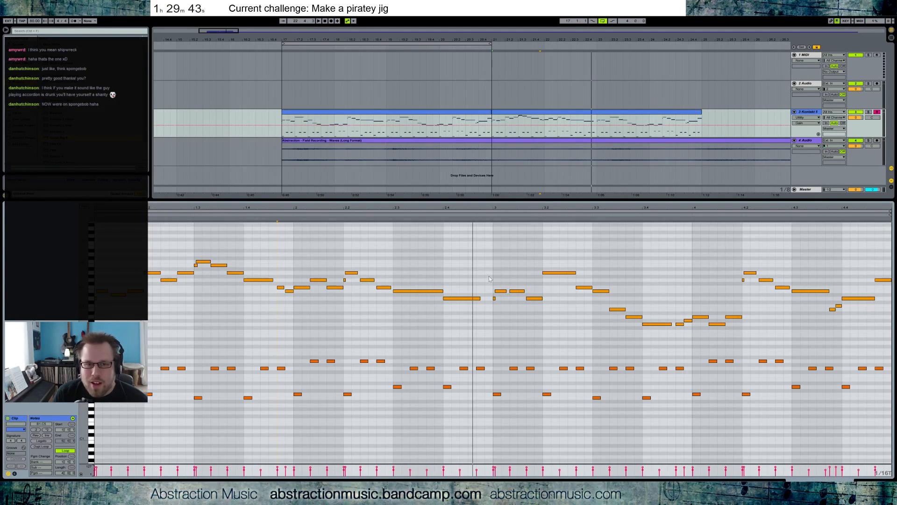
drag(489, 44, 701, 61)
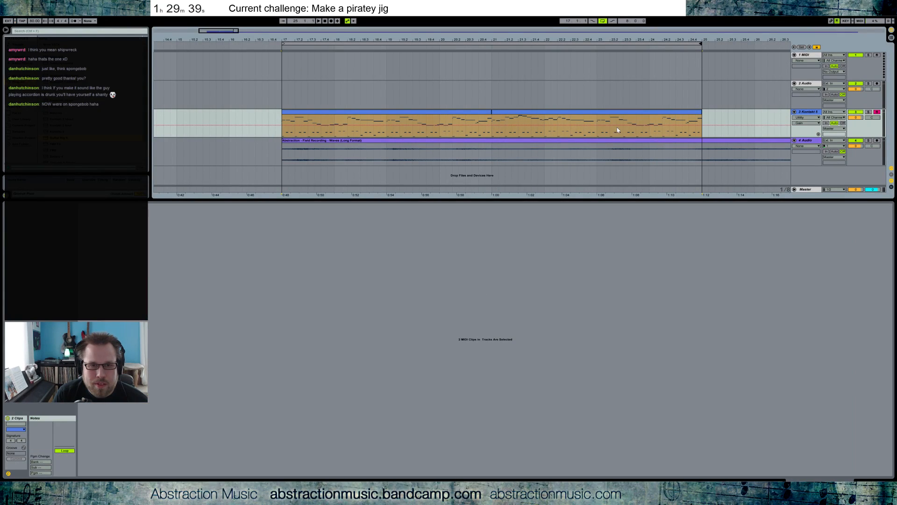
click(604, 115)
shift+click(451, 117)
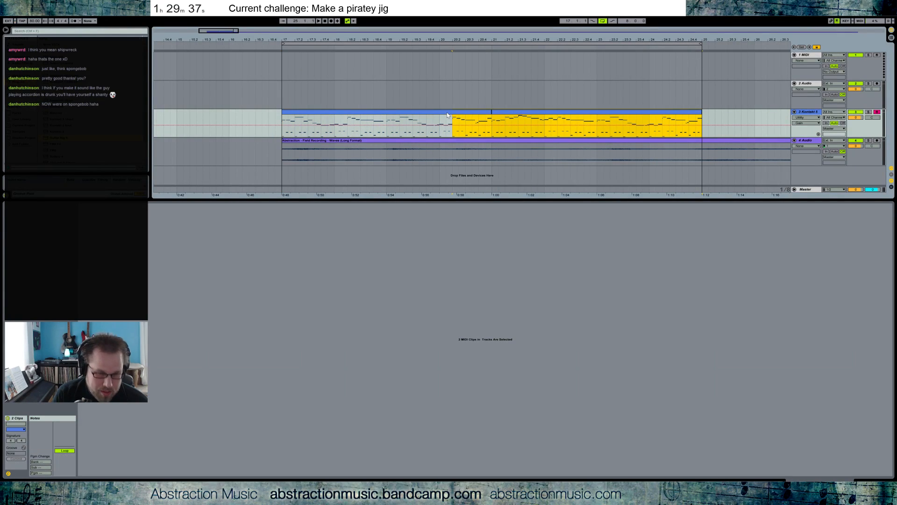
key(ctrl+j)
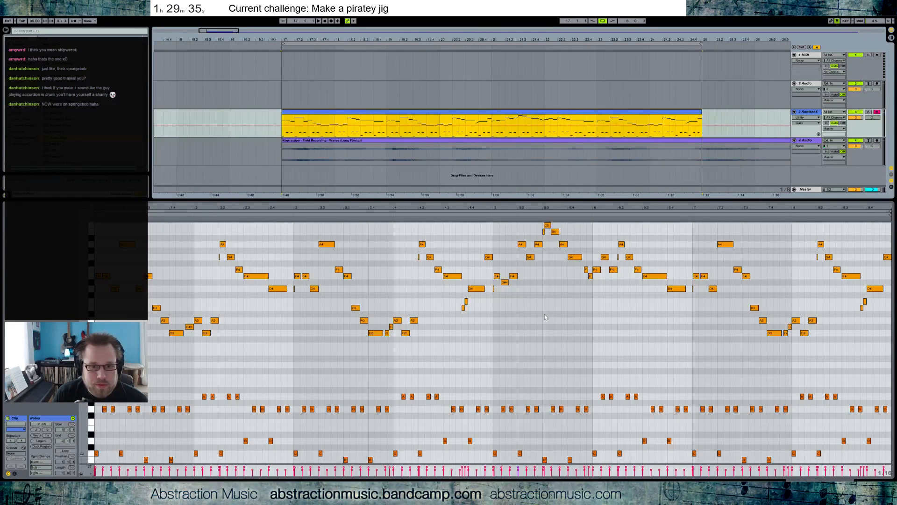
Play back the second section and raise the melody note on beat 4 of bar 22 by five semitones to G4.
click(538, 308)
key(space)
scroll(673, 270, up, 2)
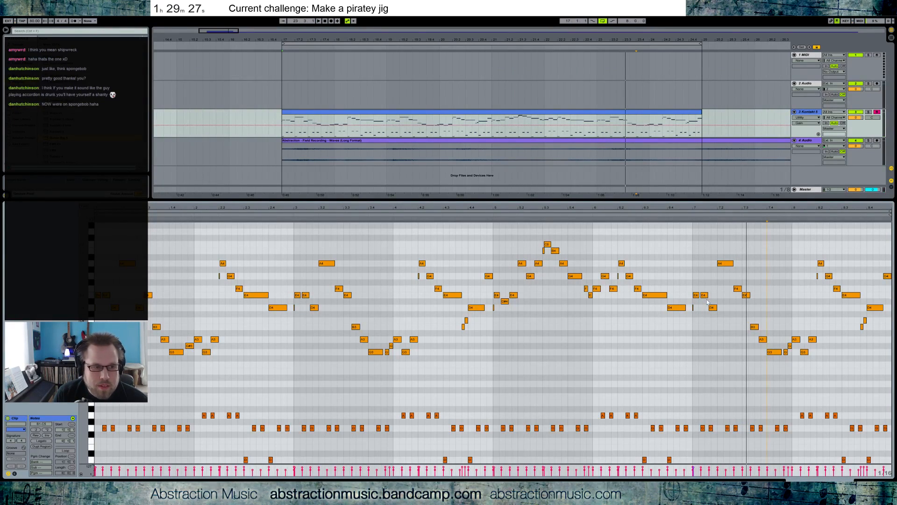
click(483, 214)
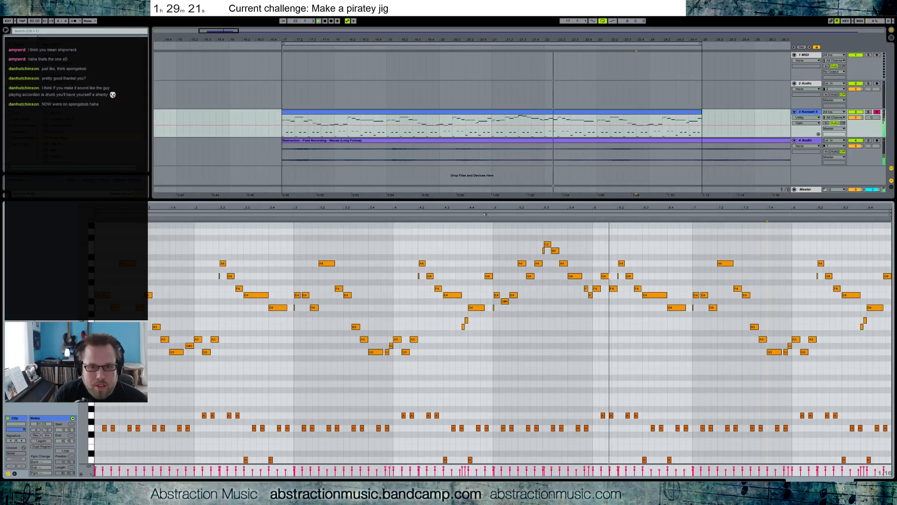
click(681, 307)
key(space)
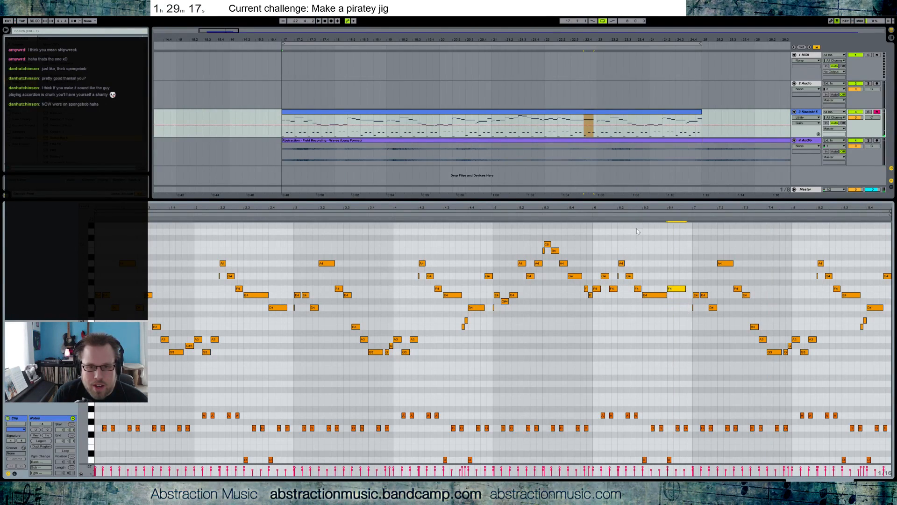
key(Up)
key(Up)
click(640, 215)
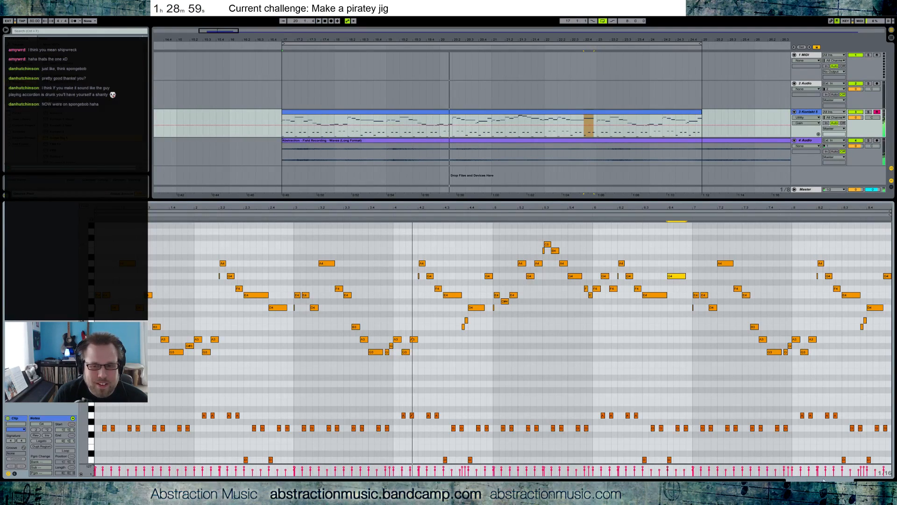
Switch to a web browser, open freesound.org and search for "creaky wood", widening the window to show the full page.
key(shift+Tab)
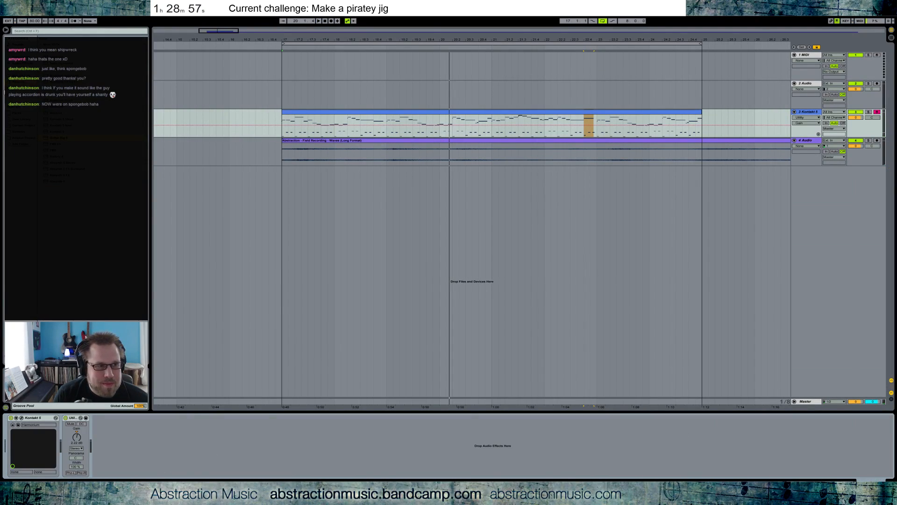
click(22, 132)
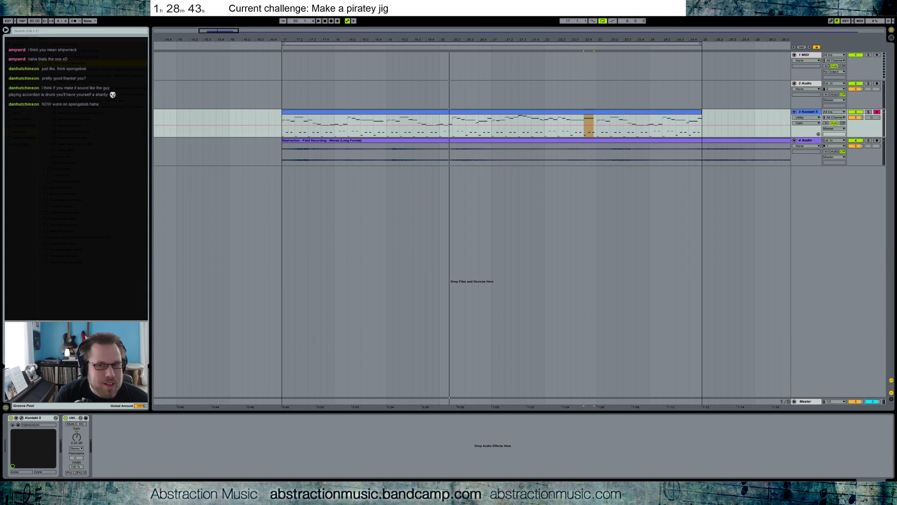
drag(549, 150, 465, 120)
text(freesound.org)
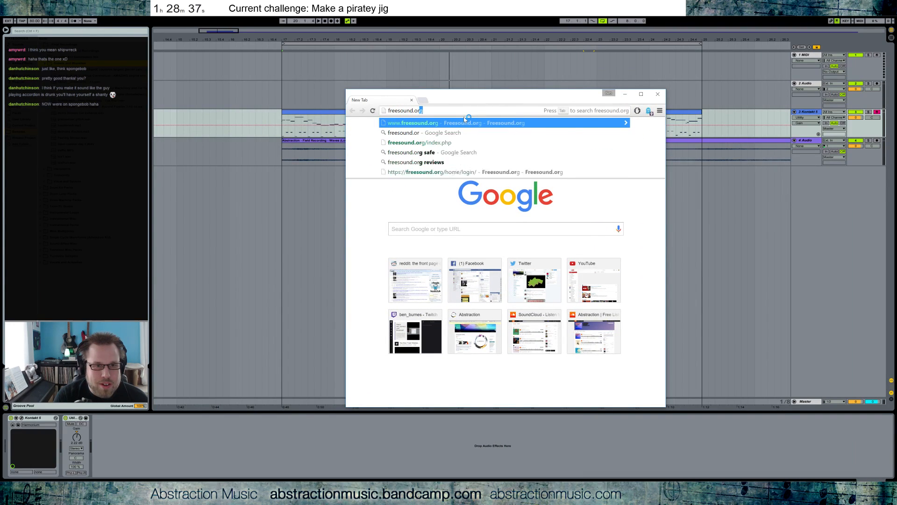
key(Return)
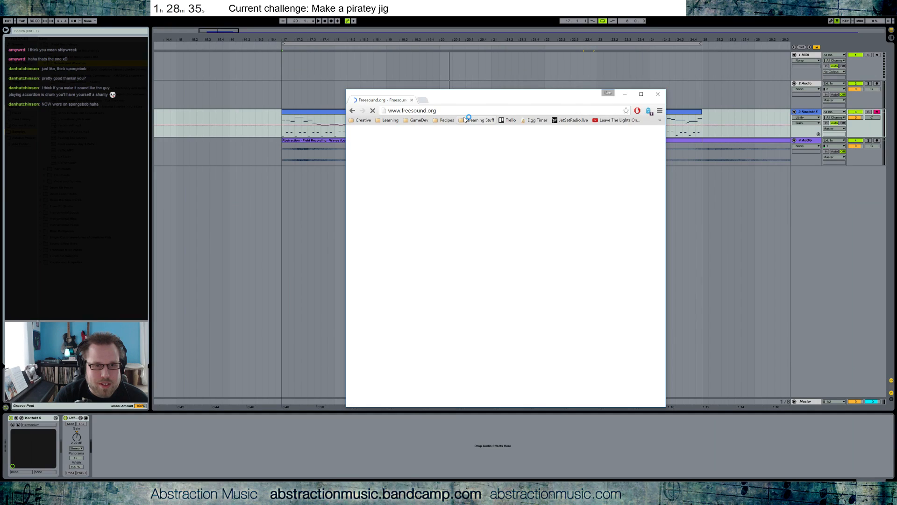
click(608, 154)
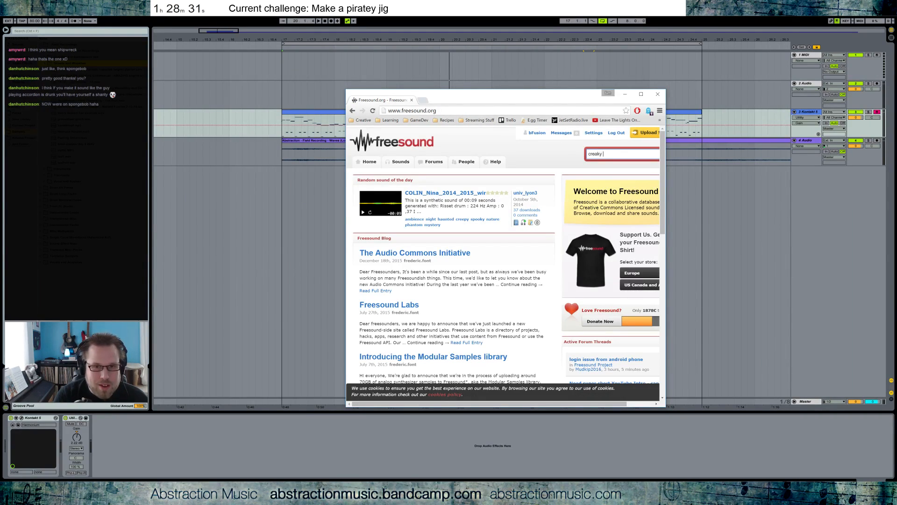
key(Return)
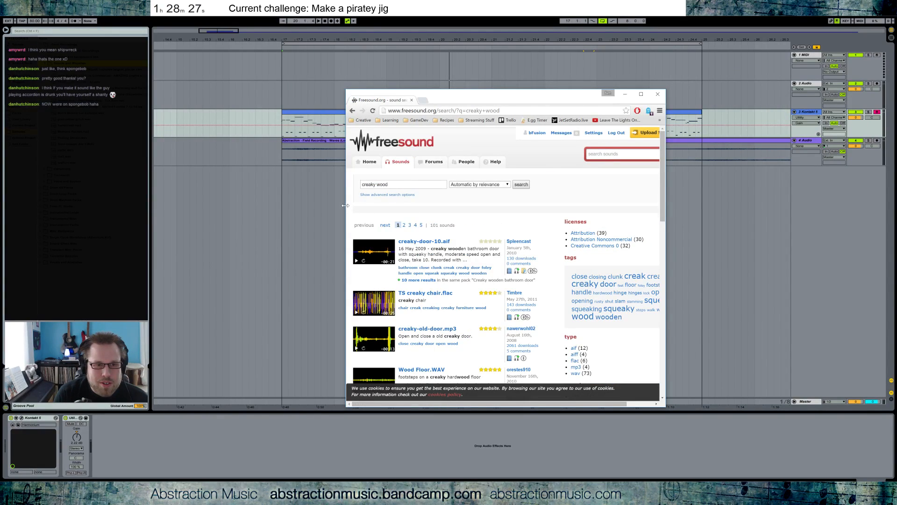
drag(345, 205, 228, 205)
scroll(369, 247, down, 3)
scroll(373, 257, up, 3)
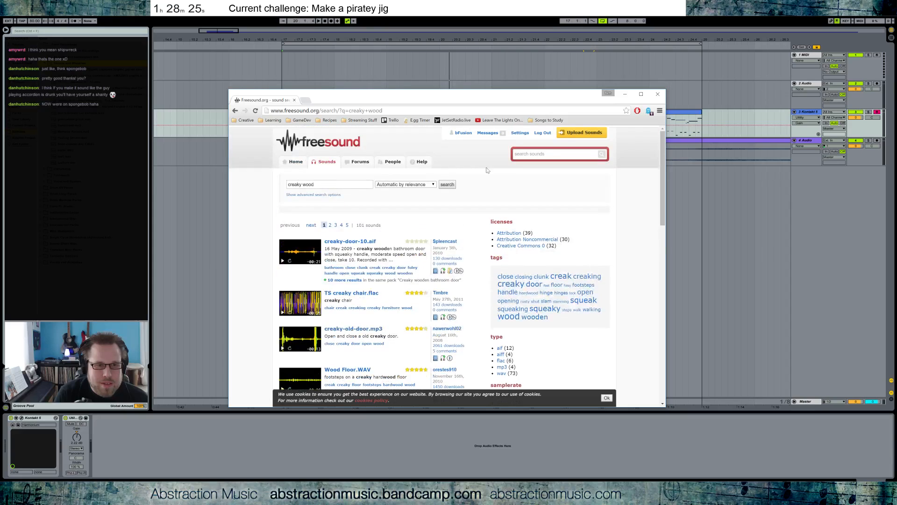
Try a Freesound search for "creeky ship" and return to the creaky wood results.
click(554, 154)
text(cr)
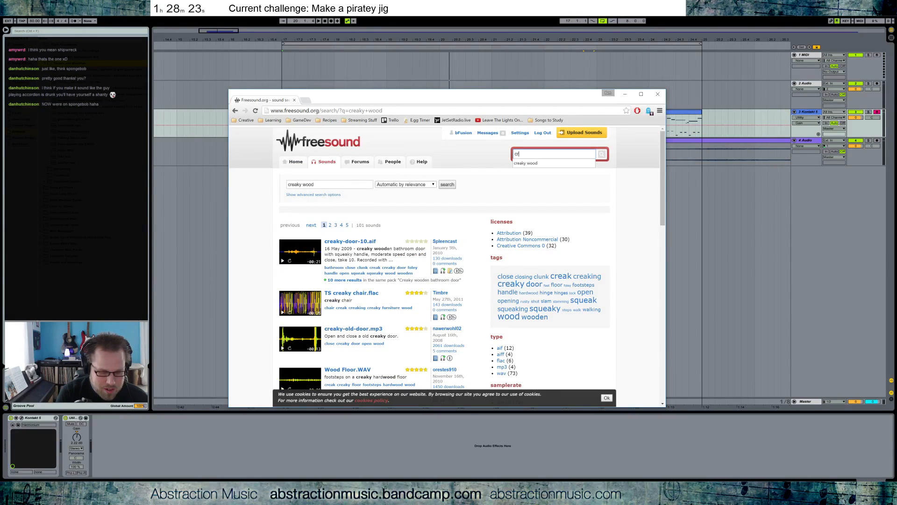
text(eeky ship)
key(Return)
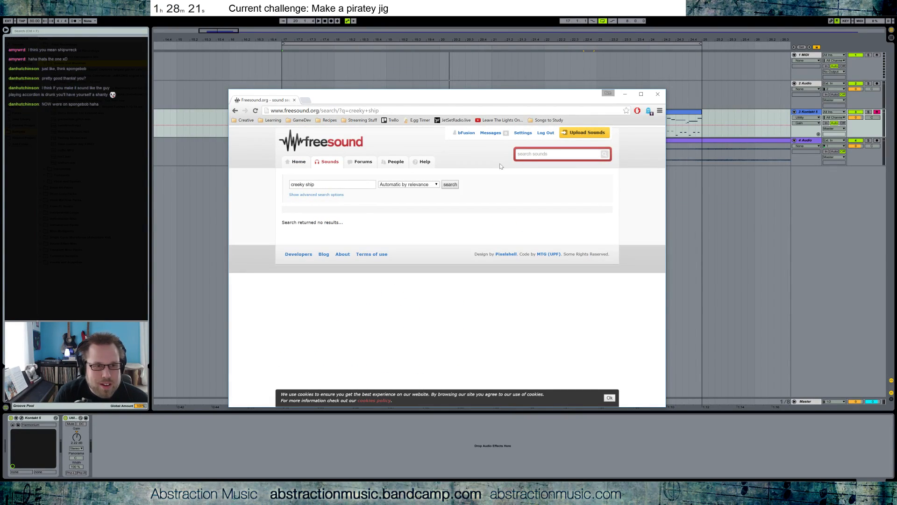
click(236, 110)
Preview the creaky floor recordings and download barefeet-walking-creaking-hardwood-floor-8.wav from its sound page.
scroll(394, 244, down, 4)
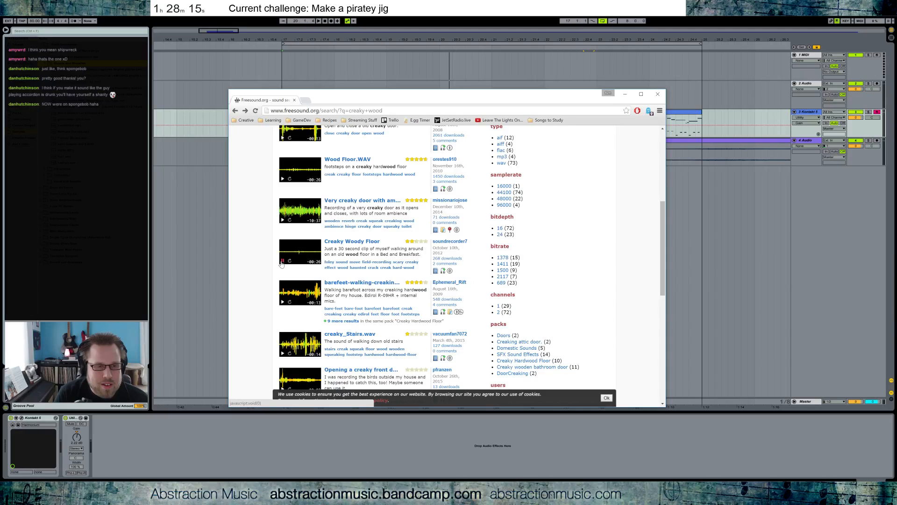
click(294, 254)
scroll(382, 283, down, 1)
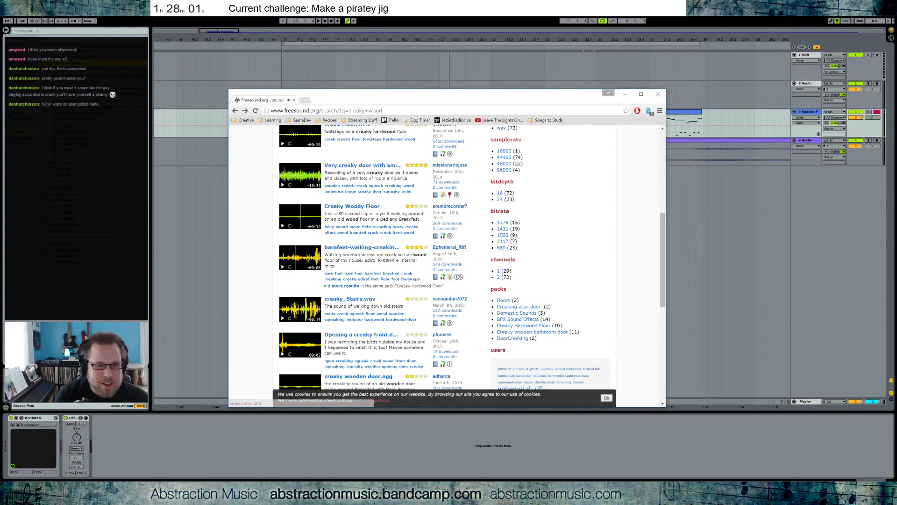
middle_click(350, 248)
click(330, 100)
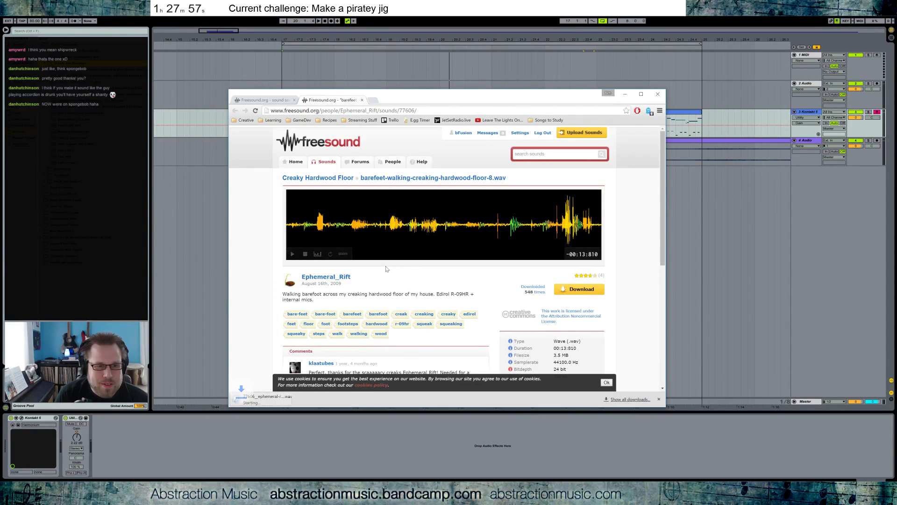
scroll(327, 234, down, 2)
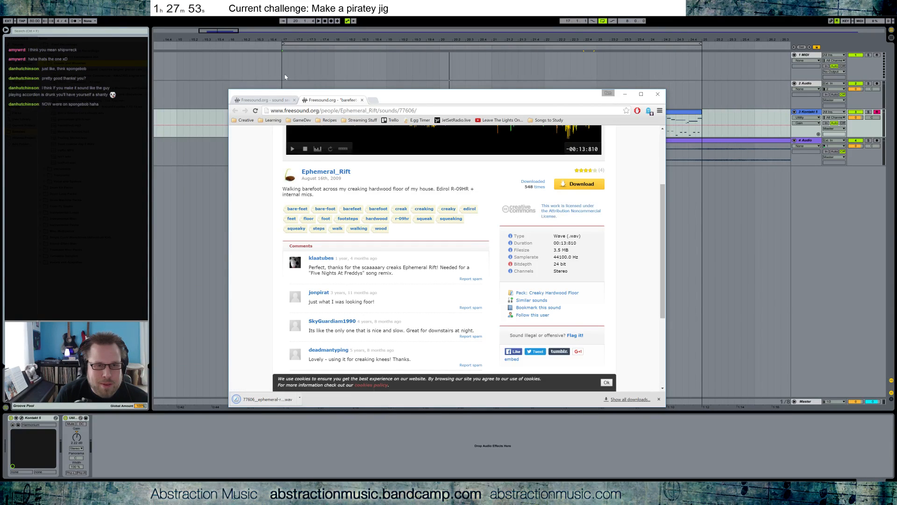
Return to Ableton Live and import the downloaded creaking floor file from the desktop onto a new audio track.
click(625, 94)
drag(603, 5, 438, 36)
click(172, 13)
click(18, 125)
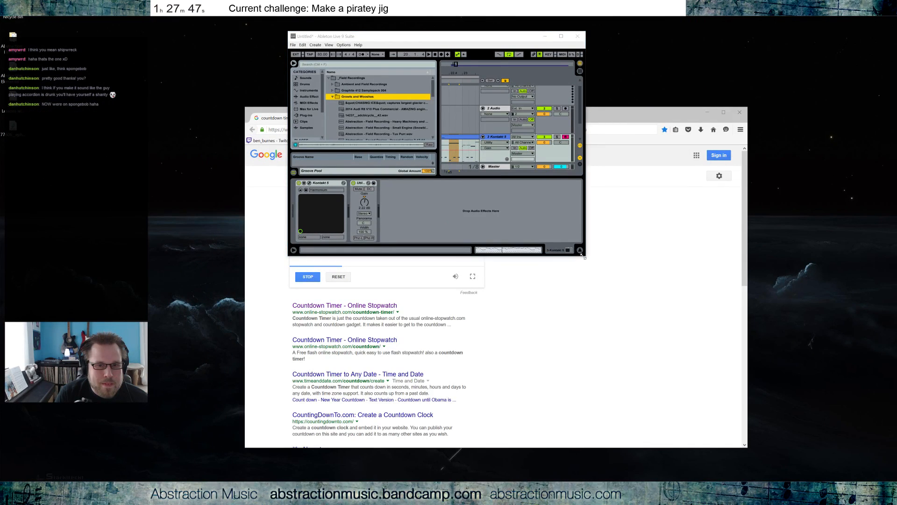
drag(584, 256, 845, 419)
drag(14, 132, 523, 242)
double_click(582, 38)
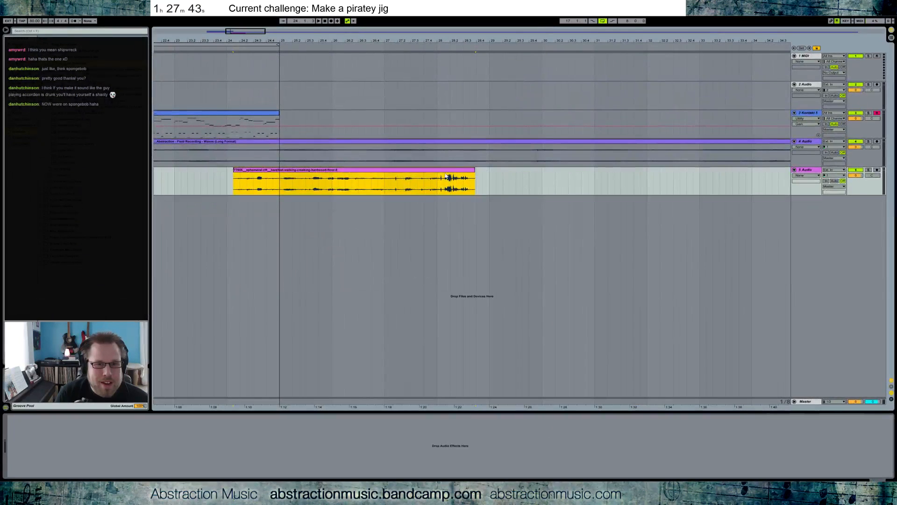
Move the creaking floor clip earlier in the arrangement, so it starts just before bar 17.
drag(424, 174, 332, 174)
drag(239, 31, 225, 35)
drag(311, 41, 398, 42)
drag(448, 173, 332, 176)
Transpose the creaking floor sample far down, checking by ear, until the clip extends to just past bar 32.
double_click(332, 173)
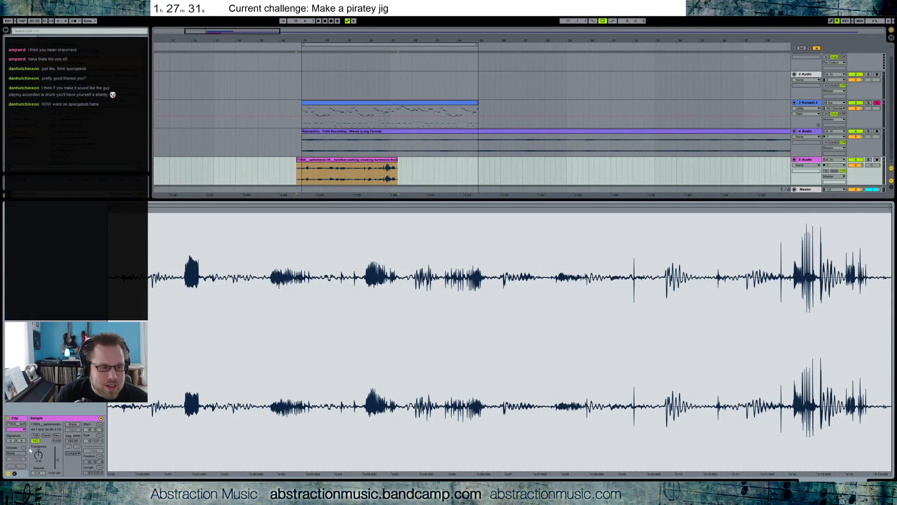
mouse_move(38, 456)
mouse_down()
mouse_move(38, 465)
mouse_move(56, 459)
mouse_up()
key(space)
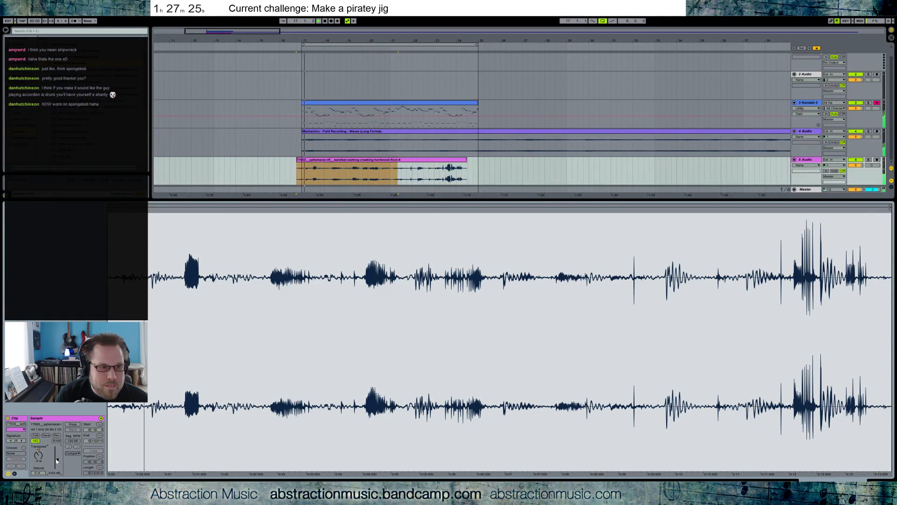
drag(40, 454, 41, 462)
key(space)
key(space)
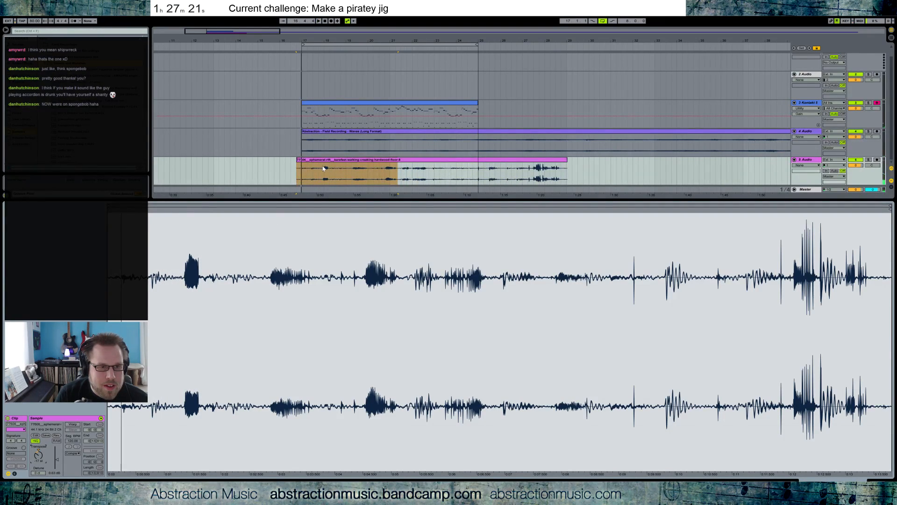
click(114, 420)
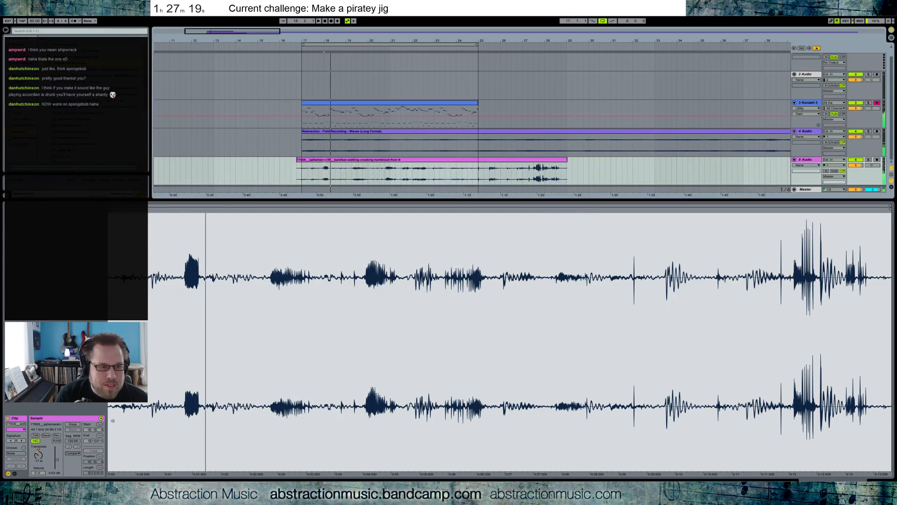
drag(34, 461, 34, 465)
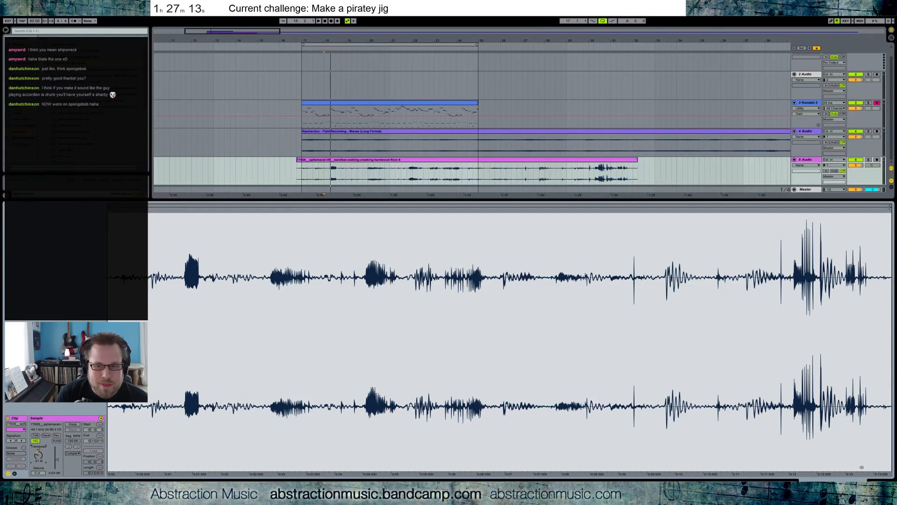
Add an EQ Eight to the creaking floor track, with a high cut on band 4 and a low cut on band 1.
key(shift+Tab)
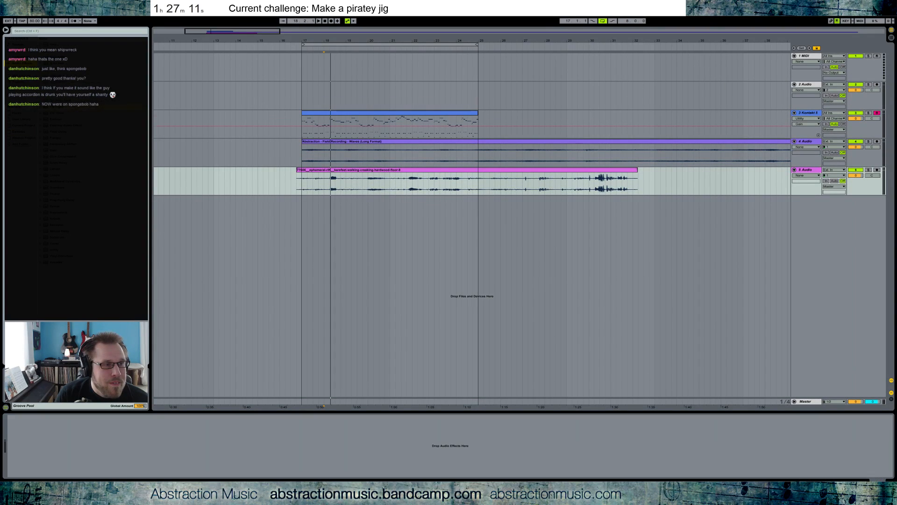
drag(123, 370, 106, 451)
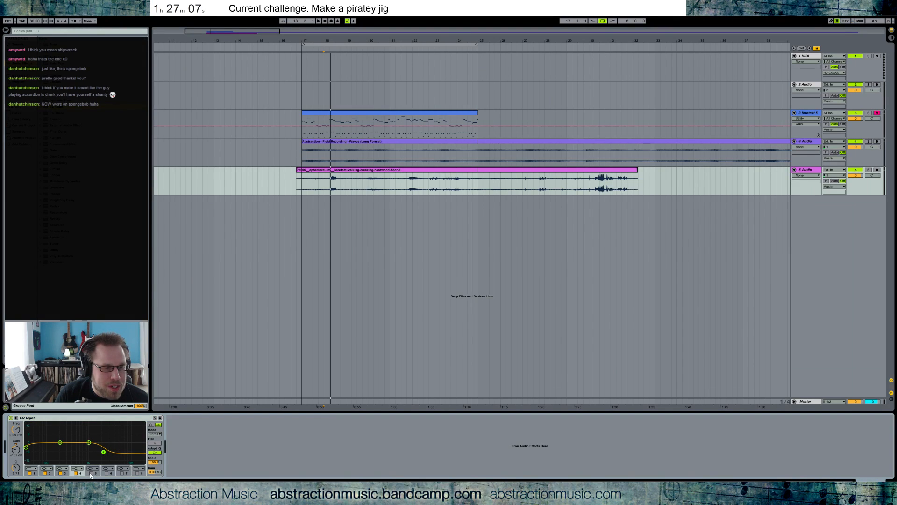
click(79, 468)
click(79, 460)
drag(92, 444, 113, 447)
key(space)
drag(26, 447, 67, 446)
key(space)
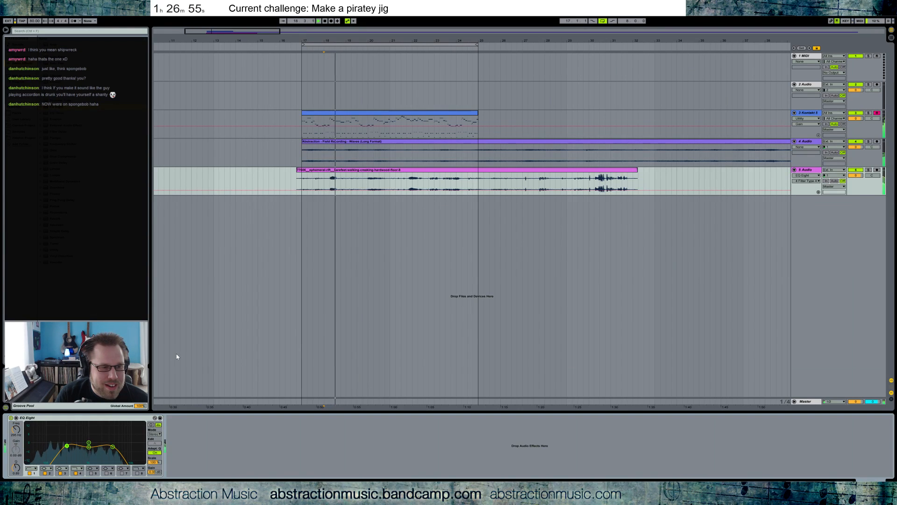
Reshape the creaking floor EQ by lifting the highs around band 4, dipping the mids and moving the low cut lower.
drag(66, 446, 109, 443)
key(space)
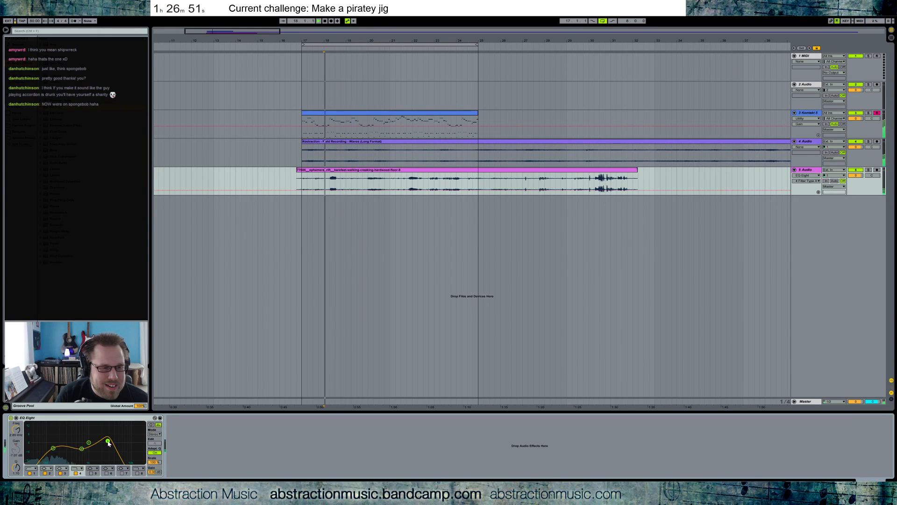
drag(54, 448, 51, 454)
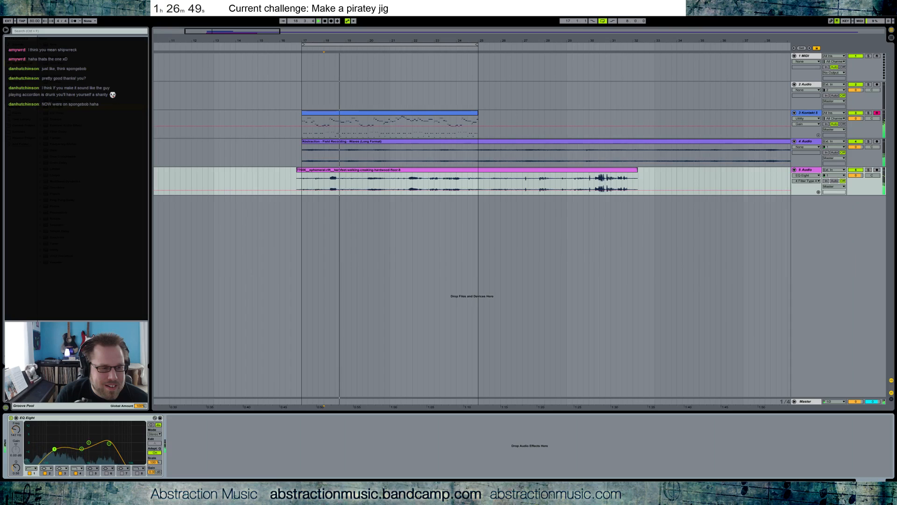
double_click(339, 181)
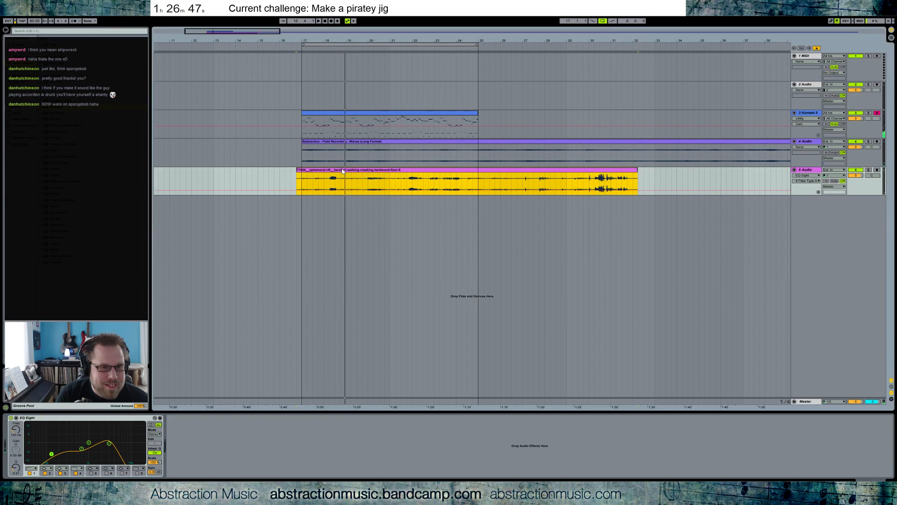
Transpose the creaking floor sample further down, audition a creak, and cut the lead-in so the first creak comes sooner.
drag(37, 460, 37, 488)
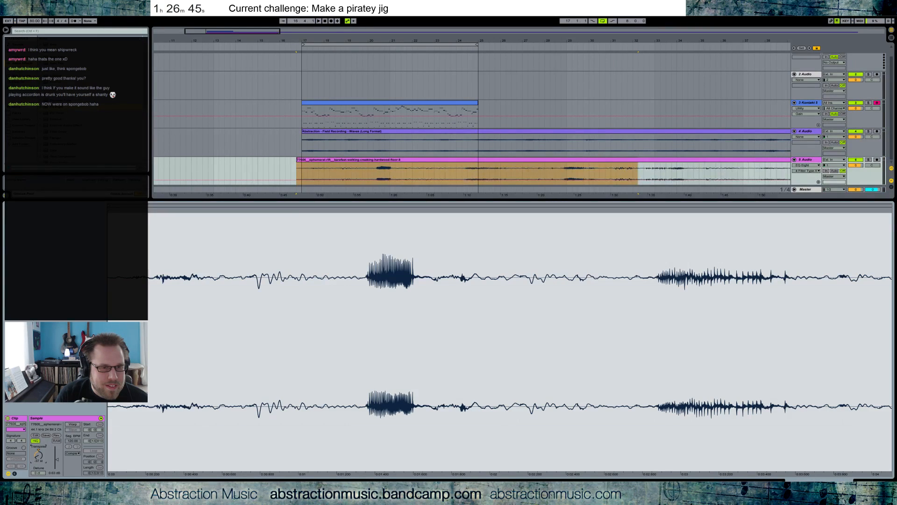
click(378, 170)
key(space)
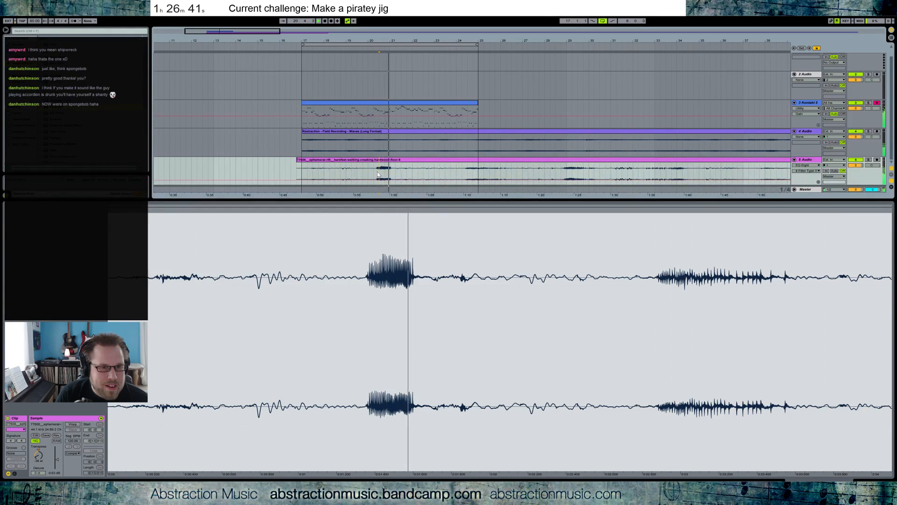
key(space)
drag(299, 159, 319, 161)
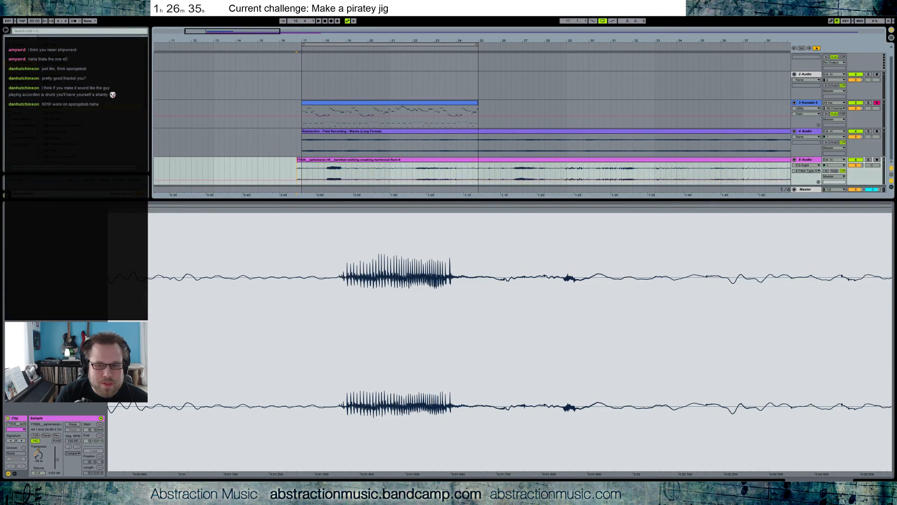
Raise the low cut and lower the high cut in the creaking floor track's EQ Eight, and listen to the result.
key(shift+Tab)
drag(108, 446, 104, 445)
drag(51, 453, 58, 447)
key(space)
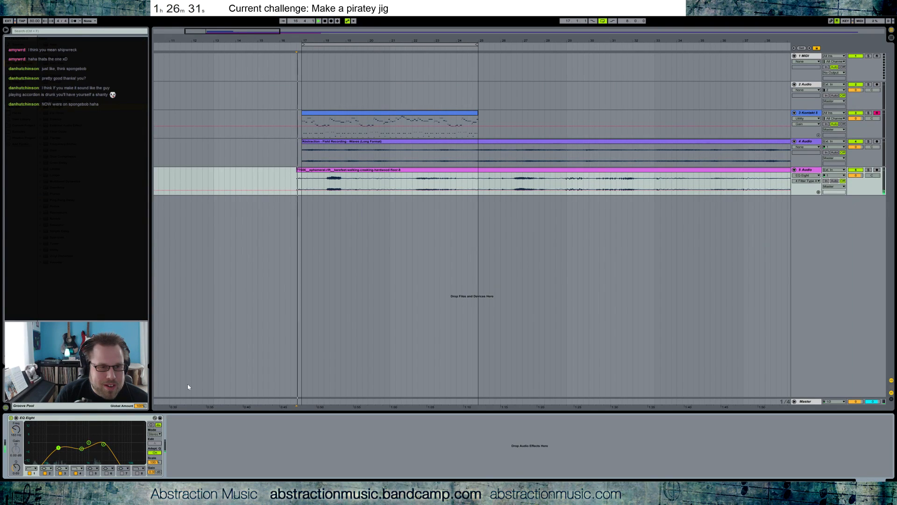
Trim the creaking floor clip's start to bar 17 and transpose its sample back up somewhat.
drag(297, 180, 302, 177)
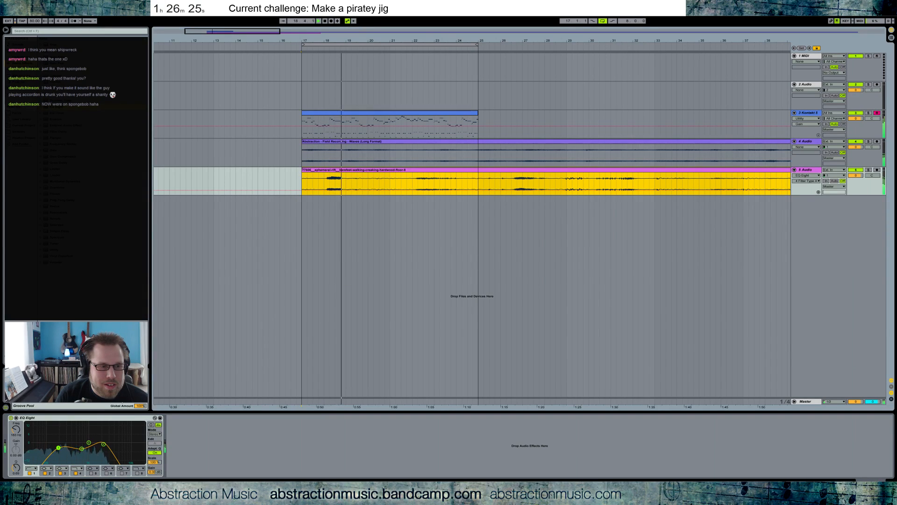
double_click(372, 170)
drag(39, 458, 38, 455)
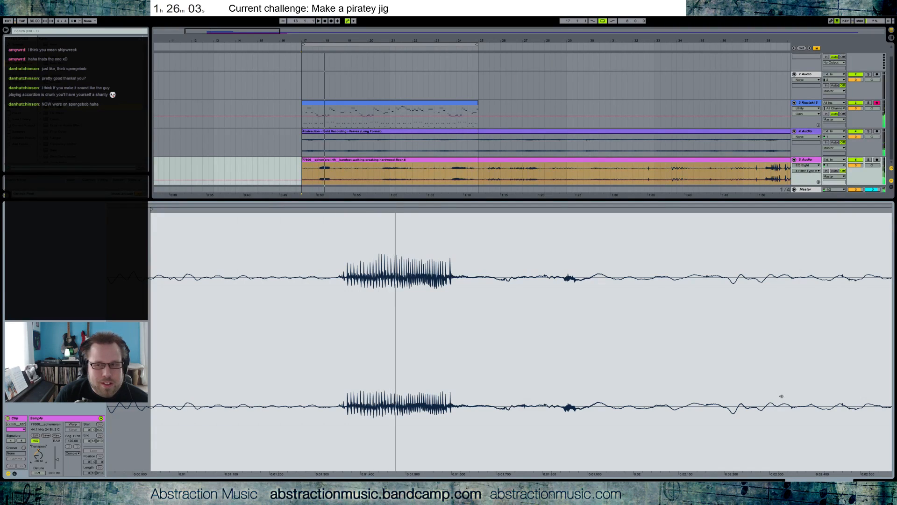
Audition the creaks around bar 27 and move the EQ Eight's low and high cuts to lower frequencies.
click(870, 486)
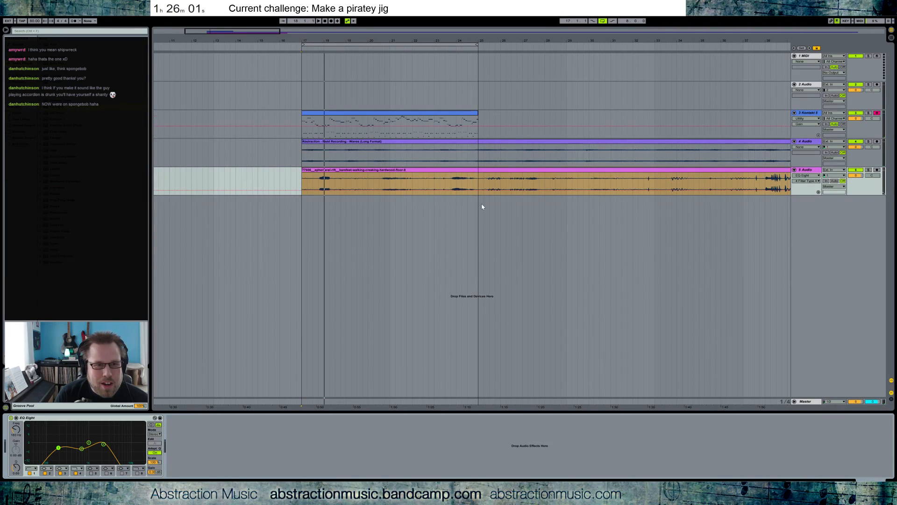
click(495, 181)
key(space)
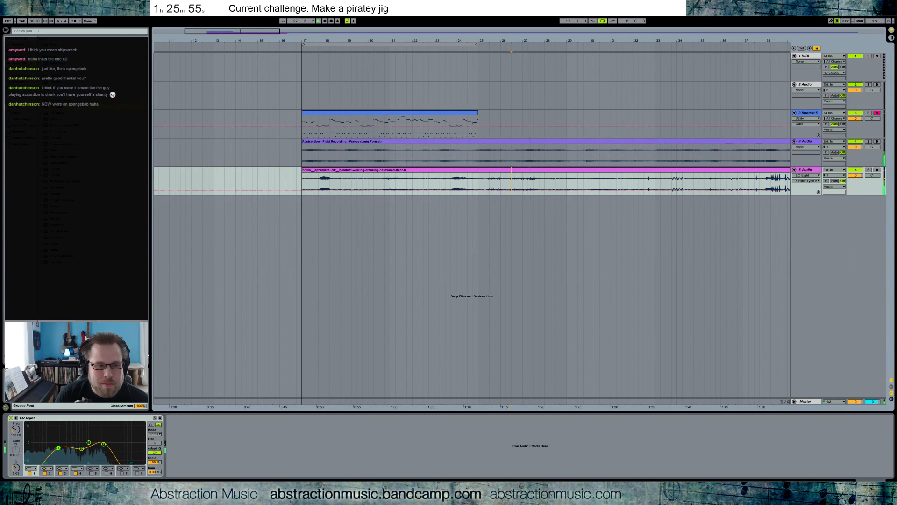
drag(103, 444, 46, 445)
click(58, 448)
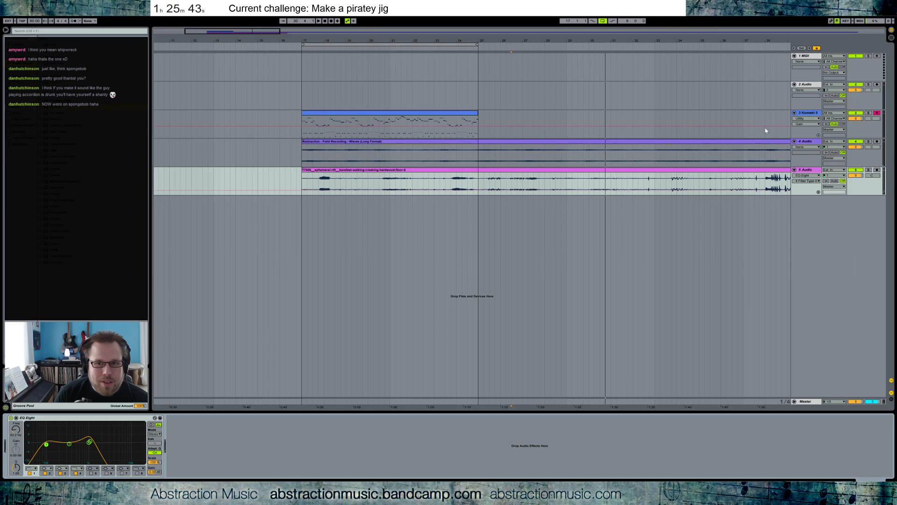
Listen to the creaks around bar 38 and trim the creaking floor clip's end to bar 41.
click(766, 178)
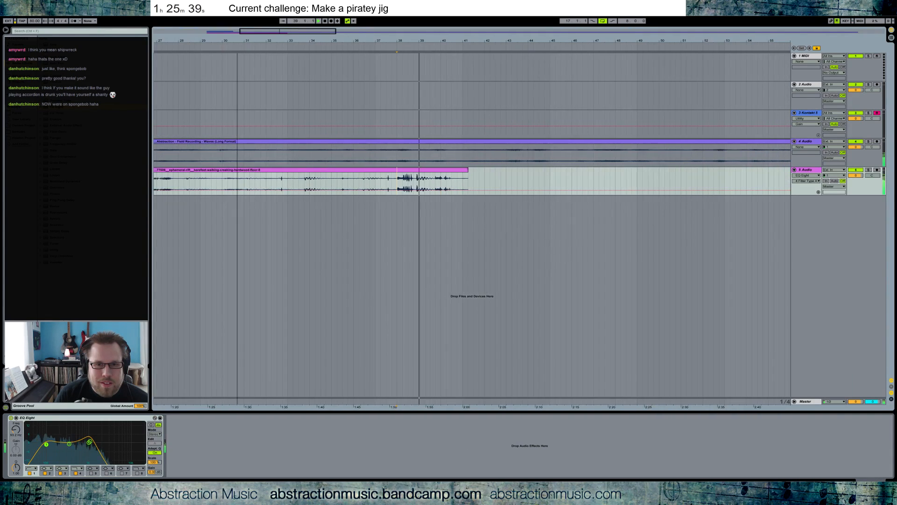
drag(237, 41, 296, 32)
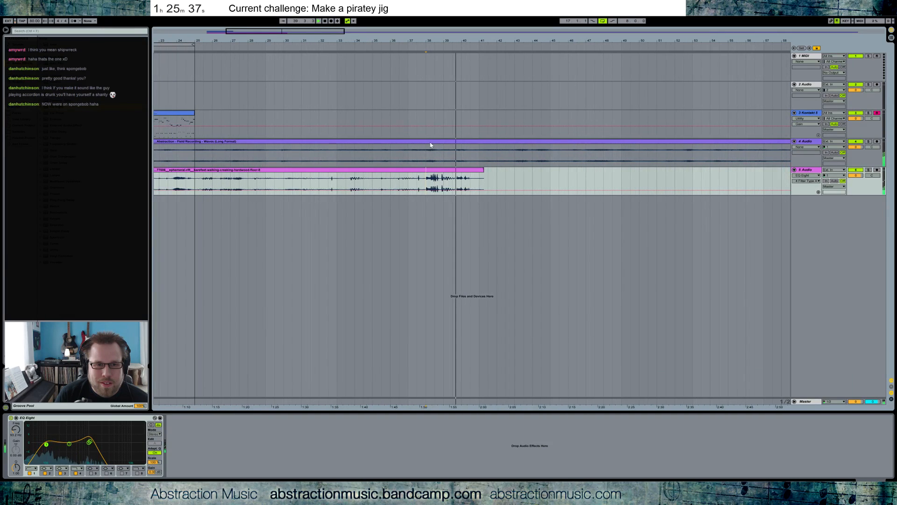
drag(483, 170, 478, 170)
key(space)
Duplicate the creaking floor clip directly after the original, starting at bar 41.
drag(286, 32, 258, 31)
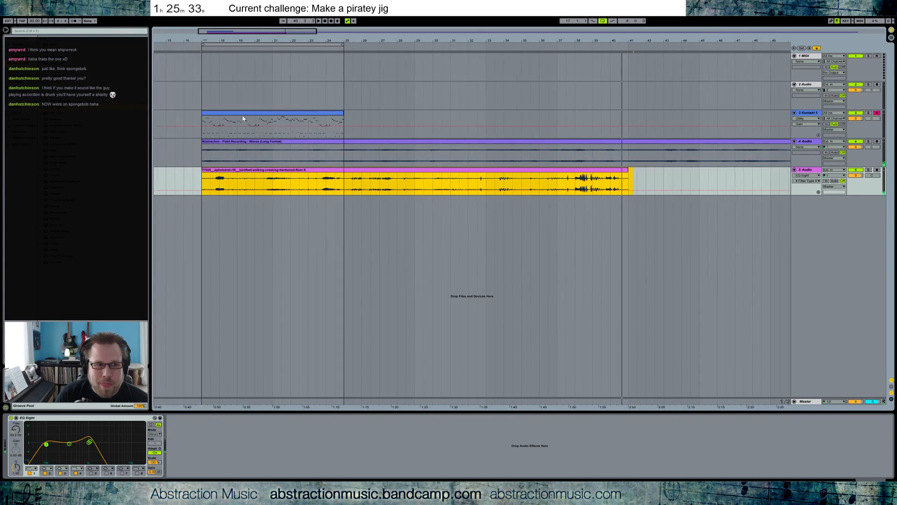
click(216, 169)
key(ctrl+d)
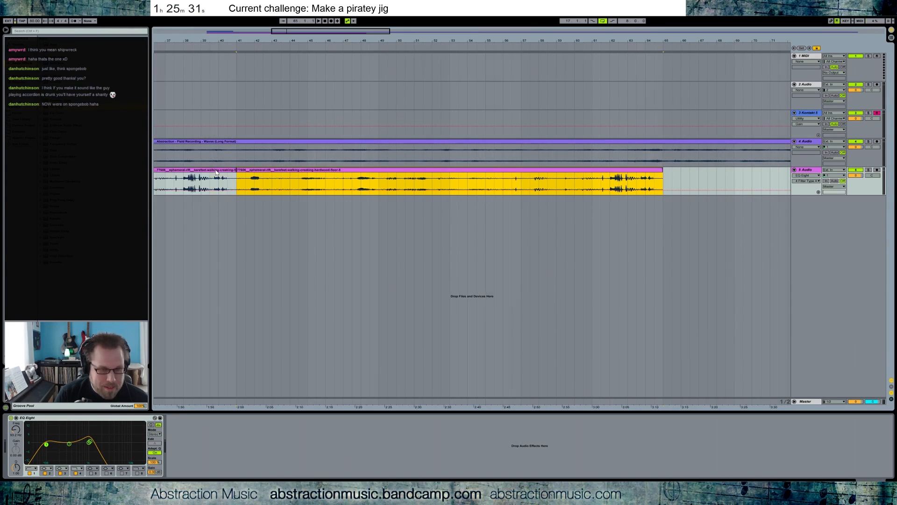
drag(339, 36, 262, 36)
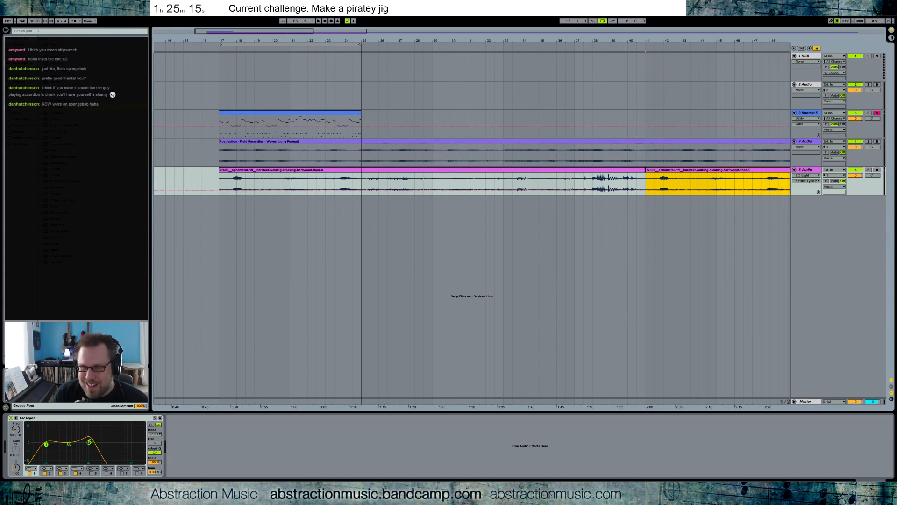
Copy the Harmonium clip to bar 33 and insert an empty MIDI clip in the looped gap between bars 25 and 33.
click(288, 113)
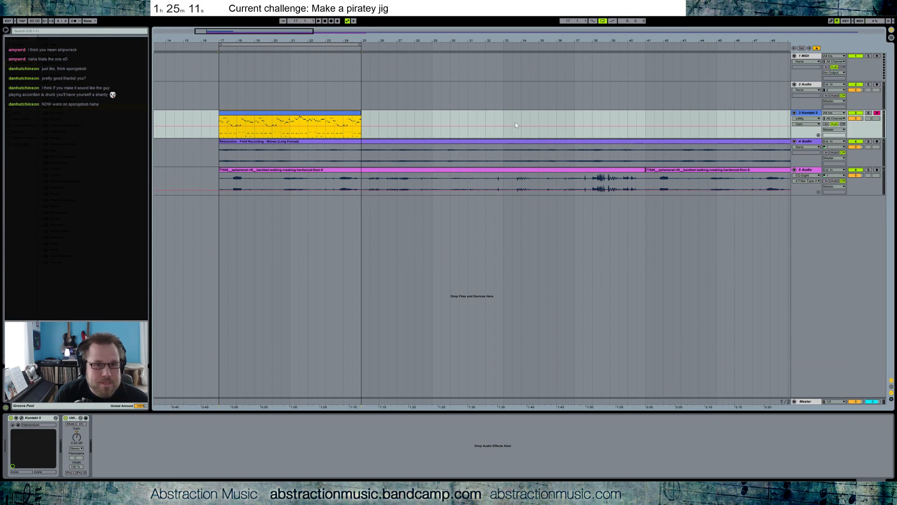
key(ctrl+v)
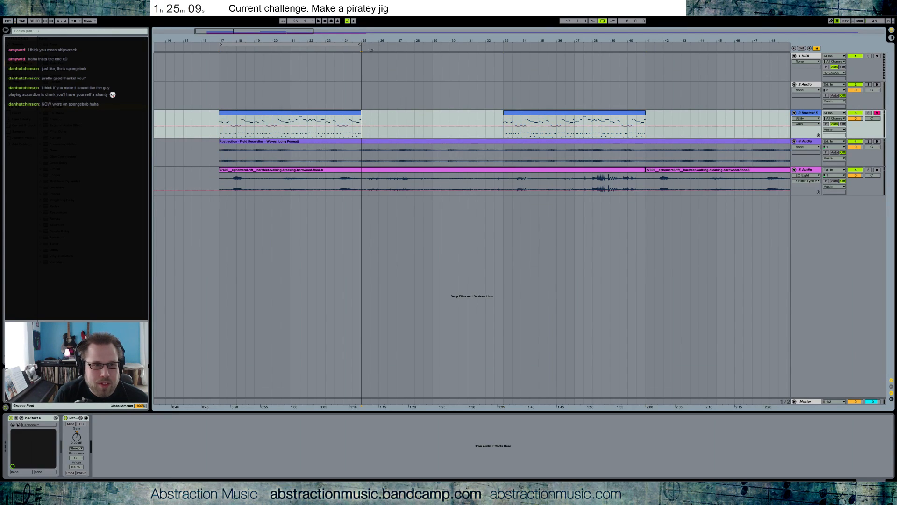
drag(325, 44, 465, 50)
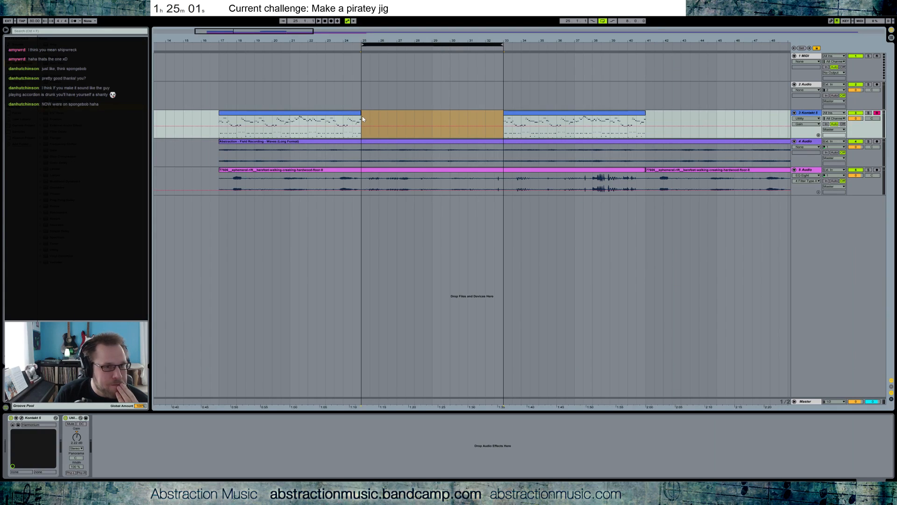
drag(362, 117, 501, 120)
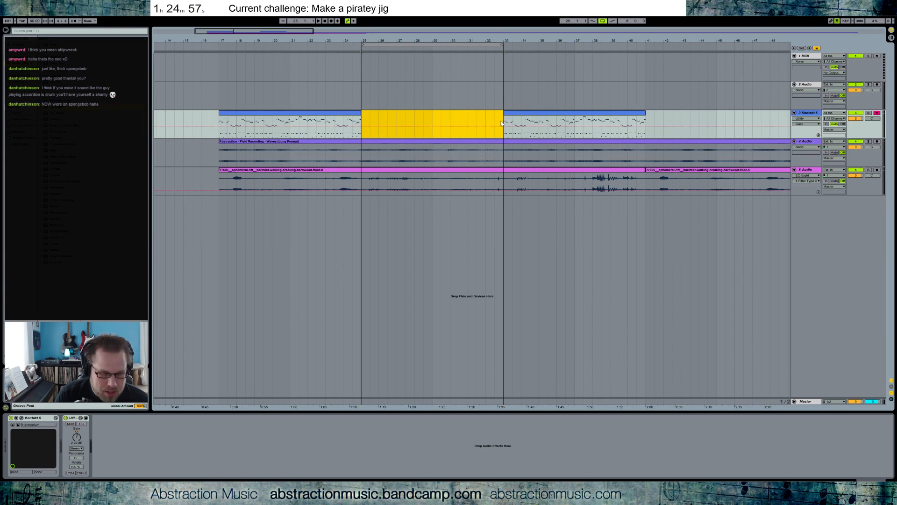
key(ctrl+shift+m)
Copy the first two bars of accompaniment notes from the bar 17 Harmonium clip to the start of the empty clip.
double_click(348, 113)
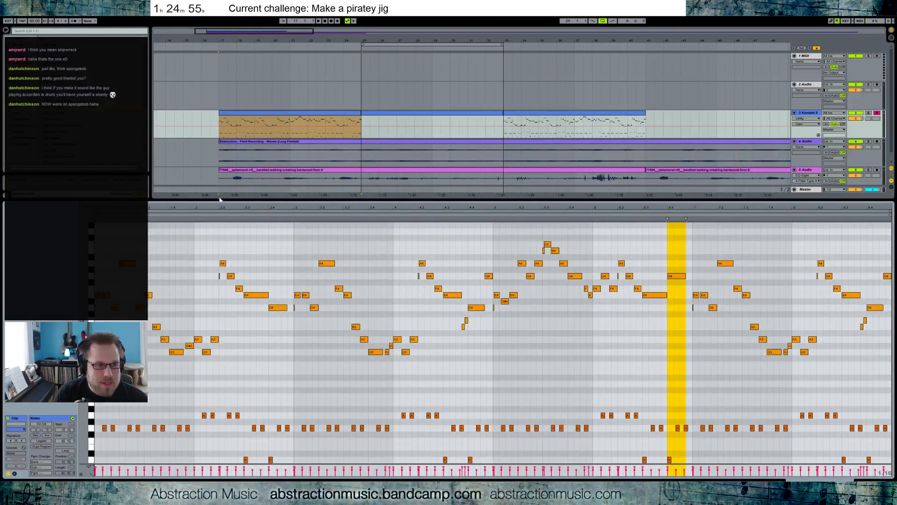
scroll(488, 346, down, 2)
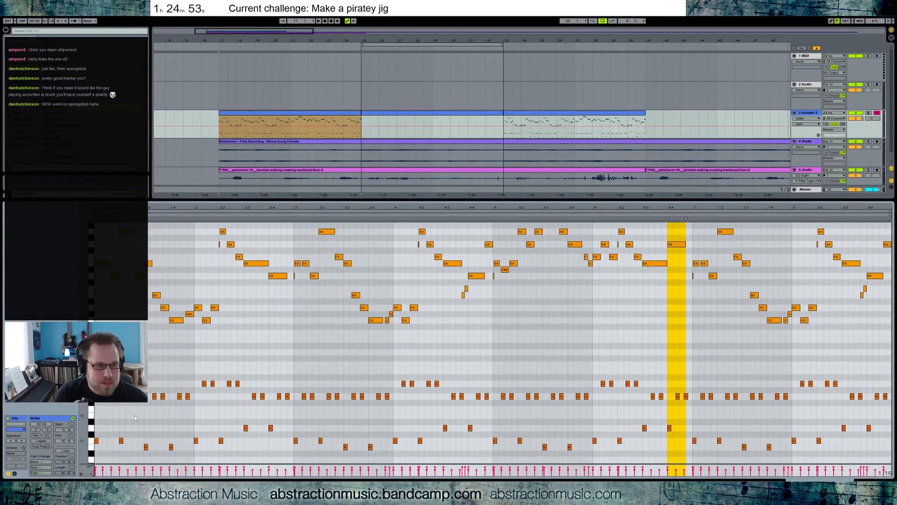
drag(95, 370, 294, 457)
click(396, 114)
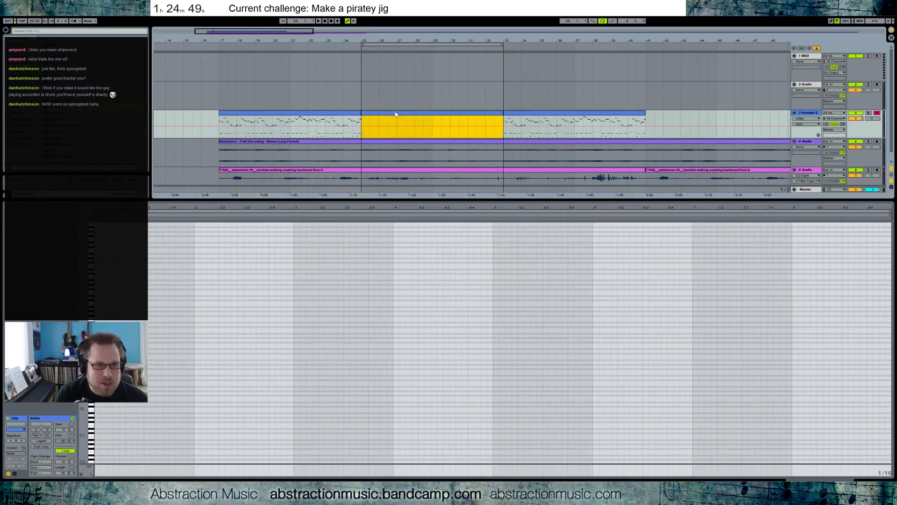
click(97, 355)
key(ctrl+v)
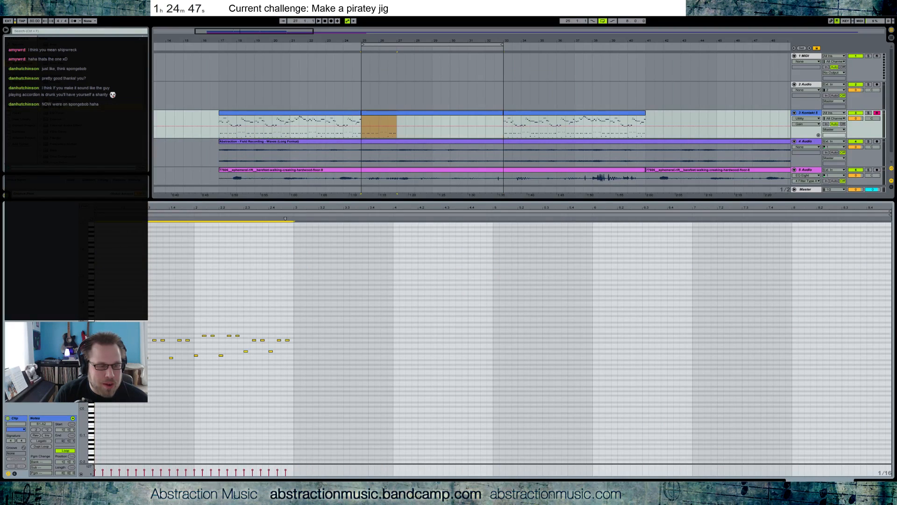
Raise the accompaniment chords and bass notes in the second half of the new clip's first bar by two semitones.
drag(83, 356, 105, 405)
click(121, 405)
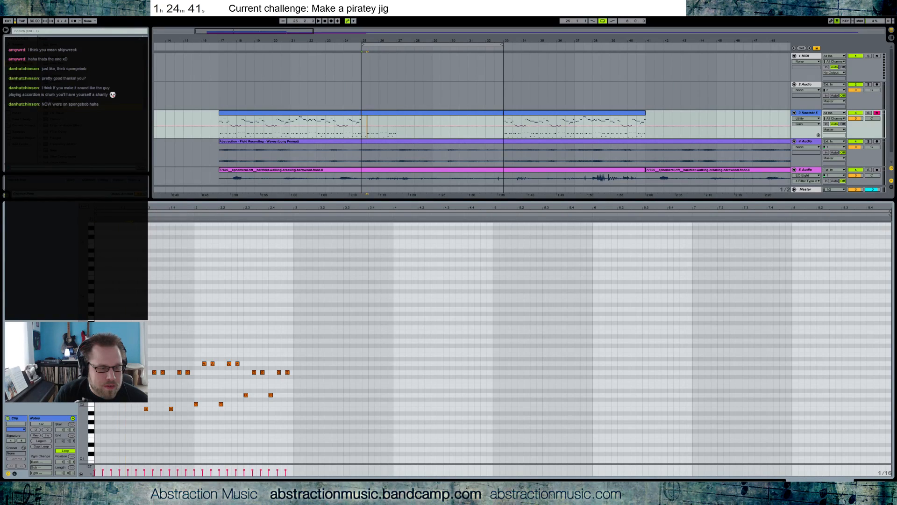
key(Delete)
key(Up)
key(Up)
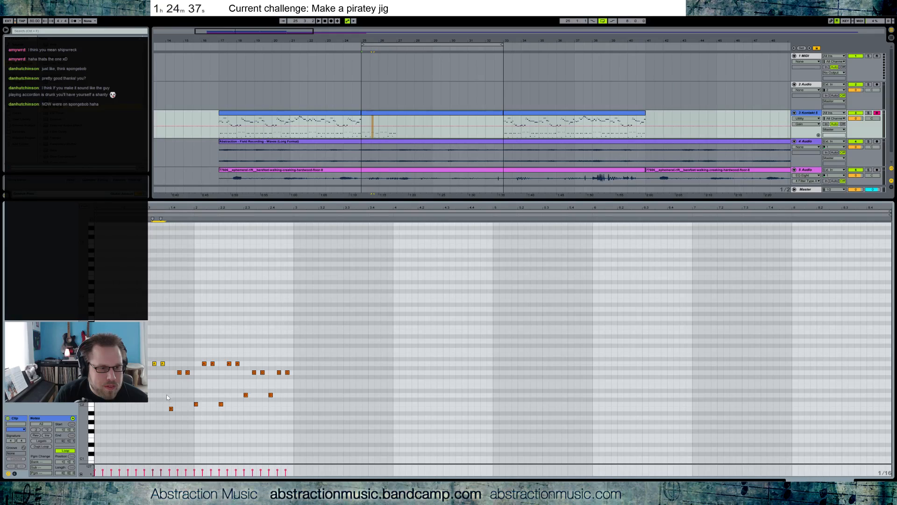
click(172, 408)
key(Up)
key(Up)
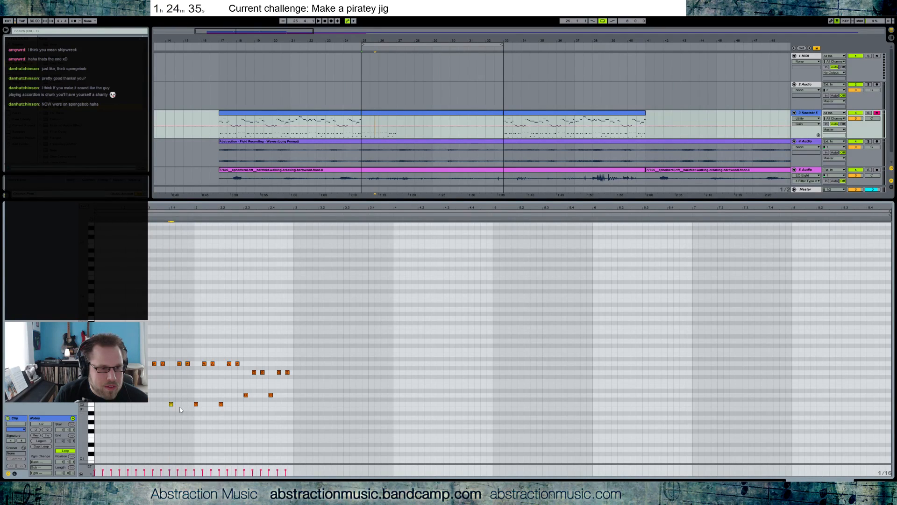
In the first half of the second bar, raise the bass notes four semitones and the off-beat chord notes three semitones.
drag(194, 395, 220, 411)
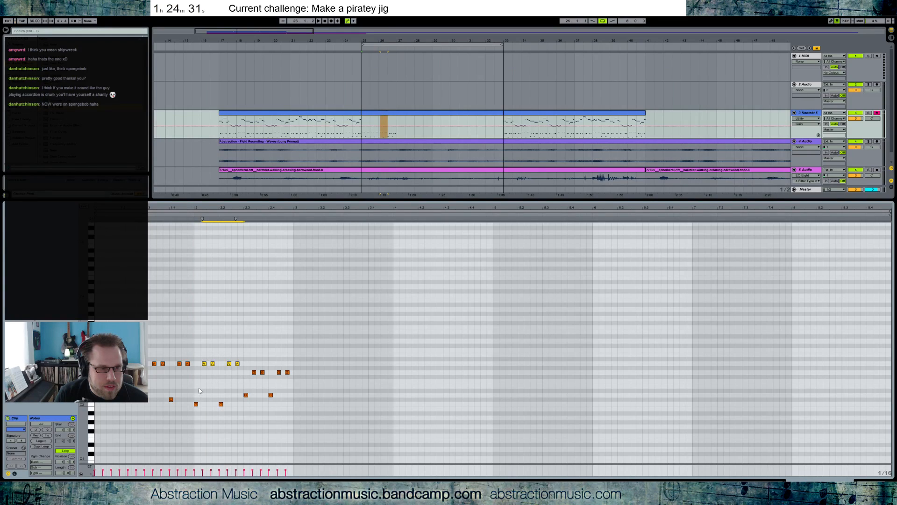
key(Up)
key(Up)
key(Up)
key(Up)
drag(205, 350, 241, 368)
key(Up)
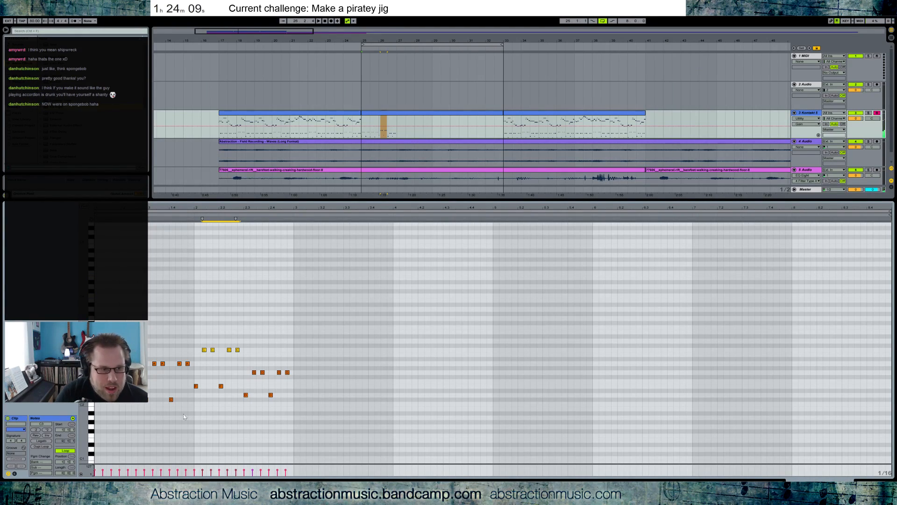
Lower the new clip's first bass note by a semitone and play the passage from bar 25.
click(100, 408)
key(Down)
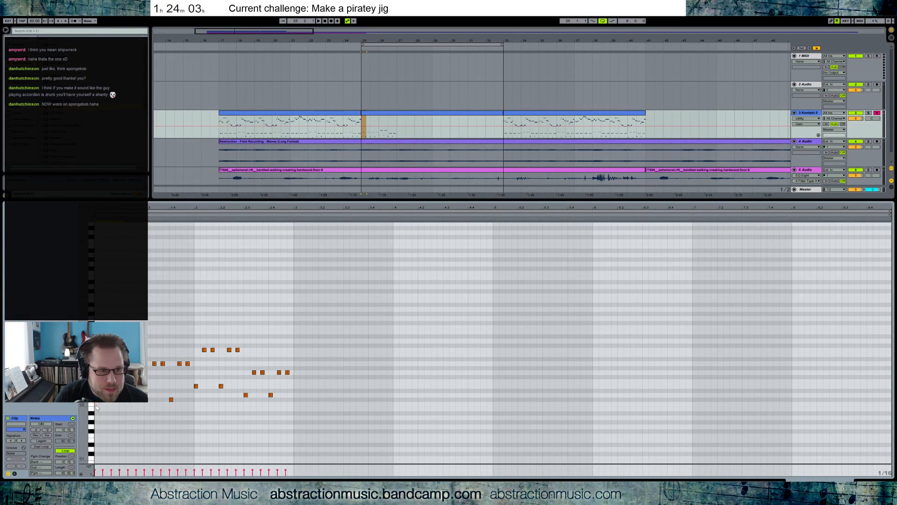
key(space)
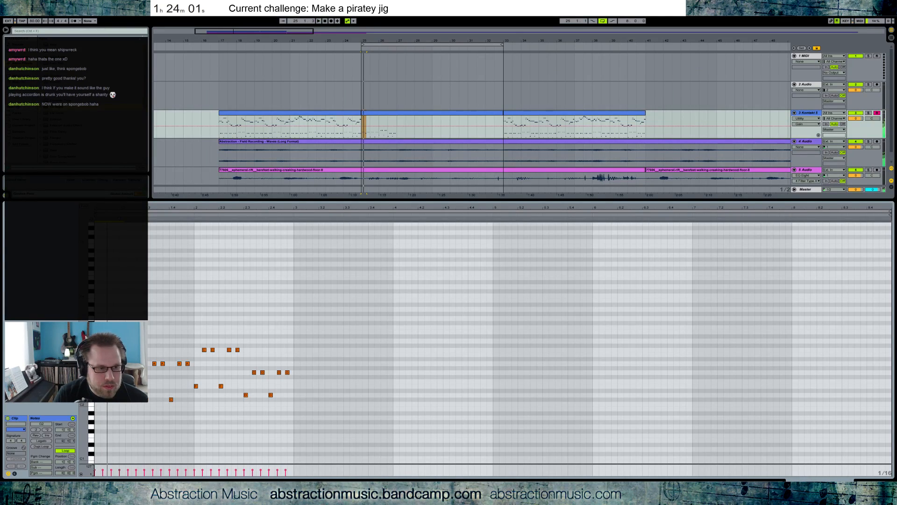
Delete the off-beat chord notes, rearrange the remaining bass notes into a stepwise descending line, and listen to it.
drag(100, 356, 284, 362)
key(Delete)
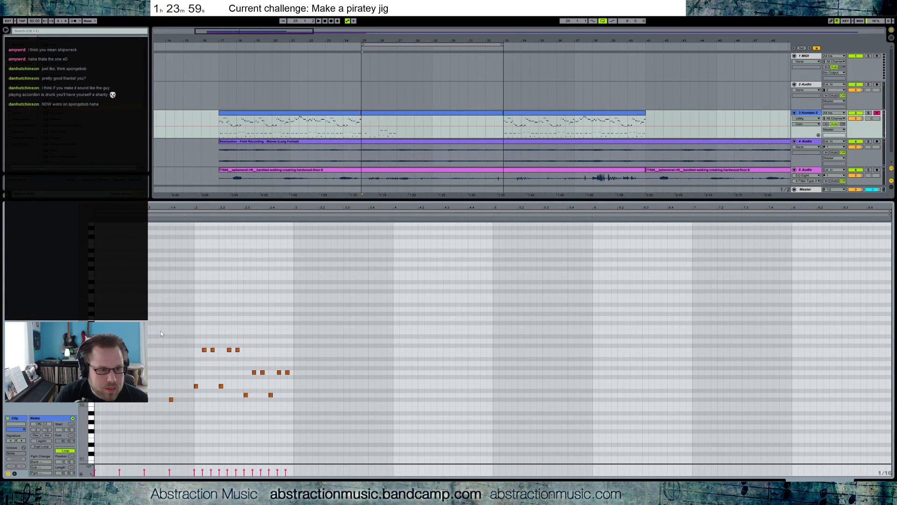
key(Delete)
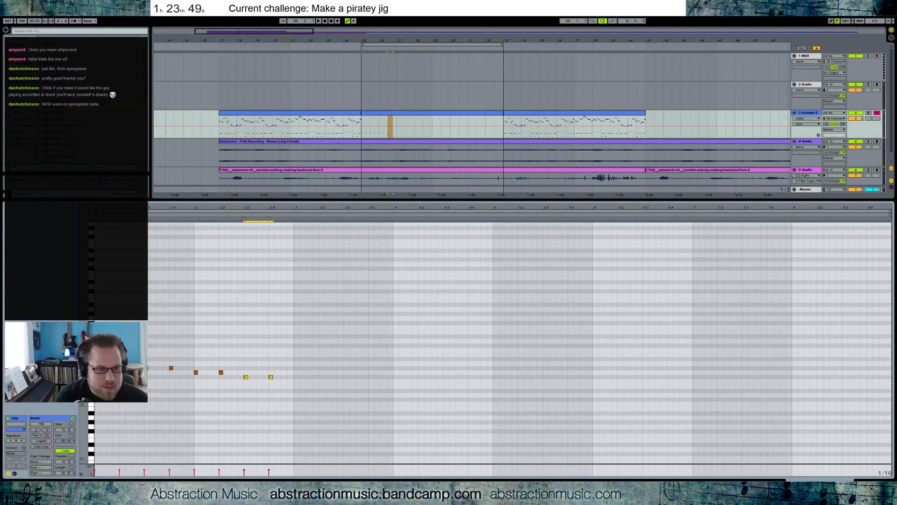
key(space)
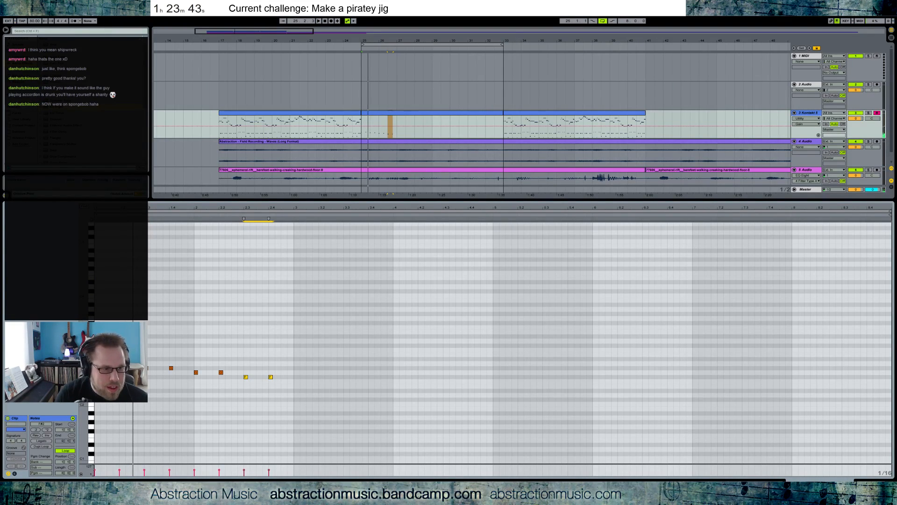
key(space)
Draw notes between the bass beats at the start of the new clip and fit them to a 1/16 triplet grid.
double_click(103, 360)
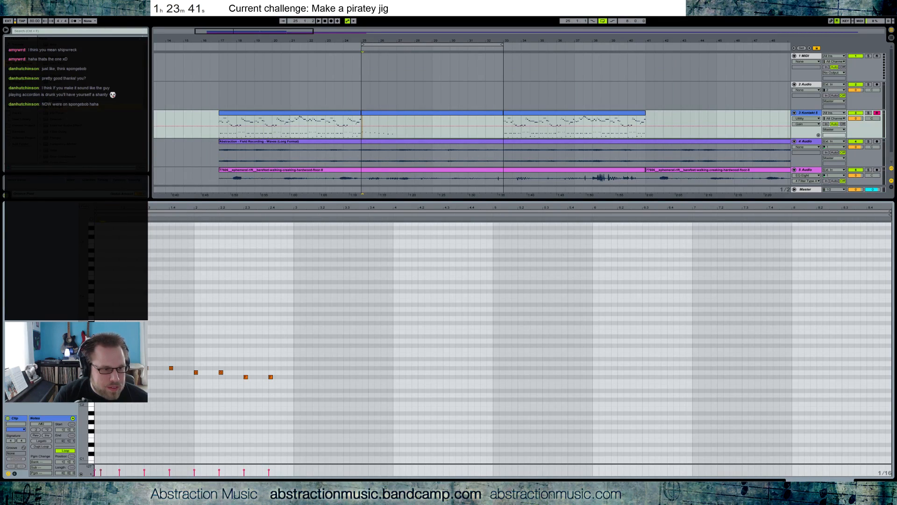
key(ctrl+3)
drag(128, 209, 156, 259)
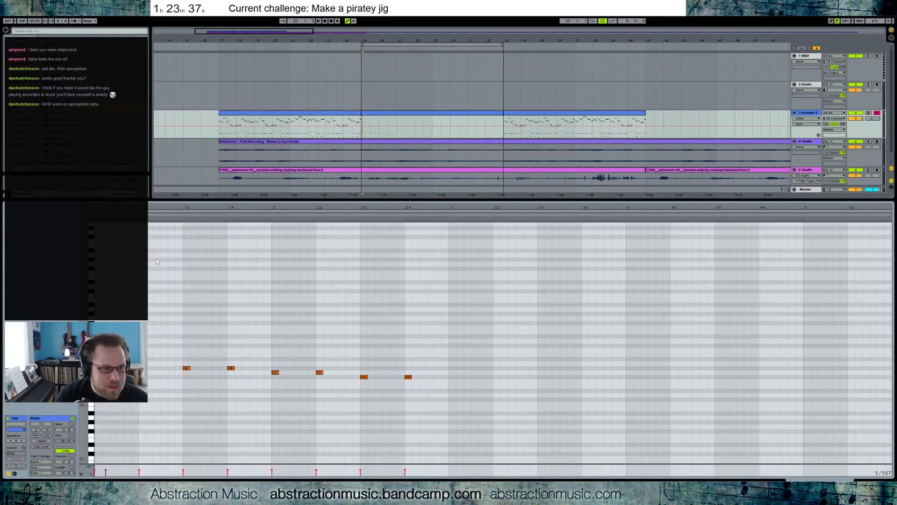
key(ctrl+1)
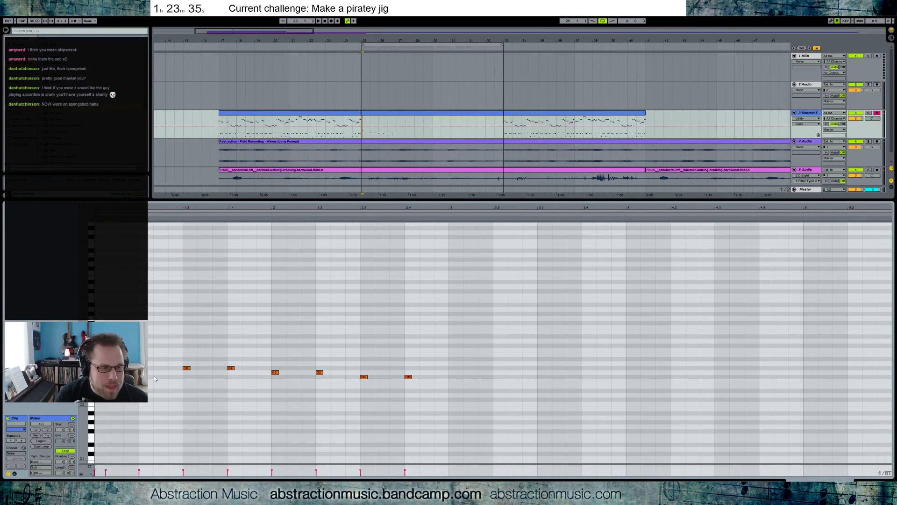
drag(107, 359, 111, 359)
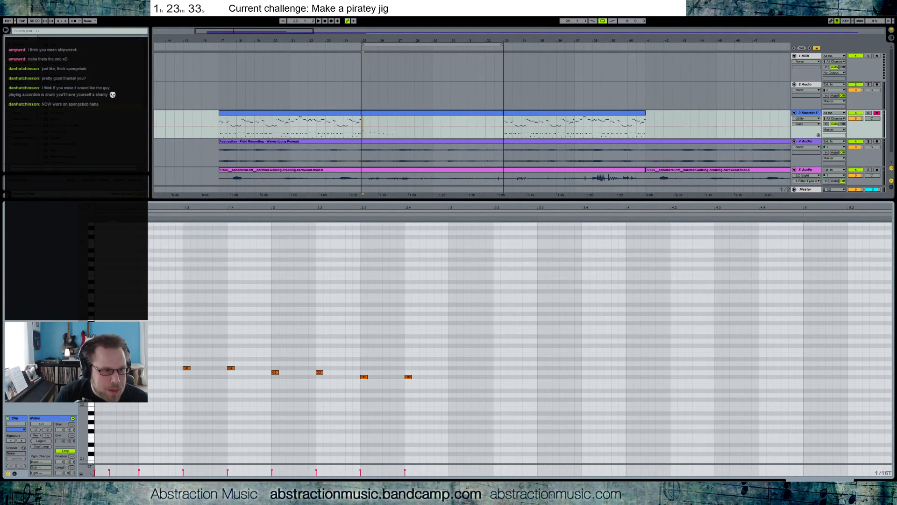
double_click(127, 359)
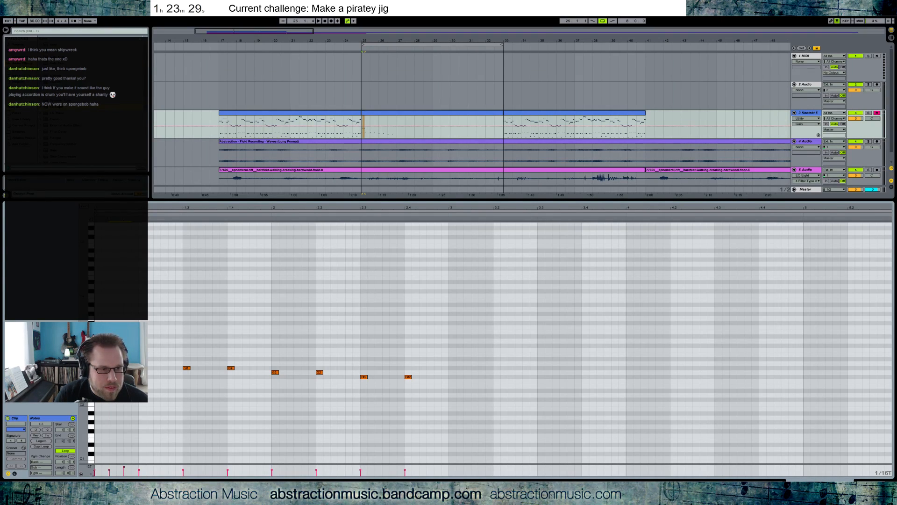
Duplicate the opening pair of off-beat E3 notes repeatedly until they fill bars 1 and 2 of the middle clip.
drag(138, 346, 97, 326)
key(ctrl+d)
key(ctrl+d)
key(ctrl+d)
key(ctrl+d)
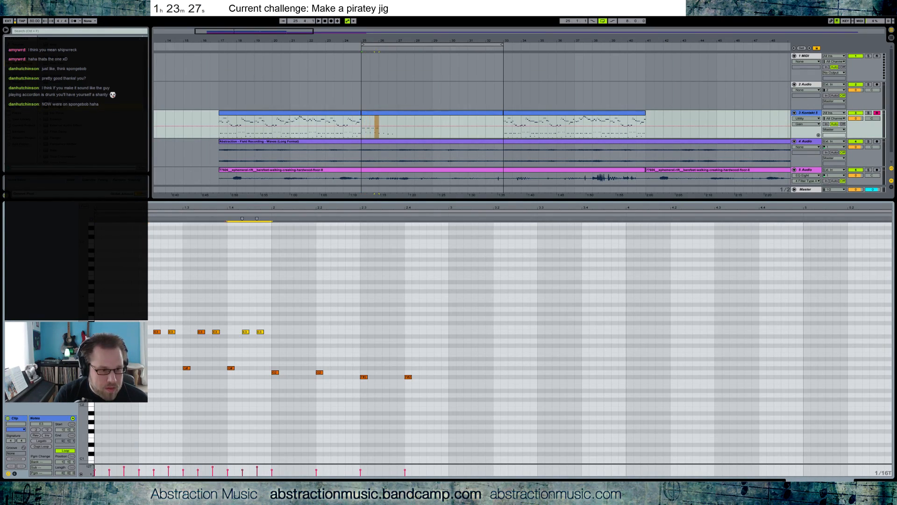
key(ctrl+d)
key(ctrl+d)
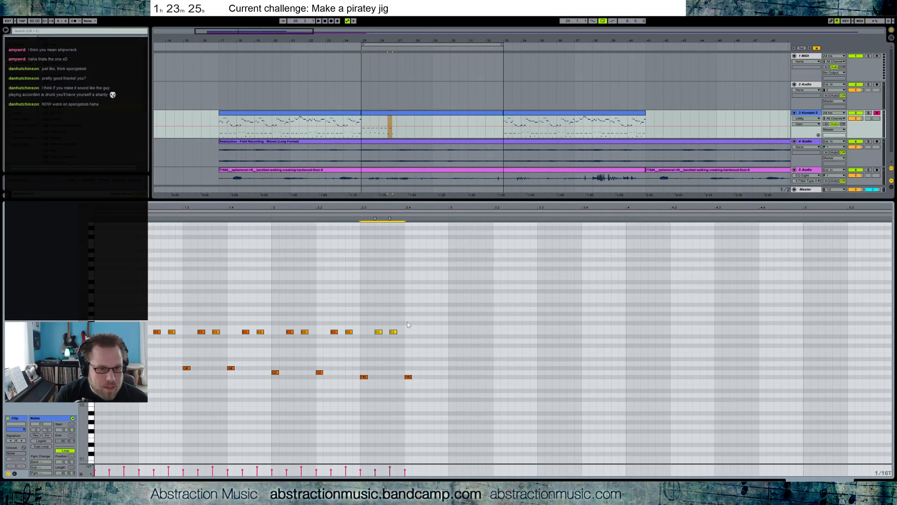
key(ctrl+d)
Lower the velocity of the second note in each off-beat E3 pair and play back the result.
drag(449, 321, 1, 346)
click(157, 315)
click(127, 332)
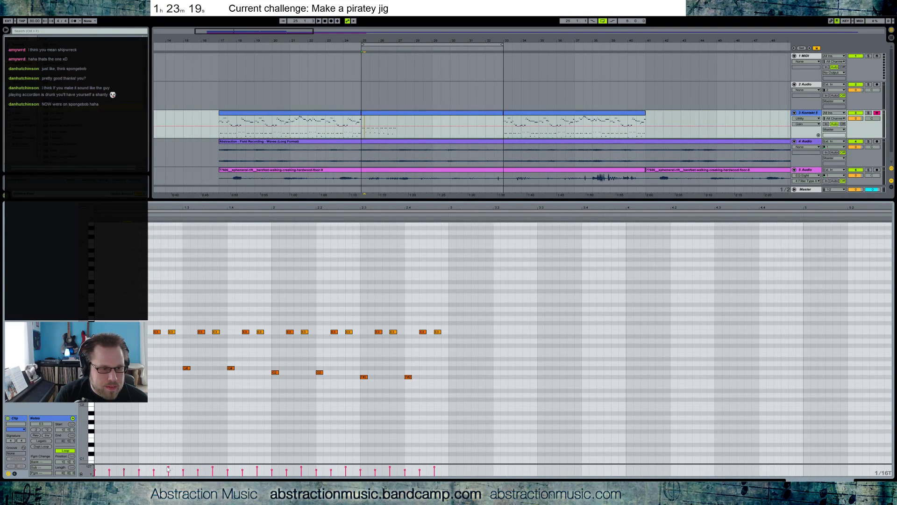
drag(163, 469, 435, 472)
key(space)
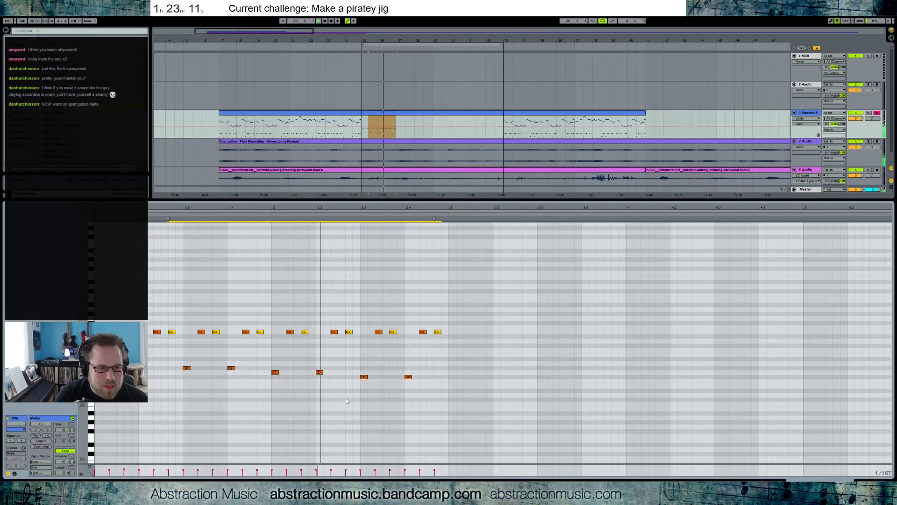
key(space)
Transpose the last two off-beat notes of bar 2 down to G2 and G#2 as a rising bass run.
drag(420, 317, 442, 339)
key(Down)
key(Down)
key(Down)
key(Down)
key(Down)
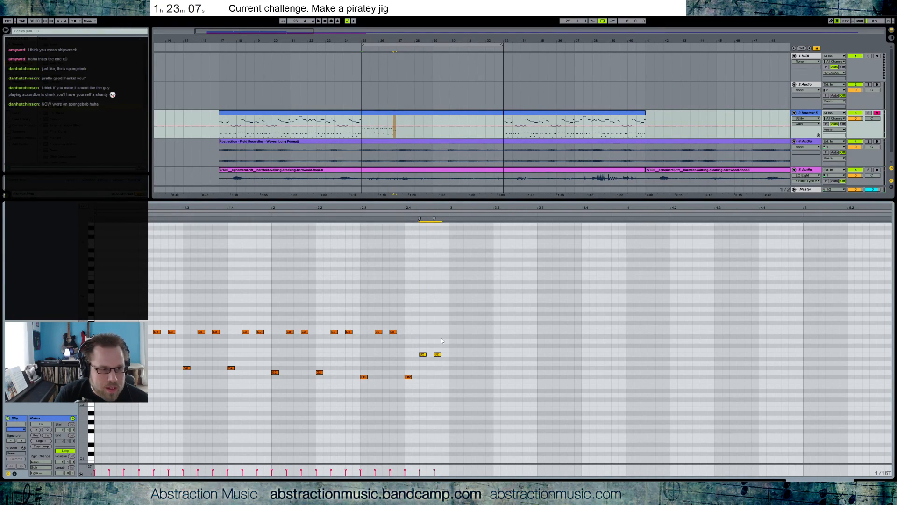
key(Down)
key(Down)
key(Down)
key(Down)
drag(441, 379, 442, 381)
key(Up)
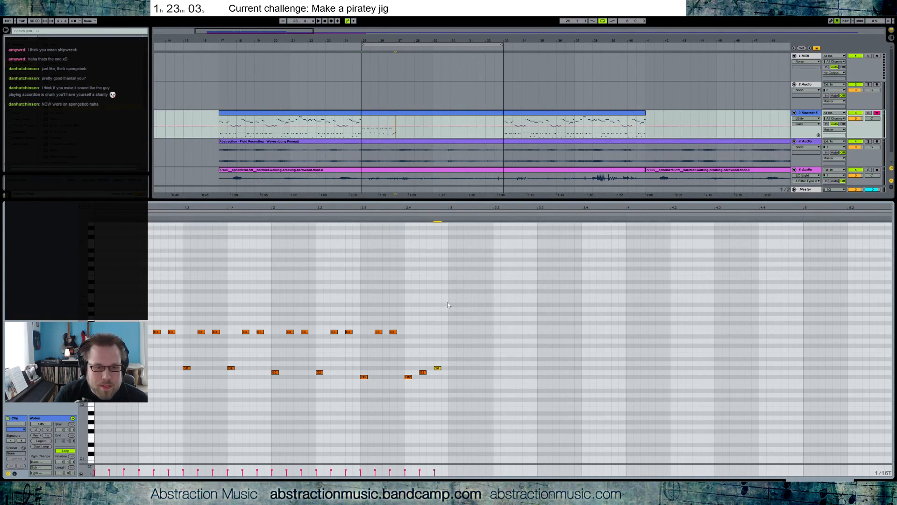
Duplicate the entire two-bar accompaniment pattern into bars 3 and 4.
key(ctrl+a)
key(ctrl+d)
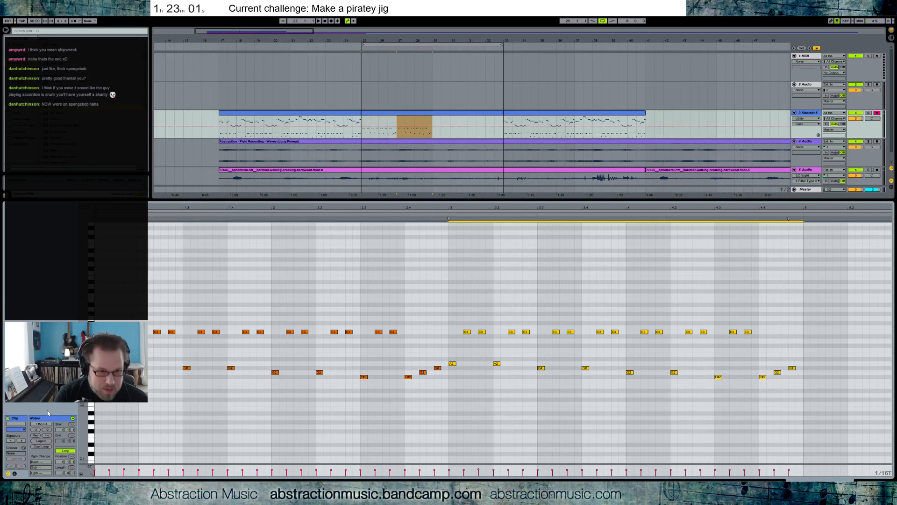
Copy the opening melody notes from the preceding Kontakt clip into the middle clip and play them back.
click(358, 118)
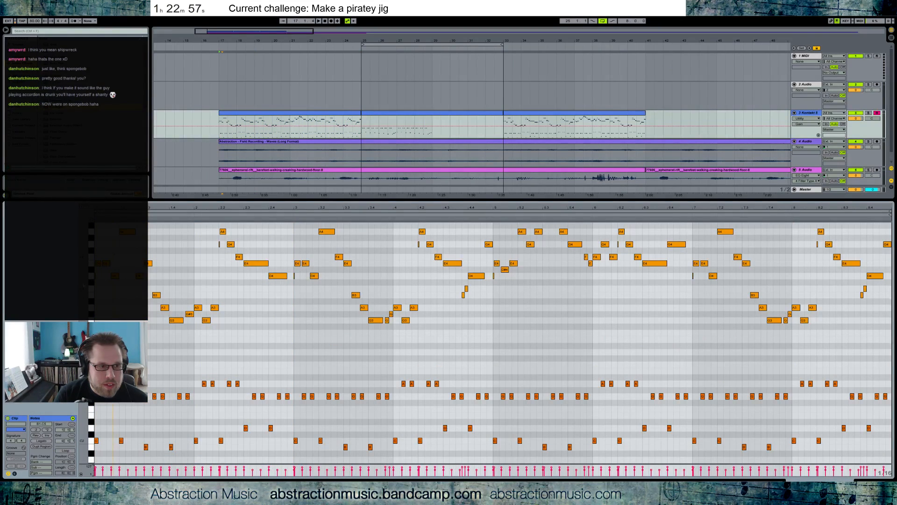
click(382, 114)
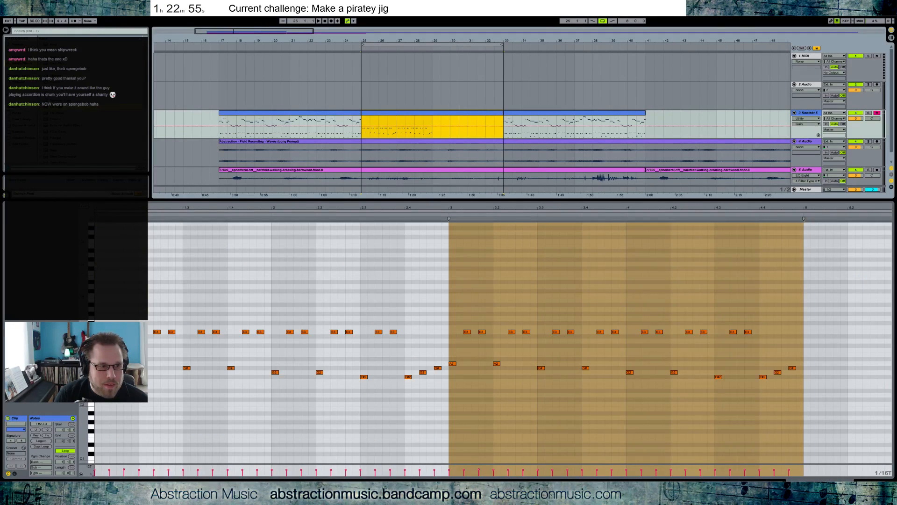
click(96, 281)
key(ctrl+v)
key(space)
key(space)
Nudge the pasted melody notes earlier to the beginning of the middle clip and play it back.
drag(125, 265, 229, 303)
key(Left)
key(Left)
key(Left)
key(Left)
key(Left)
key(Left)
key(space)
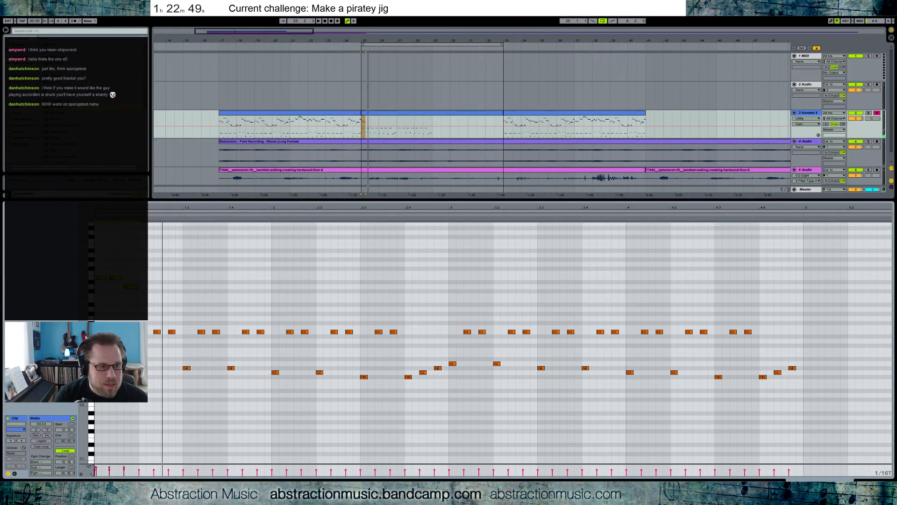
Add an A4 melody note after the pasted notes and lengthen it to two grid divisions.
double_click(142, 254)
drag(146, 254, 168, 254)
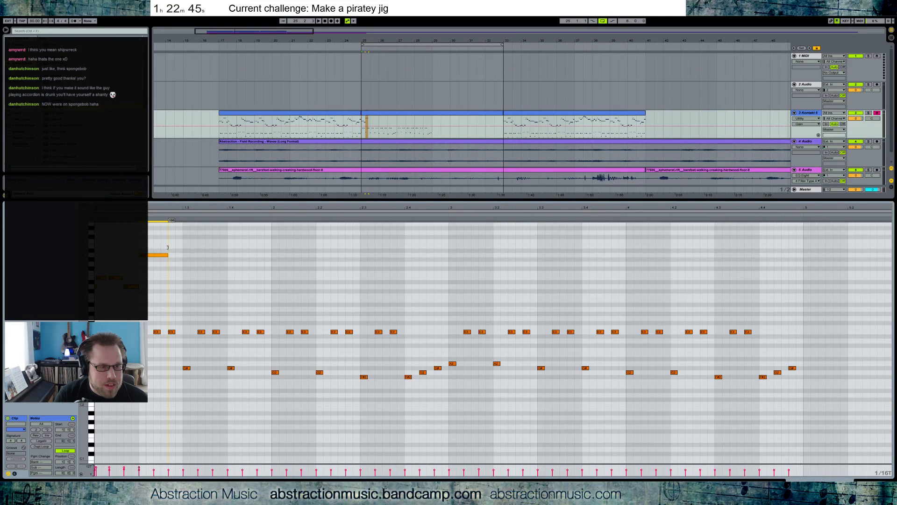
Lower the velocity of all the accompaniment notes below the melody and play the clip back.
drag(145, 312, 781, 415)
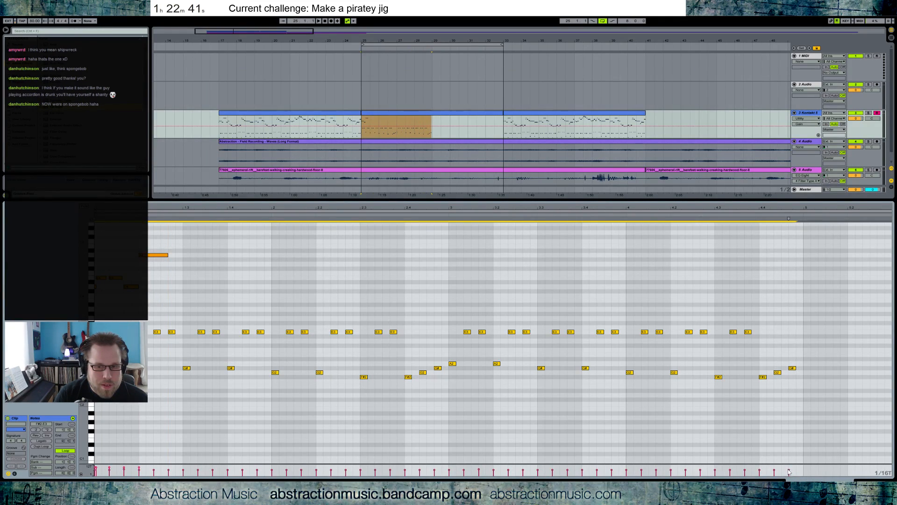
drag(789, 470, 789, 472)
key(space)
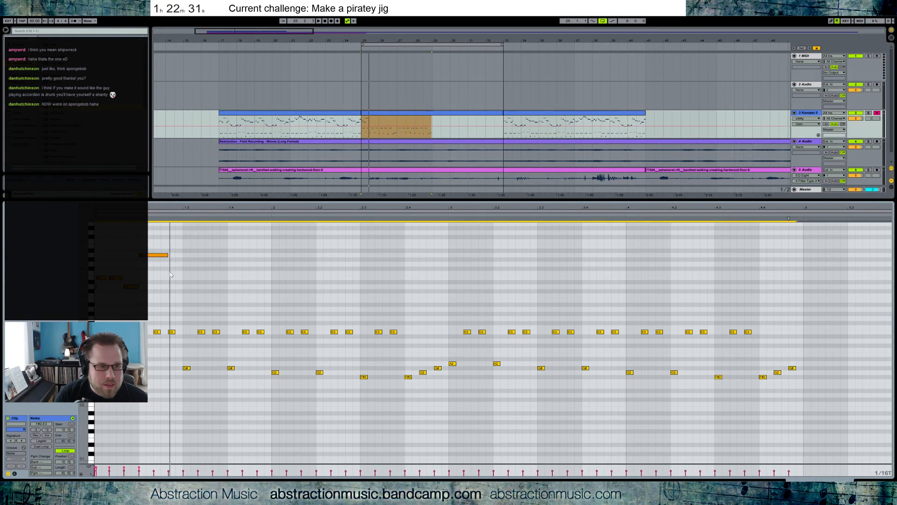
Continue the melody after the long A4 with descending notes F4, E4, E4, D4 and C4, and play it back.
double_click(171, 274)
double_click(187, 278)
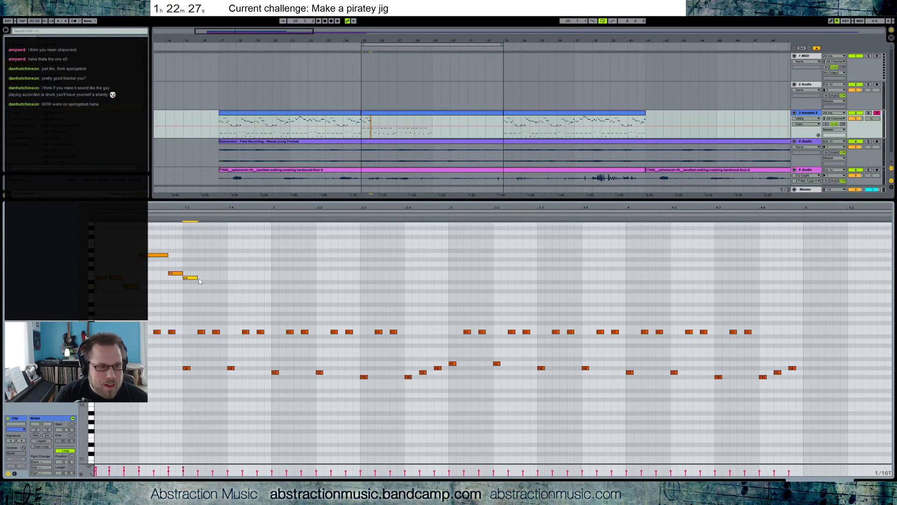
drag(201, 279, 198, 278)
double_click(199, 278)
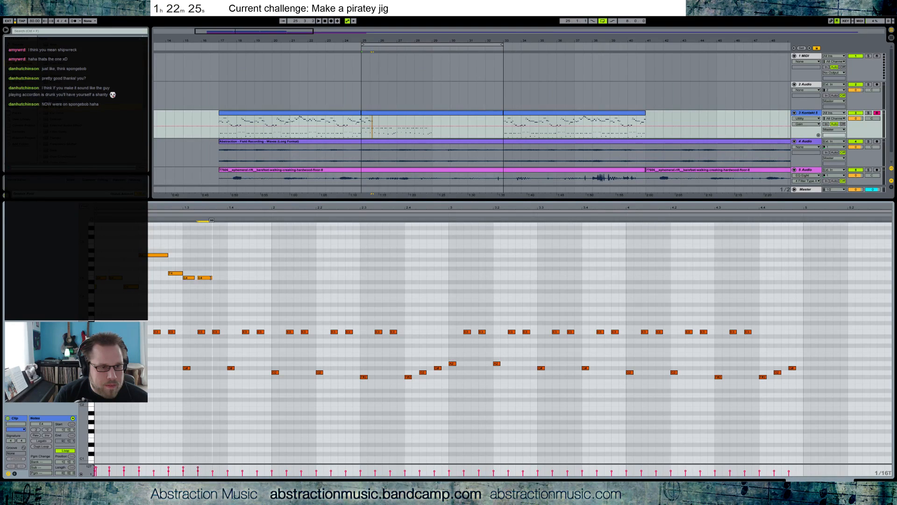
double_click(215, 286)
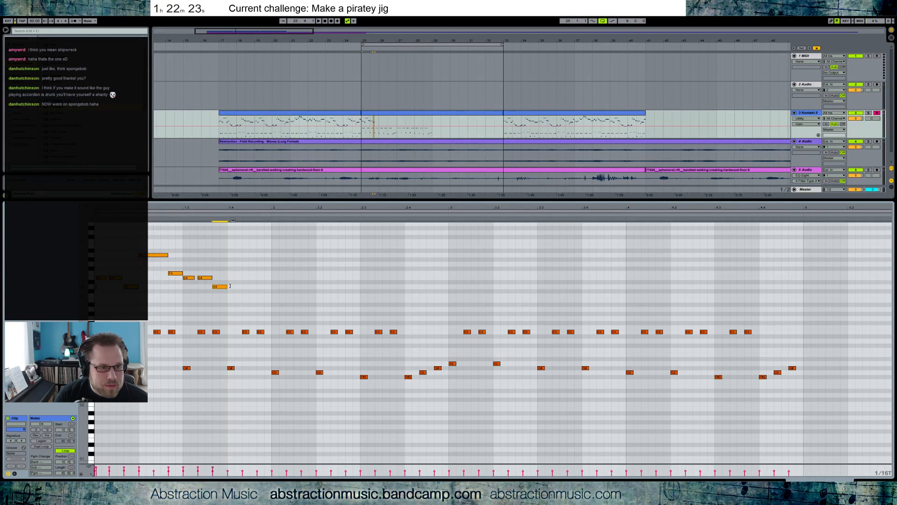
double_click(229, 295)
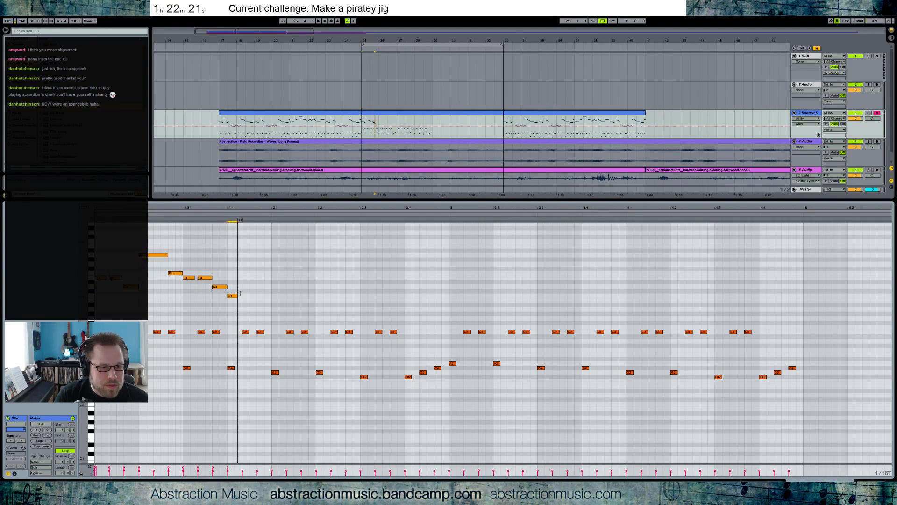
key(space)
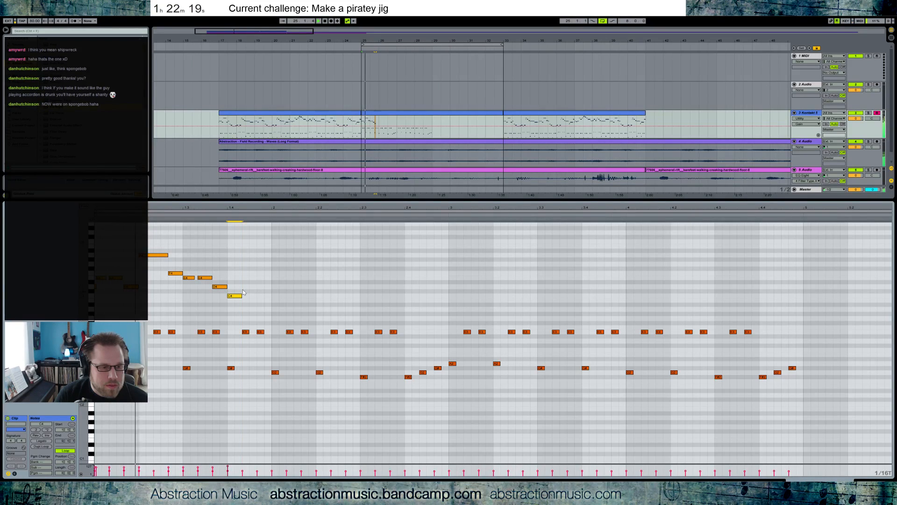
key(space)
Lengthen the C4, add a short B3 after it, and place a longer G4 at the start of bar 2.
drag(242, 295, 271, 300)
double_click(259, 300)
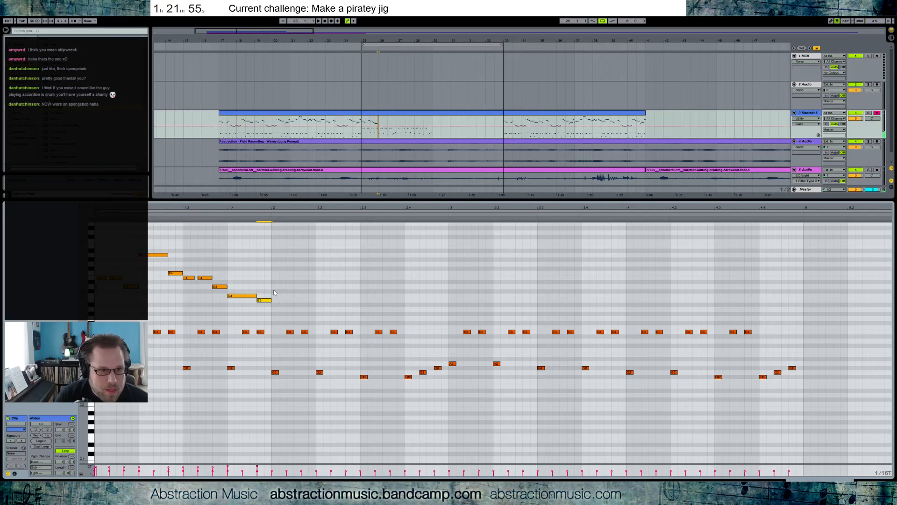
drag(260, 204, 260, 301)
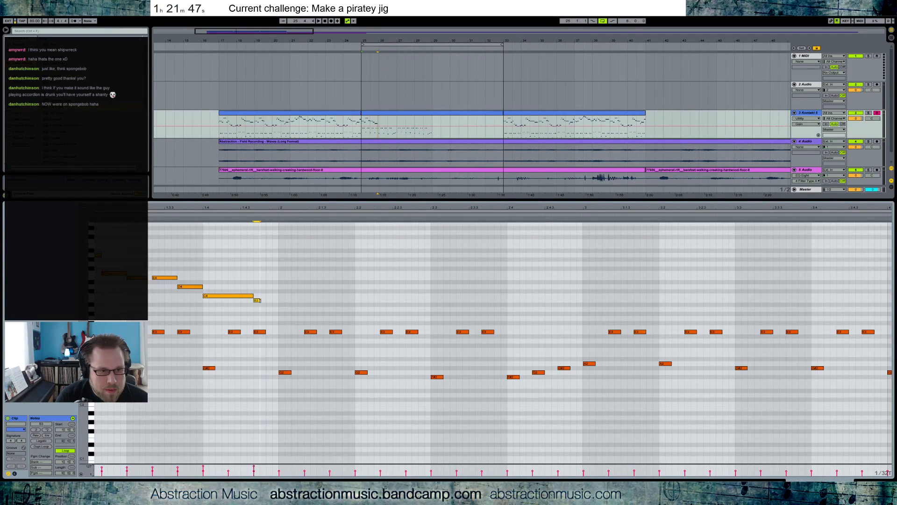
double_click(281, 264)
drag(285, 264, 304, 265)
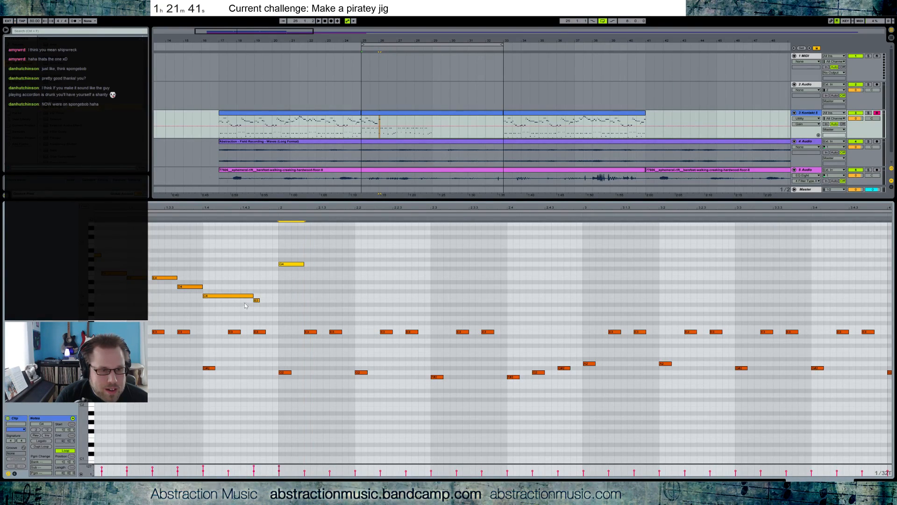
Fill the gap between the B3 and G4 with short rising notes D4, E4 and F4, and play the run.
double_click(262, 286)
double_click(269, 278)
click(276, 272)
double_click(276, 273)
click(196, 214)
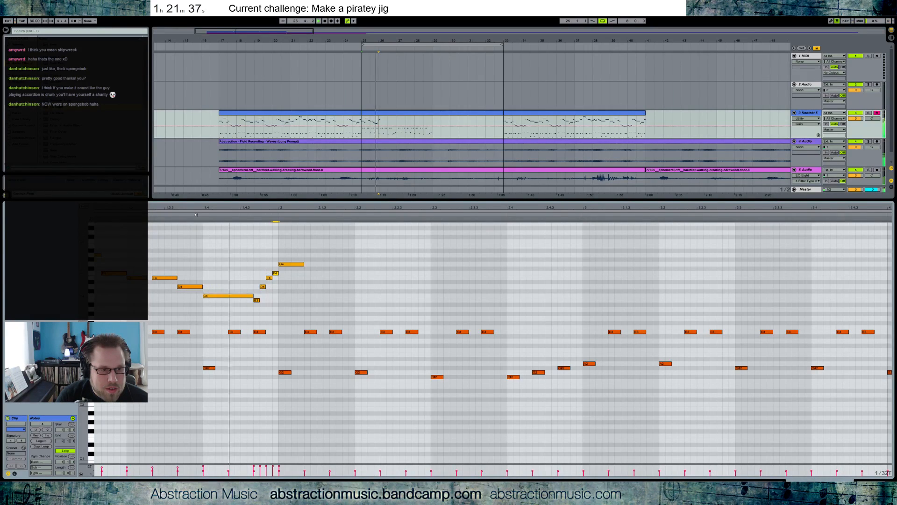
Stretch the B3 to F4 run to start earlier and end at bar 2, shorten the C4 to fit, and play it.
drag(254, 268, 277, 308)
drag(273, 219, 293, 220)
key(Left)
key(Left)
key(Left)
drag(253, 295, 227, 297)
click(199, 215)
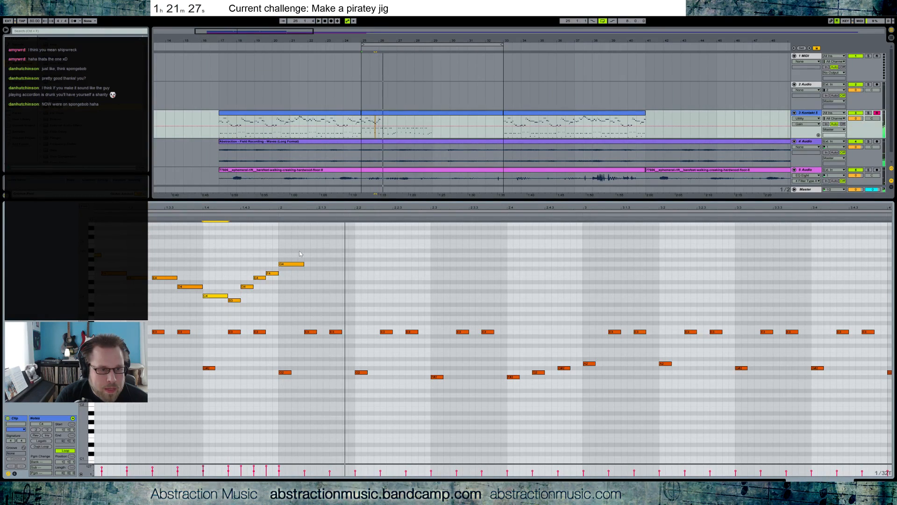
Replay the melody, then lengthen the C4 to reach the D4 and delete the B3 beneath it.
drag(299, 208, 243, 206)
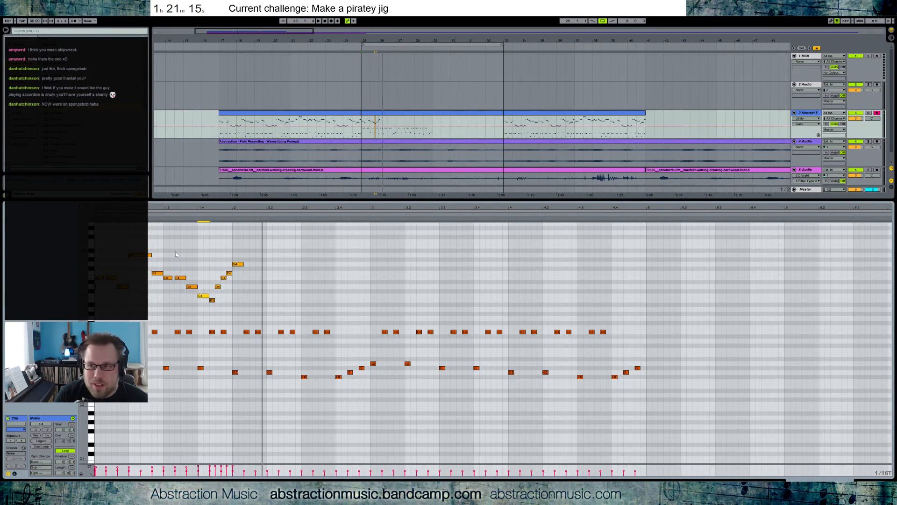
key(space)
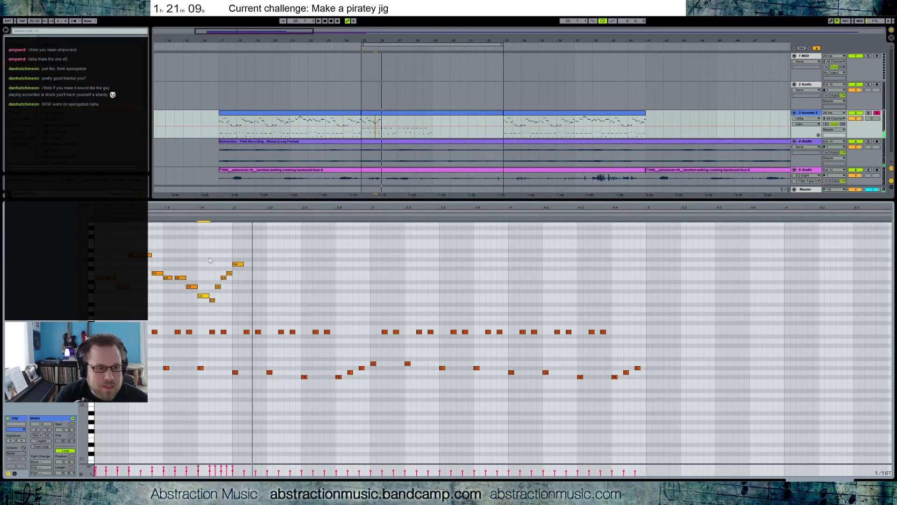
drag(209, 294, 214, 294)
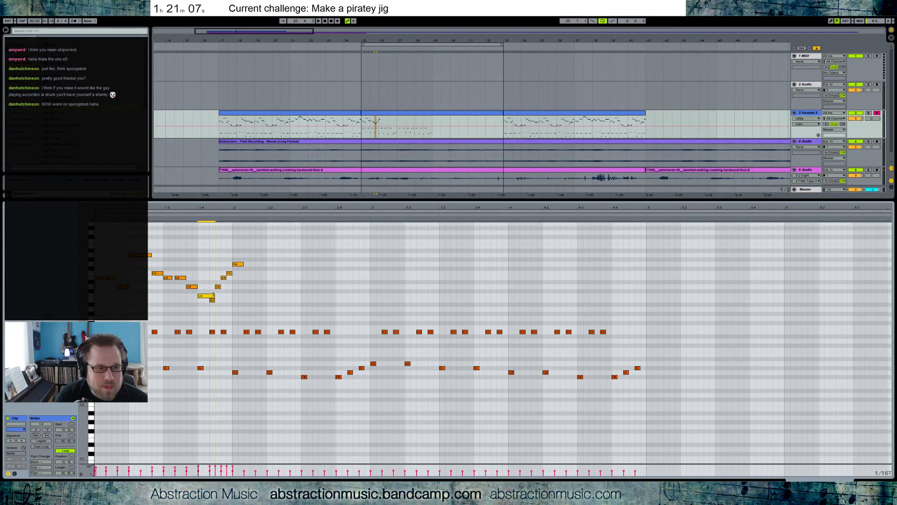
double_click(212, 300)
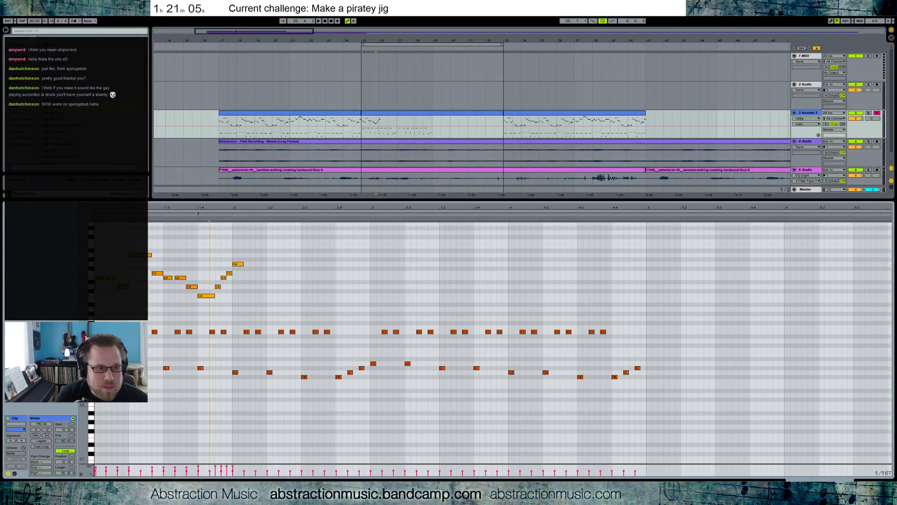
Add melody notes F4, G4 and a double-length A4 after the G4 in bar 2.
click(245, 273)
double_click(245, 273)
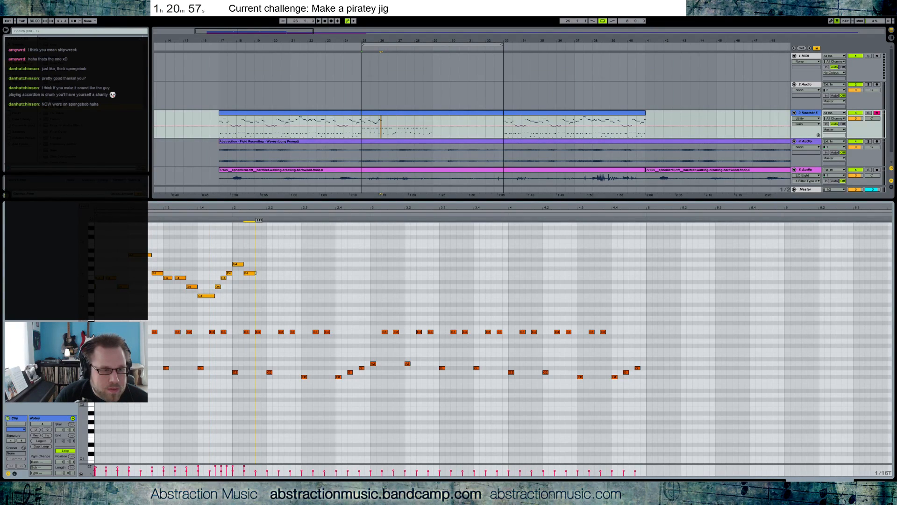
double_click(258, 264)
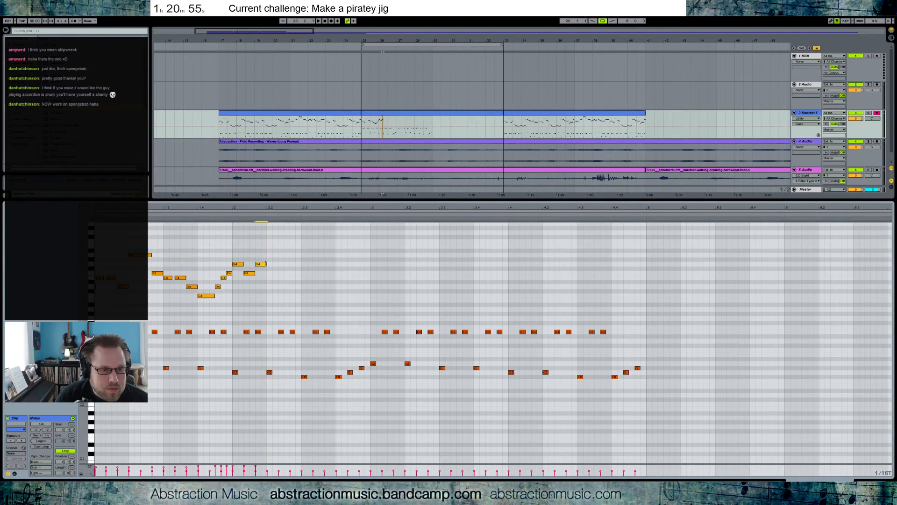
double_click(270, 254)
drag(278, 255, 290, 257)
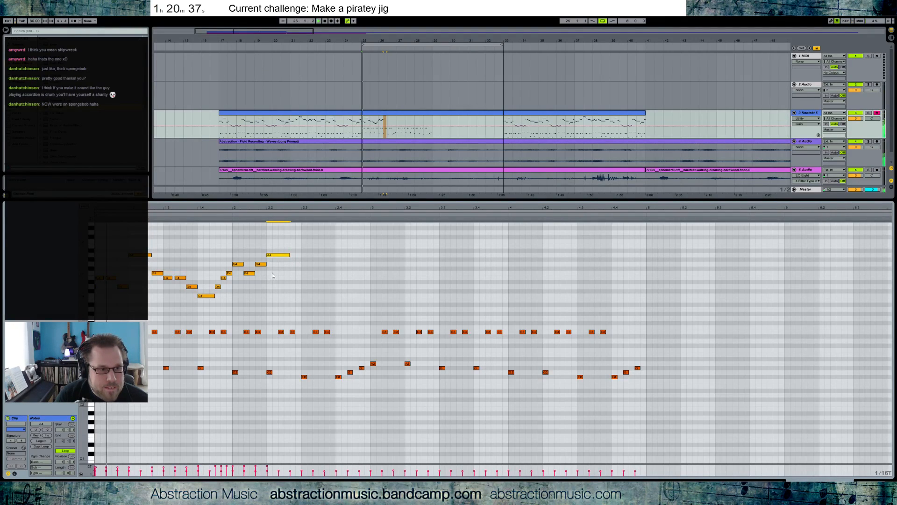
Play the song from the first Kontakt clip while adjusting the volume and panning of the creaking-floor audio track.
click(220, 122)
key(space)
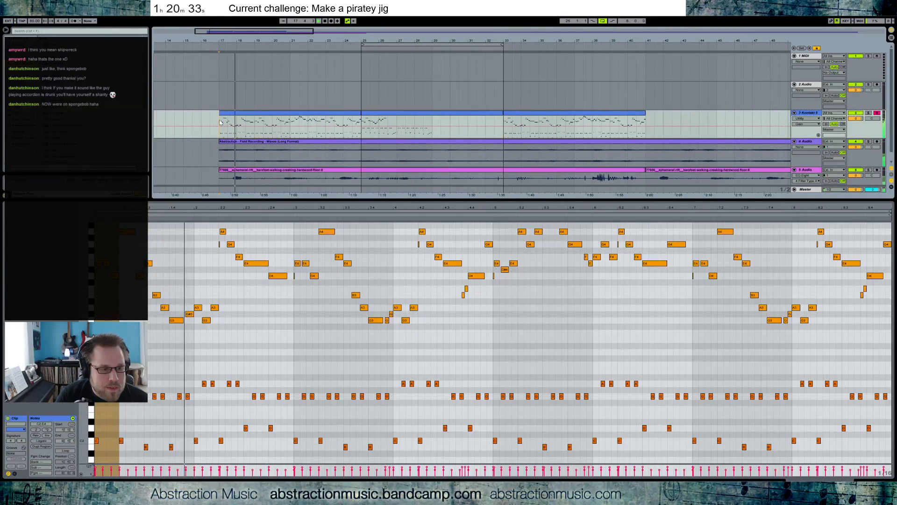
click(273, 173)
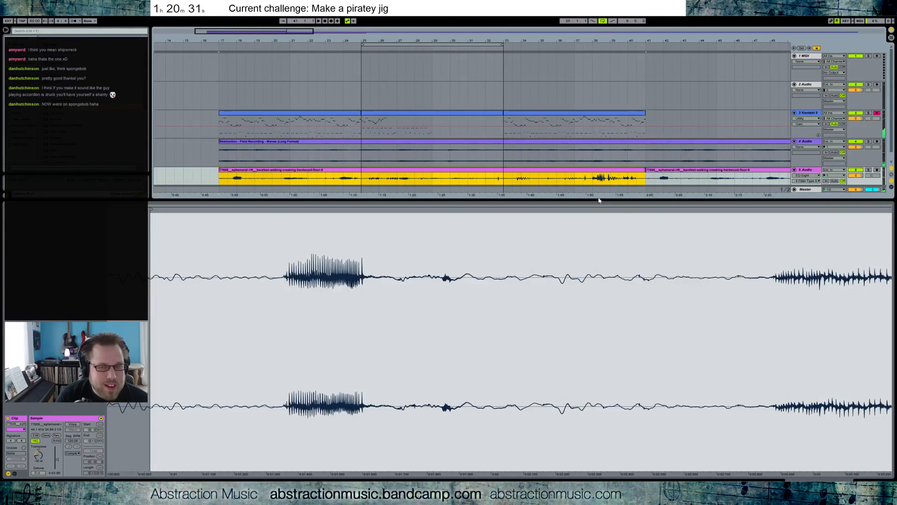
click(858, 177)
key(space)
drag(872, 175, 872, 168)
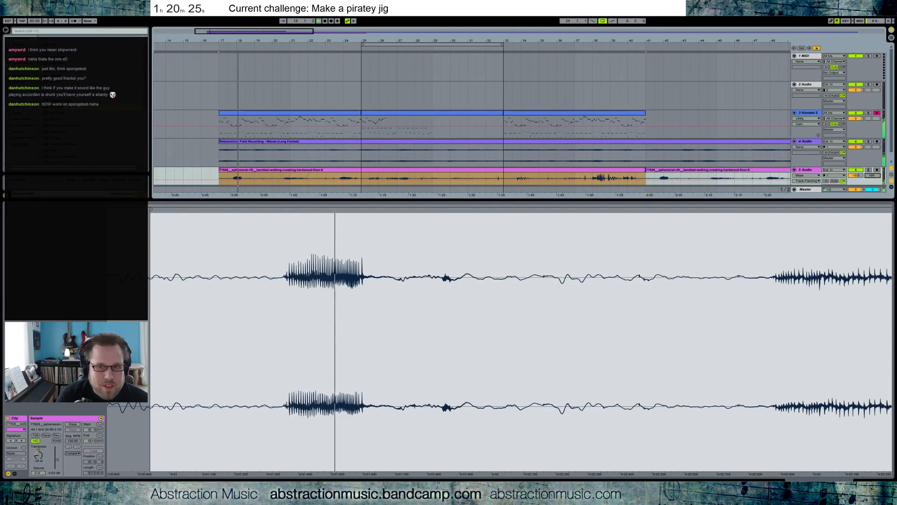
drag(856, 175, 873, 173)
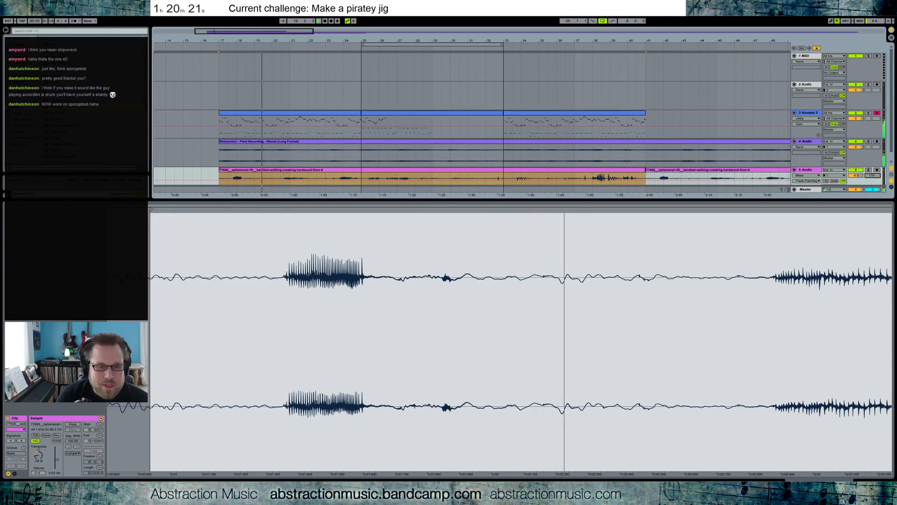
click(286, 114)
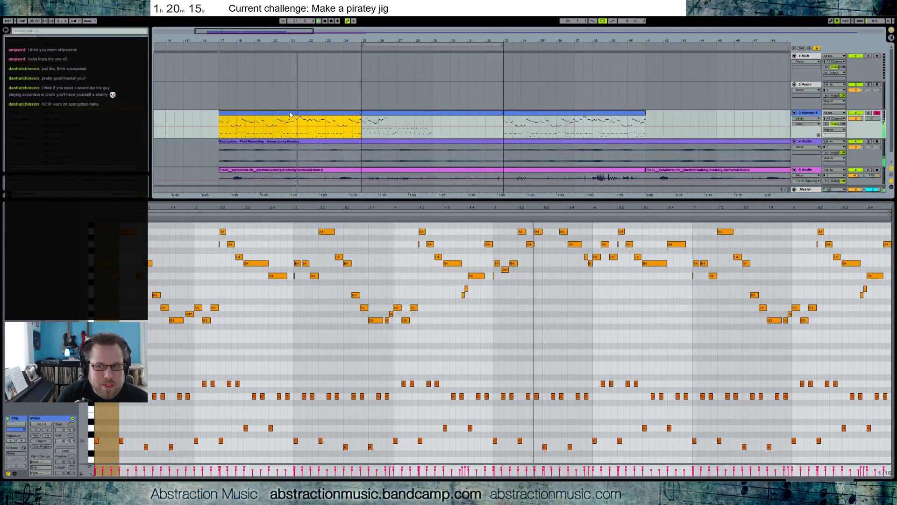
Examine the pitch range of the melody and accompaniment in the first Kontakt clip while the song plays.
scroll(340, 249, up, 2)
scroll(334, 245, up, 2)
click(350, 249)
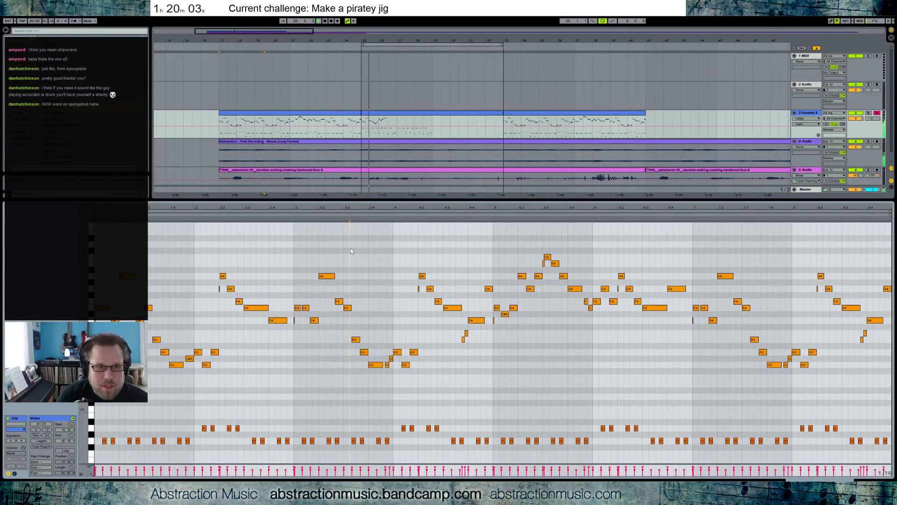
key(space)
Lower all accompaniment notes in the middle Kontakt clip by one octave and play the section.
click(393, 114)
drag(719, 315, 50, 429)
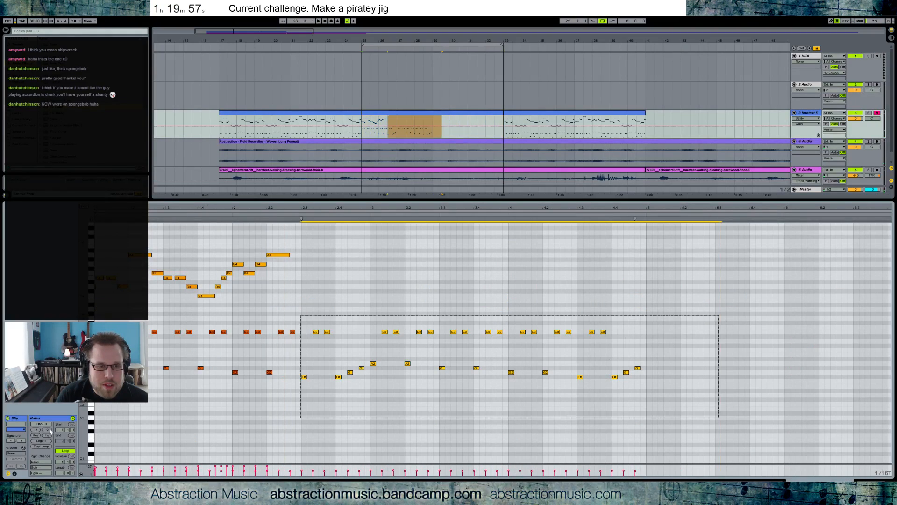
key(shift+Down)
key(space)
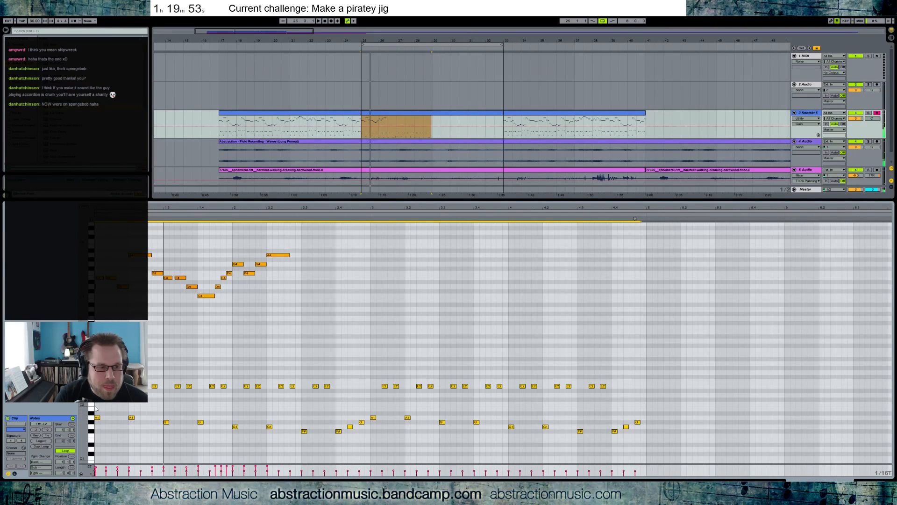
Raise only the middle clip's bass notes by one octave, and play the end of the first clip into it for comparison.
drag(96, 409, 667, 440)
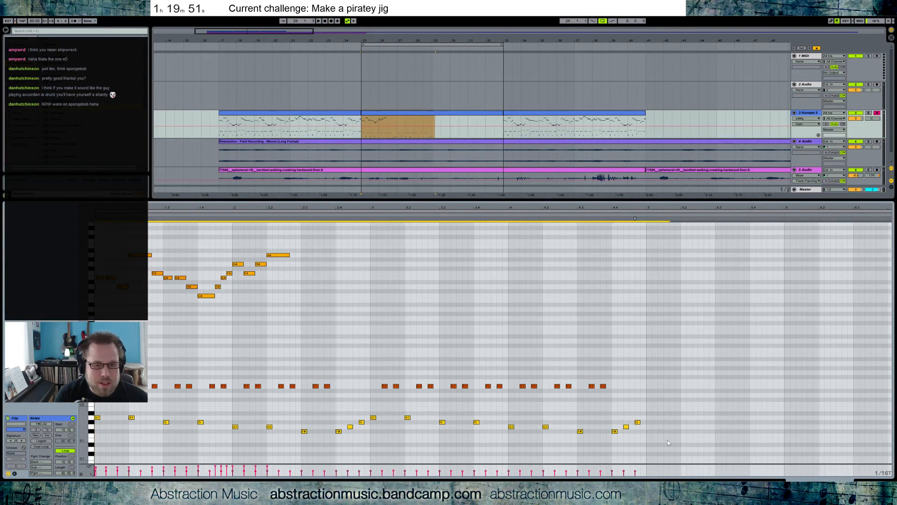
key(shift+Up)
key(space)
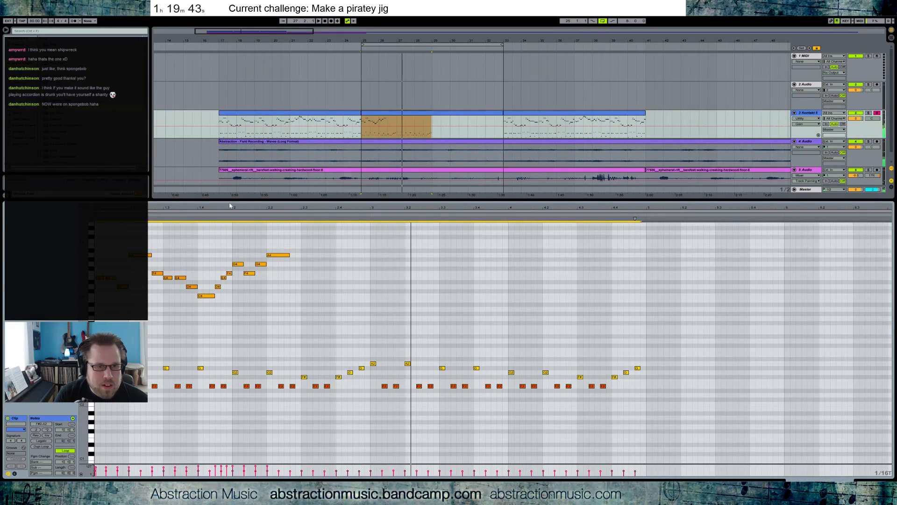
click(344, 137)
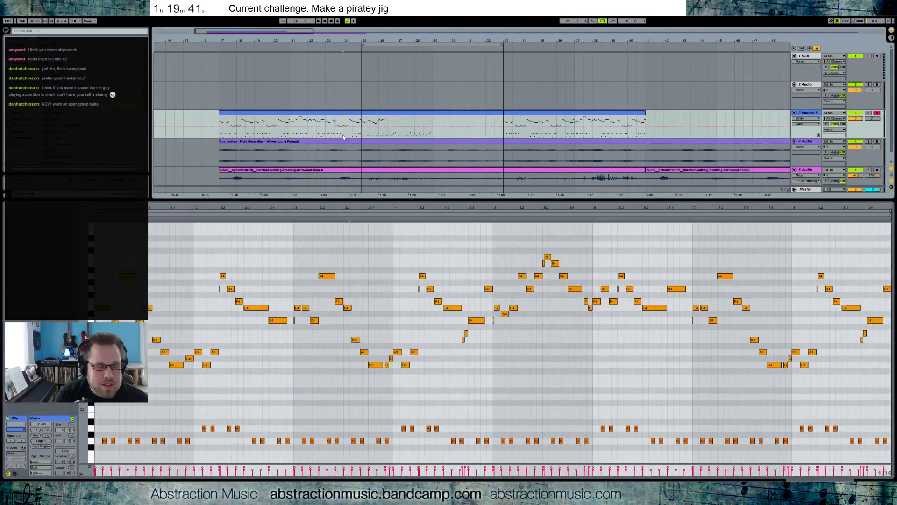
scroll(353, 282, down, 5)
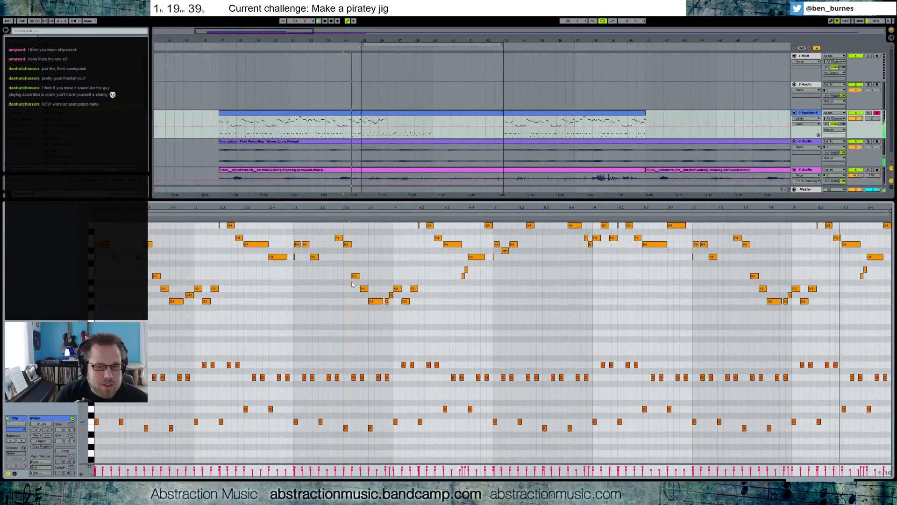
scroll(105, 234, up, 3)
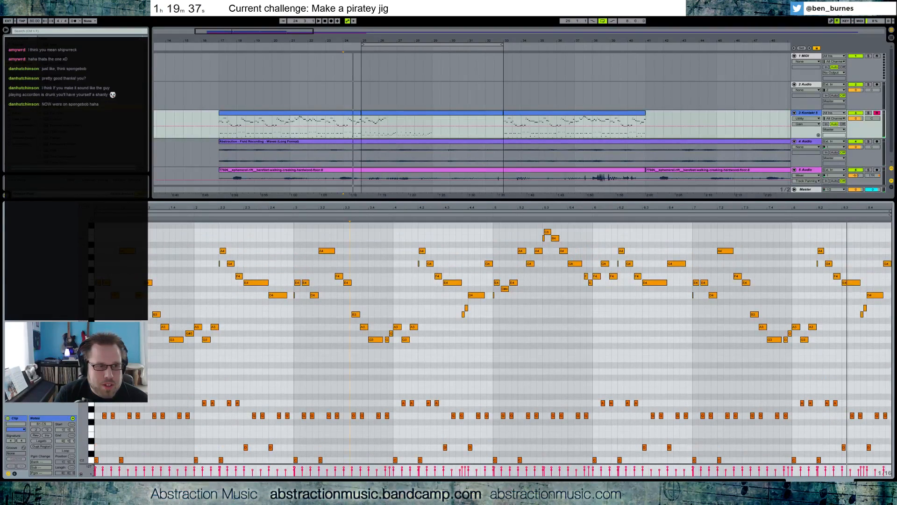
Deactivate the melody notes in the first and middle Kontakt clips and play the accompaniment alone across their boundary.
click(323, 116)
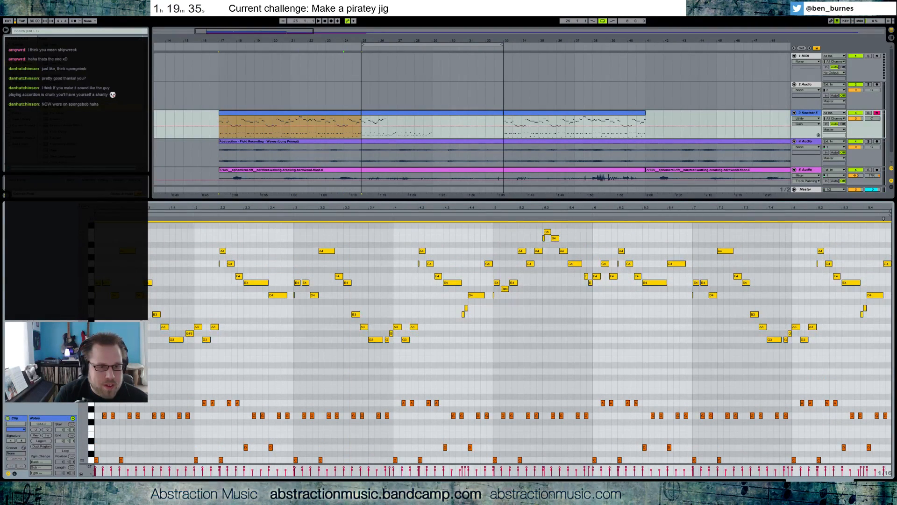
click(388, 115)
key(space)
drag(324, 324, 96, 245)
key(0)
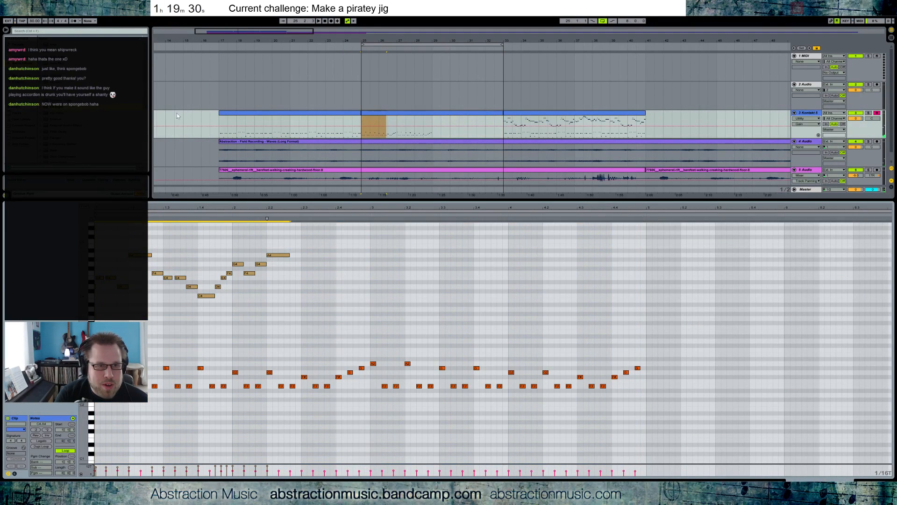
click(344, 118)
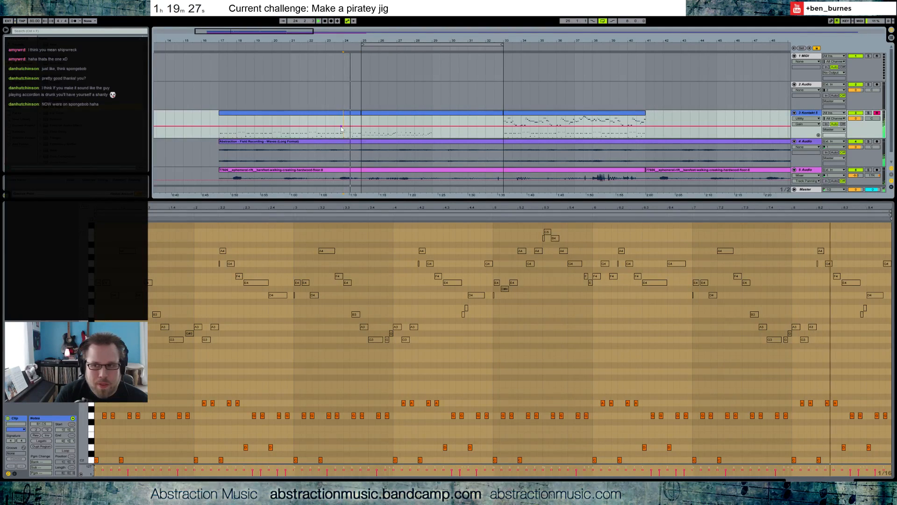
click(380, 114)
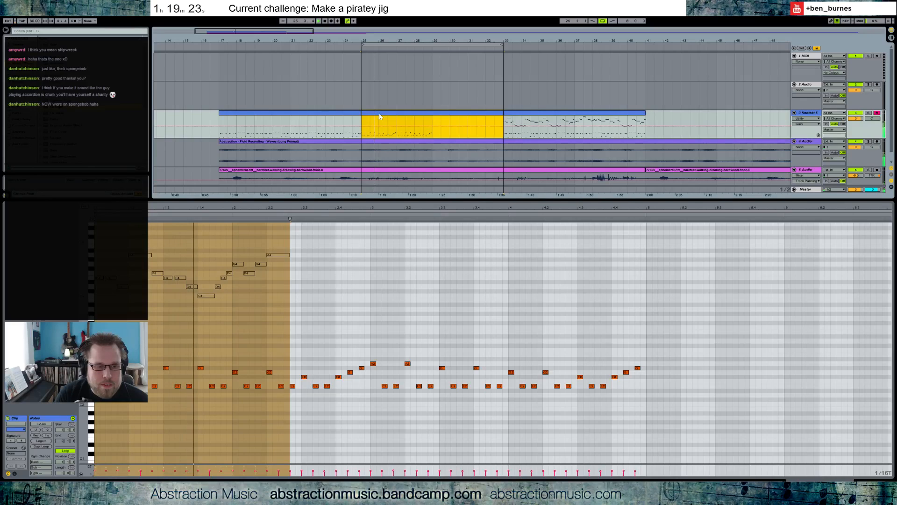
Reactivate the melody notes in the middle and first Kontakt clips and play the middle section.
drag(315, 238, 147, 323)
click(277, 114)
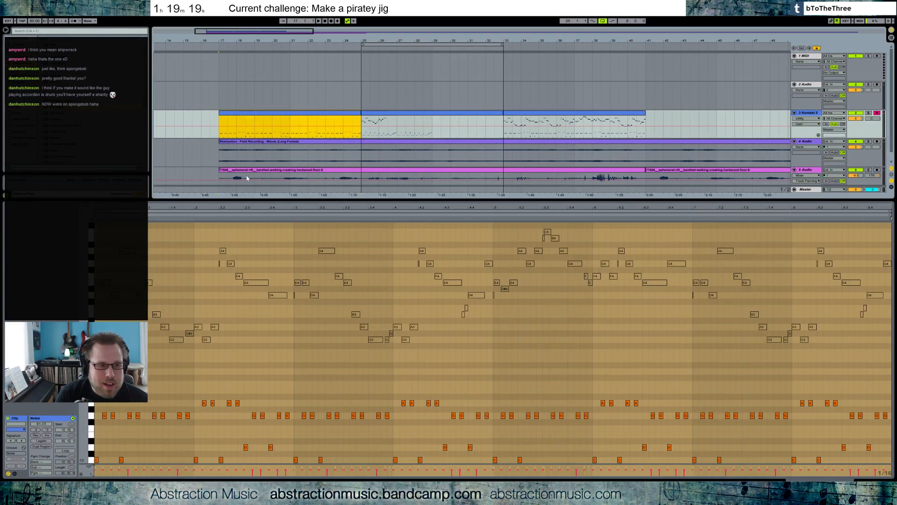
key(ctrl+a)
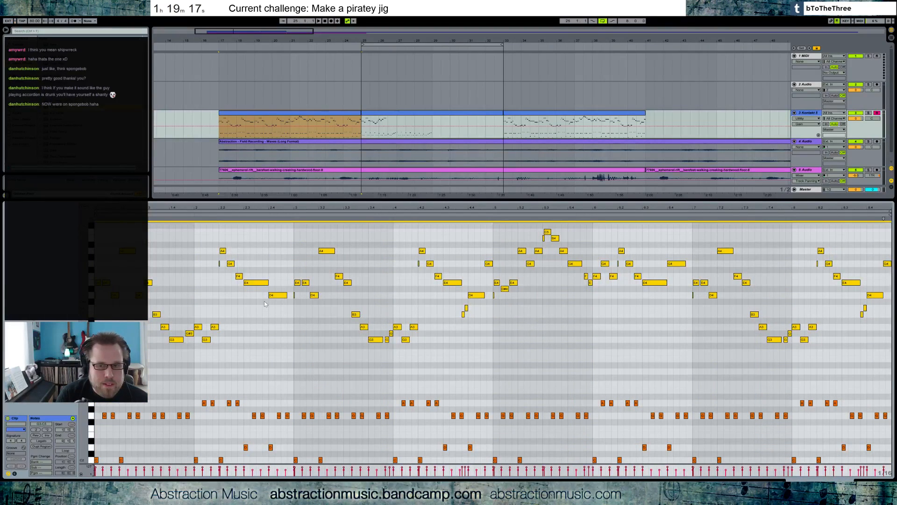
scroll(277, 290, up, 1)
scroll(299, 277, down, 3)
click(368, 114)
key(space)
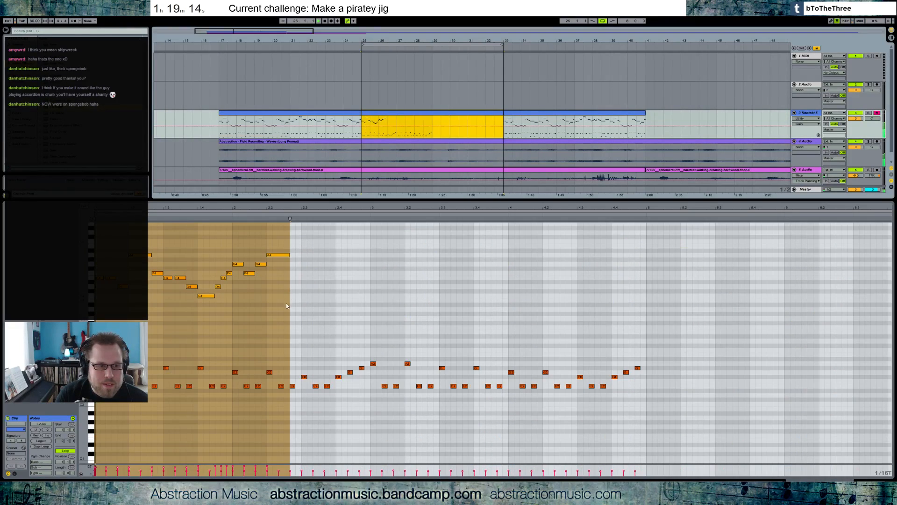
Raise the accompaniment note just before bar 2 of the middle clip by four semitones and play the section.
key(space)
click(224, 387)
key(Up)
key(Up)
key(Up)
key(Up)
key(space)
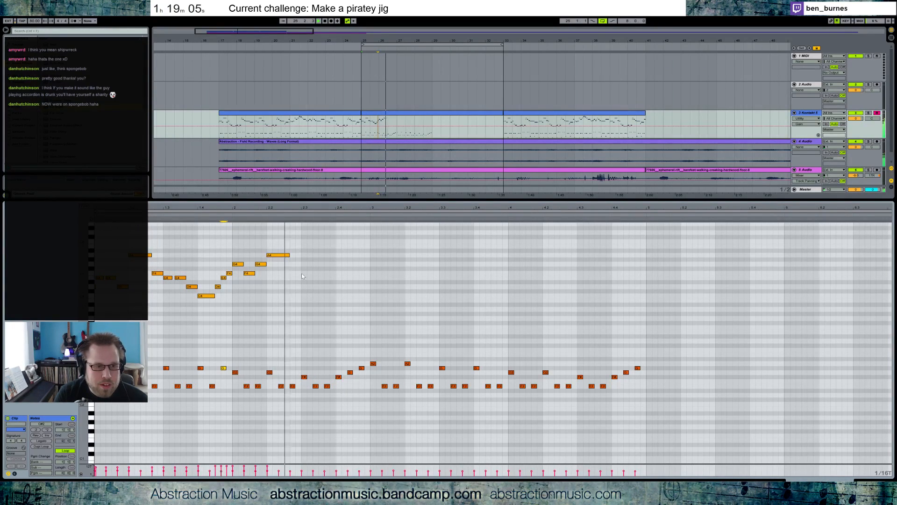
Check the velocities of the melody notes from the low C4 to the A4 in bar 2.
drag(290, 236, 96, 300)
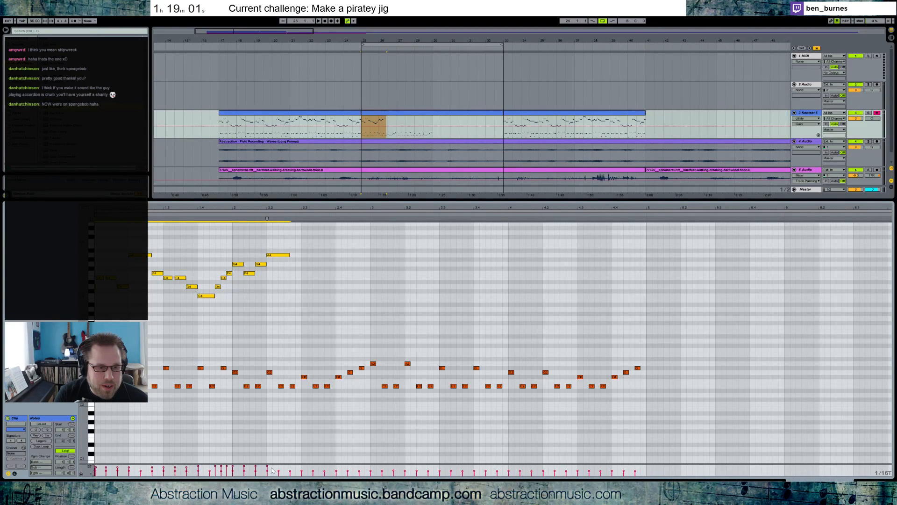
mouse_move(274, 465)
mouse_down()
mouse_move(190, 463)
mouse_move(199, 469)
mouse_up()
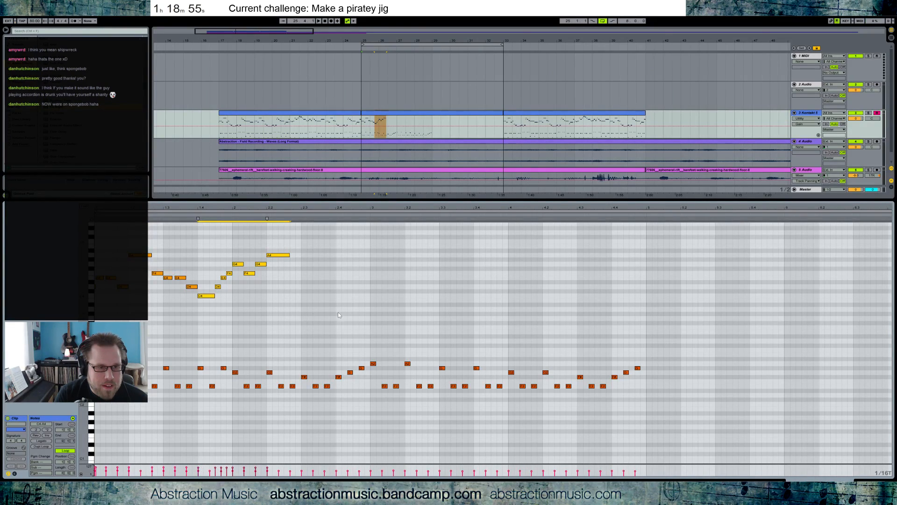
click(336, 312)
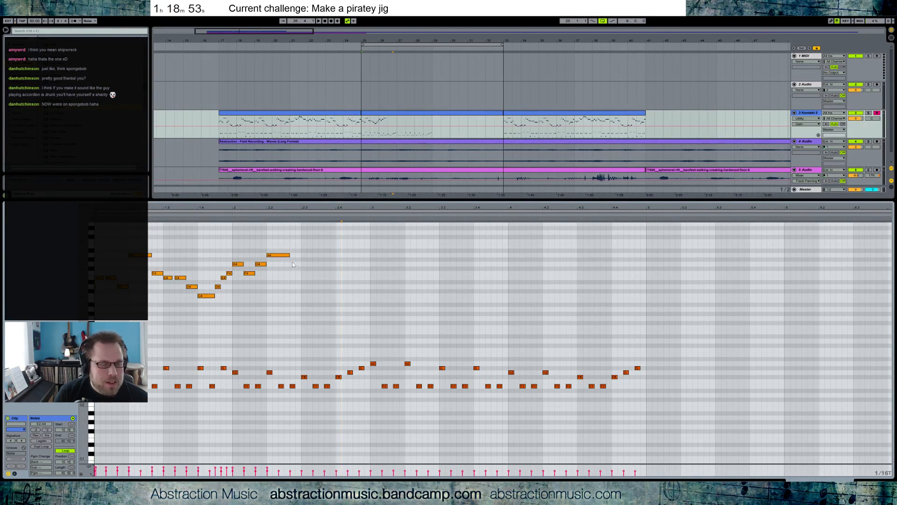
Shorten the A4 in bar 2 and continue the melody after it with G4, F#4 and E4.
drag(290, 255, 283, 255)
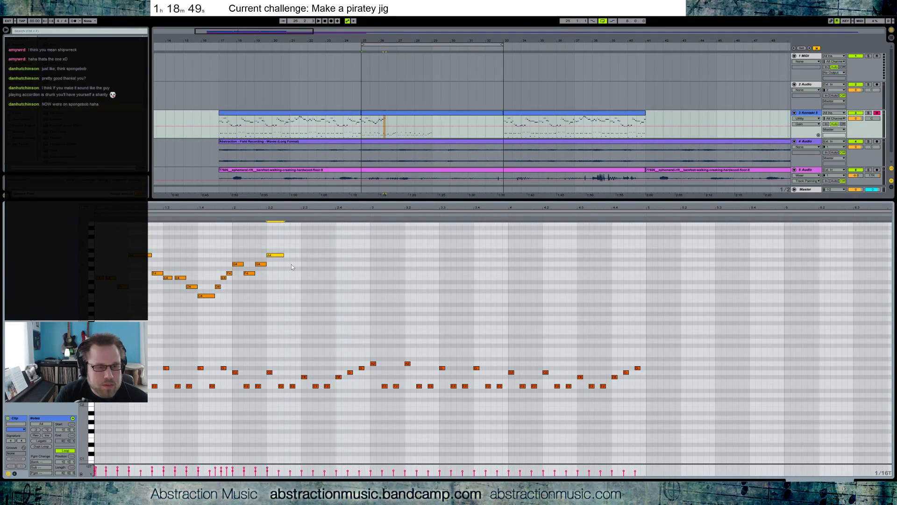
double_click(291, 264)
double_click(303, 273)
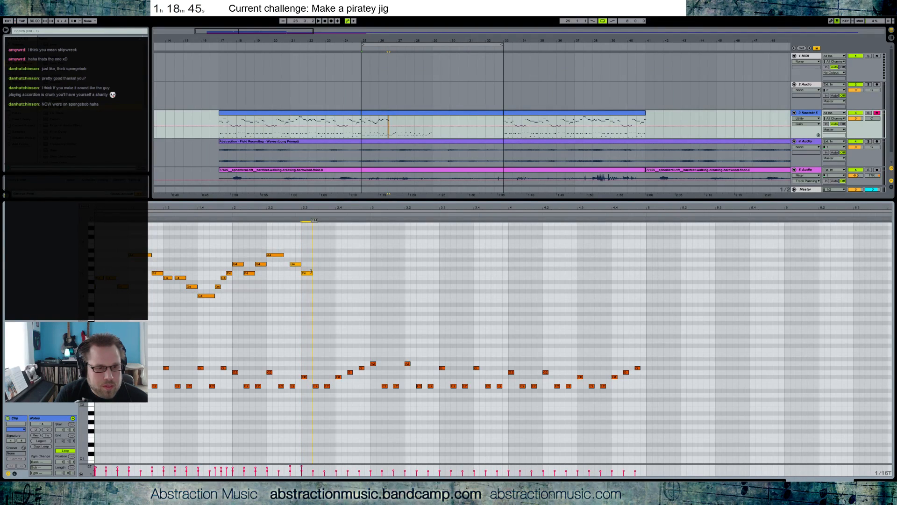
key(Up)
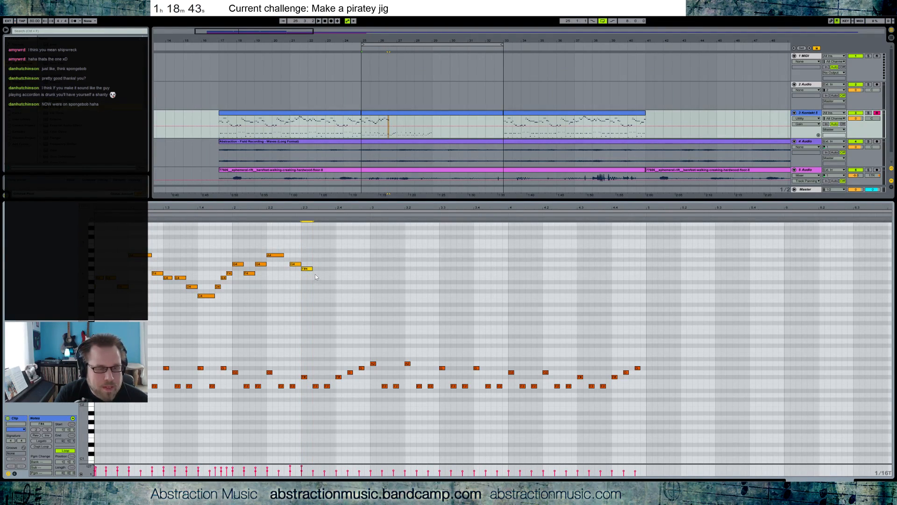
double_click(316, 278)
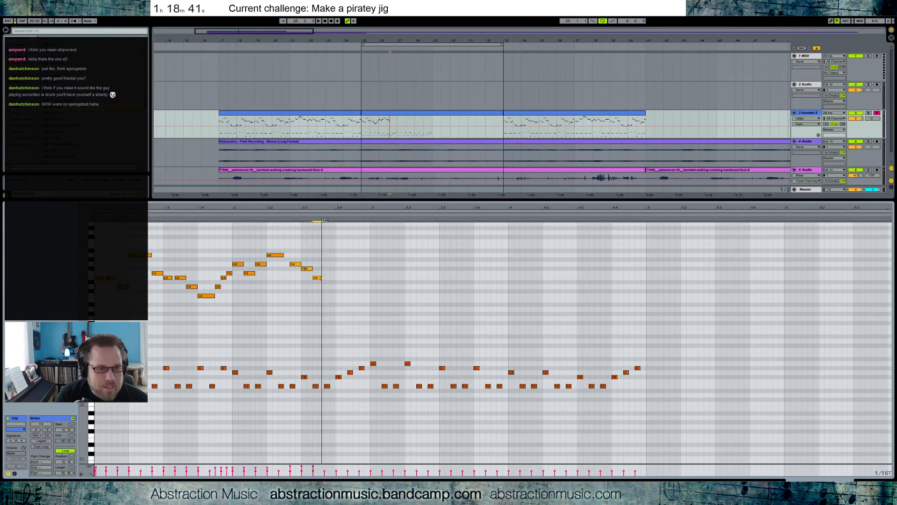
Add melody notes D4, E4, F#4 and D4 leading up to bar 3 and play the phrase.
double_click(327, 286)
double_click(342, 278)
double_click(352, 268)
double_click(364, 286)
key(Up)
key(Up)
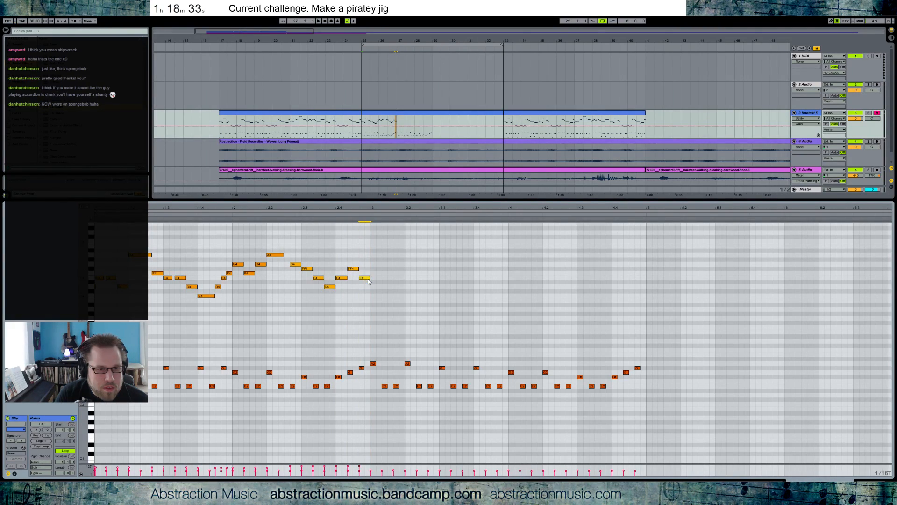
key(Down)
key(Down)
key(Down)
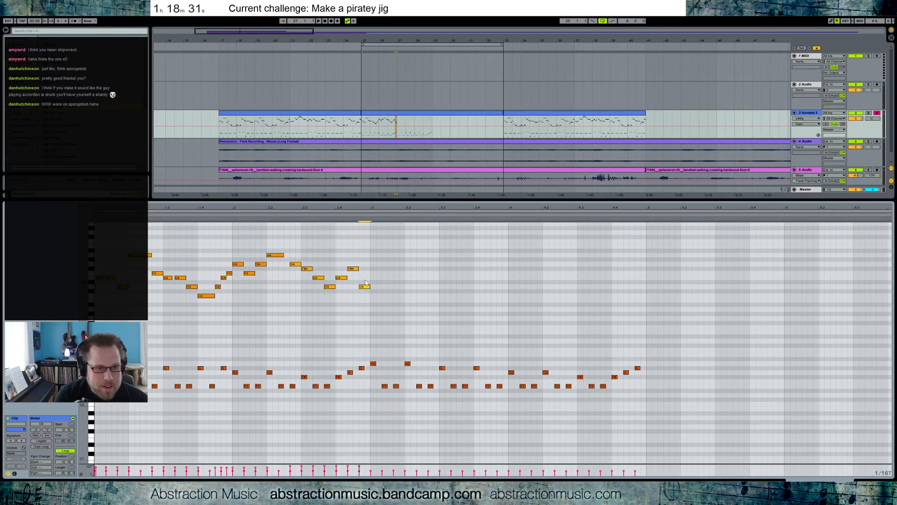
key(space)
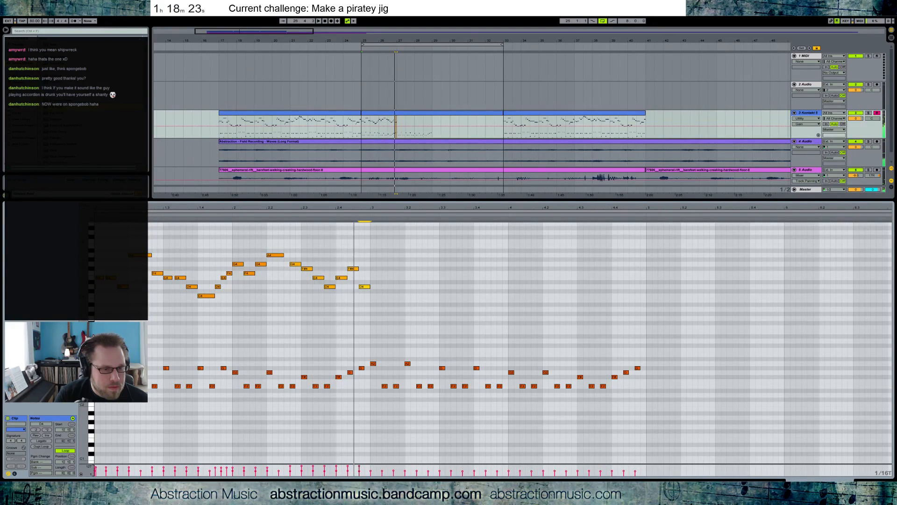
Check the velocities of the new melody notes from the G4 to the last D4 and replay the phrase.
drag(284, 470, 360, 468)
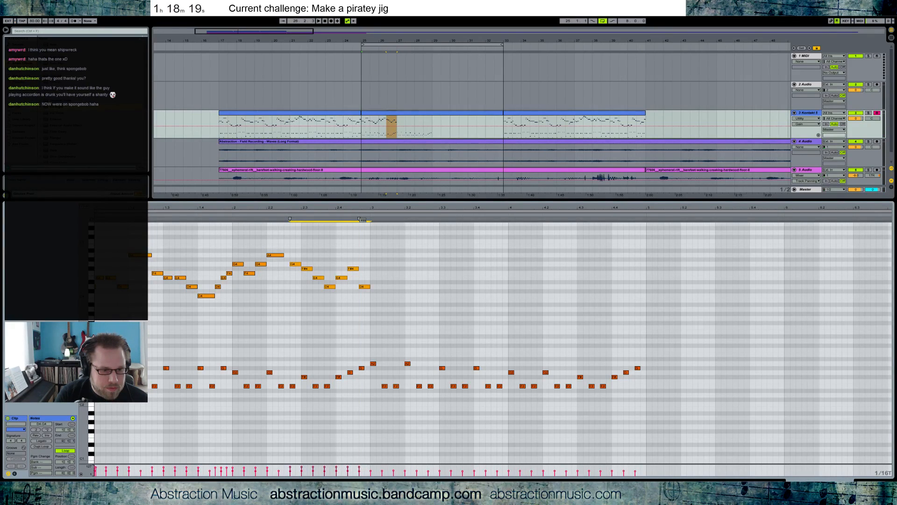
key(ctrl+a)
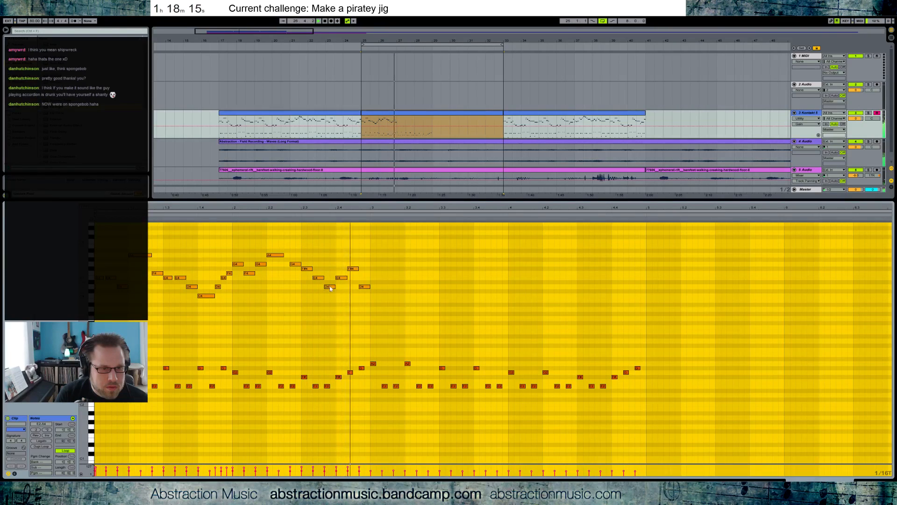
click(344, 290)
key(space)
Replace the E4 and F#4 before the last D4 with a double-length C4 and play the melody.
double_click(338, 296)
drag(357, 296, 359, 296)
drag(340, 265, 350, 280)
key(Delete)
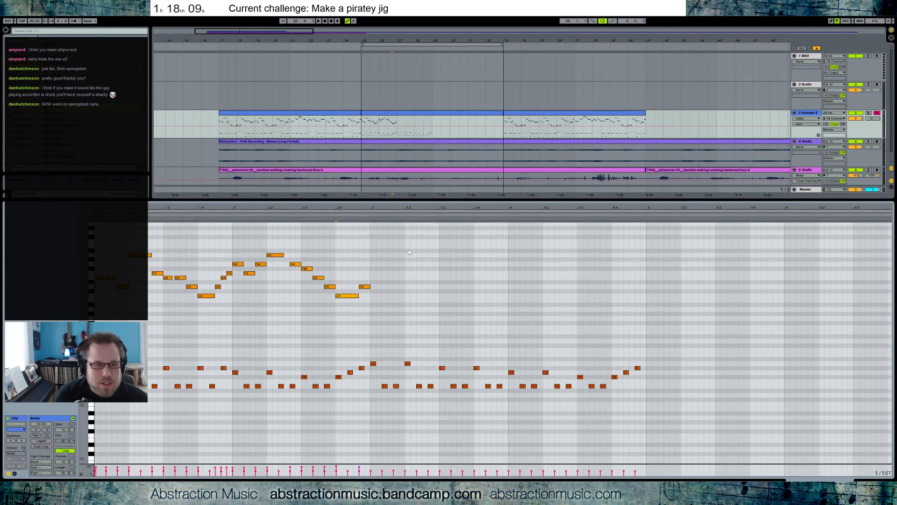
key(space)
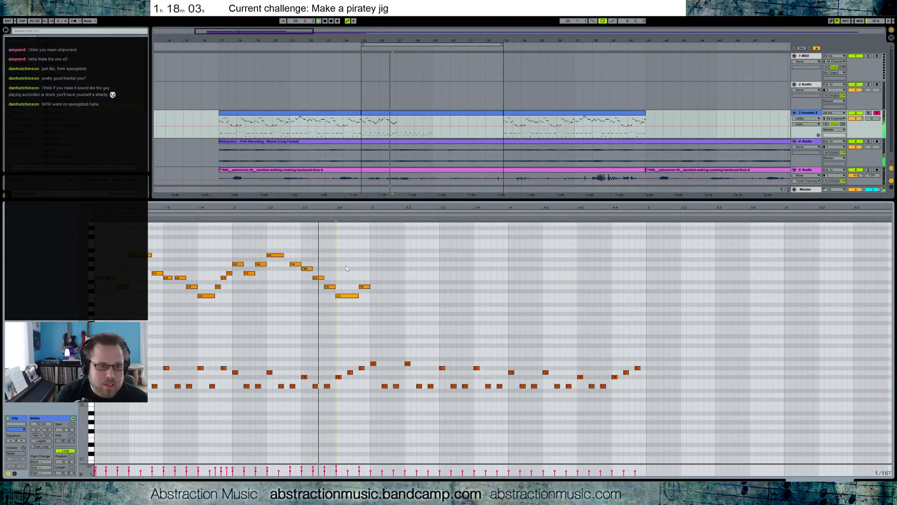
Lengthen the F#4 on the third beat of bar 2 and arrange F#4, E4 and D4 after it.
key(space)
click(347, 296)
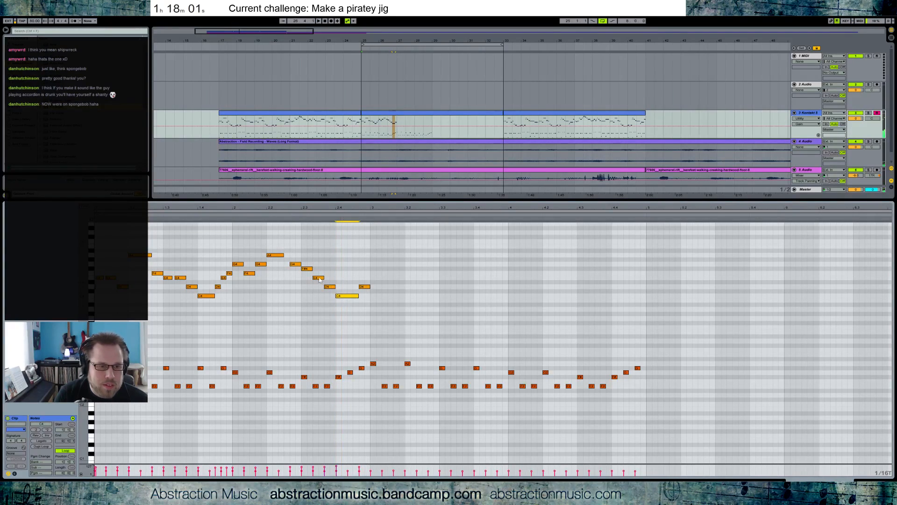
drag(312, 269, 349, 287)
click(361, 287)
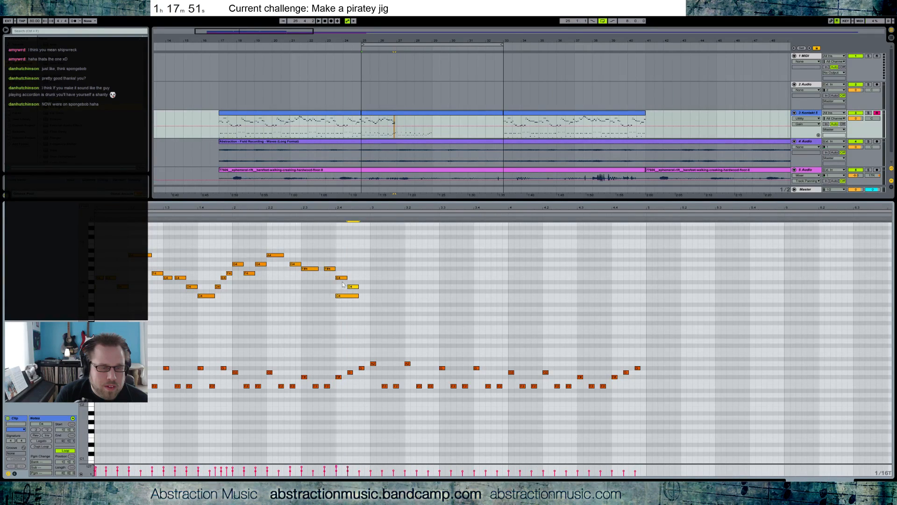
Lower the two notes after the long F#4 to E4 and D4, followed by a double-length C4 ending at bar 3.
drag(332, 271, 332, 279)
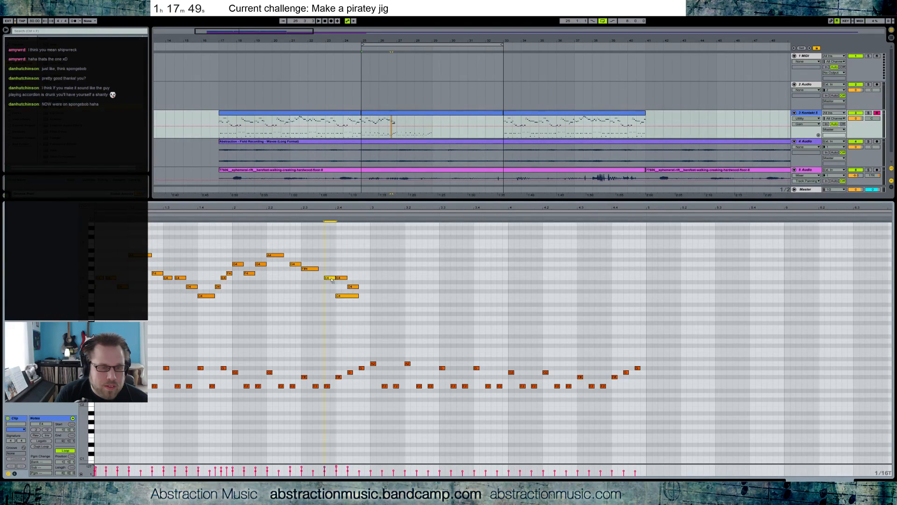
mouse_move(340, 280)
mouse_down()
mouse_move(357, 288)
mouse_move(354, 297)
mouse_move(370, 296)
mouse_move(340, 297)
mouse_up()
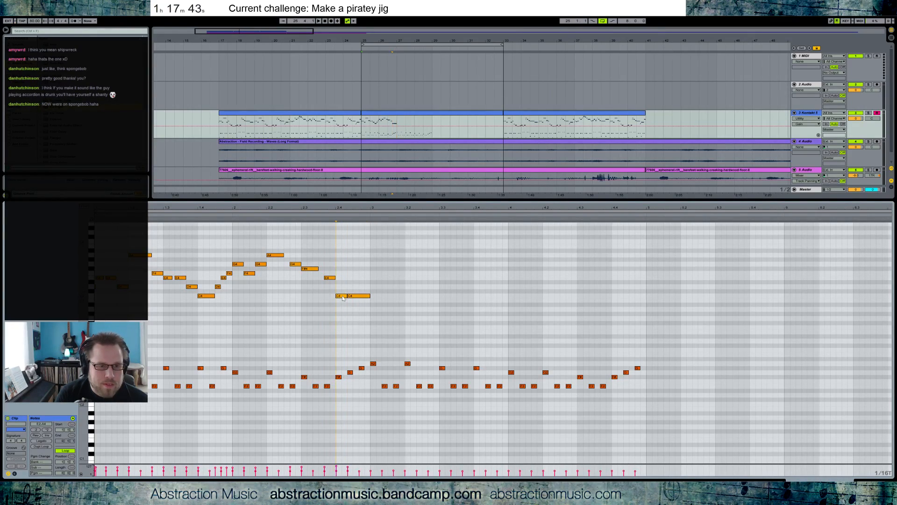
key(ctrl+z)
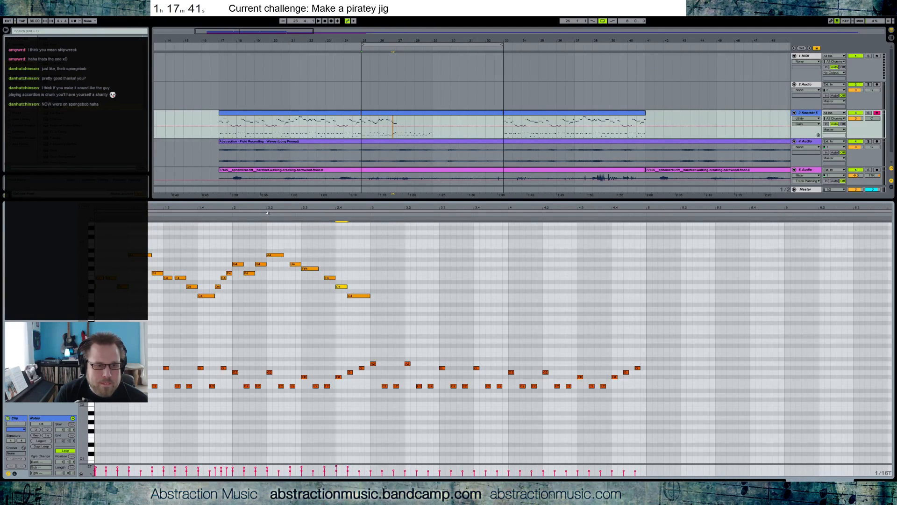
Raise the last three melody notes before bar 3 to F#4, E4 and a double-length D4, and play the phrase.
click(265, 213)
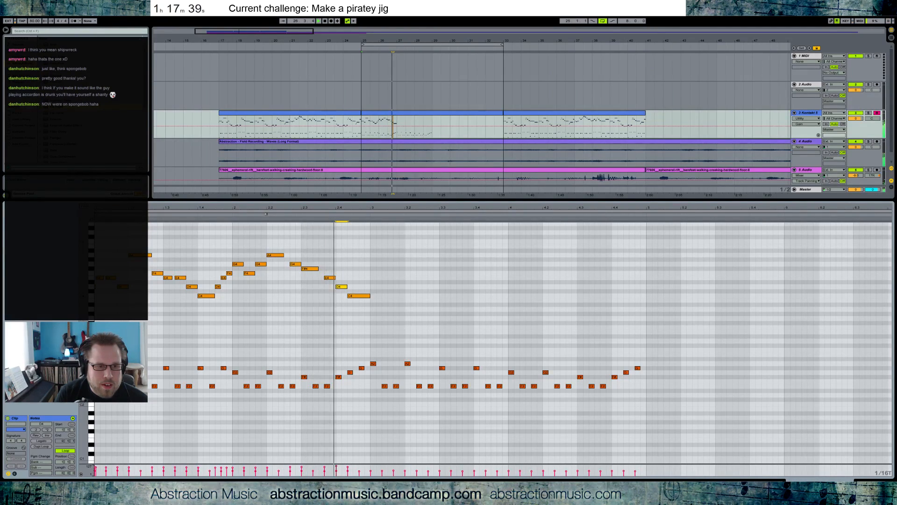
drag(329, 277, 370, 286)
click(360, 296)
key(Delete)
click(373, 286)
double_click(338, 276)
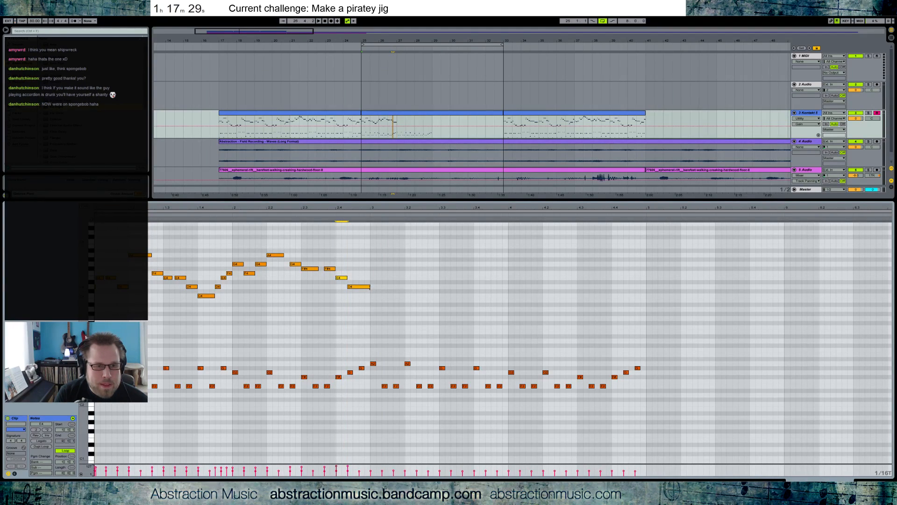
key(space)
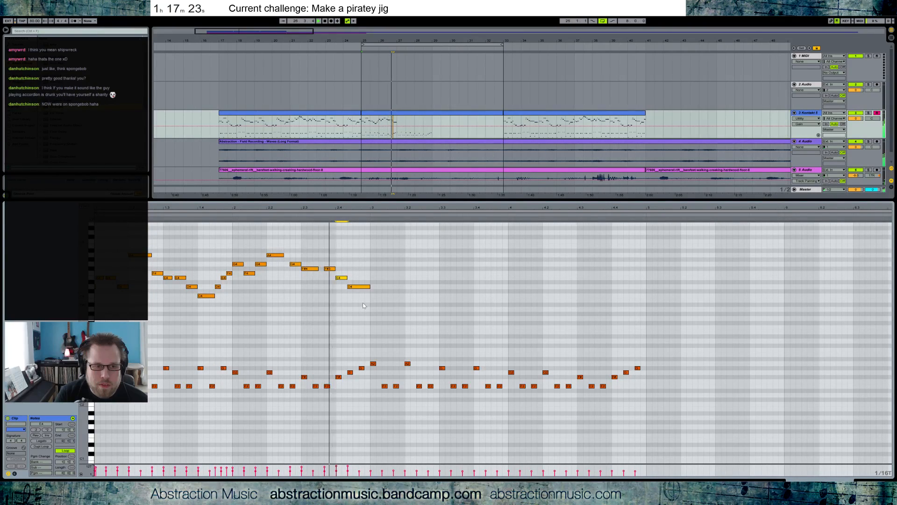
Delete the short F#4 before the closing E4, shift the E4 and D4 one grid step earlier, and replay the ending.
key(space)
click(329, 269)
key(Delete)
drag(364, 299, 315, 228)
key(Left)
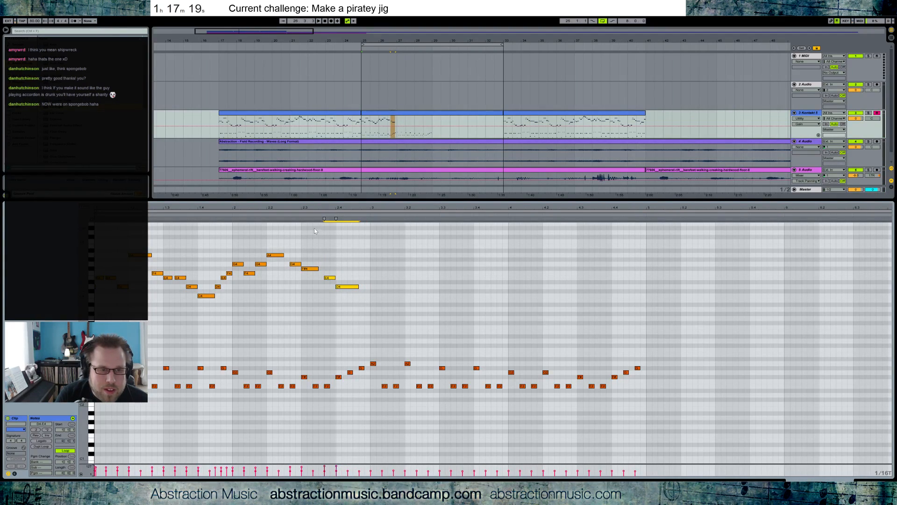
key(space)
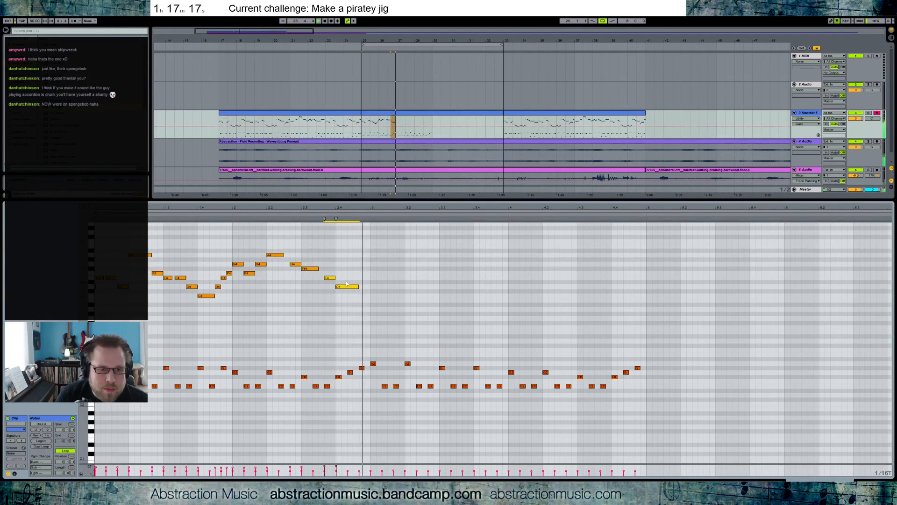
key(space)
click(363, 271)
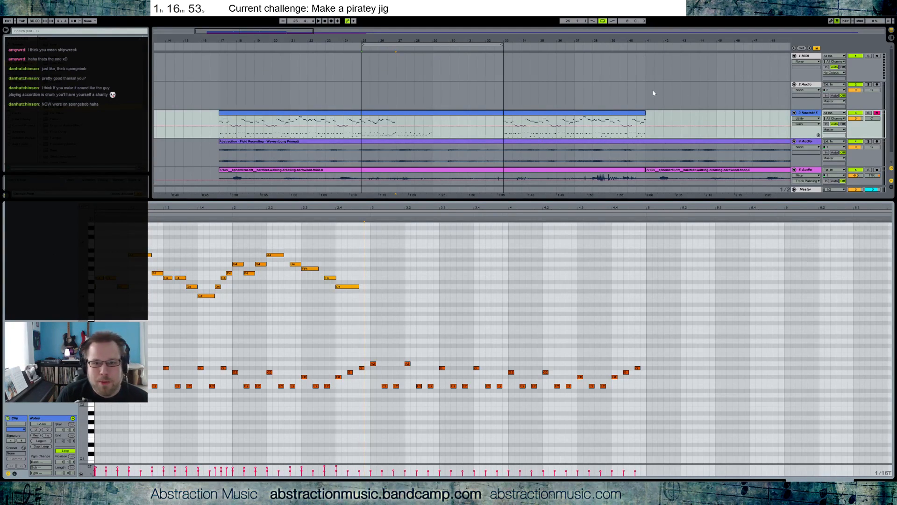
Add an audio track below the Kontakt 5 track, arm it and record a take starting just before bar 17.
click(805, 115)
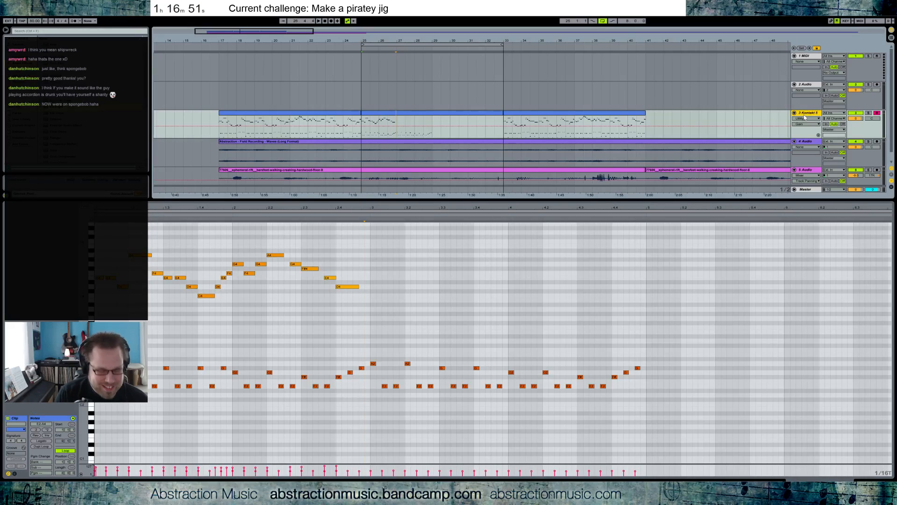
key(ctrl+t)
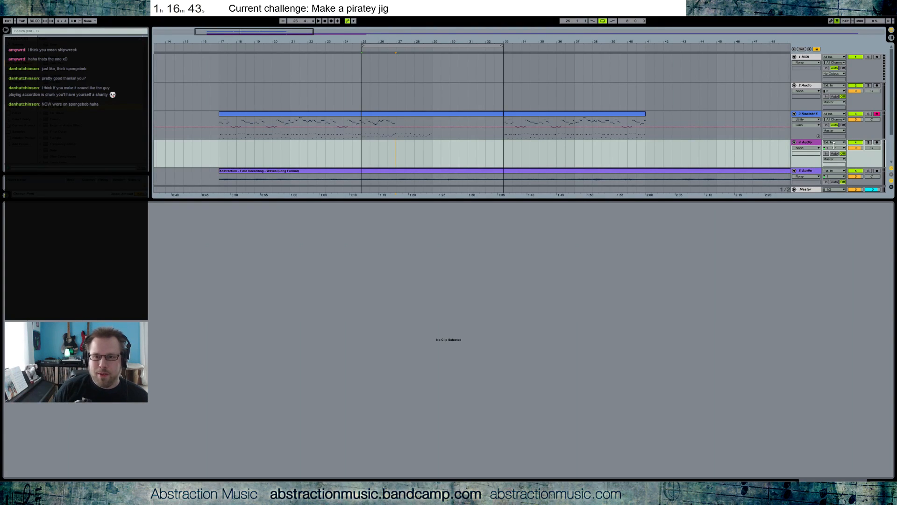
click(209, 149)
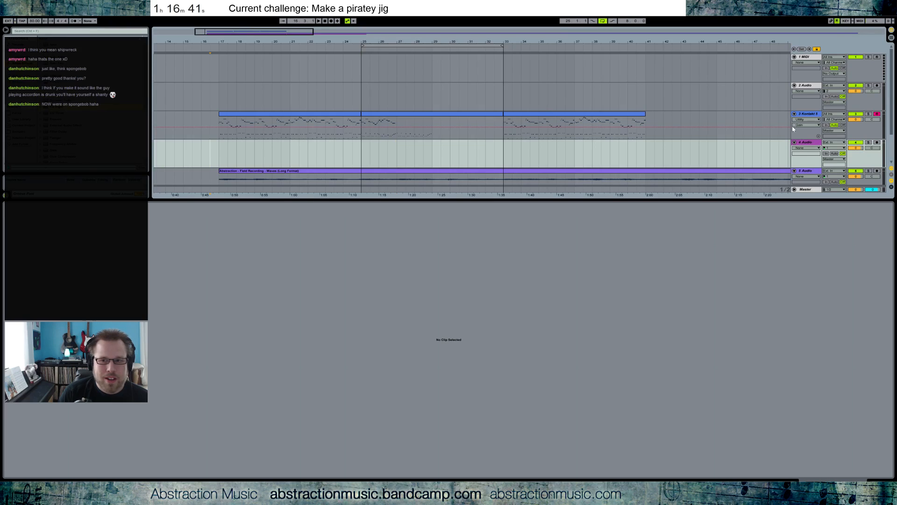
click(834, 154)
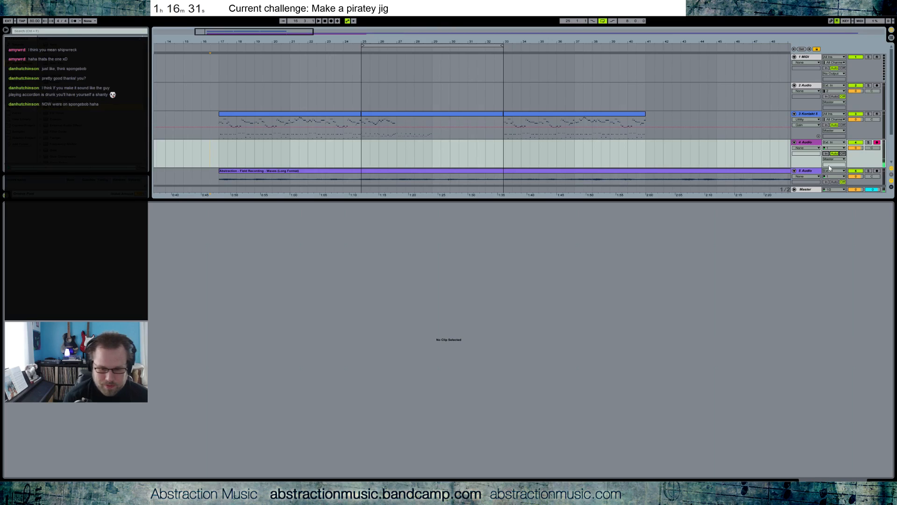
key(F9)
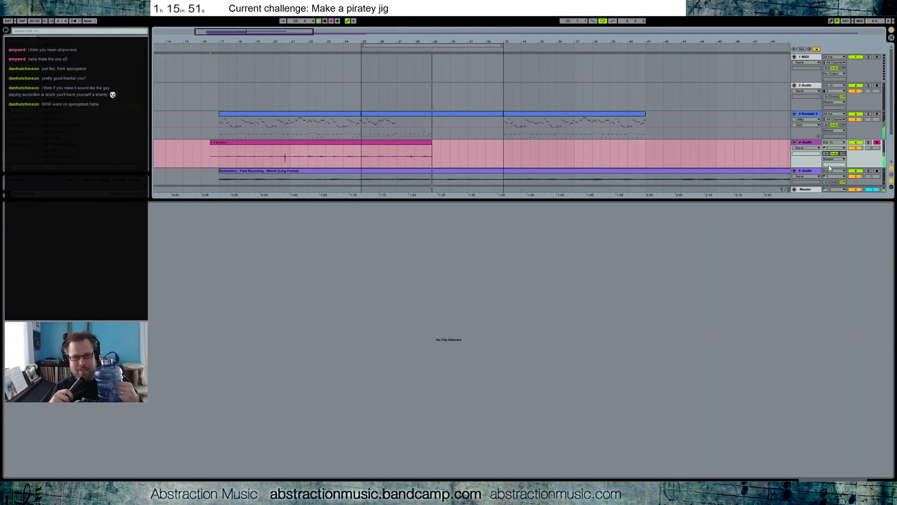
key(space)
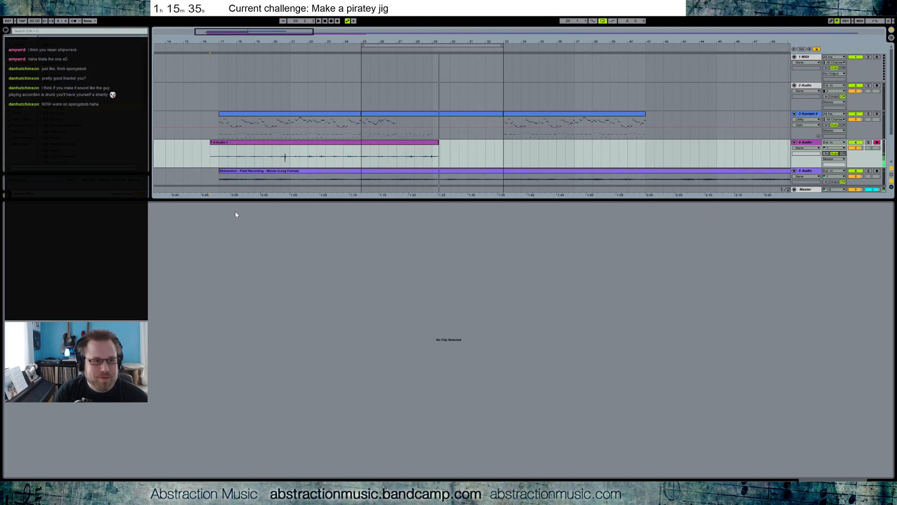
Trim the start of the recorded clip to bar 17 and play its track soloed.
drag(212, 142, 221, 142)
click(219, 157)
key(space)
click(868, 142)
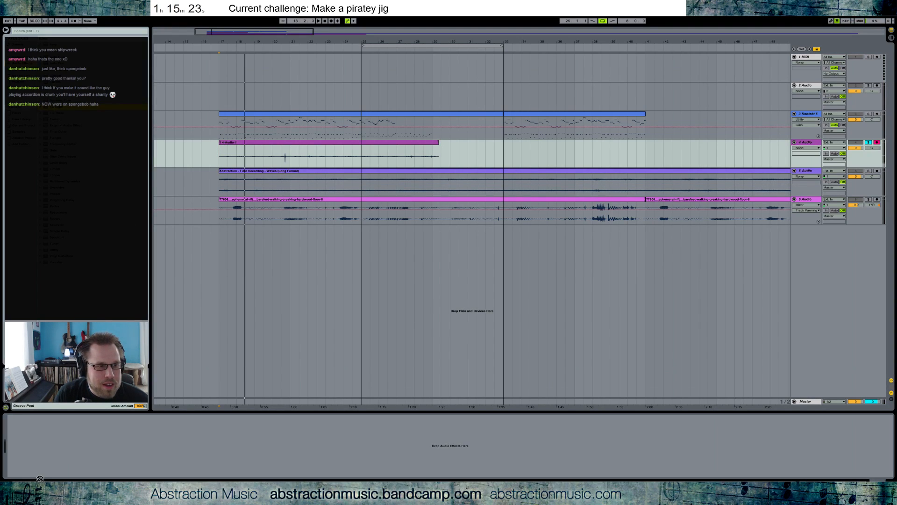
Add an EQ Eight to the recorded track and place a Compressor before it.
drag(58, 107, 75, 444)
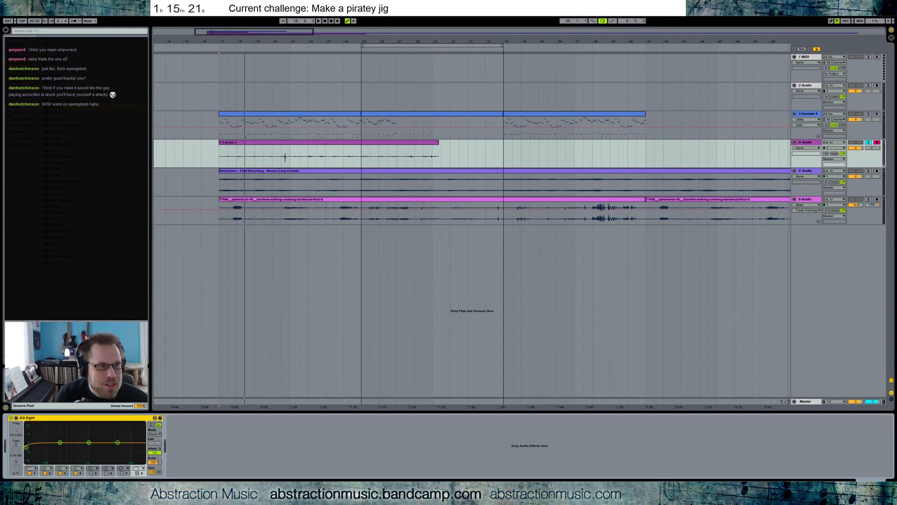
click(58, 82)
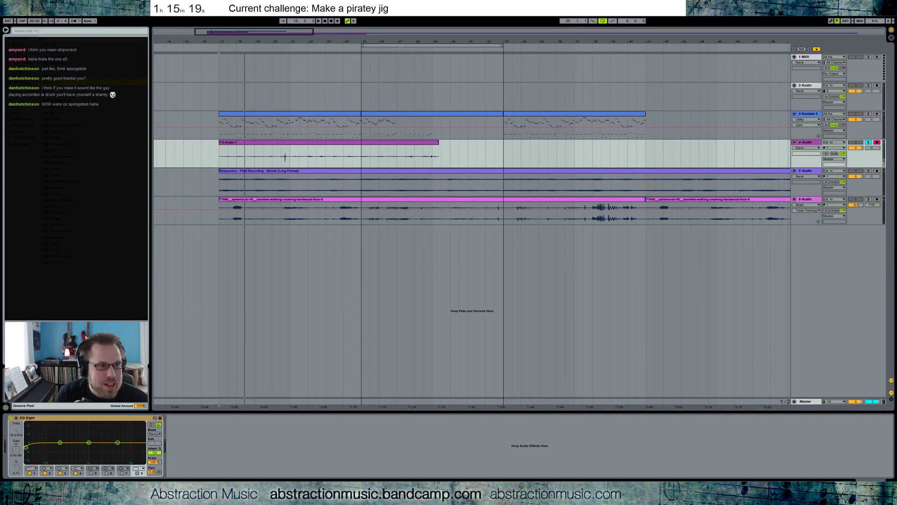
drag(58, 88, 39, 453)
Shape the recording's EQ with a raised low cut, a mid dip and an upper boost while playing it.
drag(105, 447, 122, 447)
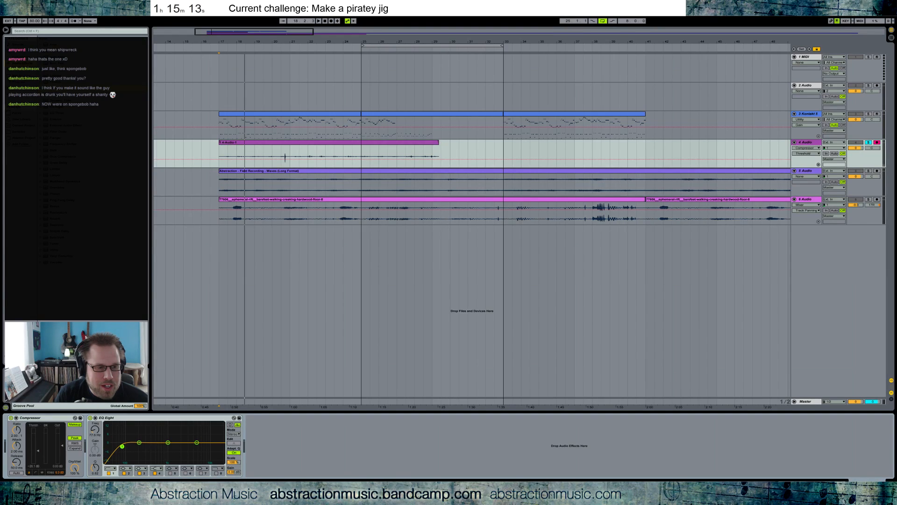
drag(197, 442, 196, 440)
drag(122, 446, 191, 440)
drag(130, 445, 133, 444)
key(space)
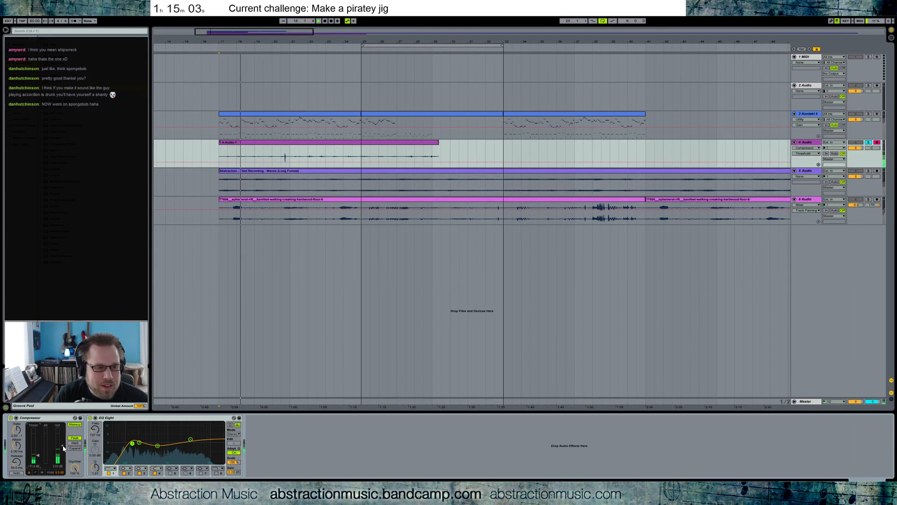
drag(132, 443, 190, 438)
click(190, 439)
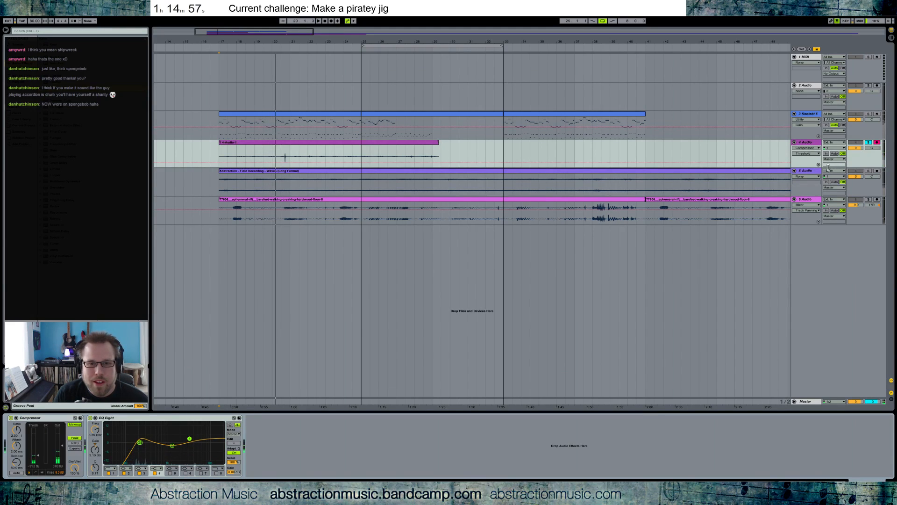
Create a return track with a Reverb and send the 4 Audio, 5 Audio and 6 Audio tracks to it.
click(815, 200)
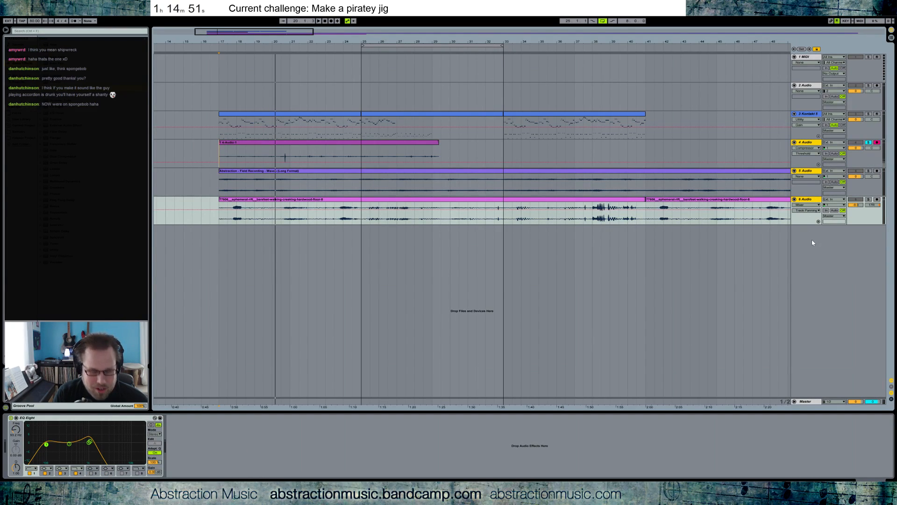
key(ctrl+alt+t)
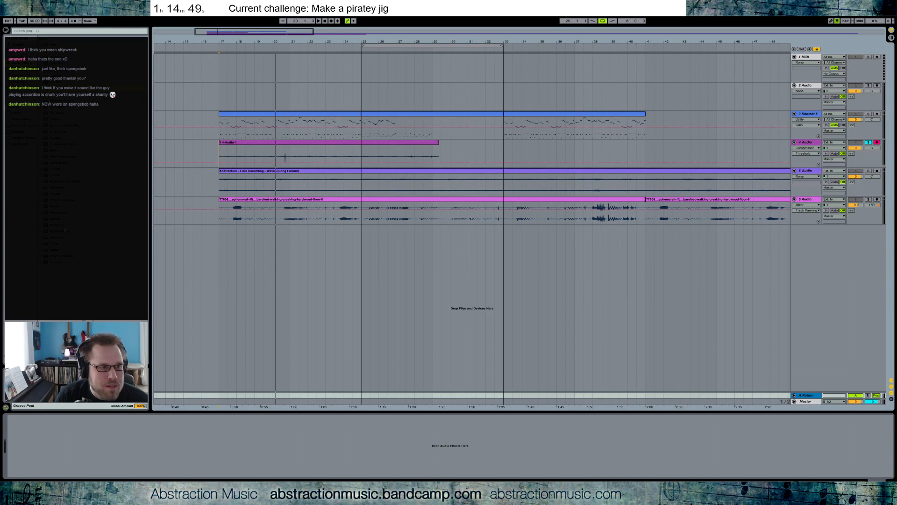
drag(59, 220, 57, 438)
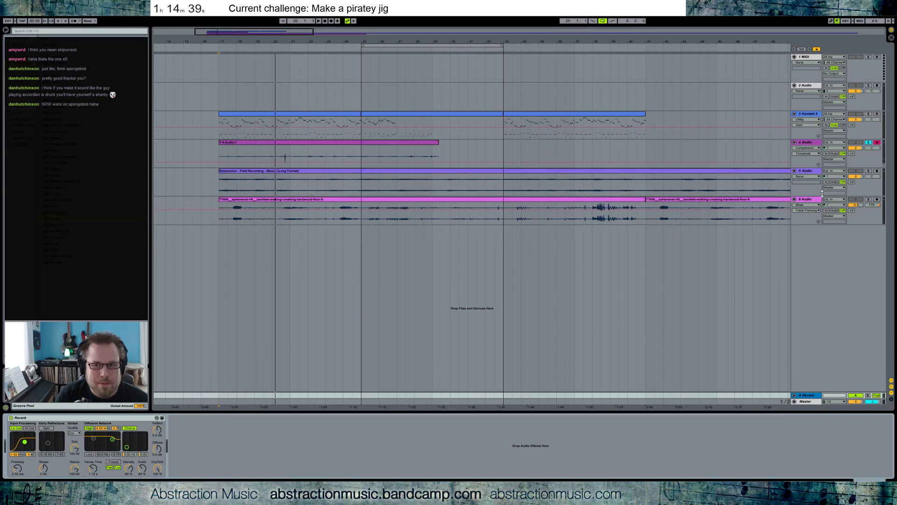
click(851, 211)
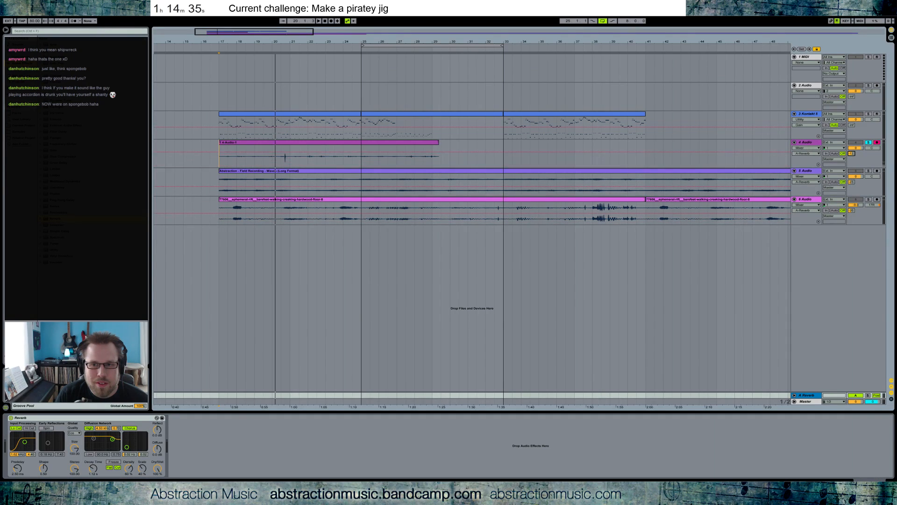
Play the recording with reverb and solo the 5 Audio and 6 Audio ambience tracks alongside it.
key(space)
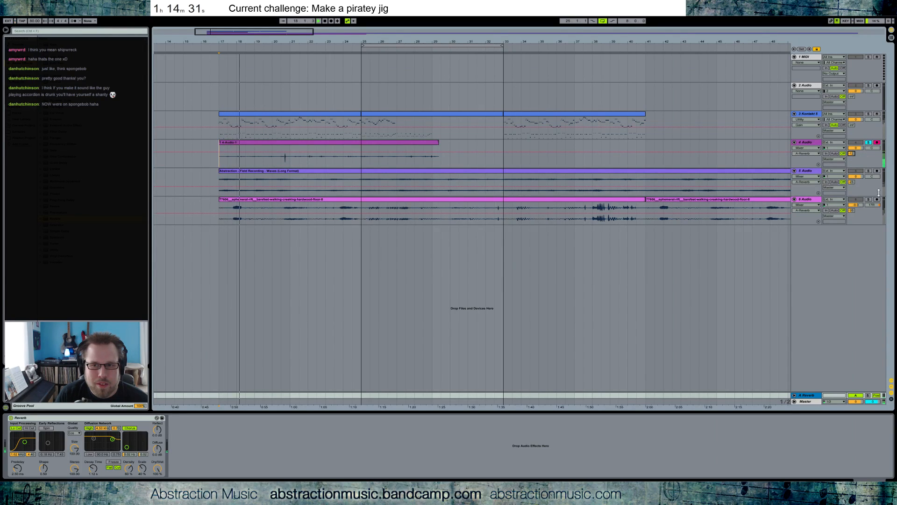
click(869, 172)
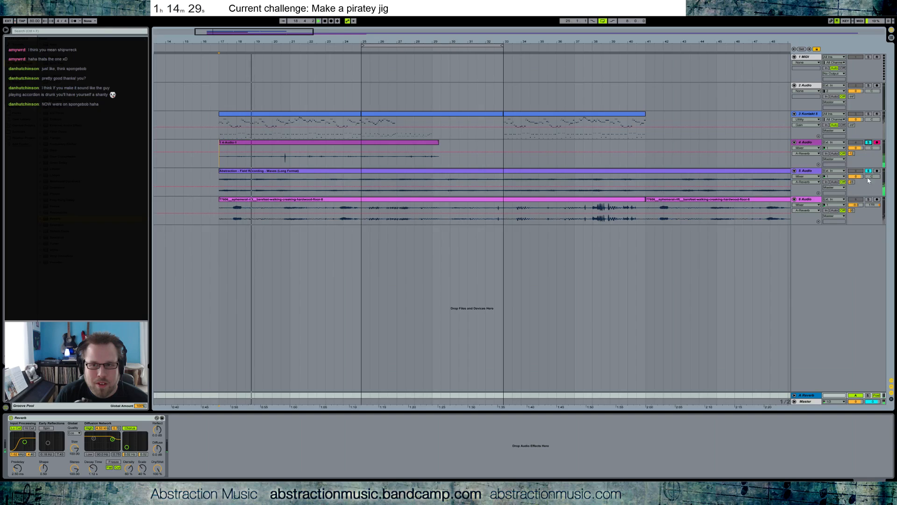
click(869, 201)
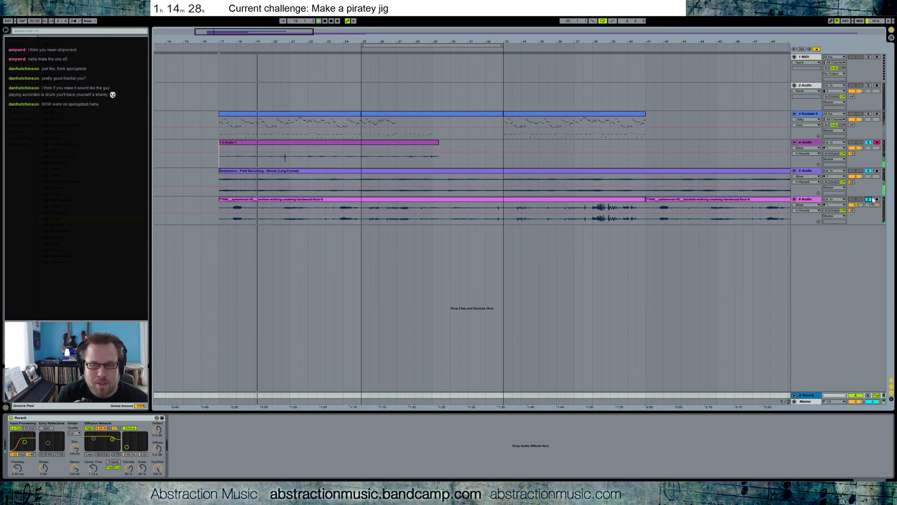
Try the Tones and Texture warp modes on the recorded clip, and settle on Re-Pitch.
click(291, 144)
double_click(291, 144)
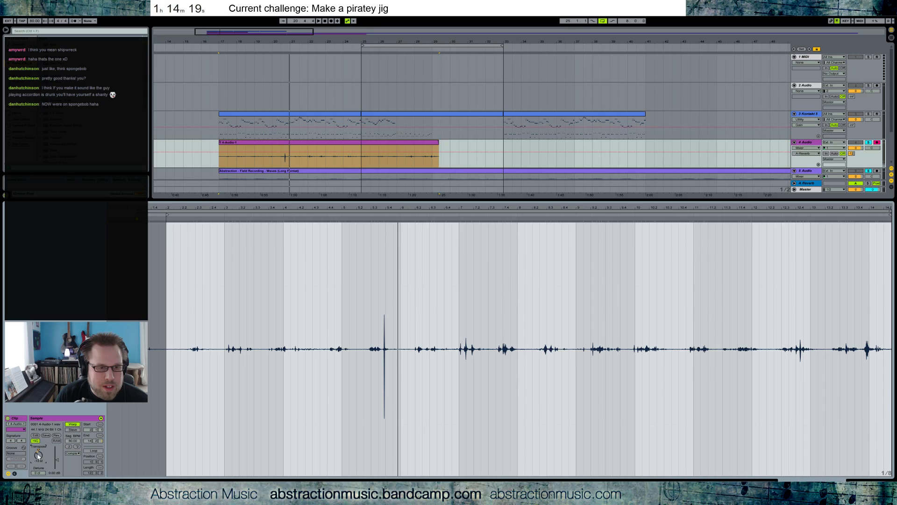
click(358, 151)
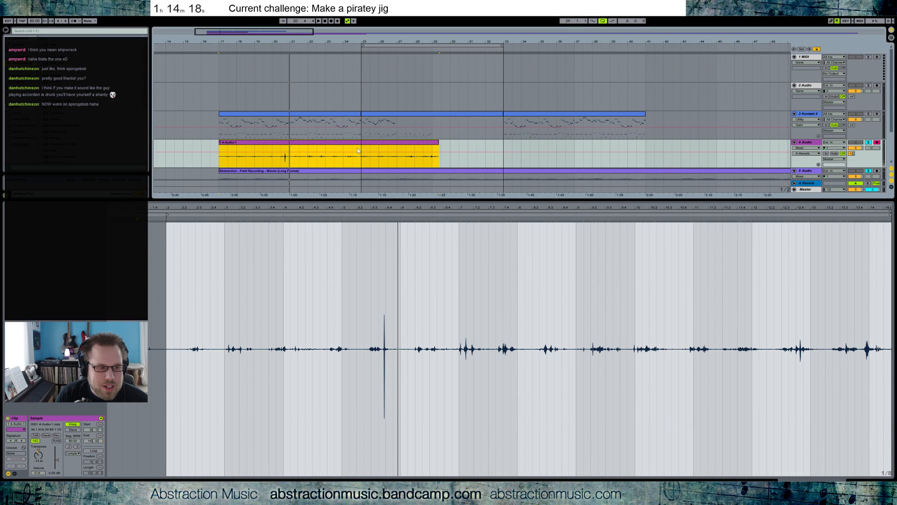
click(73, 453)
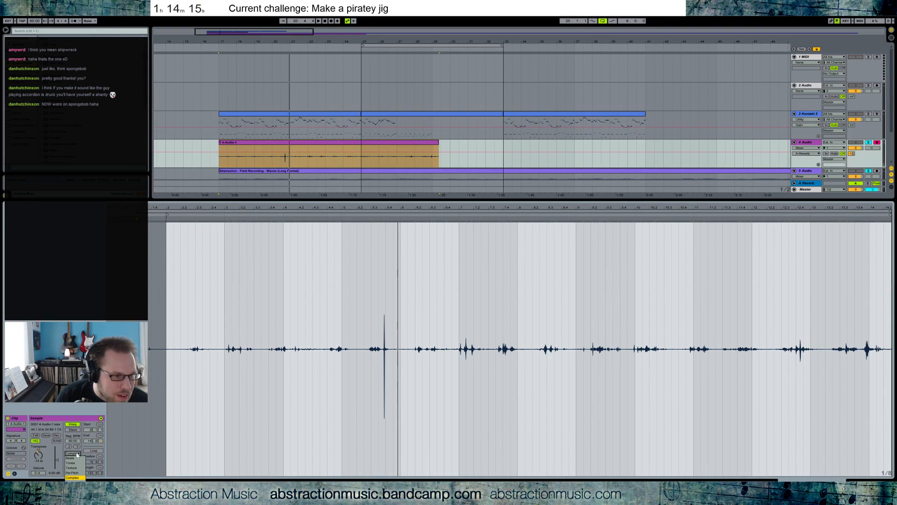
click(71, 463)
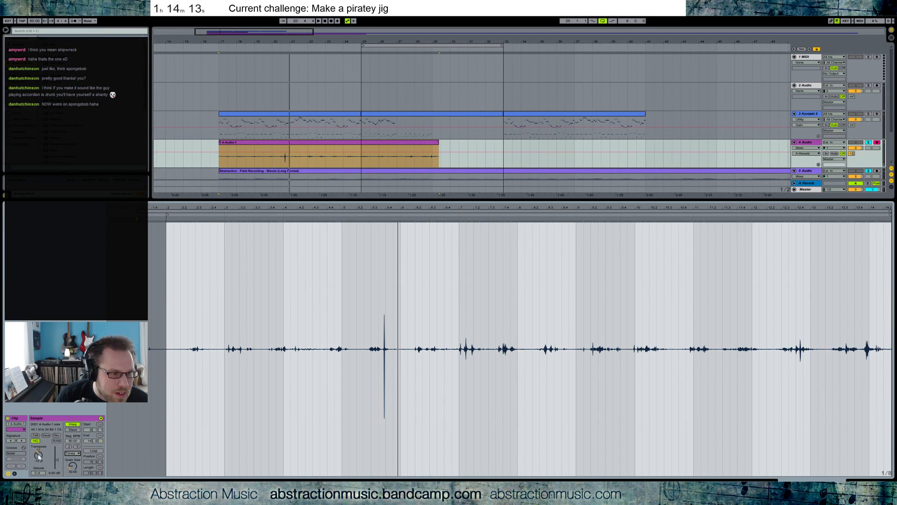
click(72, 454)
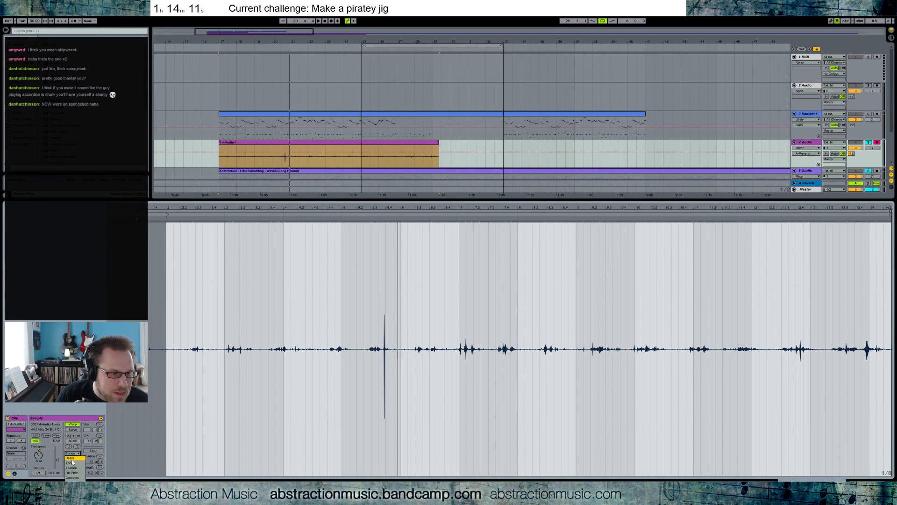
click(80, 468)
click(68, 453)
click(77, 473)
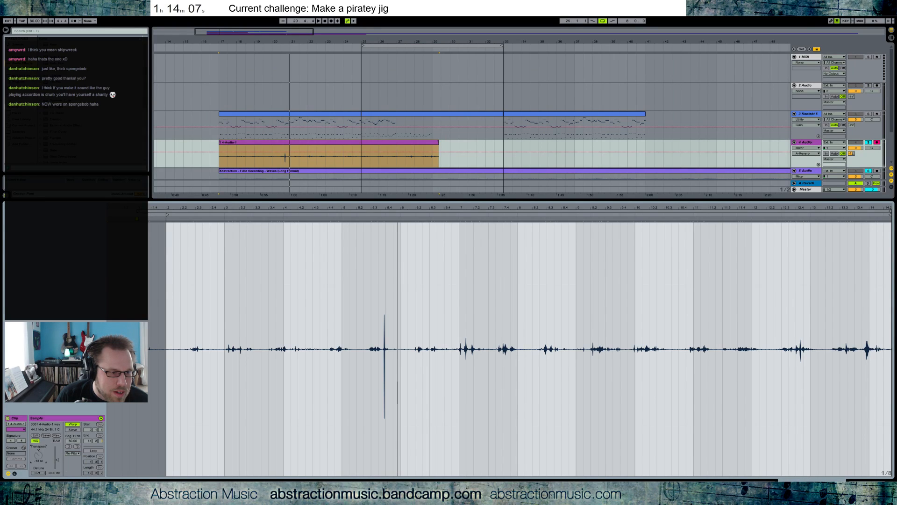
Raise the recorded clip's segment BPM to slow it down, and fine-tune it during playback.
drag(77, 443, 77, 423)
key(space)
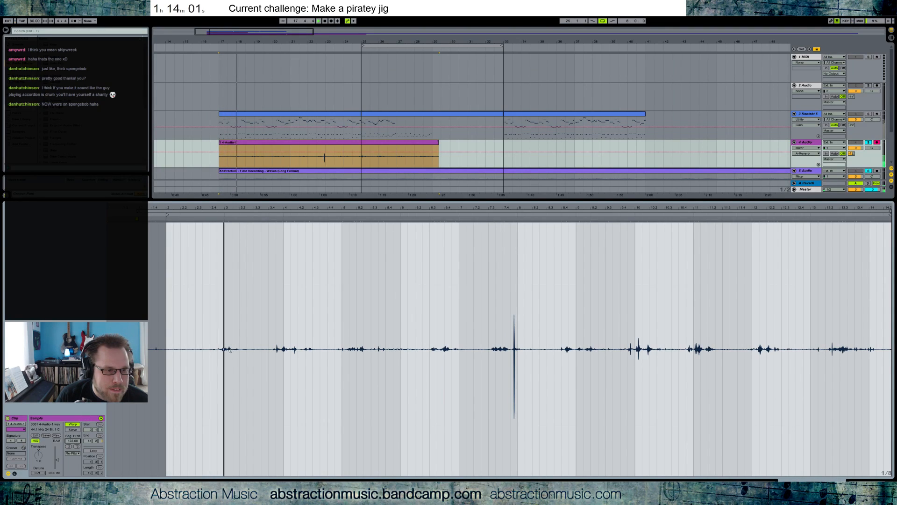
drag(73, 441, 73, 441)
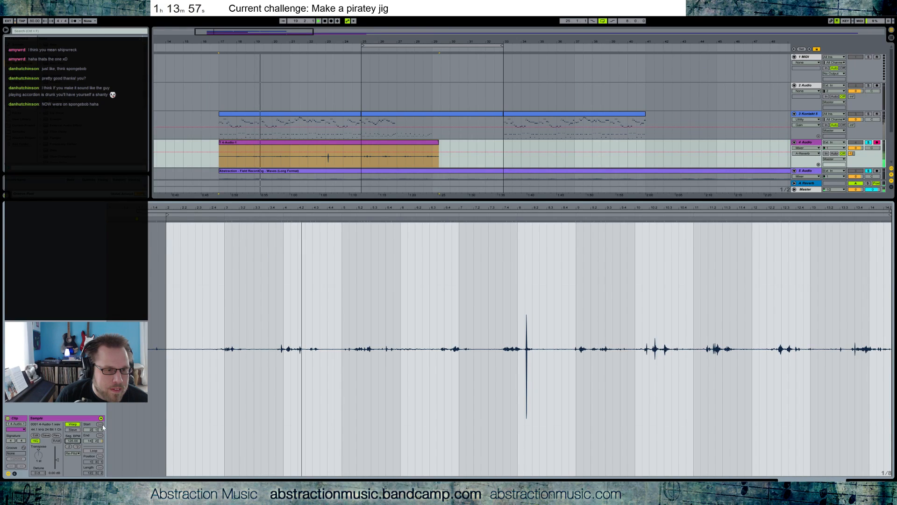
Turn off the track solos and play the arrangement from around bar 19.
click(868, 143)
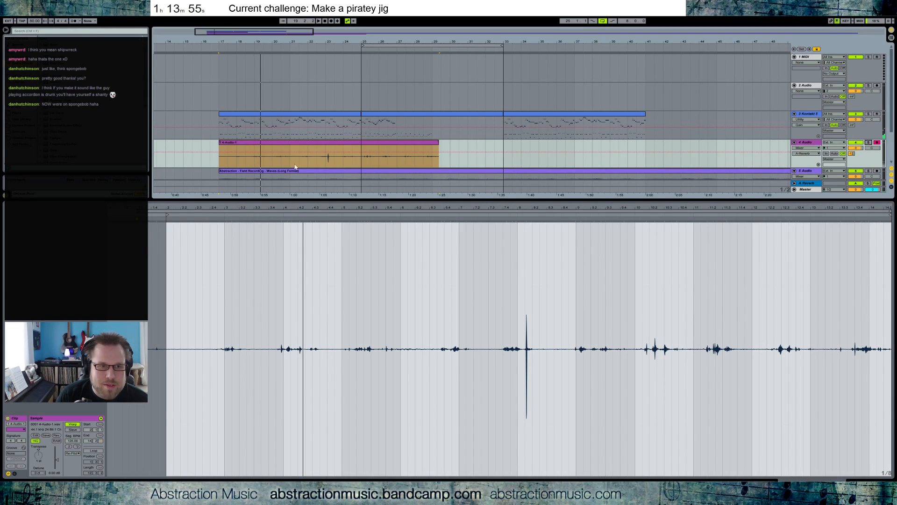
click(253, 159)
key(space)
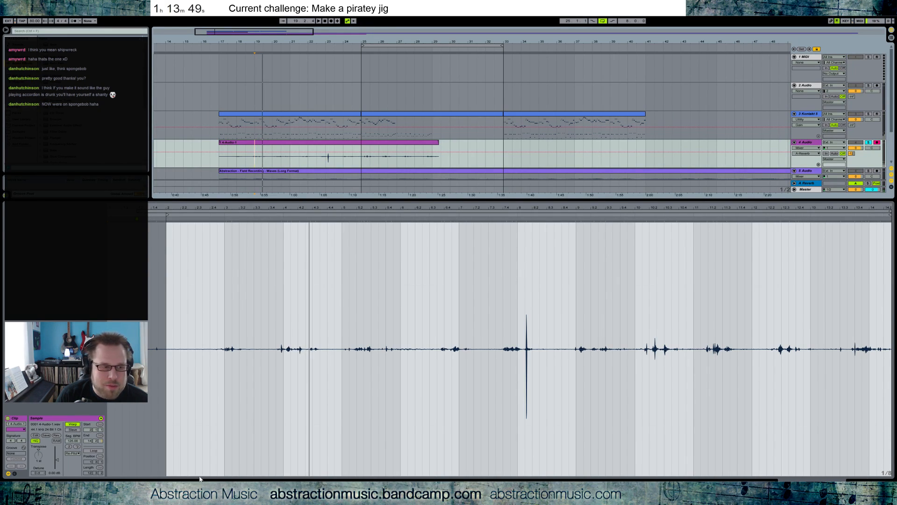
Adjust the compressor's threshold and output gain on the 4 Audio track, and turn off its solo to hear it in the mix.
key(shift+Tab)
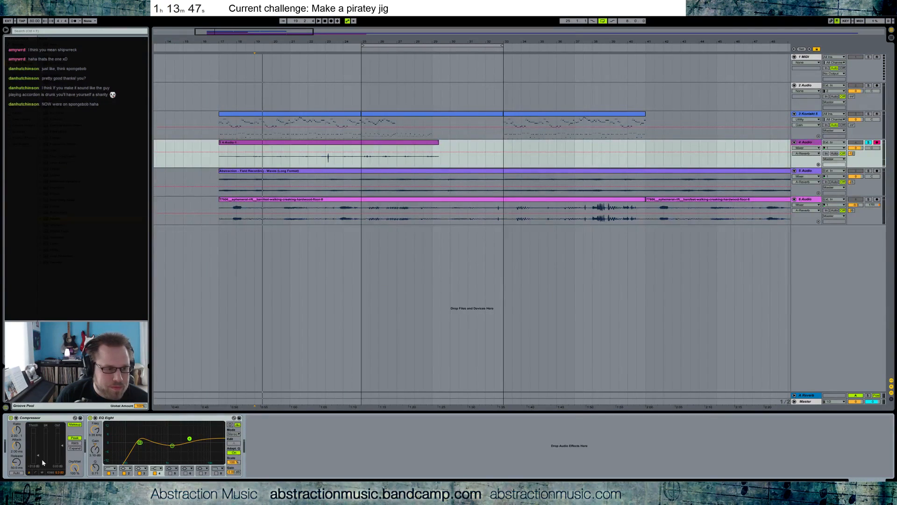
key(space)
mouse_move(38, 456)
mouse_down()
mouse_move(38, 463)
mouse_move(64, 440)
mouse_move(65, 450)
mouse_up()
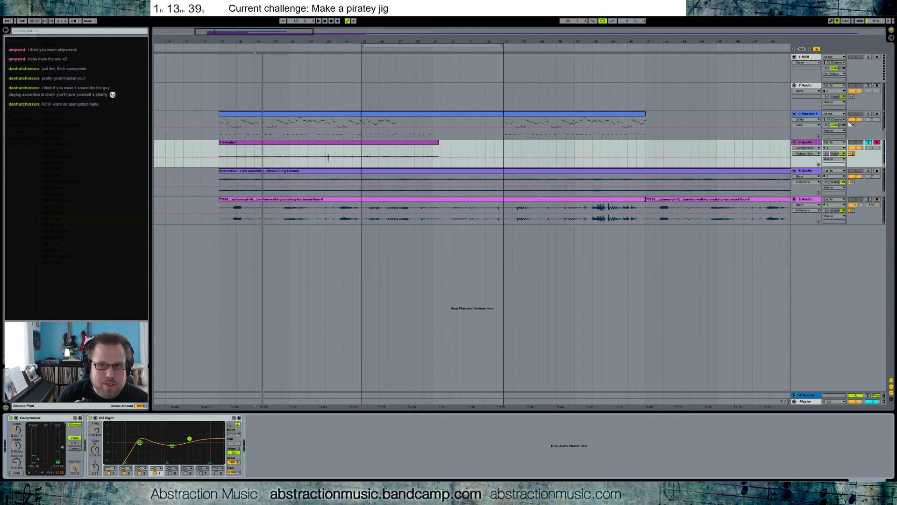
click(868, 143)
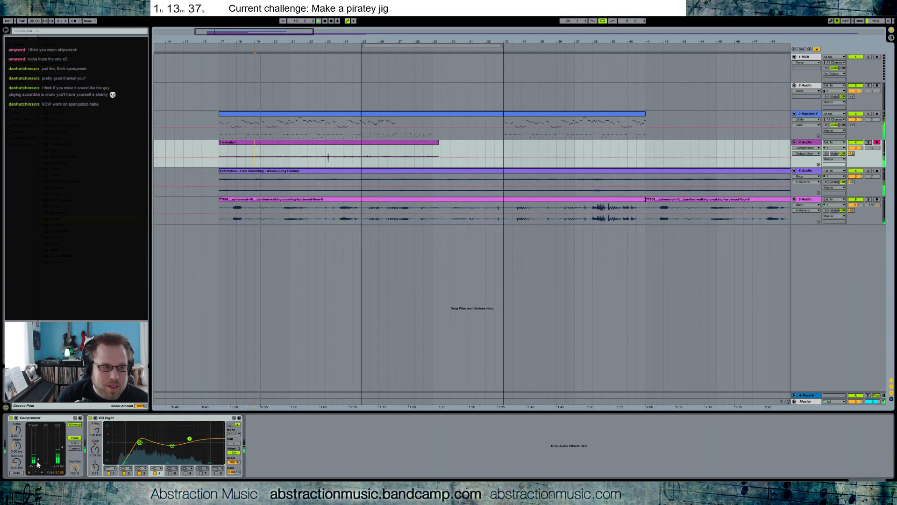
drag(39, 460, 62, 441)
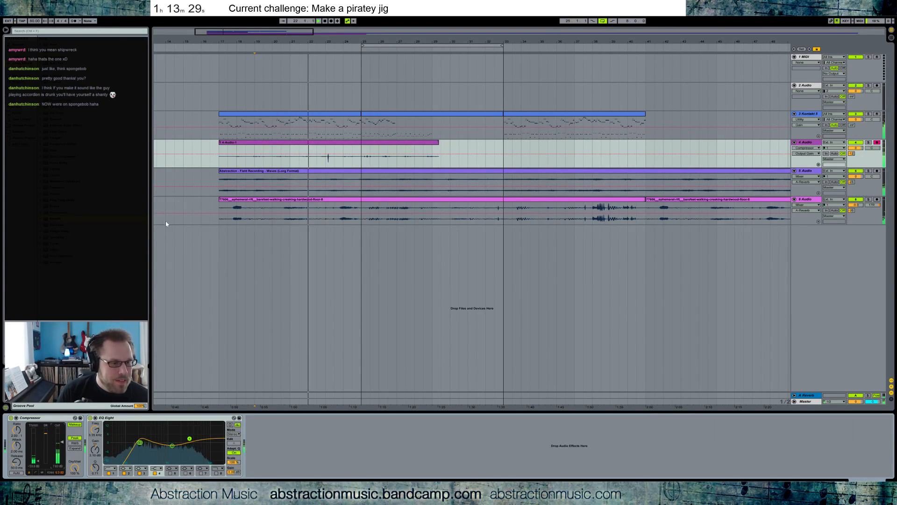
drag(59, 440, 61, 448)
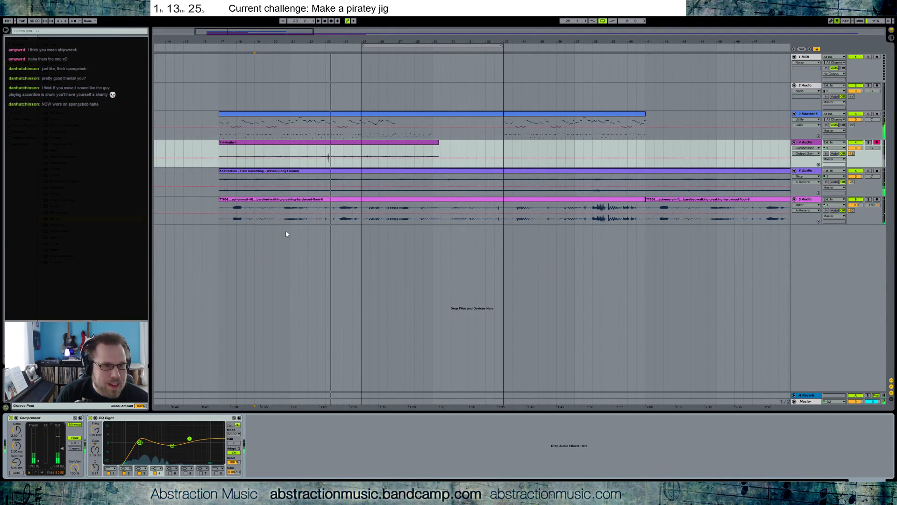
Split the recorded clip around bar 23 and trim out the loud spike.
drag(253, 32, 263, 64)
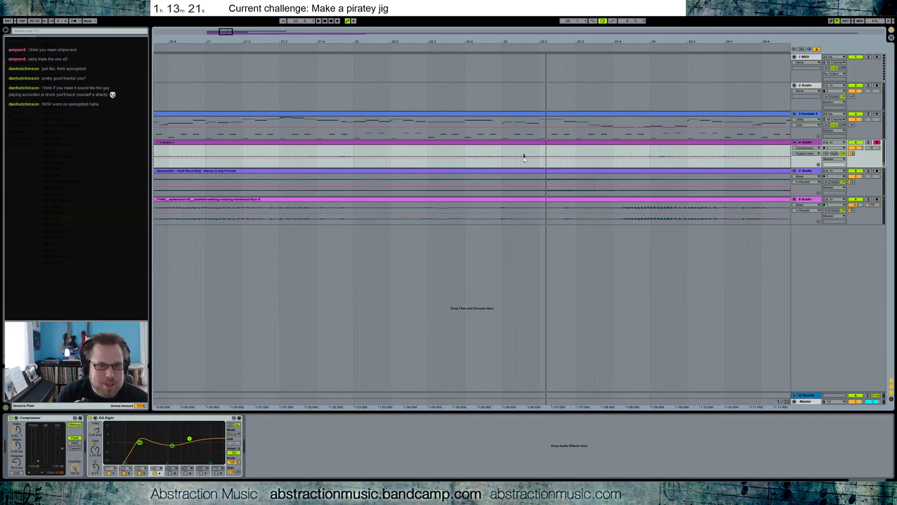
click(523, 157)
drag(535, 144, 525, 143)
drag(225, 32, 278, 105)
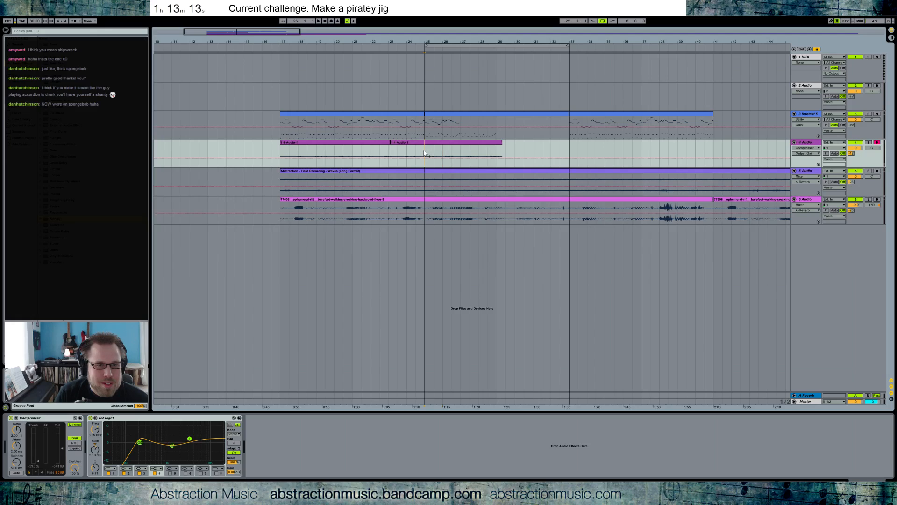
Duplicate parts of the recorded clip along the 4 Audio track so that it fills the track up to bar 33.
key(ctrl+d)
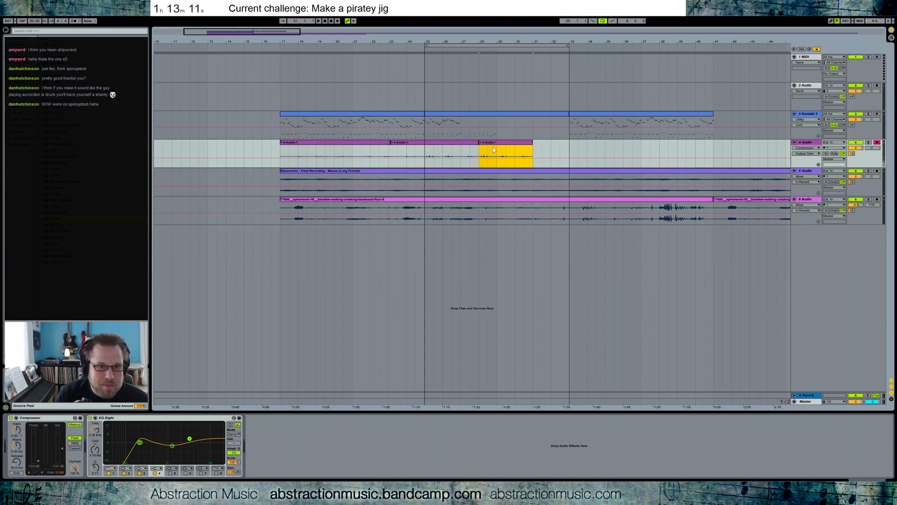
mouse_move(495, 146)
mouse_down()
mouse_move(531, 144)
mouse_move(488, 142)
mouse_move(497, 142)
mouse_up()
click(362, 148)
click(368, 147)
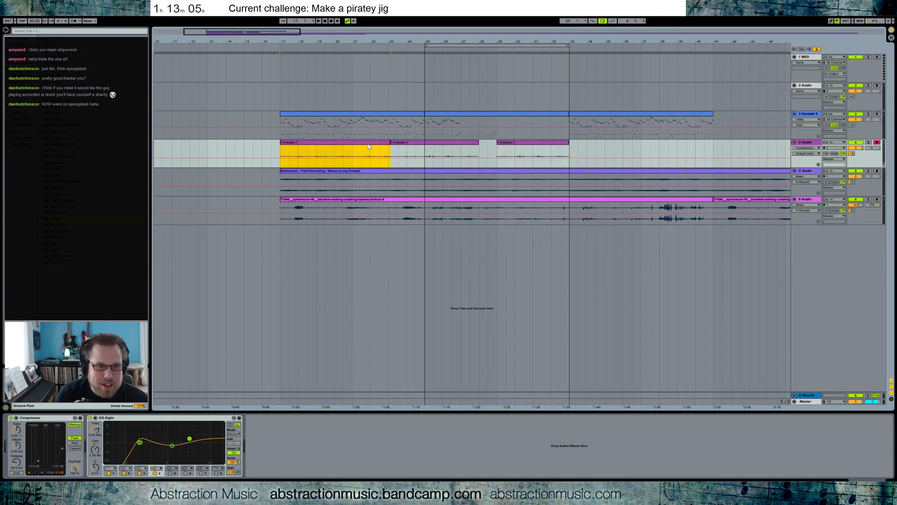
drag(337, 155, 361, 153)
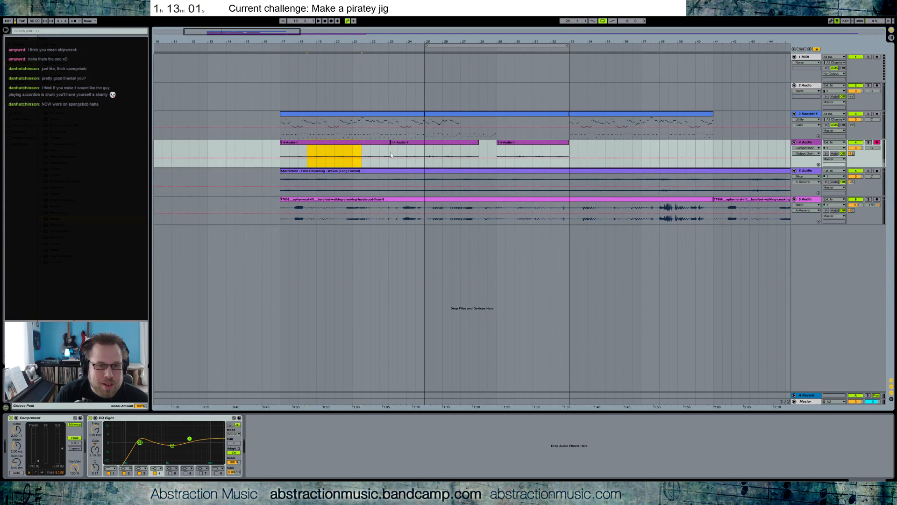
key(ctrl+v)
Play from bar 25 and create crossfades at the joins between the recorded clip segments on the 4 Audio track.
click(423, 149)
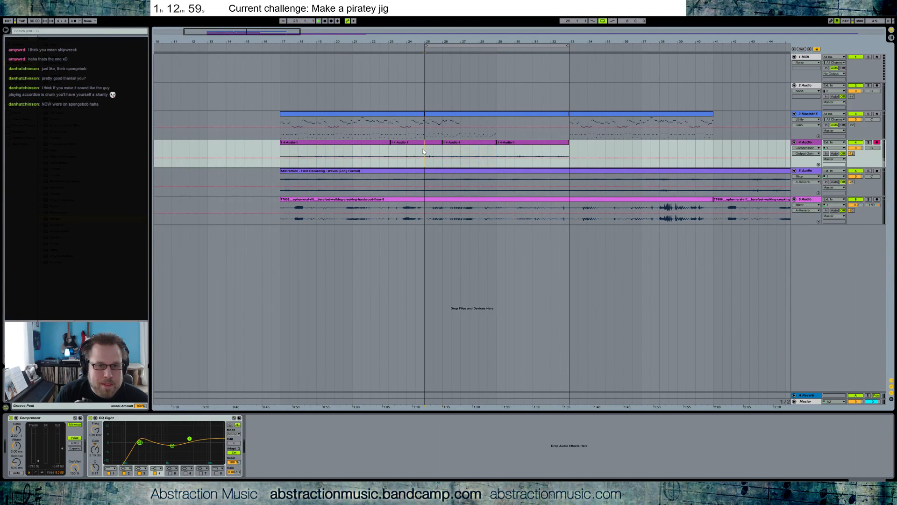
key(space)
click(501, 142)
key(ctrl+alt+f)
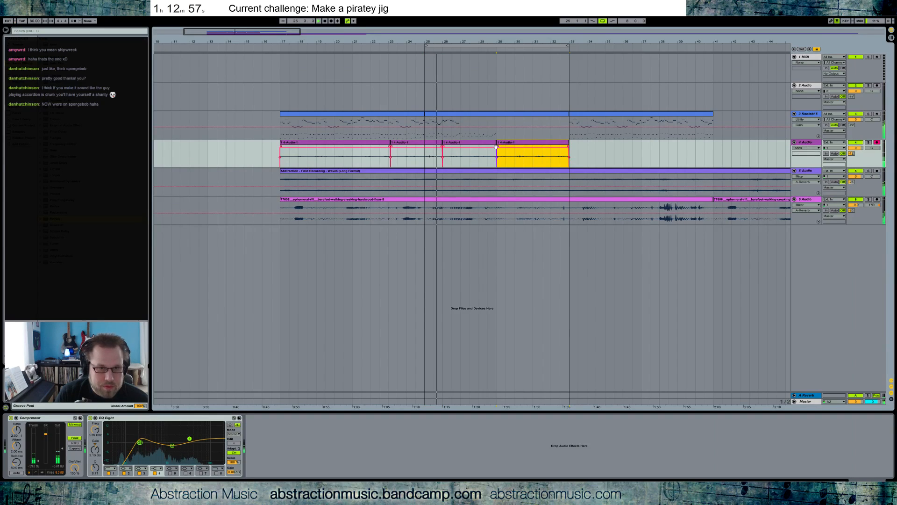
drag(496, 147, 450, 148)
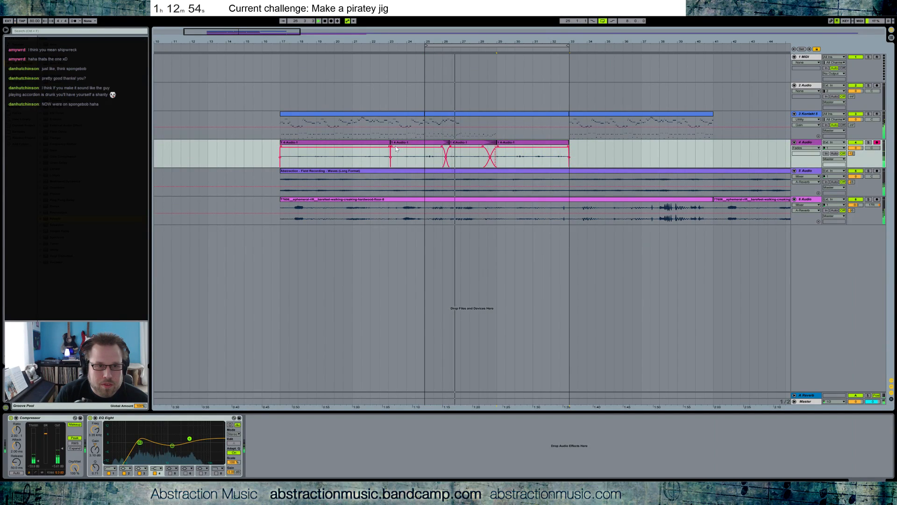
key(space)
drag(392, 147, 392, 147)
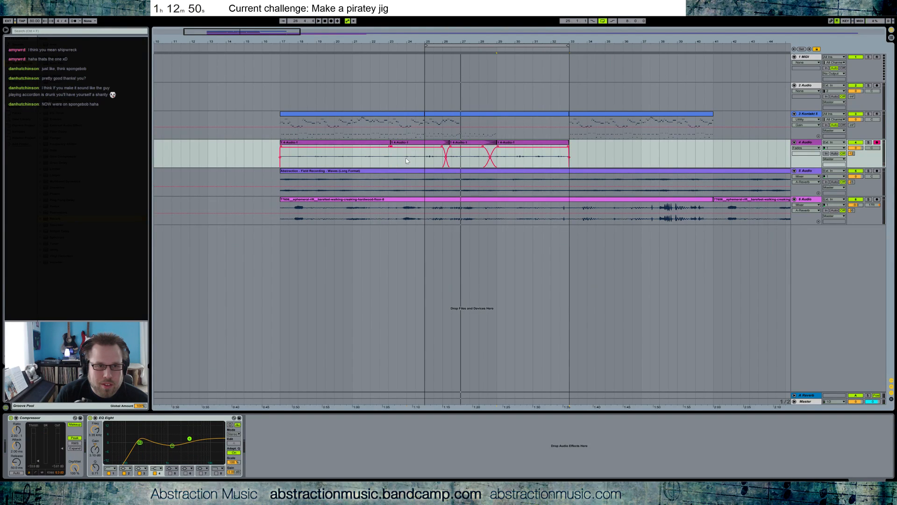
Add a short passing note just after the peak of the middle-section melody and listen to the phrase.
double_click(456, 117)
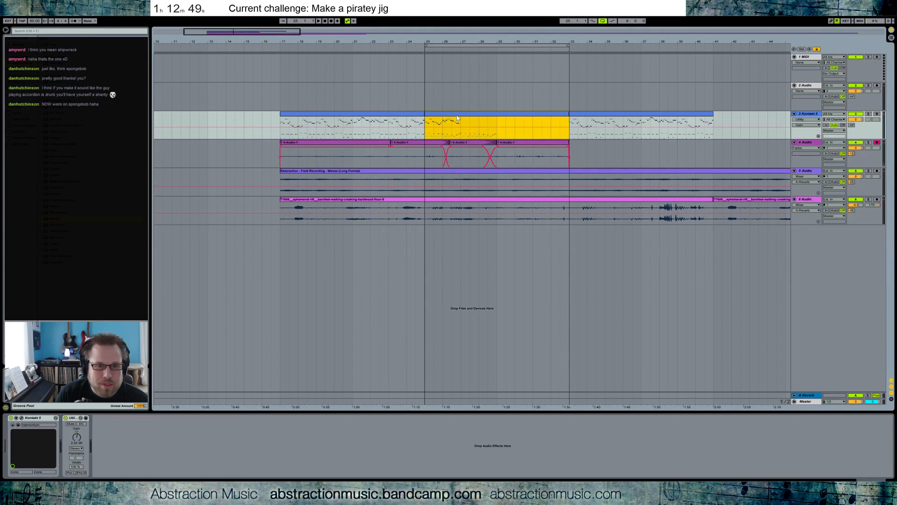
click(296, 264)
drag(306, 208, 267, 258)
click(278, 264)
key(ctrl+z)
double_click(287, 264)
click(221, 215)
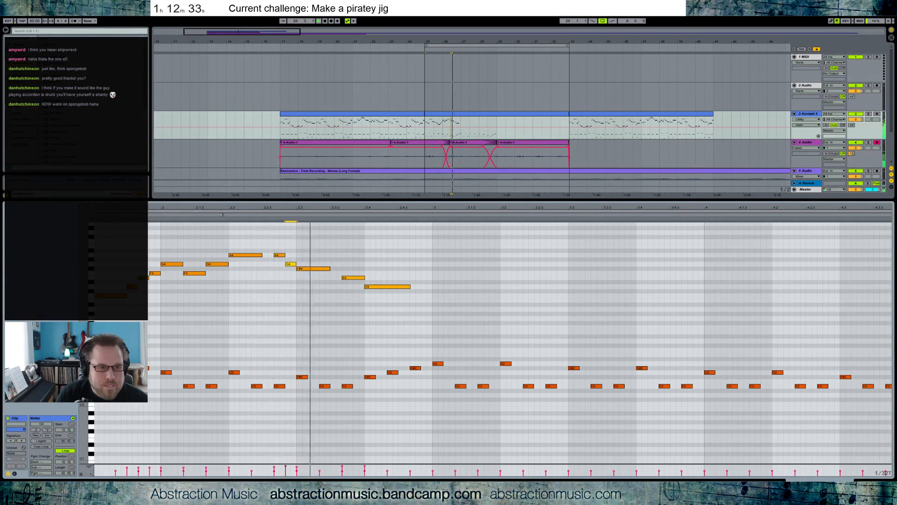
click(348, 277)
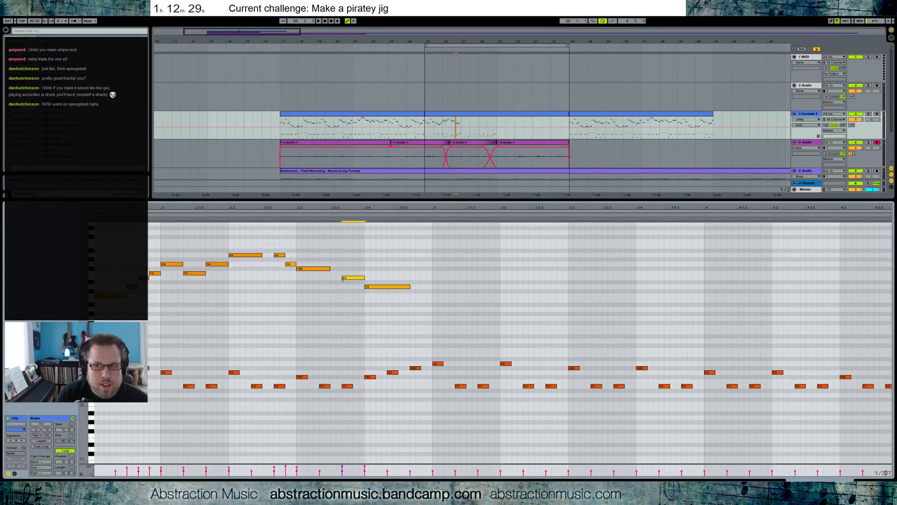
drag(363, 215, 270, 209)
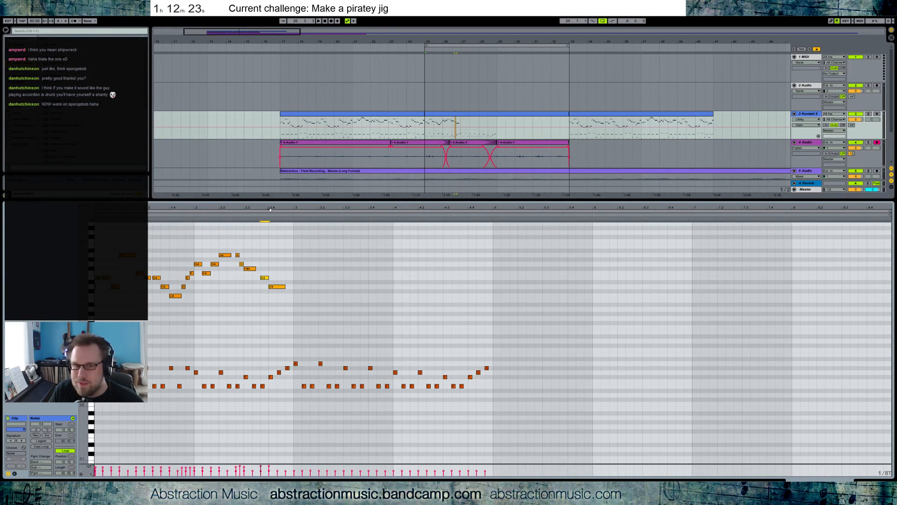
Copy eight bars of the recorded clips starting at bar 20 and paste them at bar 33 on the 4 Audio track.
click(490, 113)
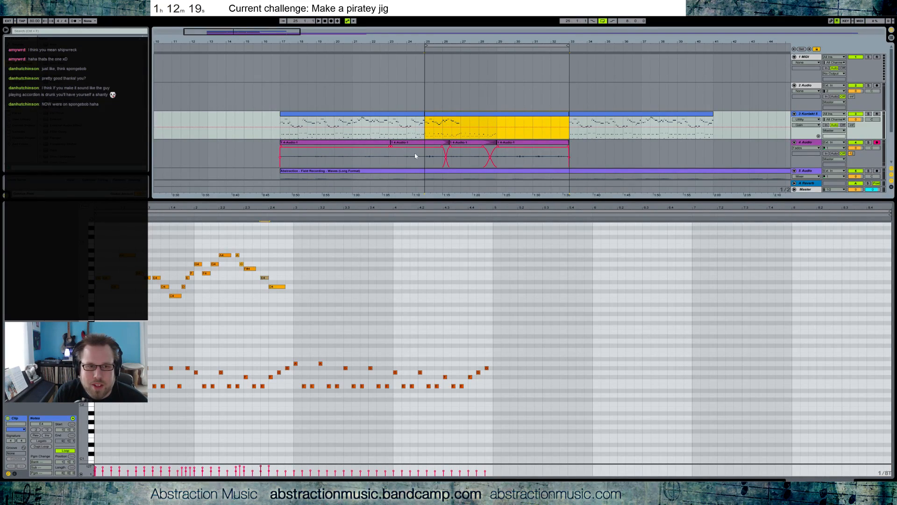
drag(336, 156, 487, 153)
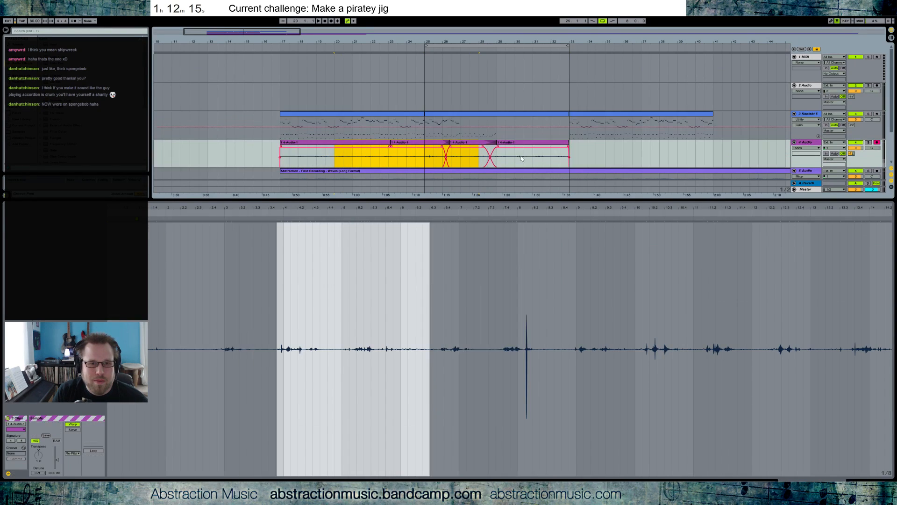
click(571, 151)
key(ctrl+v)
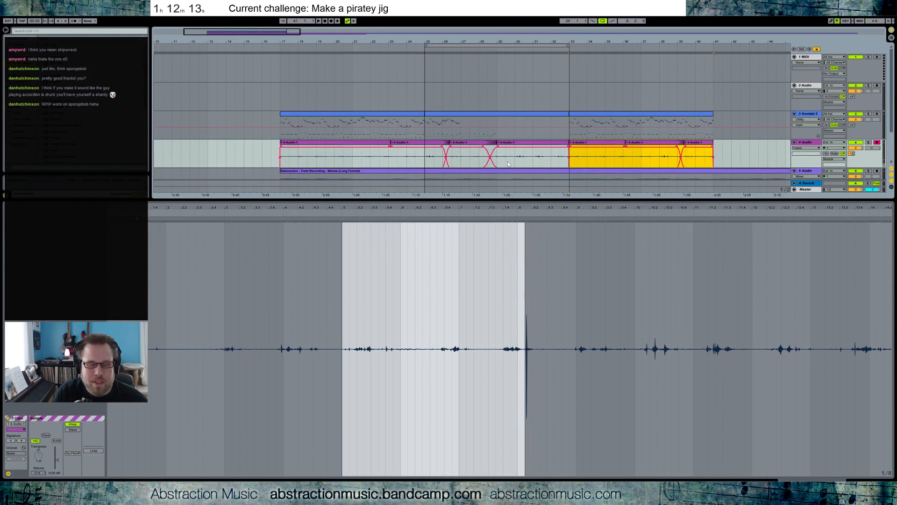
click(261, 146)
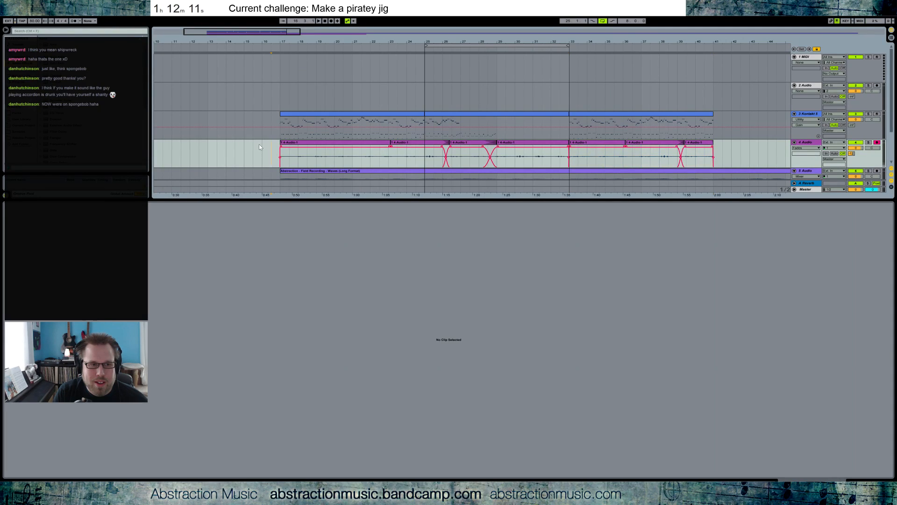
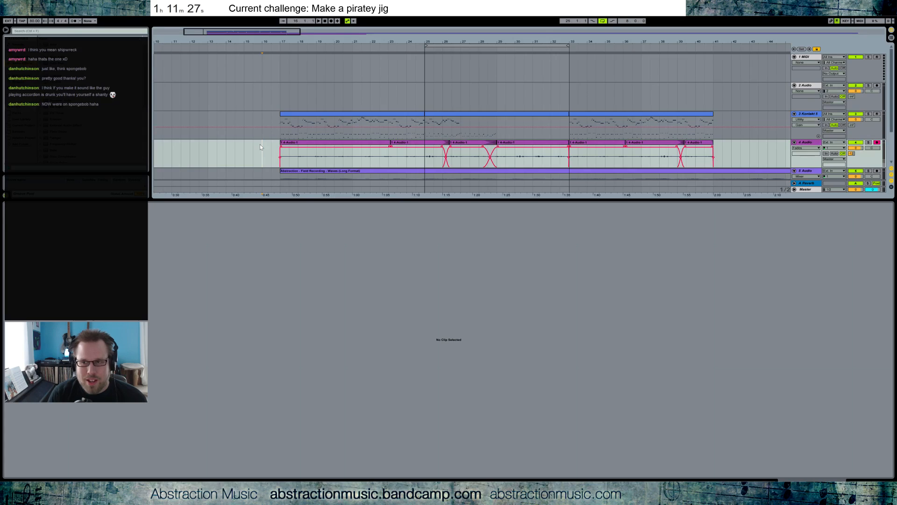
Duplicate the accompaniment notes of the middle-section clip's first four bars into bars 5 to 8.
click(462, 113)
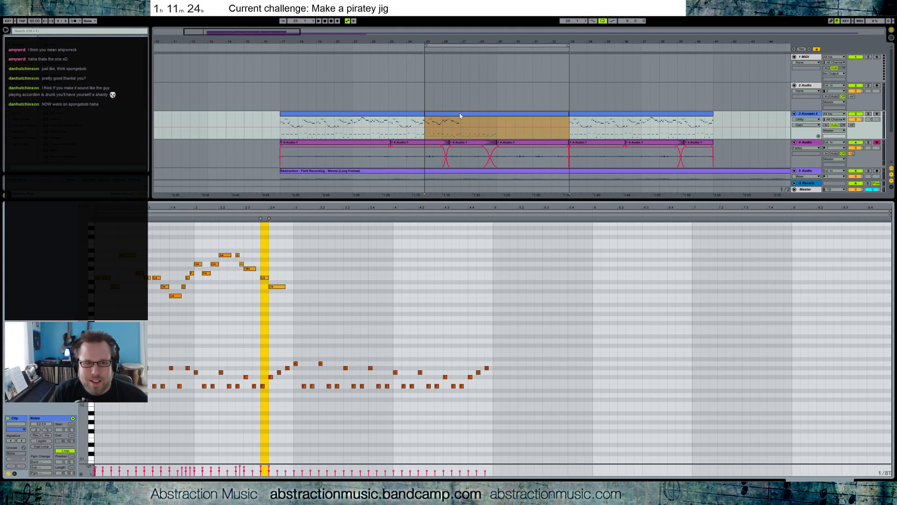
click(285, 248)
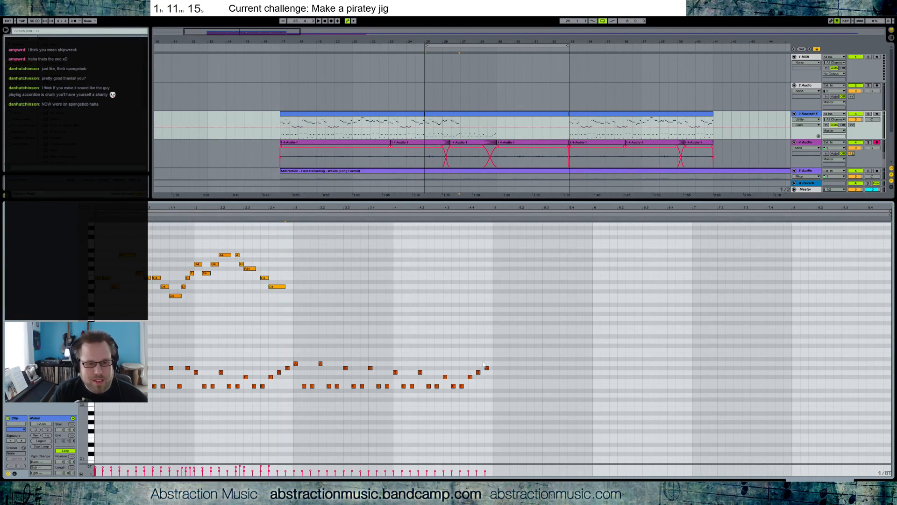
drag(494, 351, 25, 417)
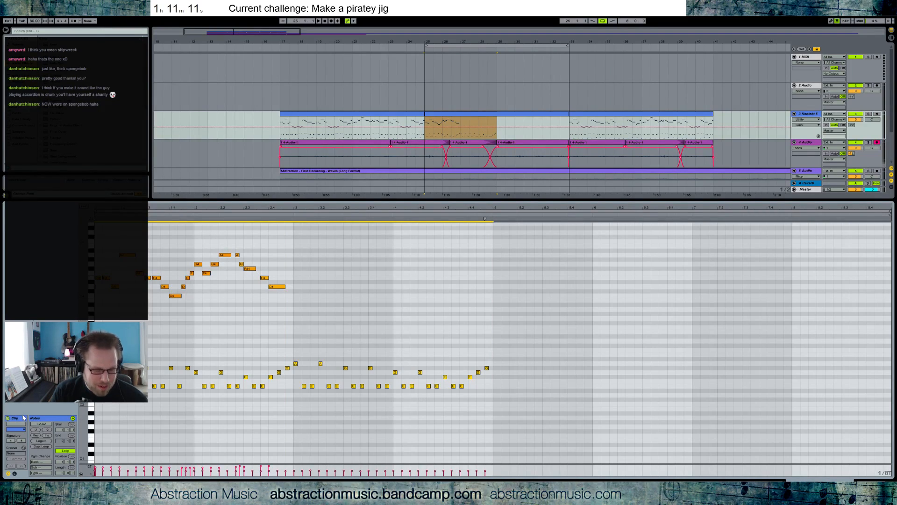
key(ctrl+d)
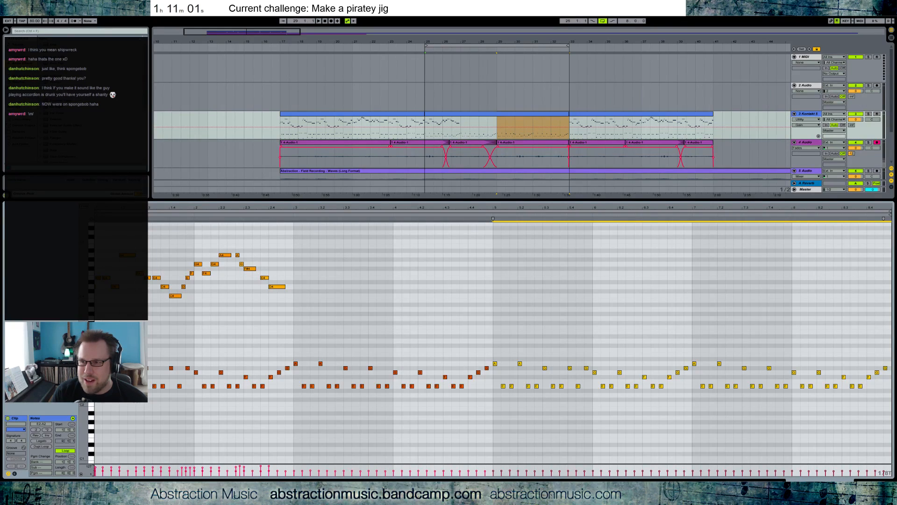
click(492, 331)
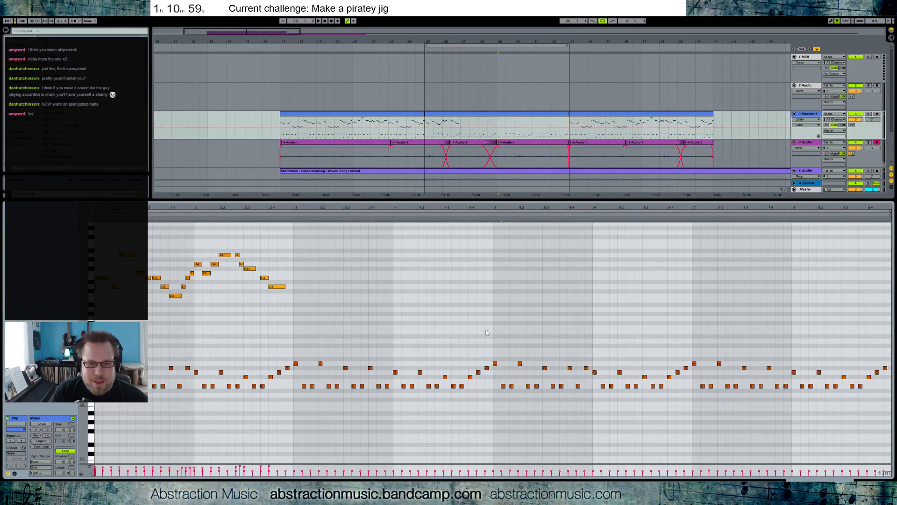
Raise the upper accompaniment notes late in bar 5 by three semitones and those starting bar 6 by five semitones.
drag(543, 350, 624, 377)
key(Up)
key(Up)
key(Up)
key(Up)
key(Up)
key(Up)
key(Up)
key(Up)
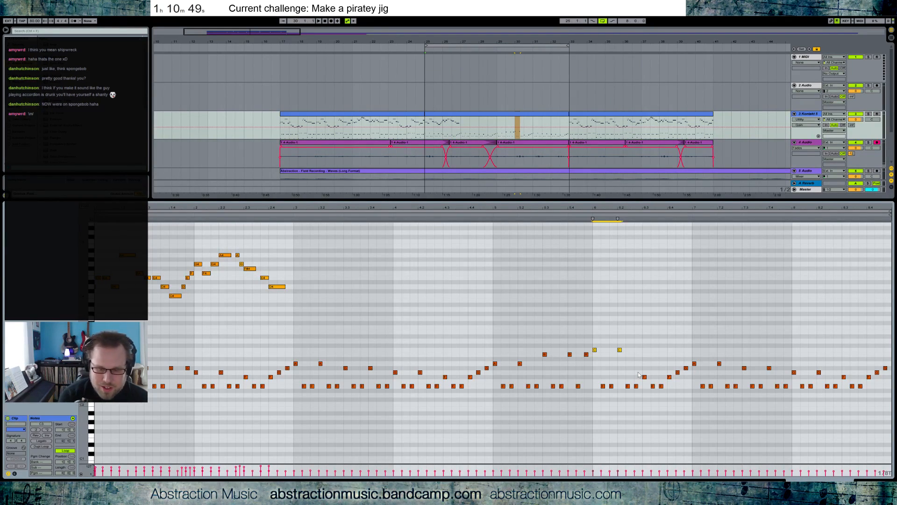
Arm the Kontakt track, reshape the upper accompaniment notes late in bar 6 into a high peak with a descent, and play the result.
click(878, 114)
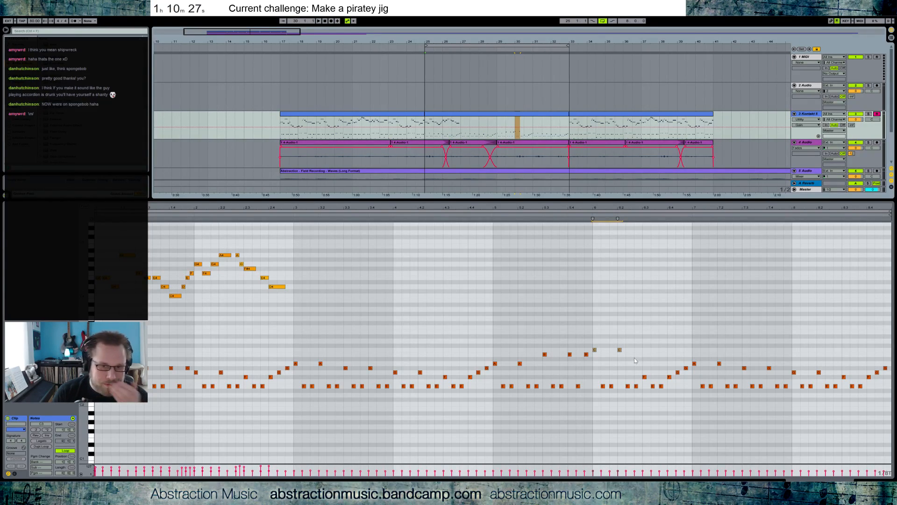
drag(635, 359, 687, 380)
key(Up)
key(Up)
key(Up)
key(Up)
key(Up)
key(Up)
key(Up)
key(Up)
key(Up)
key(Down)
key(Down)
key(Down)
key(Down)
drag(675, 327, 688, 353)
click(688, 353)
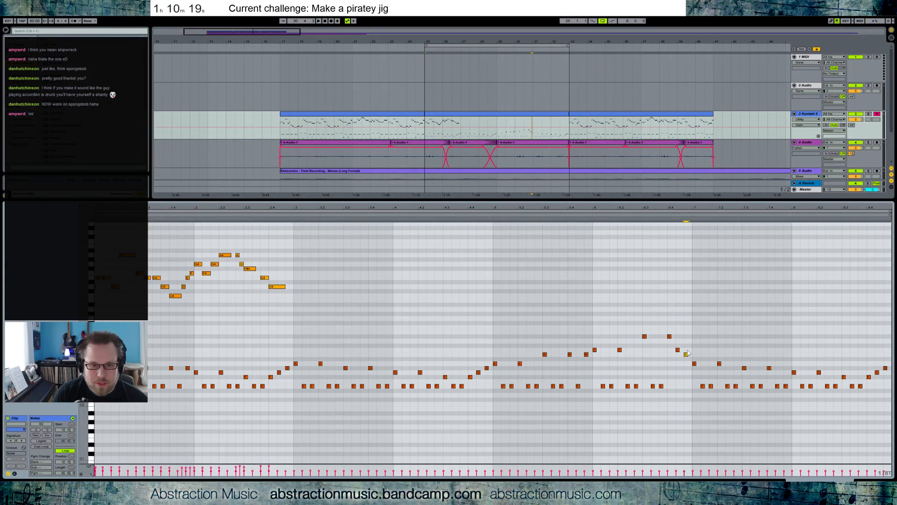
click(489, 213)
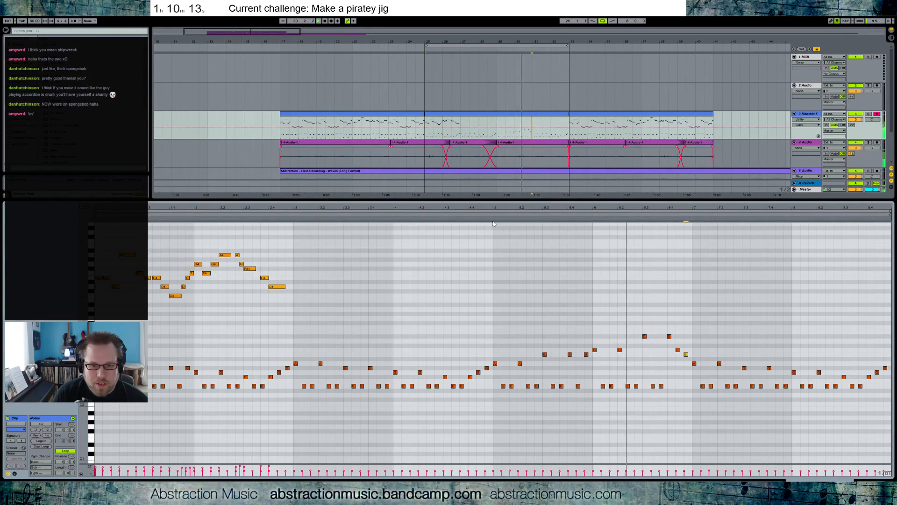
key(space)
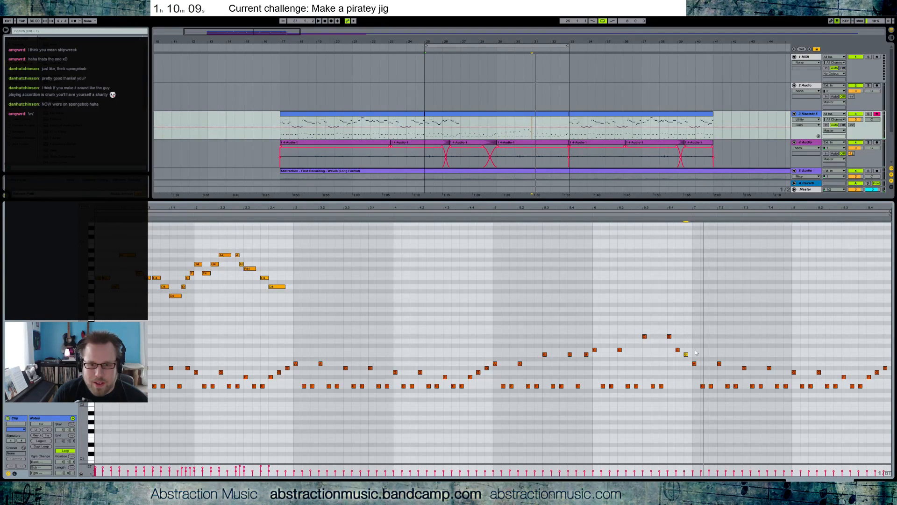
Replace the accompaniment notes in bars 7 and 8 with a duplicate of the reshaped bars 5 and 6.
drag(694, 346, 889, 413)
key(Delete)
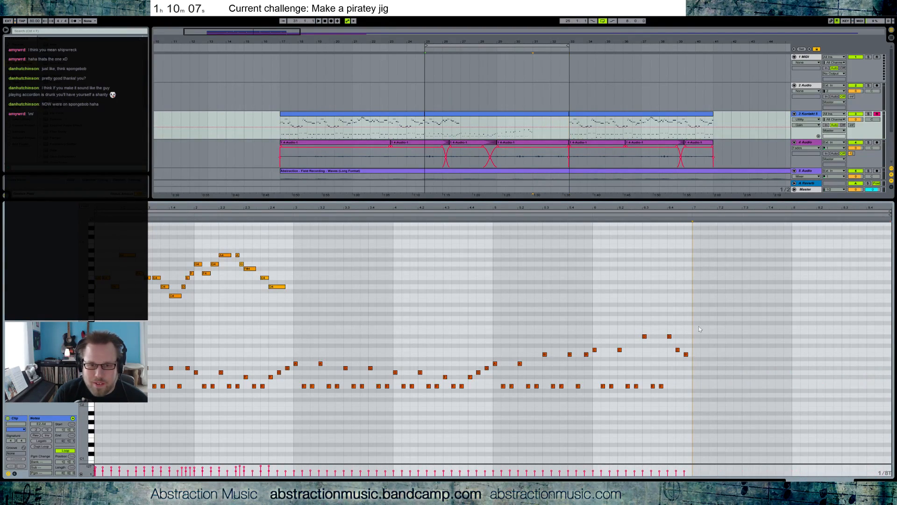
drag(693, 323, 494, 409)
key(ctrl+d)
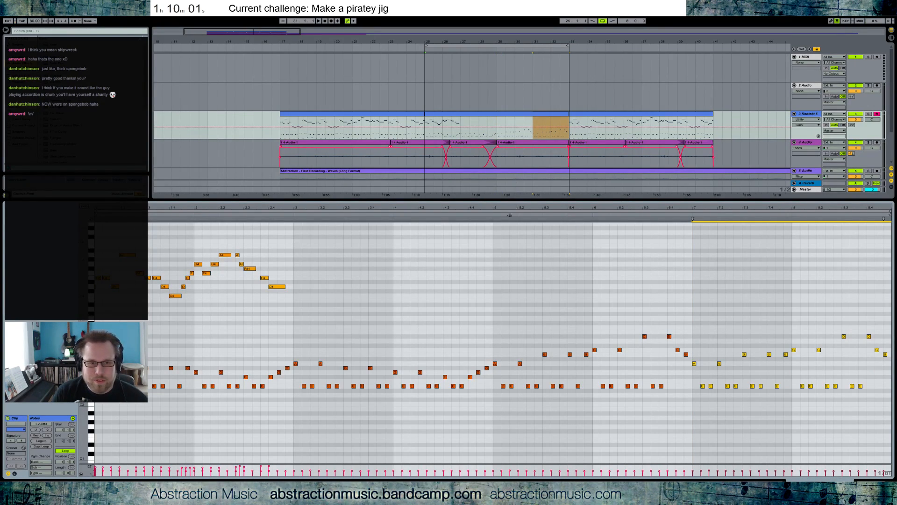
Raise the low accompaniment note just before beat 7.3 to A2 and add another A2 just before beat 7.4.
key(space)
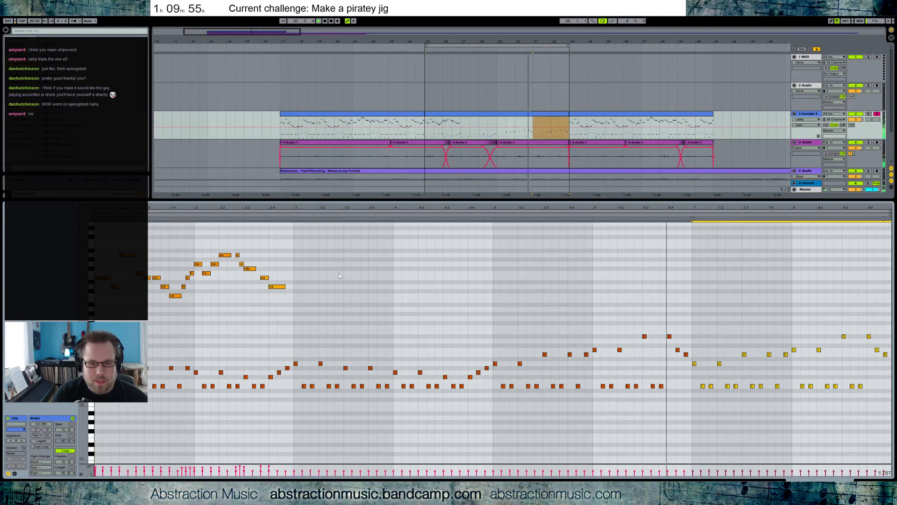
key(space)
click(743, 376)
click(736, 386)
key(Up)
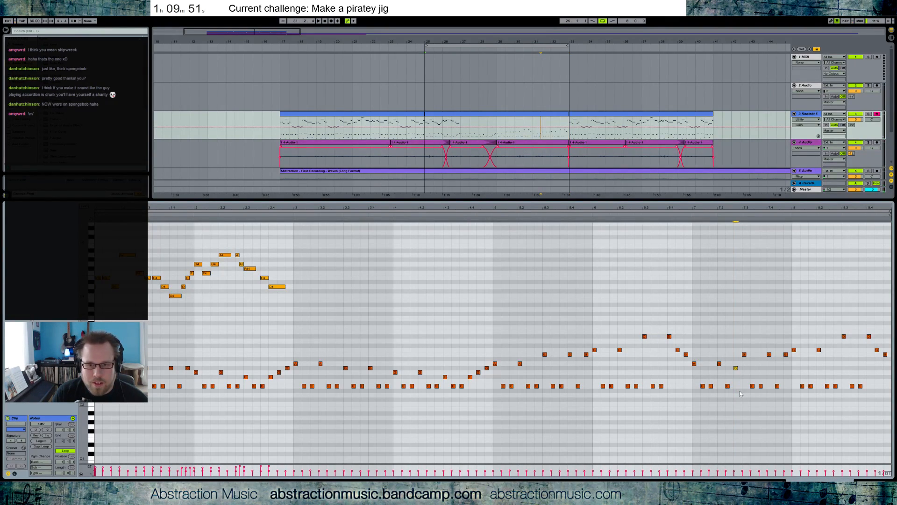
key(Up)
drag(784, 208, 713, 250)
drag(724, 207, 722, 209)
double_click(683, 364)
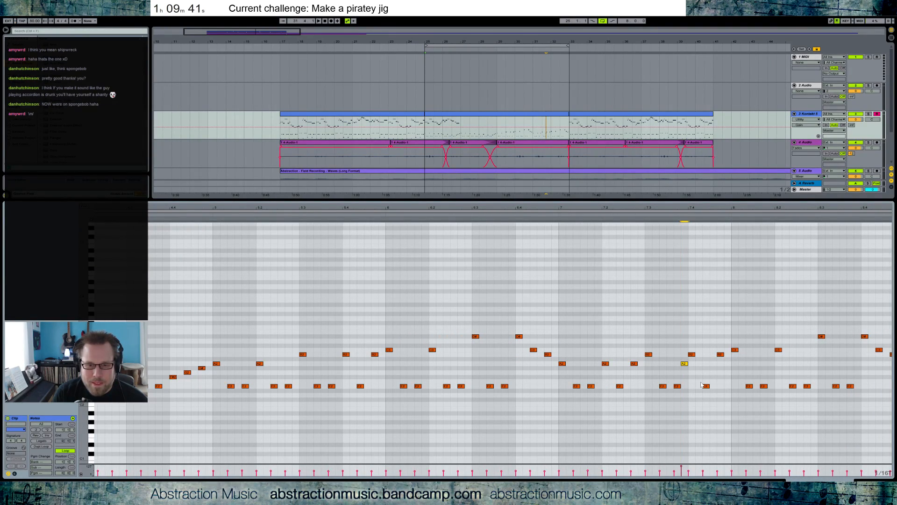
drag(685, 362, 685, 366)
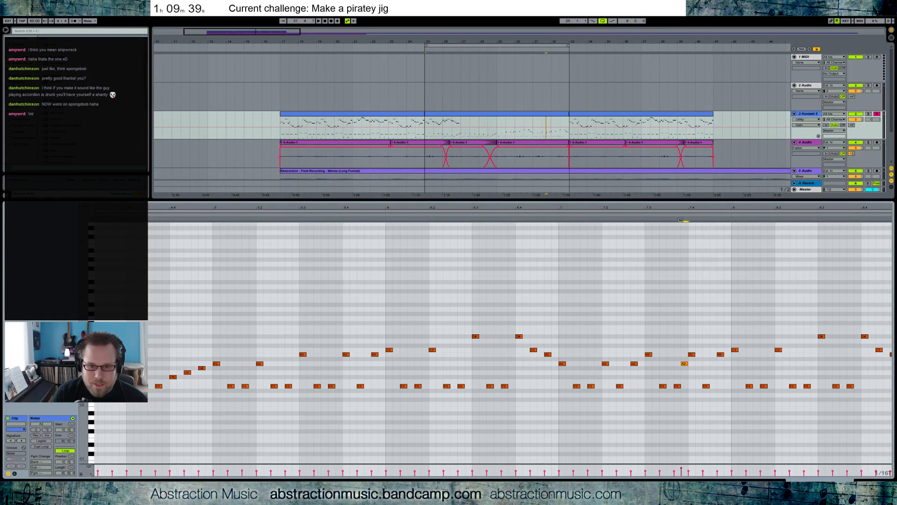
Delete the Kontakt clip and the 4 Audio creak clips that follow bar 33.
click(611, 118)
key(Delete)
click(632, 145)
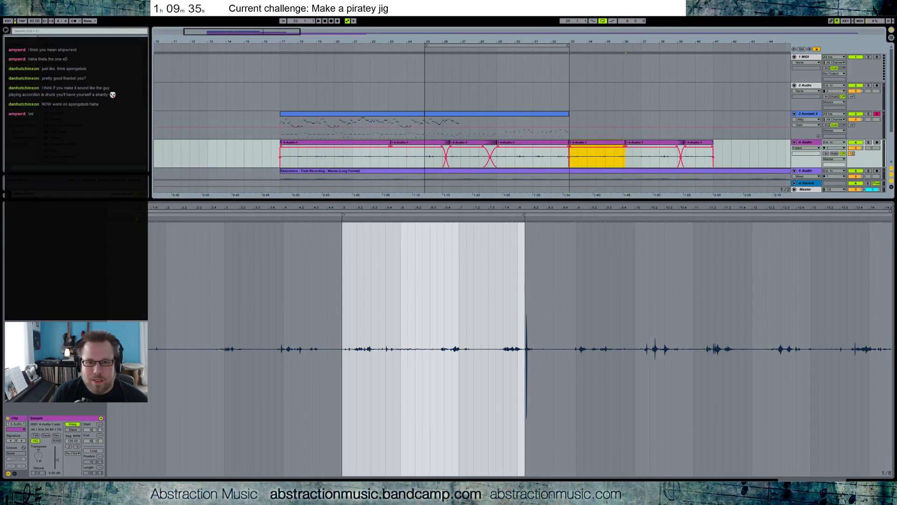
shift+click(698, 143)
key(Delete)
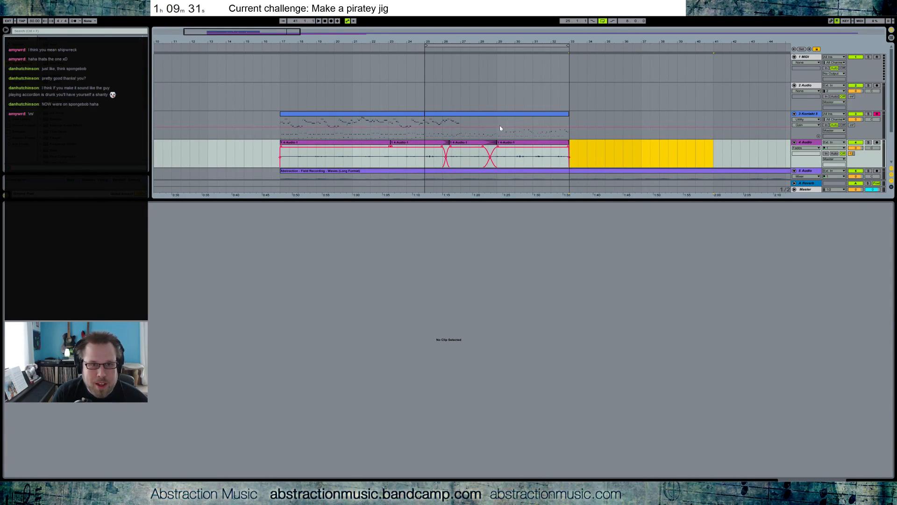
drag(579, 118, 710, 157)
click(534, 117)
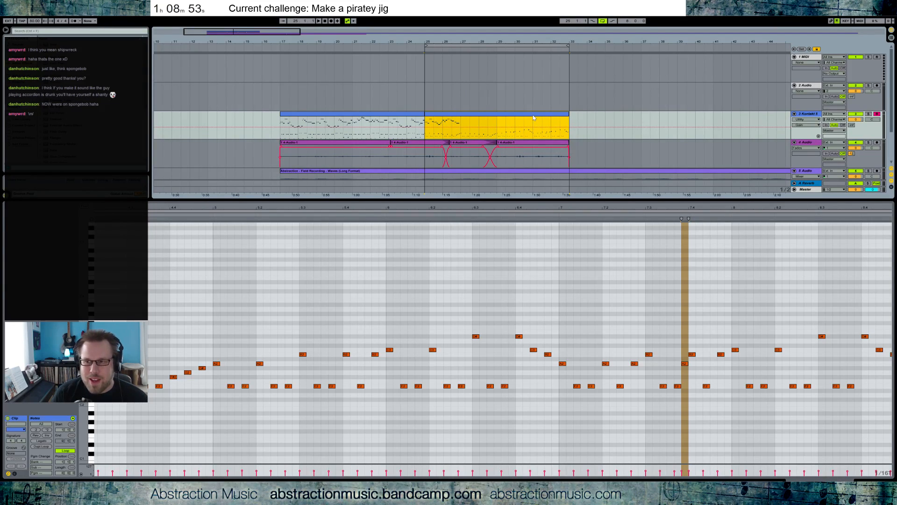
Cut the Waves field recording off after bar 41 and delete the second barefoot-walking creak clip.
drag(462, 42, 244, 4)
scroll(527, 90, down, 1)
scroll(395, 130, down, 1)
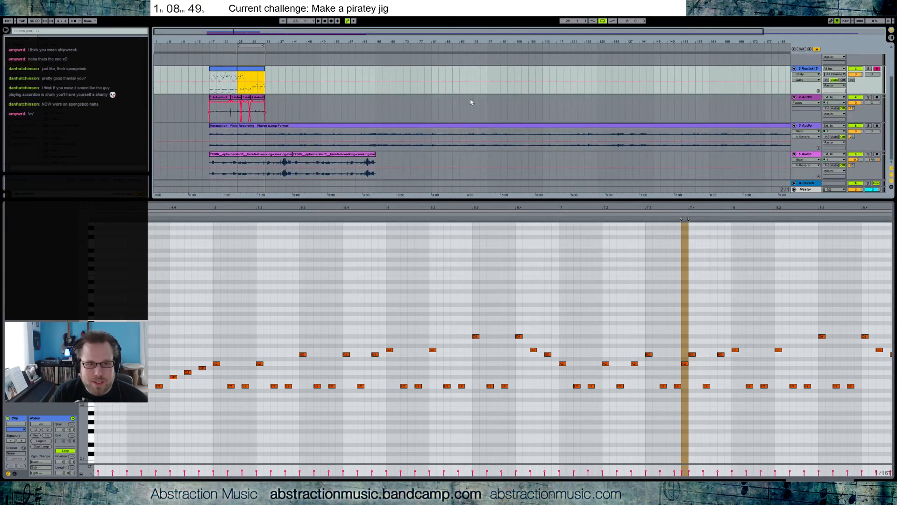
double_click(491, 31)
drag(767, 134, 271, 145)
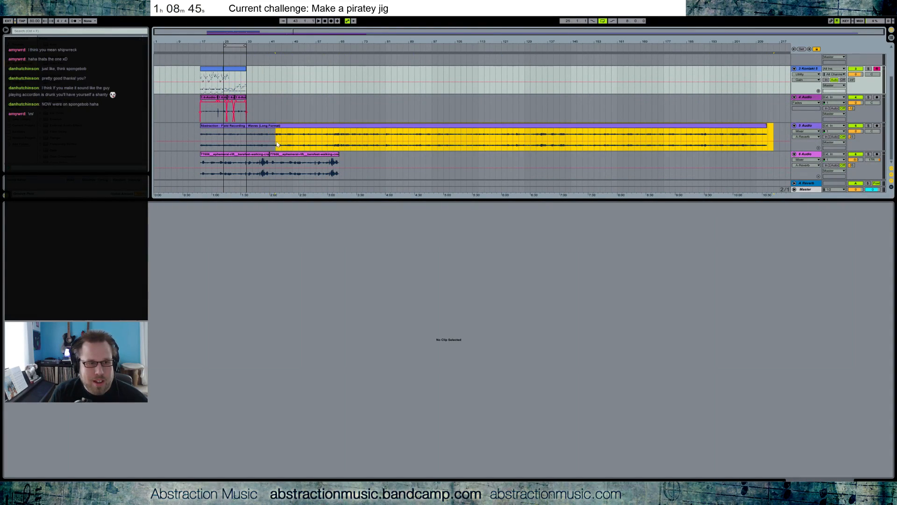
key(Delete)
click(286, 155)
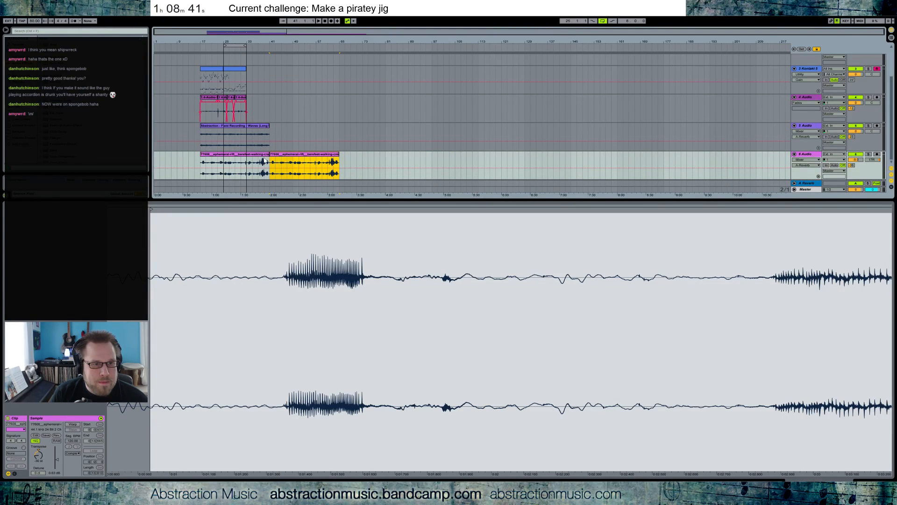
key(Delete)
mouse_move(225, 42)
mouse_down()
mouse_move(225, 77)
mouse_move(380, 87)
mouse_up()
Select the start of the first Kontakt clip at bar 17 and close the two Freesound browser tabs.
click(209, 81)
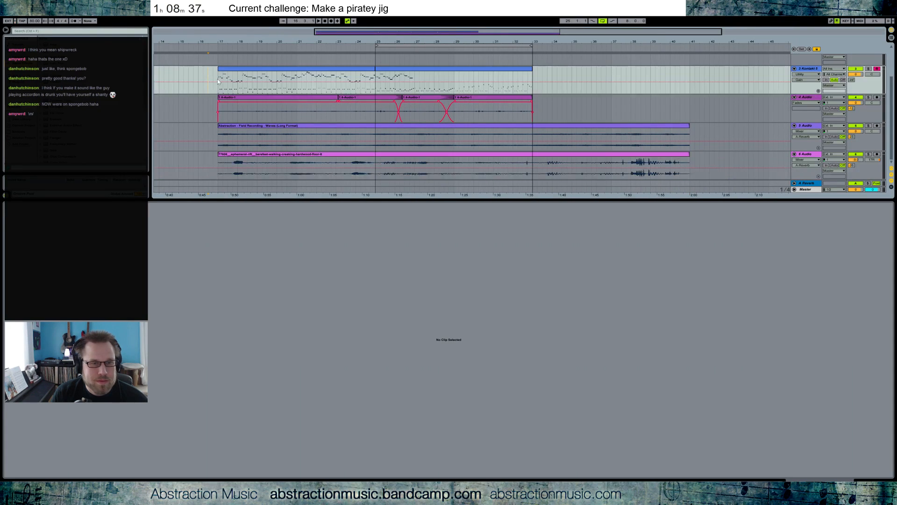
click(218, 79)
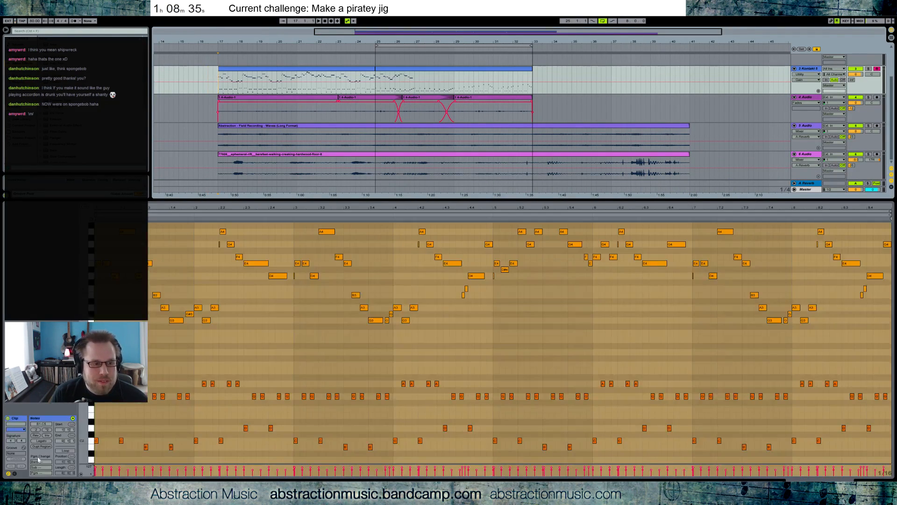
mouse_move(60, 489)
click(94, 470)
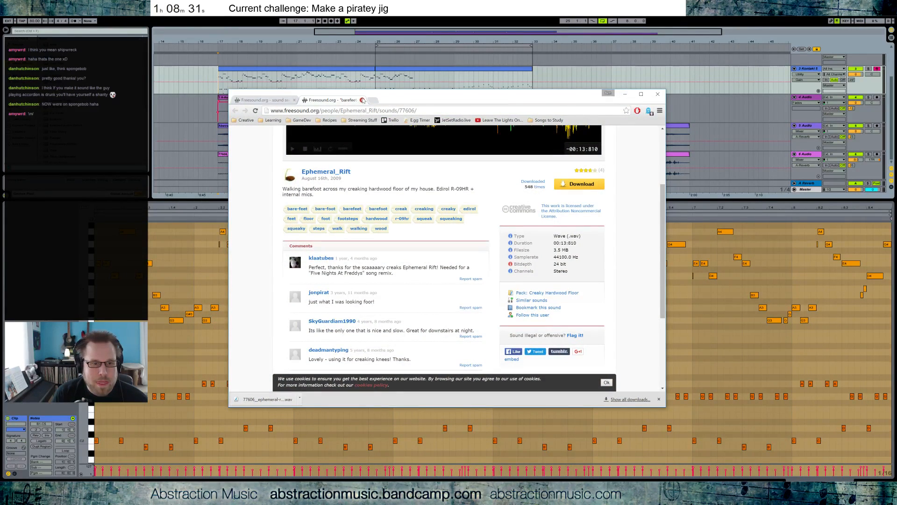
click(363, 100)
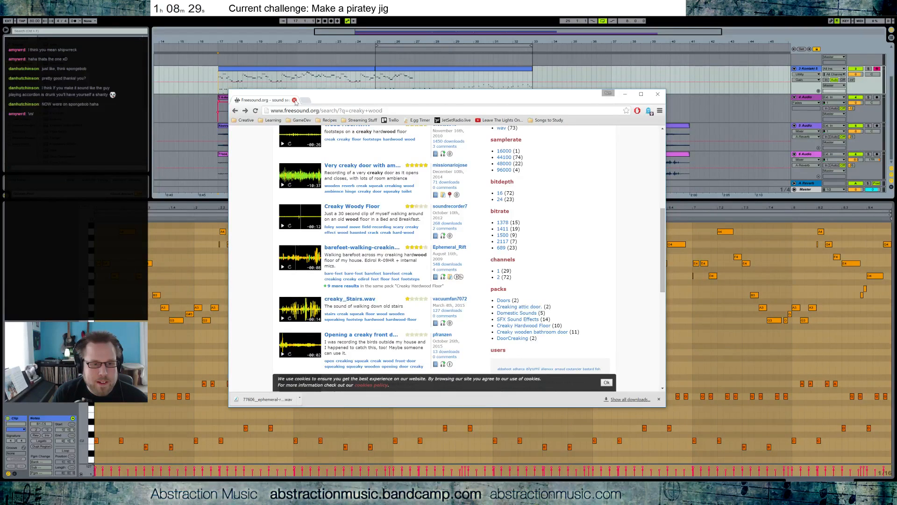
click(294, 100)
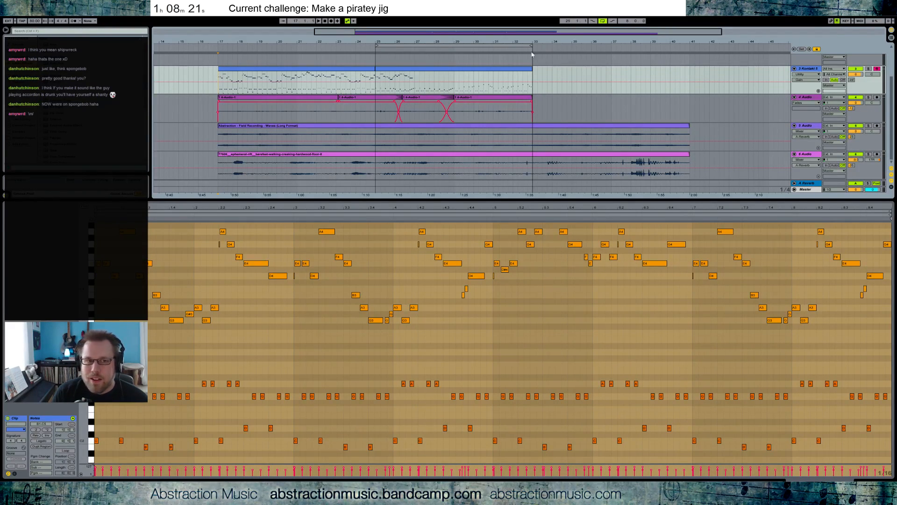
Play the arrangement from bar 17, reopen the middle-section clip, and check the velocities of its closing melody notes in bar 2.
key(space)
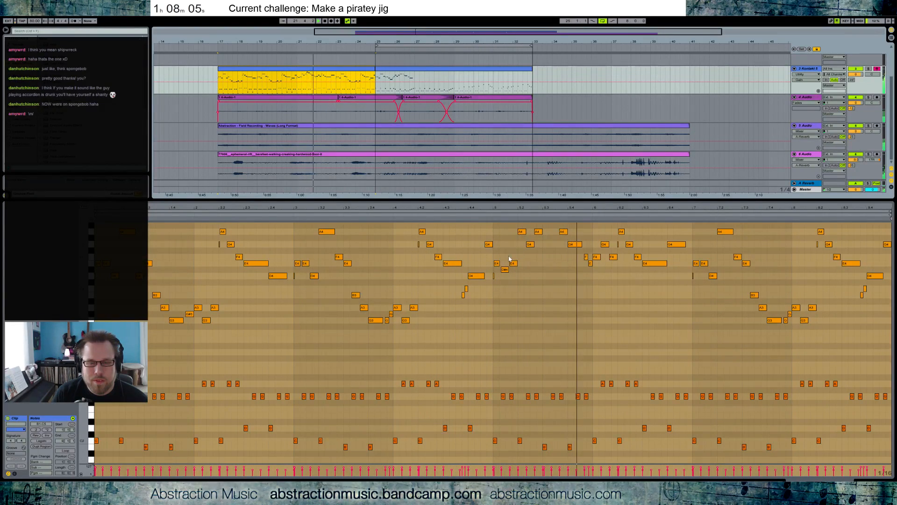
scroll(507, 258, up, 1)
click(494, 259)
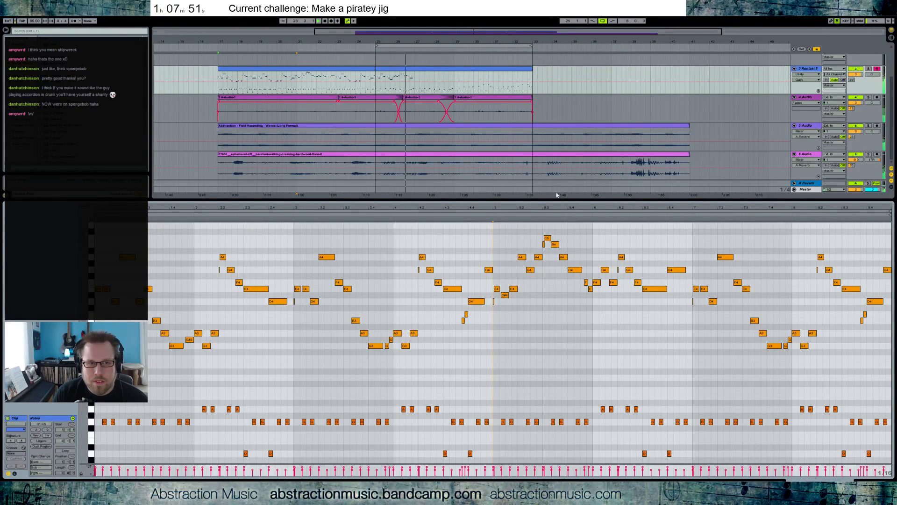
click(439, 71)
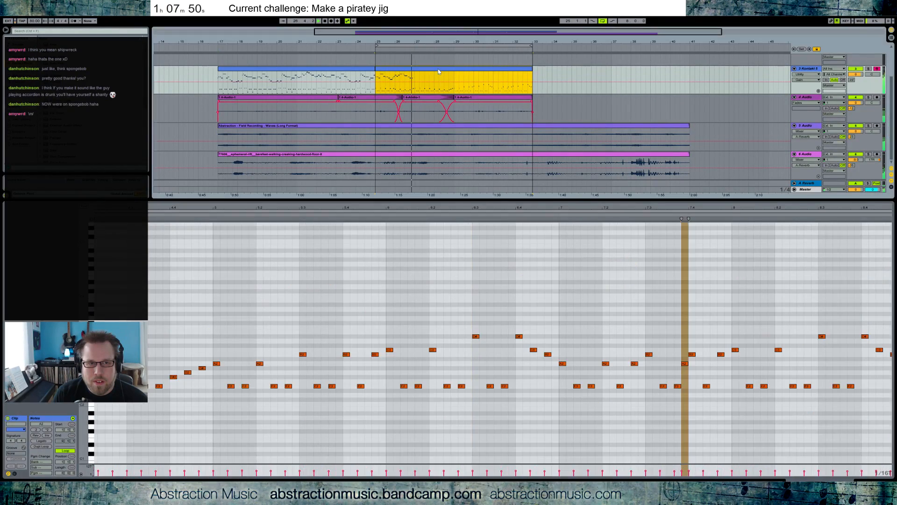
click(335, 261)
drag(279, 209, 531, 180)
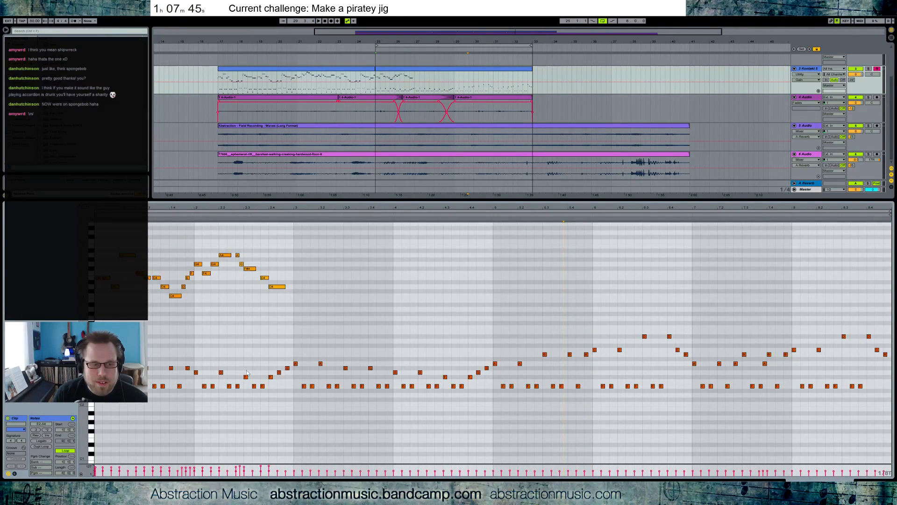
drag(277, 467, 260, 465)
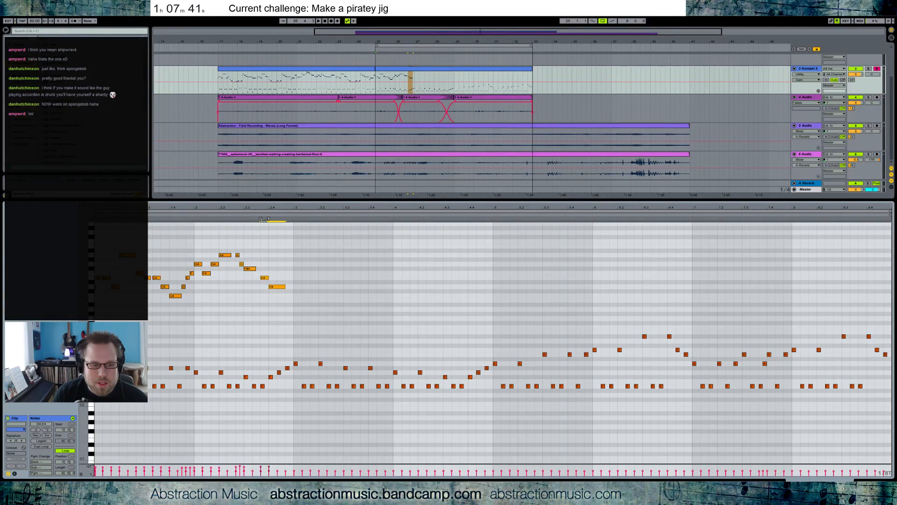
click(242, 467)
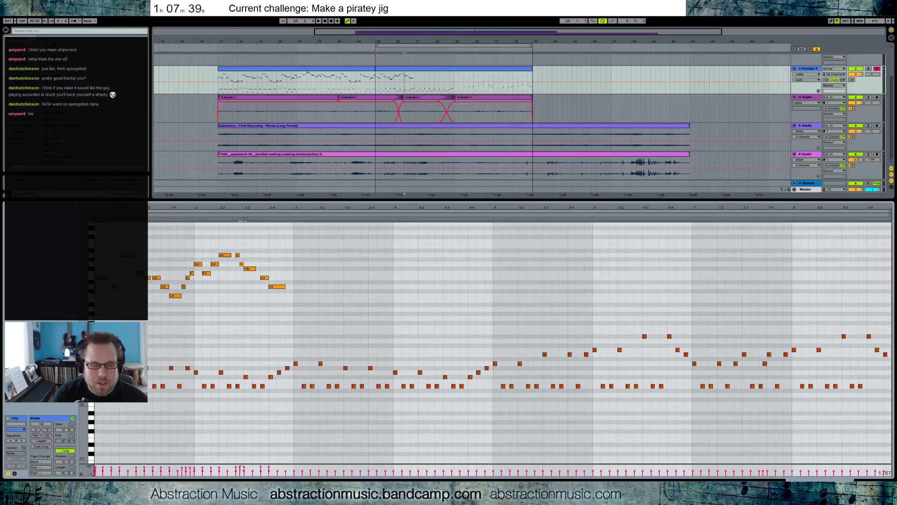
key(space)
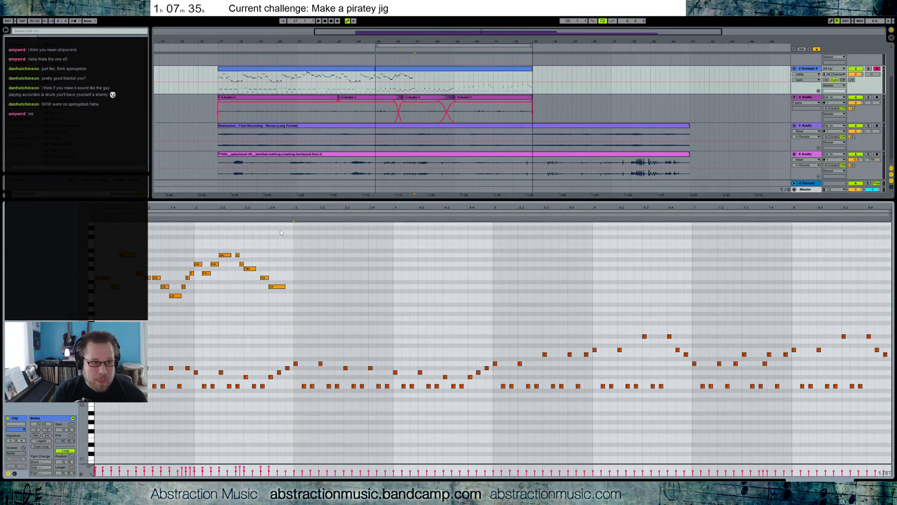
Duplicate the middle-section melody of bars 1 and 2 into bars 3 and 4.
drag(293, 246, 146, 321)
key(ctrl+d)
click(318, 299)
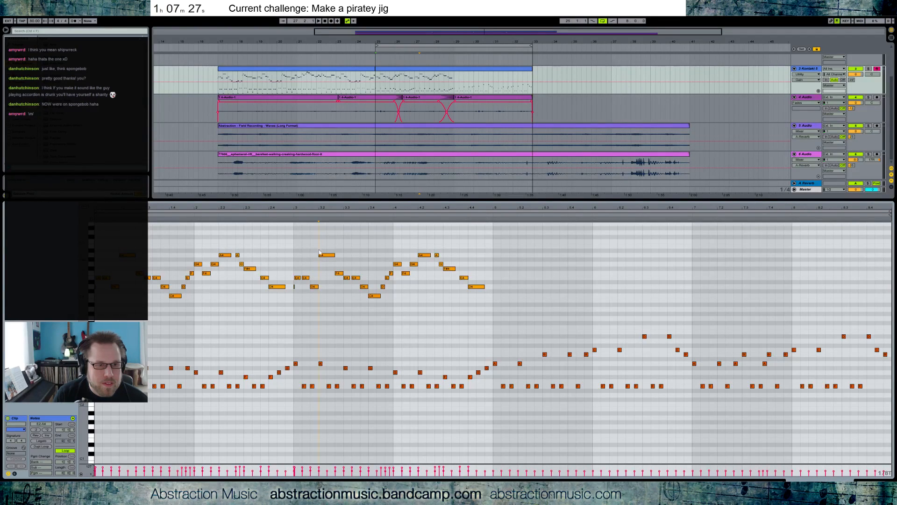
Try raising the second and third melody notes of bar 3 to F4 and G4, and play the phrase.
mouse_move(314, 286)
mouse_down()
mouse_move(305, 274)
mouse_move(318, 279)
mouse_up()
key(Up)
click(292, 215)
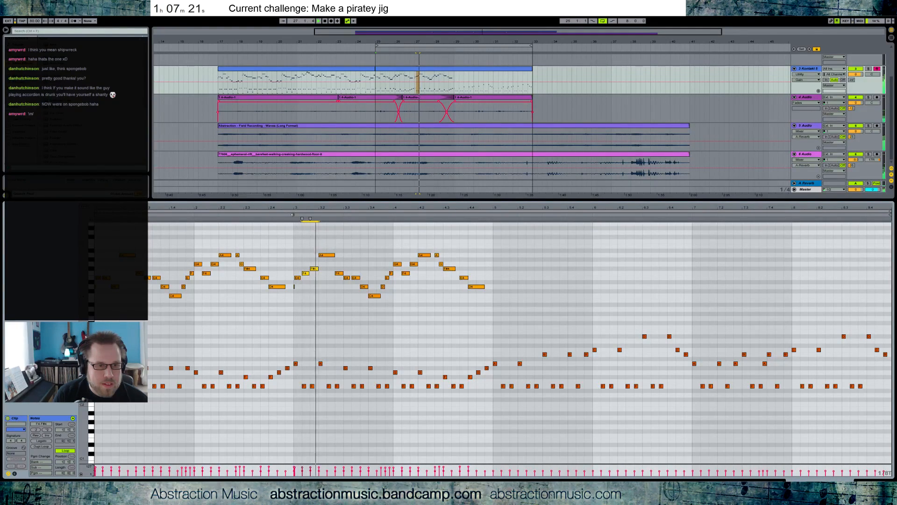
drag(311, 260, 316, 272)
key(Up)
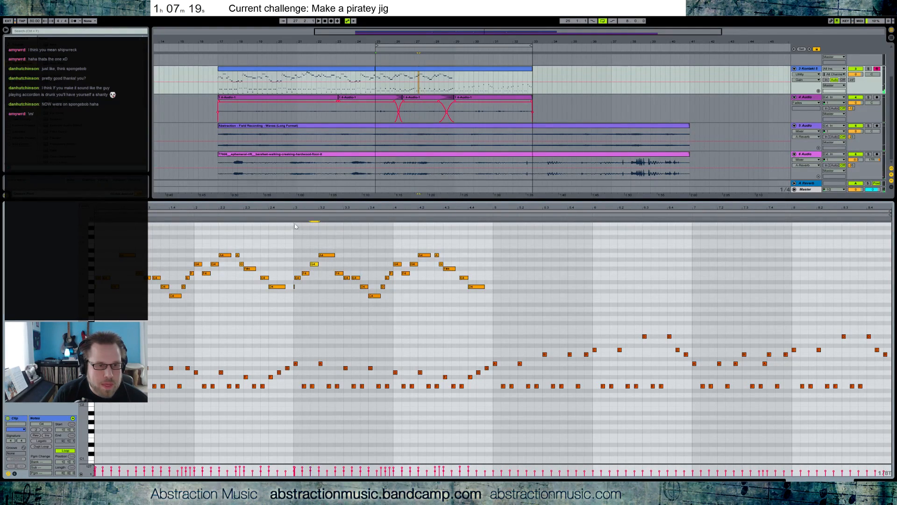
click(291, 214)
key(space)
Reshape the opening of bar 3's melody to E4, E4, F4 and a long G4, and play it.
click(305, 273)
drag(315, 262, 315, 272)
click(290, 214)
key(space)
key(ctrl+z)
click(327, 255)
drag(327, 263, 305, 278)
click(291, 216)
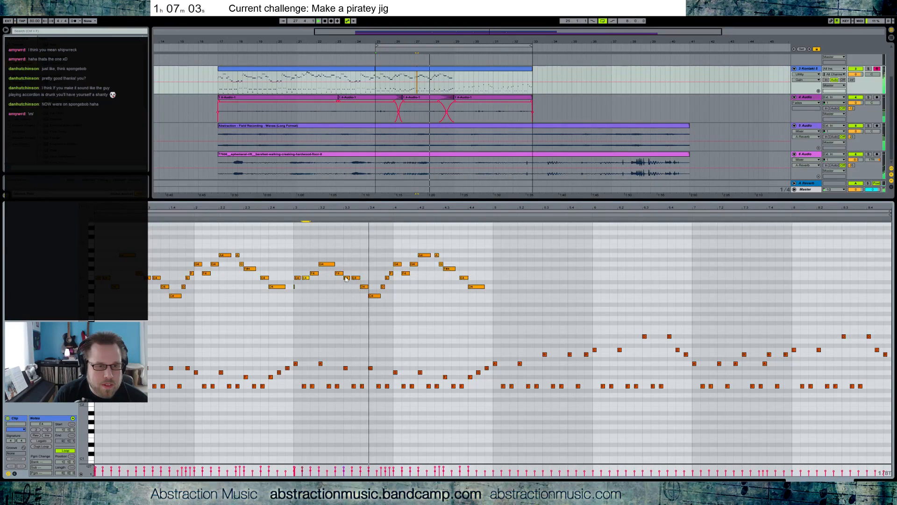
Try raising the melody note just after beat 3.3 to F4 and play the second half of the bar.
drag(356, 278, 355, 273)
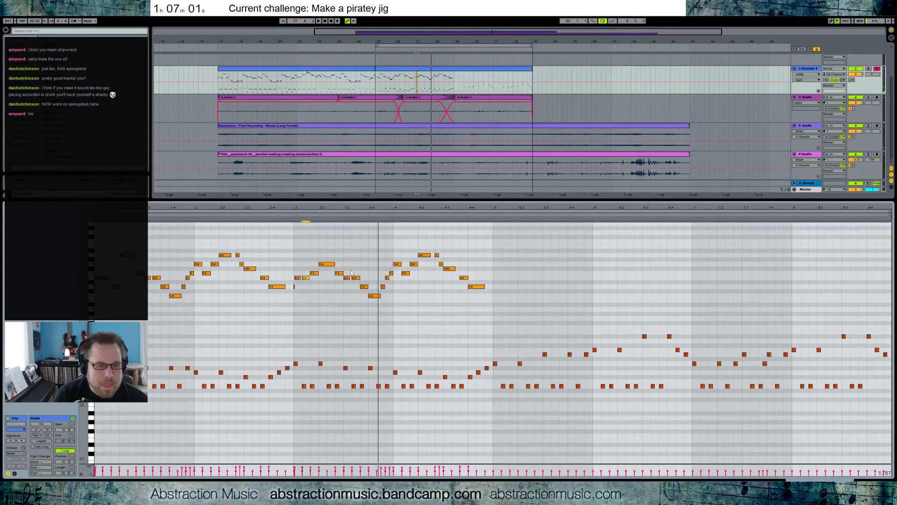
key(space)
click(364, 286)
click(372, 296)
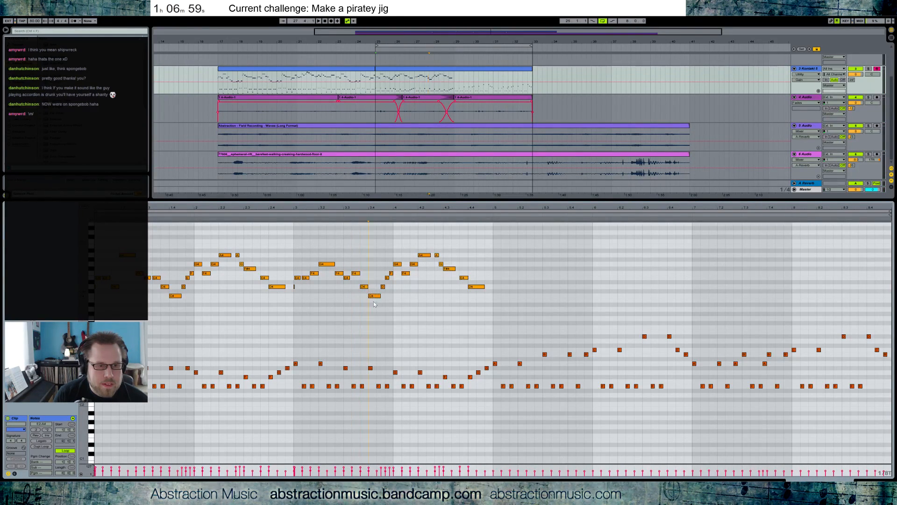
click(325, 220)
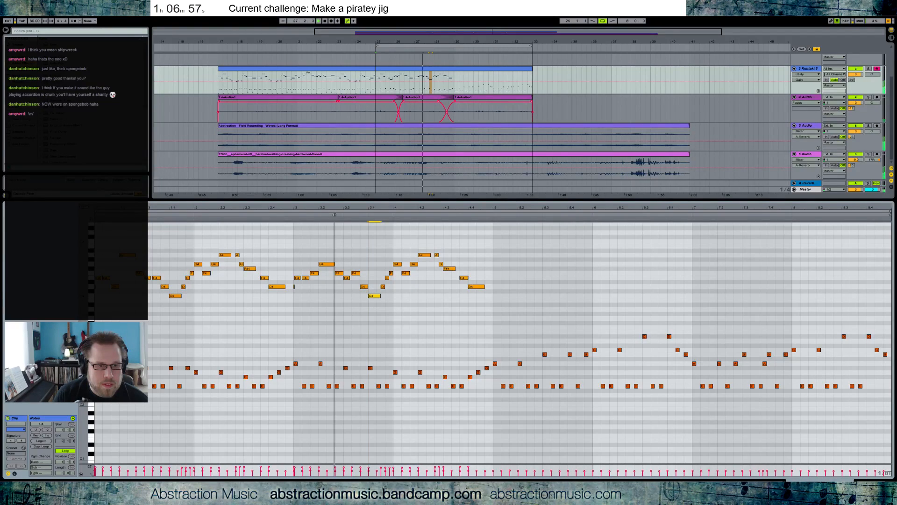
key(space)
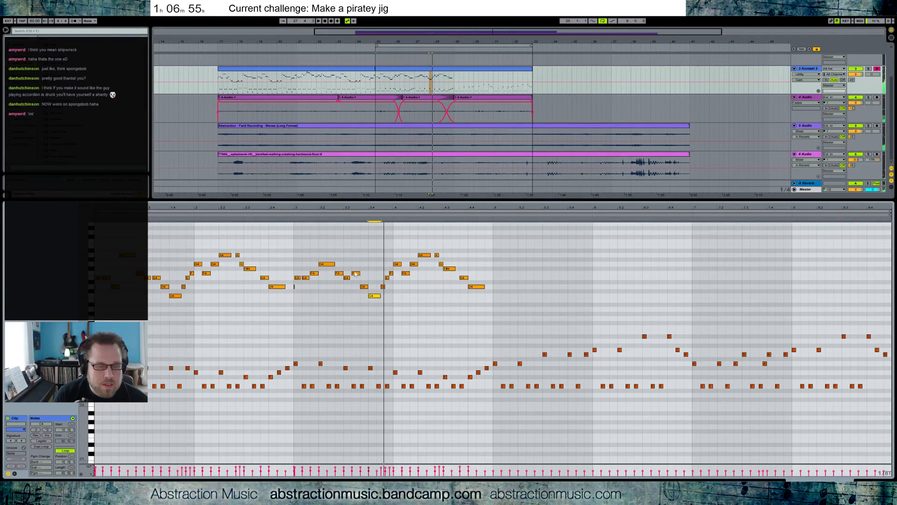
Set the melody notes at and just after beat 3.3 to D4 and E4, and play from bar 3.
drag(345, 269, 358, 281)
key(Down)
key(Down)
click(354, 281)
key(Up)
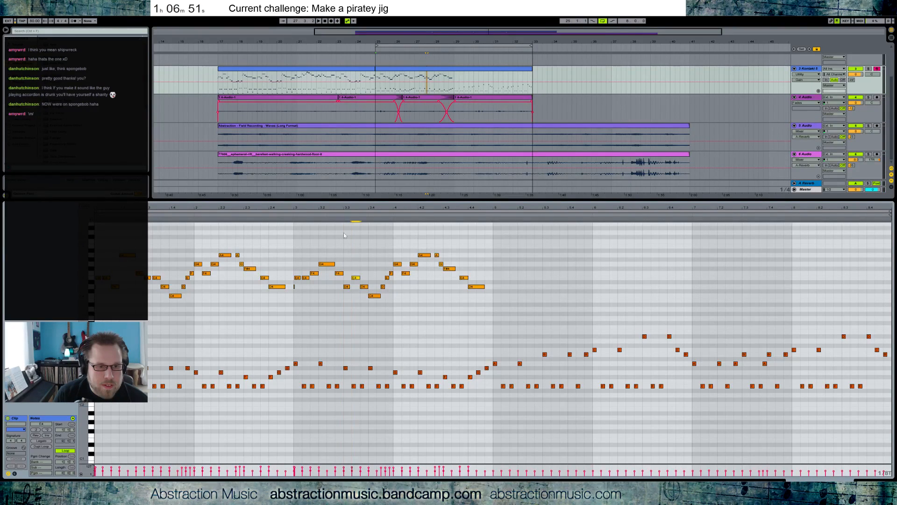
click(292, 215)
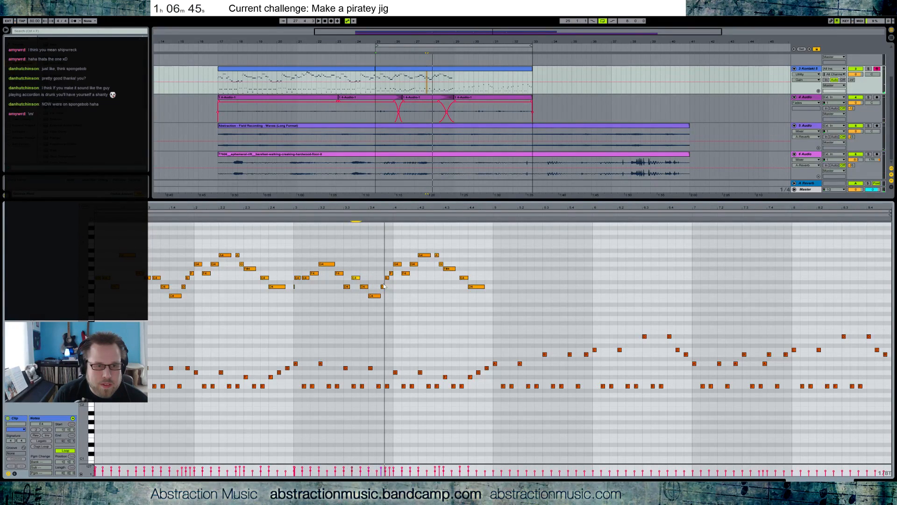
Replace the two short melody notes leading into bar 4 with a single F4 note.
drag(380, 273, 390, 286)
key(Delete)
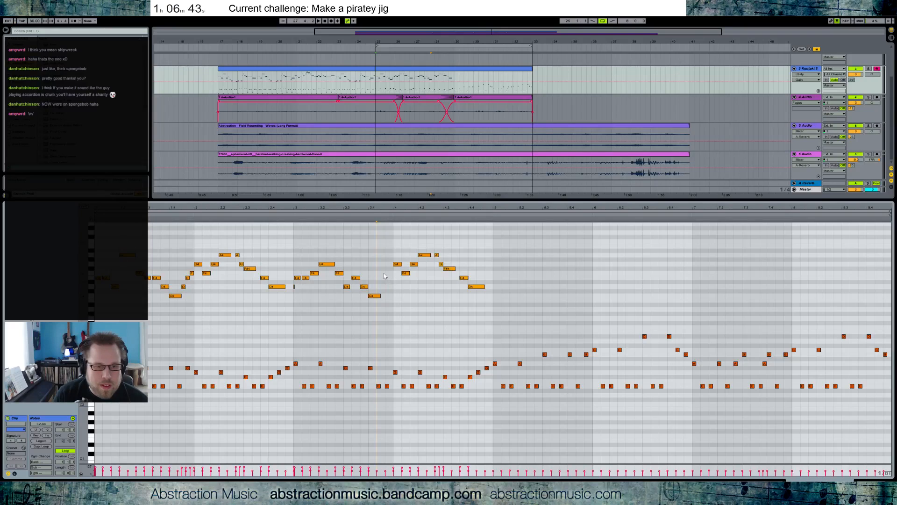
scroll(382, 276, up, 2)
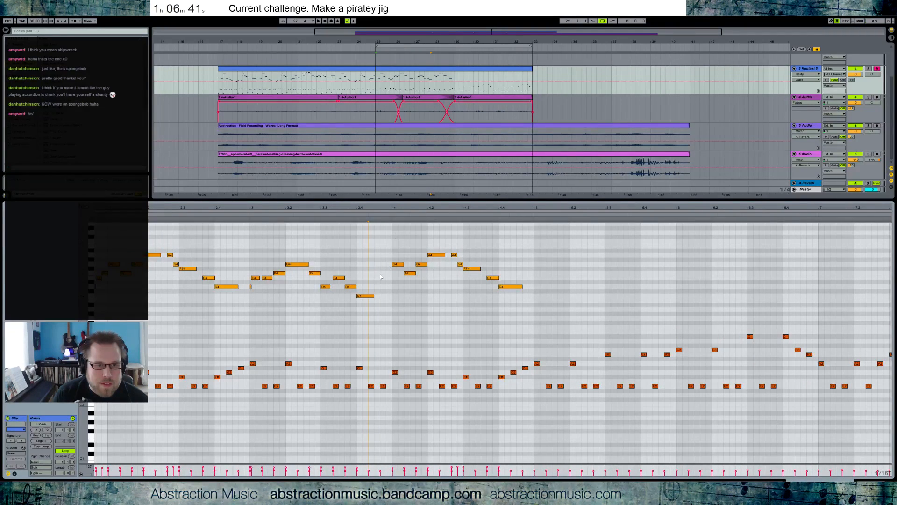
double_click(381, 274)
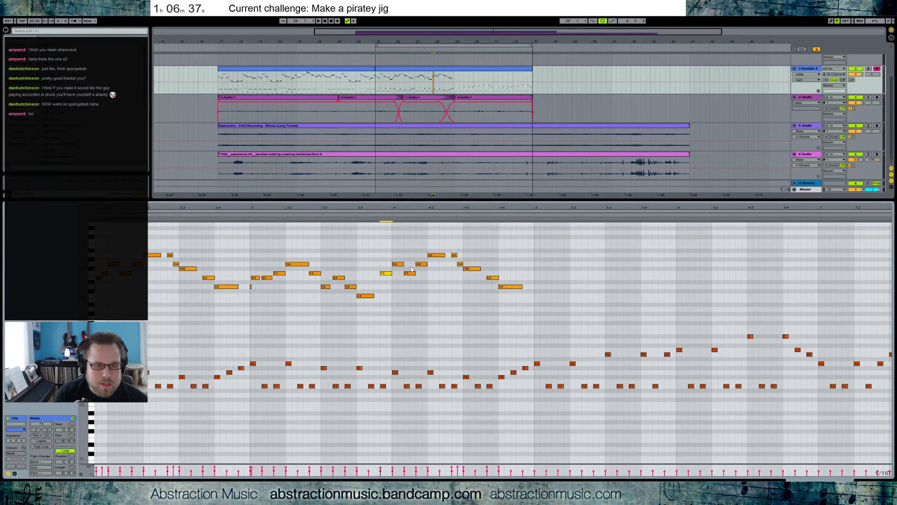
Lengthen the opening G4 of bar 4's melody, delete the F4 after it, and play the passage.
drag(404, 264, 410, 264)
click(411, 273)
key(Delete)
key(space)
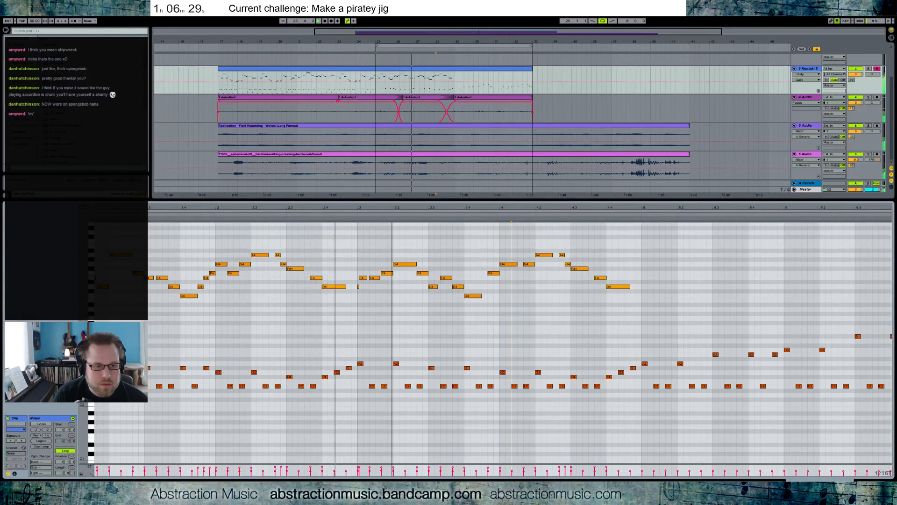
key(space)
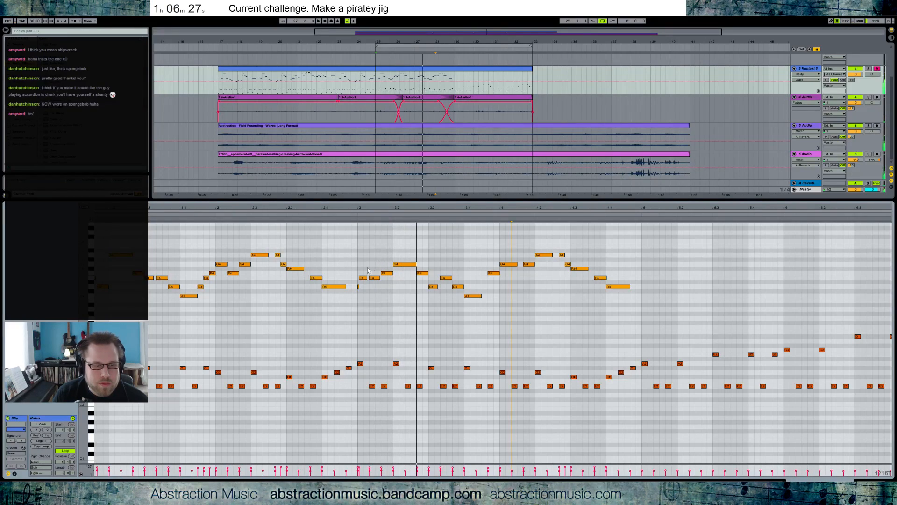
Try lowering the notes that open bar 3's melody by three semitones.
drag(357, 253, 388, 301)
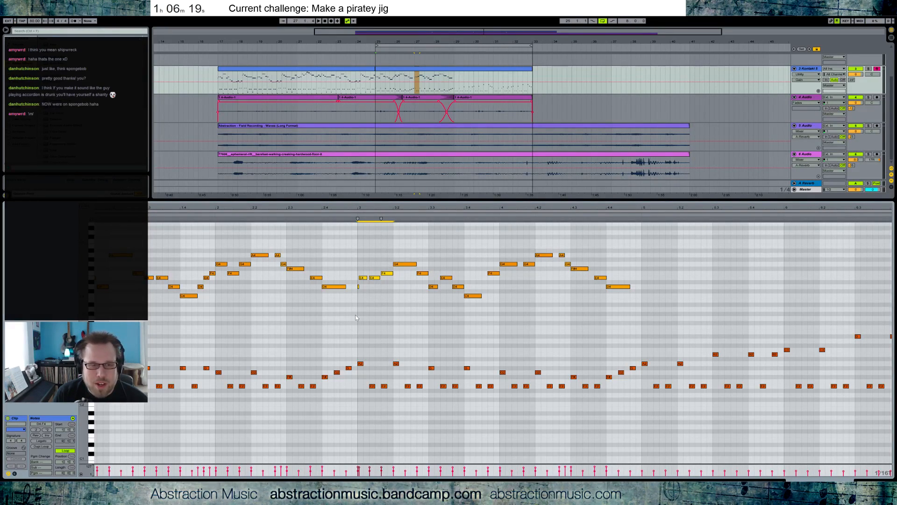
key(Down)
key(Down)
key(Down)
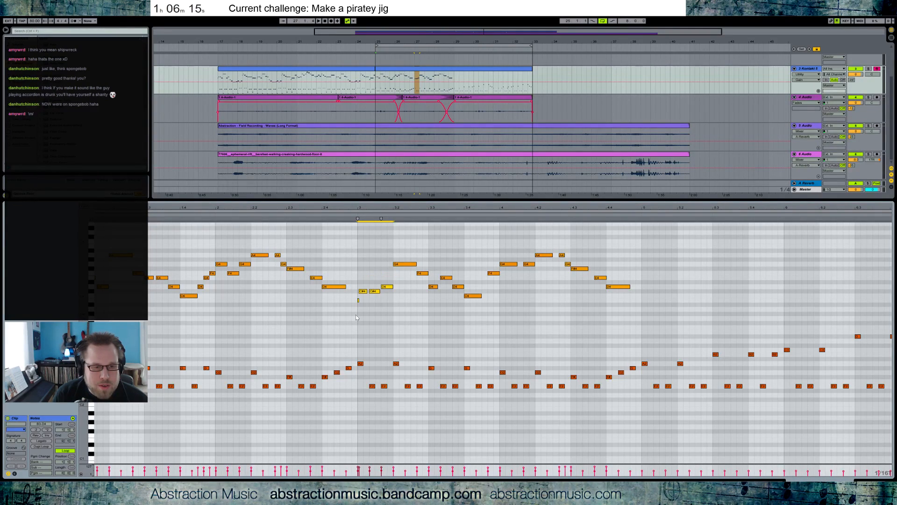
key(Up)
key(Up)
key(Up)
Change the opening of bar 3's melody to one longer E4 and a D#4 before beat 3.2, and play it.
drag(331, 208, 392, 213)
click(441, 278)
drag(434, 278, 457, 278)
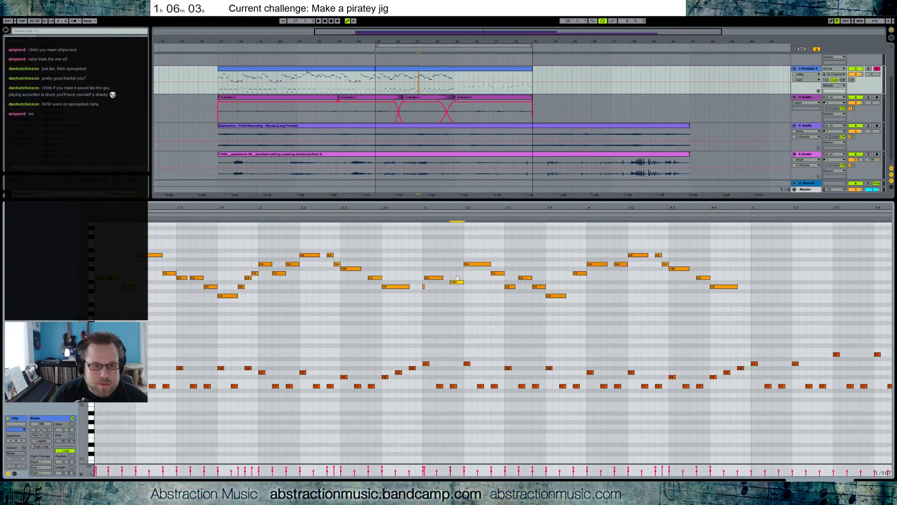
click(418, 215)
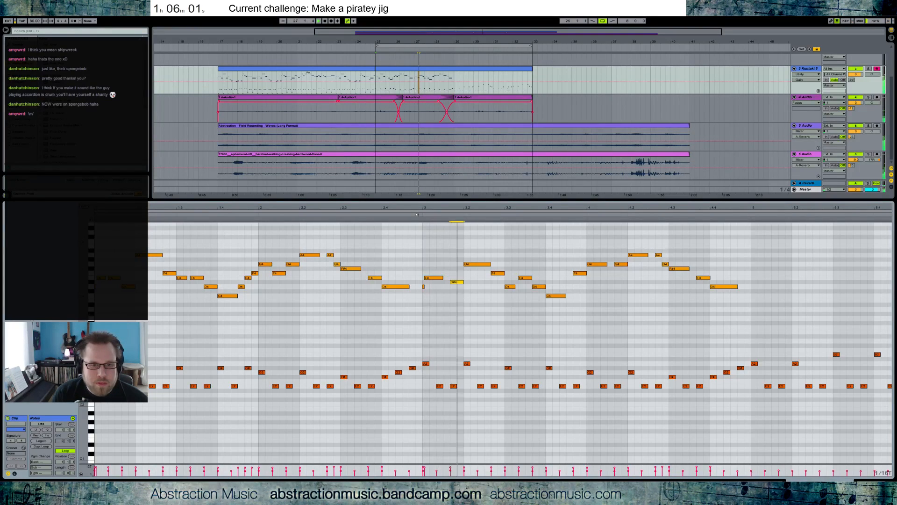
Replace the long G4 and the F4 after beat 3.2 with equal E4, G4 and A4 notes, and play from bar 3.
mouse_move(476, 265)
mouse_down()
mouse_move(487, 278)
mouse_move(477, 278)
mouse_move(486, 263)
mouse_up()
key(Left)
key(Left)
key(Up)
key(Up)
double_click(497, 256)
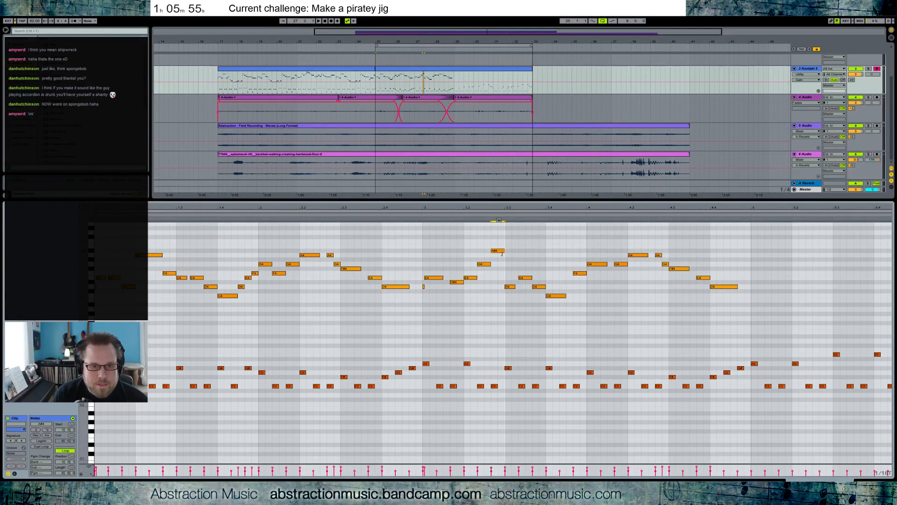
click(421, 216)
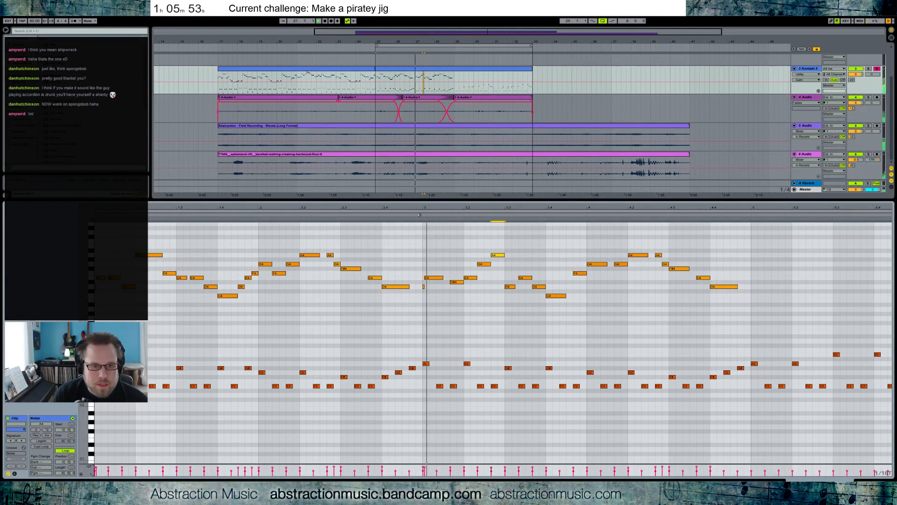
key(space)
Raise the three melody notes starting at beat 3.3 to F4, G4 and F4, and play from bar 3.
click(509, 287)
click(480, 264)
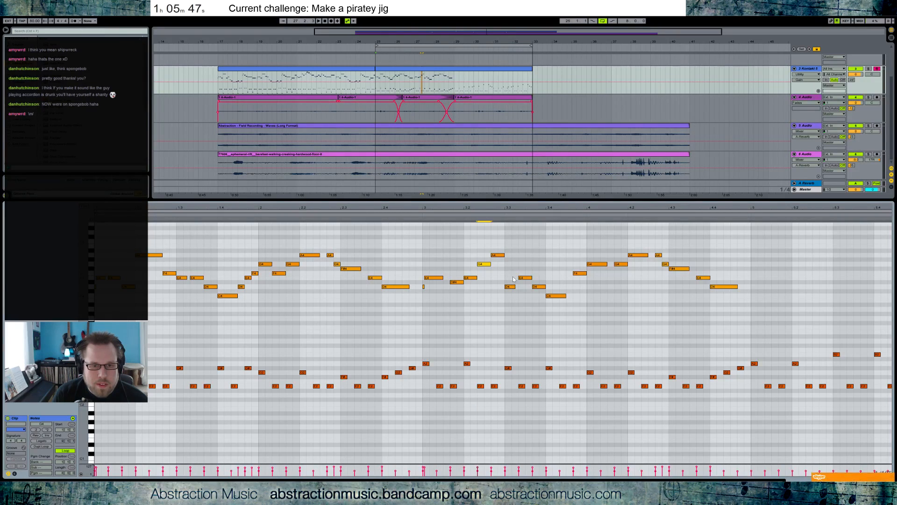
drag(509, 279, 535, 296)
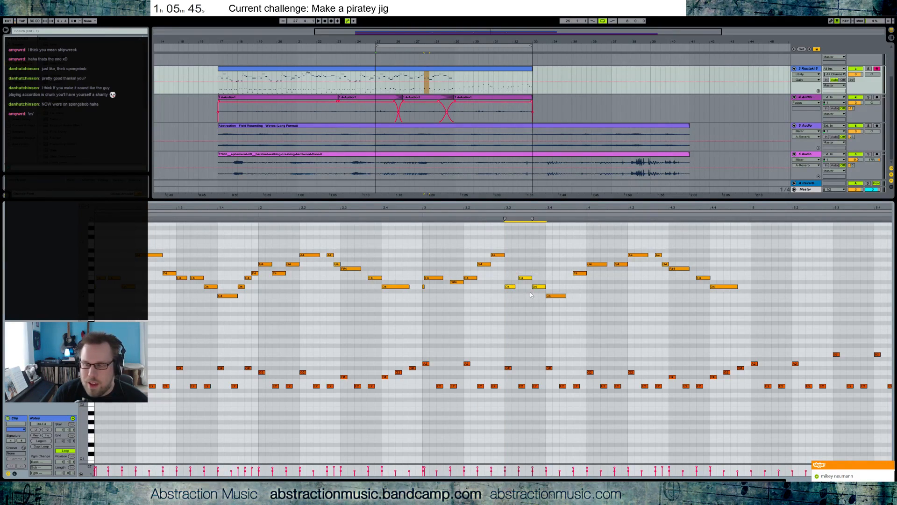
key(Up)
key(Up)
key(Up)
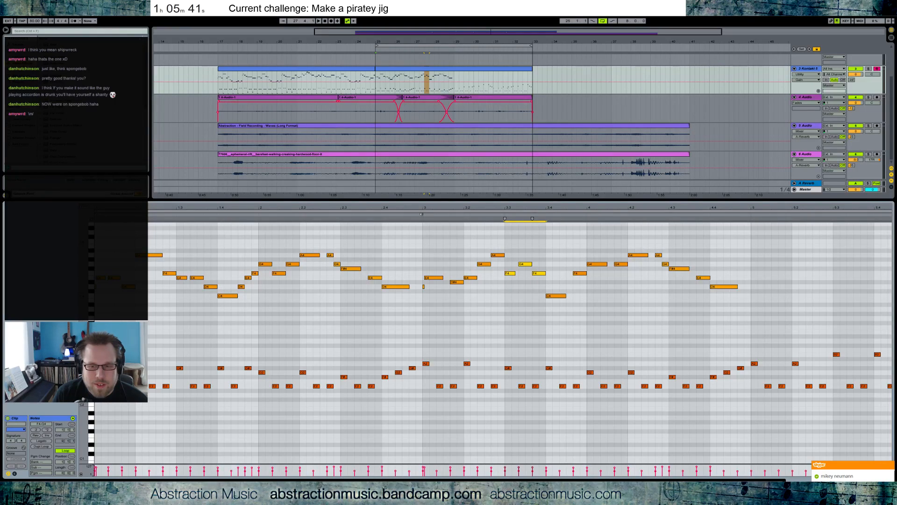
key(space)
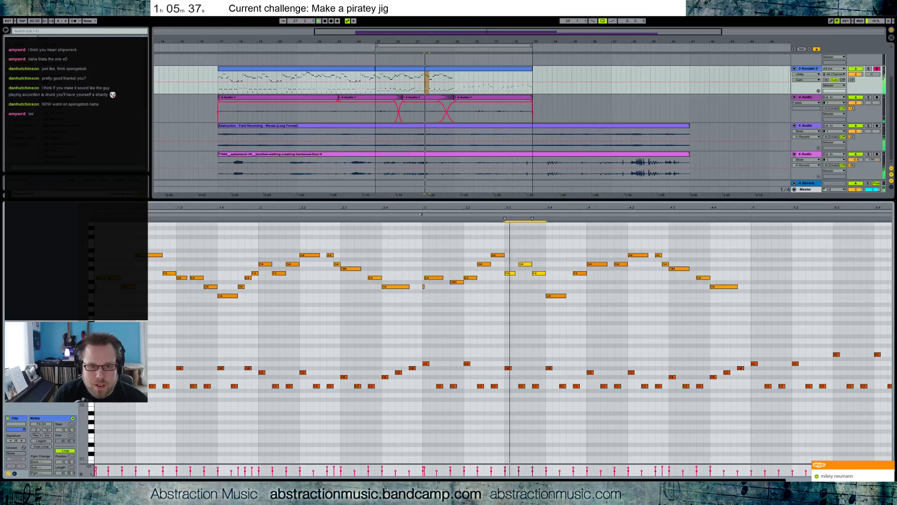
key(space)
Raise the melody note at beat 3.4 to E4.
click(556, 296)
key(Up)
key(Up)
key(Up)
key(Up)
Try raising the three melody notes between beats 3.3 and 3.4 by two semitones.
drag(508, 264, 534, 279)
key(Up)
key(Up)
key(Down)
key(Down)
key(space)
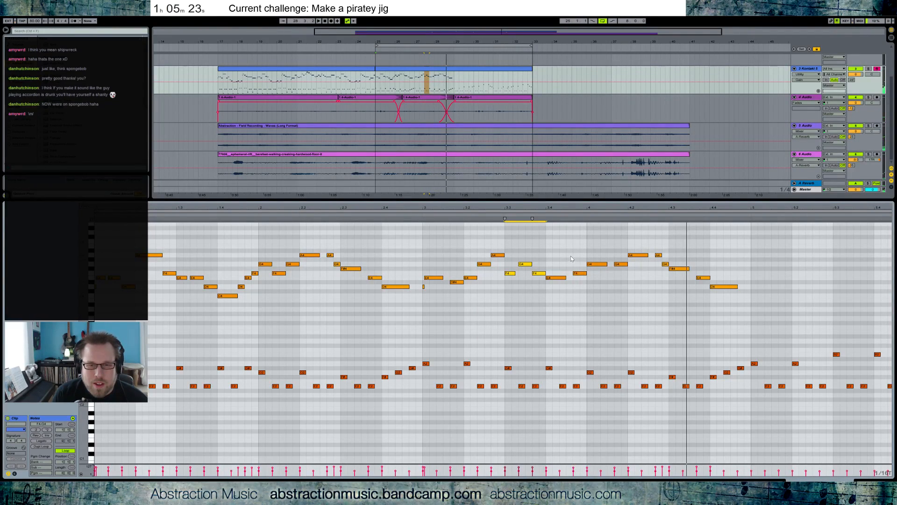
Rework the lead-in to bar 4 as a short E4, G4 and A4, with A4 opening the bar, and play it.
drag(572, 243, 750, 313)
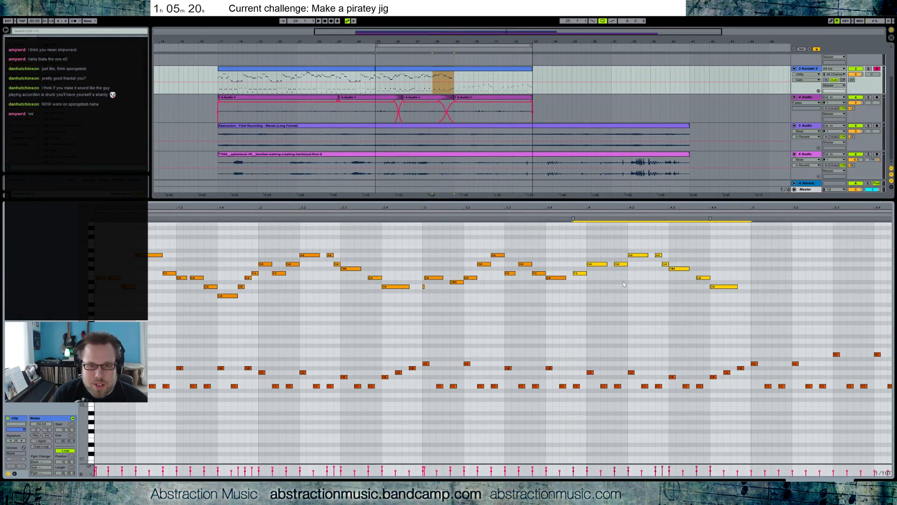
click(598, 280)
mouse_move(580, 274)
mouse_down()
mouse_move(581, 286)
mouse_move(581, 272)
mouse_move(587, 283)
mouse_move(559, 277)
mouse_move(587, 255)
mouse_move(607, 255)
mouse_move(571, 271)
mouse_up()
double_click(562, 264)
double_click(577, 256)
double_click(590, 255)
key(Delete)
key(Delete)
click(543, 215)
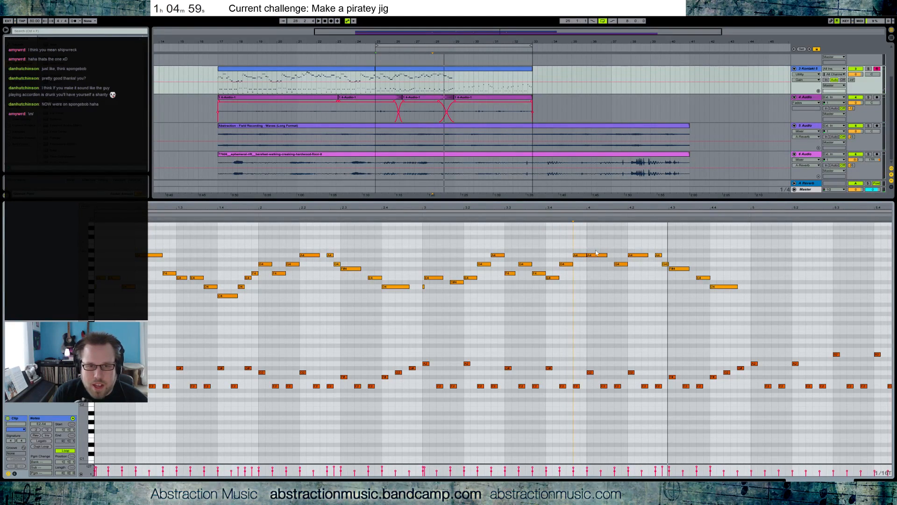
key(space)
Lower the melody note at beat 4.2 to F4, lengthen it, and play from just before bar 4.
drag(637, 246, 647, 267)
key(Down)
key(Down)
key(Down)
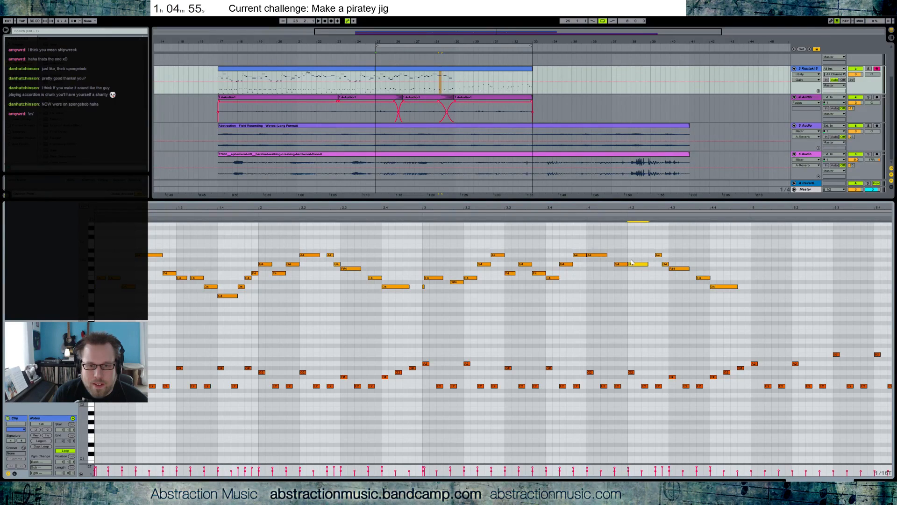
key(Down)
drag(650, 273, 656, 273)
click(583, 215)
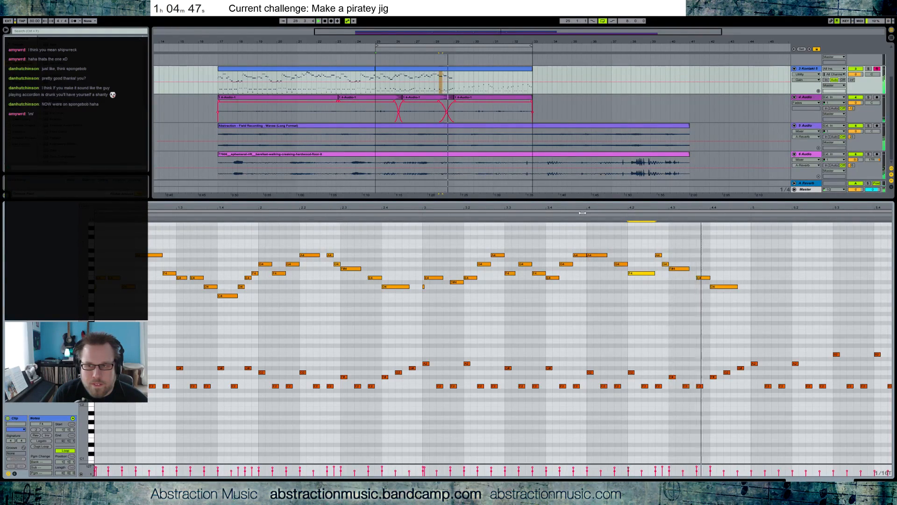
Try other pitches for the long melody note at beat 4.2, set it to B4, and play the passage.
key(space)
key(Up)
key(Up)
key(Down)
key(Down)
key(Down)
key(Down)
key(Up)
key(Up)
key(Up)
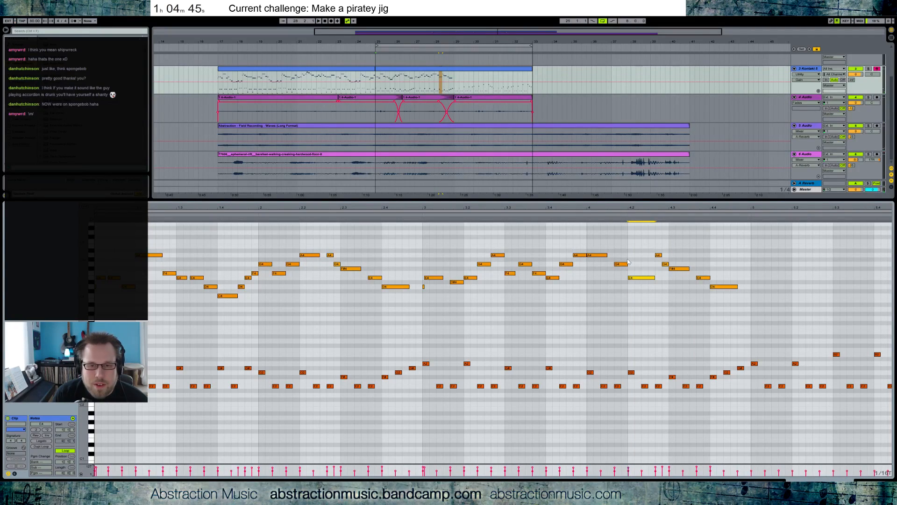
key(Up)
key(Up)
key(Up)
key(Up)
key(Up)
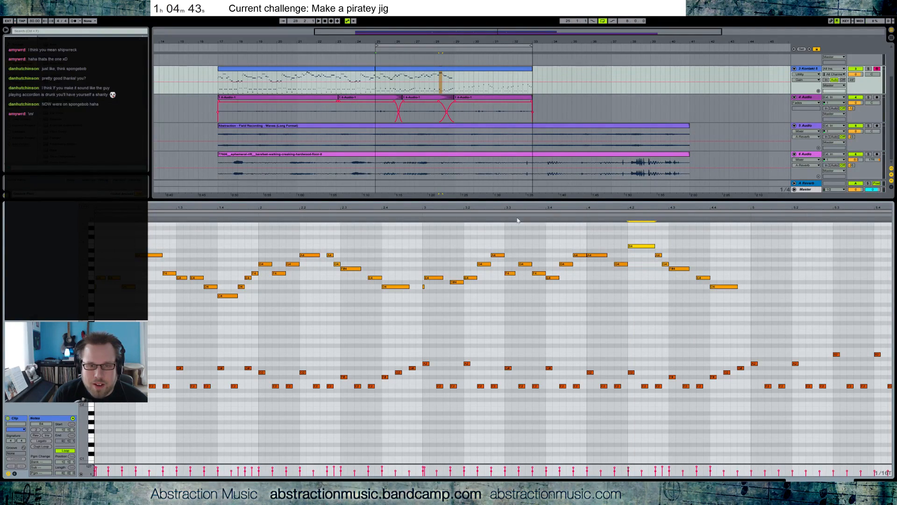
key(space)
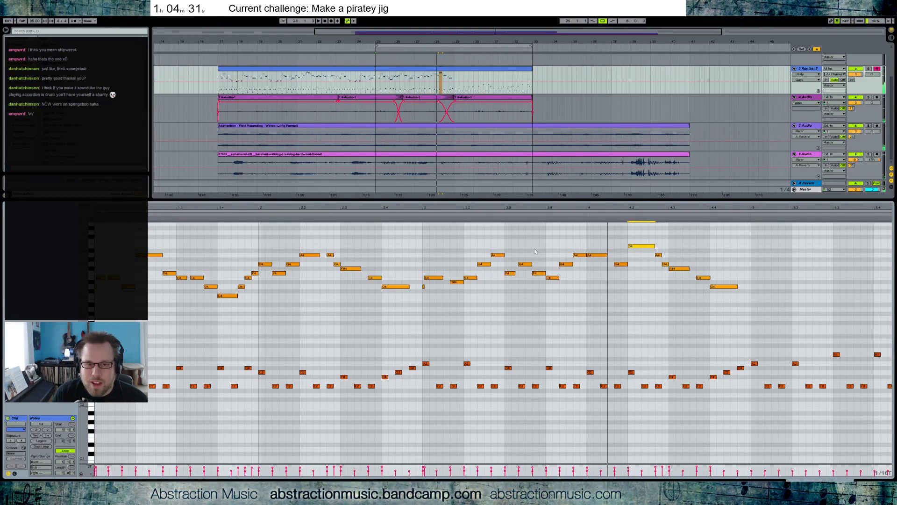
Shape the run into beat 3.3 as a longer E4, short G4 and A4, then B4, and delete the F4 before beat 3.4.
key(space)
mouse_move(531, 265)
mouse_down()
mouse_move(546, 265)
mouse_move(512, 274)
mouse_move(514, 247)
mouse_up()
click(536, 273)
key(Delete)
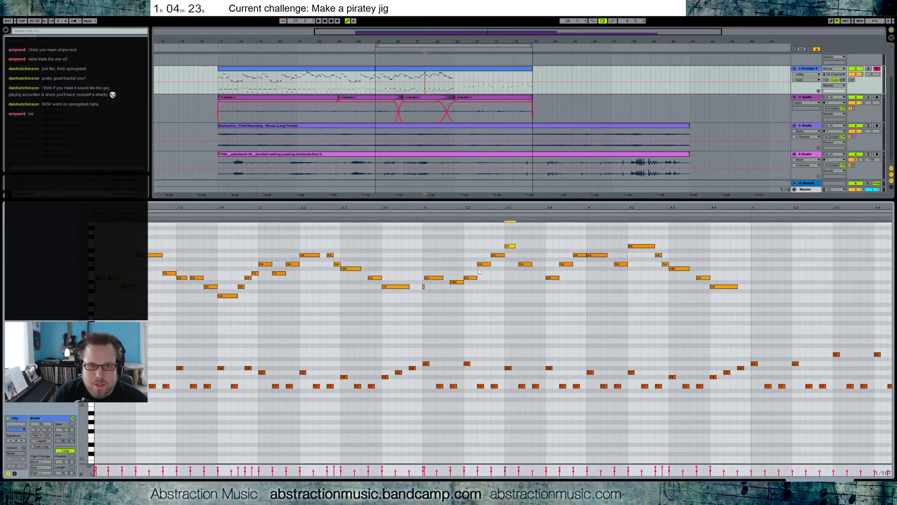
drag(477, 277, 498, 255)
click(493, 256)
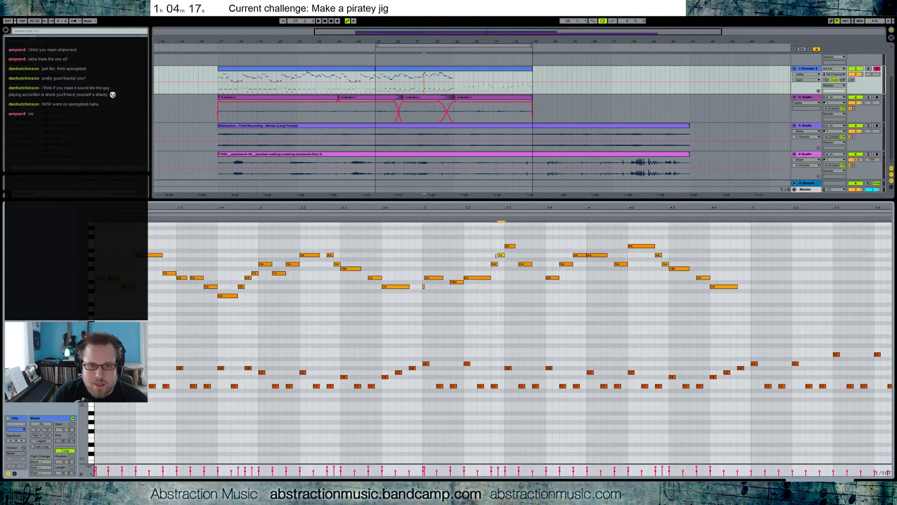
Set the melody notes following beat 3.3's B4 to B4, A4 and, at beat 3.4, G4.
click(524, 265)
key(Up)
key(Up)
key(Up)
key(Up)
double_click(534, 255)
drag(551, 264, 555, 298)
Delete all melody notes after the one at beat 3.4 through the end of bar 4, and play from bar 3.
drag(561, 248, 786, 307)
key(Delete)
drag(663, 237, 609, 262)
key(Delete)
click(419, 216)
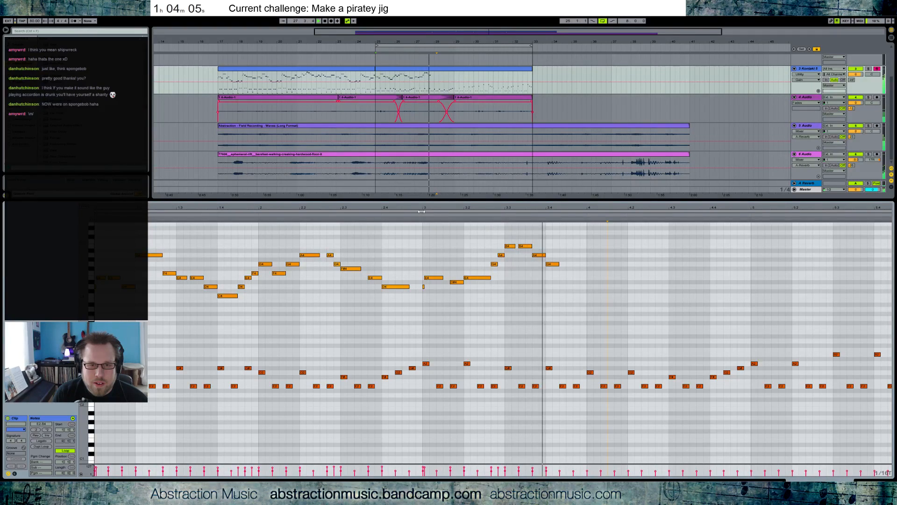
key(space)
Raise the melody note at beat 3.4 to G#4, play it, and double its length.
drag(552, 264, 552, 260)
click(539, 215)
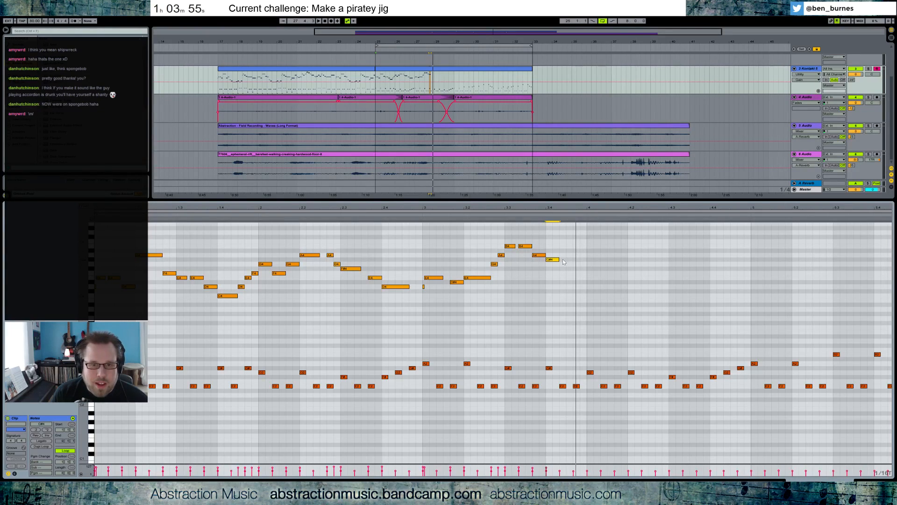
drag(559, 259, 573, 260)
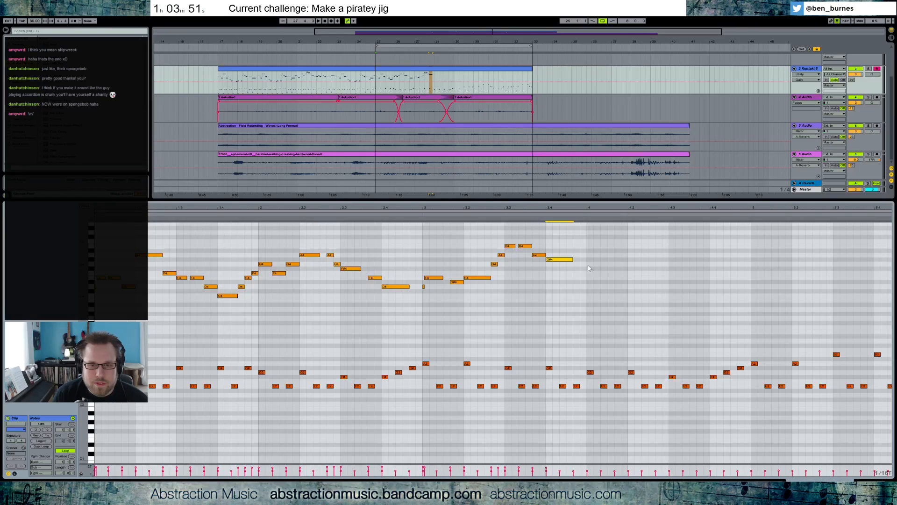
Start bar 4's melody with G4, F4 and G4, followed at beat 4.2 by a very short G4 and a long A4.
mouse_move(588, 264)
mouse_down()
mouse_move(610, 273)
mouse_move(628, 264)
mouse_up()
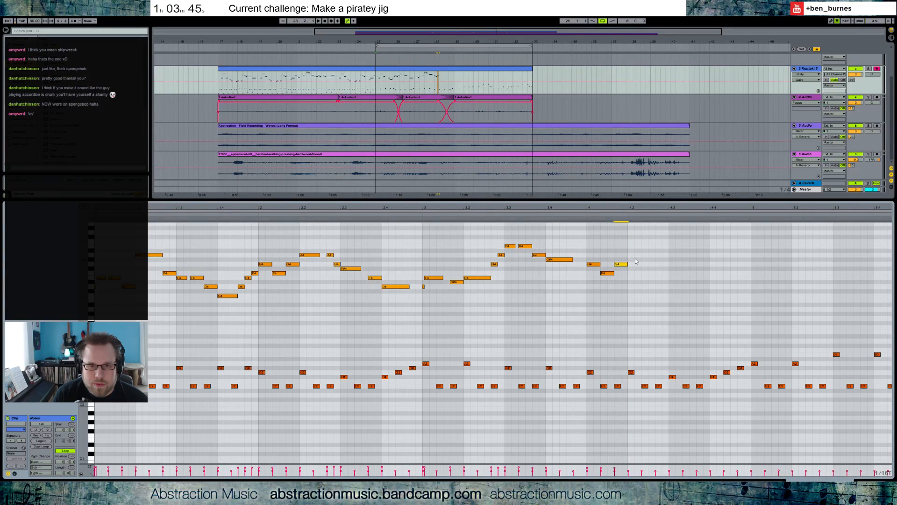
click(632, 265)
click(631, 264)
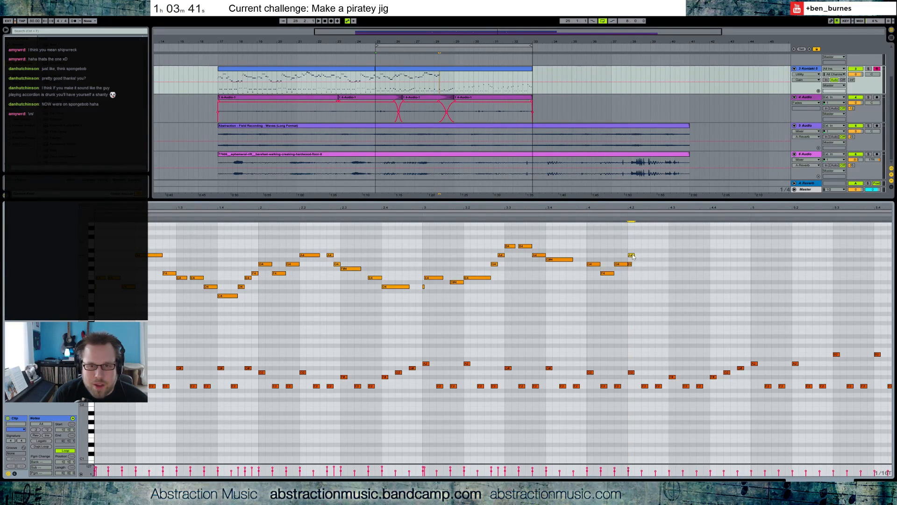
mouse_move(634, 255)
mouse_down()
mouse_move(655, 255)
mouse_move(631, 256)
mouse_up()
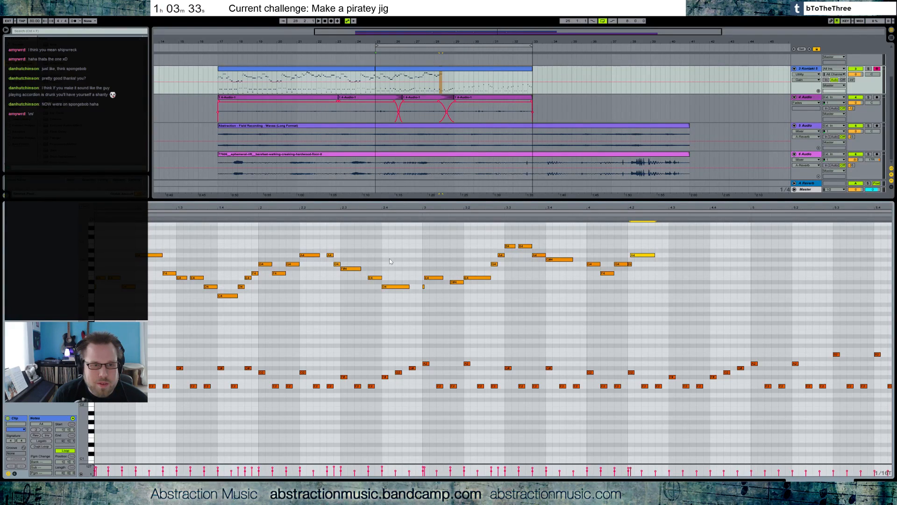
Copy the A4, G4, F#4 figure around beat 2.3 so its F#4 lands on beat 4.3, and play bar 4.
drag(323, 250, 362, 276)
click(655, 267)
key(ctrl+v)
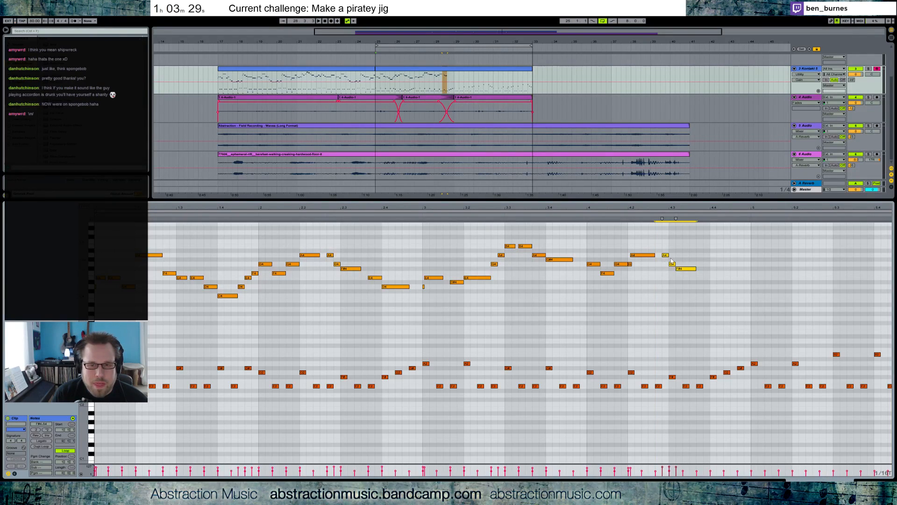
click(653, 256)
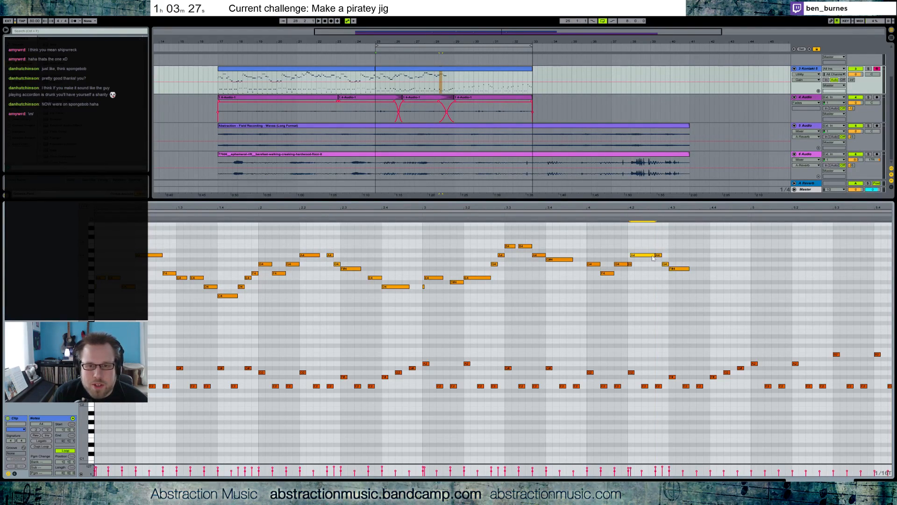
click(624, 213)
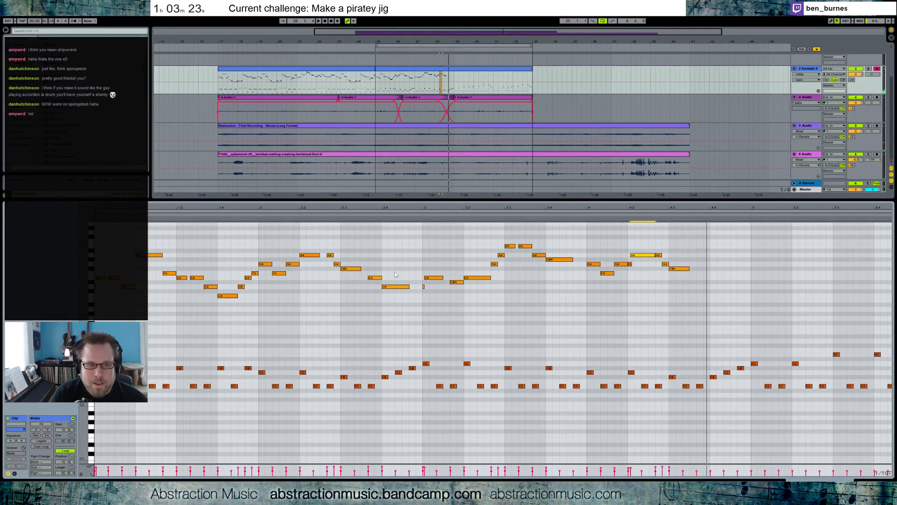
Try a short E4 before beat 4.4, then remove it and lengthen the F#4 at beat 4.3.
double_click(699, 277)
key(space)
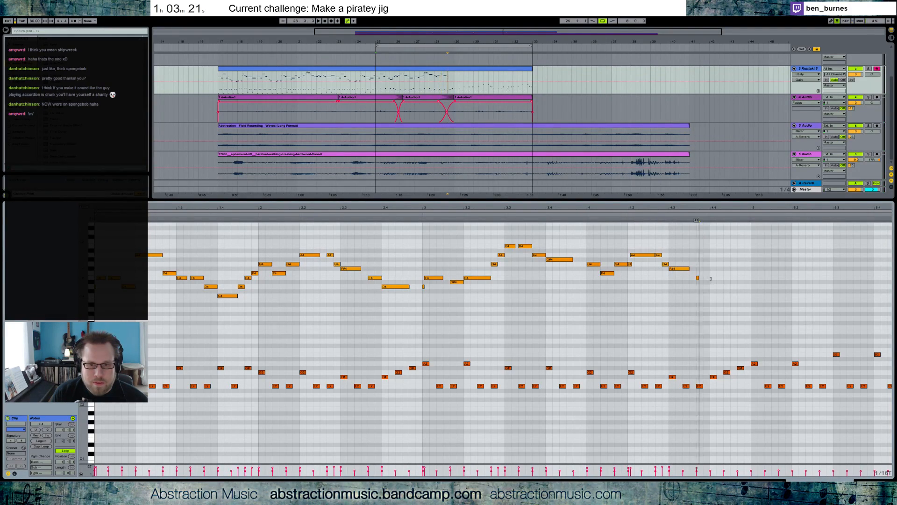
double_click(703, 278)
drag(689, 269, 702, 270)
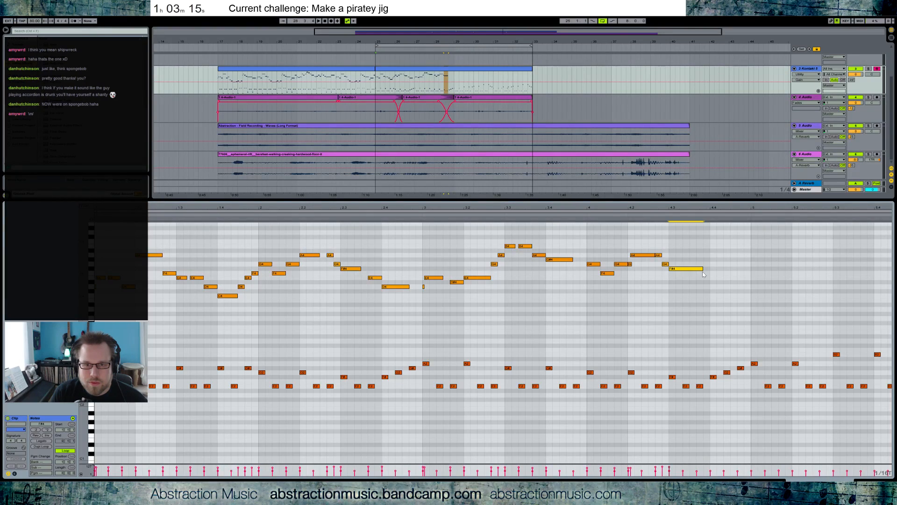
Add a rising F#4, G4, G#4 run from beat 4.4 to the end of bar 4.
double_click(713, 277)
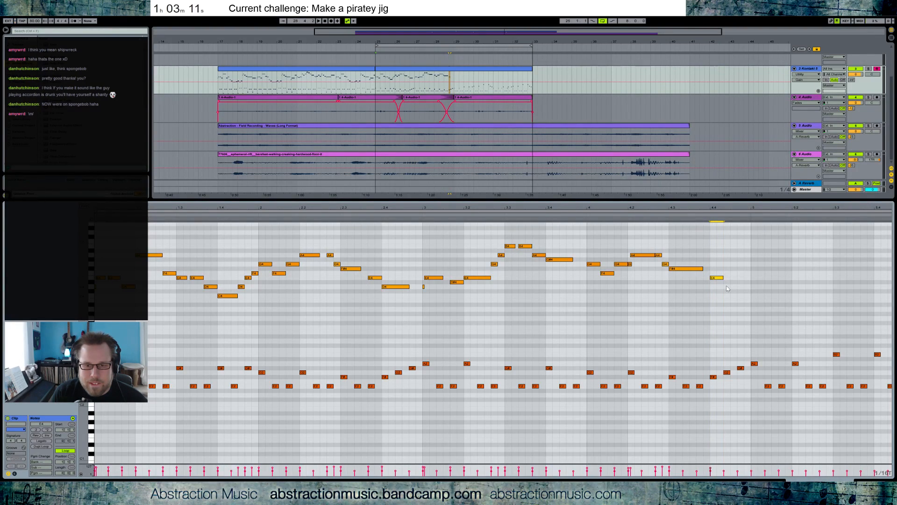
key(Up)
key(Up)
double_click(730, 265)
double_click(739, 261)
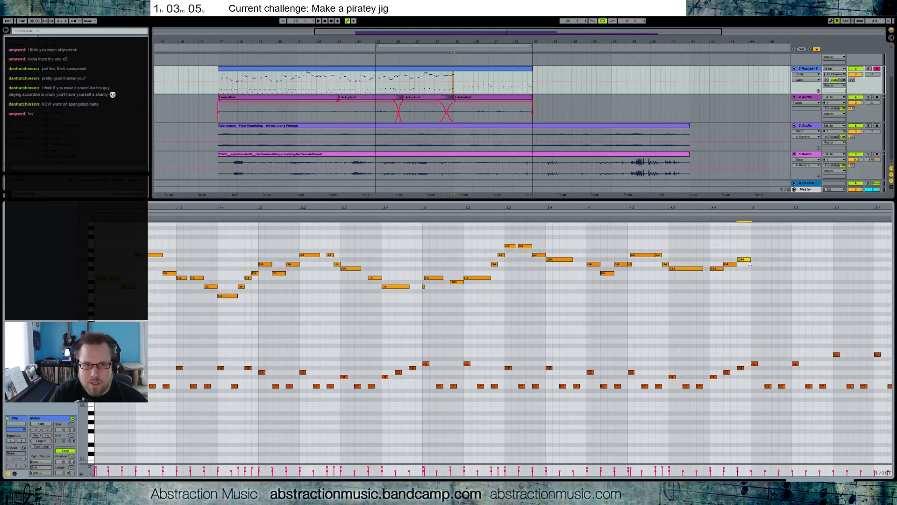
Play bar 4 and raise its second melody note to F#4.
key(space)
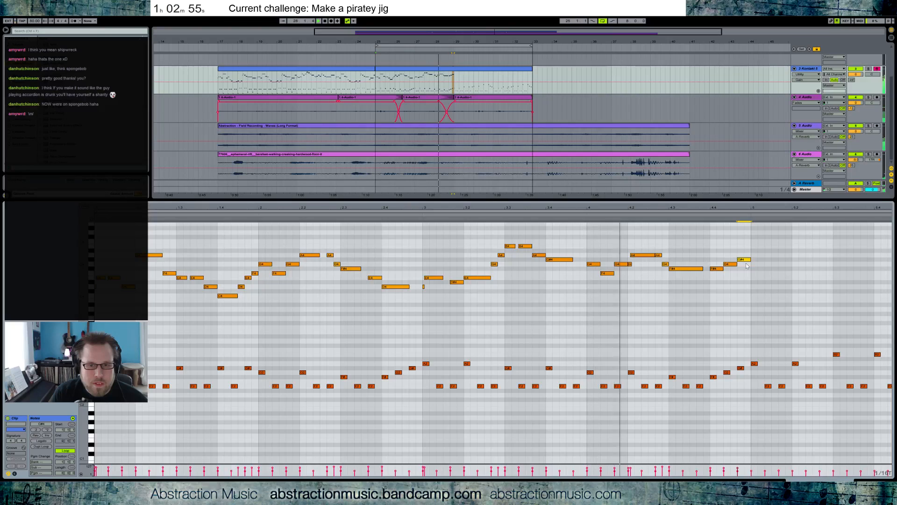
click(606, 272)
key(space)
key(Up)
key(Up)
key(Up)
key(Up)
key(Down)
click(583, 214)
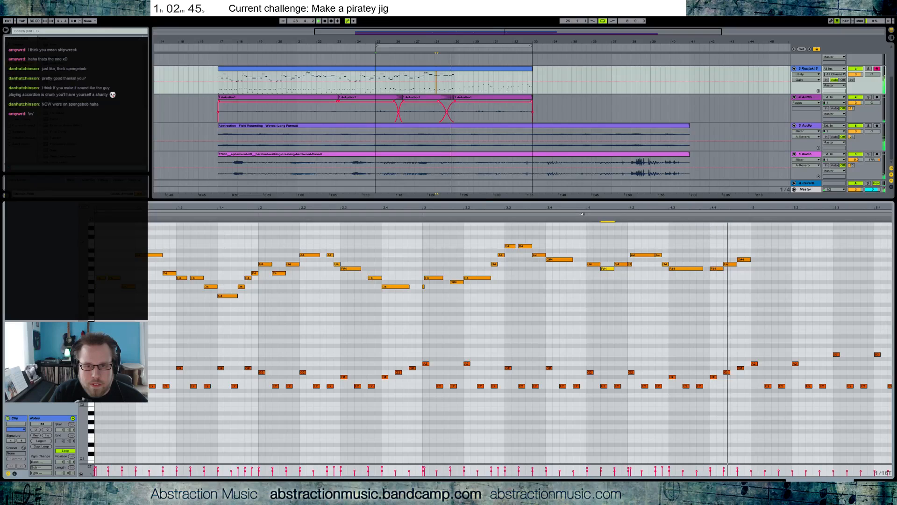
Try repeating the melody of bars 1 to 4 across bars 5 to 8, play it, and remove the copy.
click(750, 238)
drag(751, 237, 91, 312)
key(ctrl+d)
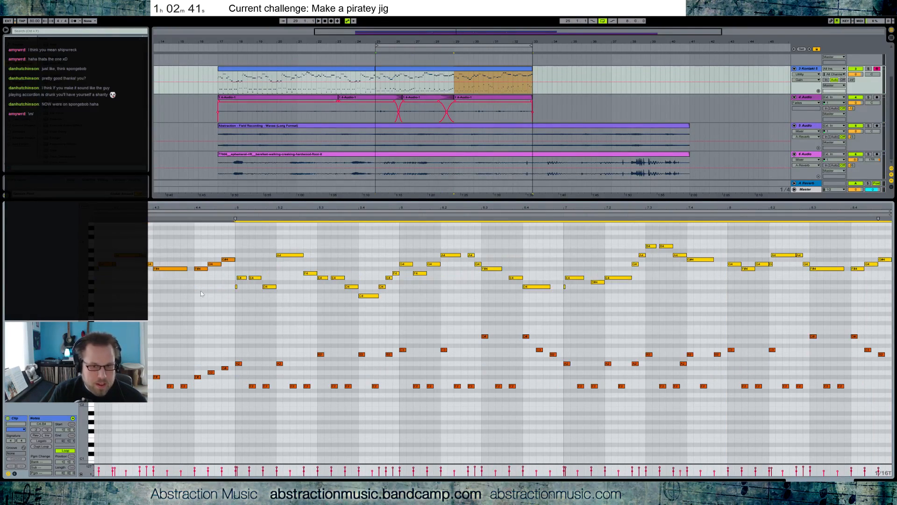
click(522, 215)
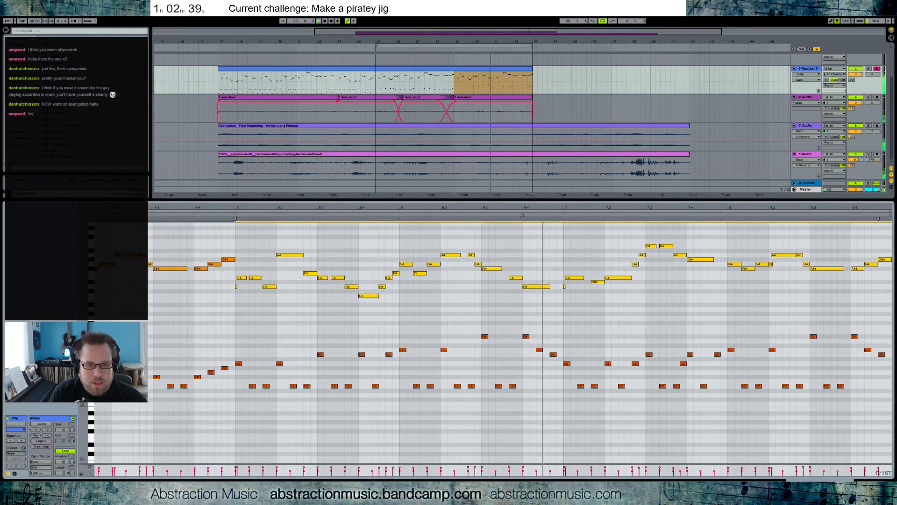
click(238, 216)
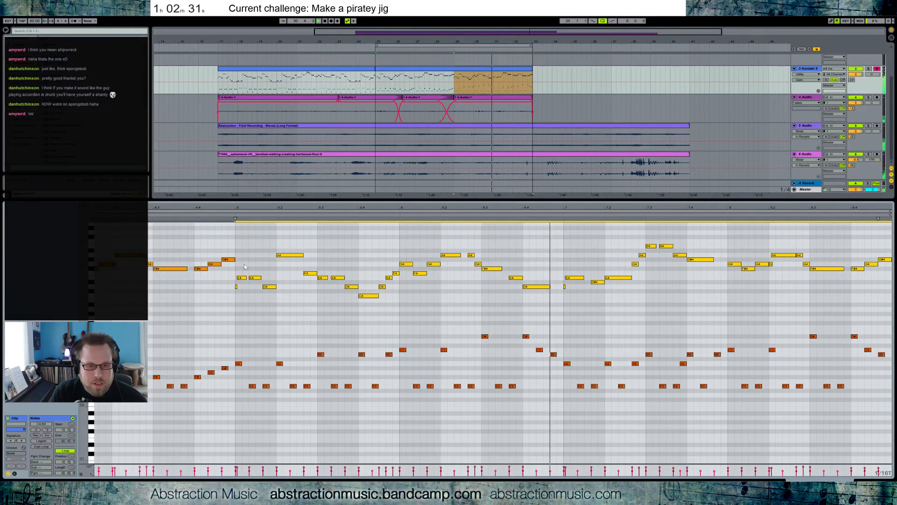
click(480, 306)
key(space)
drag(236, 239, 895, 311)
key(Delete)
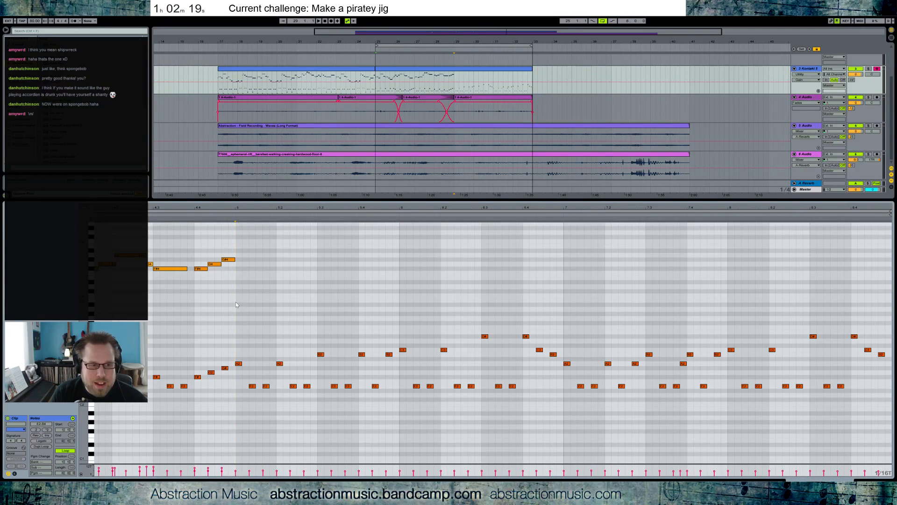
Play from bar 5, then raise the bass E2 just before beat 8.4 to D3 and add a short C3 ahead of it.
key(space)
click(238, 216)
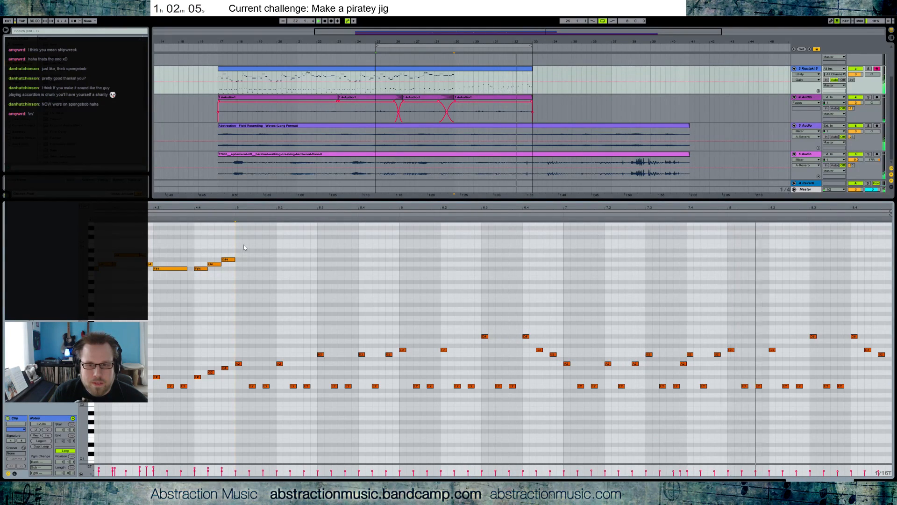
key(space)
click(826, 390)
click(841, 387)
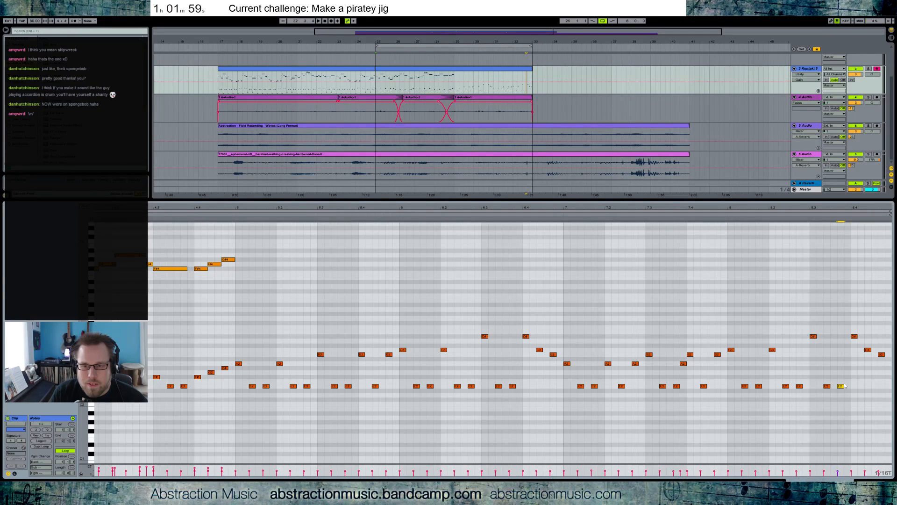
key(Up)
key(Up)
key(Up)
key(Up)
key(Up)
key(Up)
double_click(849, 341)
key(space)
drag(833, 331, 845, 352)
key(Left)
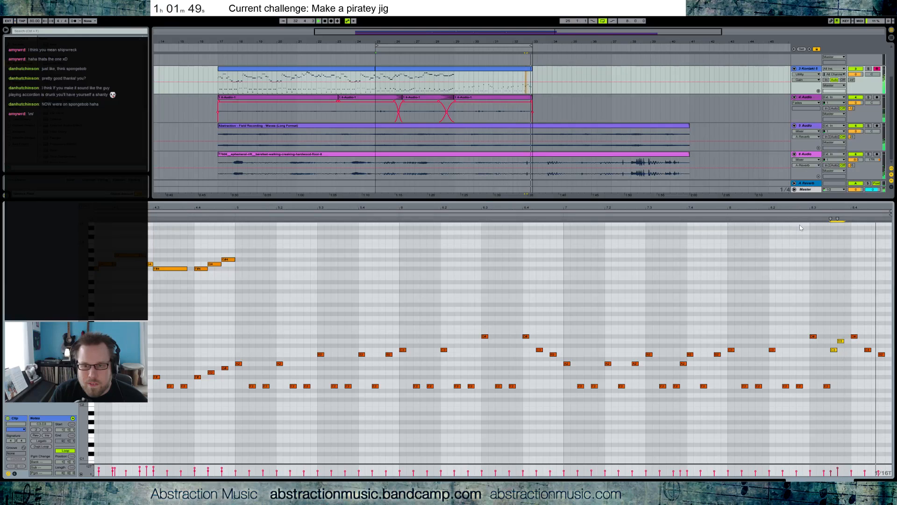
Loop arrangement bars 29 to 33 and add a long E4 at the start of the clip's bar 5.
drag(377, 45, 456, 56)
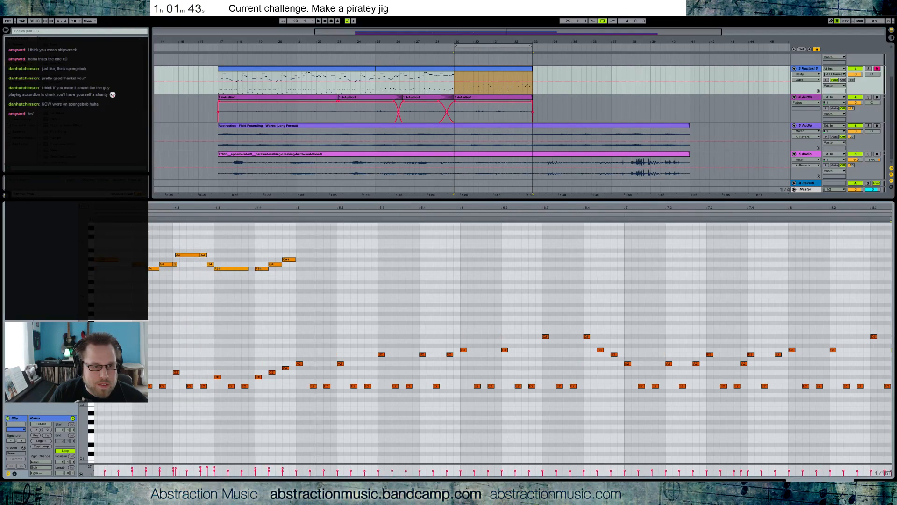
drag(255, 209, 351, 211)
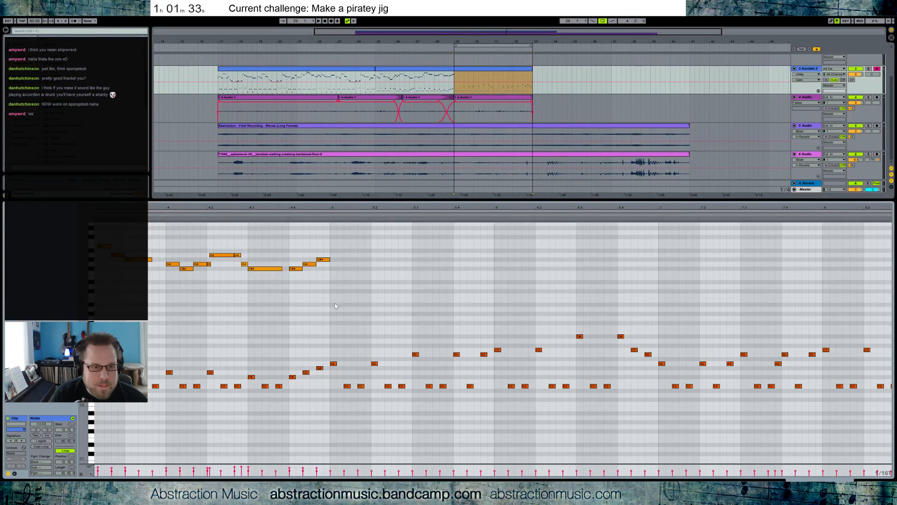
double_click(332, 279)
key(space)
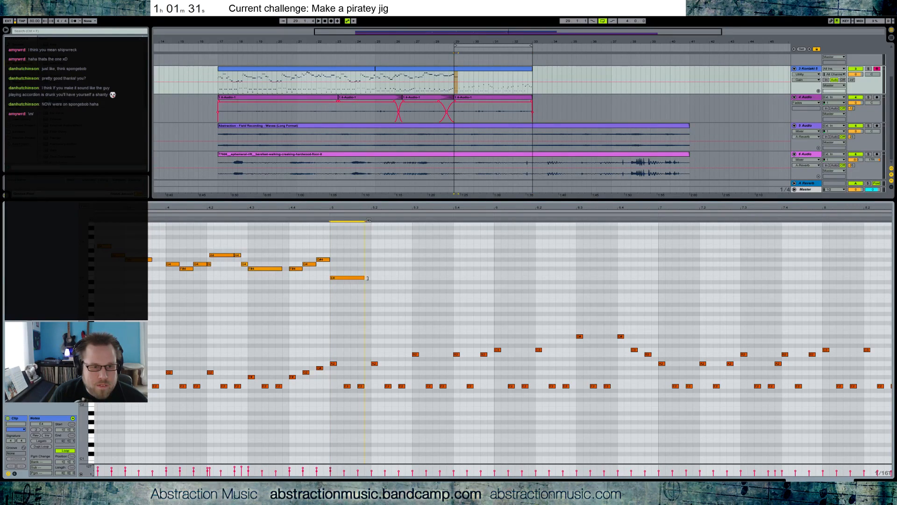
Try lower pitches for the bar 5 melody note during playback, including A2, and set it to A3 held to beat 5.2.
key(Down)
key(Down)
key(Down)
key(Down)
key(space)
key(space)
key(Down)
key(Down)
key(Down)
key(Down)
key(Down)
key(space)
key(space)
key(Up)
key(Up)
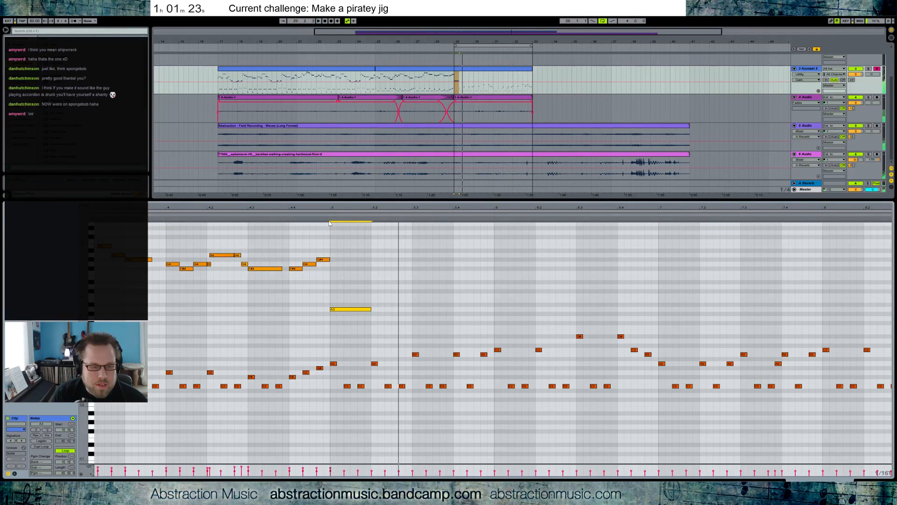
key(shift+Down)
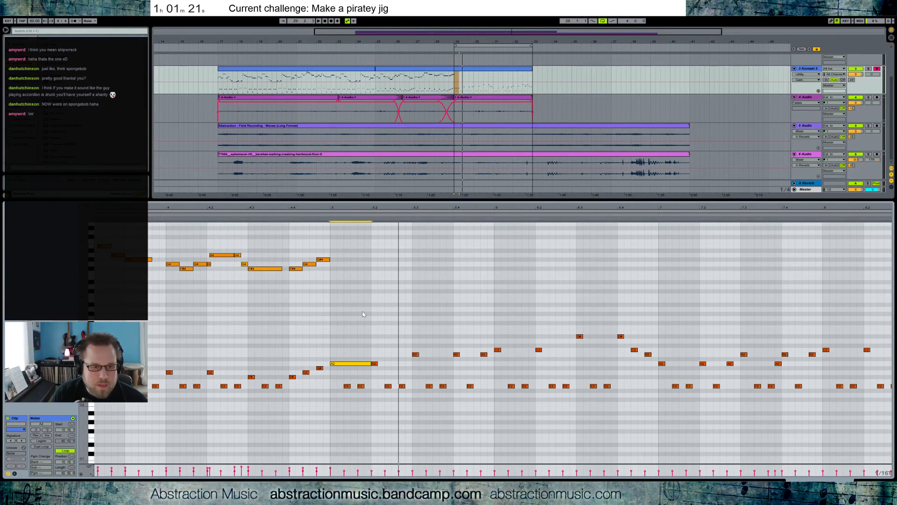
key(shift+Up)
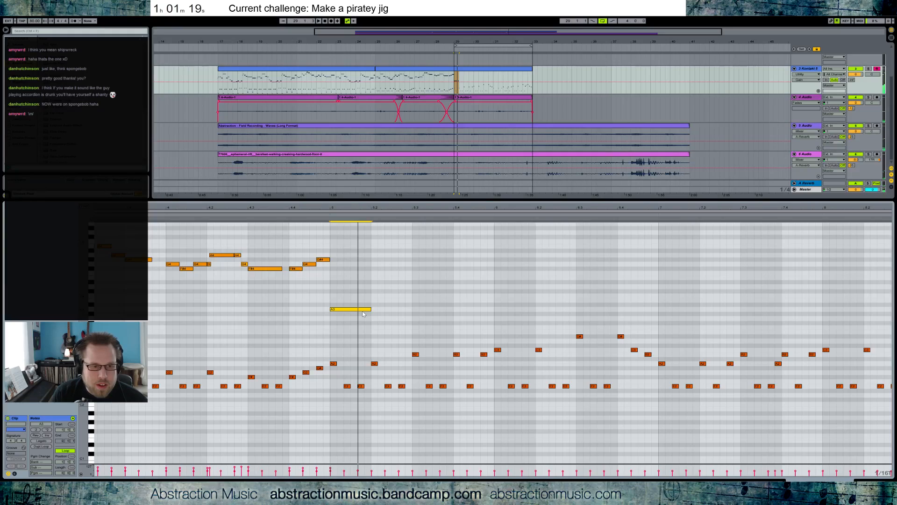
key(space)
Lengthen the A3 almost to beat 5.3 and place a copy of it at beat 5.3.
drag(356, 309, 383, 316)
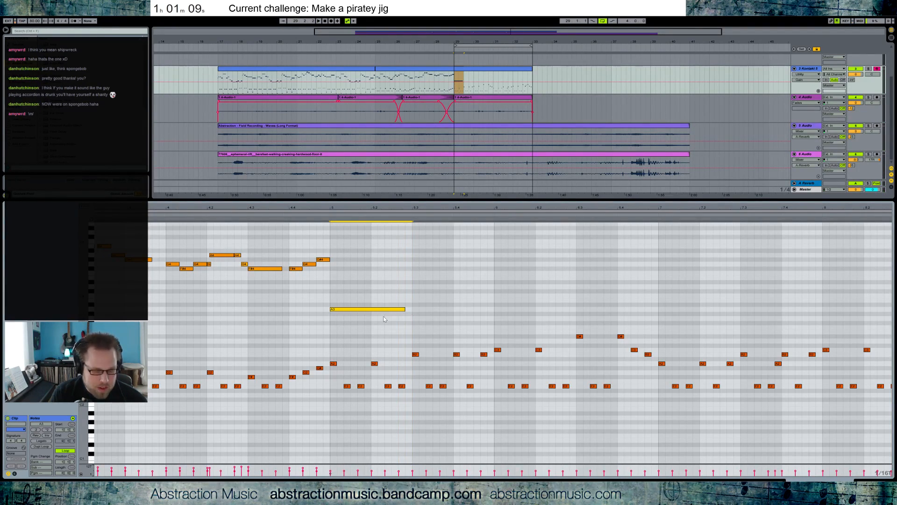
key(ctrl+d)
click(327, 215)
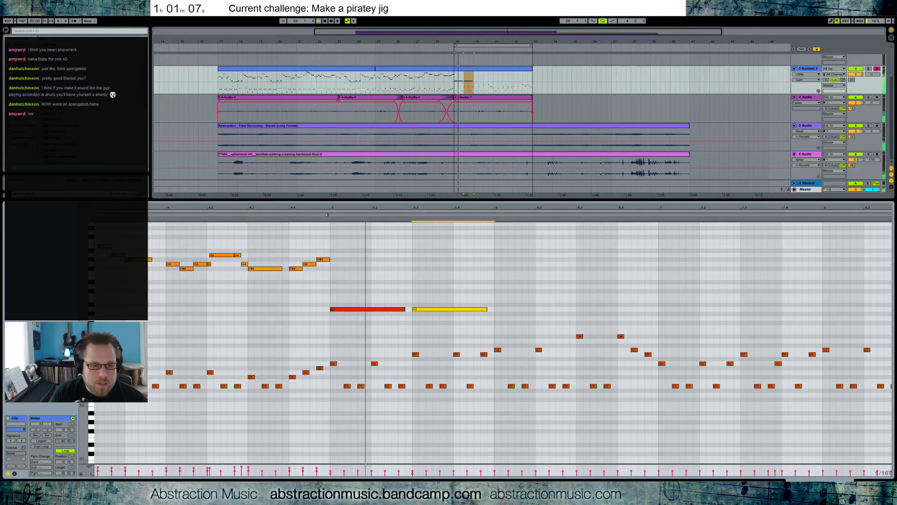
click(413, 312)
drag(413, 313, 442, 321)
drag(412, 474, 413, 477)
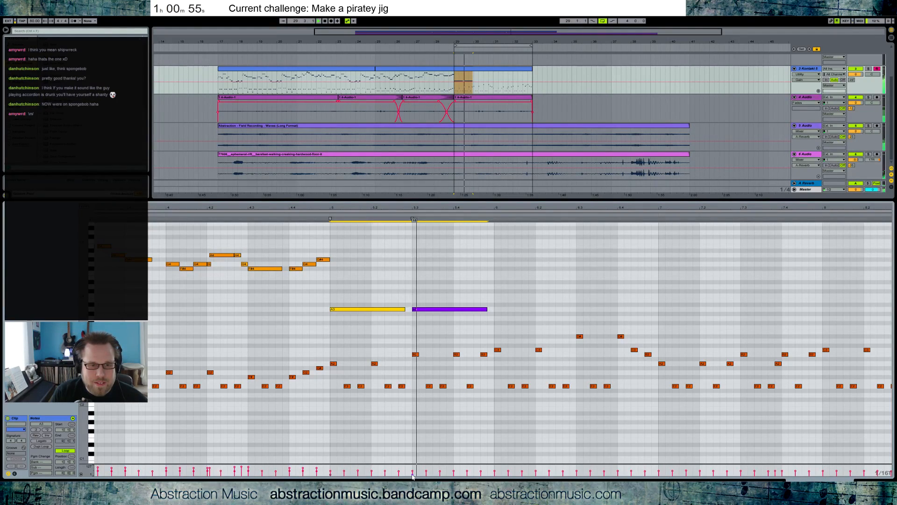
Stop playback and delete both long A3 notes from bar 5.
key(space)
drag(374, 298, 430, 327)
key(Delete)
Arm the 2 Audio track for recording and open its Guitar Rig 5 effect.
key(shift+Tab)
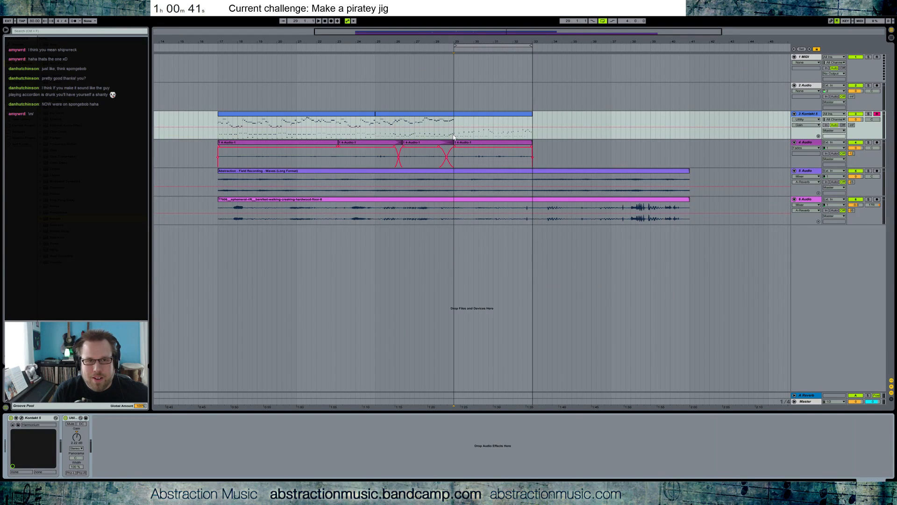
click(844, 97)
click(877, 86)
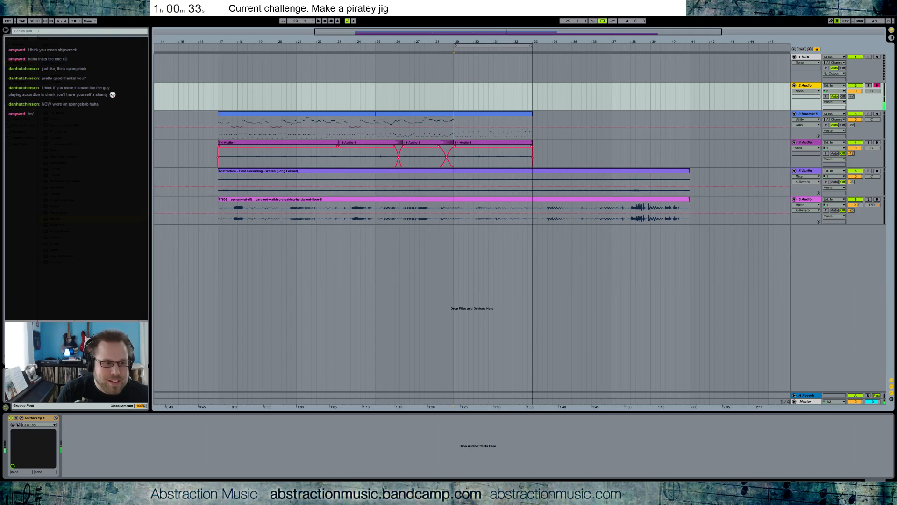
click(22, 417)
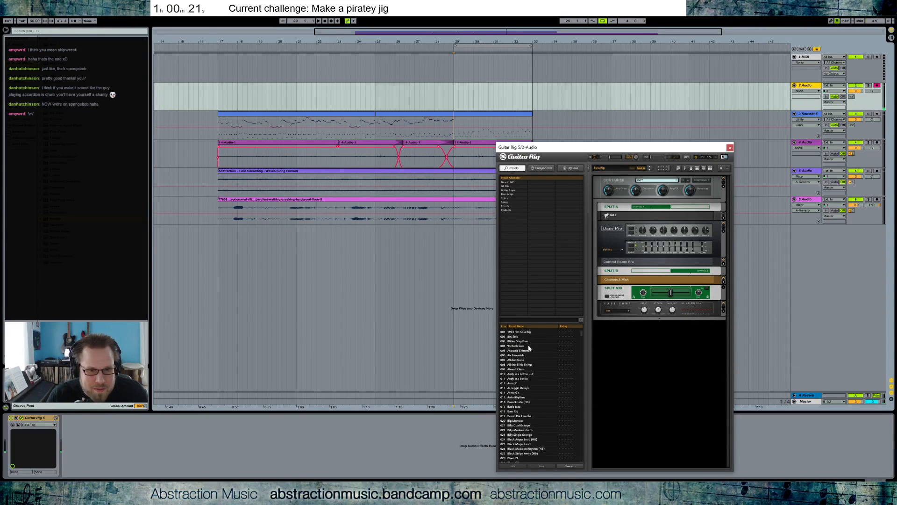
Load Guitar Rig's Phase Bass Distorted preset from Bass Amps, compare it with Slap Bass distorted, and play along before closing the effect.
click(509, 196)
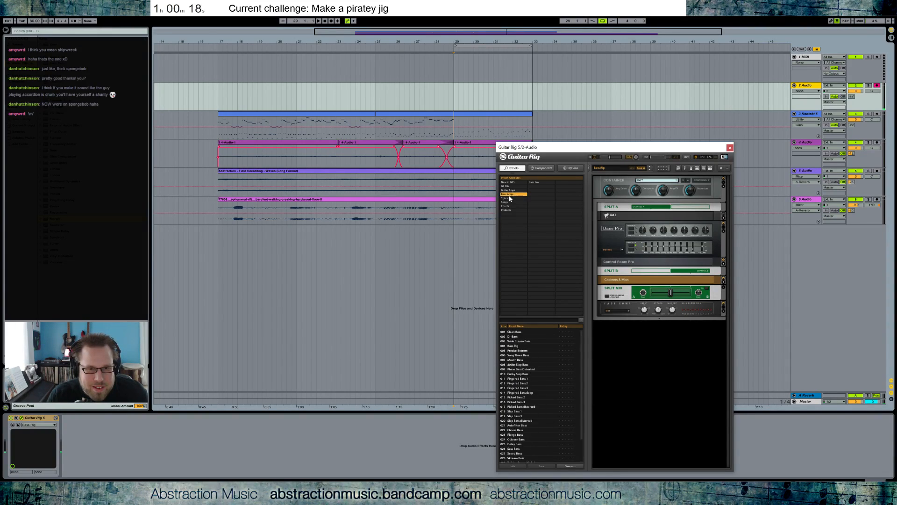
click(535, 369)
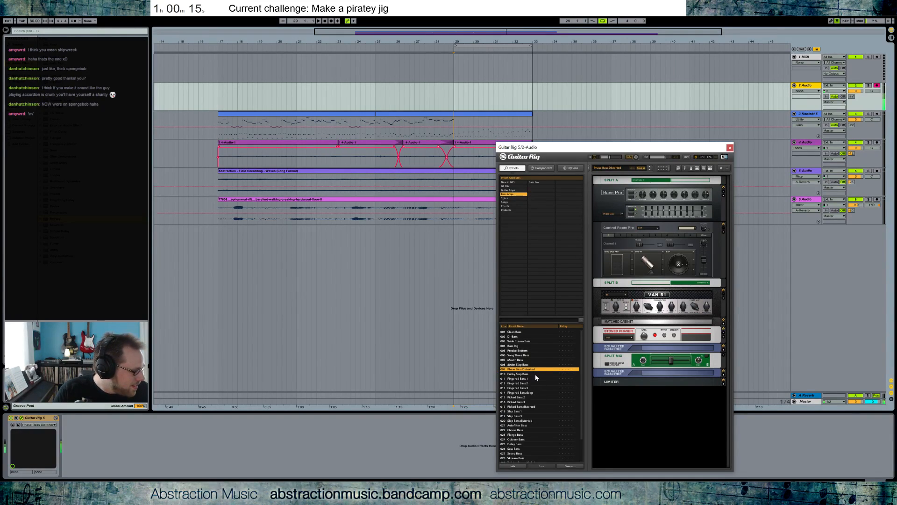
scroll(534, 374, down, 2)
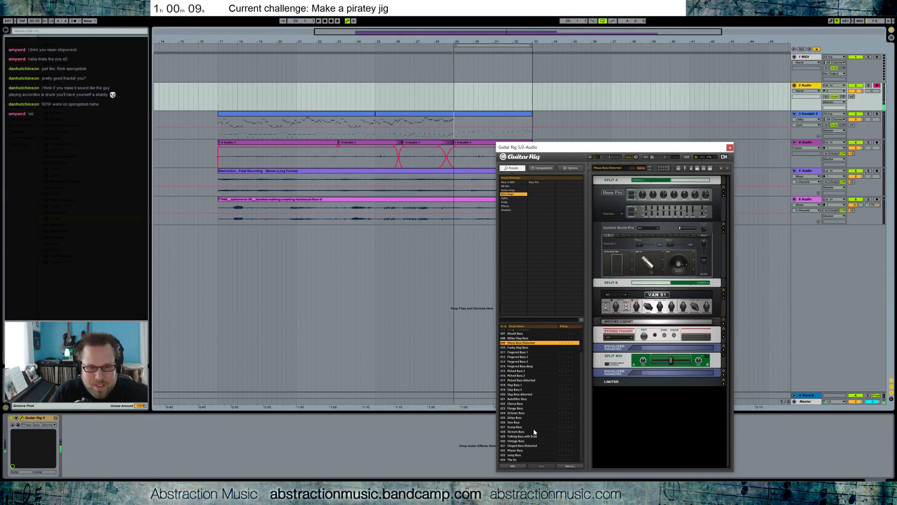
click(536, 394)
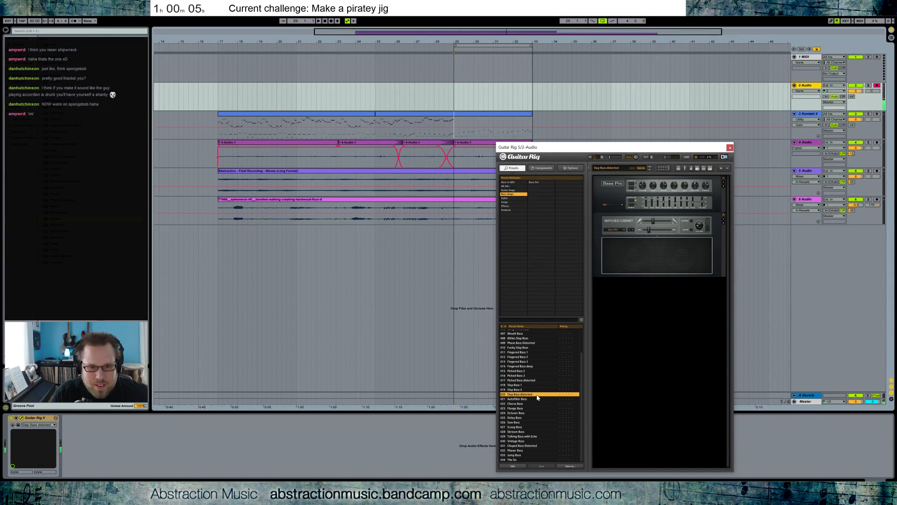
click(538, 343)
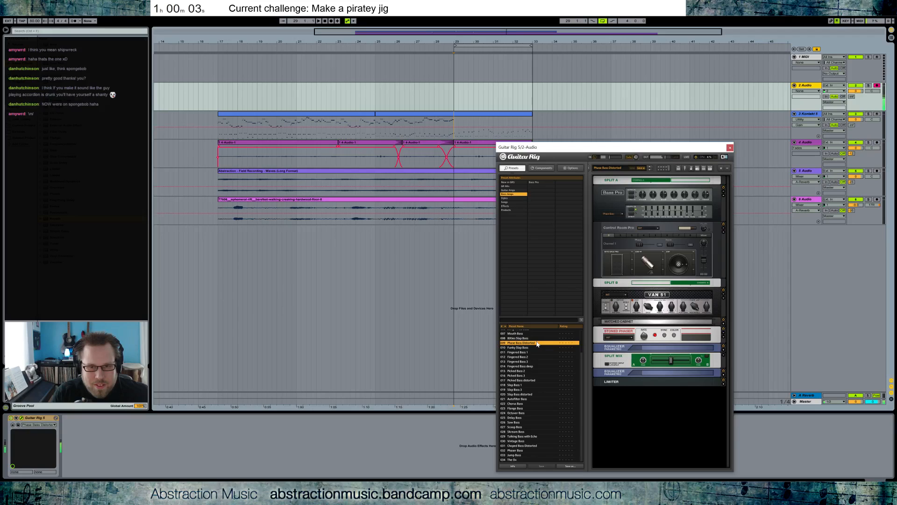
click(319, 21)
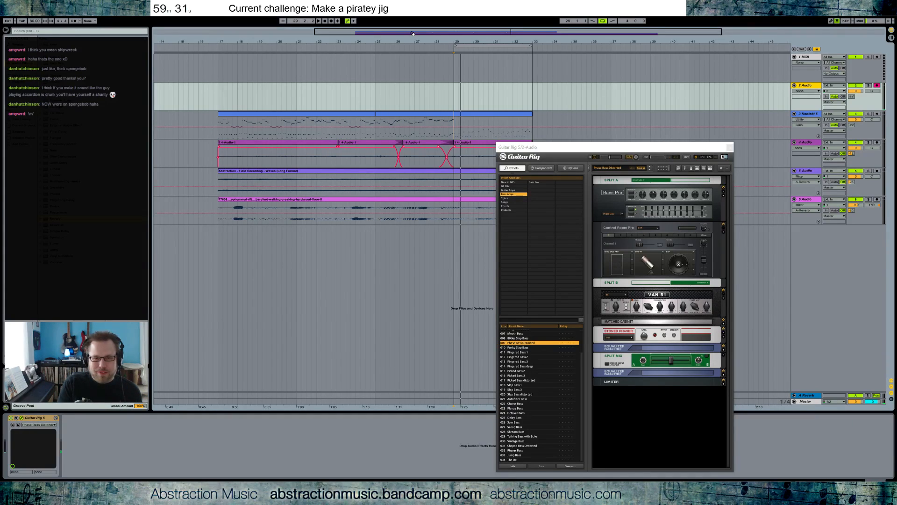
click(731, 147)
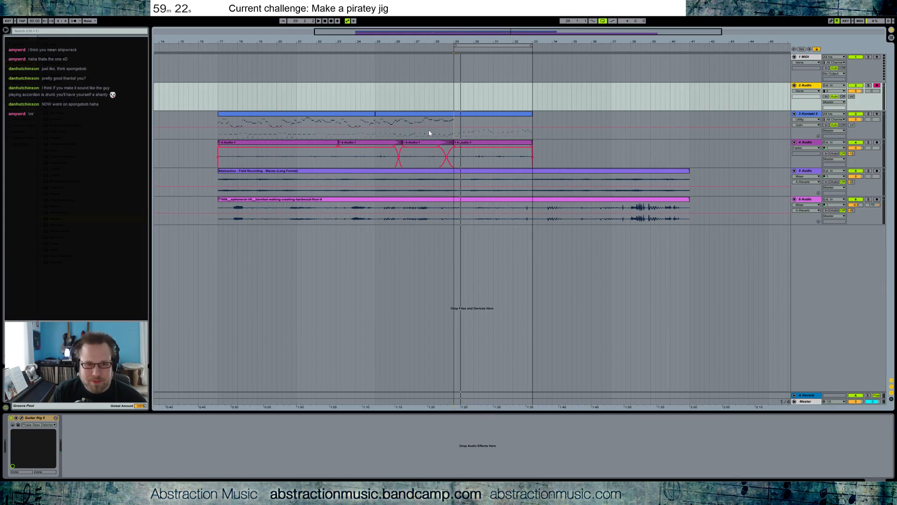
Move everything from bar 29 onward on tracks 3 to 6 to start at bar 37.
click(459, 115)
drag(455, 122, 694, 213)
drag(481, 123, 630, 119)
click(358, 118)
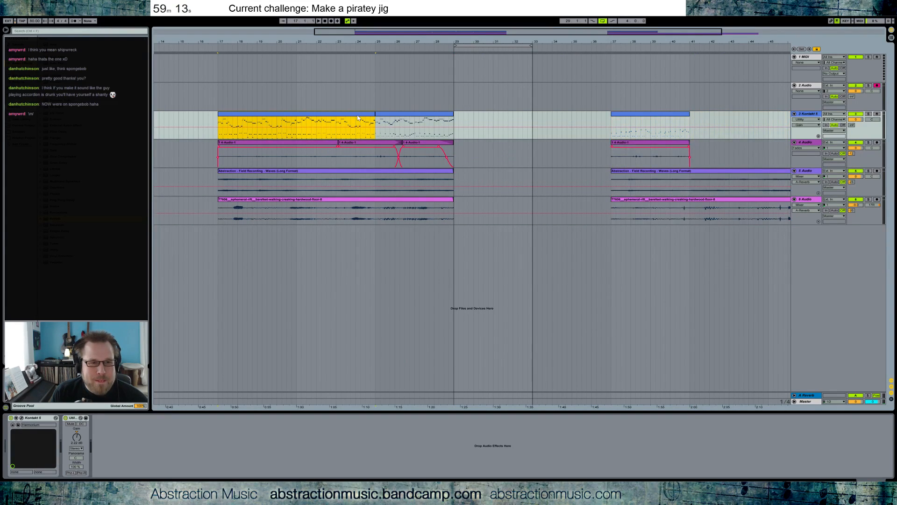
drag(265, 126, 219, 212)
key(Delete)
key(ctrl+z)
key(ctrl+z)
key(ctrl+z)
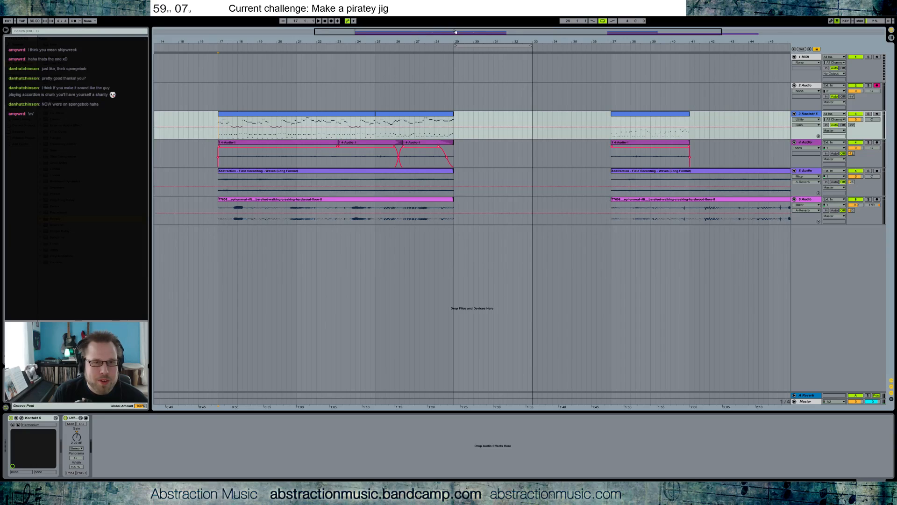
Move the section from bars 17 to 29 on tracks 3 to 6 to start at bar 5, and shift the loop to 12.3.1.
drag(455, 32, 456, 12)
drag(329, 125, 466, 216)
drag(381, 118, 247, 123)
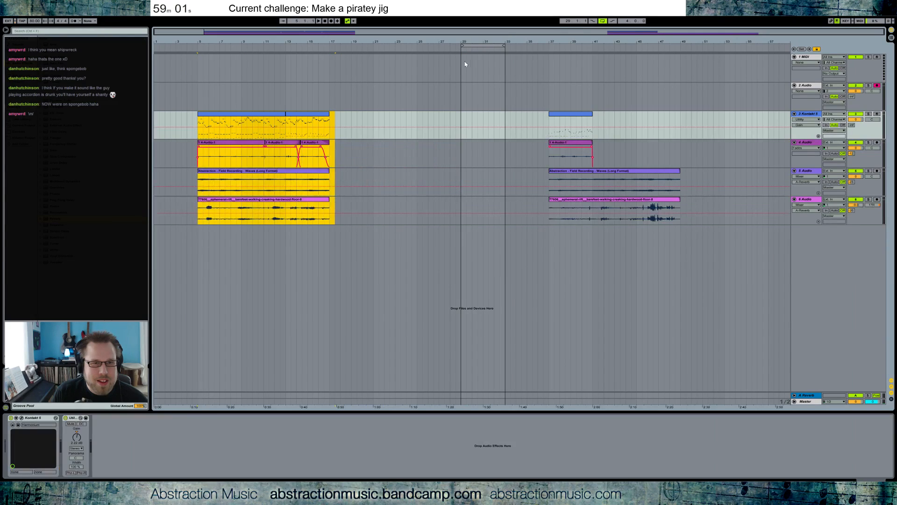
drag(474, 47, 294, 46)
Copy the section's first four bars, 5 to 9, on tracks 3 to 6 and paste them at bar 17.
drag(200, 125, 243, 223)
key(Delete)
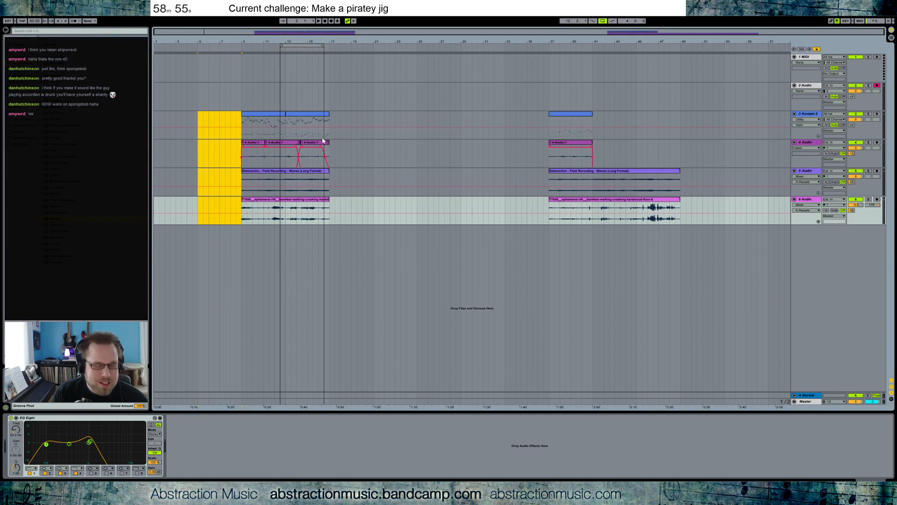
key(ctrl+z)
key(ctrl+c)
click(329, 126)
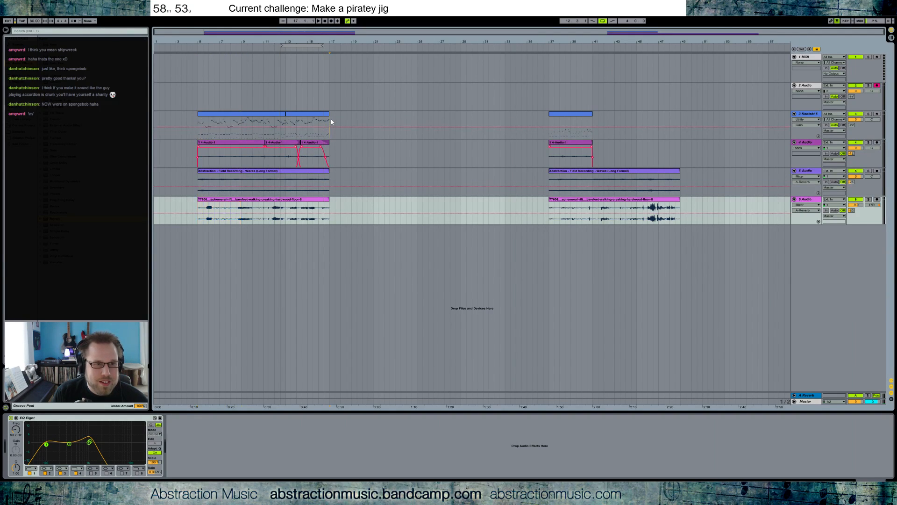
key(ctrl+v)
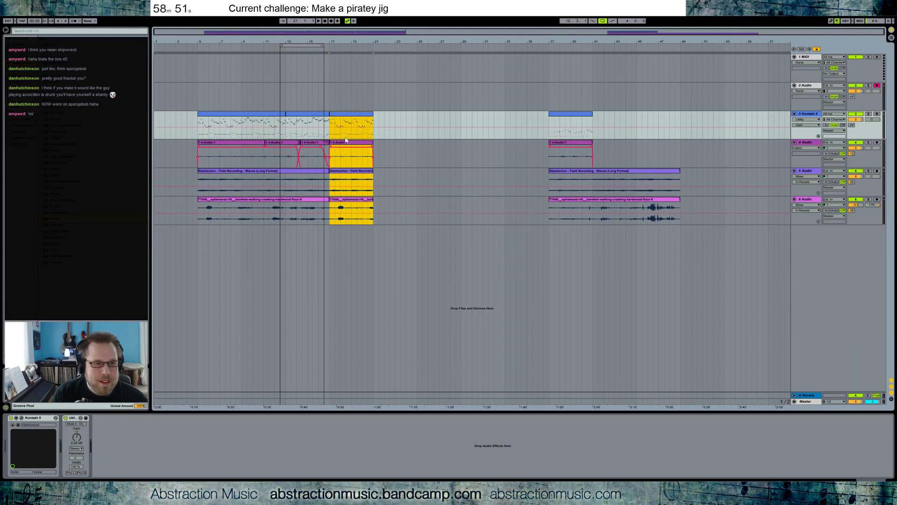
drag(332, 36, 331, 57)
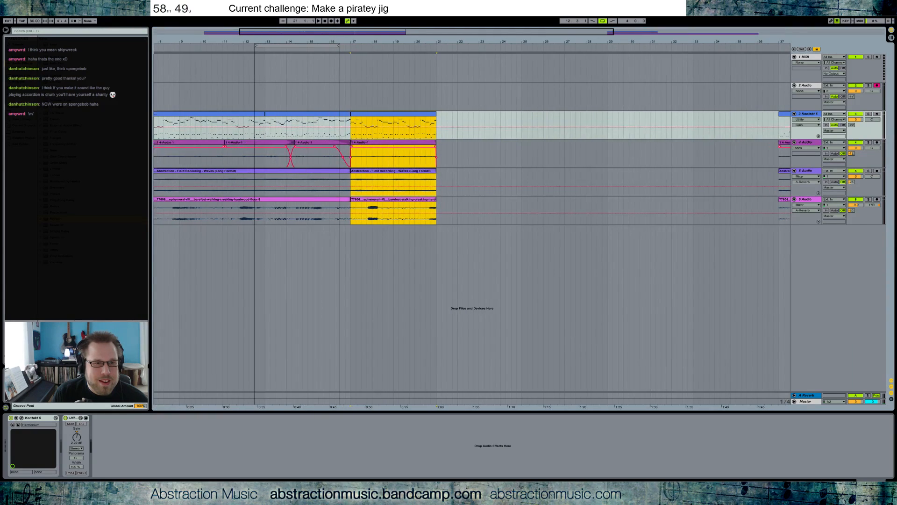
Crossfade the track 4 clips at bar 17, and extend the waves clip on track 5 back to bar 4 with a fade-in.
drag(352, 149, 341, 150)
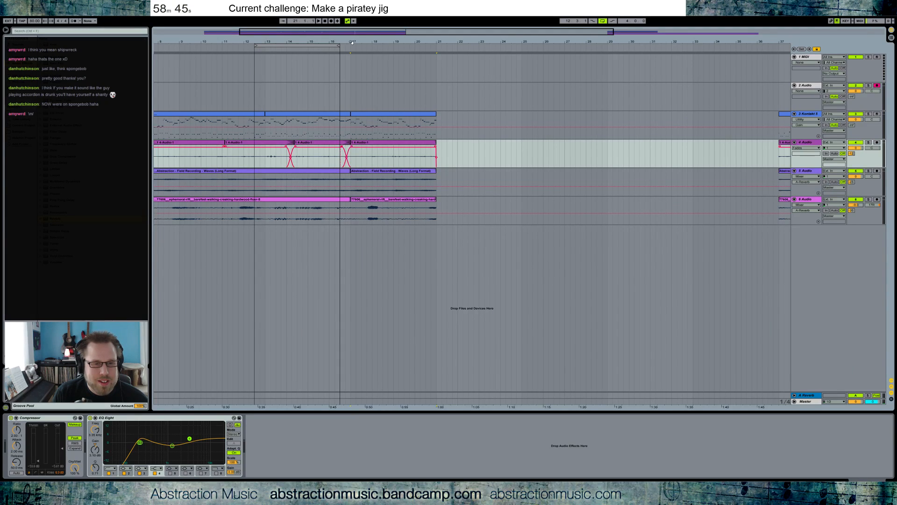
drag(350, 33, 352, 16)
drag(209, 122, 410, 135)
drag(200, 171, 188, 171)
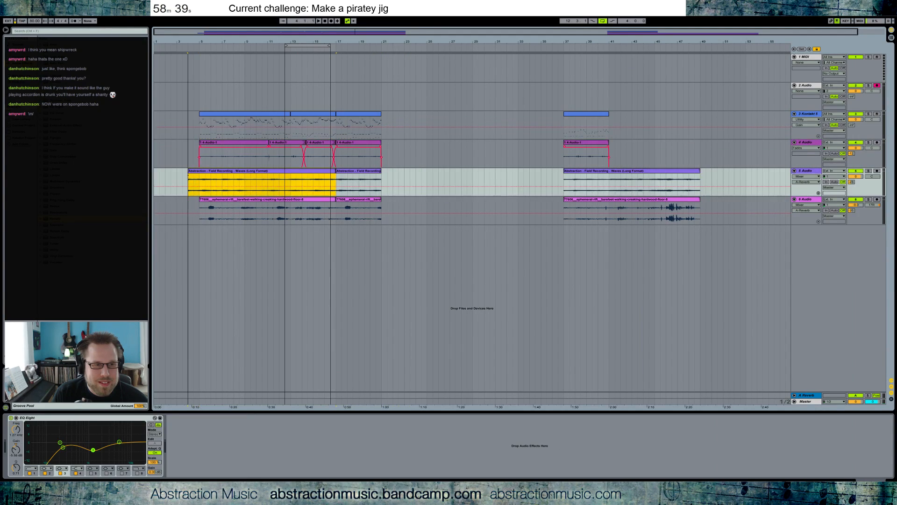
key(ctrl+alt+f)
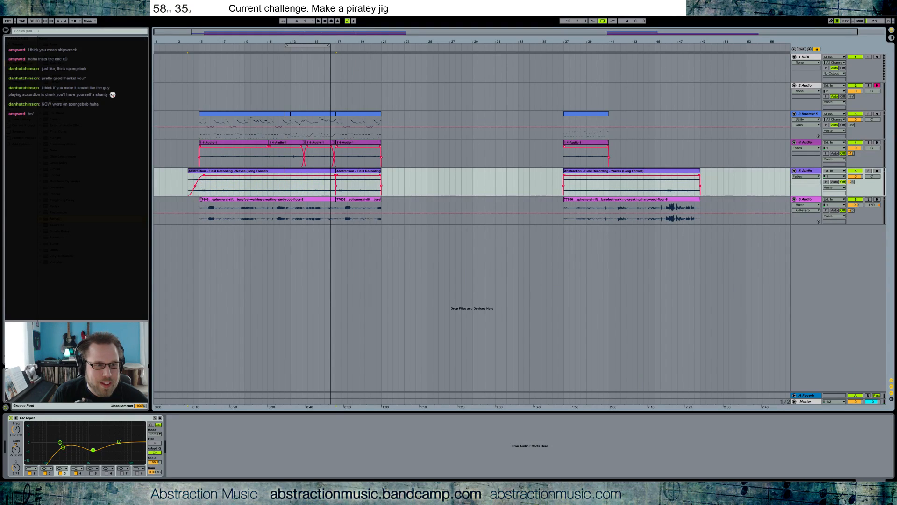
Add short fade-ins to the first clips on tracks 4 and 6 at bar 5.
mouse_move(200, 200)
mouse_down()
mouse_move(183, 199)
mouse_move(200, 198)
mouse_up()
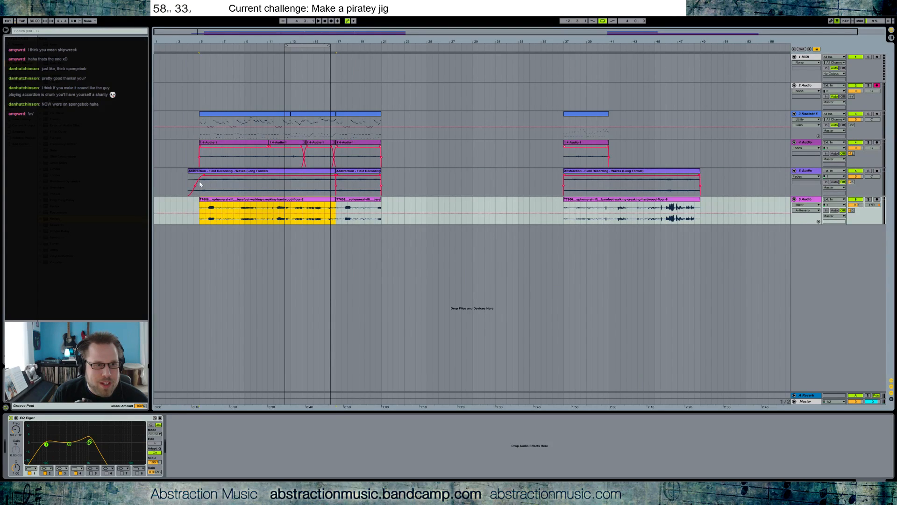
drag(200, 150, 204, 152)
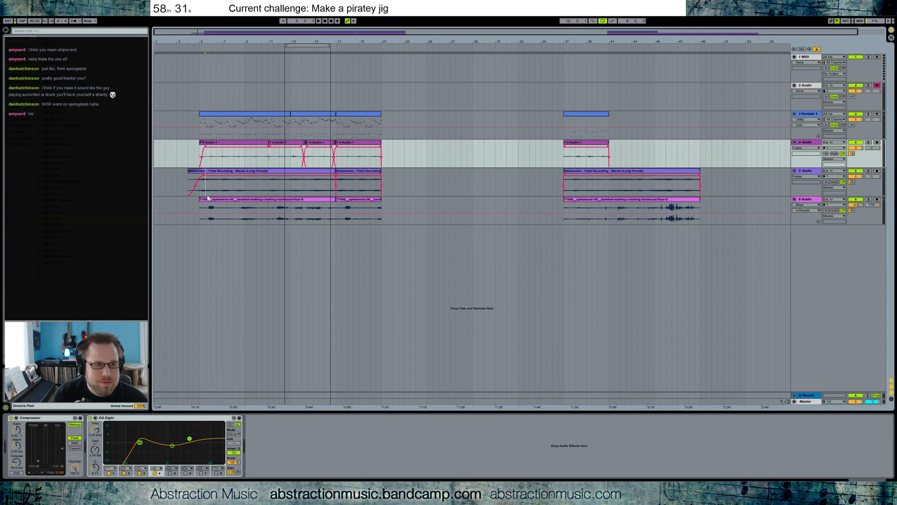
click(208, 198)
drag(201, 205, 206, 204)
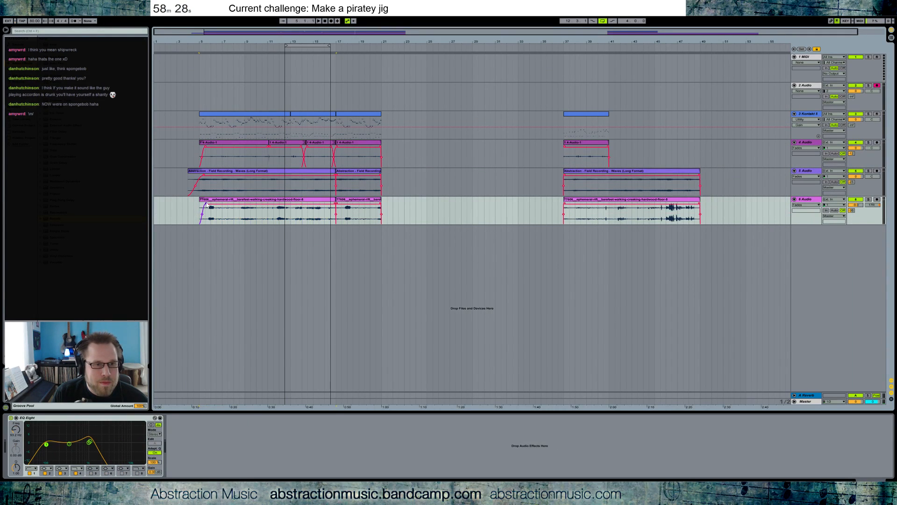
Play the Kontakt clip at bar 17 and lengthen it by one bar so it ends at bar 22.
click(375, 117)
key(space)
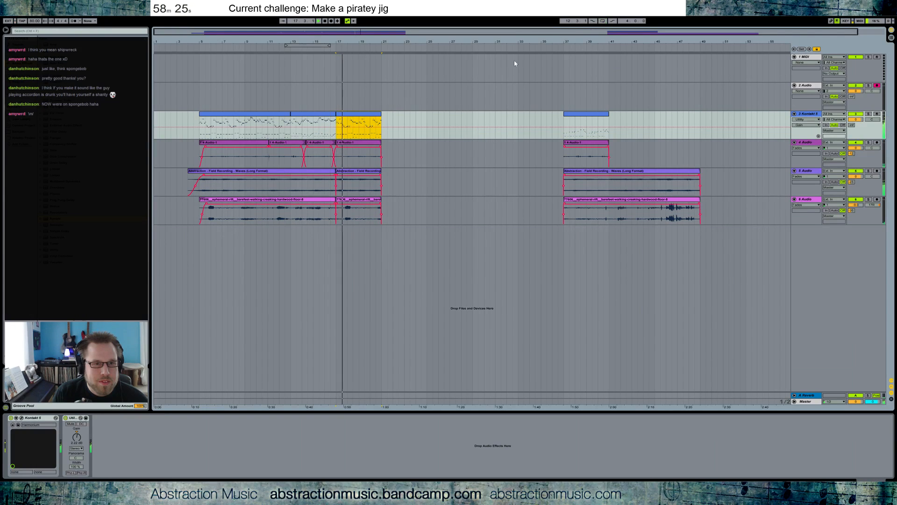
double_click(366, 114)
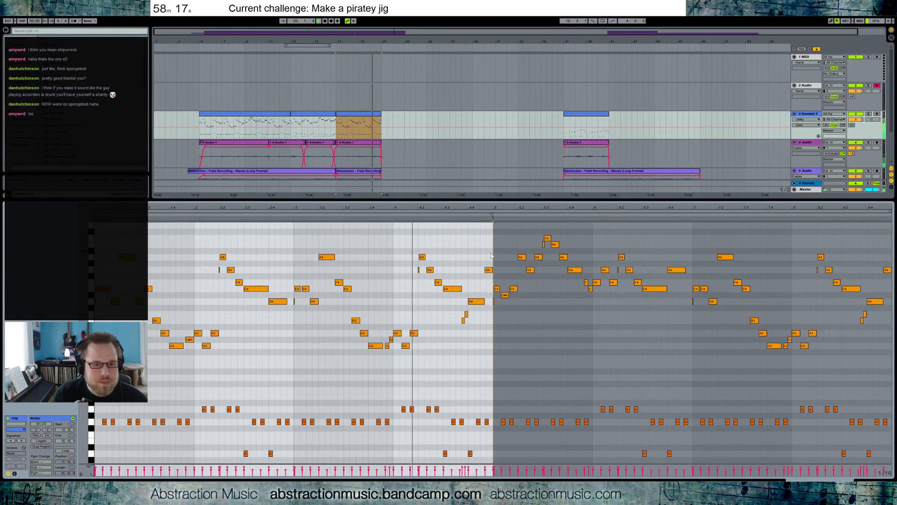
key(space)
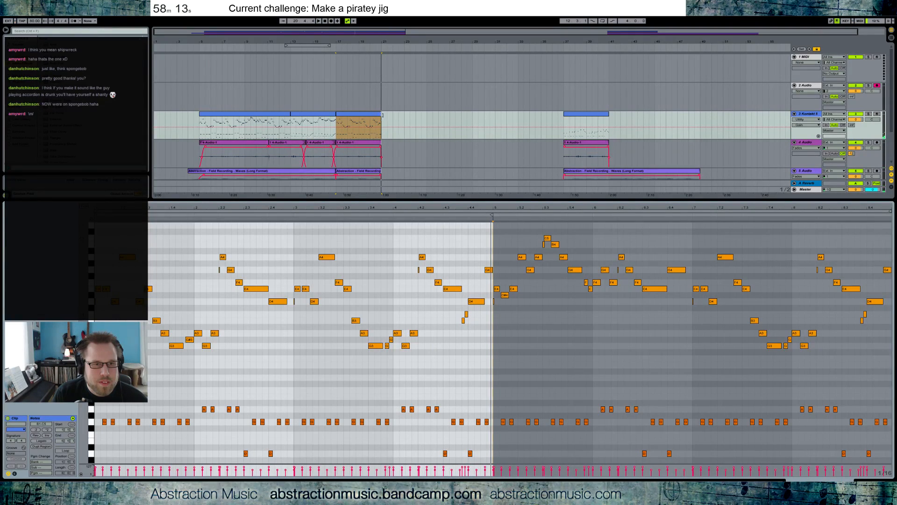
drag(493, 215, 591, 215)
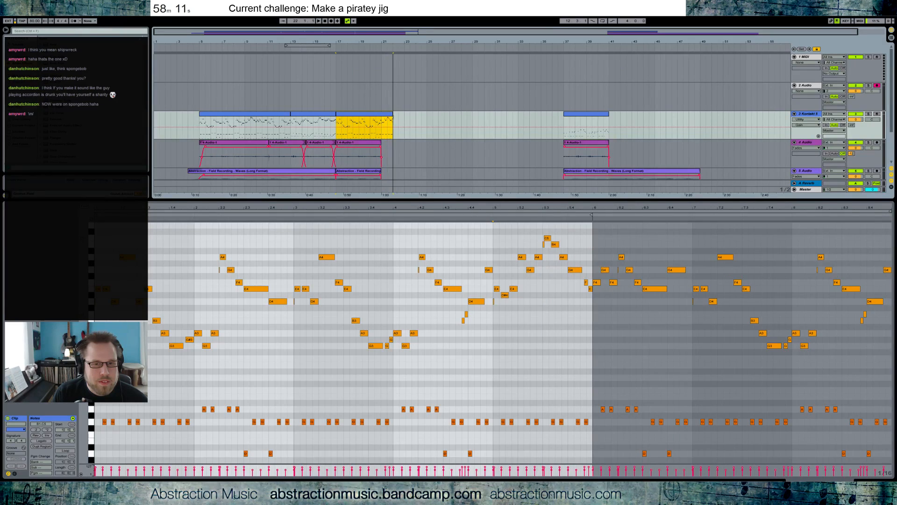
Change the last melody note before bar 21 to B3 in the Kontakt clip.
click(514, 316)
double_click(489, 346)
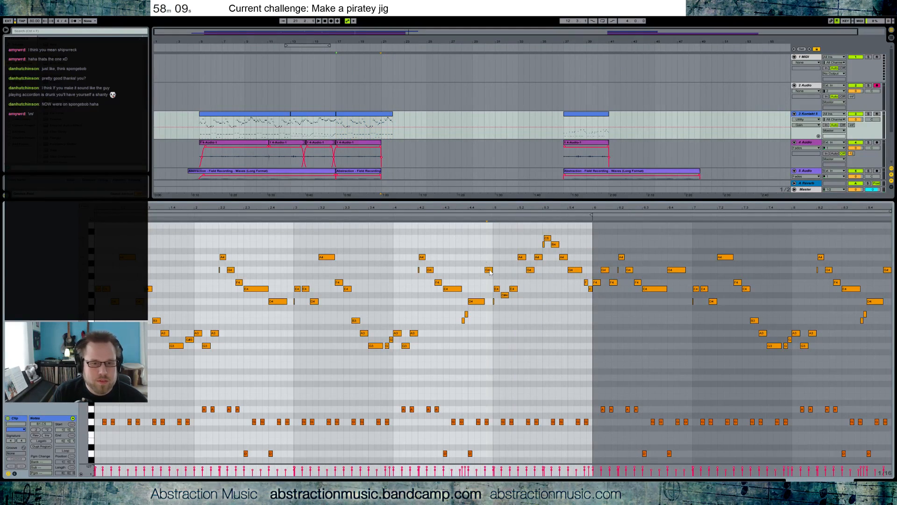
key(Up)
key(Up)
key(Up)
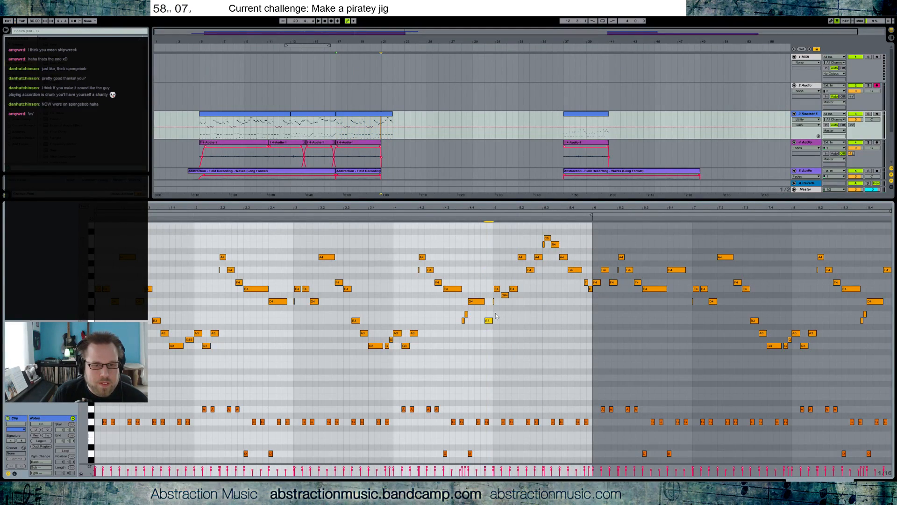
Draw a half-bar C4 note at the start of the clip's last bar and delete the old melody above it.
drag(497, 315, 542, 313)
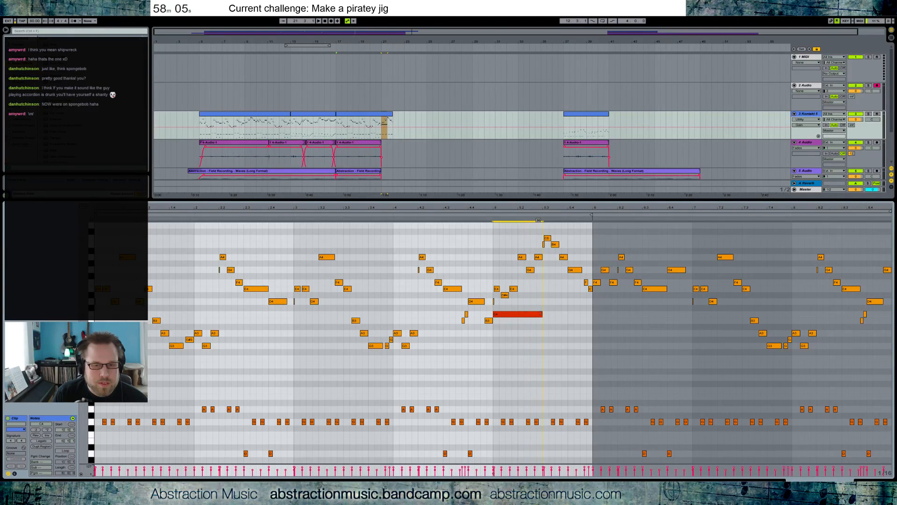
drag(491, 230, 591, 297)
key(Delete)
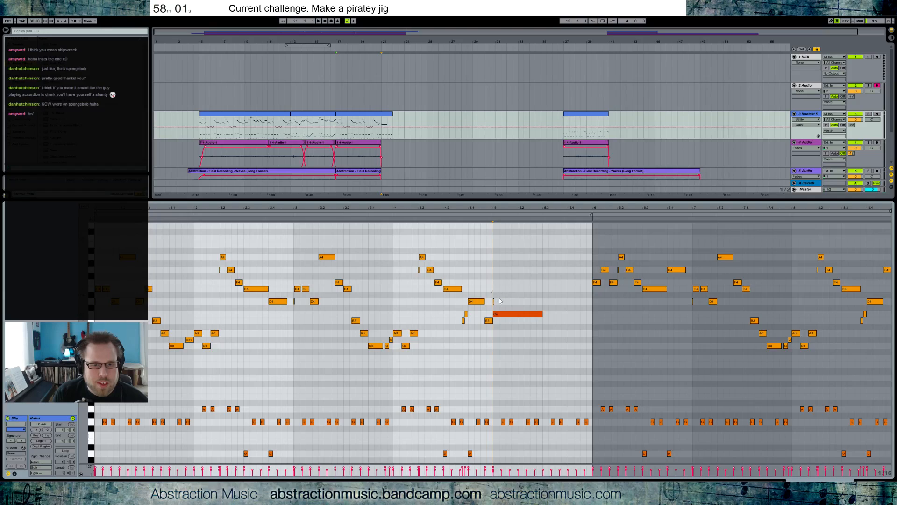
Delete the last bar's accompaniment from the second beat onward and draw a one-beat C2 note there.
scroll(497, 361, down, 5)
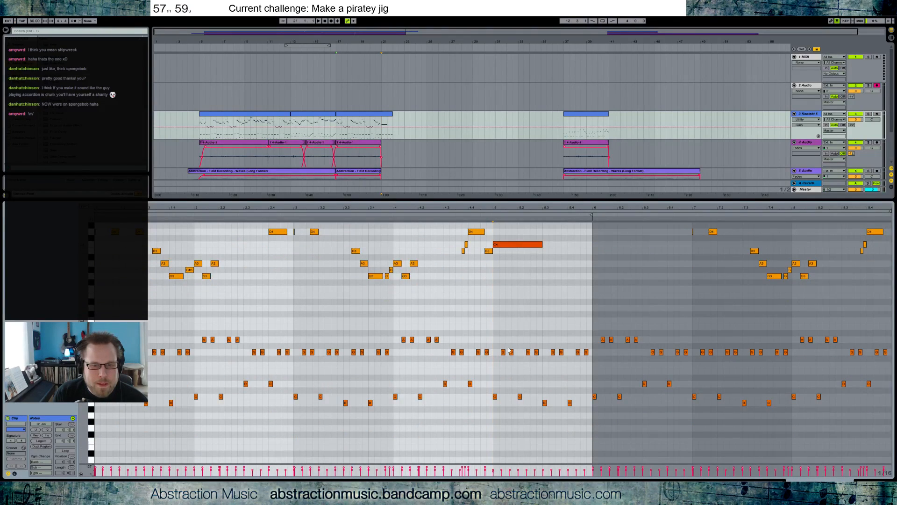
drag(524, 345, 592, 421)
key(Delete)
drag(521, 397, 544, 401)
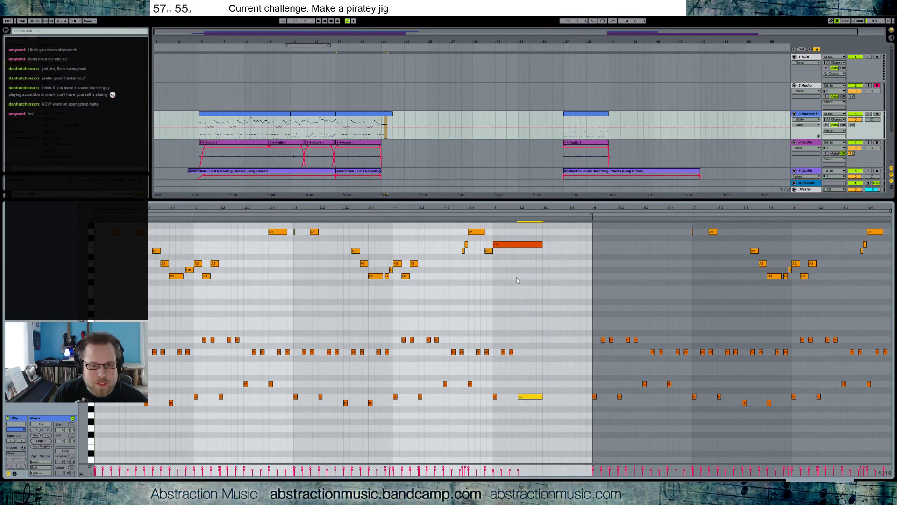
Play back the clip's new ending from the middle of bar 20 and stop.
scroll(517, 280, up, 1)
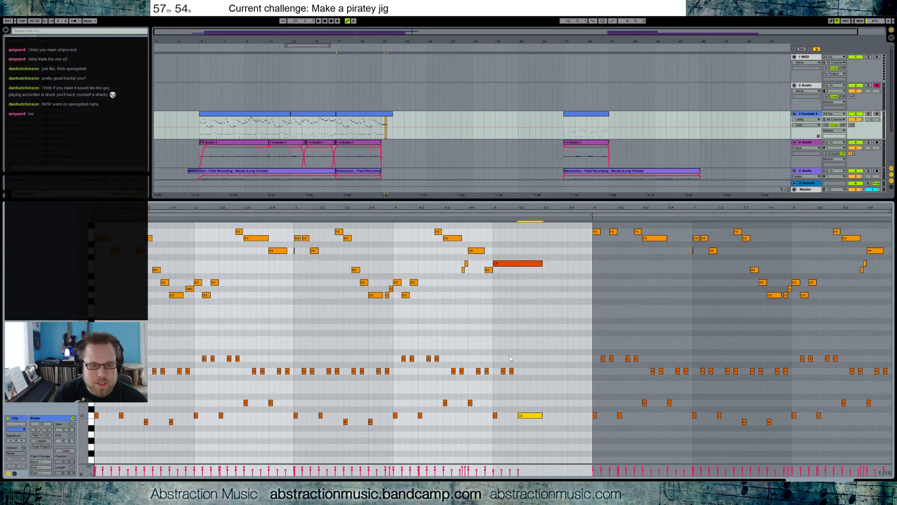
click(507, 263)
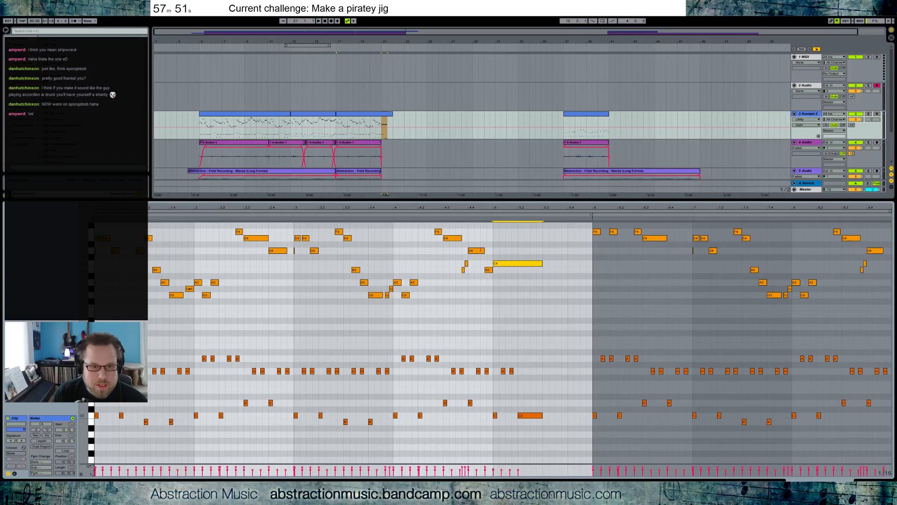
click(438, 214)
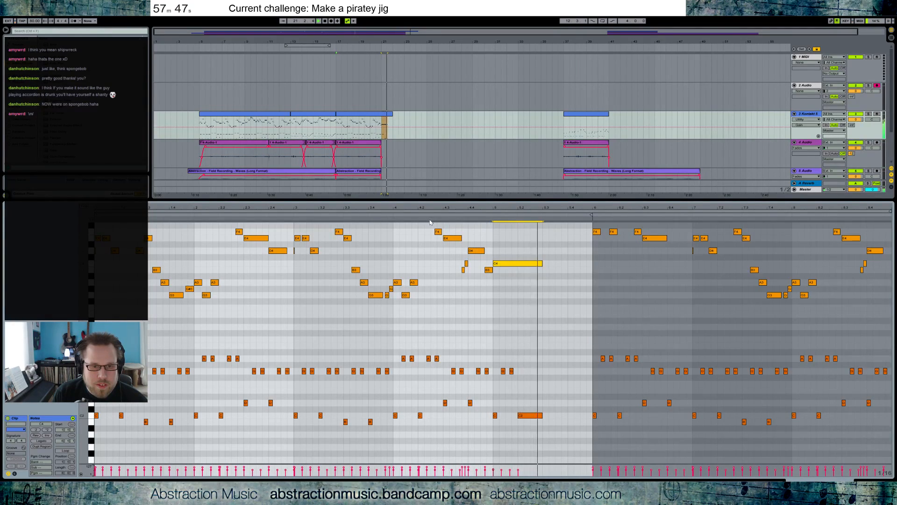
key(space)
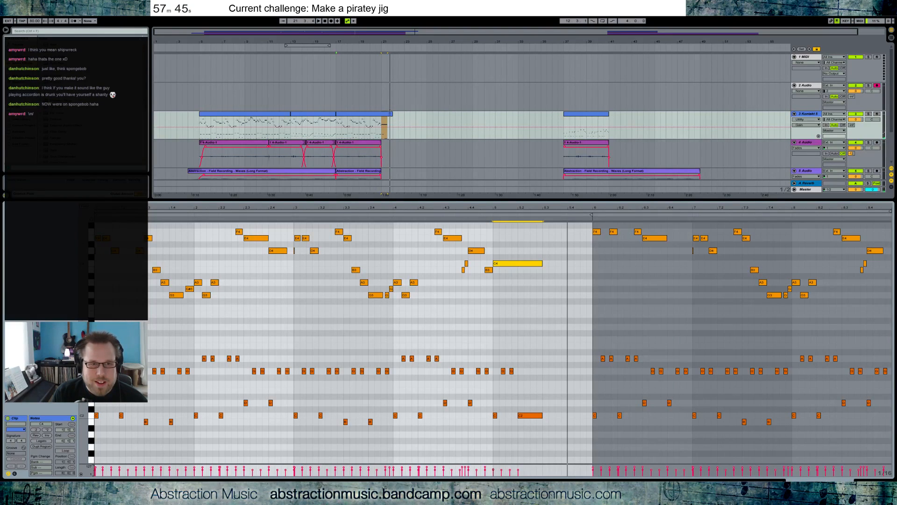
Extend the second-half clips on tracks 4, 5 and 6 to about bar 22 and fade them out.
click(391, 114)
scroll(397, 151, down, 3)
drag(381, 126, 393, 159)
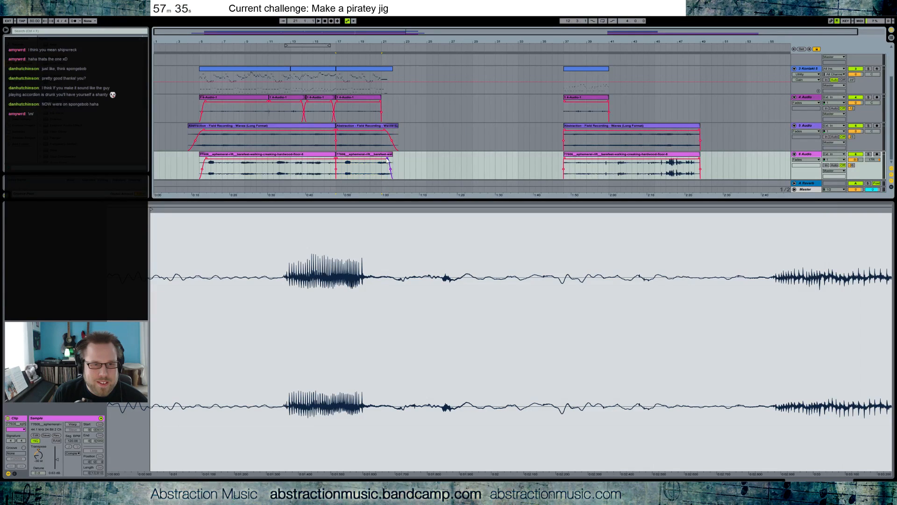
drag(381, 105, 393, 104)
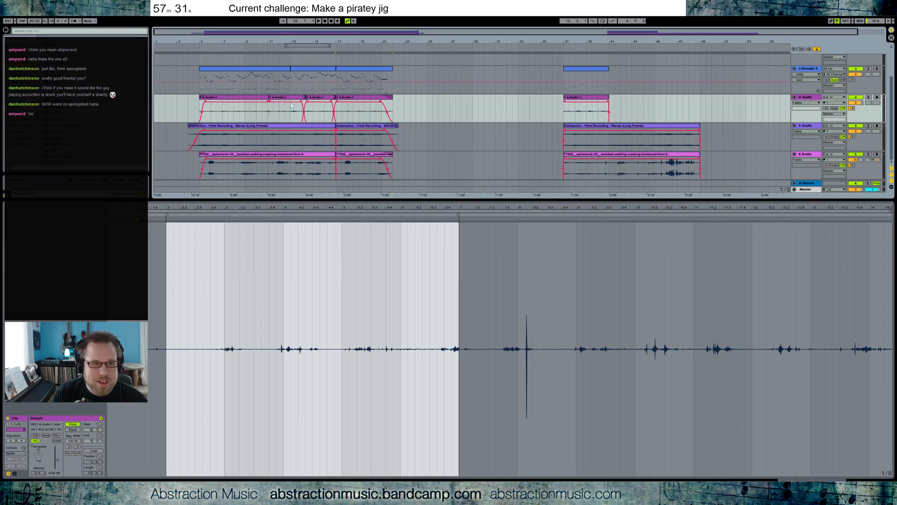
Play the arrangement from bar 4 and move the final section on tracks 3 to 6 from bar 37 to bar 43.
click(188, 111)
key(space)
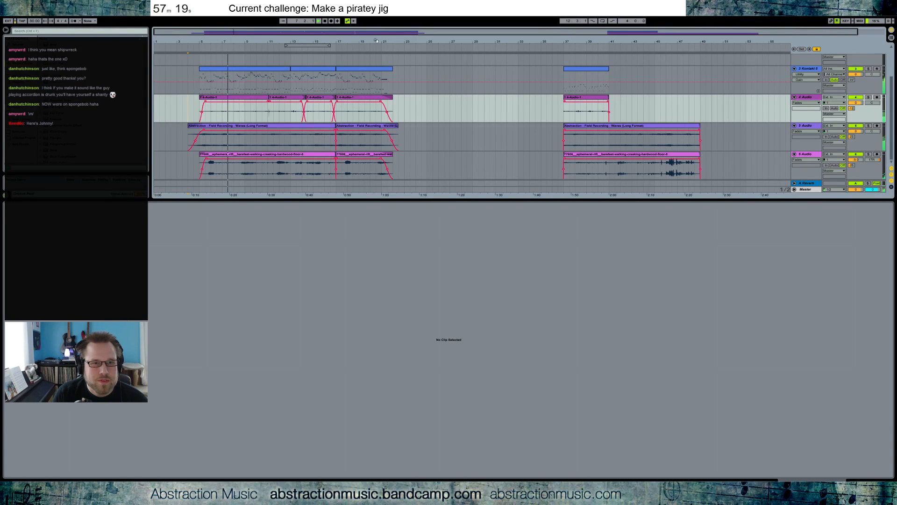
drag(405, 32, 407, 31)
drag(550, 79, 686, 234)
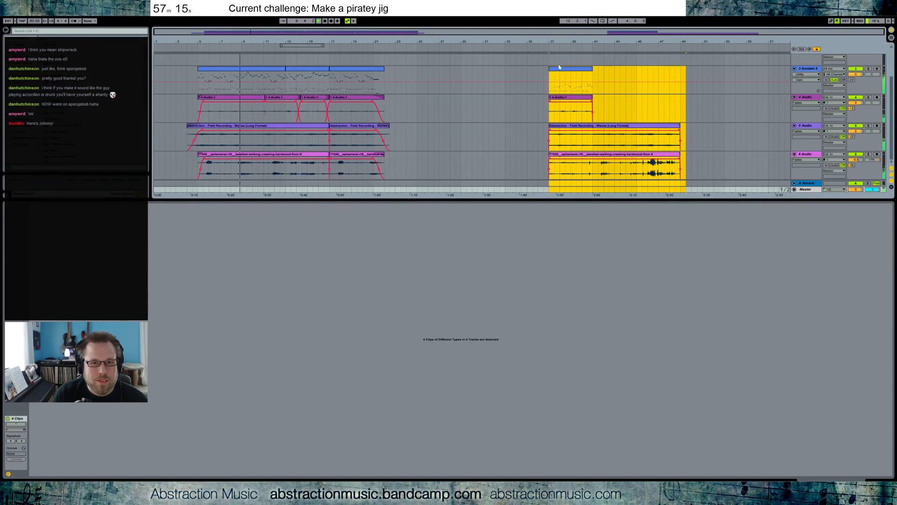
drag(564, 75, 629, 77)
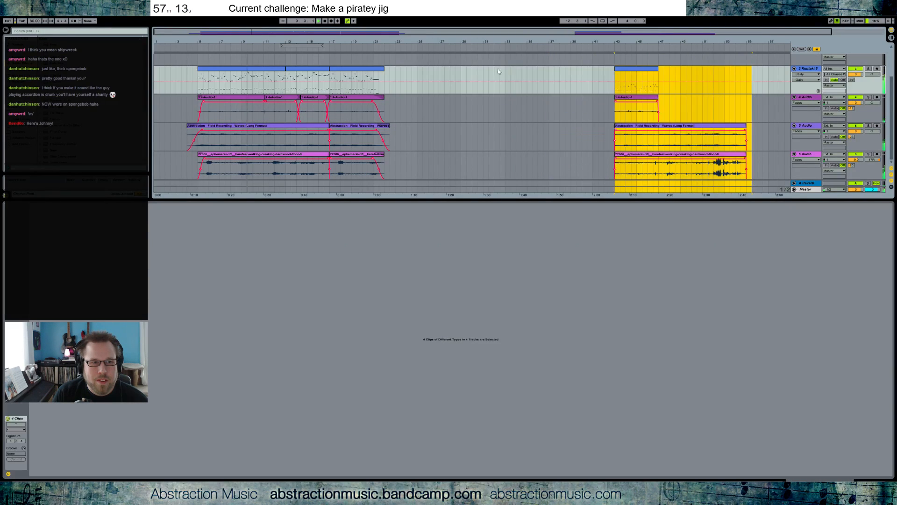
Copy bars 4 to 17 across the tracks and paste them at bar 29.
drag(188, 80, 329, 196)
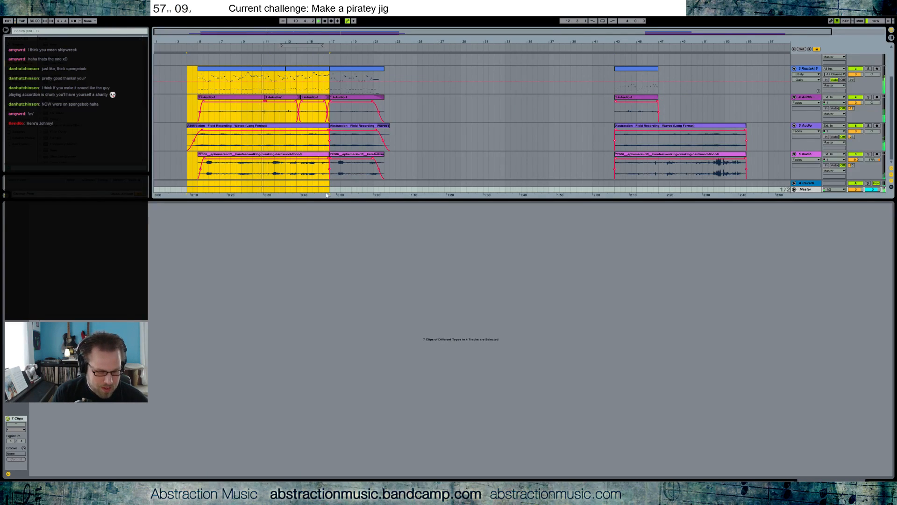
key(ctrl+c)
click(462, 74)
key(ctrl+v)
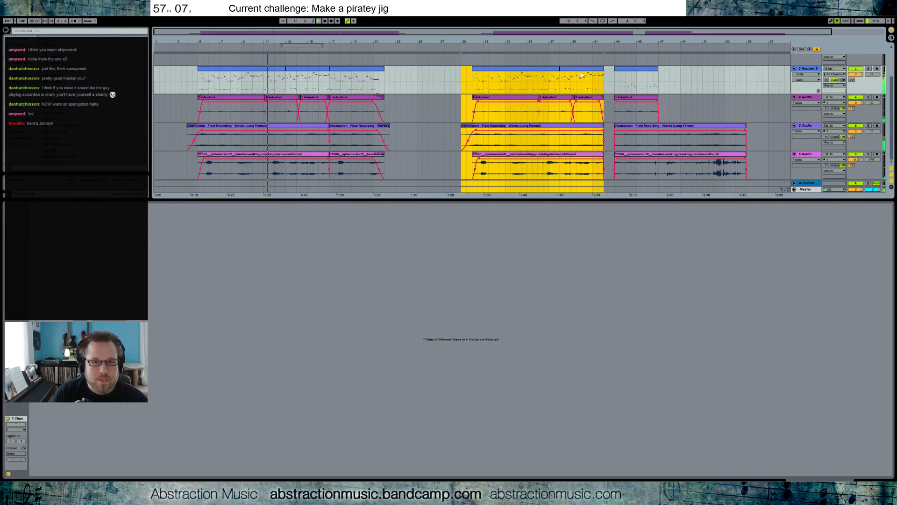
Move the final section back one bar to start at bar 42, directly after the pasted section, and bring back the device view.
click(615, 74)
drag(740, 279, 750, 277)
drag(621, 70, 611, 71)
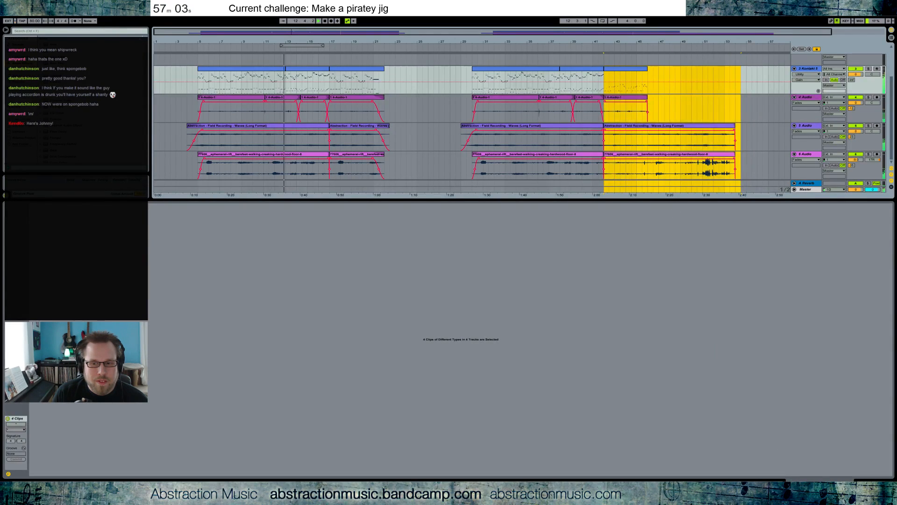
key(shift+Tab)
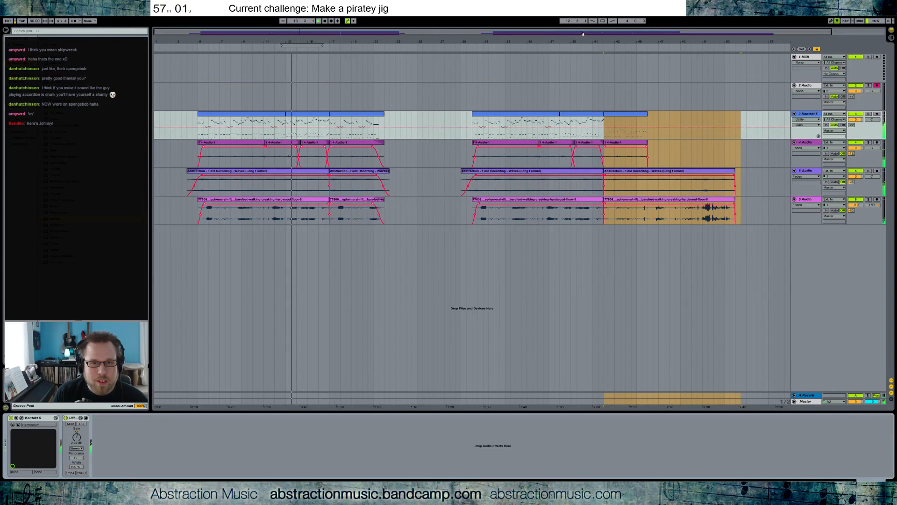
click(473, 121)
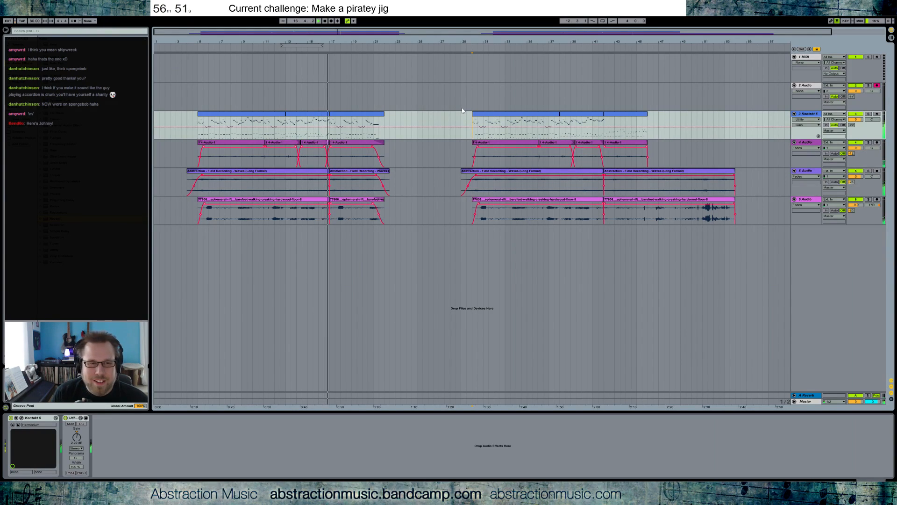
Lower the last melody note before bar 17 to D4 in the Kontakt clip and play the transition.
click(338, 114)
key(space)
double_click(324, 115)
drag(317, 250, 326, 263)
key(Down)
key(Down)
key(Down)
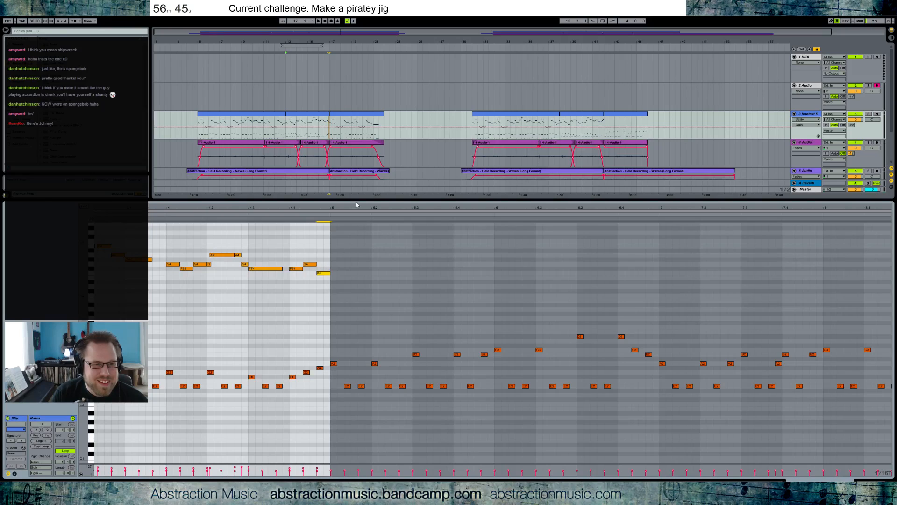
key(Down)
key(Down)
click(288, 215)
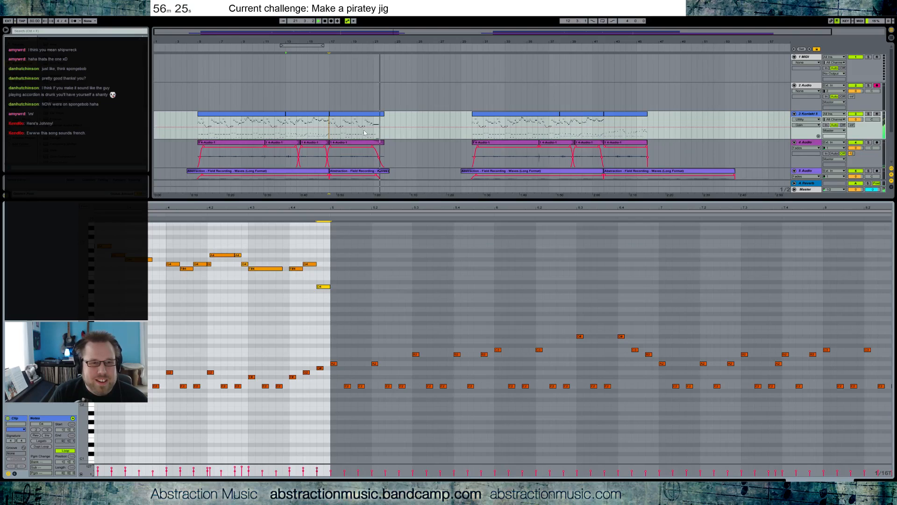
Stop playback, return to the device view and set the start position at bar 29 on the Kontakt track.
click(189, 125)
key(space)
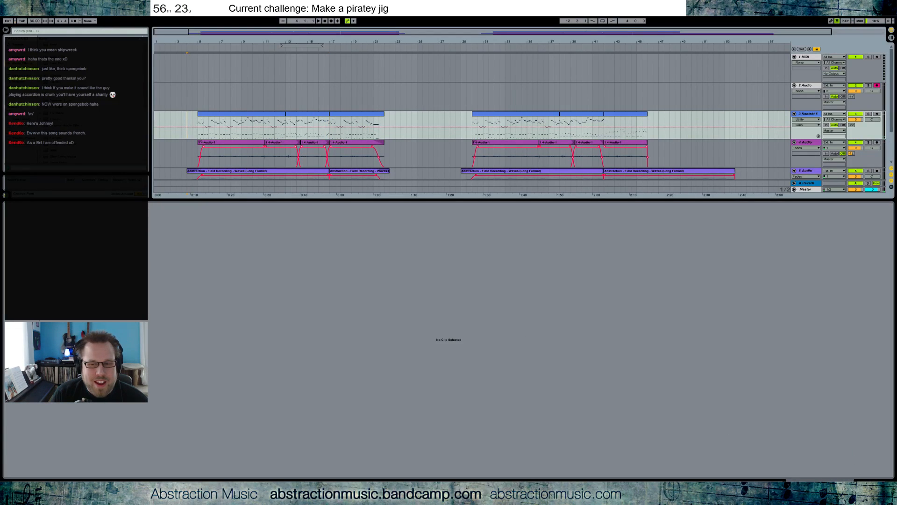
key(shift+Tab)
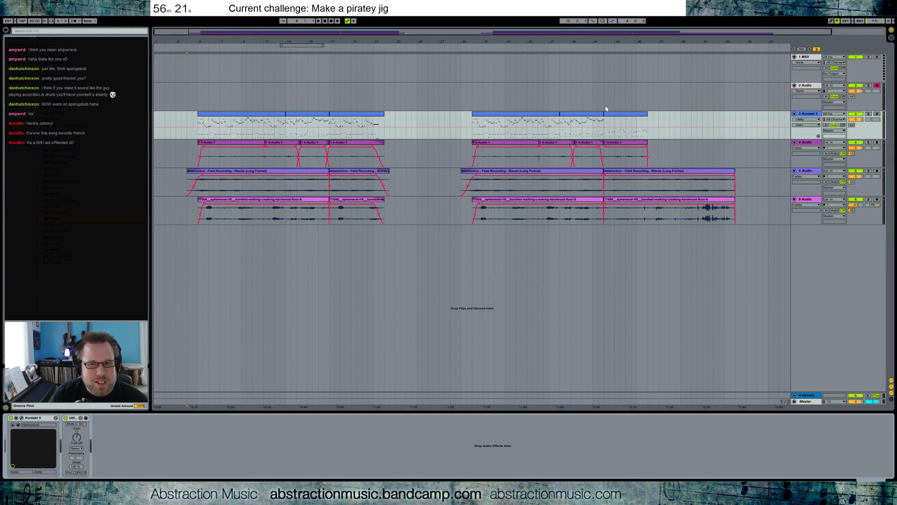
click(461, 120)
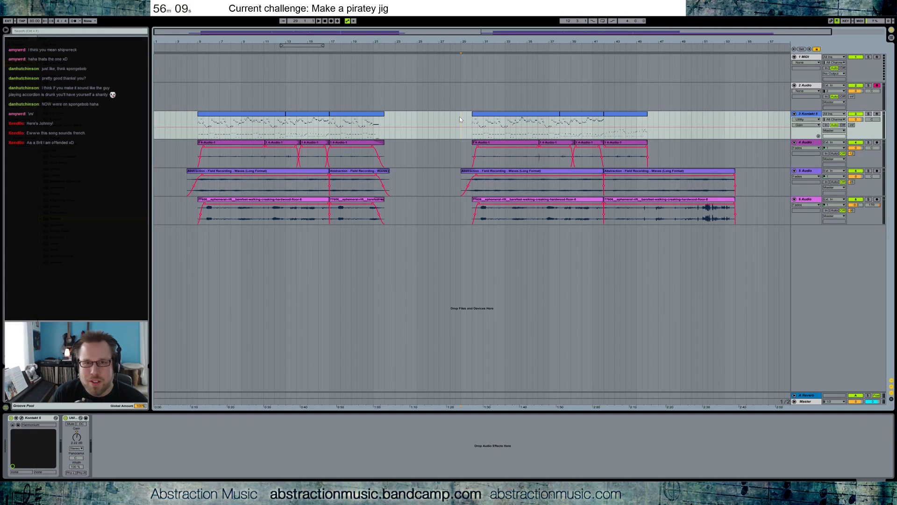
click(604, 123)
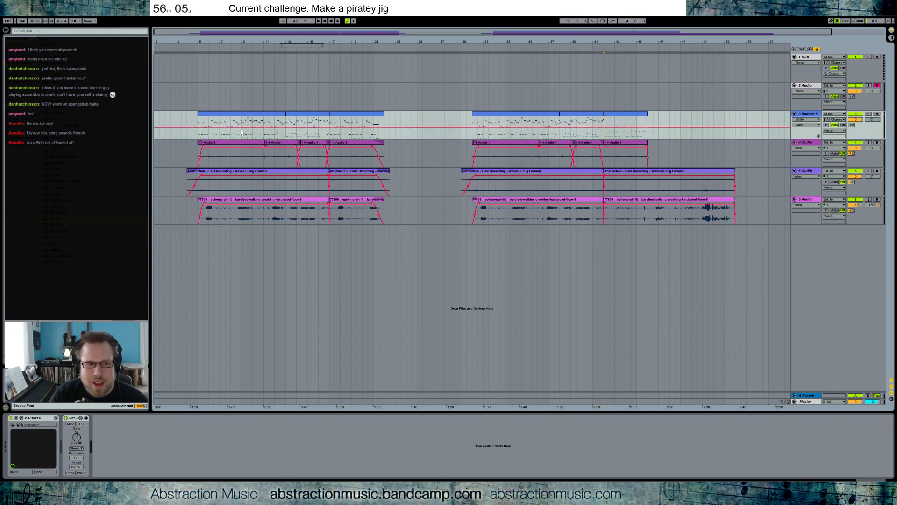
drag(187, 122, 390, 215)
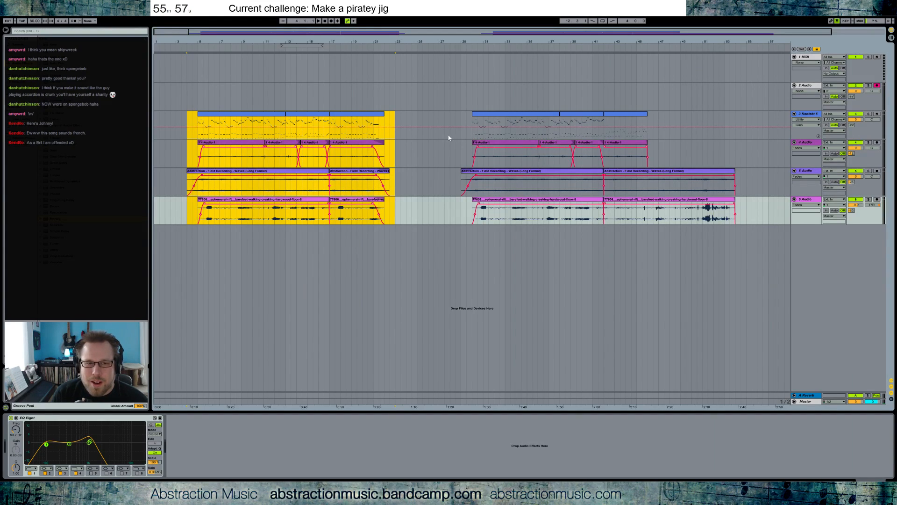
click(462, 125)
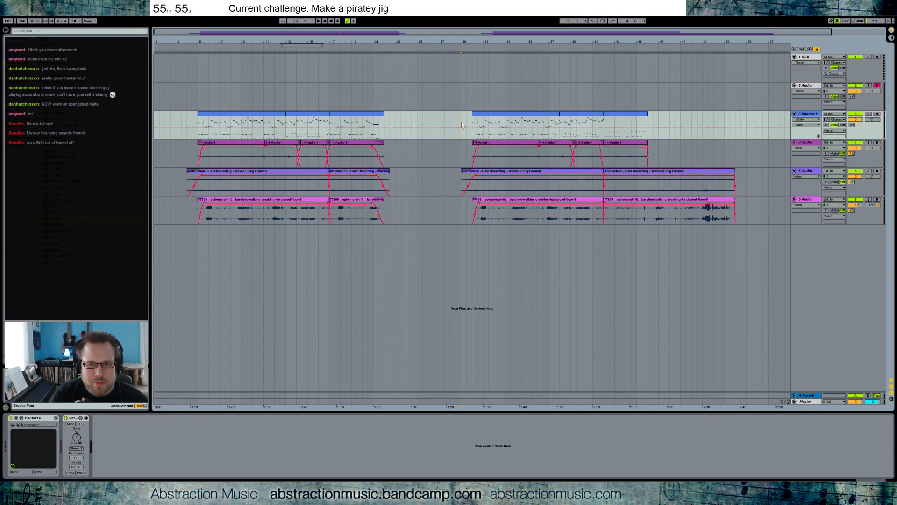
click(604, 121)
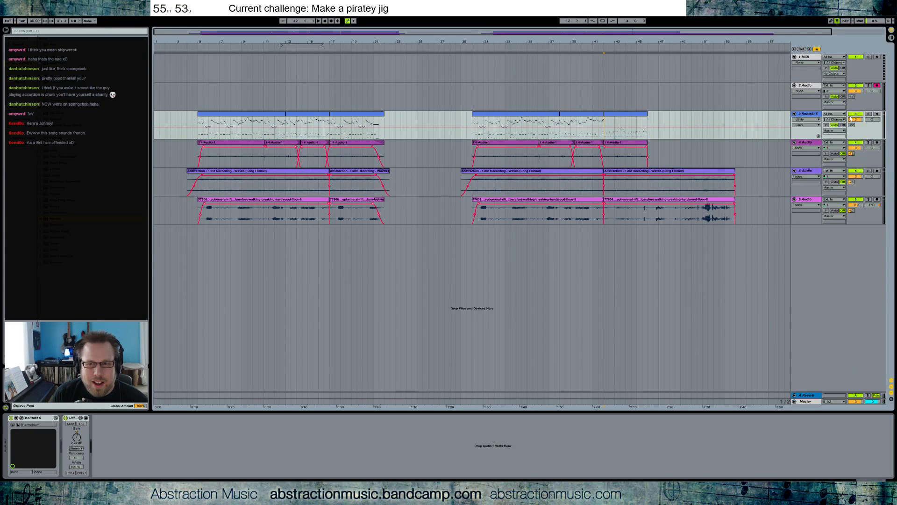
Arm the 2 Audio track and record a first take from bar 42.
click(607, 95)
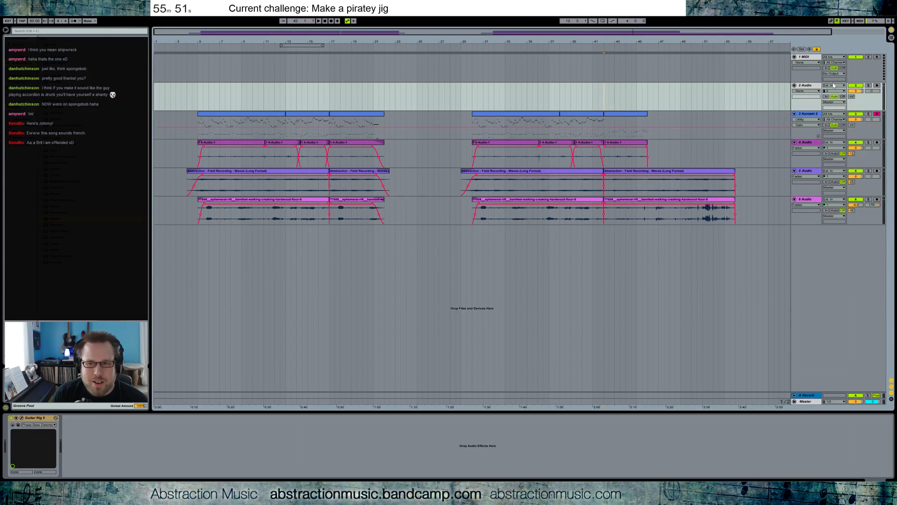
click(877, 85)
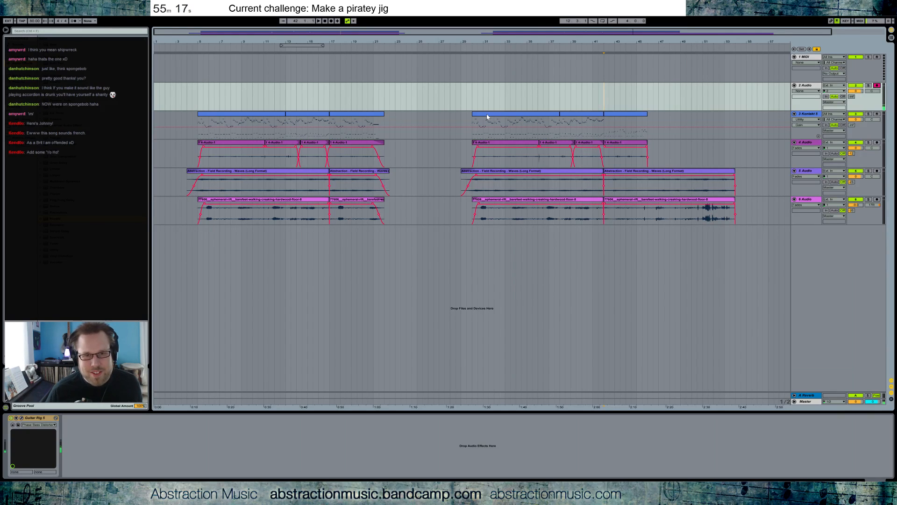
key(F9)
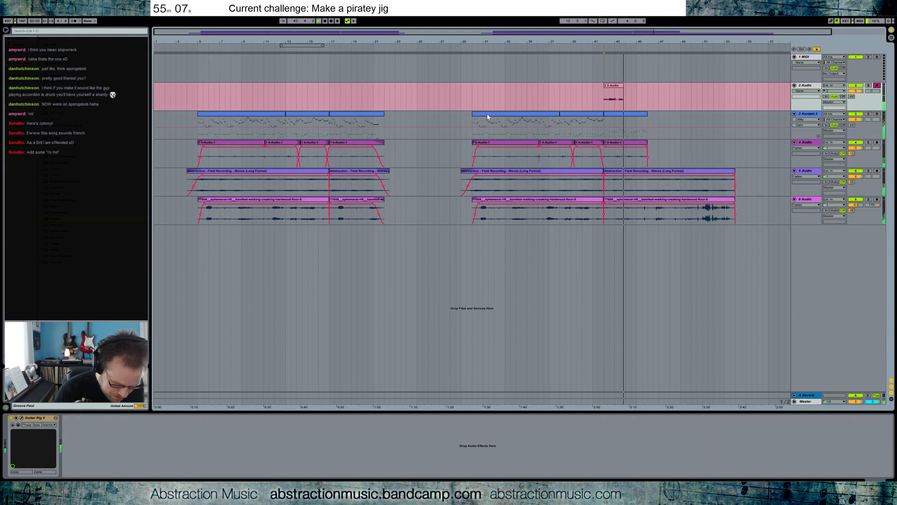
key(space)
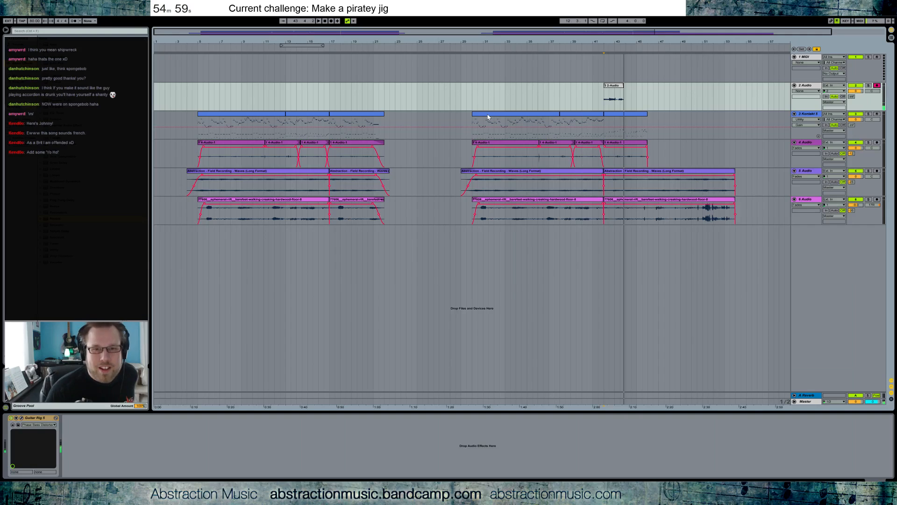
Record a replacement take on the 2 Audio track from bar 42 and trim its end to bar 46.
key(F9)
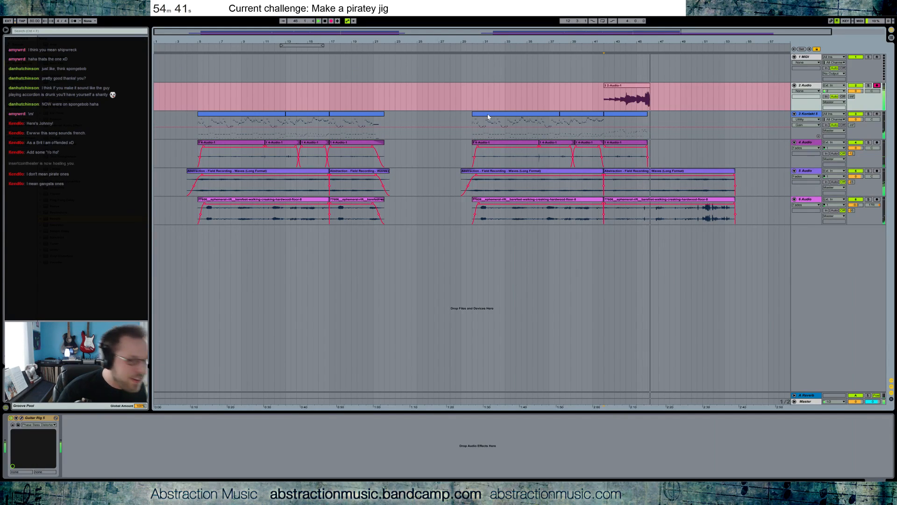
key(space)
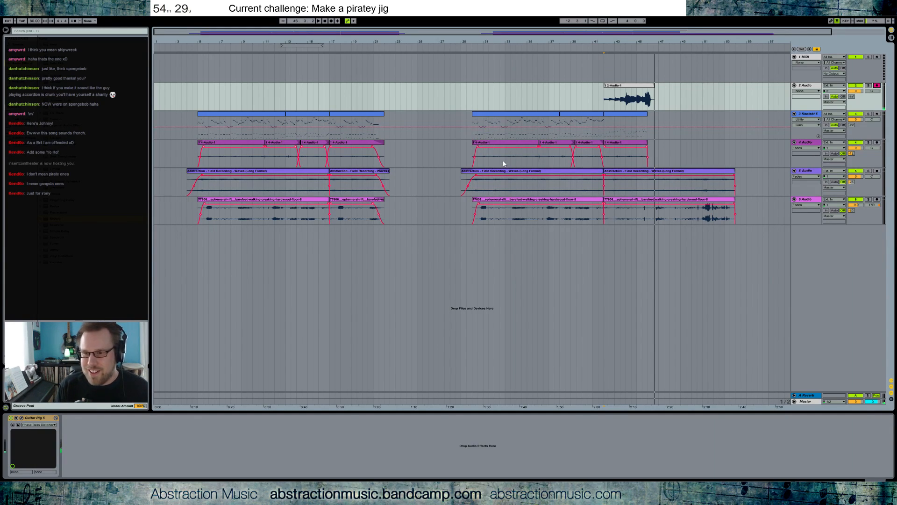
drag(654, 92, 647, 87)
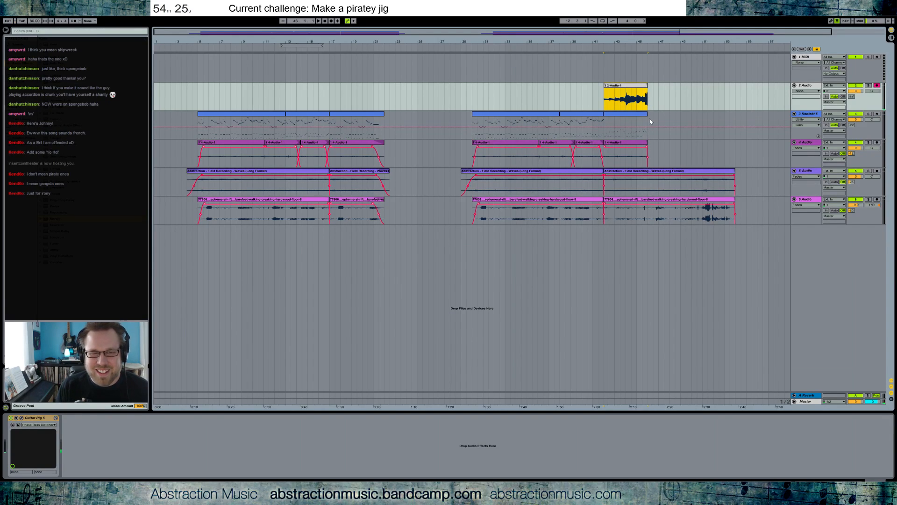
click(592, 95)
Add a melody note two triplet grid units long at the start of the Kontakt clip at bar 42.
double_click(612, 123)
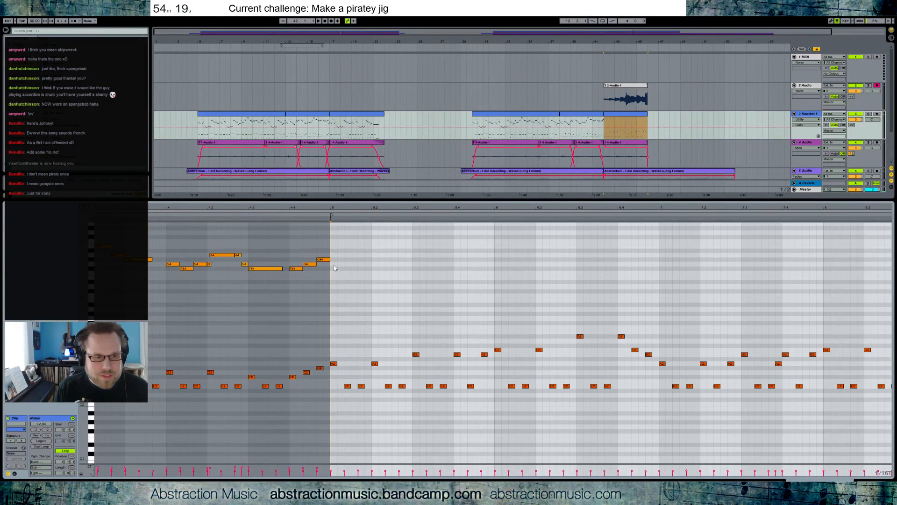
double_click(333, 278)
drag(353, 279, 354, 296)
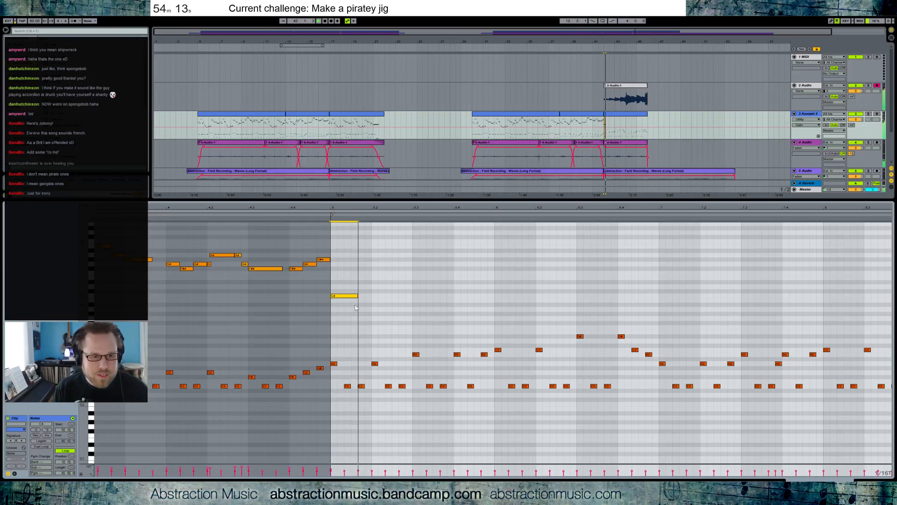
Raise the new melody note nine semitones, shorten it to one triplet grid unit and play the section from bar 42.
key(Up)
key(Up)
key(Up)
key(Up)
key(Up)
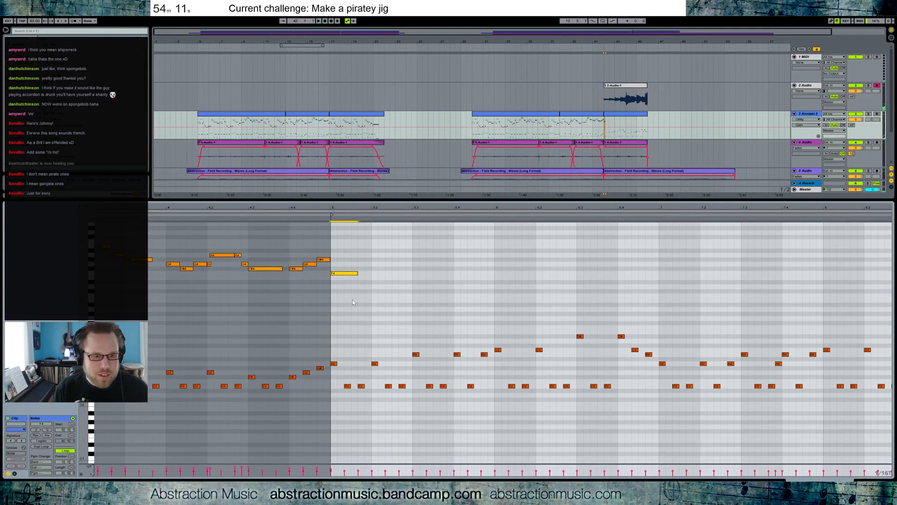
key(Up)
key(Up)
key(Up)
key(Up)
key(space)
mouse_move(349, 256)
mouse_down()
mouse_move(350, 281)
mouse_move(406, 256)
mouse_move(344, 256)
mouse_up()
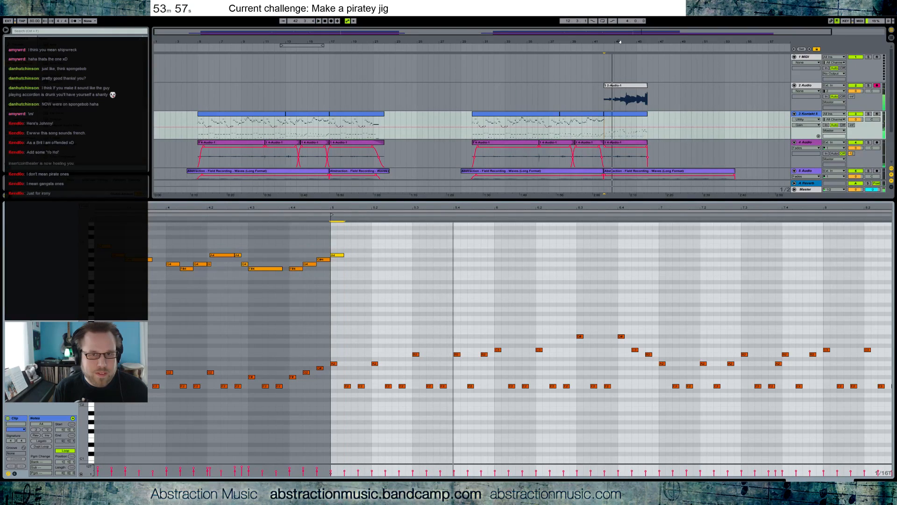
click(589, 56)
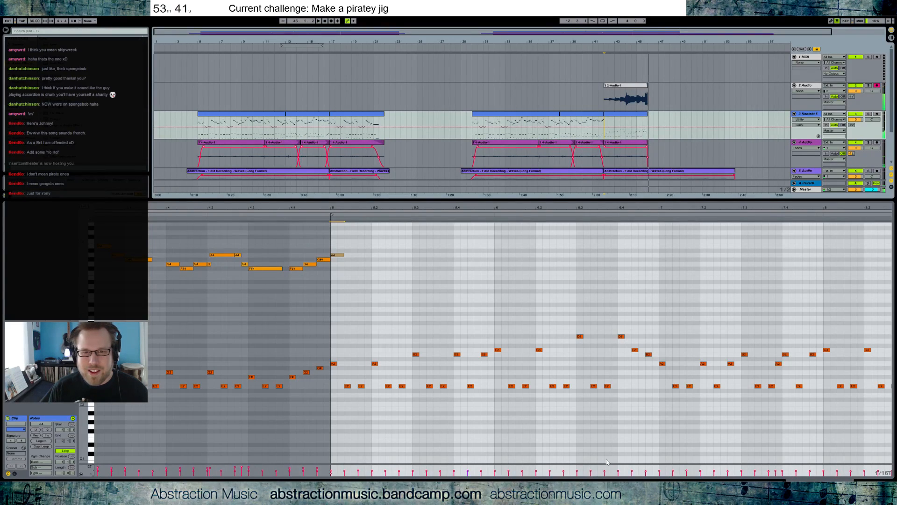
Play the recorded take at bar 42 and open its clip for sample editing.
key(shift+Tab)
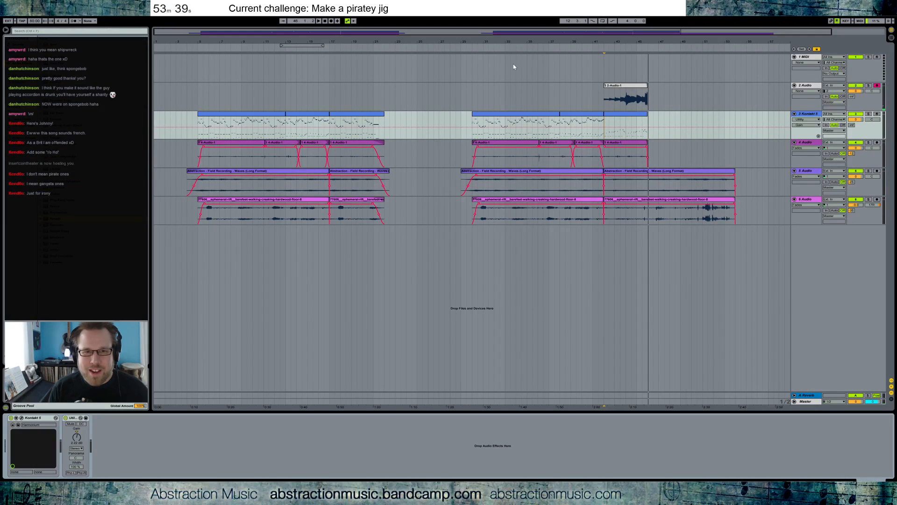
drag(668, 31, 673, 55)
click(582, 89)
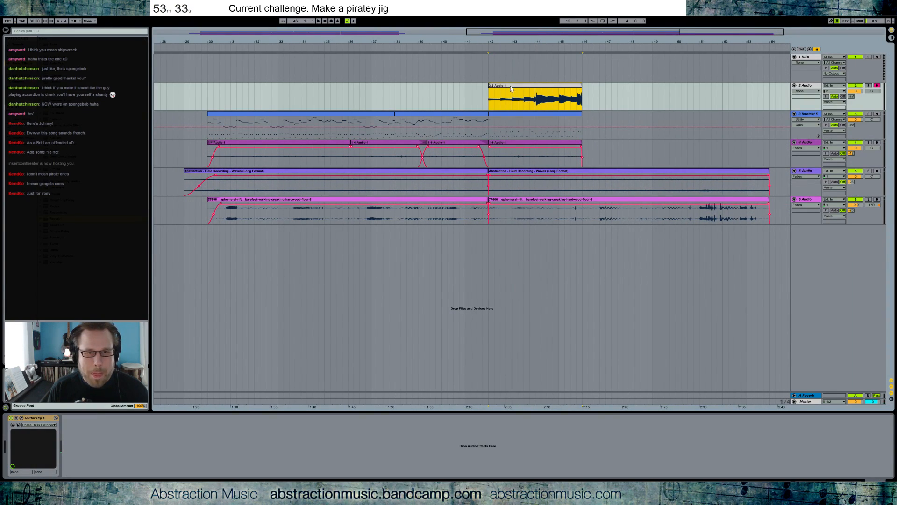
click(536, 89)
key(space)
double_click(542, 89)
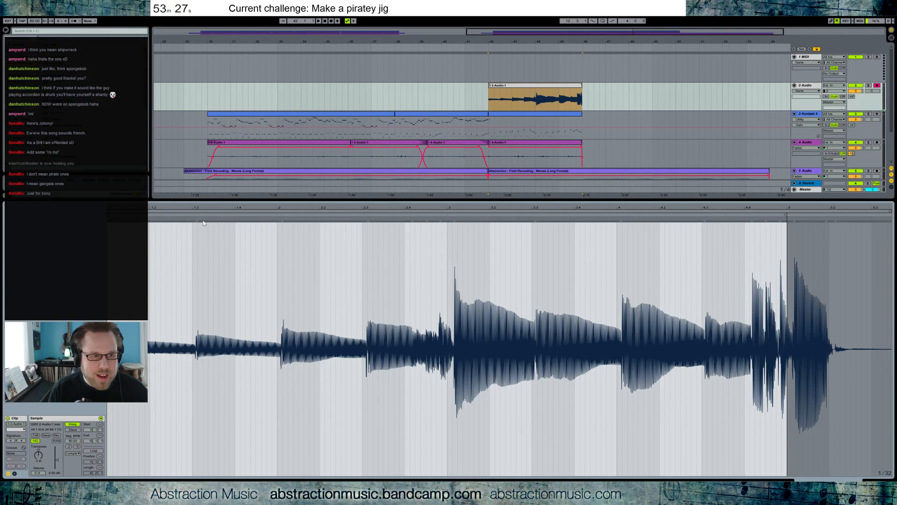
Try to tighten the take's timing by adding warp markers at its note onsets and aligning them to the grid.
drag(197, 219, 193, 219)
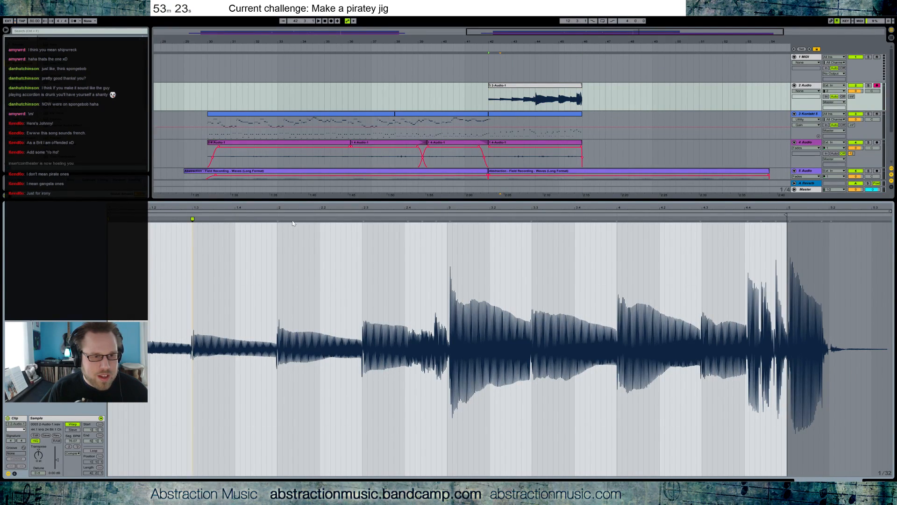
drag(450, 220, 447, 219)
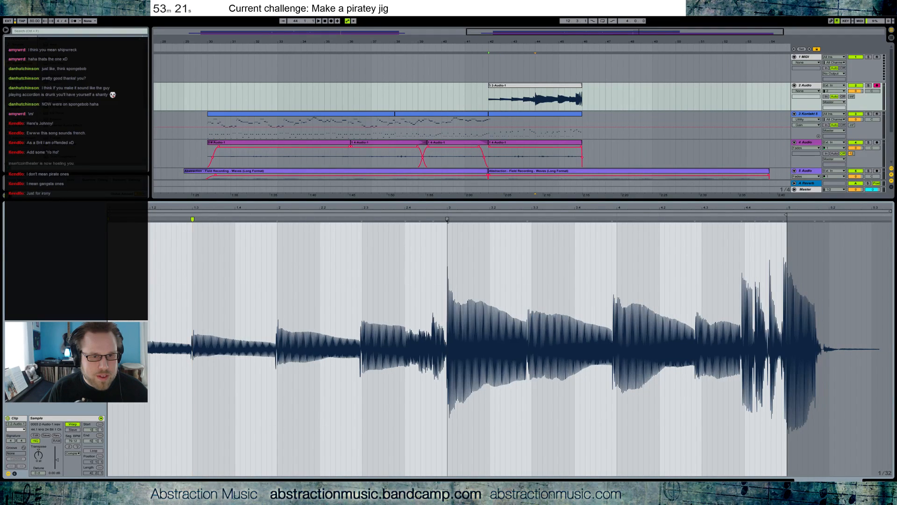
drag(362, 220, 363, 220)
key(space)
drag(528, 218, 531, 219)
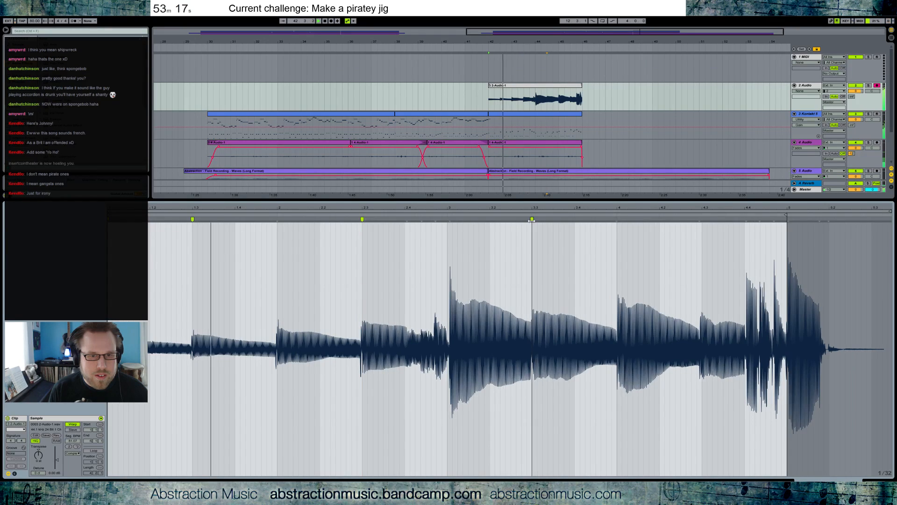
double_click(617, 218)
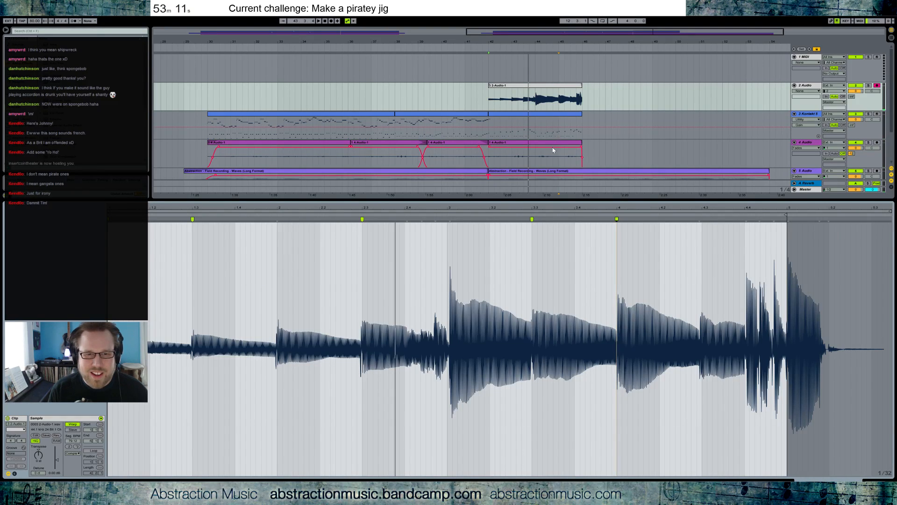
double_click(700, 219)
drag(700, 218, 708, 218)
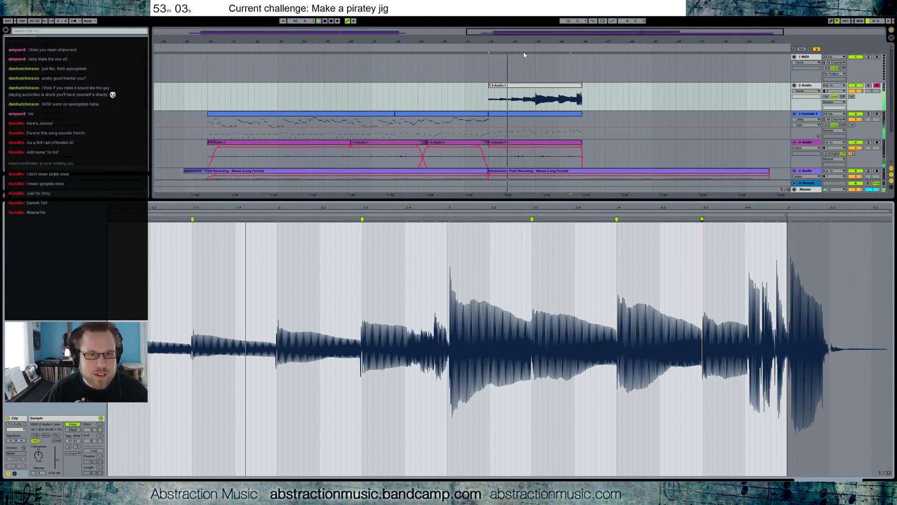
Undo all the warp marker edits on the recorded take.
key(ctrl+z)
key(ctrl+z)
key(ctrl+z)
key(ctrl+z)
key(ctrl+z)
key(ctrl+z)
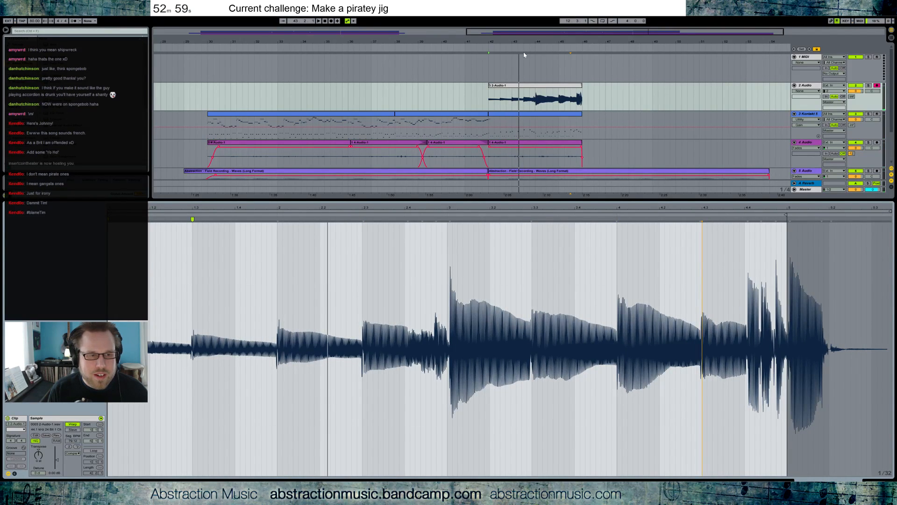
key(ctrl+z)
key(ctrl+z)
key(space)
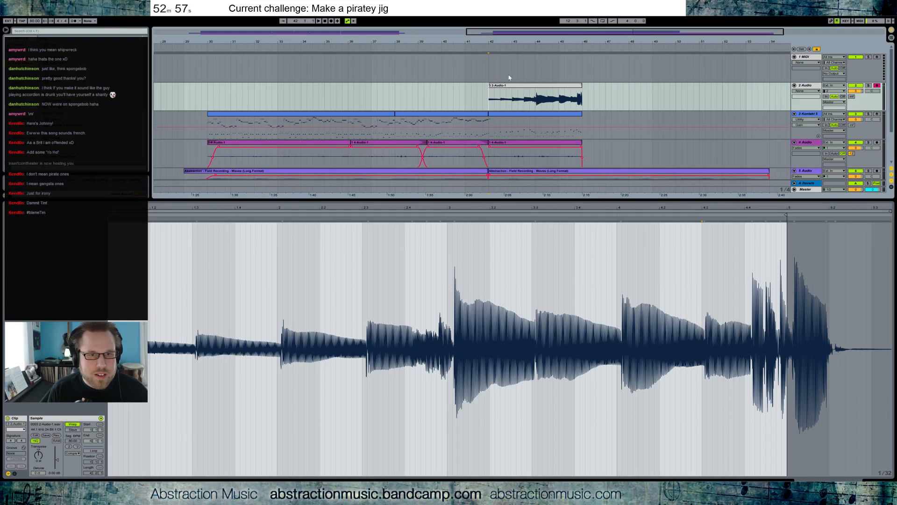
Play the take, add warp markers at the onsets near beats 4.3 and 4.4, and move the second one slightly earlier.
drag(522, 33, 615, 40)
key(space)
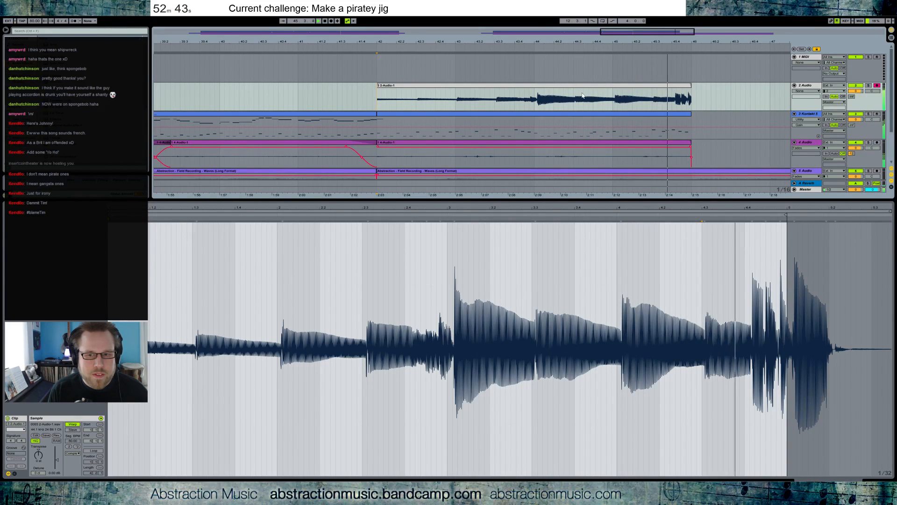
click(752, 239)
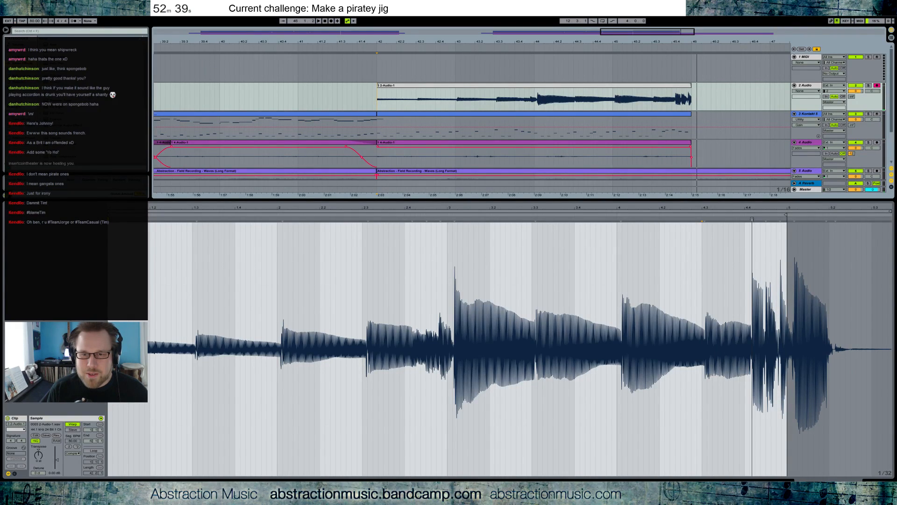
click(705, 233)
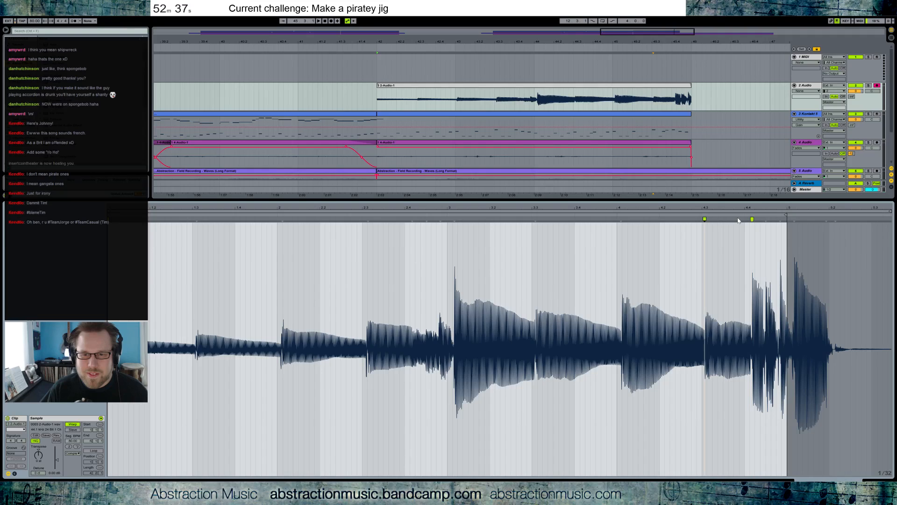
drag(752, 219, 749, 219)
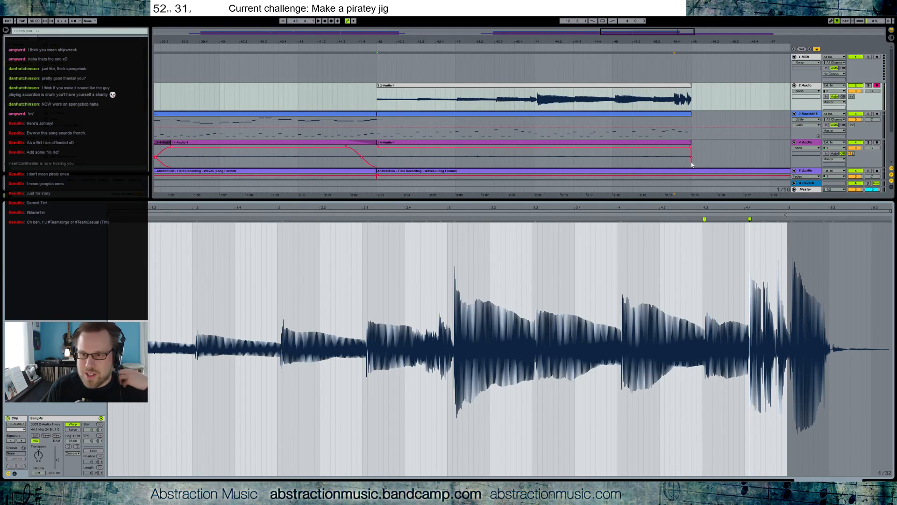
Listen to the warped take and the Kontakt transition into bar 42.
key(space)
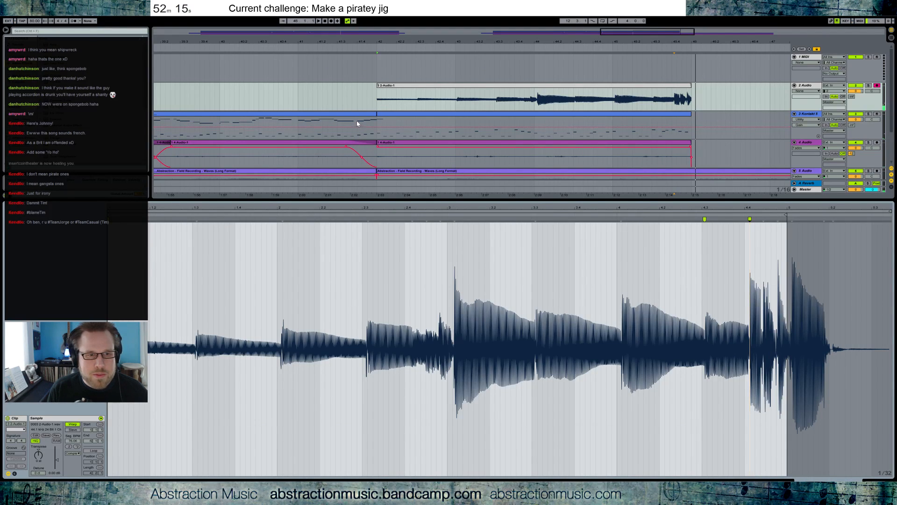
click(357, 133)
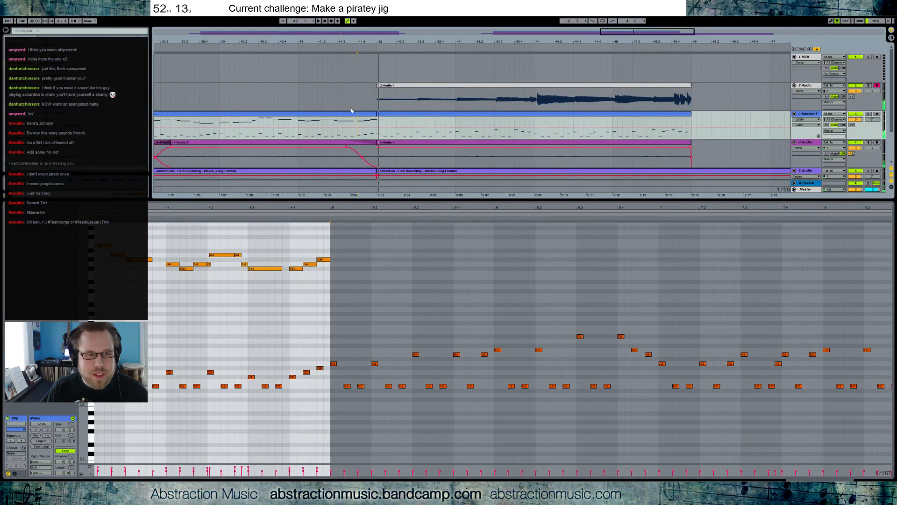
click(416, 97)
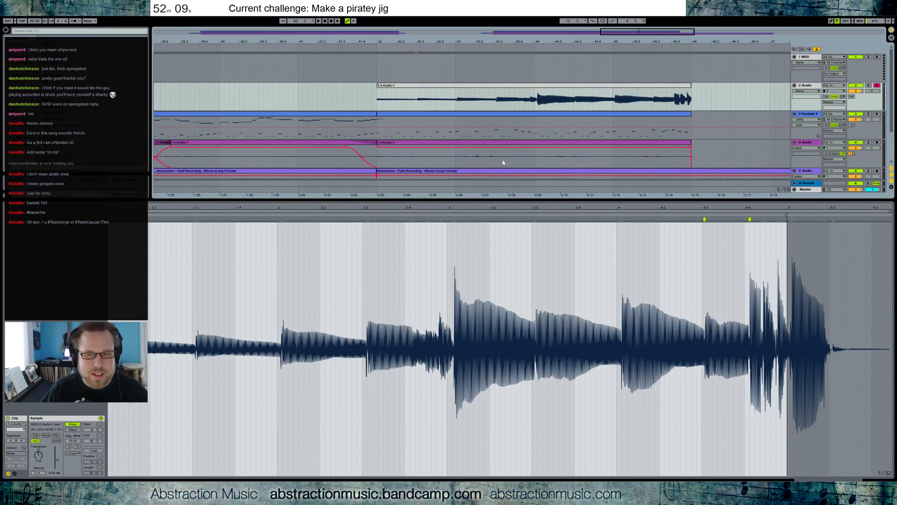
Insert an audio track below 1 MIDI with Resampling as its input, arm it and solo the Kontakt track.
click(805, 59)
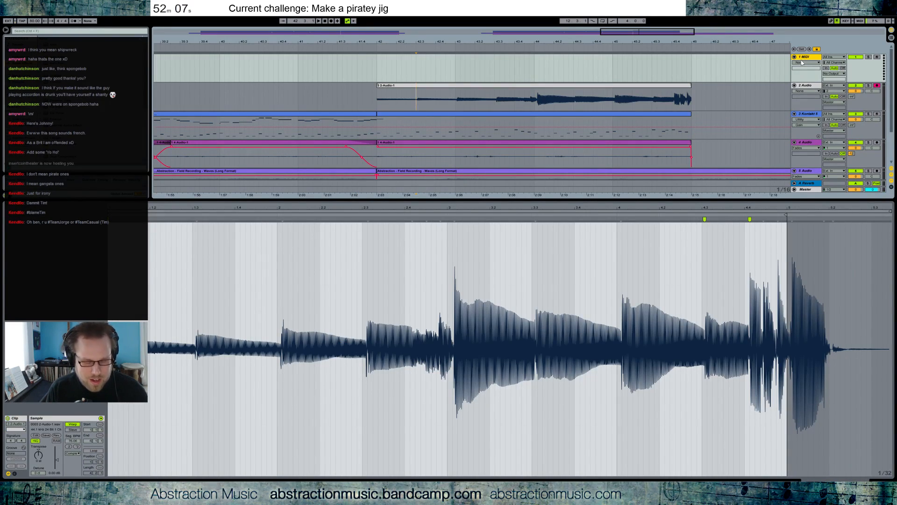
key(ctrl+t)
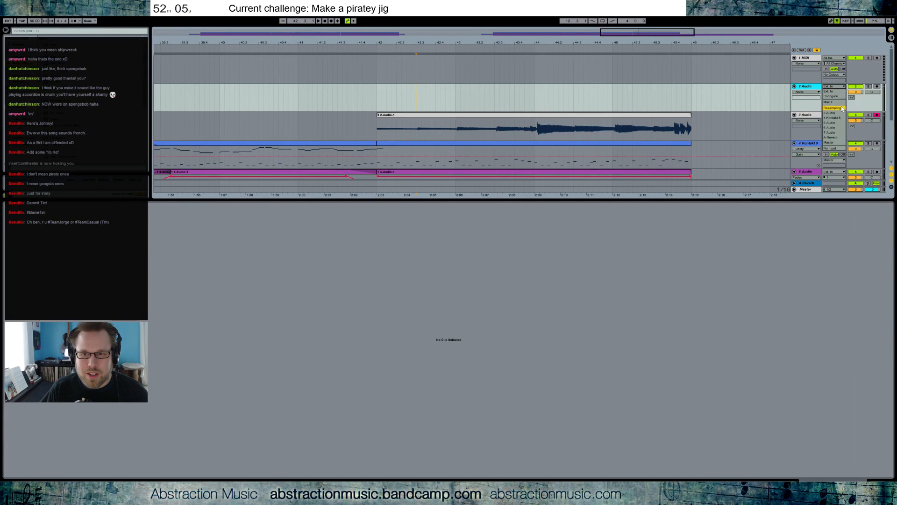
scroll(837, 99, down, 2)
scroll(880, 86, up, 1)
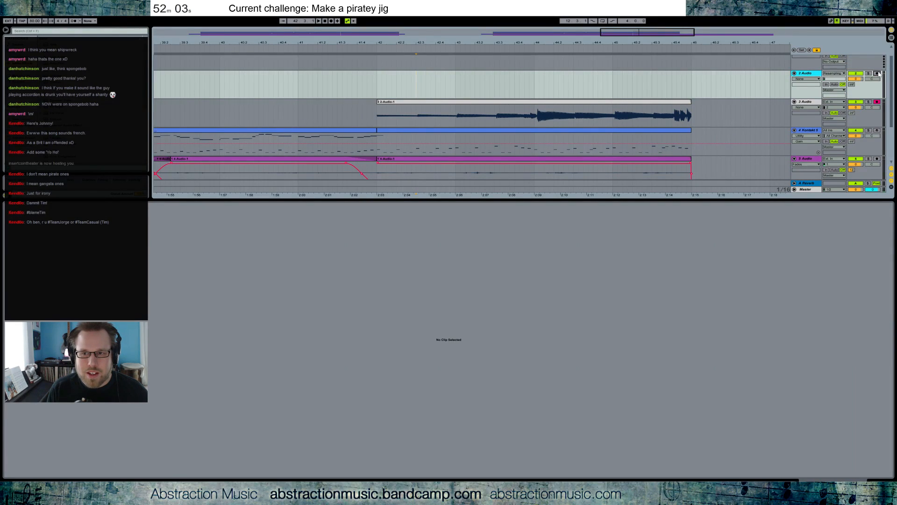
click(869, 131)
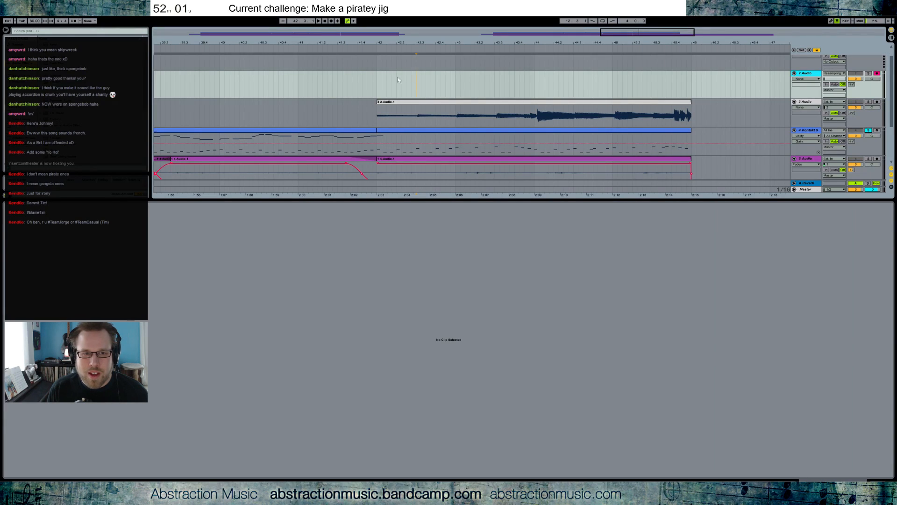
Record a short take on the 2 Audio track from bar 42, ending with Kontakt 5 unsoloed and 2 Audio disarmed.
click(332, 21)
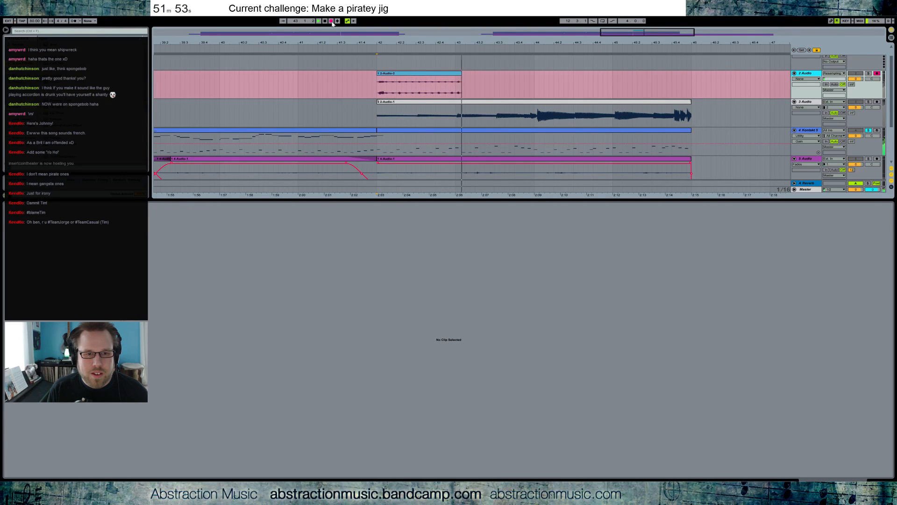
click(332, 21)
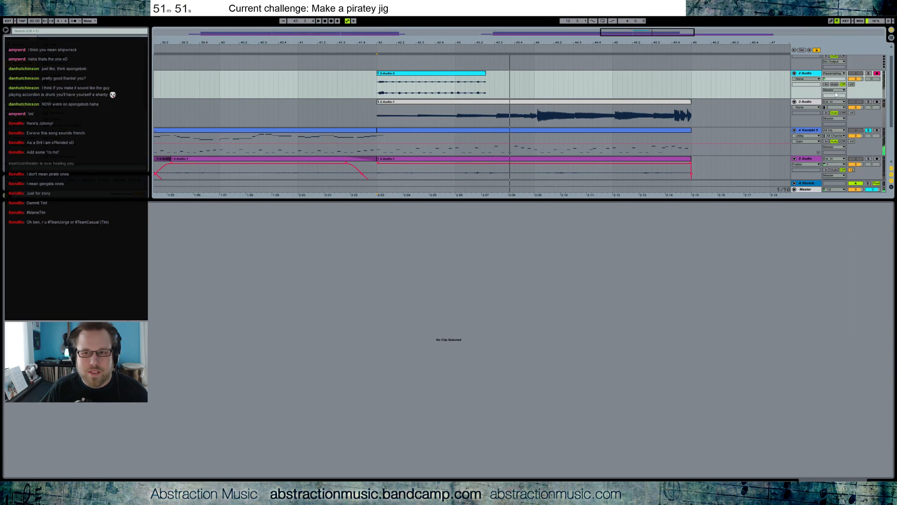
click(868, 130)
click(876, 74)
Delete the newly recorded clip from the 2 Audio track.
drag(636, 32, 636, 89)
drag(636, 33, 638, 9)
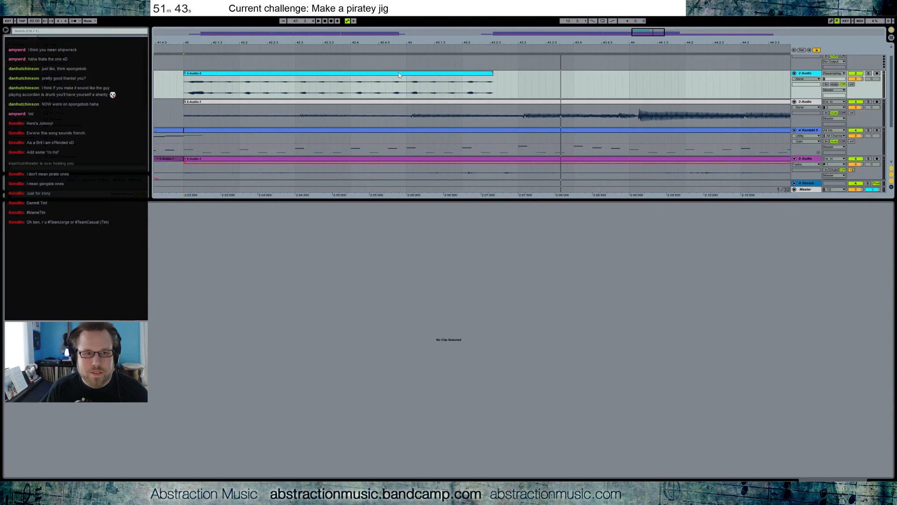
click(398, 73)
key(Delete)
Show the track delay controls and adjust the Kontakt 5 track's delay while playing back the section from bar 42.
drag(655, 35, 612, 86)
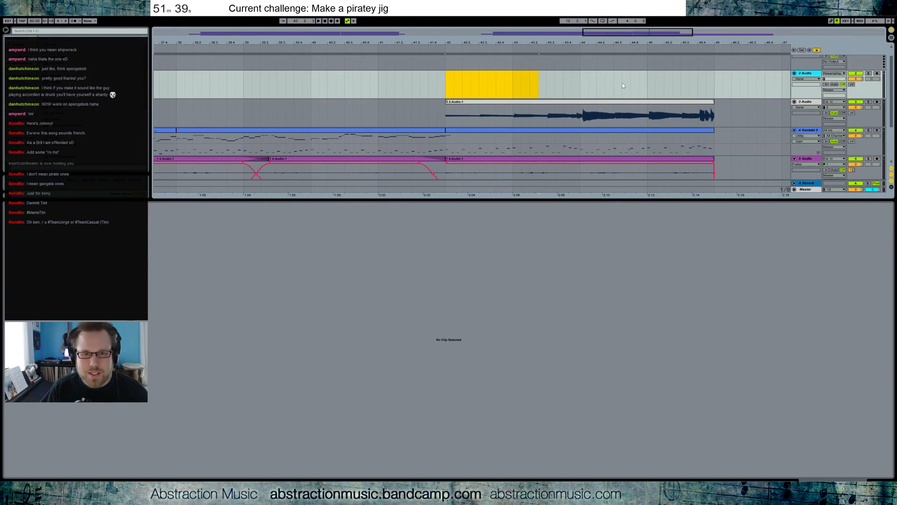
scroll(623, 86, down, 3)
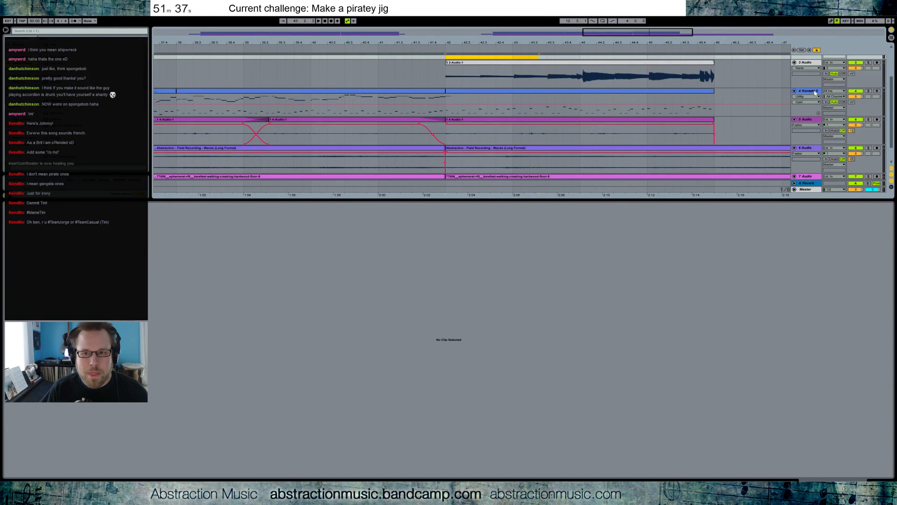
click(815, 92)
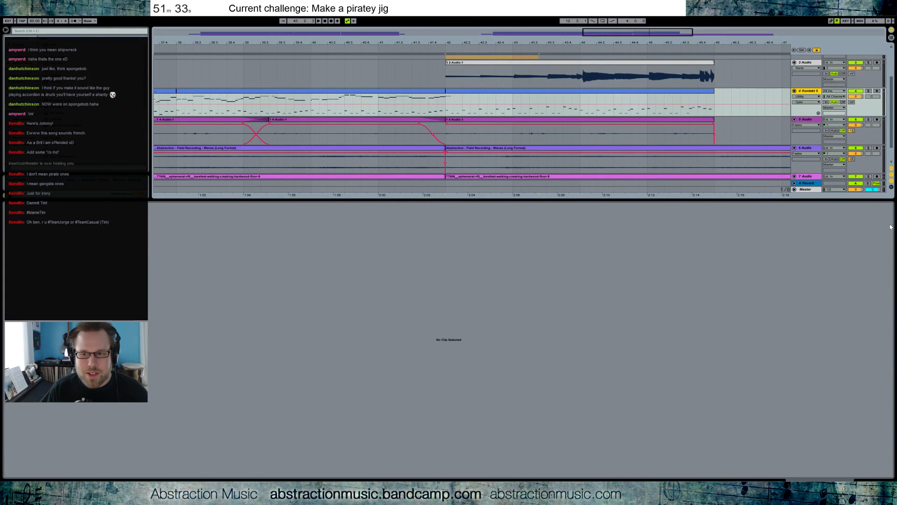
click(891, 187)
click(870, 91)
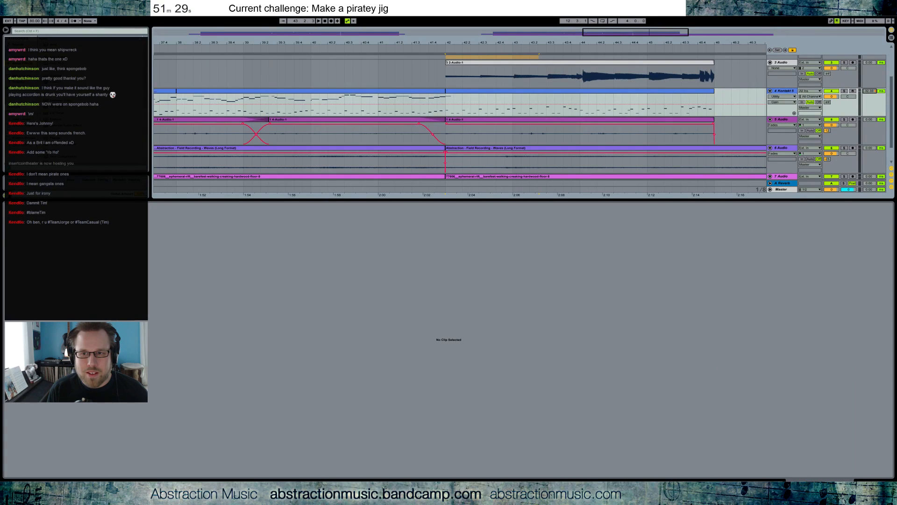
click(374, 48)
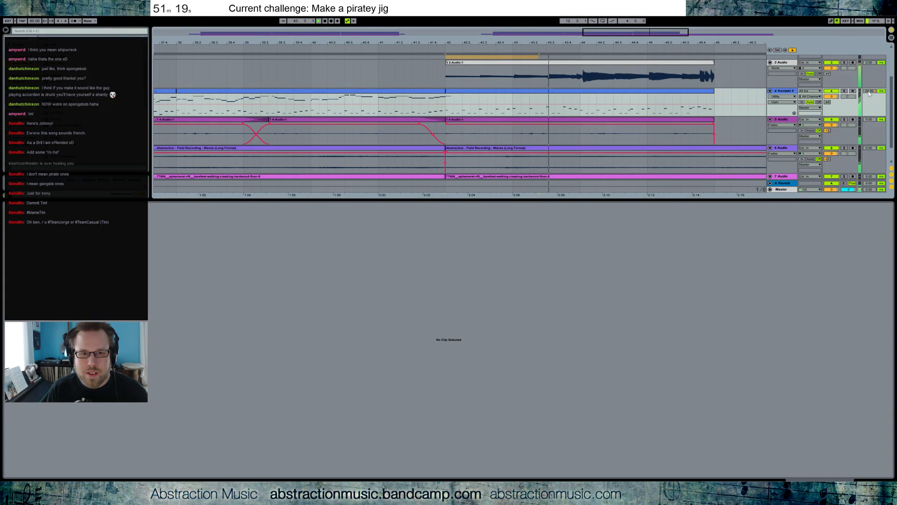
drag(869, 92, 869, 115)
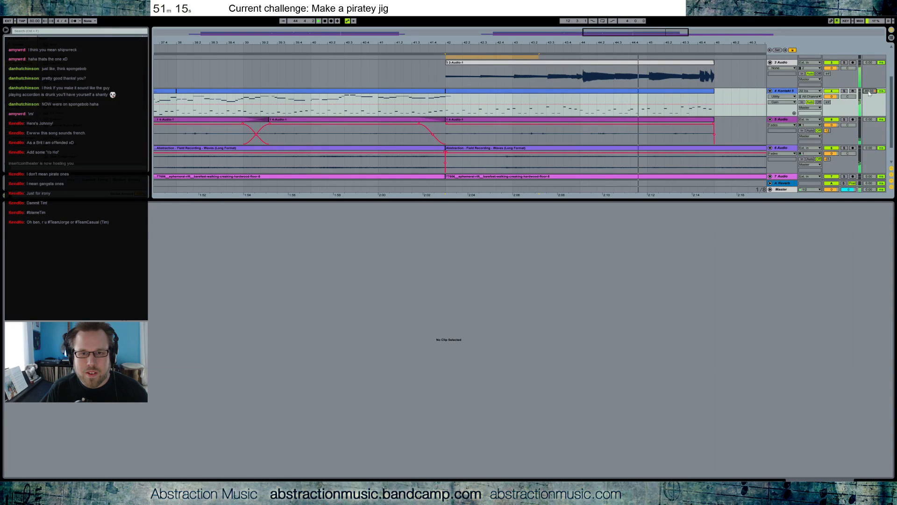
Add warp markers to the clip on the 3 Audio track, shift three note onsets slightly earlier, and check the timing in playback.
click(669, 65)
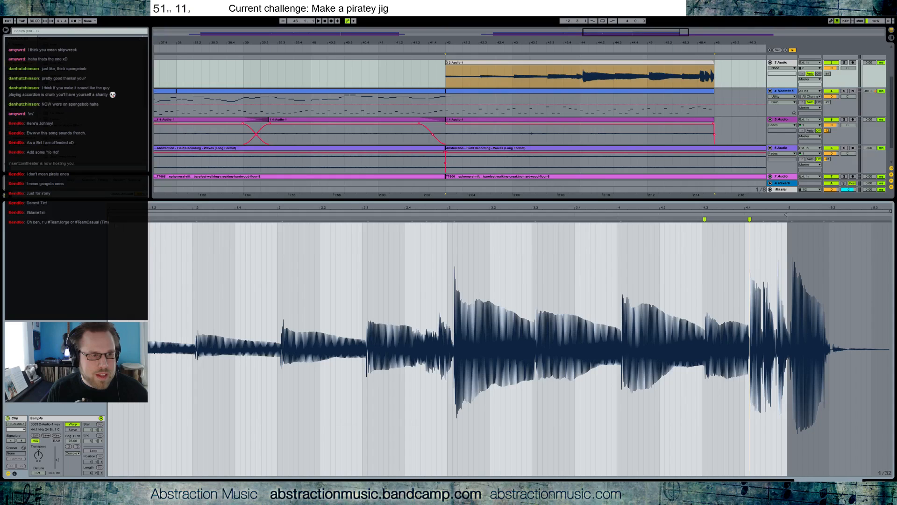
drag(197, 222, 192, 223)
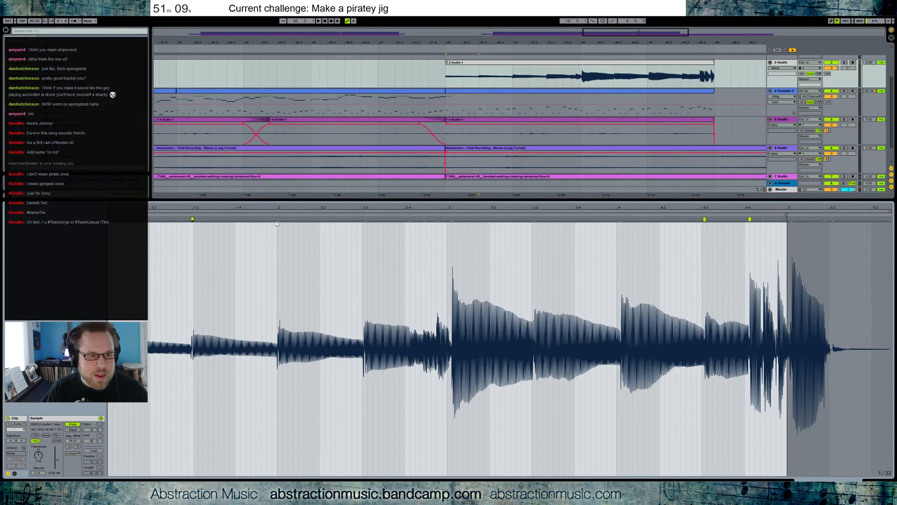
drag(279, 219, 277, 219)
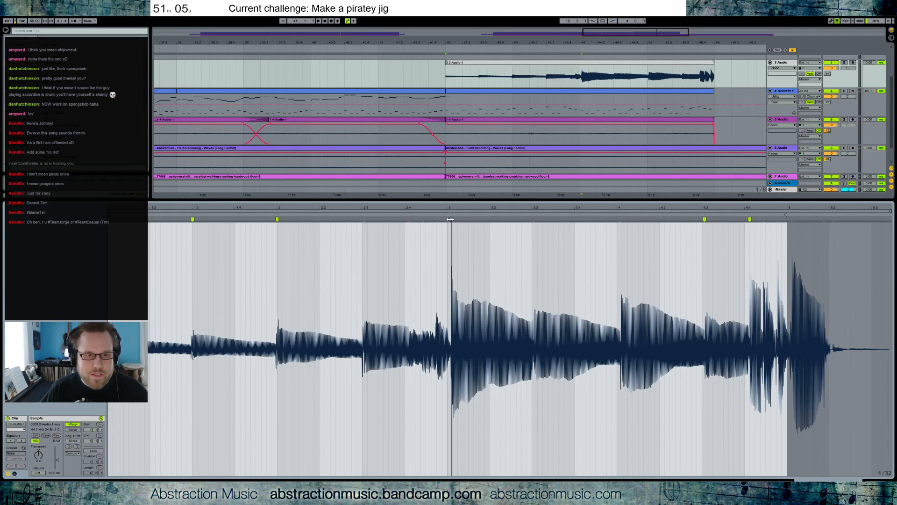
drag(452, 219, 447, 219)
click(473, 51)
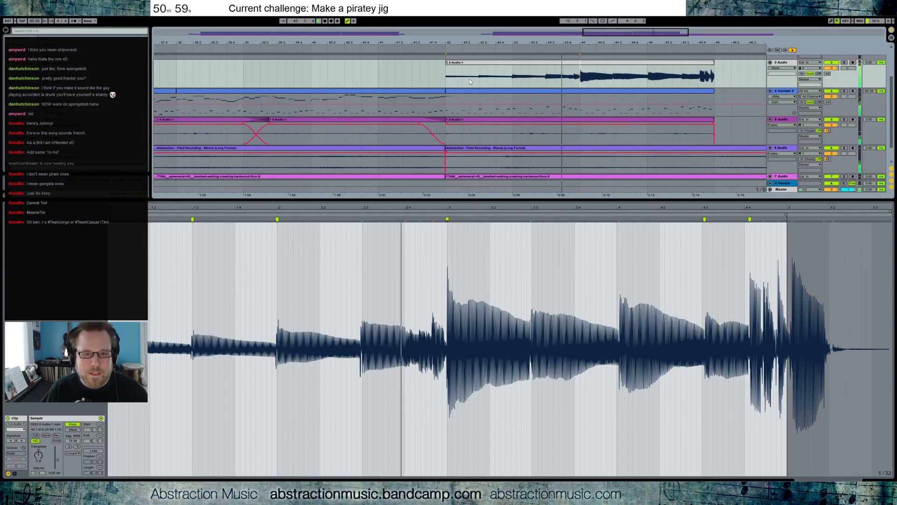
double_click(532, 218)
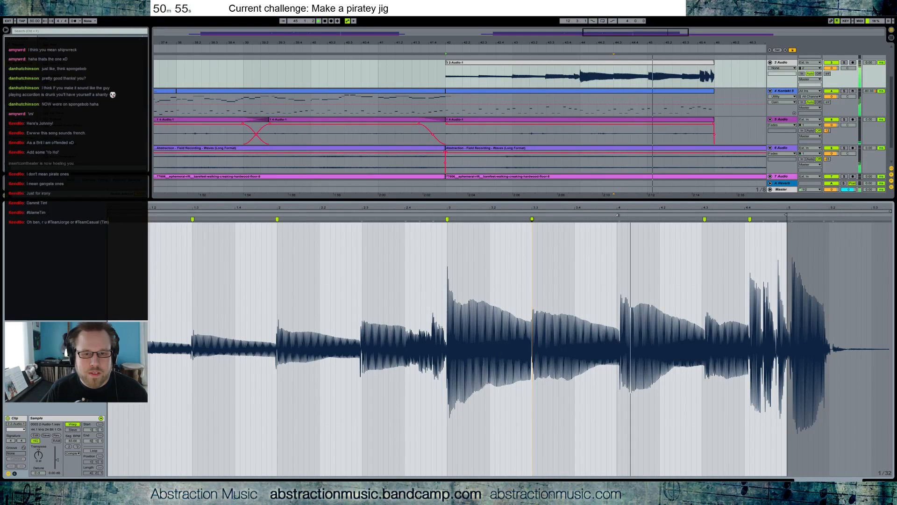
Delete the recorded clip from the 3 Audio track and show the track's devices.
click(624, 63)
key(Delete)
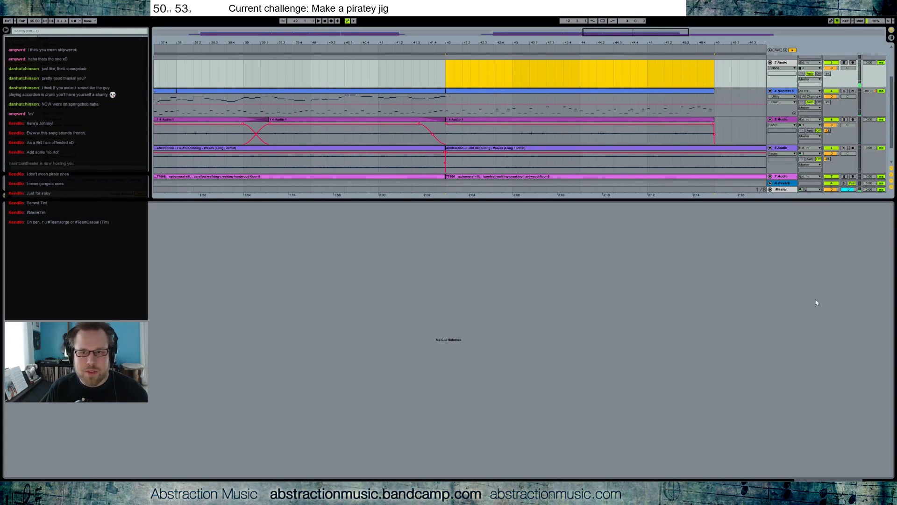
click(877, 484)
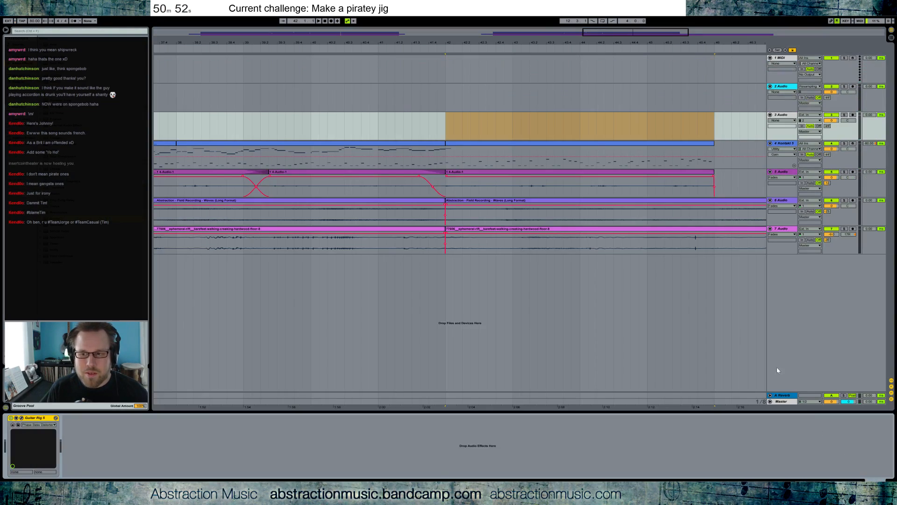
Record a new take on the 3 Audio track starting at bar 42.
click(447, 123)
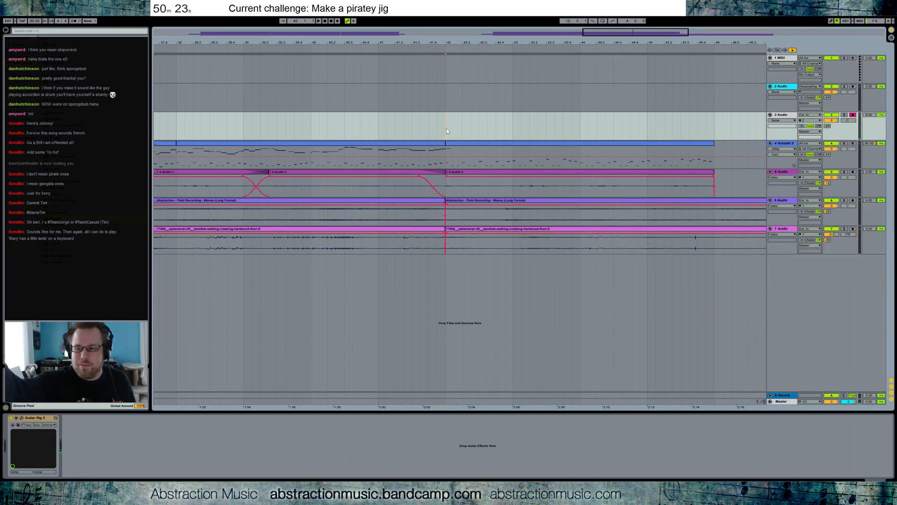
key(F9)
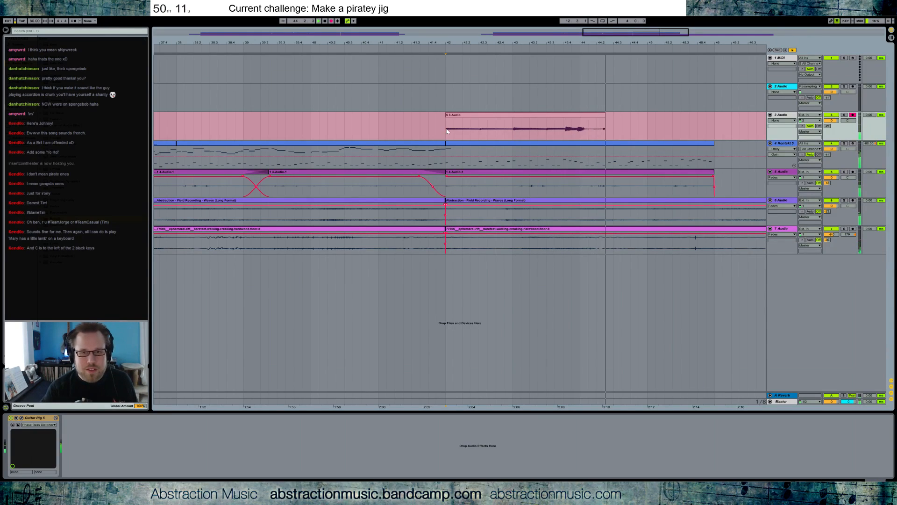
key(space)
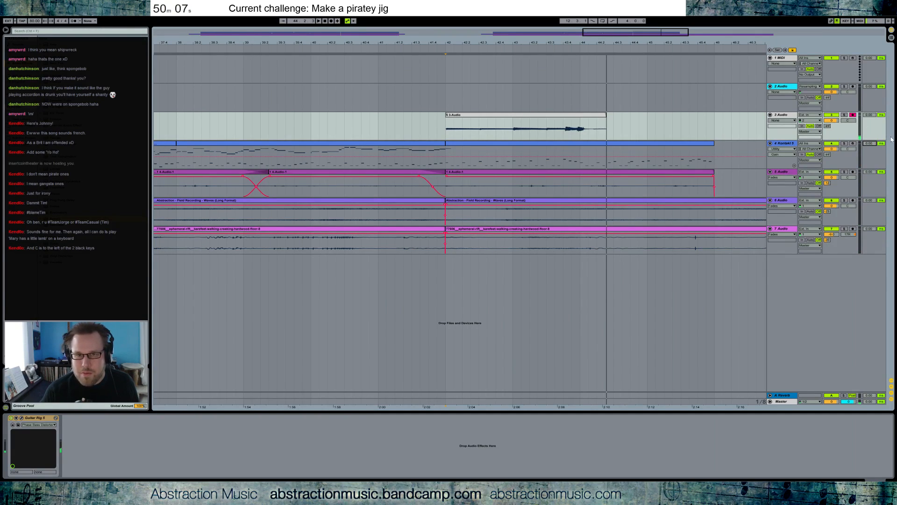
Re-record the 3 Audio part from bar 42, continuing until just past bar 46.
click(447, 124)
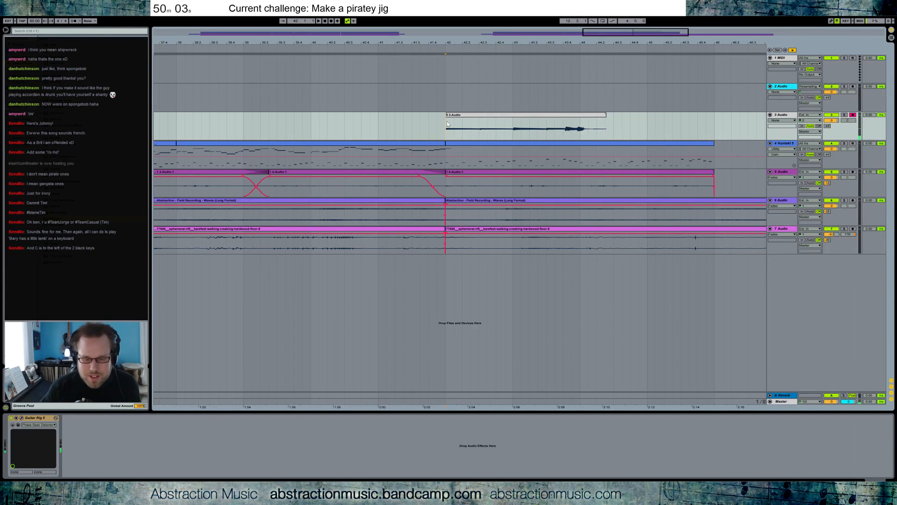
key(F9)
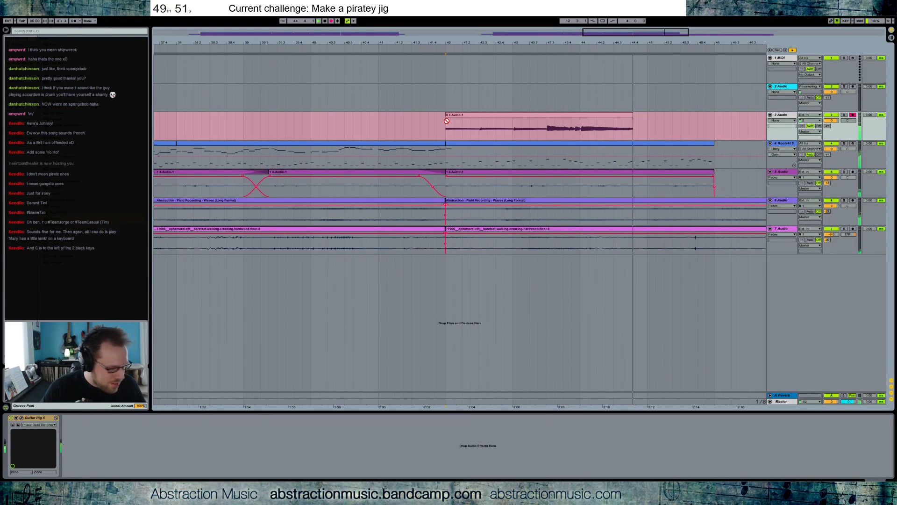
key(space)
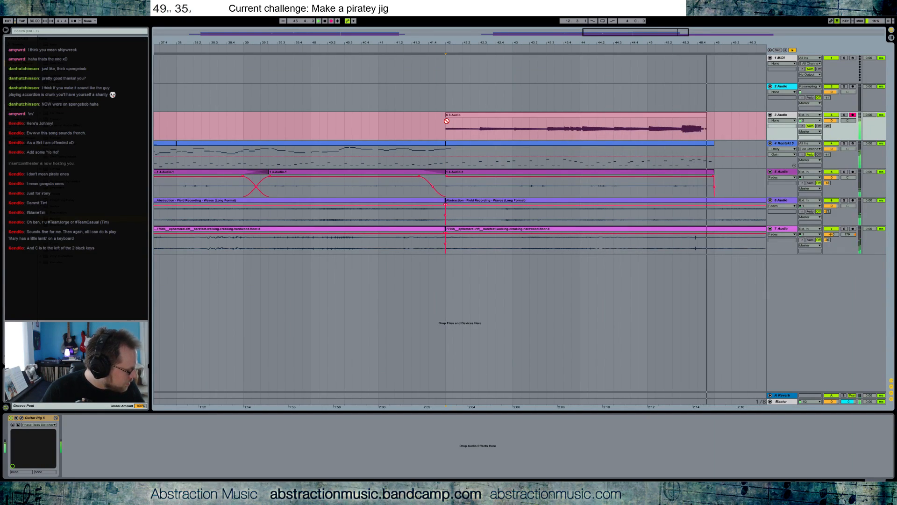
key(space)
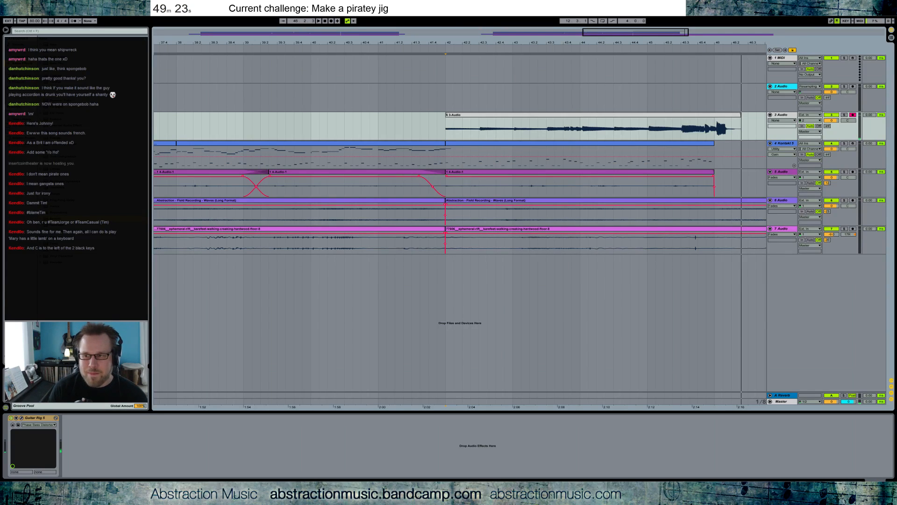
Extend the last Kontakt 5 clip to bar 47 and loop the arrangement from bar 42 to 47.
drag(654, 34, 673, 34)
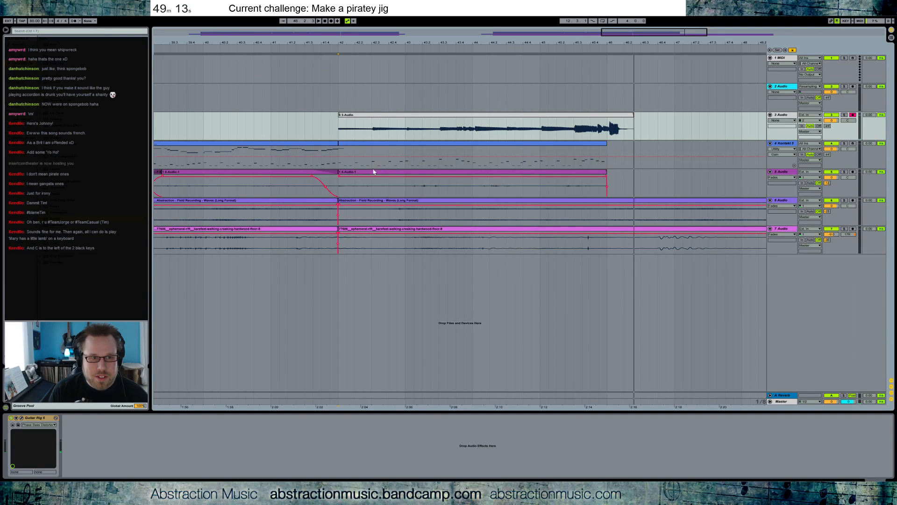
drag(339, 165, 609, 162)
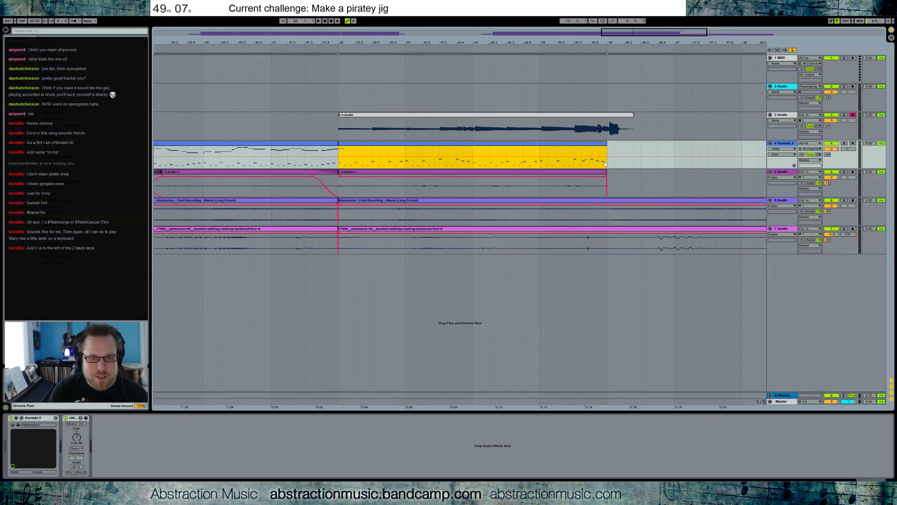
drag(607, 147, 675, 150)
key(ctrl+l)
Delete the melody notes from bar 46 onward in the extended Kontakt 5 clip.
double_click(664, 143)
drag(595, 208, 654, 192)
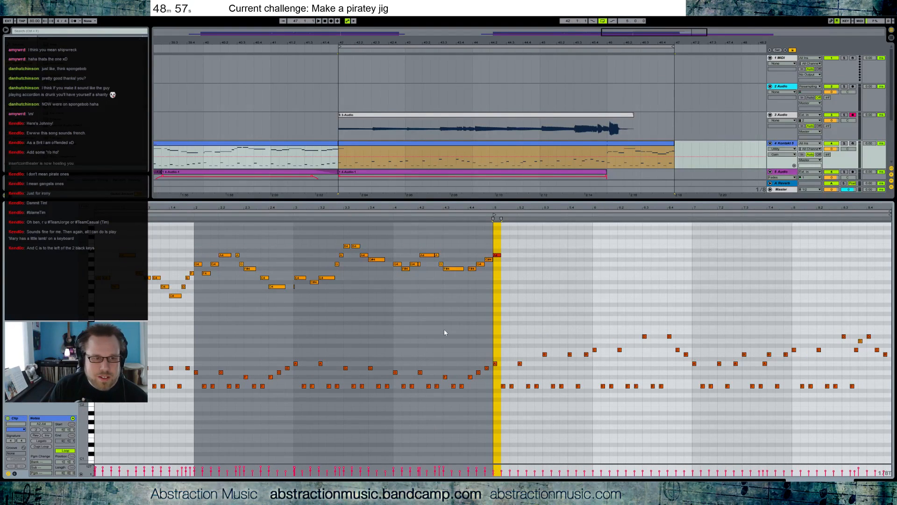
click(652, 145)
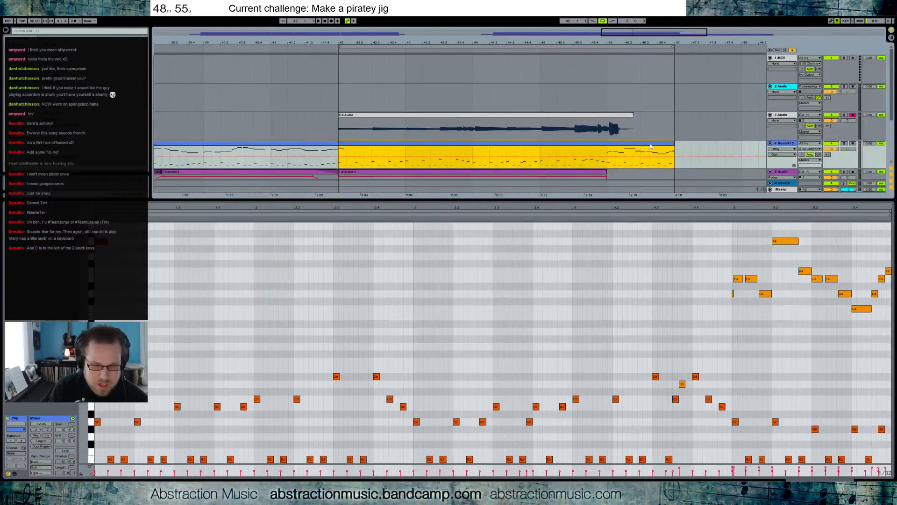
drag(722, 237, 886, 322)
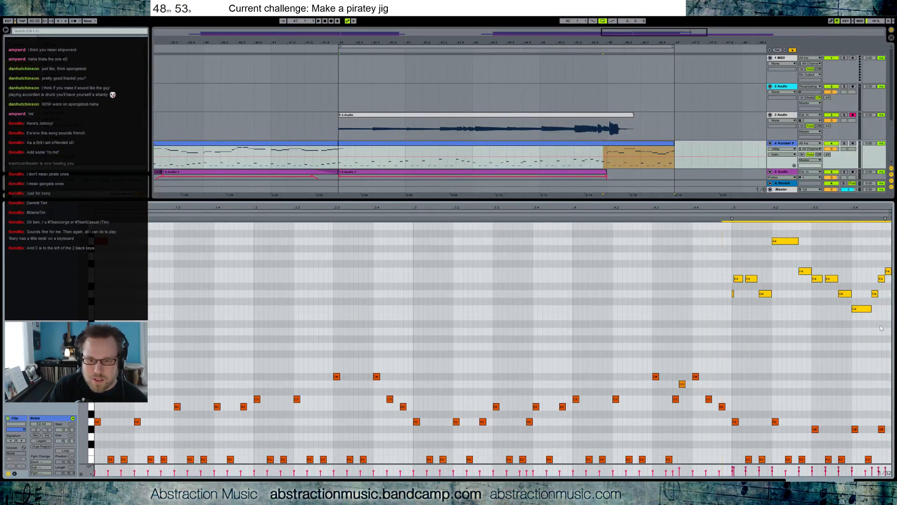
key(Delete)
Remove the bass notes after the first A2 at bar 46 and lengthen that A2 into a sustained closing note.
scroll(799, 375, down, 2)
drag(746, 374, 890, 455)
key(Delete)
drag(742, 384, 767, 384)
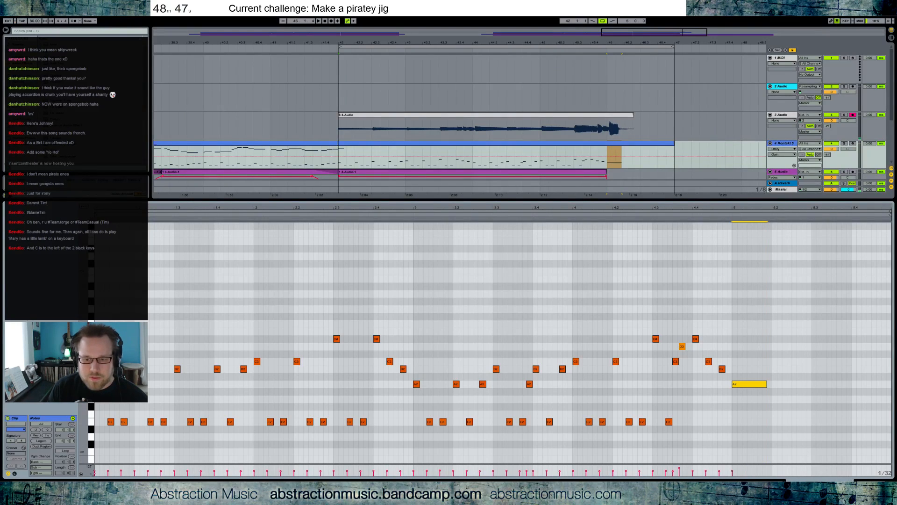
key(shift+Tab)
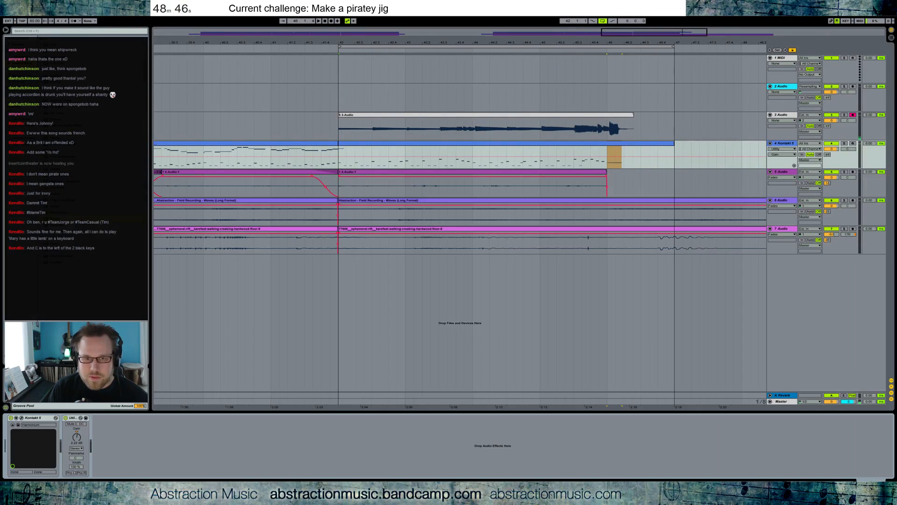
Try to record an ending on the 3 Audio track from bar 46 with the arrangement loop still on.
click(609, 122)
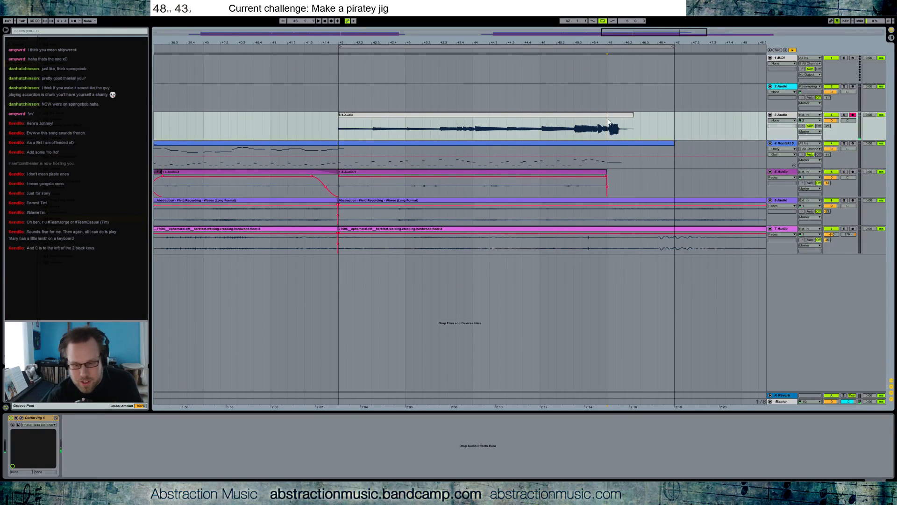
key(F9)
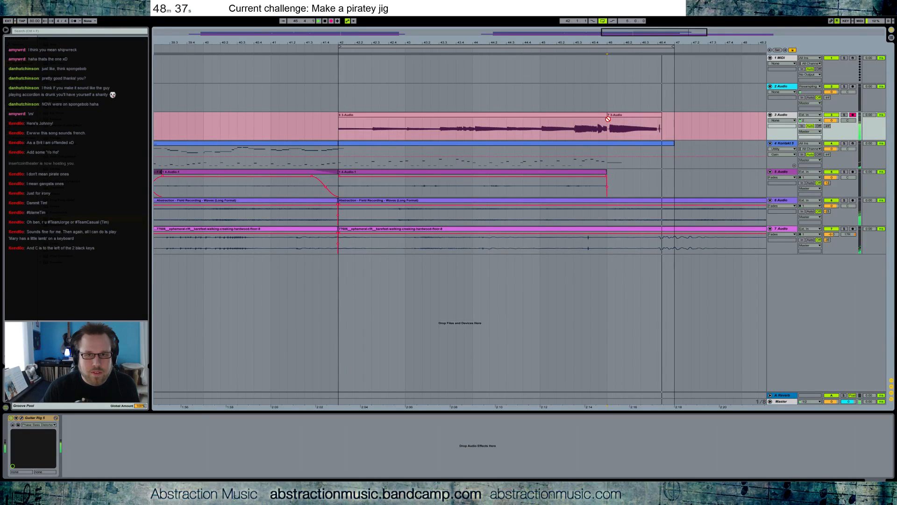
key(space)
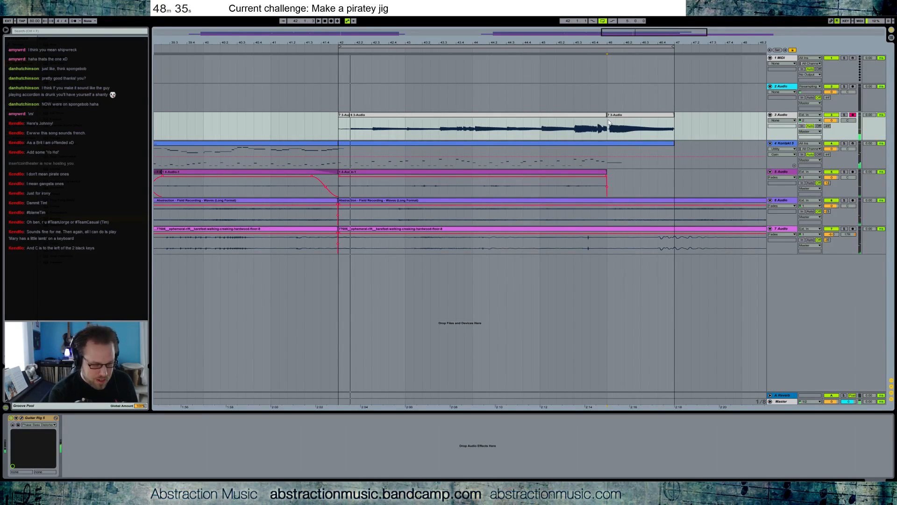
Turn off the arrangement loop and record the ending on the 3 Audio track from bar 46 to just past bar 48.
click(603, 21)
click(607, 130)
key(F9)
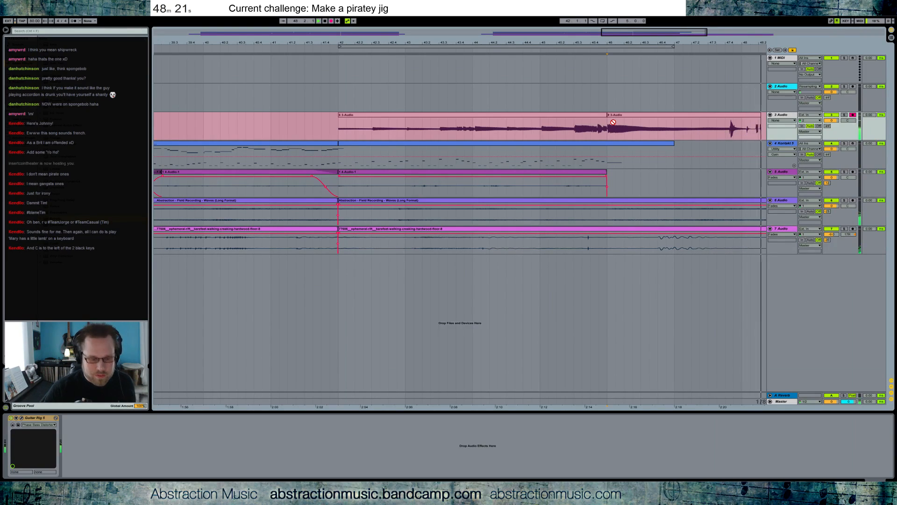
key(space)
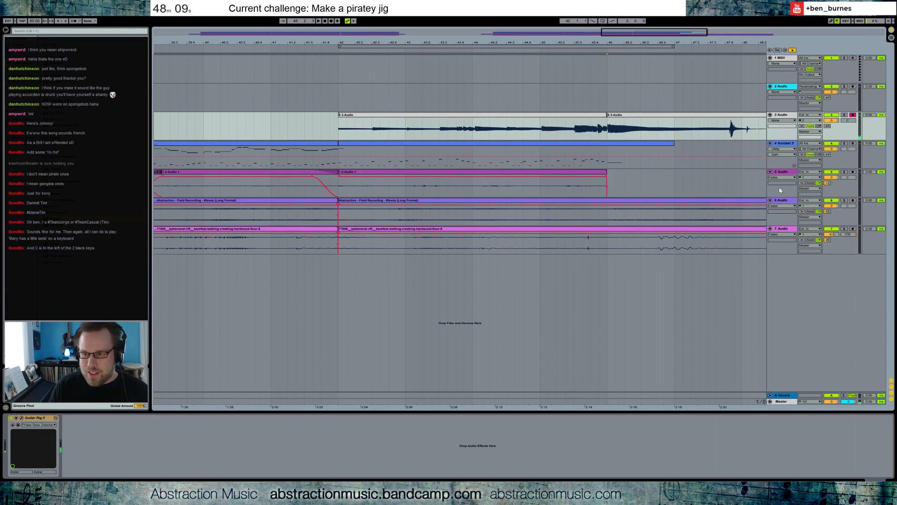
Arm the Kontakt 5 track for recording and shorten the last clip on the 3 Audio track to end at bar 48.
click(852, 143)
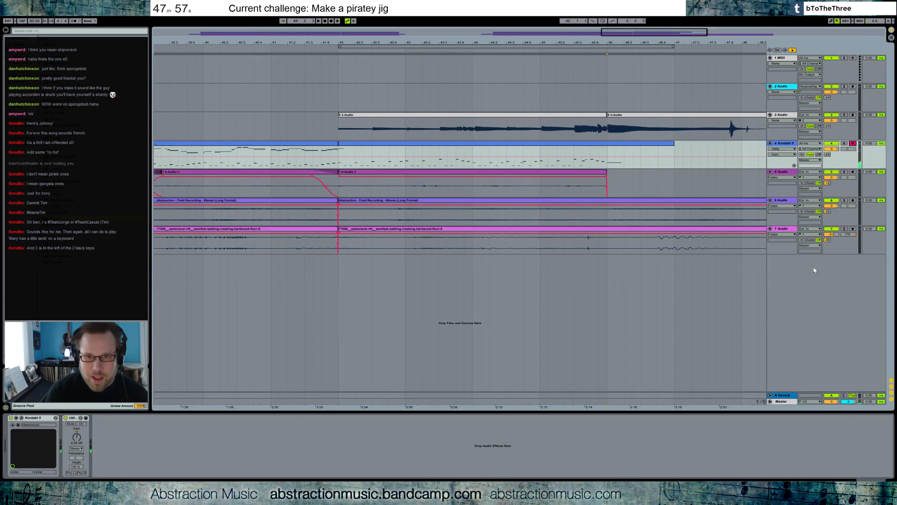
drag(677, 41, 597, 41)
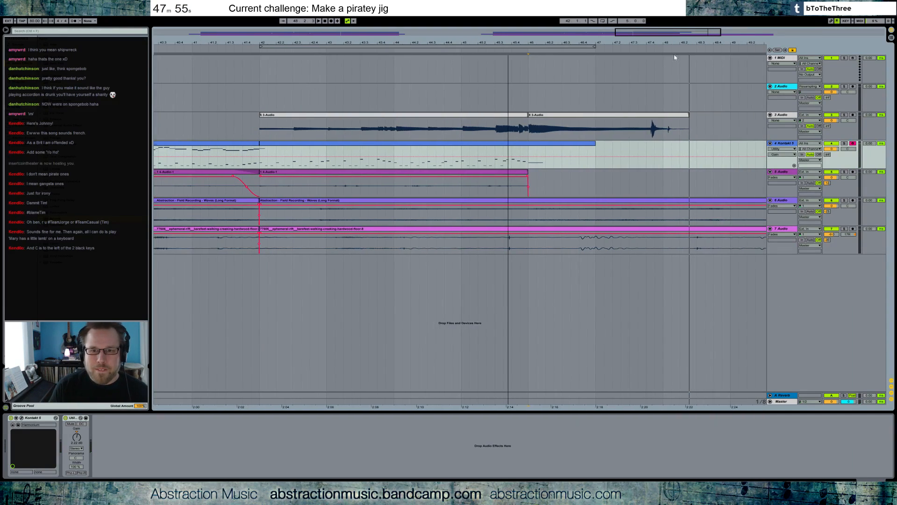
drag(686, 114, 662, 118)
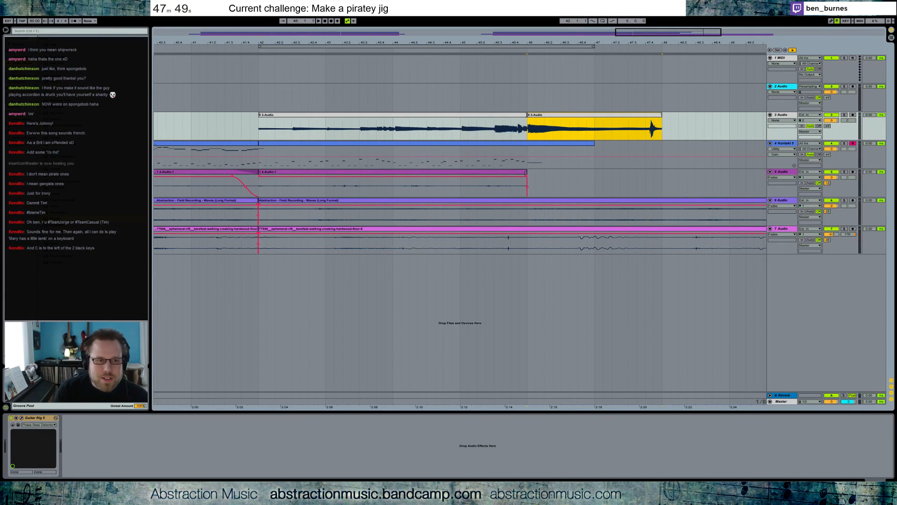
Trim the waves clip to bar 48 and the creaking floor clip just past it, and give both fade-outs.
drag(623, 32, 644, 44)
drag(503, 228, 336, 236)
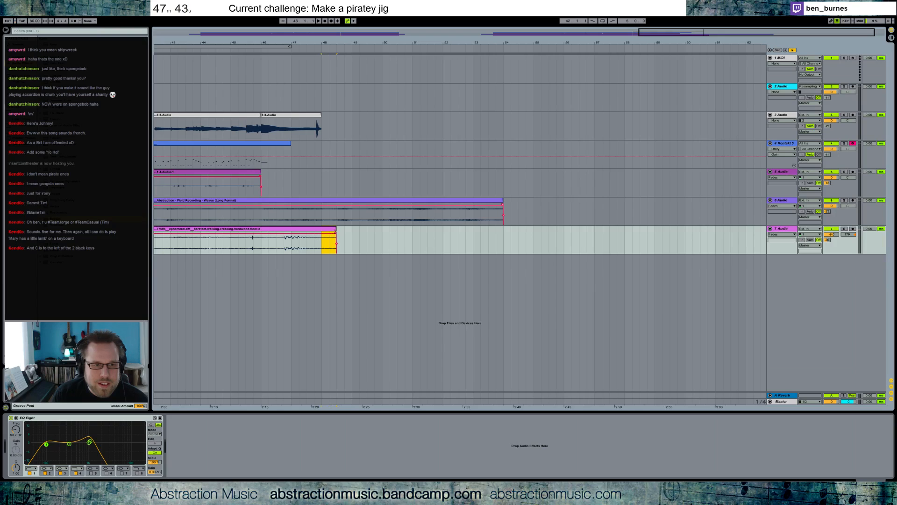
drag(336, 232, 311, 232)
drag(502, 200, 276, 202)
click(212, 50)
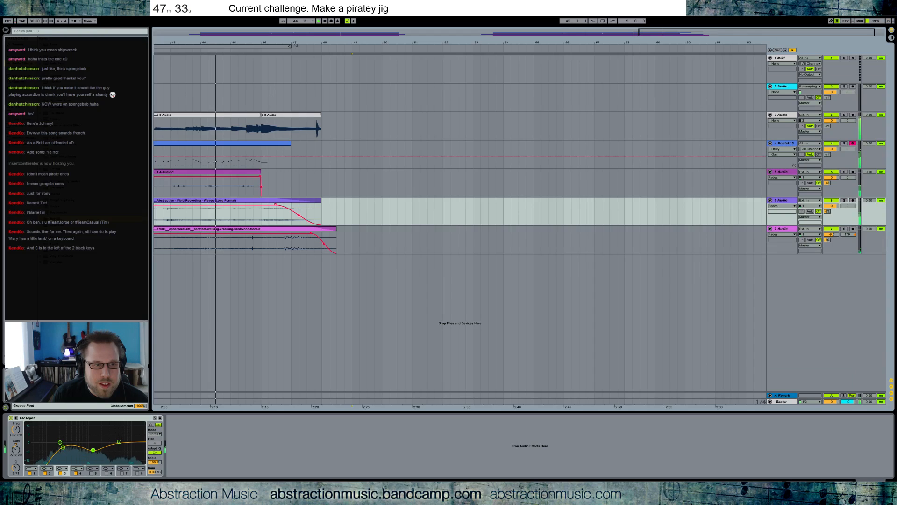
drag(693, 33, 588, 32)
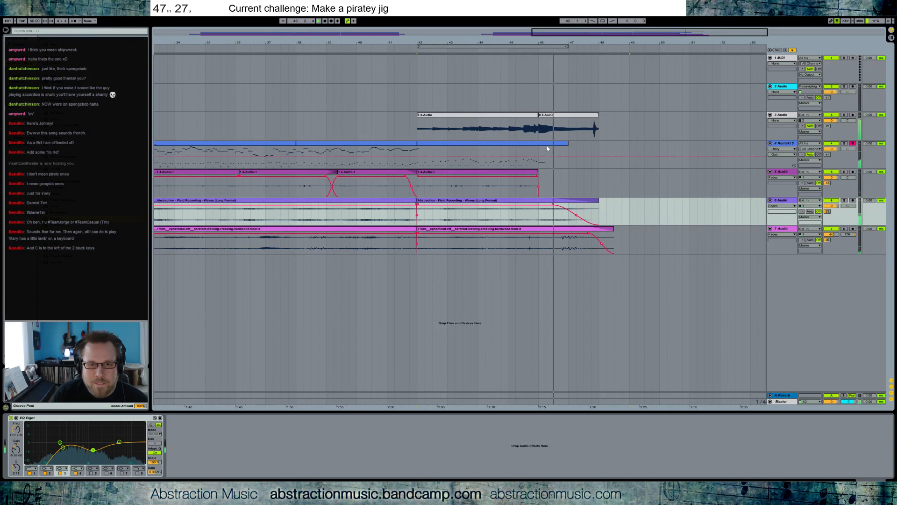
Lower the Utility gain automation on the Kontakt 5 track from bar 46 onward and fine-tune it while playing the ending.
click(491, 143)
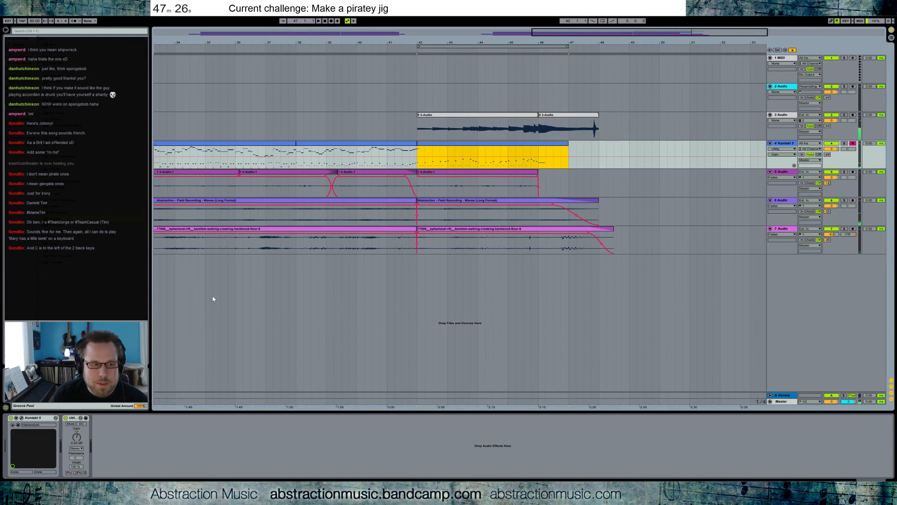
click(75, 440)
click(542, 161)
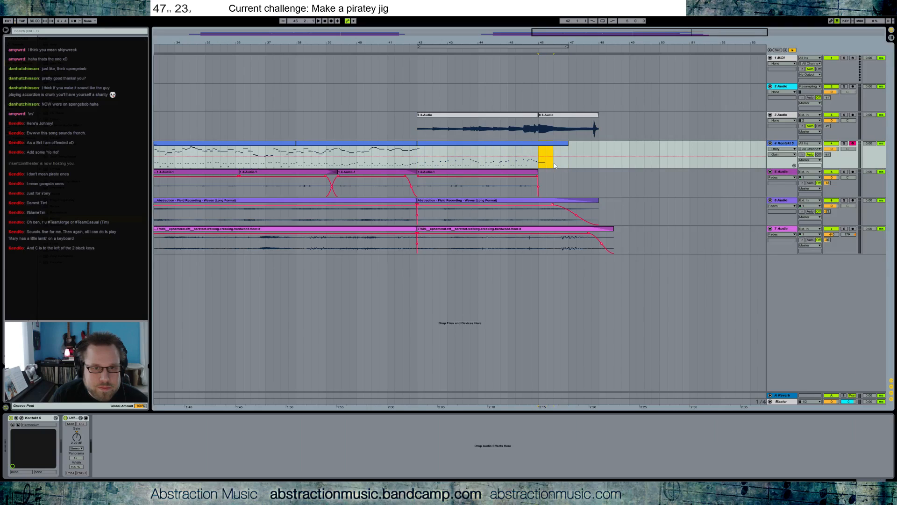
drag(547, 157, 546, 162)
click(561, 163)
click(554, 156)
click(554, 163)
drag(554, 162, 554, 161)
key(space)
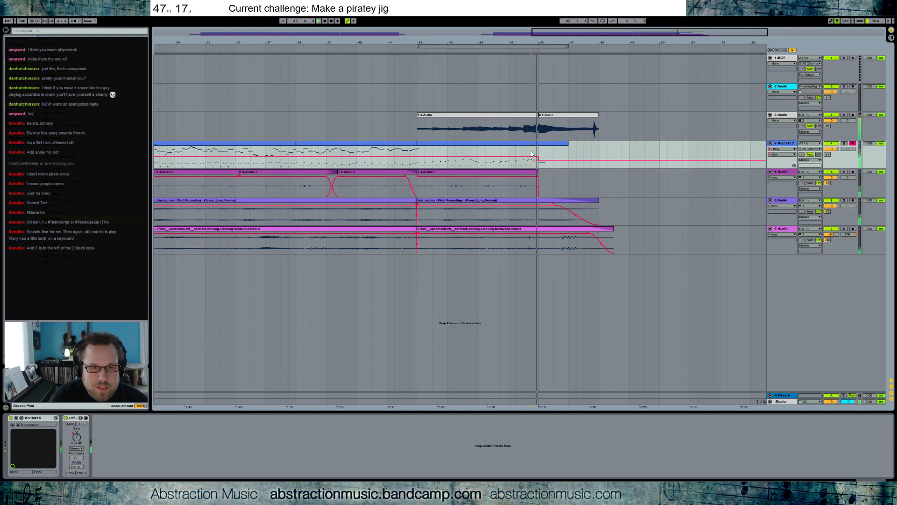
drag(554, 160, 554, 159)
key(space)
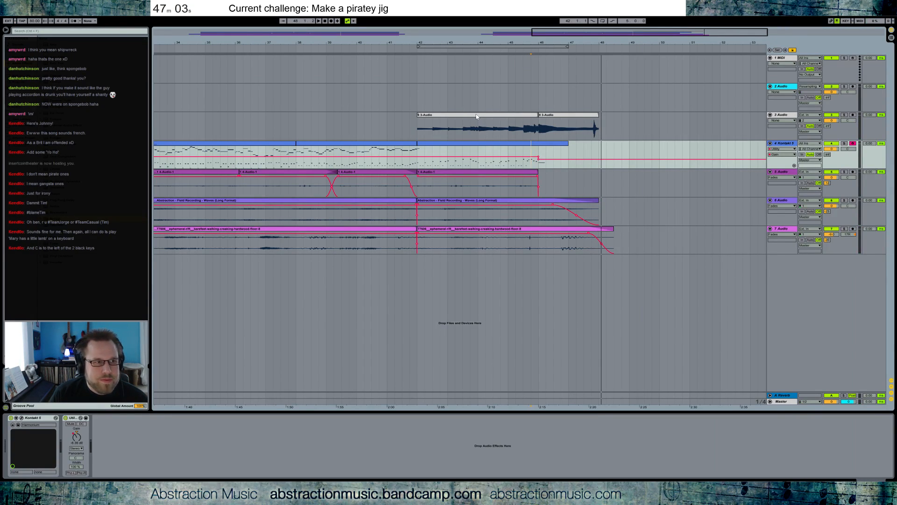
Copy the Kontakt 5 clip that spans bars 30 to 38.
click(601, 123)
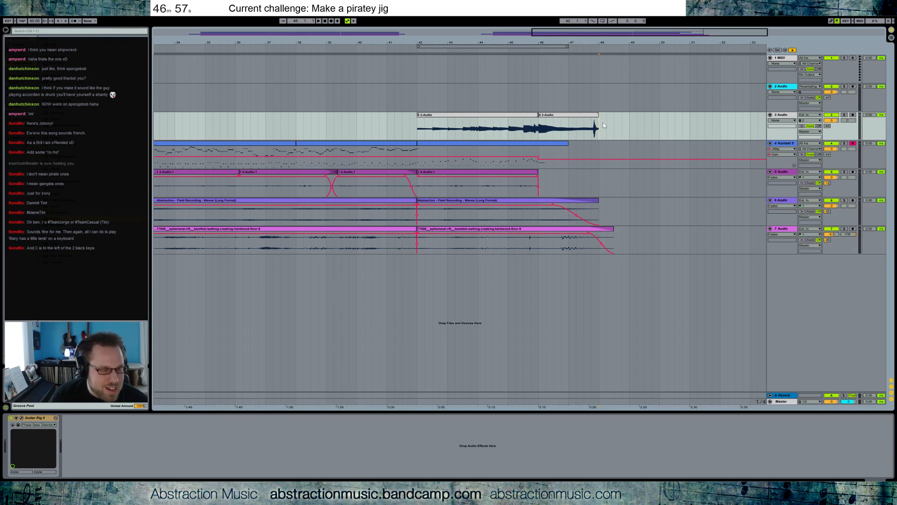
drag(617, 34, 528, 34)
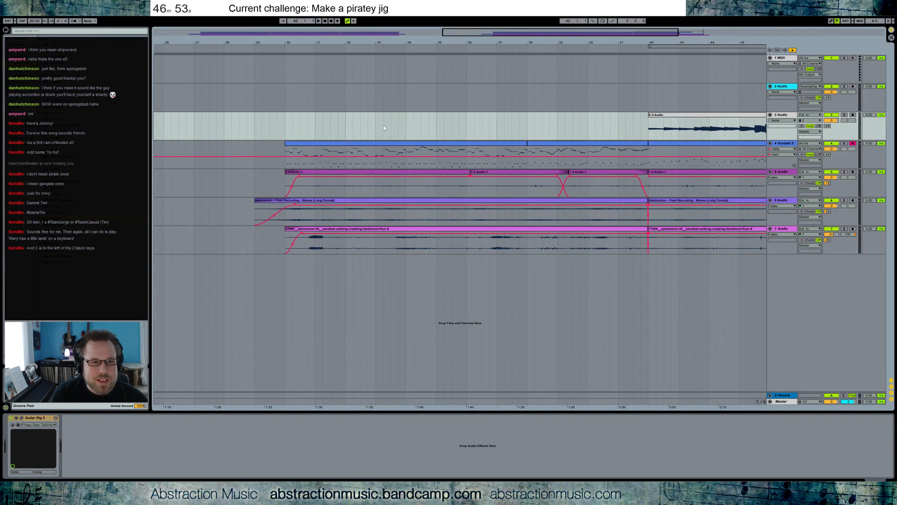
click(397, 146)
drag(511, 43, 622, 48)
Add a MIDI track with the Analog instrument below 3 Audio and paste the copied clip into it at bar 48.
click(782, 117)
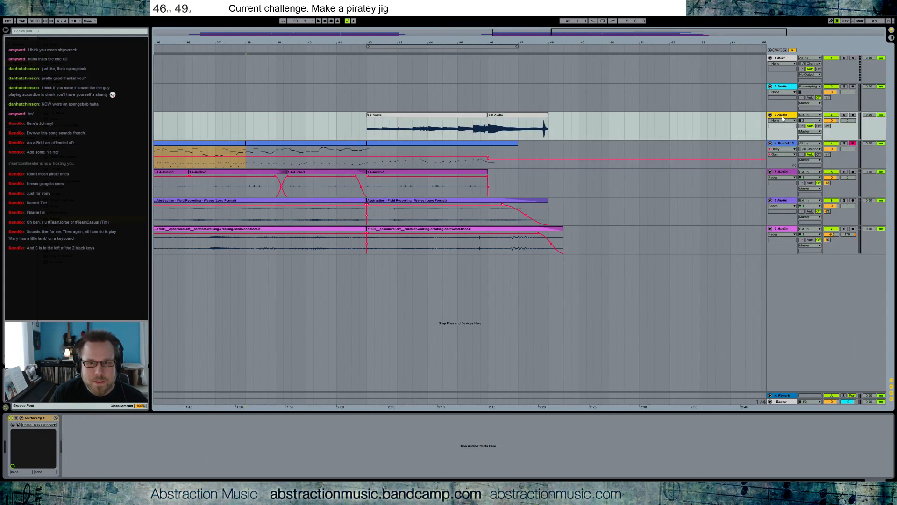
key(ctrl+shift+t)
click(784, 145)
click(22, 57)
drag(90, 160, 136, 423)
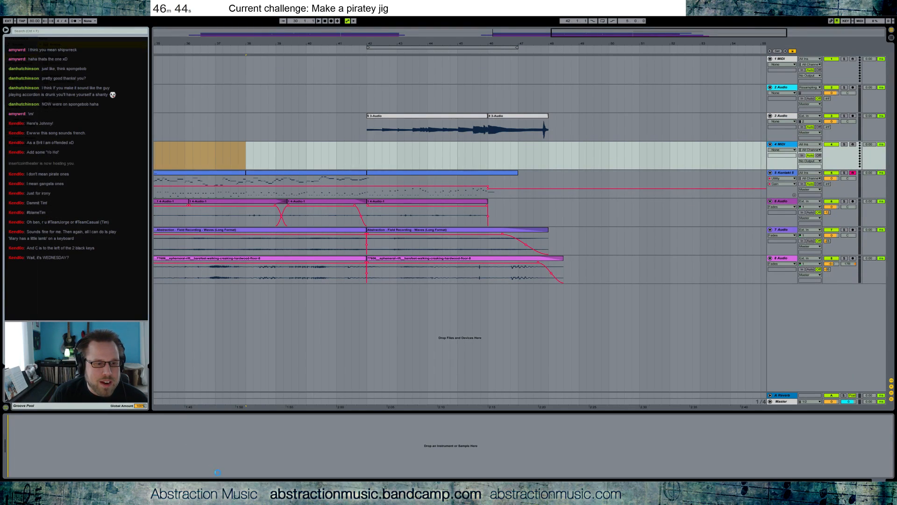
click(550, 153)
key(ctrl+v)
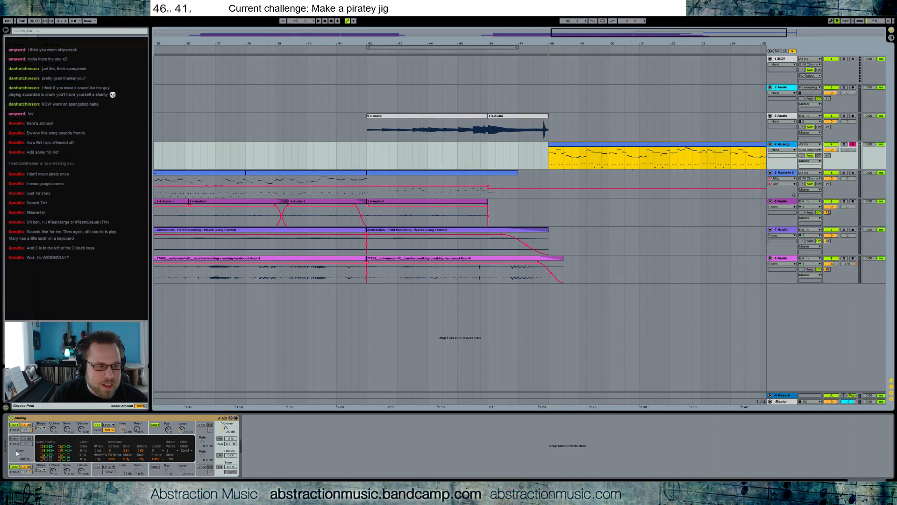
Adjust the second oscillator's octave and the unison detune in Analog, and play the pasted clip from bar 48.
click(15, 466)
click(15, 466)
click(53, 471)
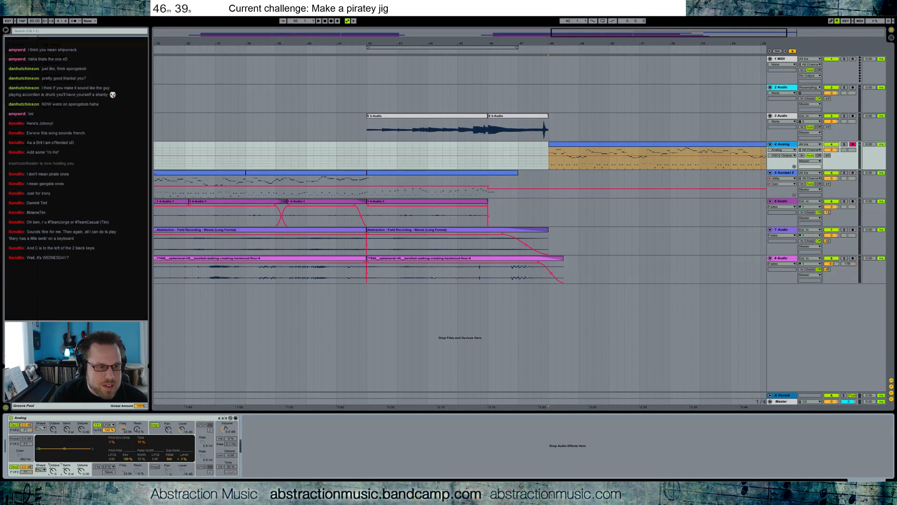
click(220, 456)
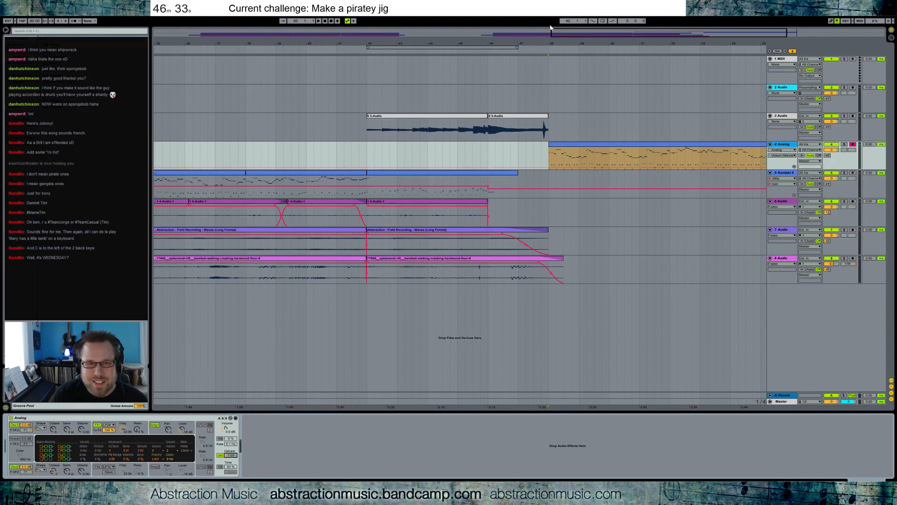
drag(576, 37, 634, 36)
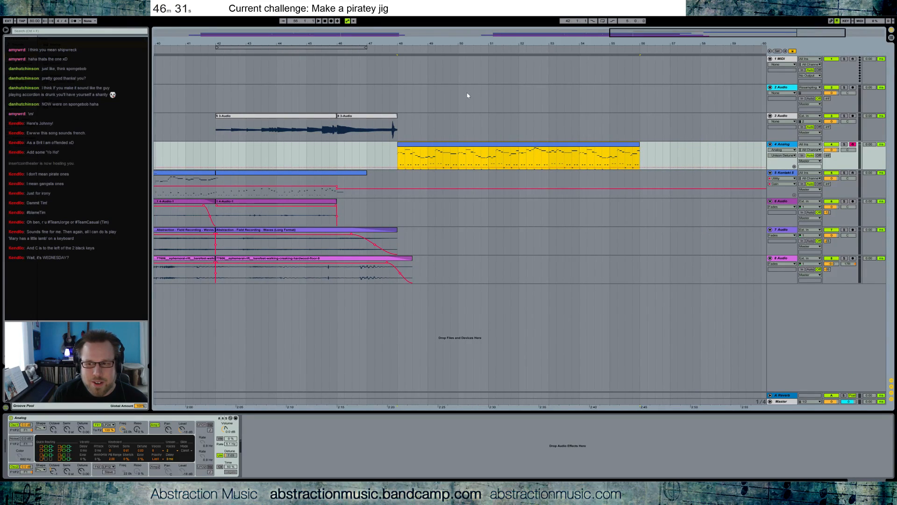
key(space)
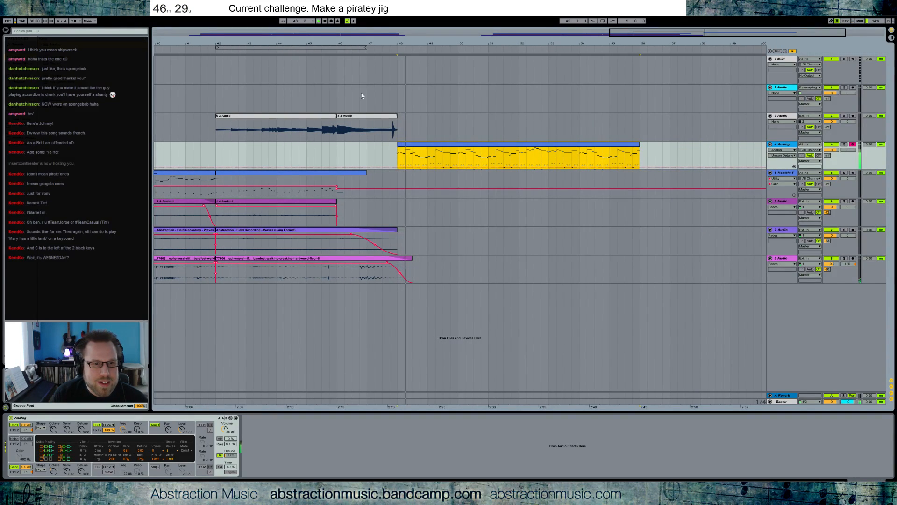
key(space)
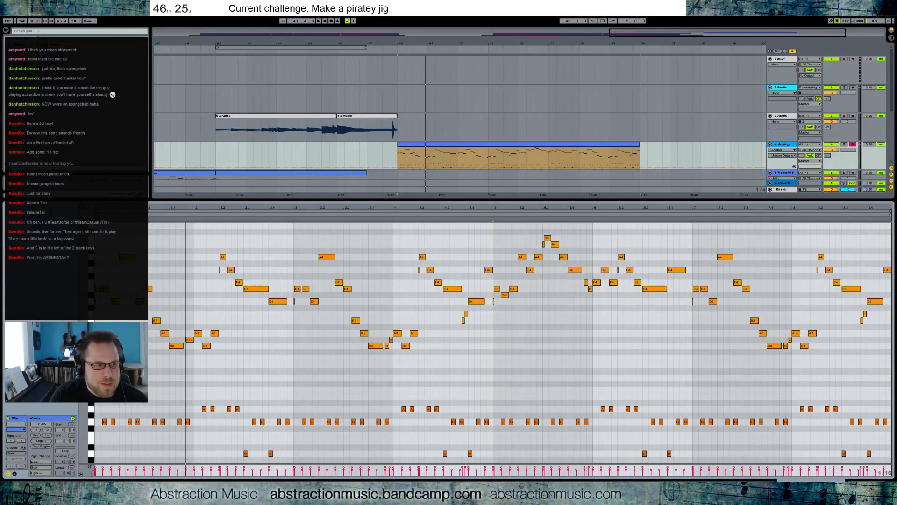
Lower the E4 melody notes in the first three bars of the Analog clip by one semitone to D#4.
drag(157, 282, 96, 291)
key(Down)
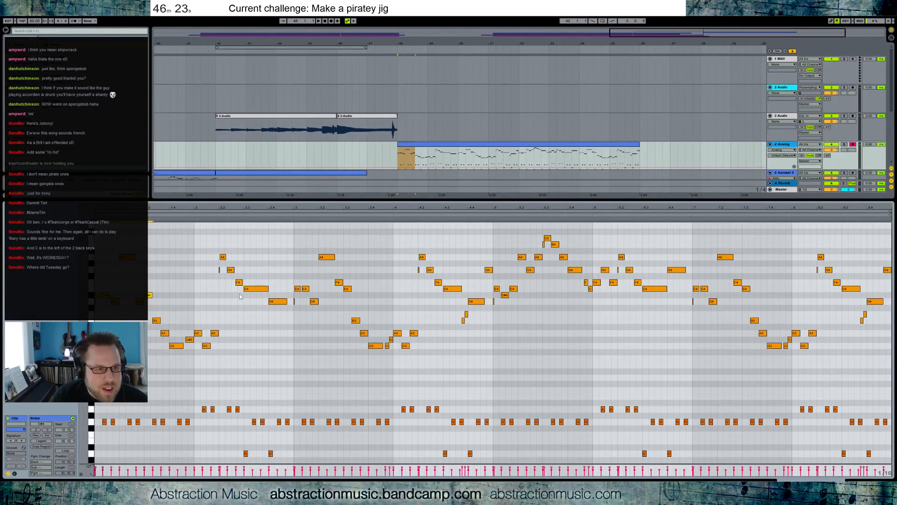
drag(240, 293, 347, 294)
key(Down)
Move the lowest bass pairs in clip bars 1 and 3 down a semitone and the matching pairs in bars 2 and 4 up one.
scroll(202, 368, down, 4)
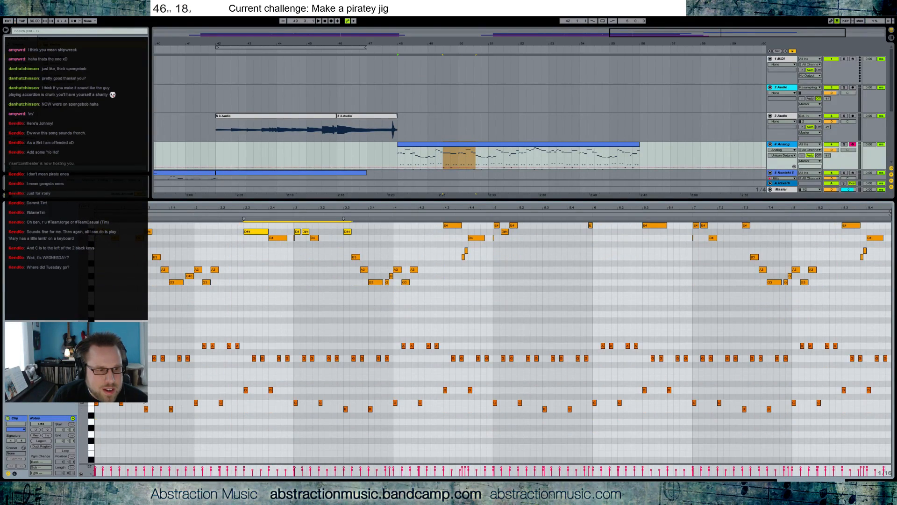
mouse_move(143, 399)
mouse_down()
mouse_move(177, 417)
mouse_move(232, 409)
mouse_move(247, 385)
mouse_move(283, 403)
mouse_up()
key(Down)
key(Up)
drag(433, 382, 471, 397)
key(Up)
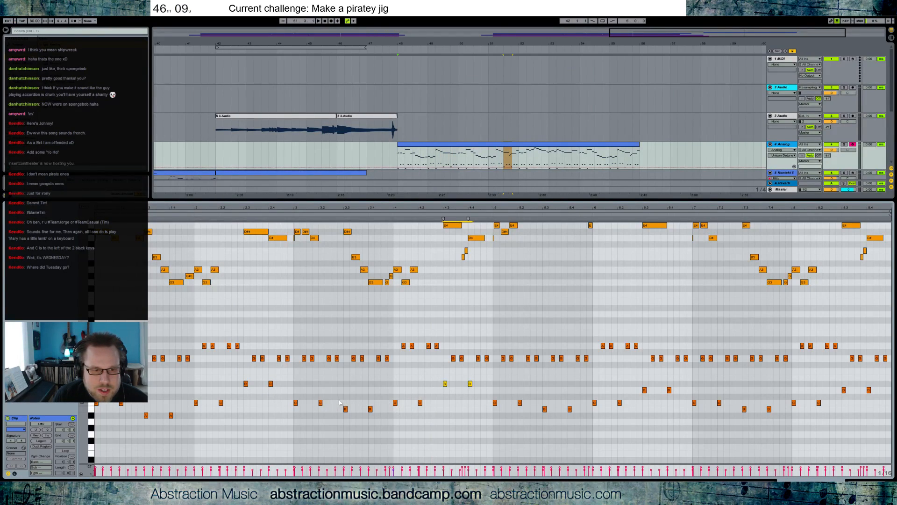
drag(340, 402, 368, 419)
key(Down)
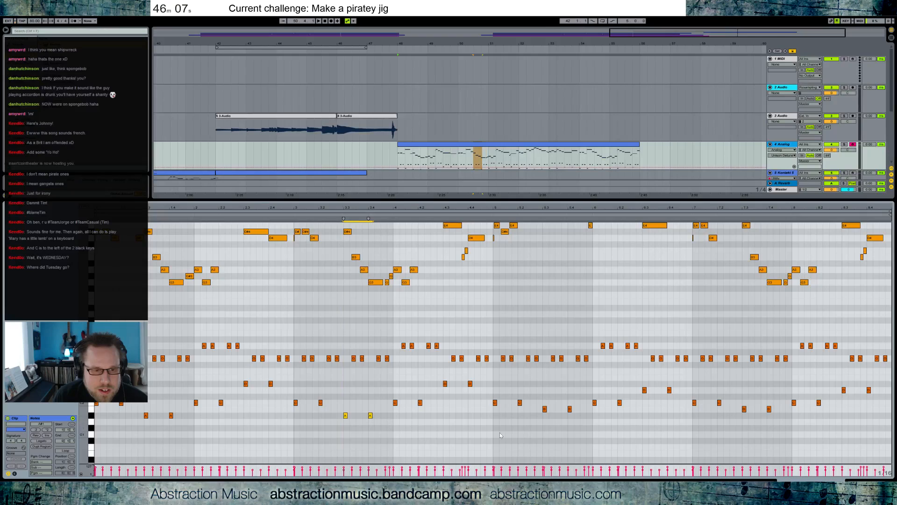
Move the lowest bass pairs in clip bars 5 and 7 down a semitone and the matching pairs in bars 6 and 8 up one.
drag(537, 396, 574, 419)
key(Down)
drag(736, 397, 772, 417)
key(Down)
drag(633, 376, 887, 394)
key(Up)
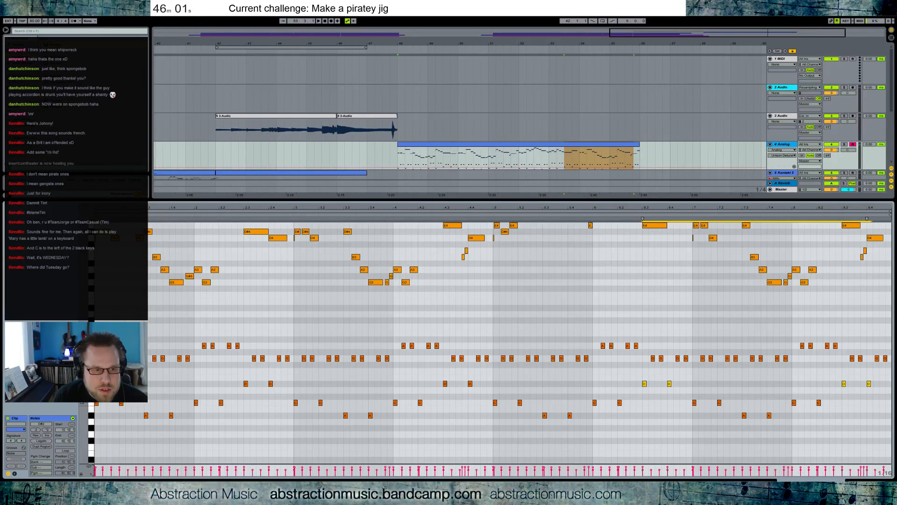
Raise the upper bass notes in clip bars 2, 4, 6 and 8 by a semitone and lower the first bar's A4 by one.
drag(195, 337, 874, 348)
key(Up)
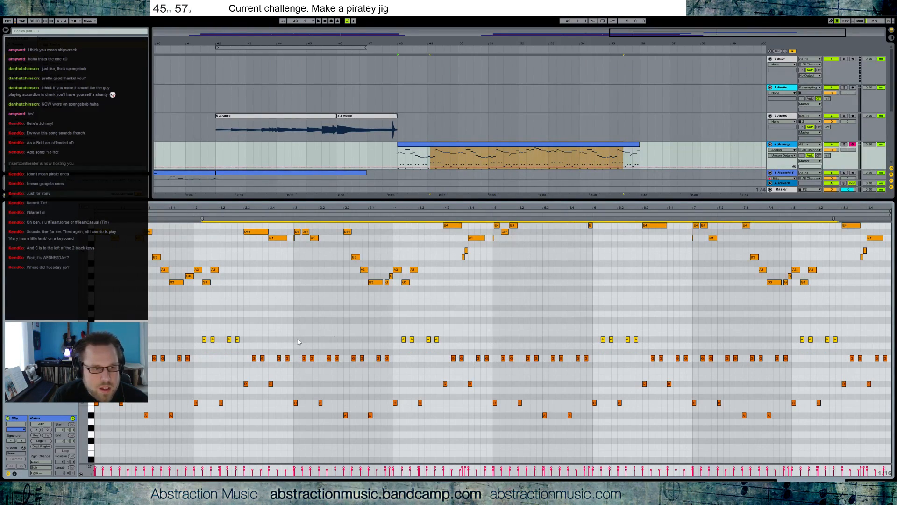
scroll(209, 349, up, 4)
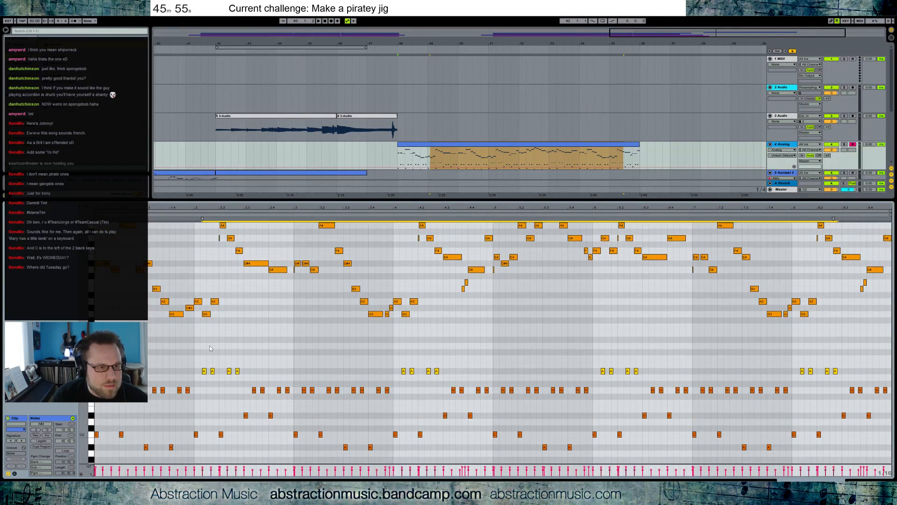
scroll(210, 348, up, 5)
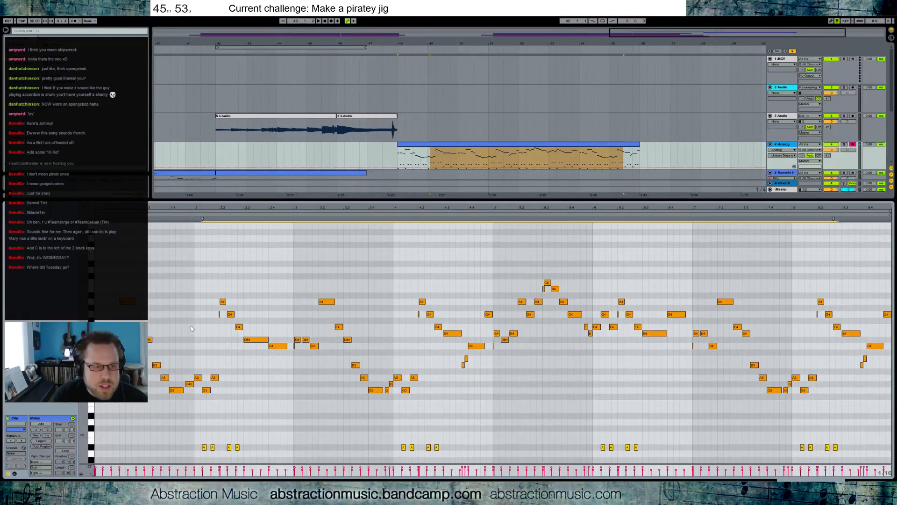
scroll(178, 332, down, 2)
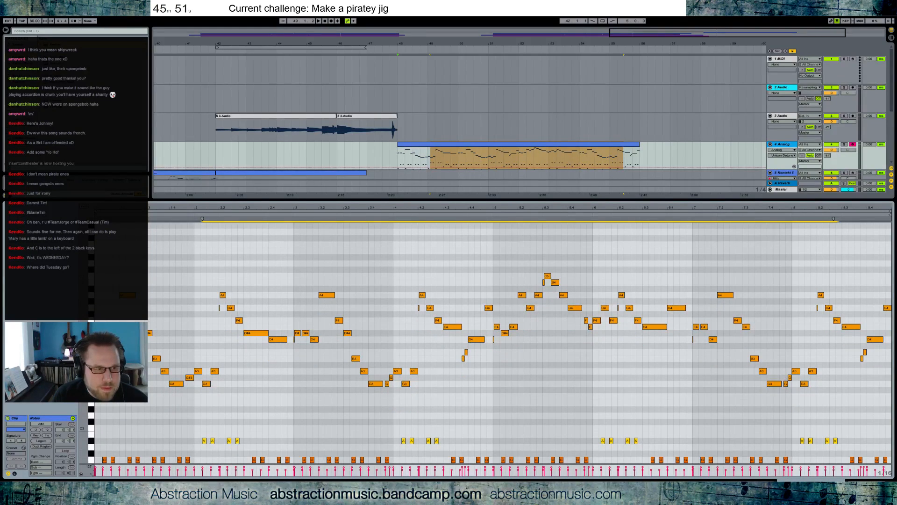
click(123, 294)
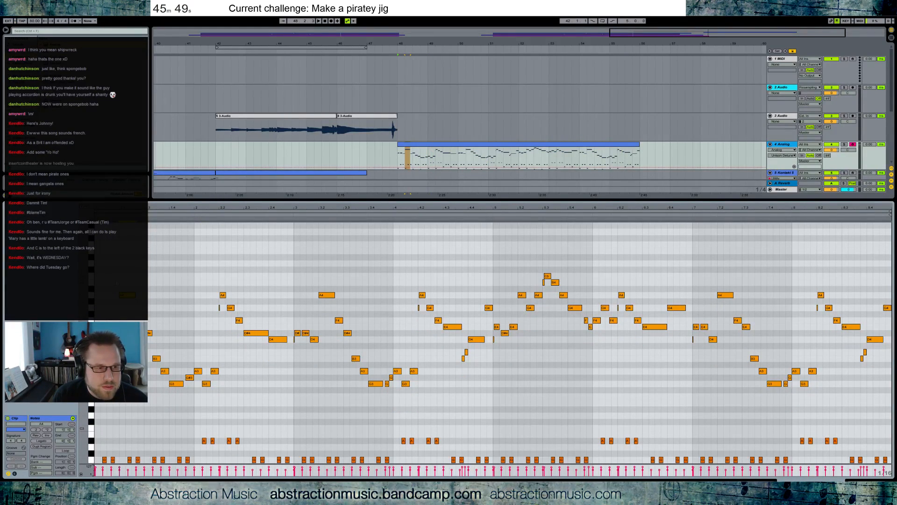
key(Down)
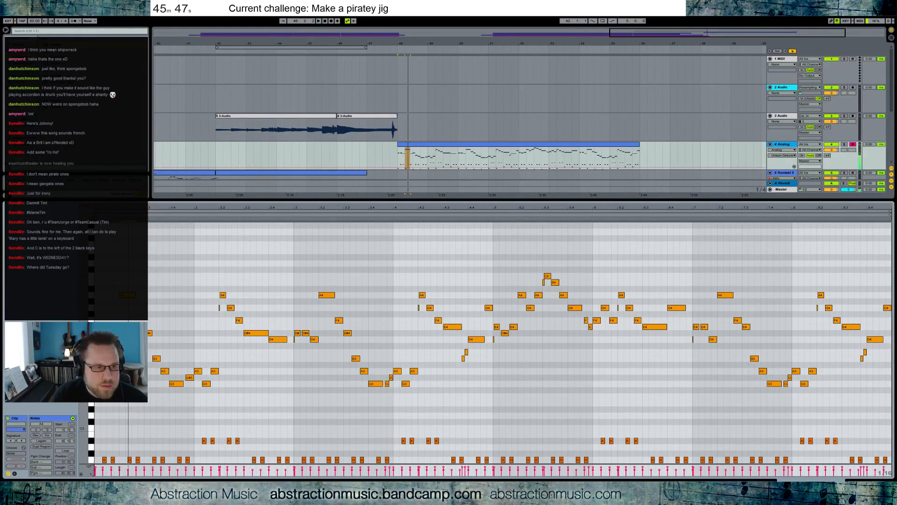
key(space)
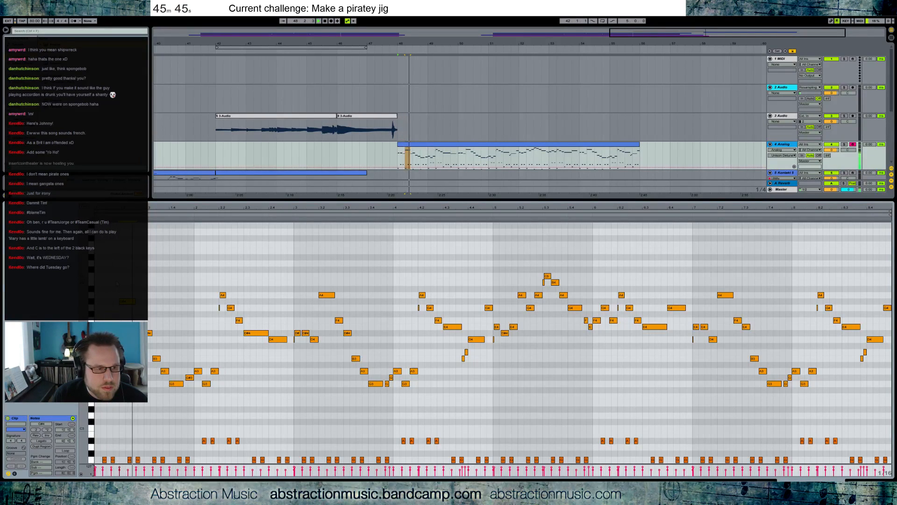
scroll(168, 399, down, 3)
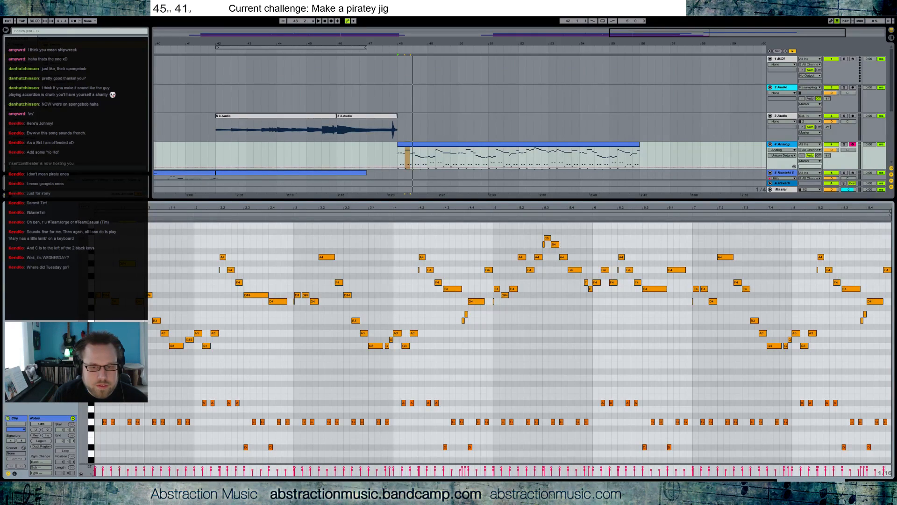
Insert a new MIDI track directly below the Analog track.
click(519, 146)
scroll(862, 119, down, 2)
click(791, 118)
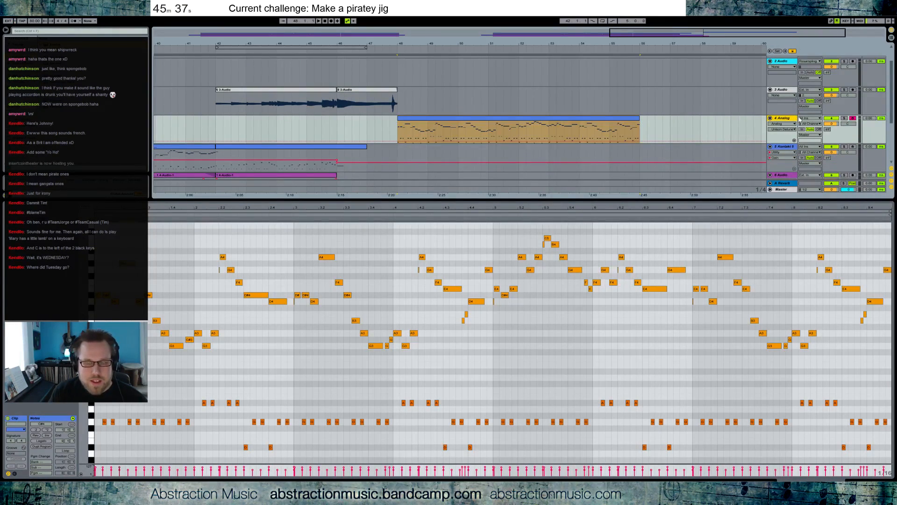
key(ctrl+shift+t)
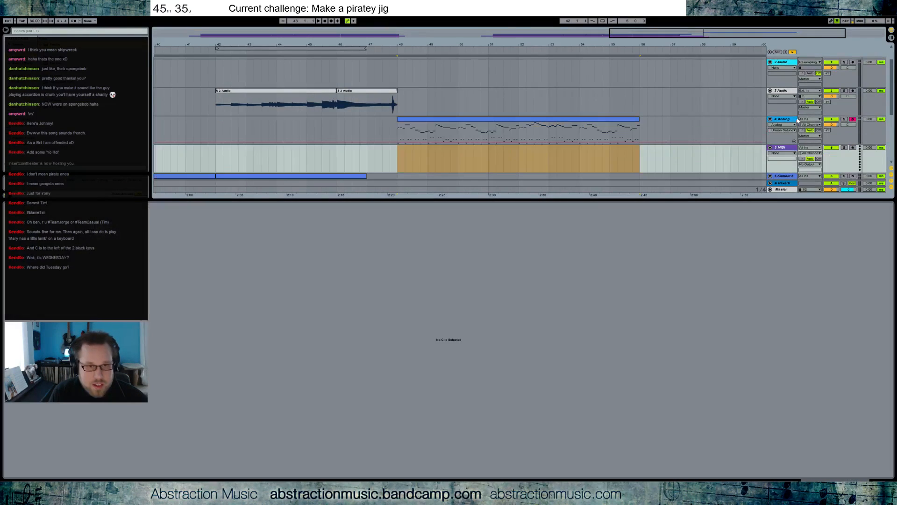
Copy the bass notes from the melody clip into a new three-bar MIDI clip starting at bar 48 on the new track.
click(473, 126)
drag(83, 279, 66, 279)
drag(95, 342, 394, 401)
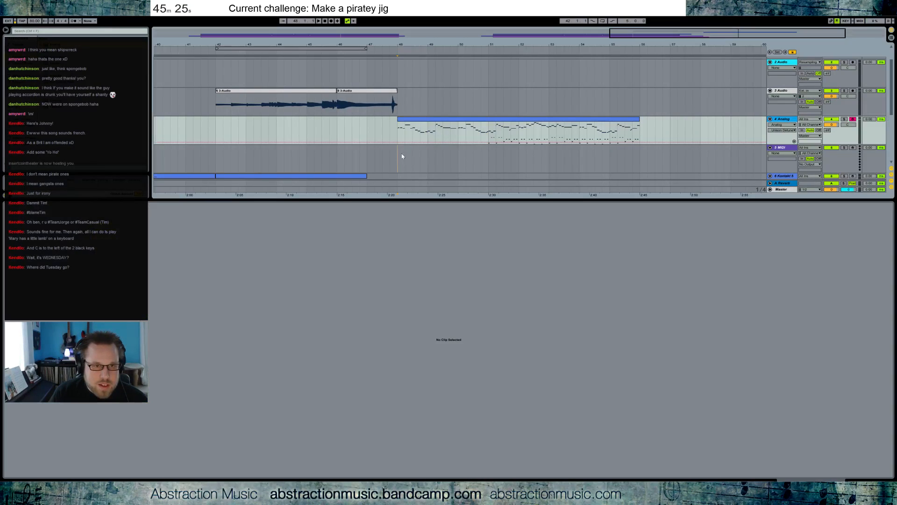
drag(398, 152, 492, 159)
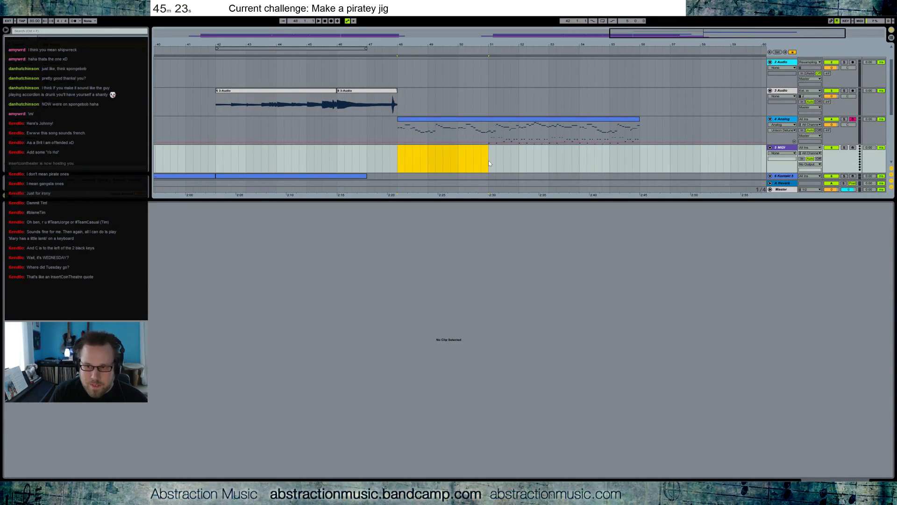
key(ctrl+shift+m)
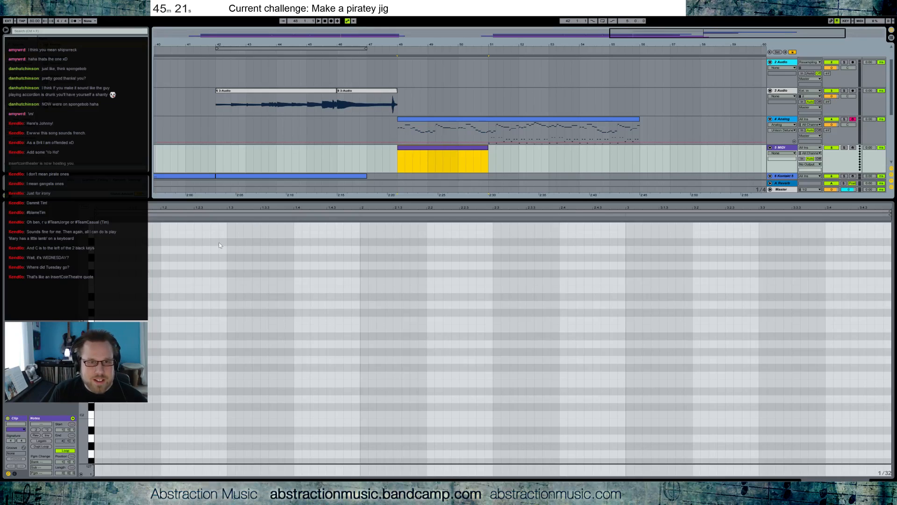
key(ctrl+v)
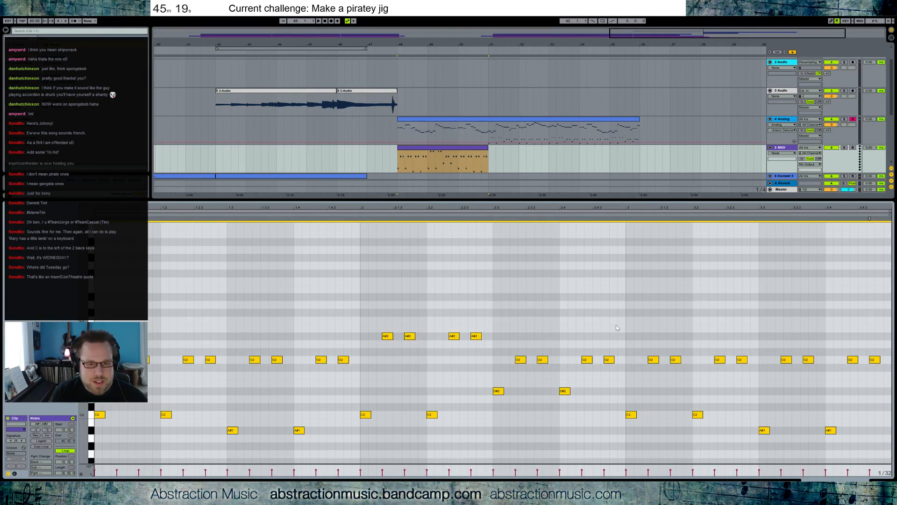
Delete the third bar's notes from the bass clip, shorten it to two bars and loop it out to bar 56.
click(631, 349)
drag(632, 348, 883, 445)
key(Delete)
drag(488, 159, 460, 157)
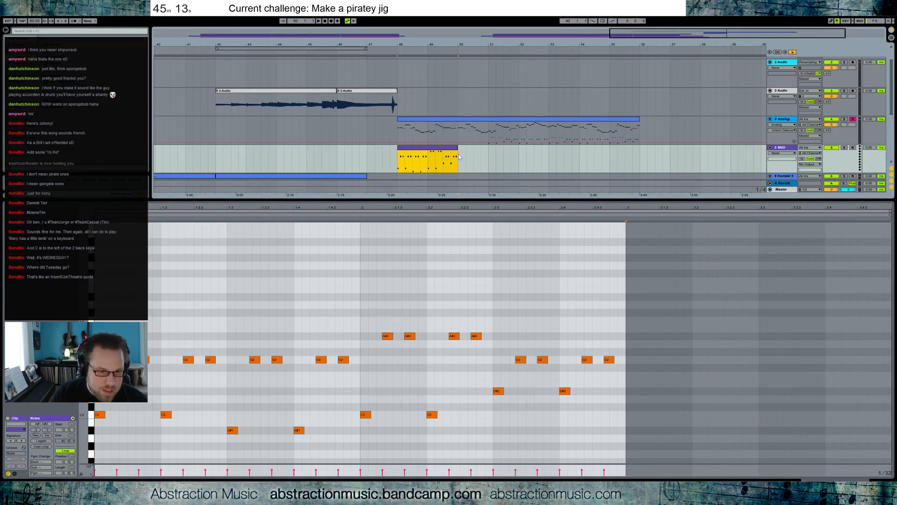
key(ctrl+j)
click(65, 451)
drag(464, 151, 665, 162)
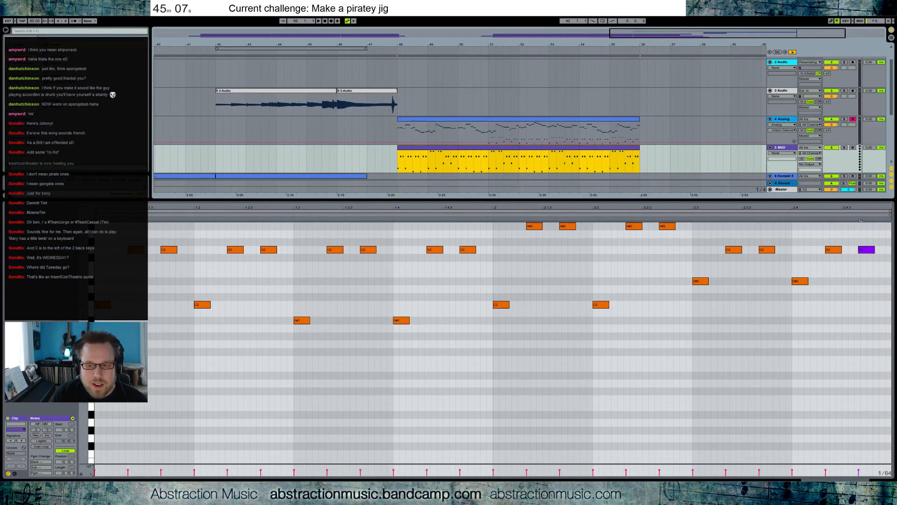
Load the Analog instrument onto the new bass track and solo that track during playback.
click(881, 482)
drag(55, 44, 70, 440)
key(space)
click(845, 174)
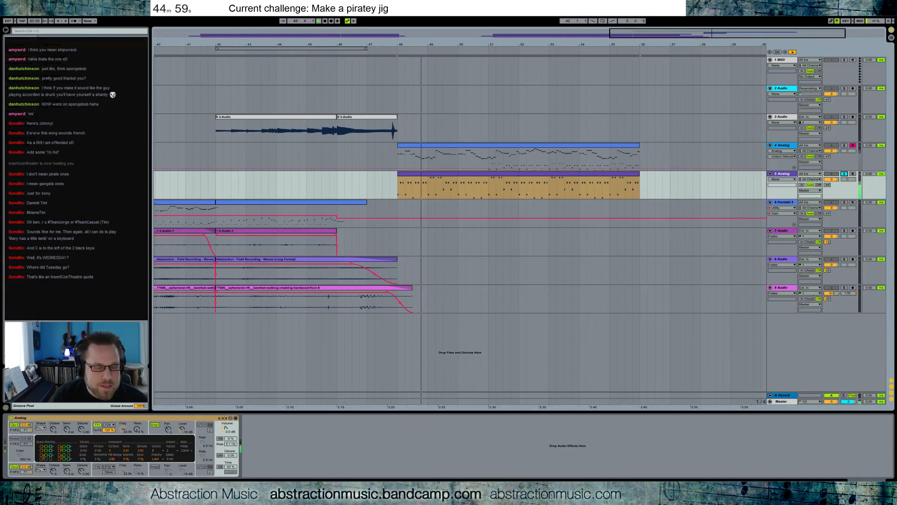
Shape the bass Analog's envelope and adjust filter 1's frequency and envelope modulation while auditioning the part.
click(147, 430)
mouse_move(50, 452)
mouse_down()
mouse_move(49, 462)
mouse_move(45, 455)
mouse_up()
key(space)
key(space)
click(117, 427)
drag(123, 429, 141, 443)
key(space)
key(space)
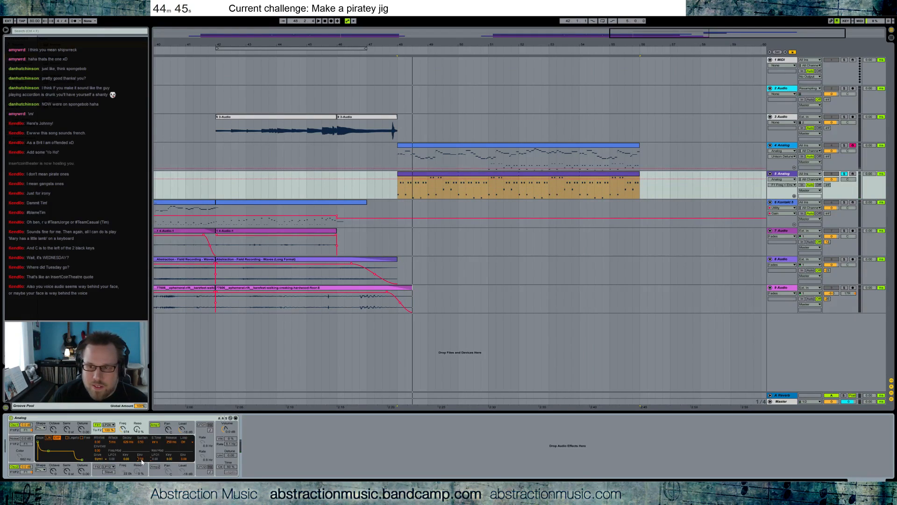
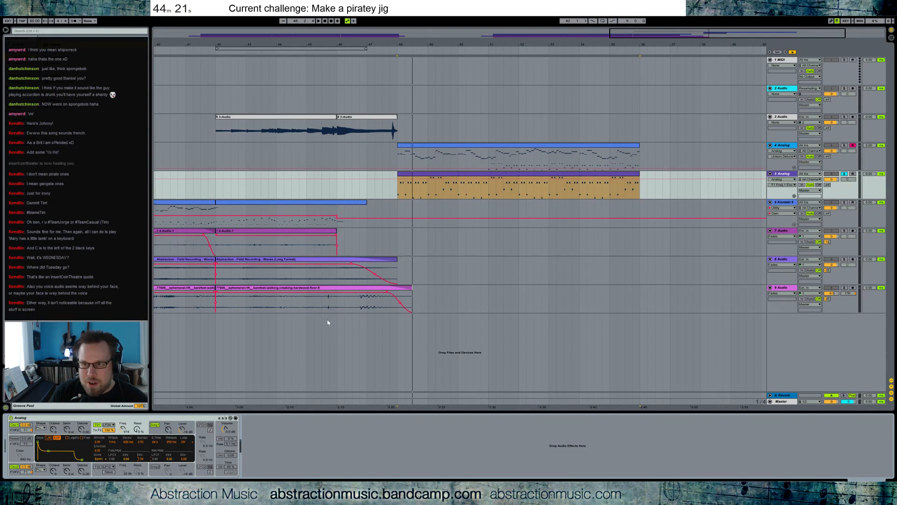
Add Guitar Rig 5 after Analog on the bass track and list its guitar amp presets.
click(395, 190)
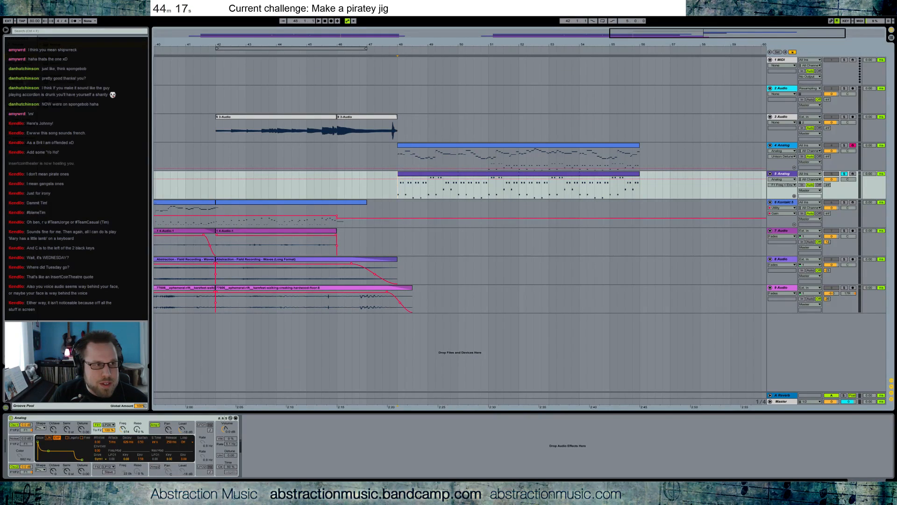
drag(141, 327, 262, 445)
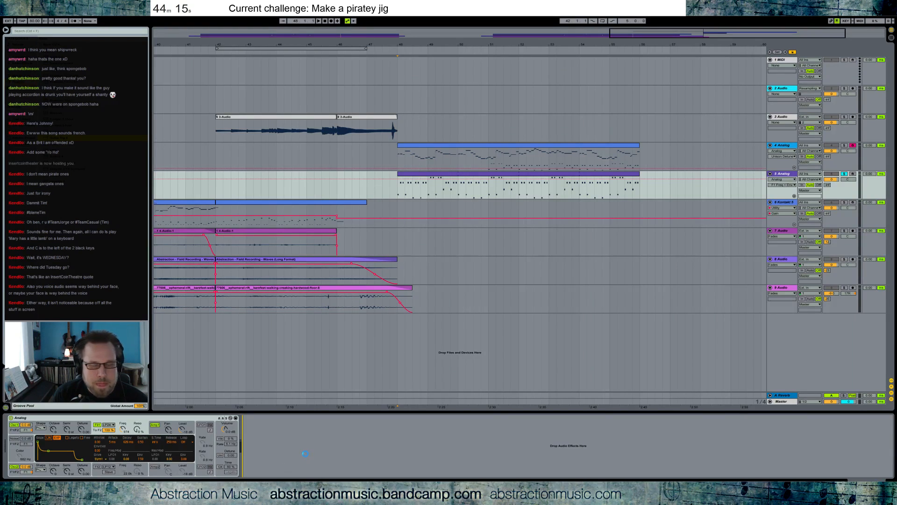
drag(546, 151, 575, 65)
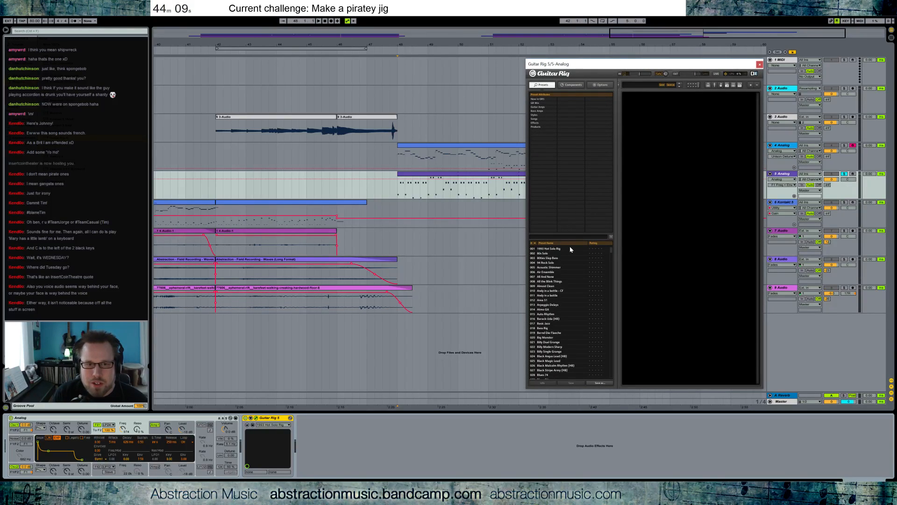
click(546, 108)
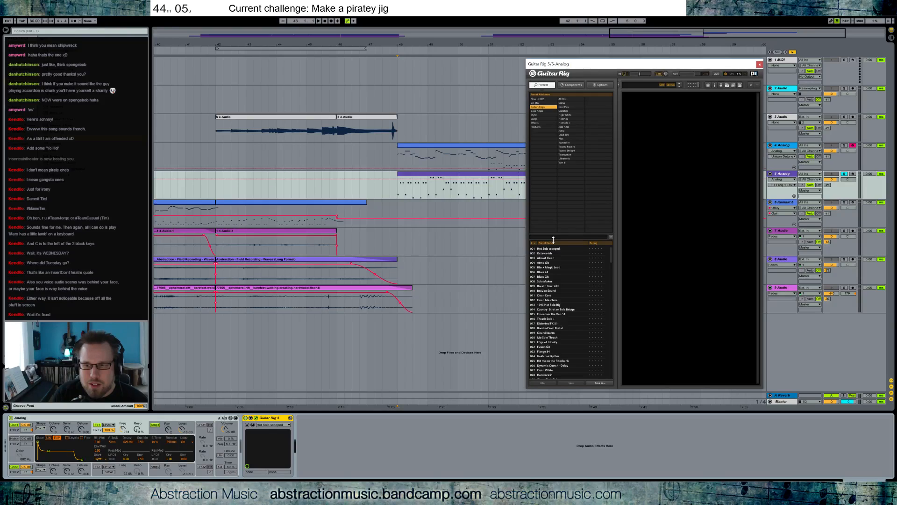
Audition several guitar amp presets on the bass, settle on Breath You Hold and close the Guitar Rig window.
click(560, 263)
key(space)
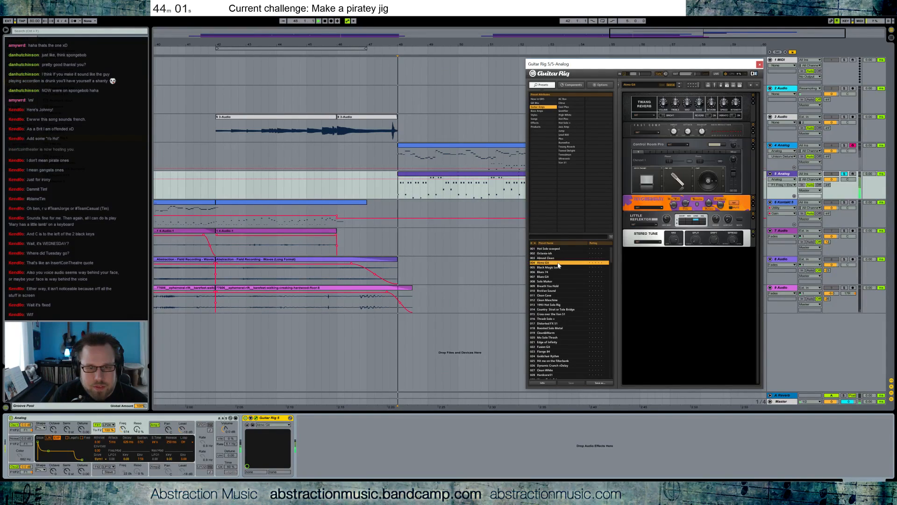
click(558, 277)
click(558, 281)
click(559, 286)
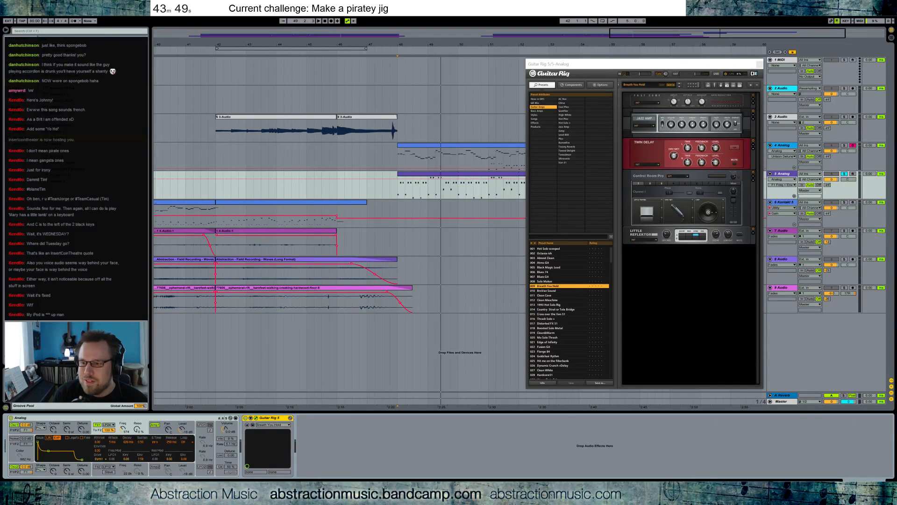
click(436, 172)
key(space)
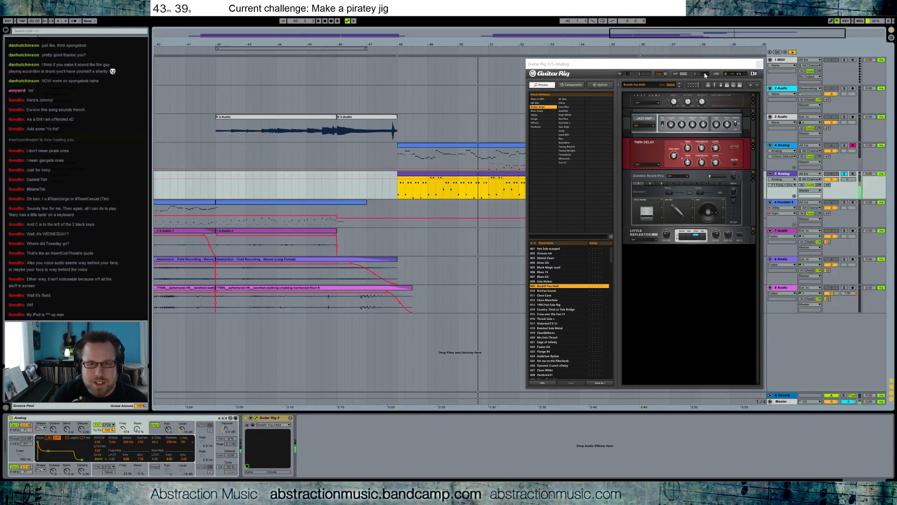
click(760, 64)
Delete all the low bass notes from the melody clip on track 4.
click(500, 149)
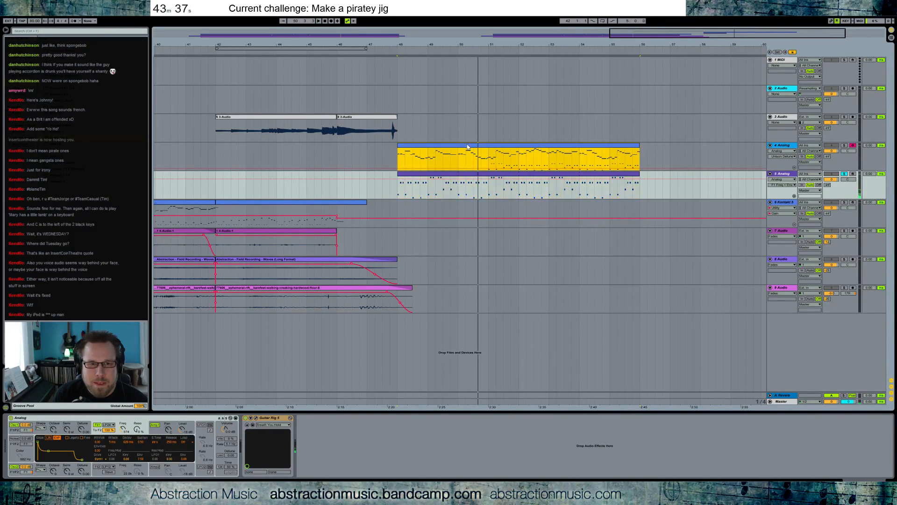
double_click(500, 149)
drag(382, 344, 892, 421)
key(Delete)
Disarm the melody track and solo it together with the bass track for playback.
key(space)
key(space)
click(853, 146)
key(space)
click(845, 145)
key(space)
click(844, 174)
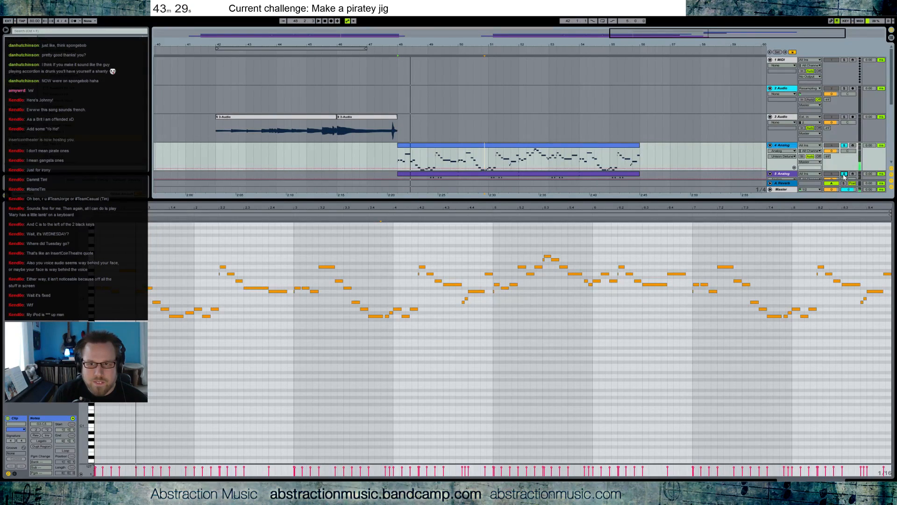
Replace Analog on the melody track with Massive and filter its preset browser to a synth lead subtype.
key(shift+Tab)
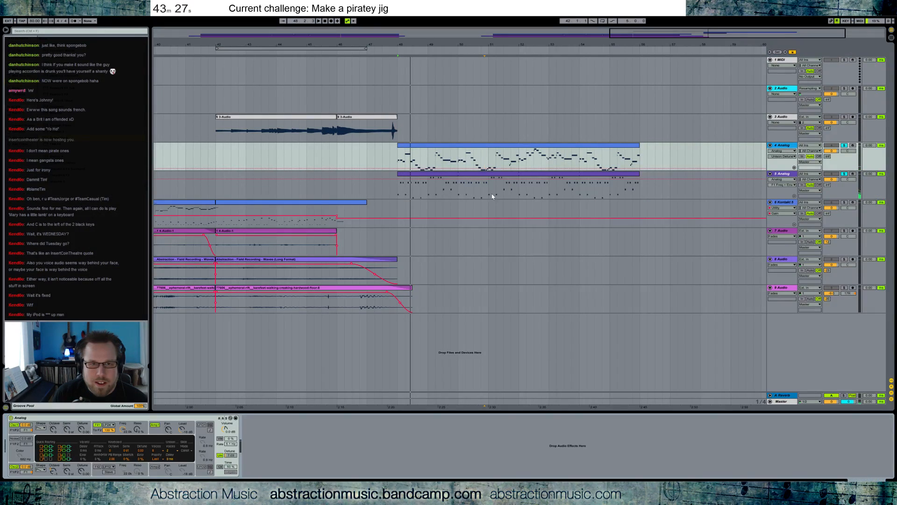
click(485, 149)
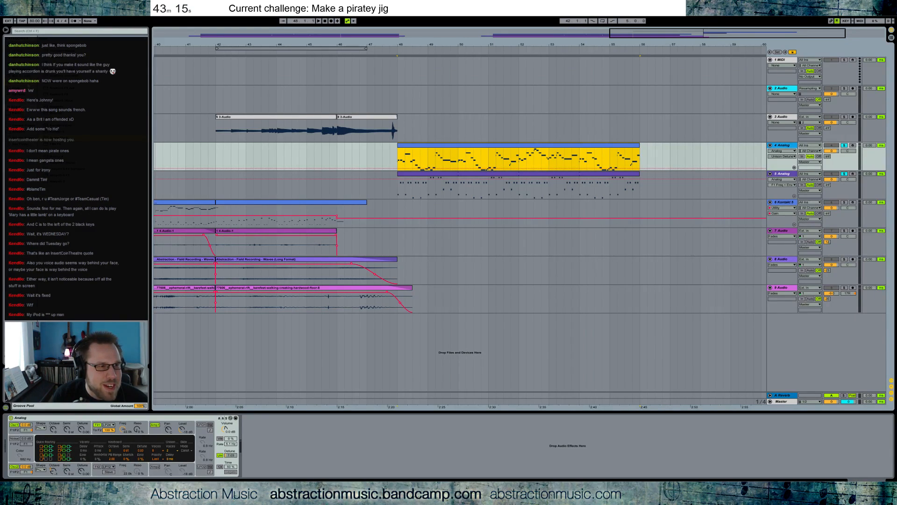
click(20, 76)
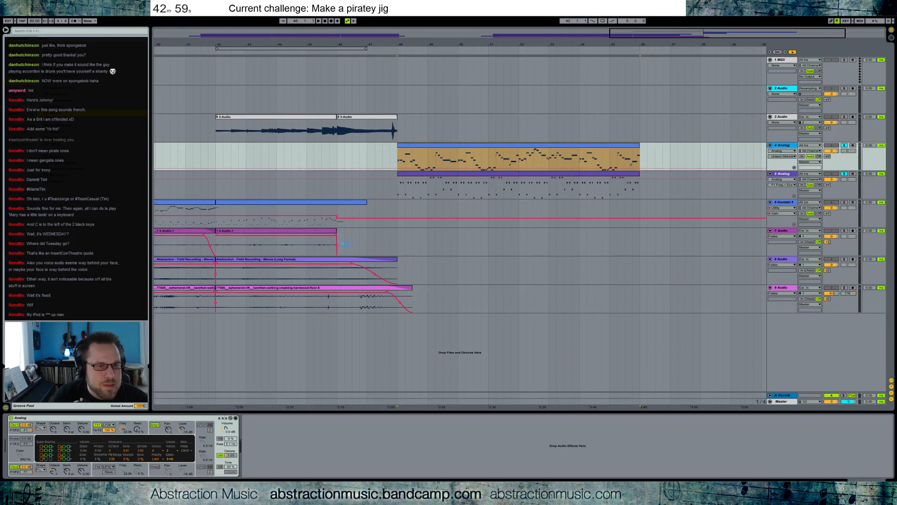
drag(612, 67, 610, 255)
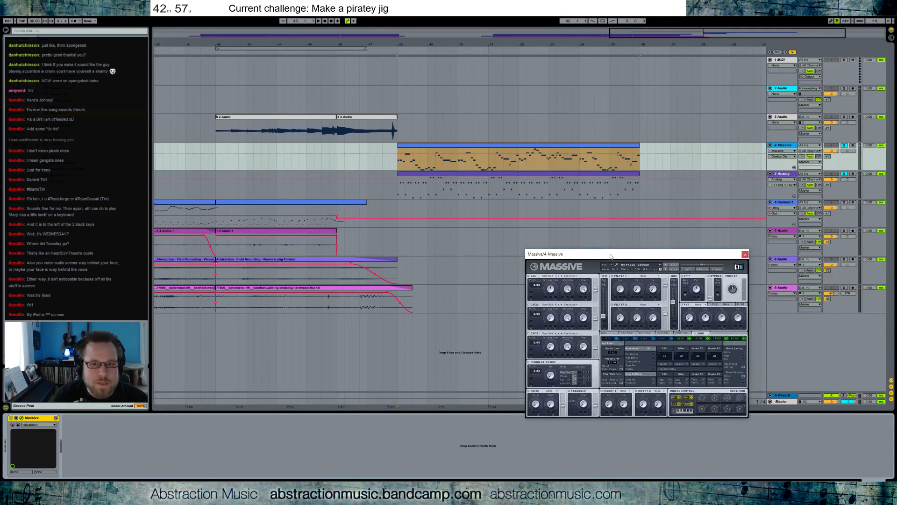
click(716, 269)
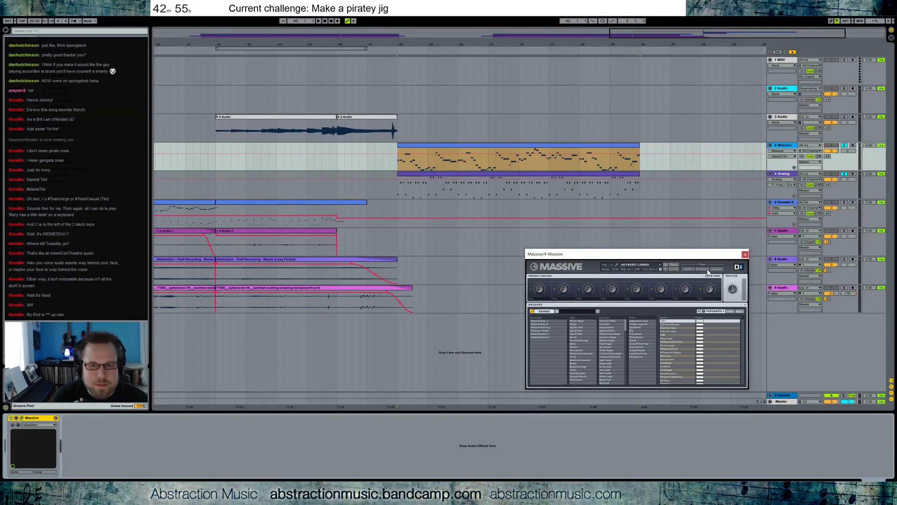
click(581, 328)
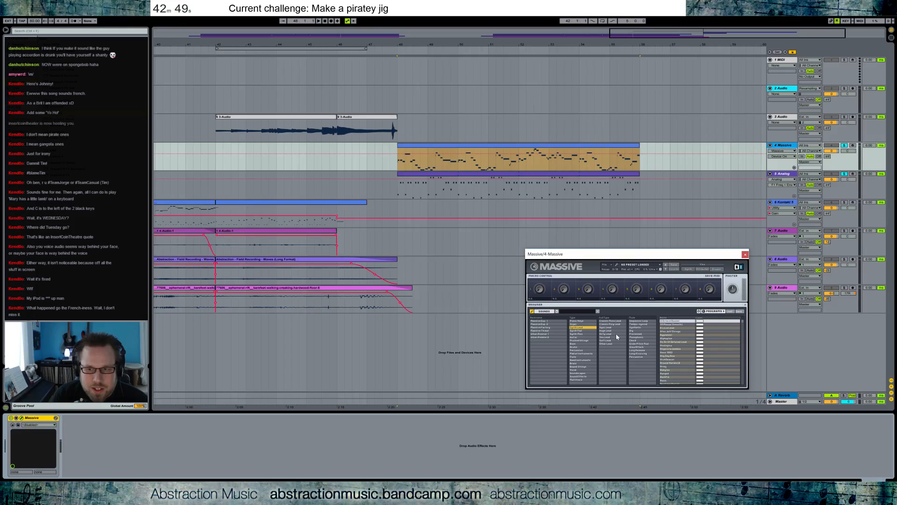
click(617, 334)
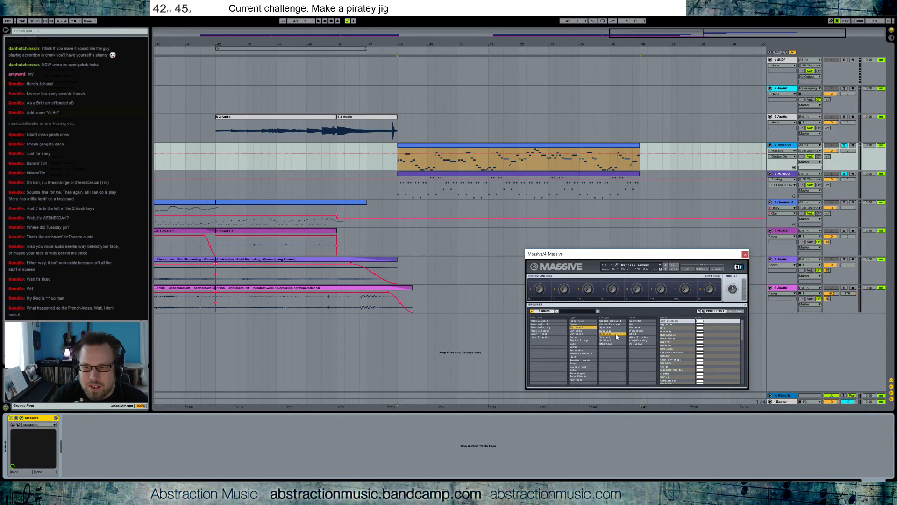
Audition Massive lead presets, including Cellular Interrupt, against the bass from bar 48.
click(675, 347)
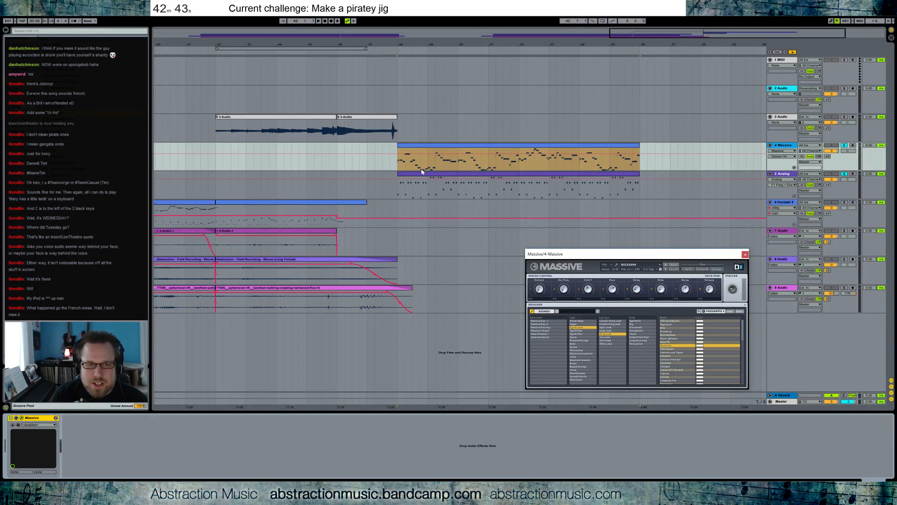
click(397, 164)
key(space)
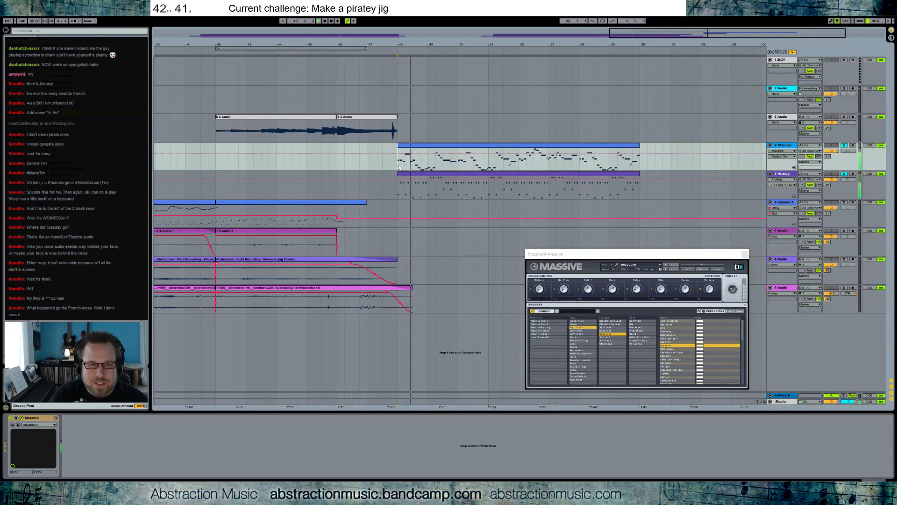
key(space)
double_click(678, 360)
key(space)
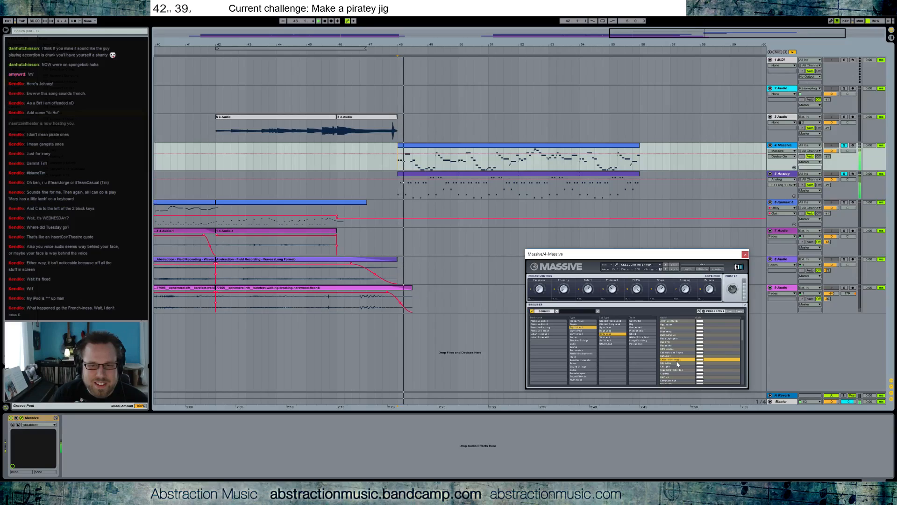
key(space)
double_click(676, 364)
key(space)
Try more Massive lead presets on the melody, including Cliptrip and Complete Fix.
double_click(677, 366)
double_click(680, 371)
double_click(678, 373)
key(space)
key(space)
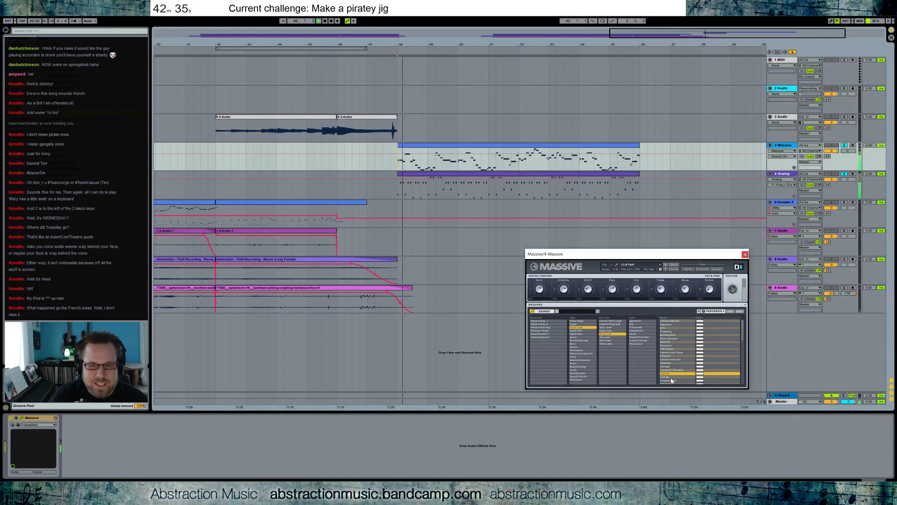
double_click(671, 376)
key(space)
key(space)
double_click(679, 380)
key(space)
key(space)
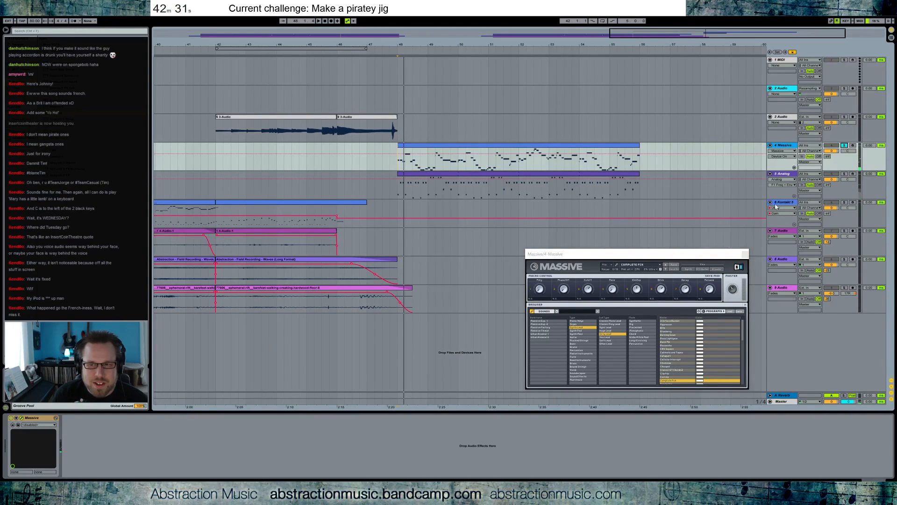
double_click(675, 335)
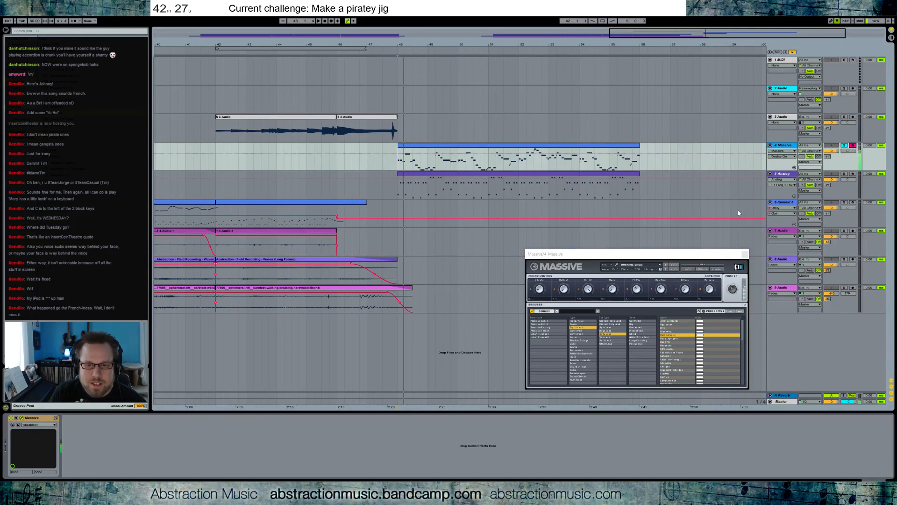
key(space)
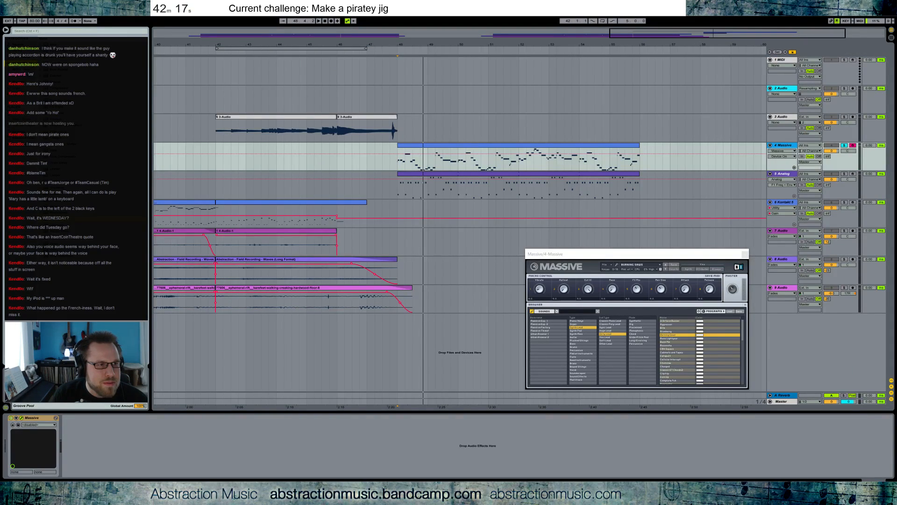
Return the melody track to Analog and reshape its envelope to decay quickly to a low sustain.
drag(60, 404, 43, 439)
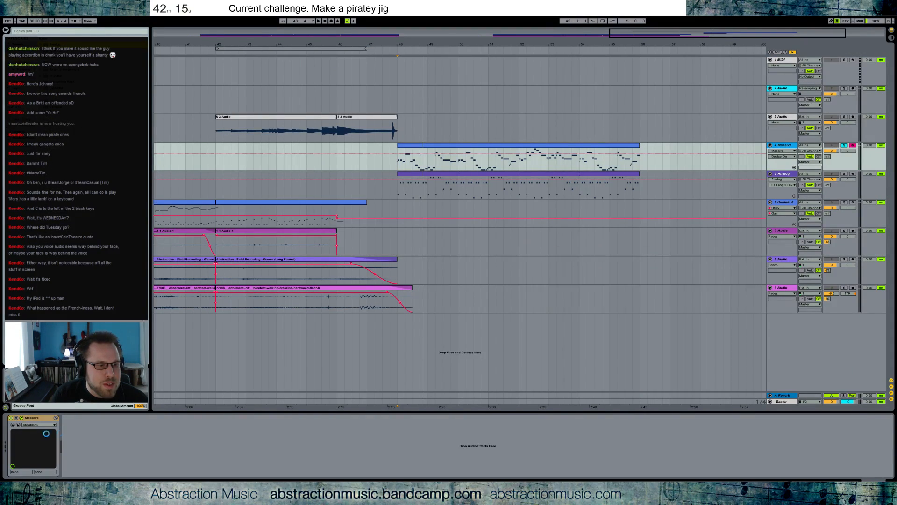
click(157, 433)
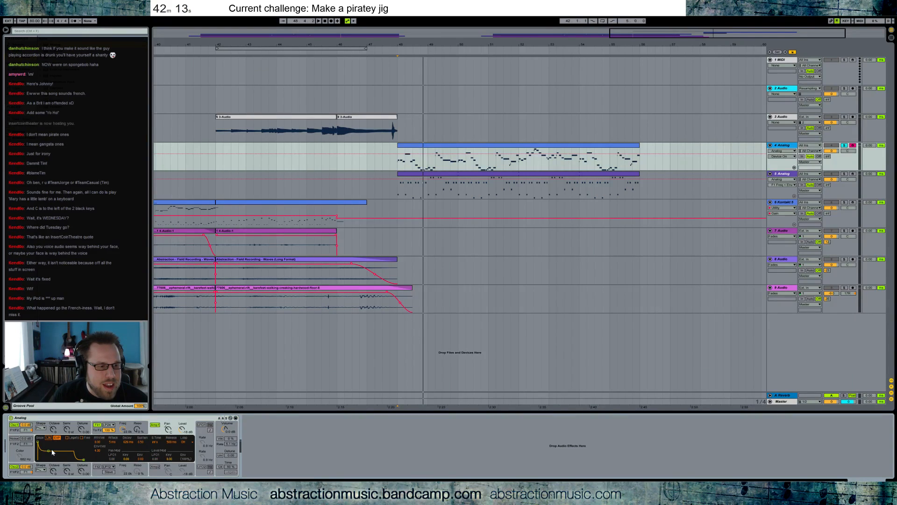
click(93, 436)
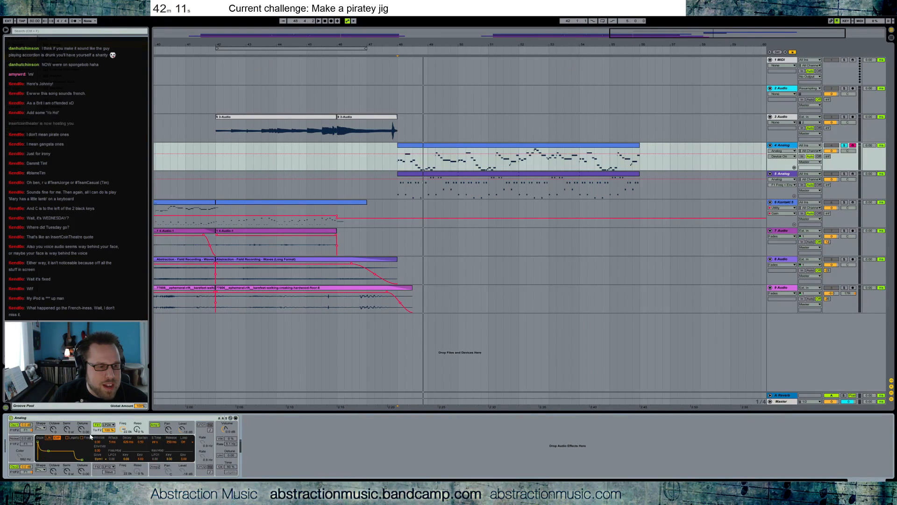
click(155, 431)
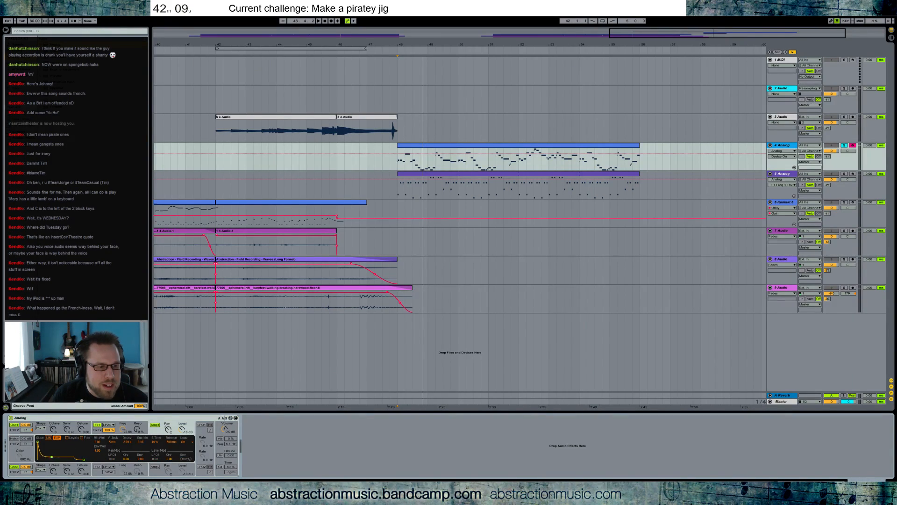
Unsolo and disarm the melody track and play the full mix from several bars before bar 42.
drag(689, 34, 594, 17)
click(356, 49)
click(845, 146)
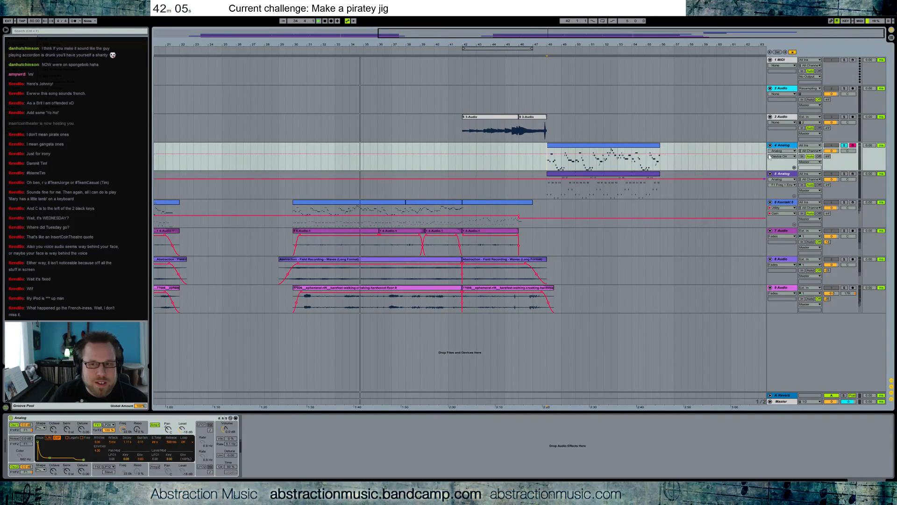
click(853, 146)
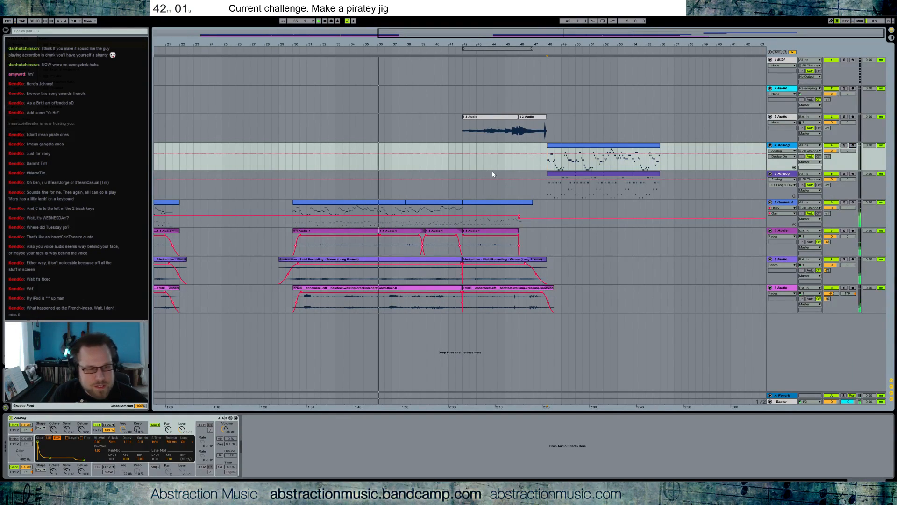
Adjust Analog's second oscillator octave and add Guitar Rig 5 after it on the melody track with the 80s Solo preset.
click(54, 474)
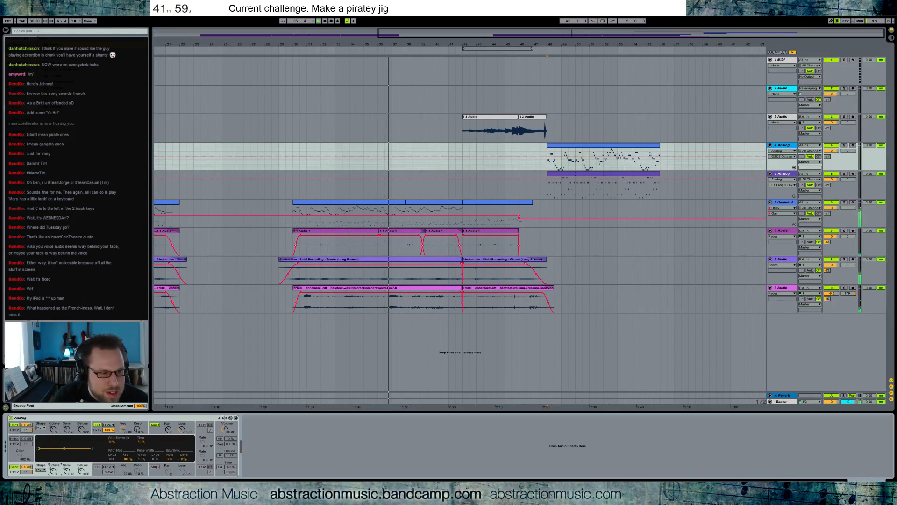
click(19, 82)
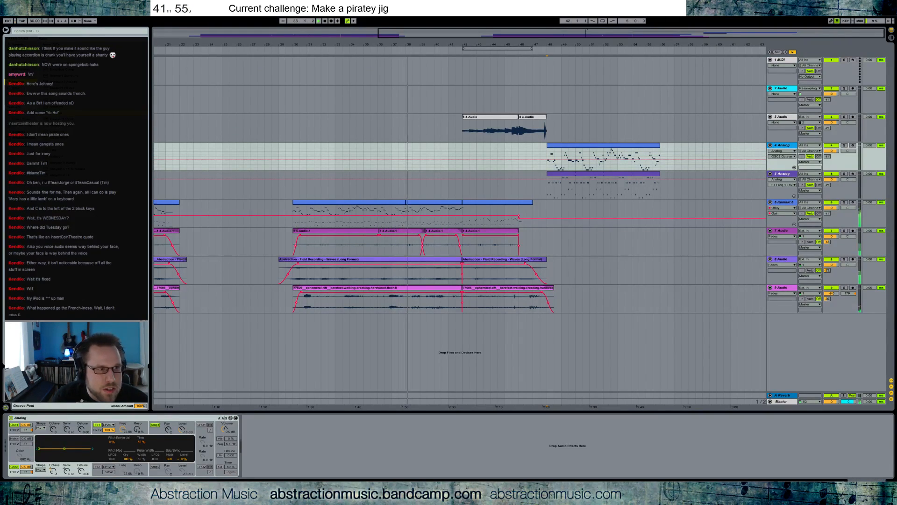
drag(70, 138, 338, 466)
drag(659, 161, 732, 71)
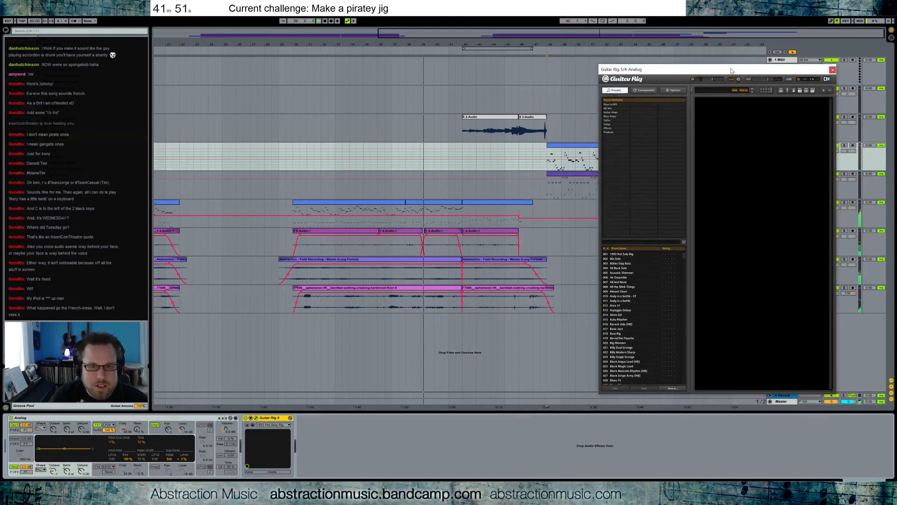
click(640, 258)
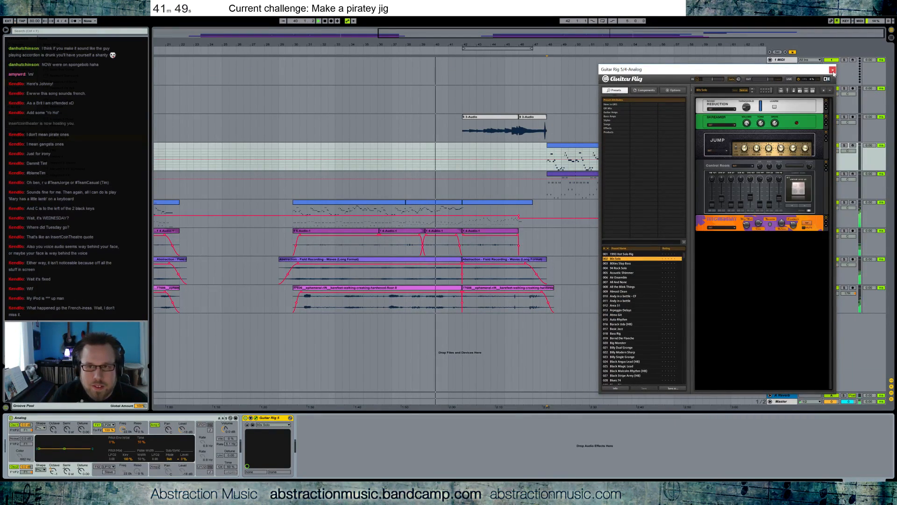
click(833, 69)
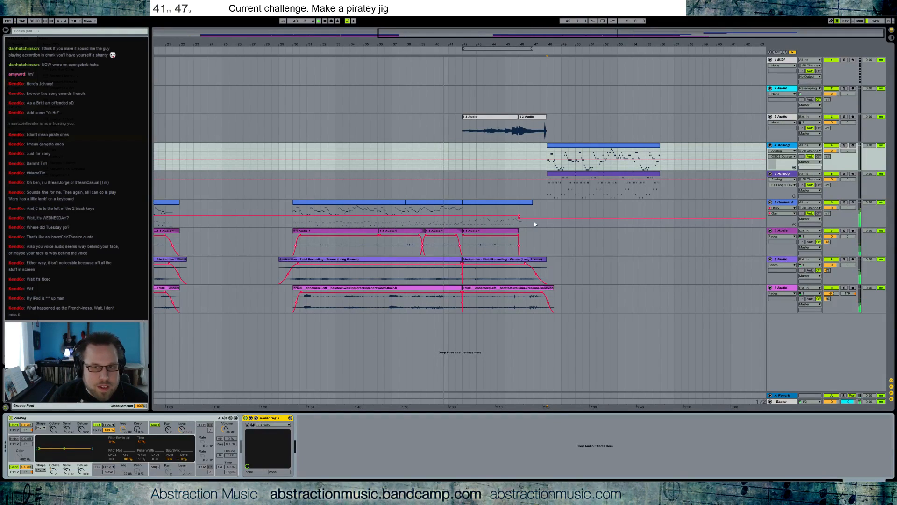
Adjust the Skreamer's Volume and Tone in the melody track's Guitar Rig.
click(251, 418)
drag(708, 71, 264, 66)
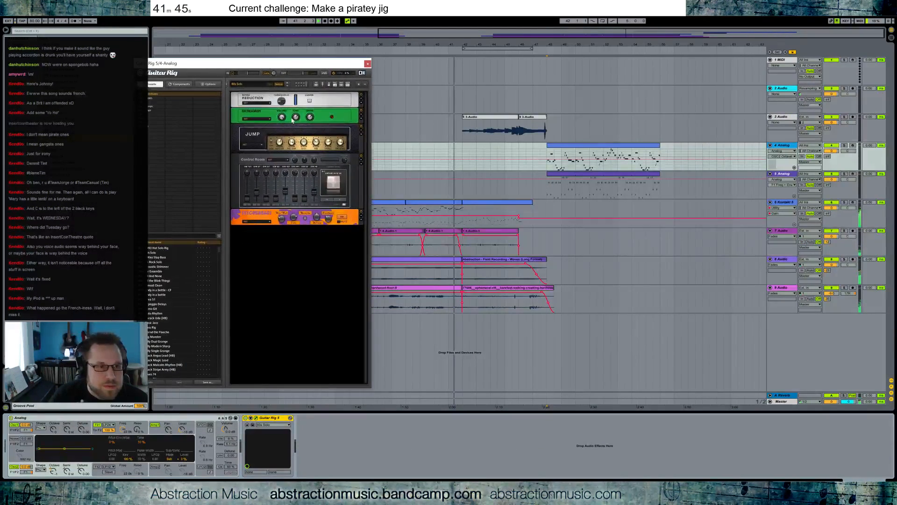
drag(283, 118, 282, 121)
click(298, 119)
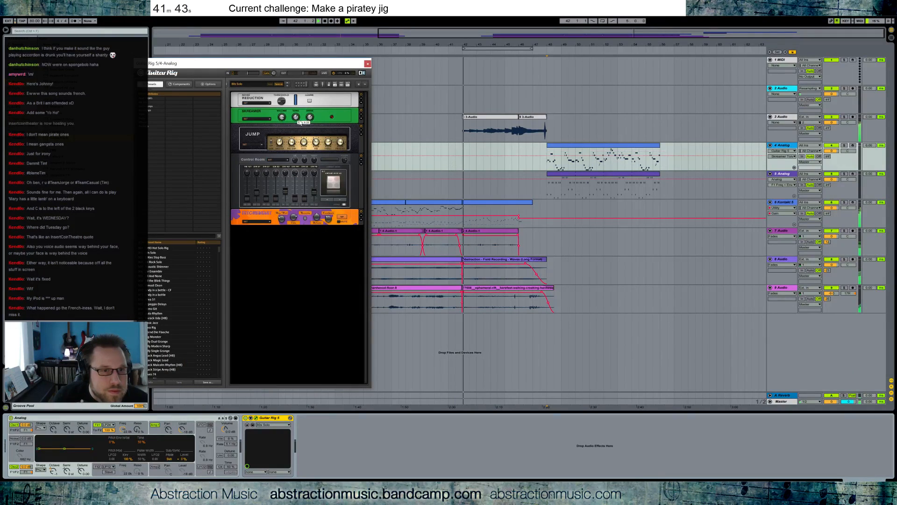
Add a fade-in at the start of the first clip on the 3 Audio track at bar 42.
click(475, 119)
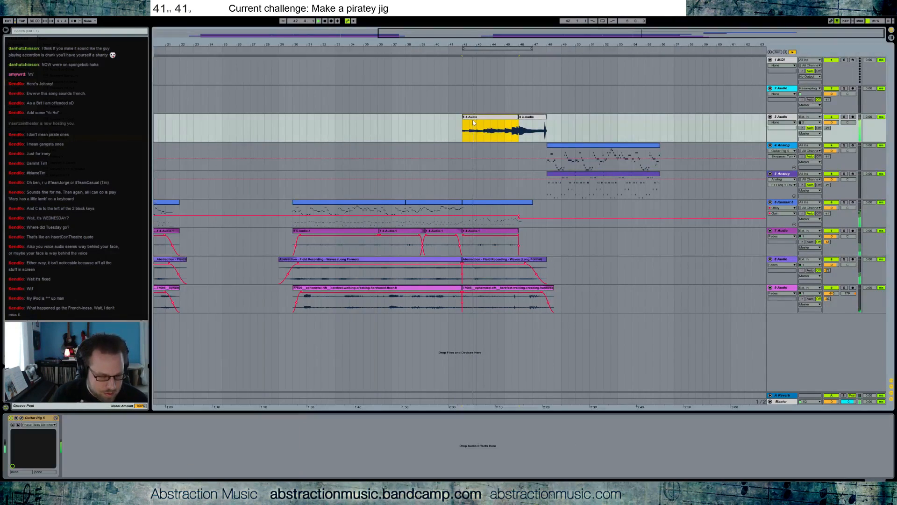
click(465, 122)
drag(464, 122, 483, 122)
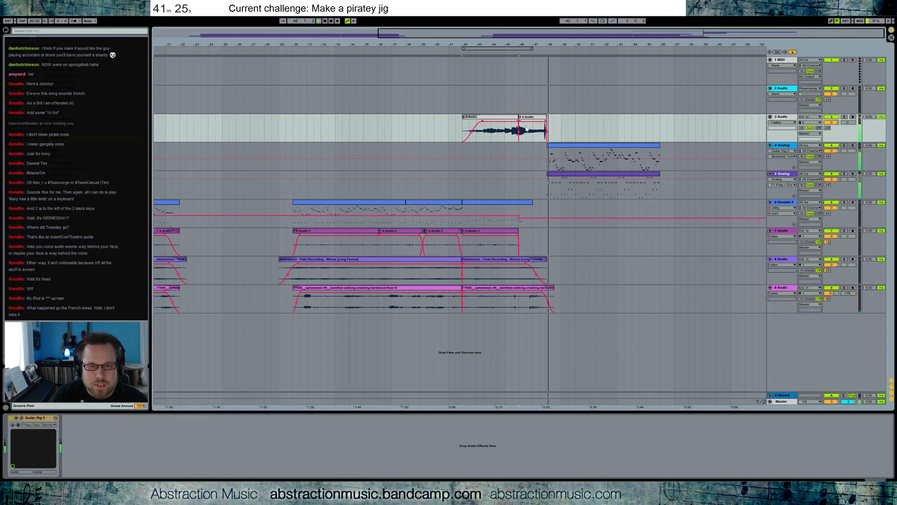
Open the melody clip's notes, raise the low notes just after bar 2 and lower the high note at 2.2.
double_click(563, 150)
drag(315, 71, 722, 79)
drag(166, 300, 221, 323)
key(Up)
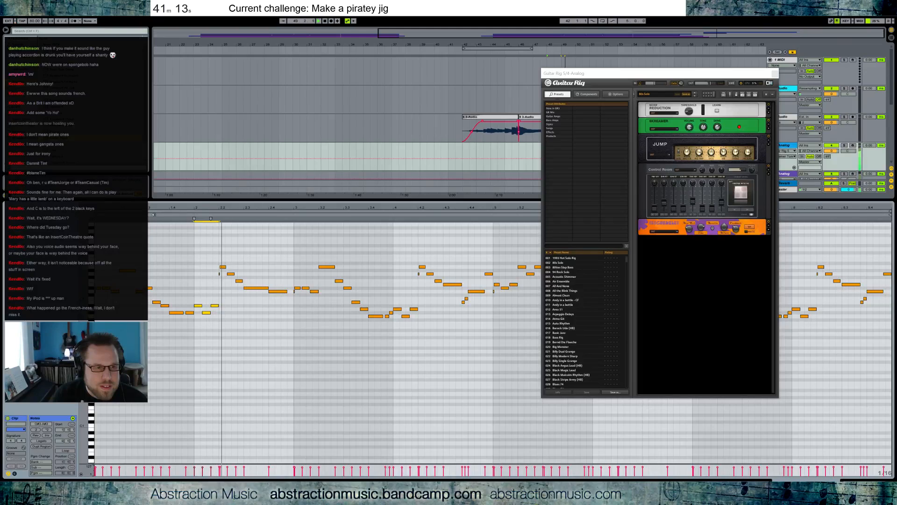
click(222, 267)
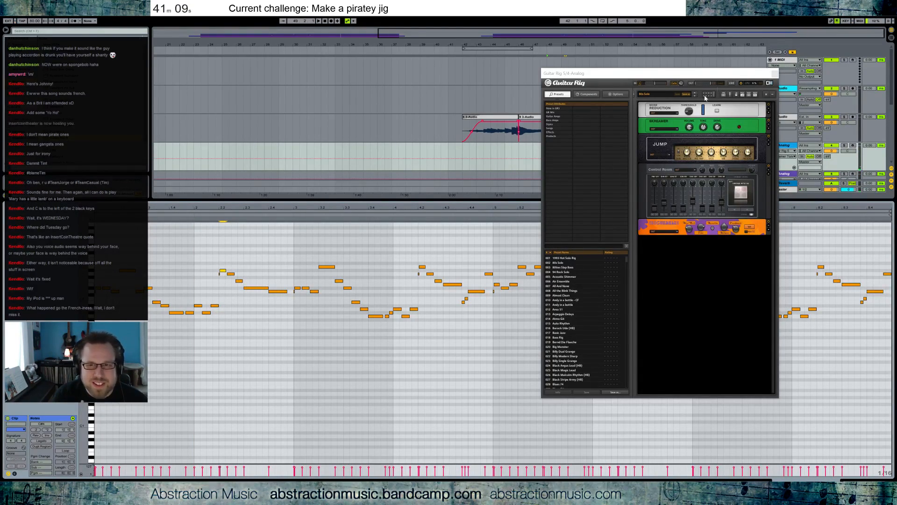
Load the Basic Jazz preset in Guitar Rig and repitch the melody's low notes from 1.4 through the start of bar 2.
click(560, 332)
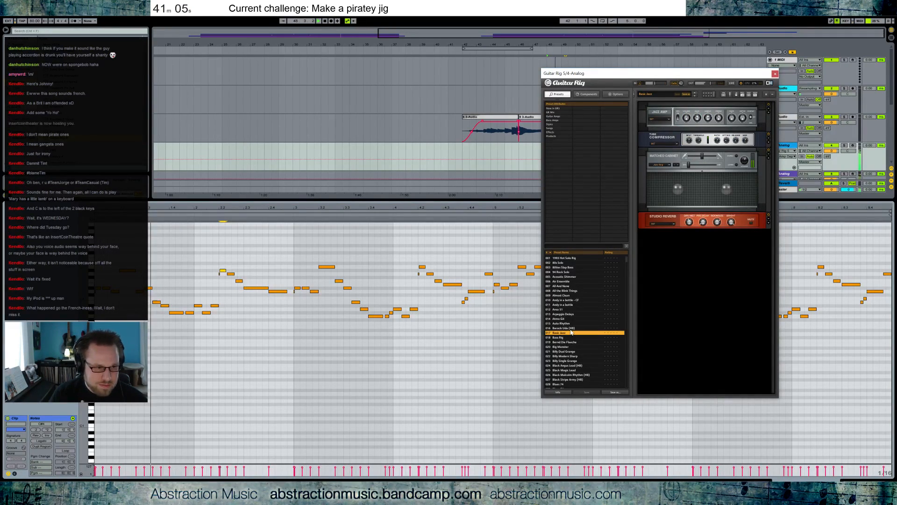
drag(154, 294, 158, 304)
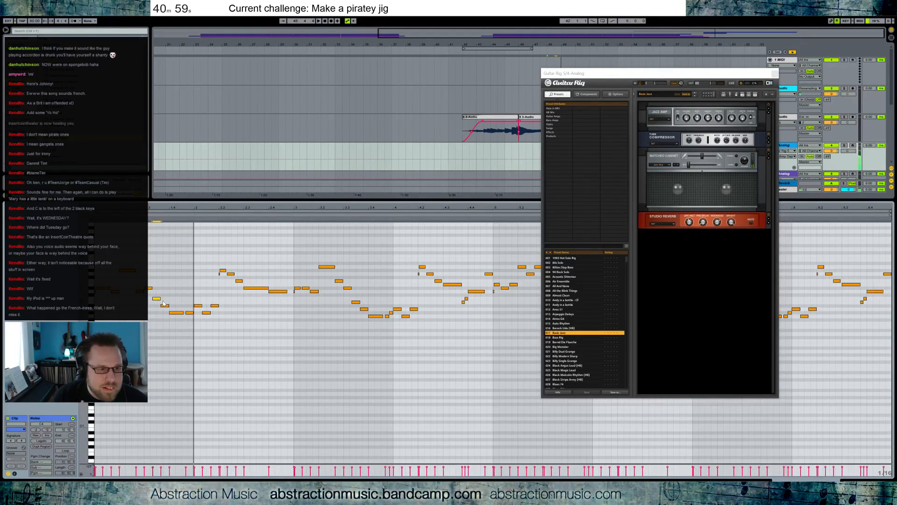
drag(163, 299, 167, 312)
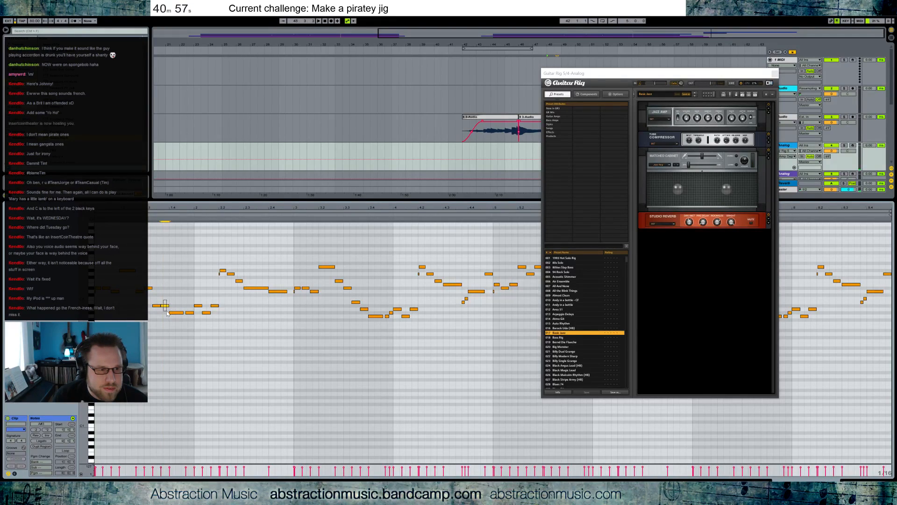
key(Up)
drag(195, 300, 215, 312)
key(Down)
key(Down)
key(space)
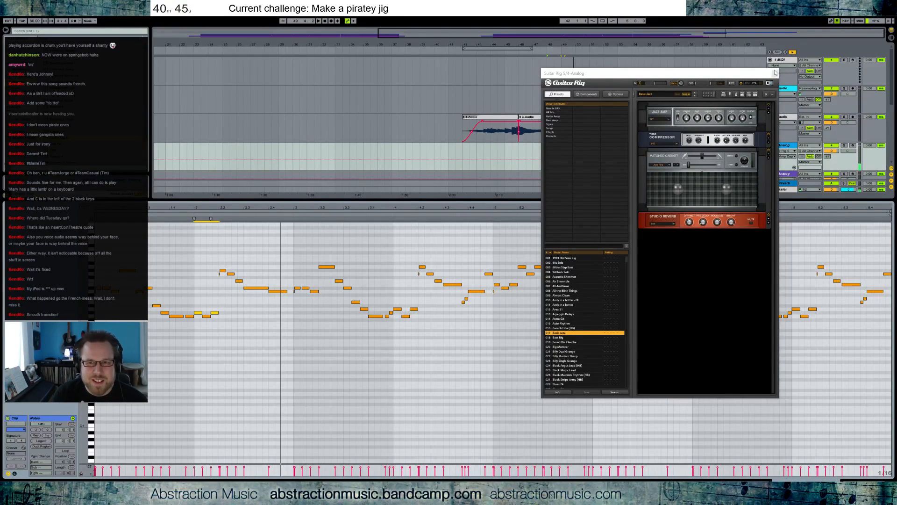
Audition the Guitar Rig presets Big Monster, Billy Dual Grunge, Black Magic Lead and British Ultra on the melody.
drag(750, 76, 780, 95)
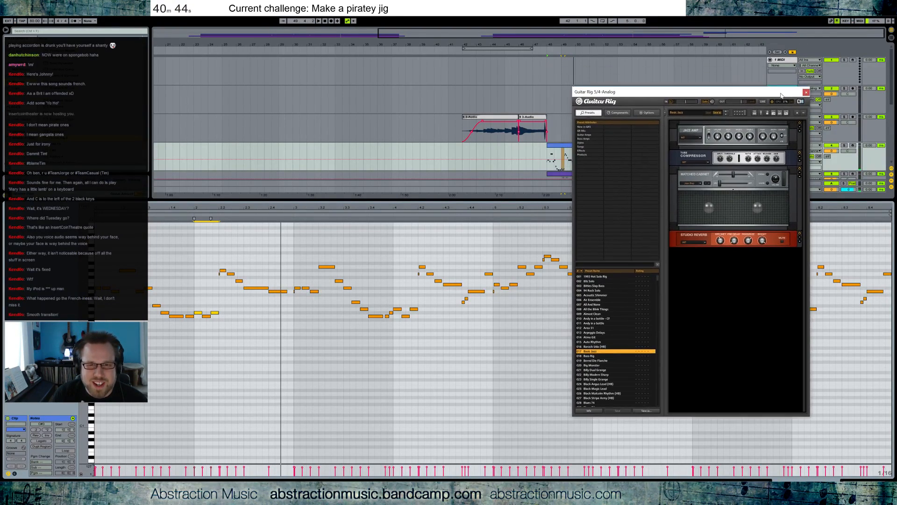
click(610, 362)
click(610, 366)
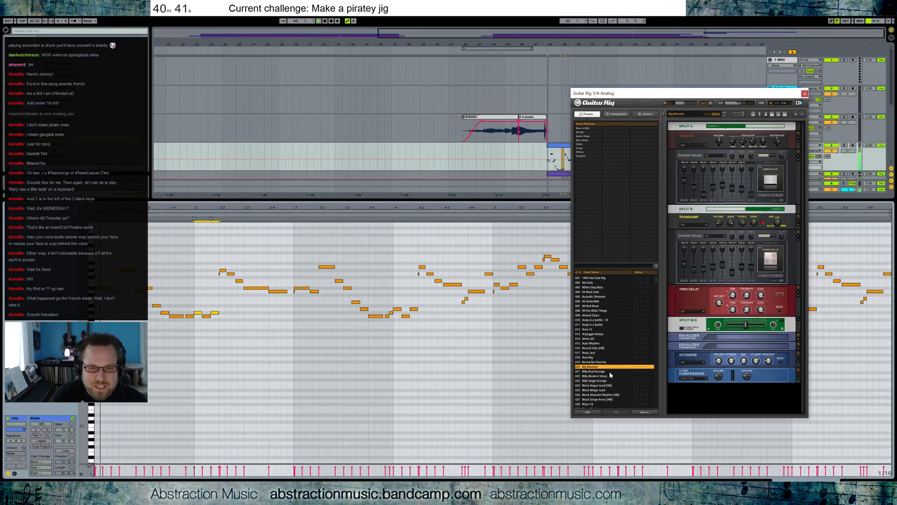
click(610, 372)
click(613, 391)
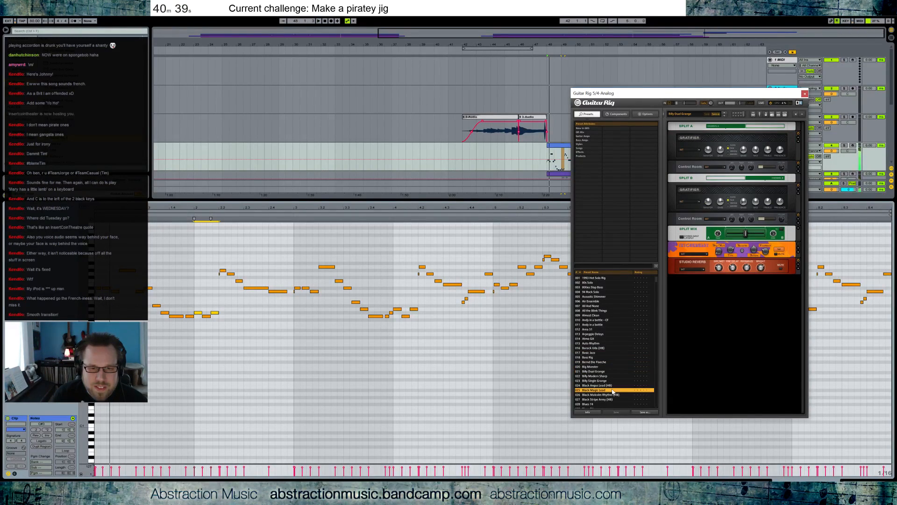
scroll(605, 386, down, 4)
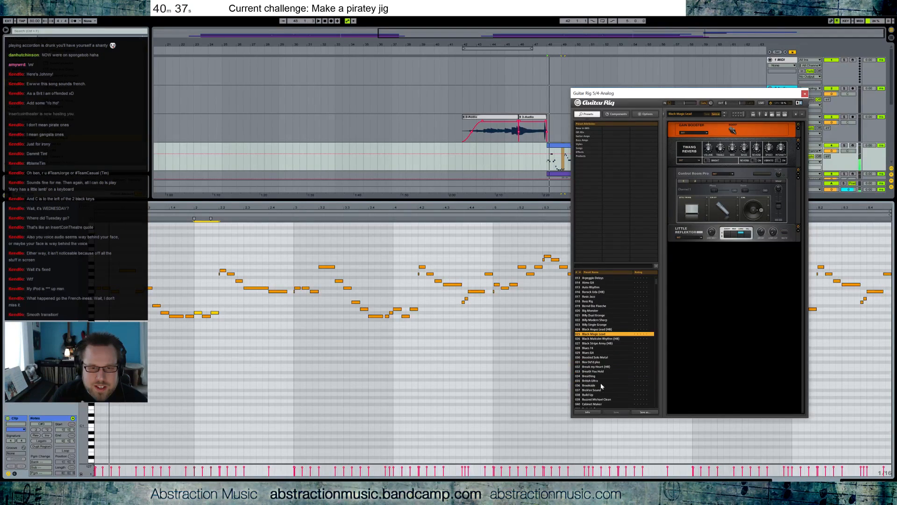
click(602, 381)
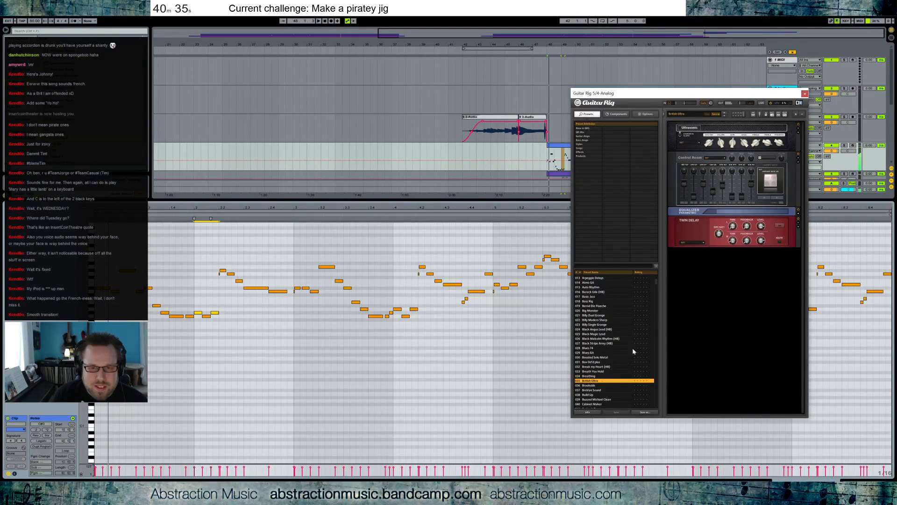
Browse the Guitar Rig presets by style and audition clean and wah sounds, including Classic 70's Wah.
drag(657, 283, 622, 178)
click(588, 145)
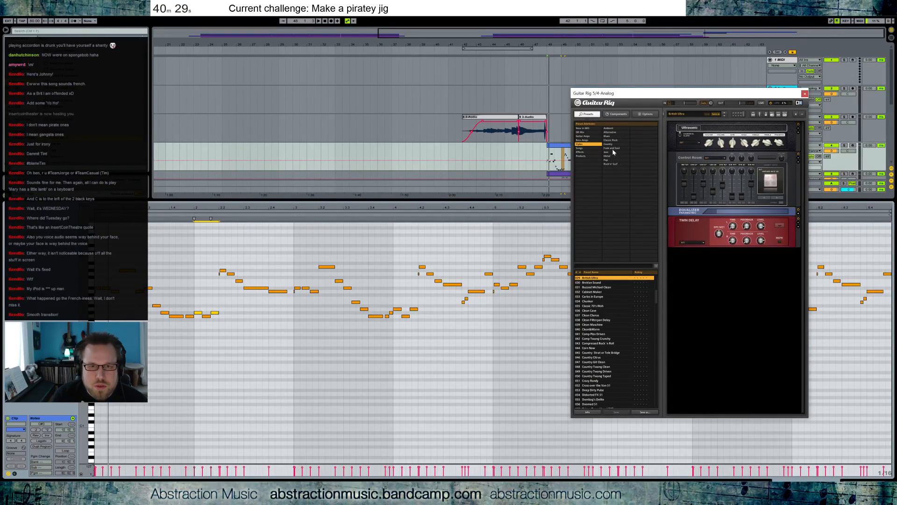
click(618, 140)
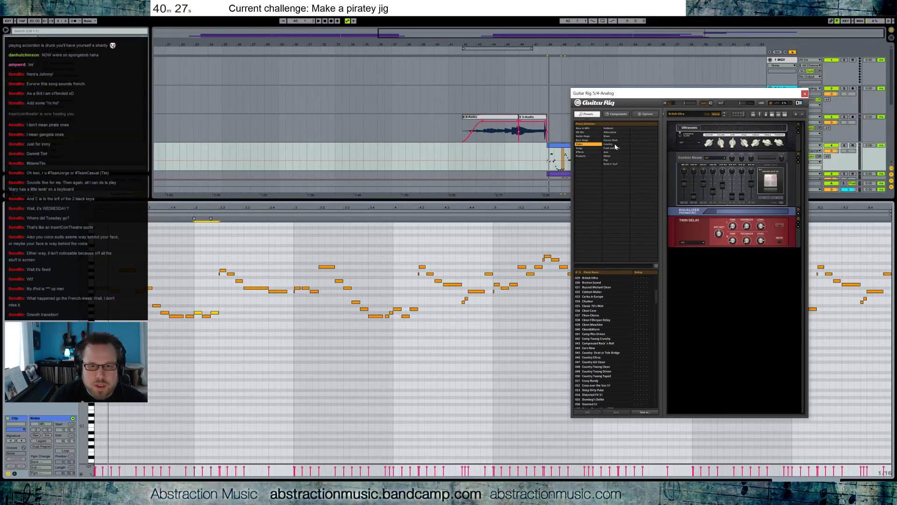
click(607, 306)
click(606, 311)
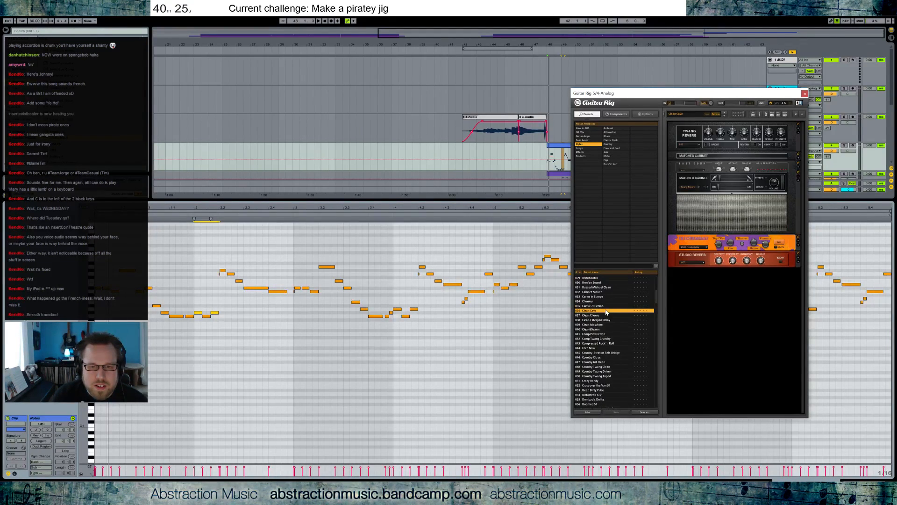
click(606, 306)
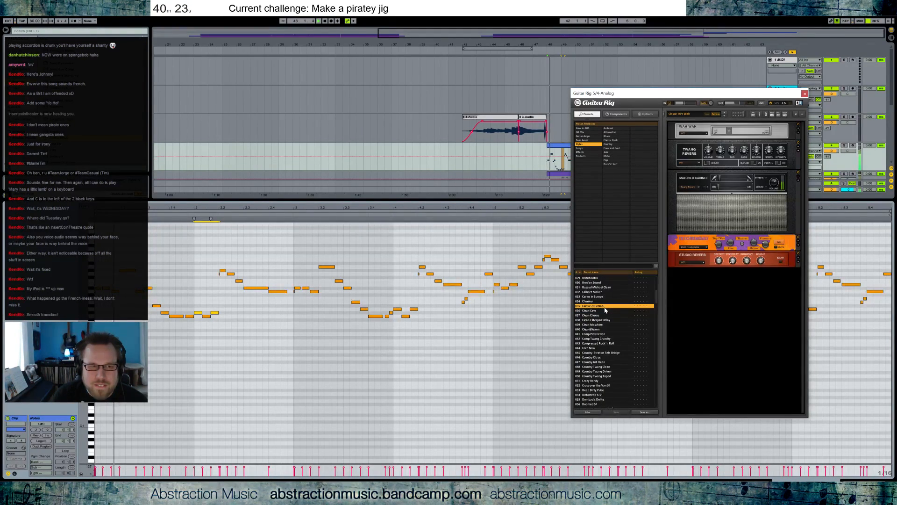
Filter the Guitar Rig presets to the Tweed Delight guitar amp and load Tweed and Cat.
drag(662, 96, 640, 75)
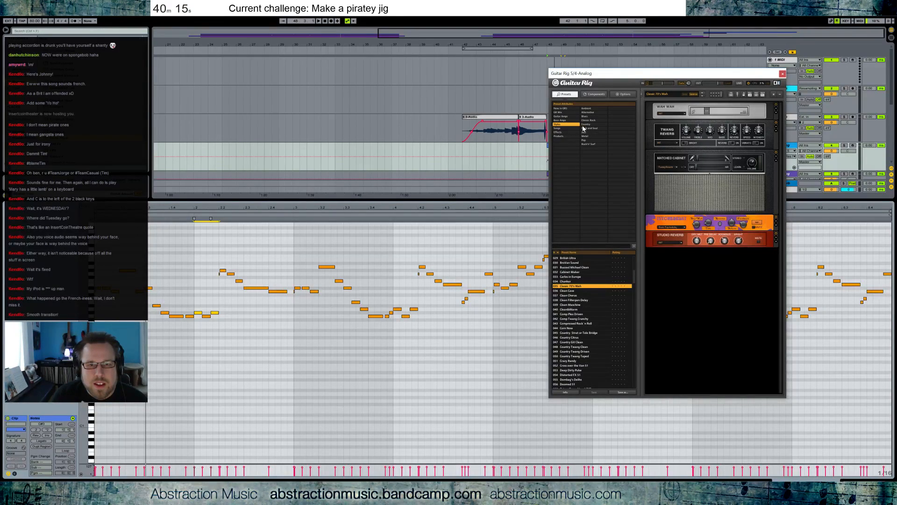
click(569, 117)
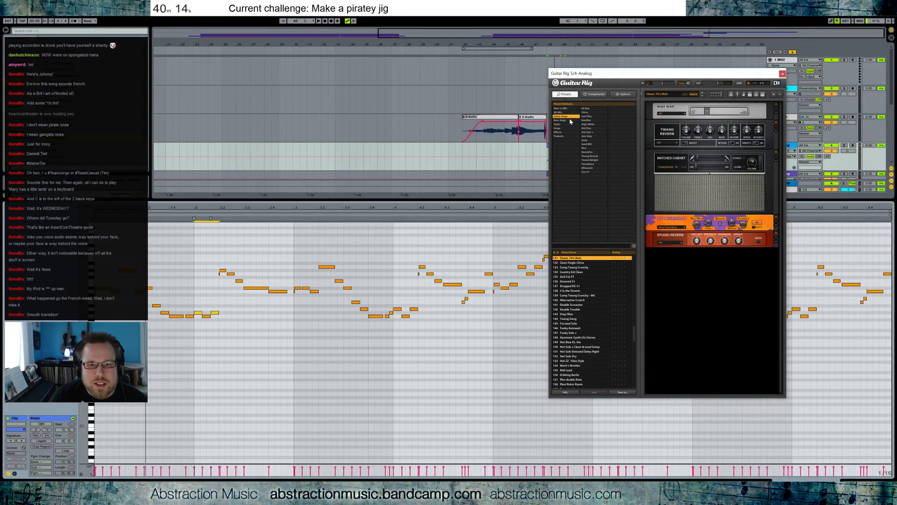
click(596, 160)
click(583, 267)
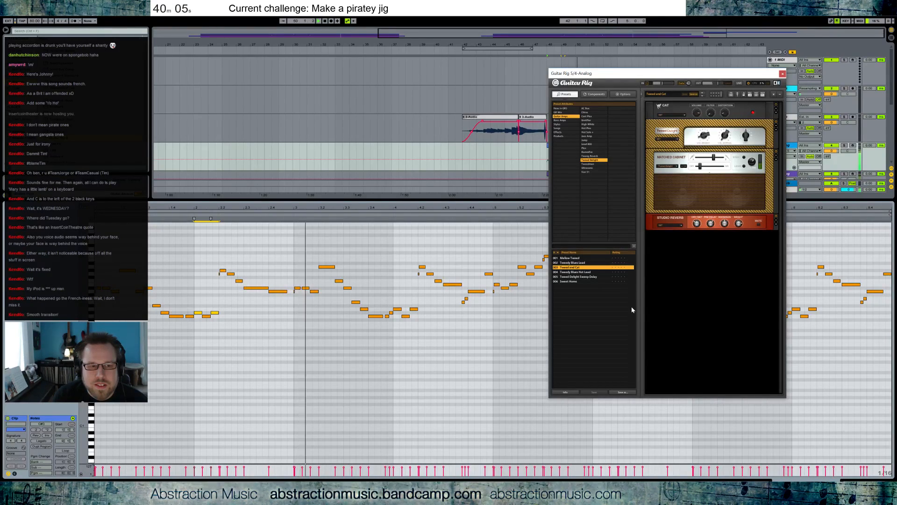
Lower the melody's high note in bar 3, raise the low note group around bar 4, and play the result.
click(327, 267)
key(Down)
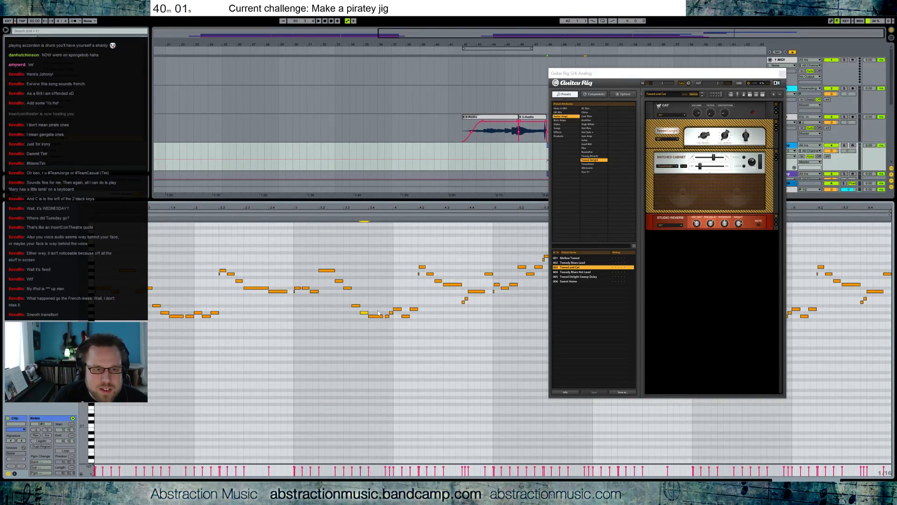
drag(385, 306, 402, 322)
key(Up)
key(space)
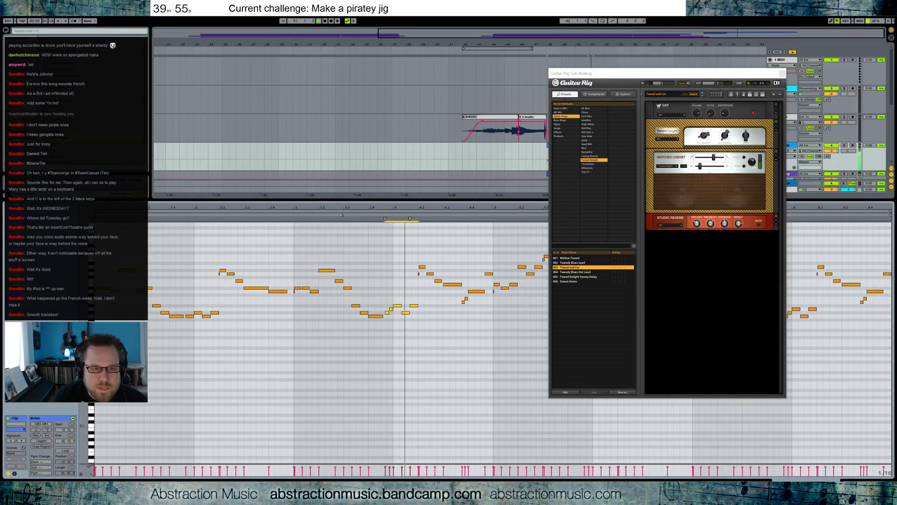
Adjust the low note group around bar 4 of the melody, play it, and close Guitar Rig and the note editor.
drag(387, 304, 391, 310)
key(space)
click(418, 274)
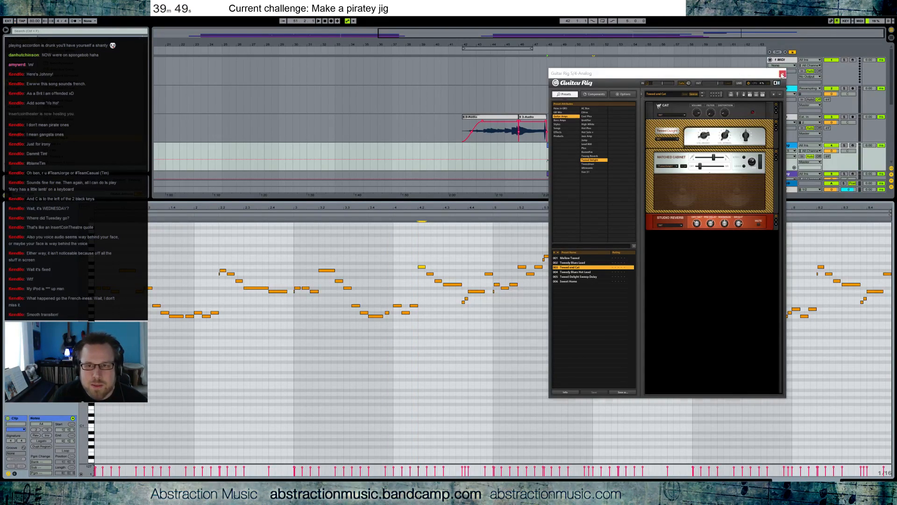
click(783, 73)
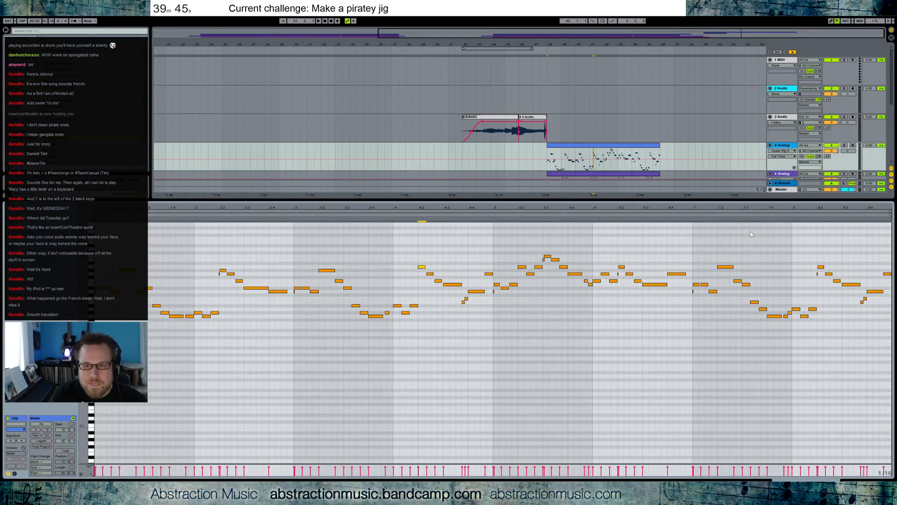
click(870, 480)
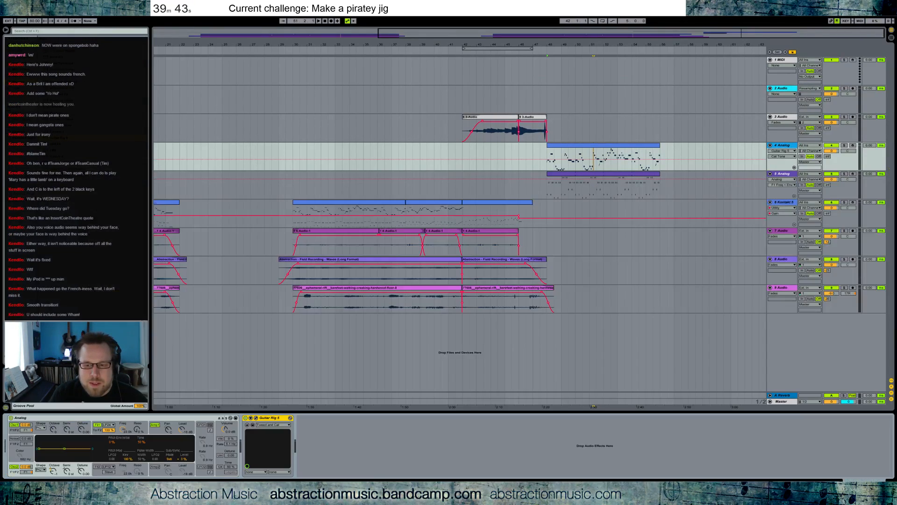
Delete the empty audio track above the reversed-looking fade-in audio clips and select the empty MIDI track.
click(557, 149)
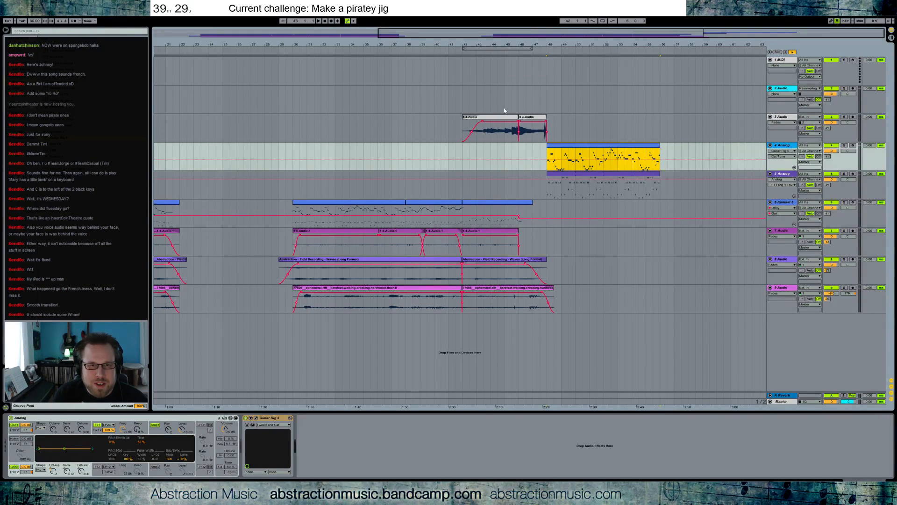
click(464, 99)
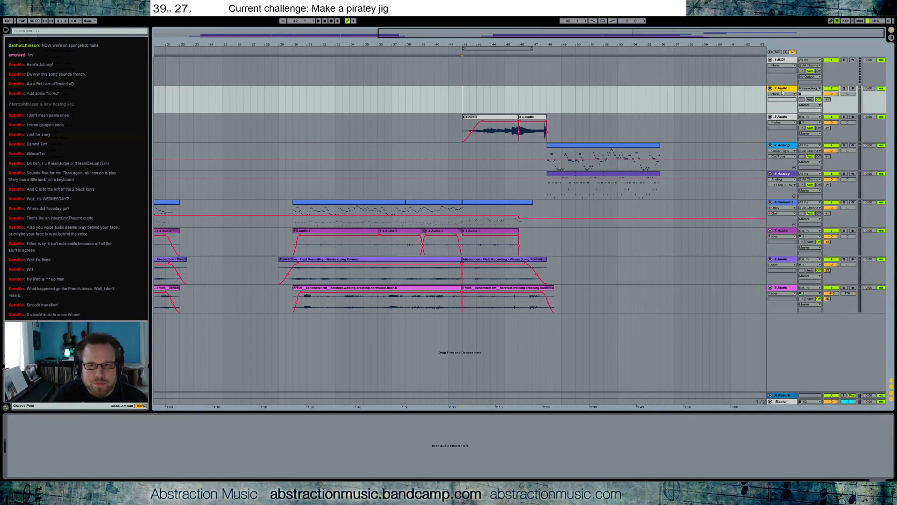
key(ctrl+Delete)
click(788, 60)
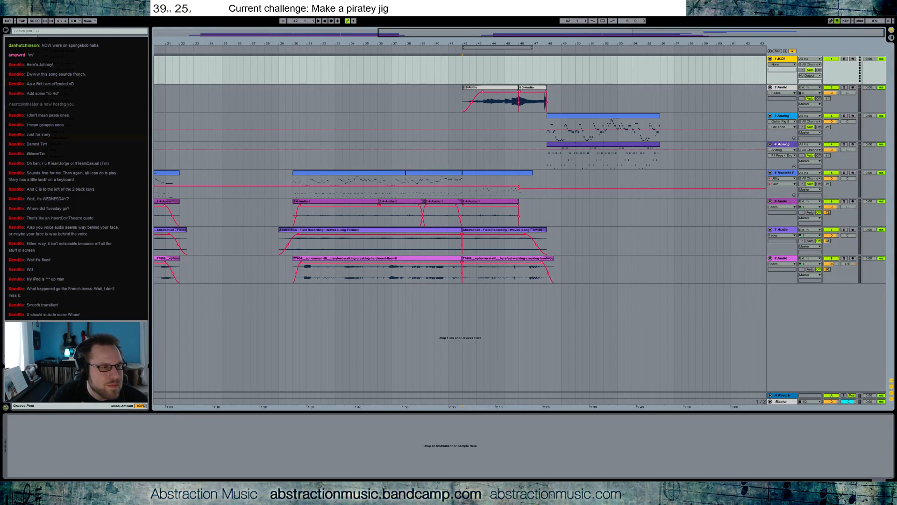
Load Kontakt 5 on the empty MIDI track with Studio Drummer's Garage Kit - Lite.
drag(58, 132, 261, 423)
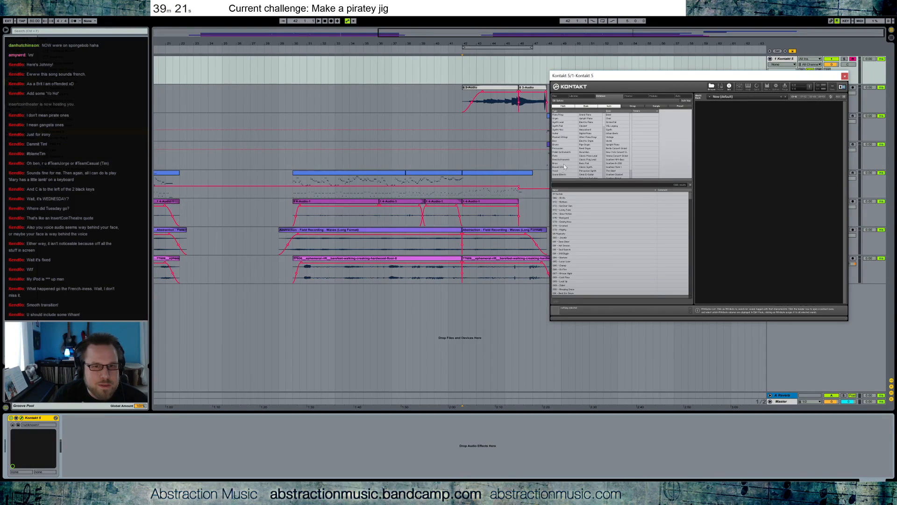
click(574, 96)
click(616, 147)
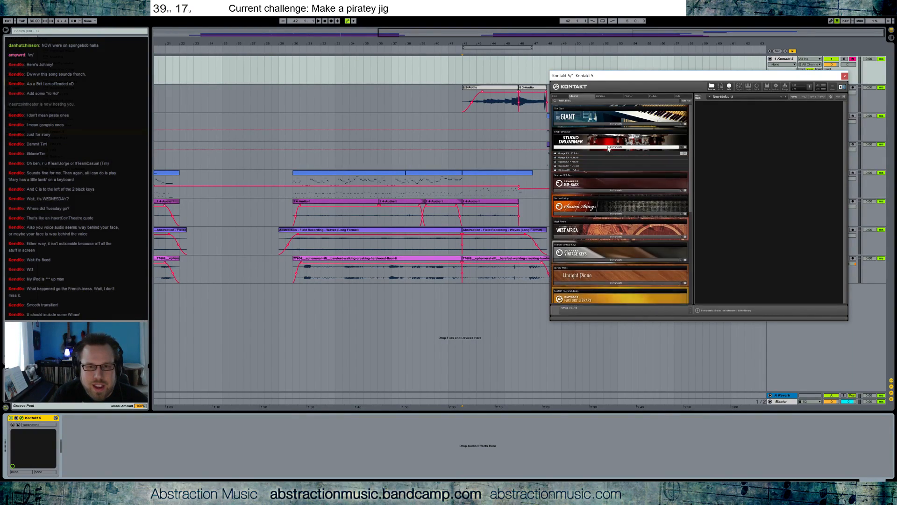
double_click(582, 158)
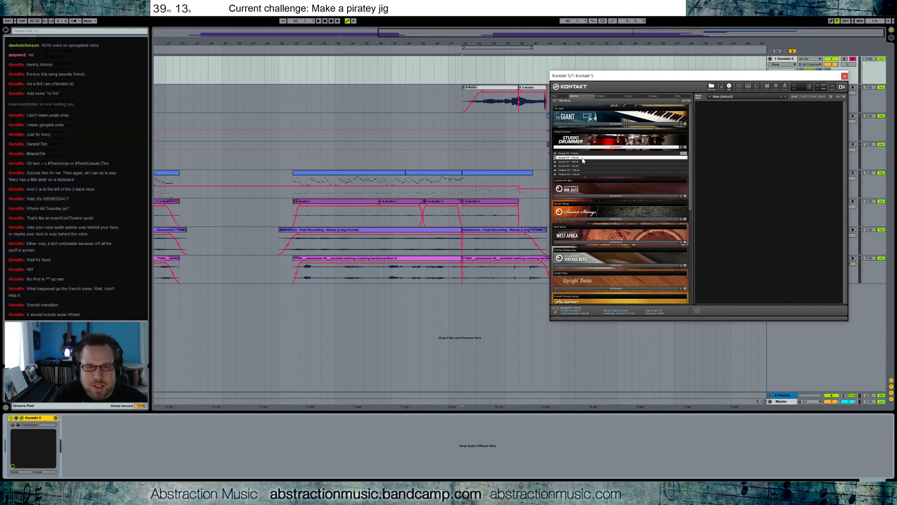
click(845, 75)
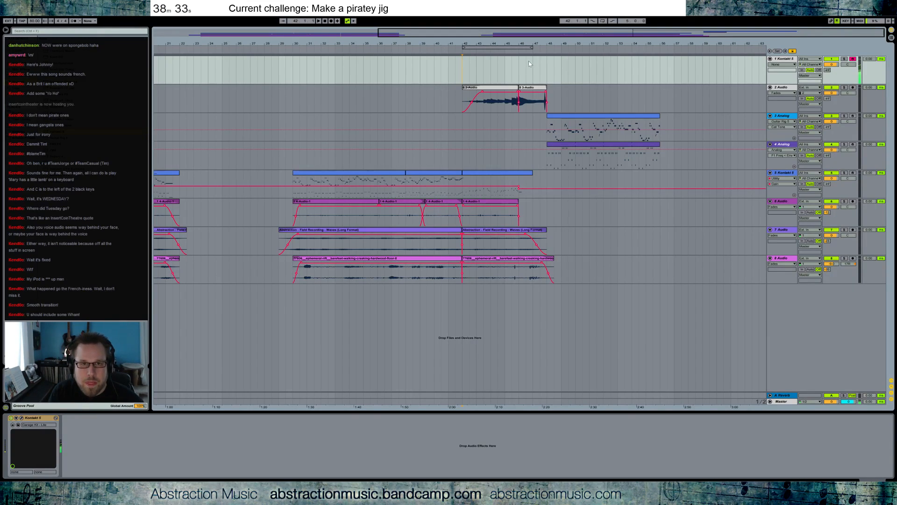
Create a MIDI clip from bar 46 to 48 on the Kontakt track and draw one note spanning it.
drag(519, 62, 525, 62)
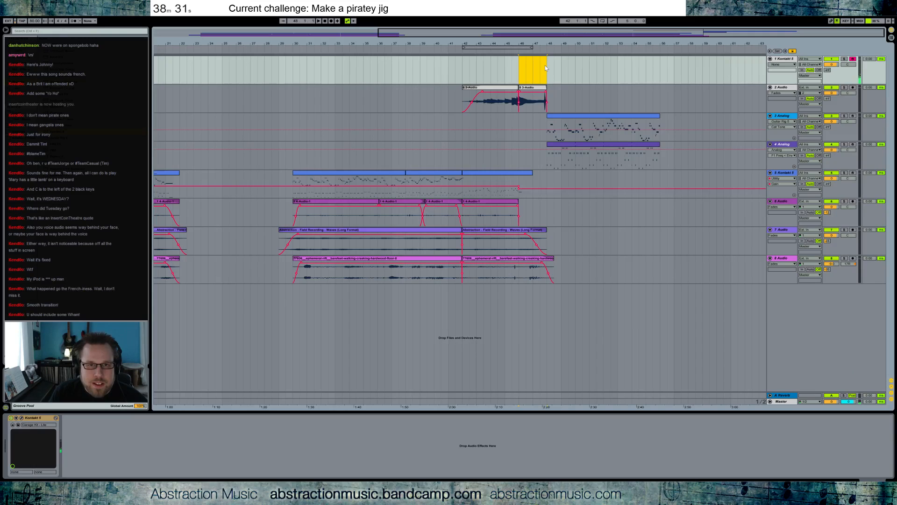
double_click(534, 62)
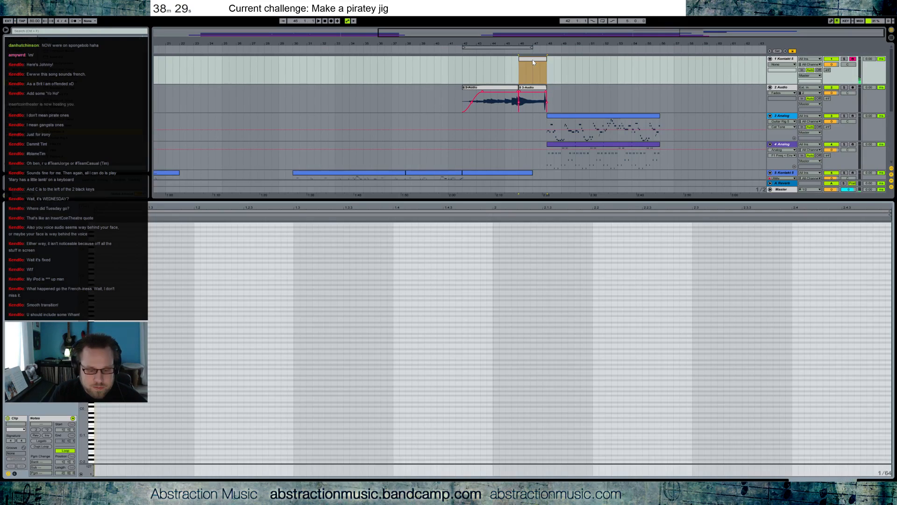
drag(150, 340, 879, 339)
drag(882, 302, 883, 280)
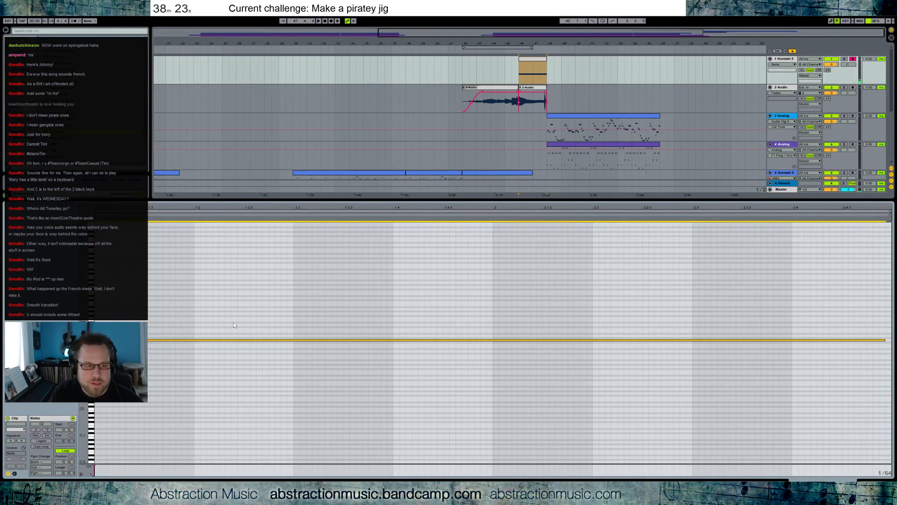
drag(84, 328, 105, 328)
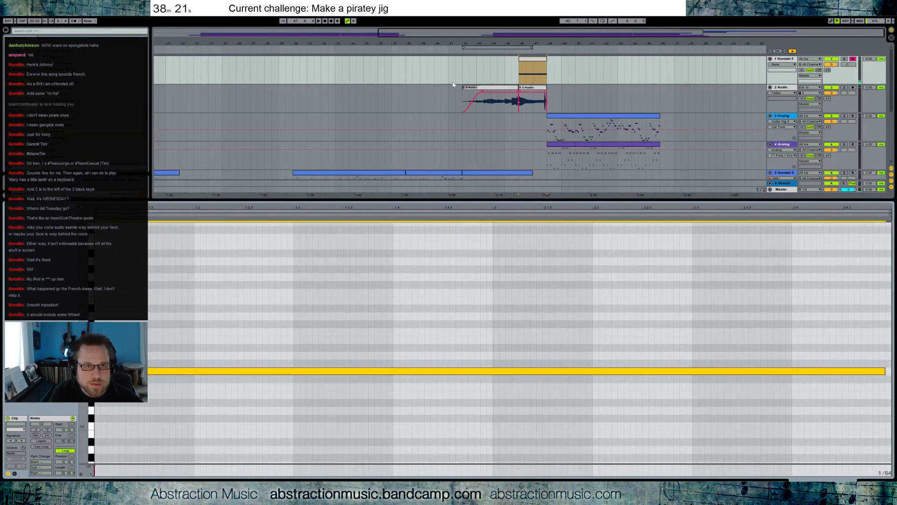
Add a MIDI clip from bar 42 to 46 on the Kontakt track and record a drum part from bar 42 to 48.
drag(463, 69, 517, 74)
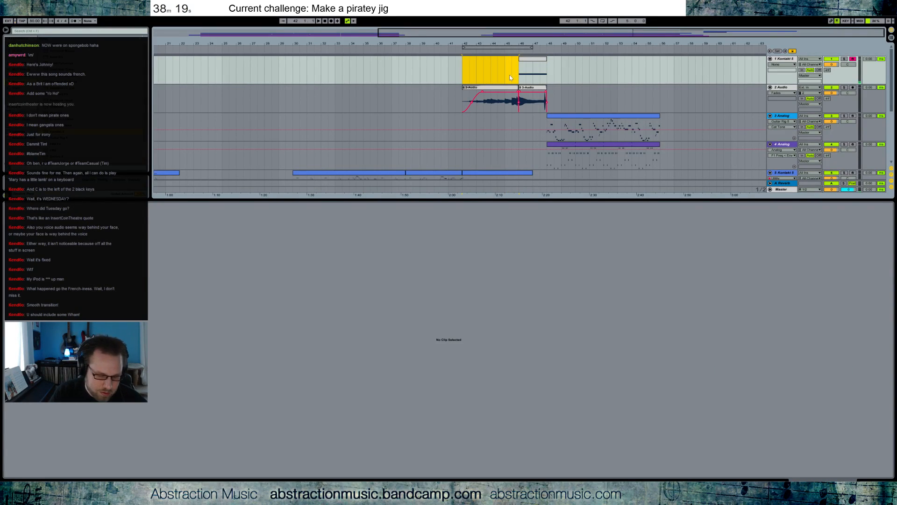
key(ctrl+shift+m)
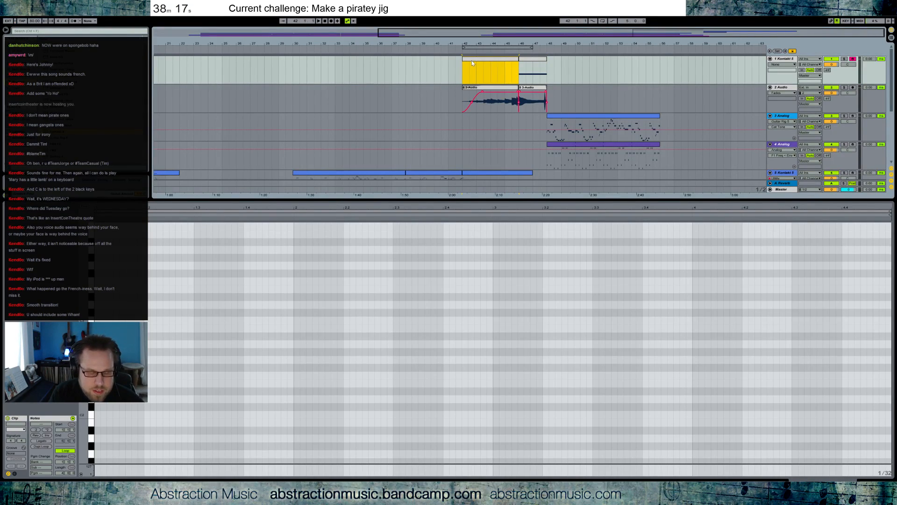
click(331, 21)
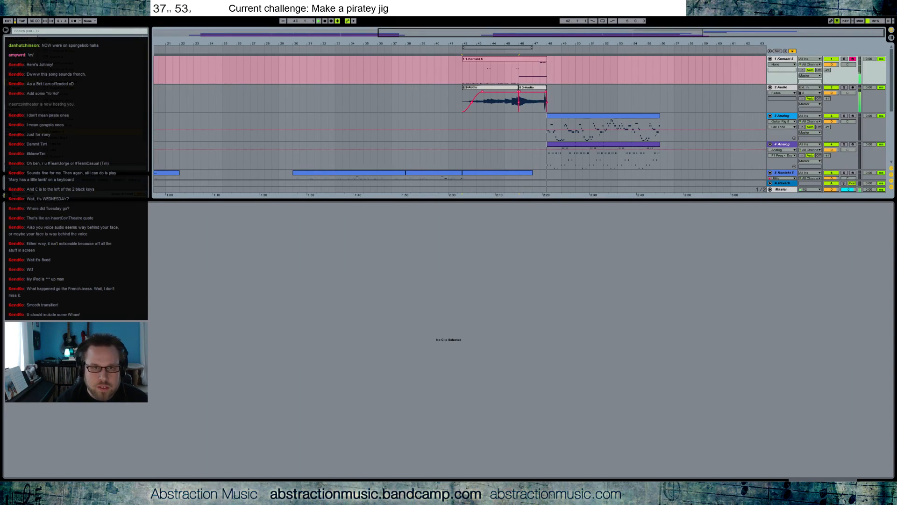
key(space)
Replace the recorded high notes at the end of the drum clip with one short F#3 note on a 1/16 triplet grid.
click(543, 69)
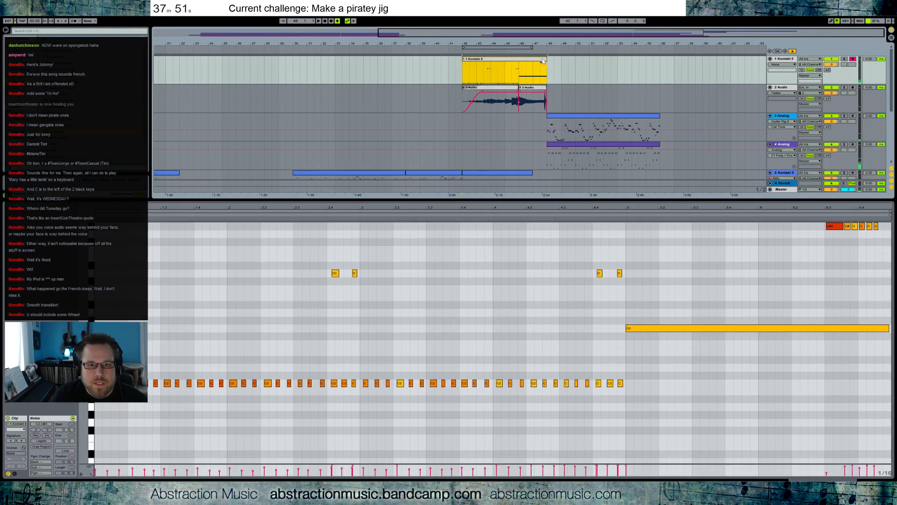
drag(801, 235, 883, 219)
key(Delete)
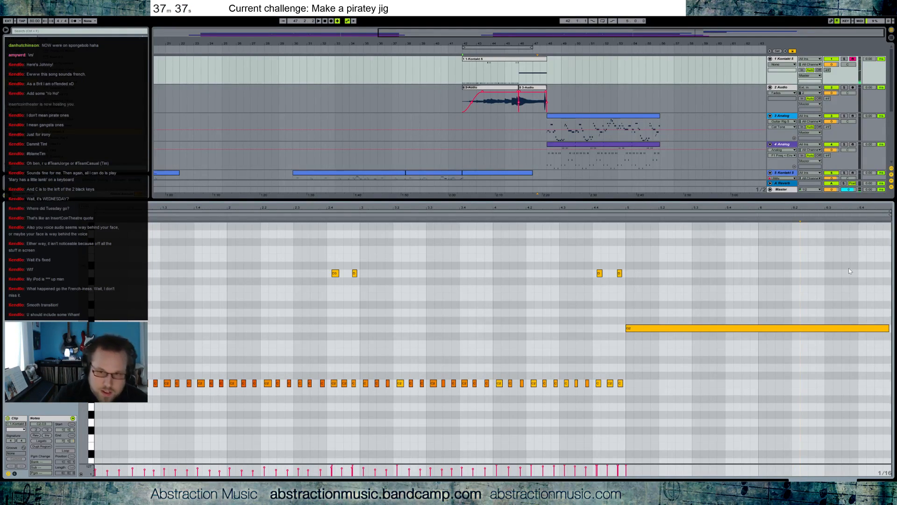
double_click(828, 243)
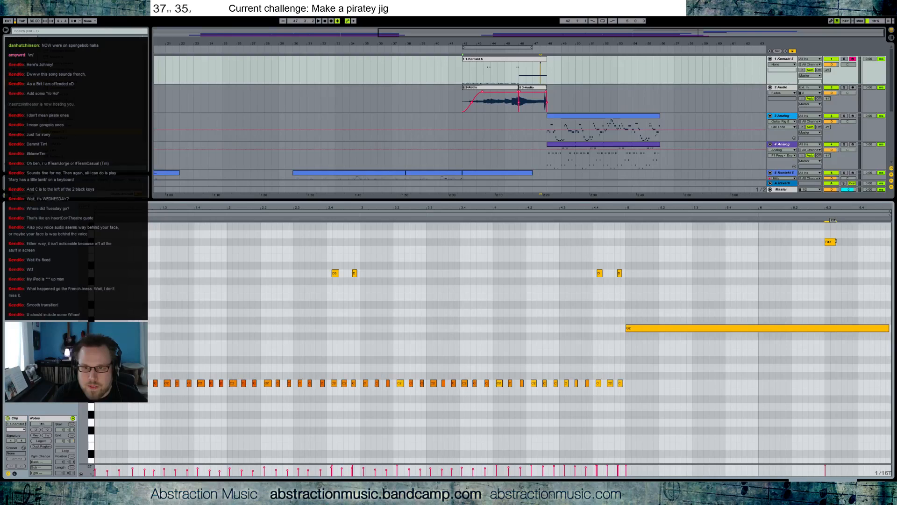
key(ctrl+d)
key(ctrl+d)
key(ctrl+d)
key(ctrl+d)
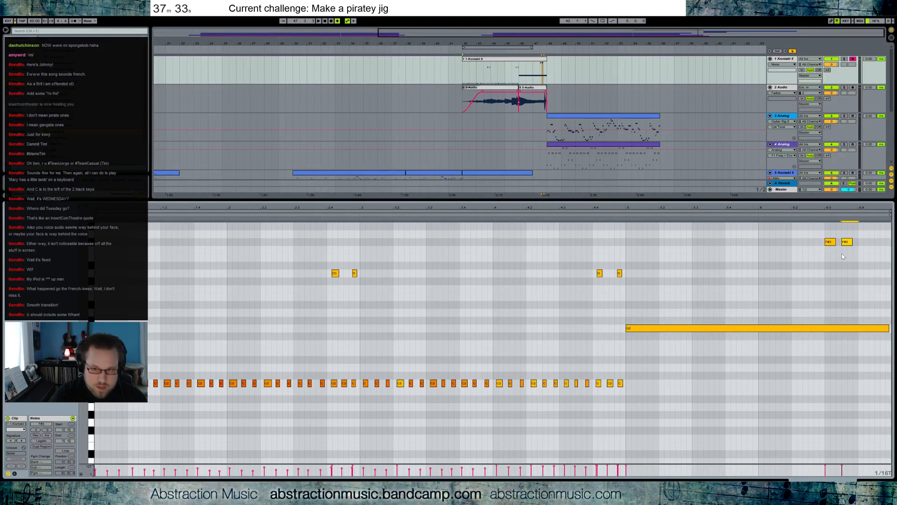
key(ctrl+z)
key(ctrl+z)
key(ctrl+z)
key(ctrl+z)
Duplicate the F#3 note into a run of six triplets at the clip's end, ramp their velocities upward, and play it.
key(ctrl+d)
key(ctrl+d)
key(ctrl+d)
key(ctrl+d)
key(ctrl+d)
drag(818, 232, 879, 255)
drag(813, 473, 878, 465)
click(810, 216)
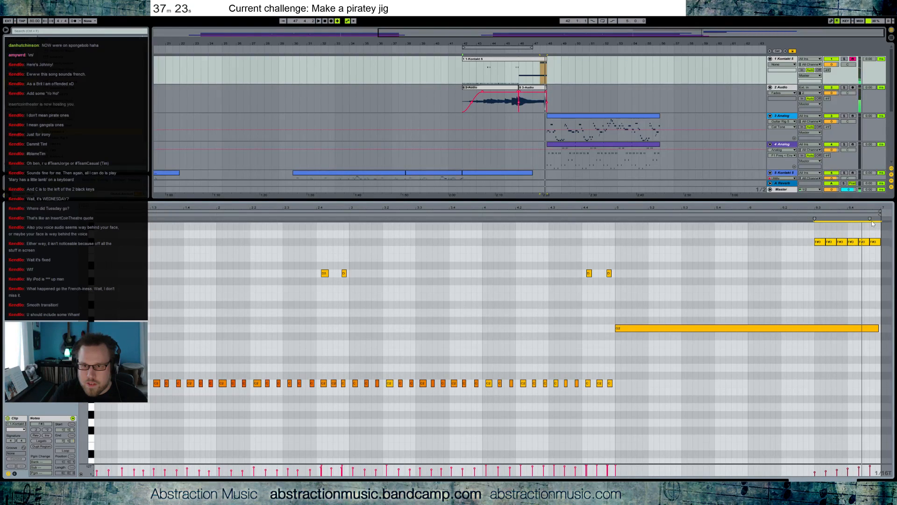
Turn the F#3 triplets into eight 1/16 notes over the last two beats with rising velocities, and play them.
key(ctrl+3)
key(ctrl+2)
key(ctrl+1)
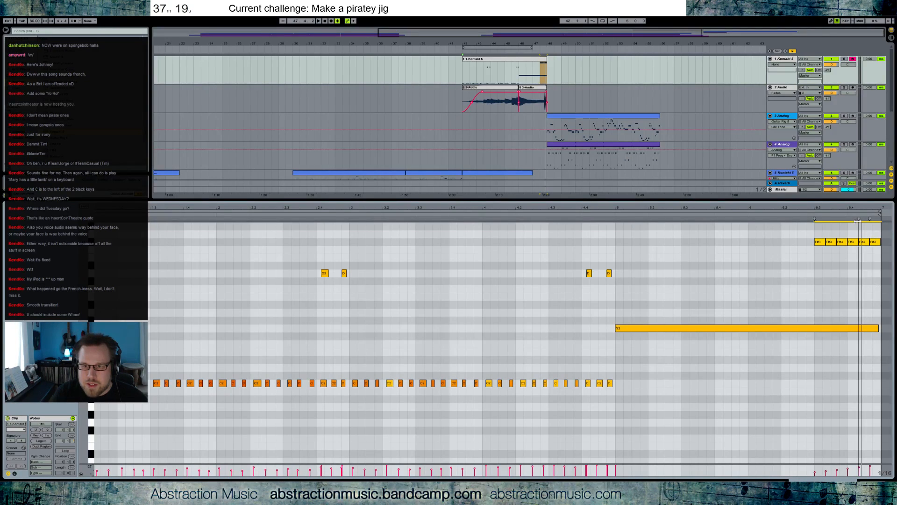
key(ctrl+3)
key(ctrl+3)
mouse_move(870, 218)
mouse_down()
mouse_move(856, 218)
mouse_move(862, 234)
mouse_up()
click(851, 255)
key(ctrl+d)
drag(806, 233, 881, 248)
drag(810, 473, 879, 462)
key(space)
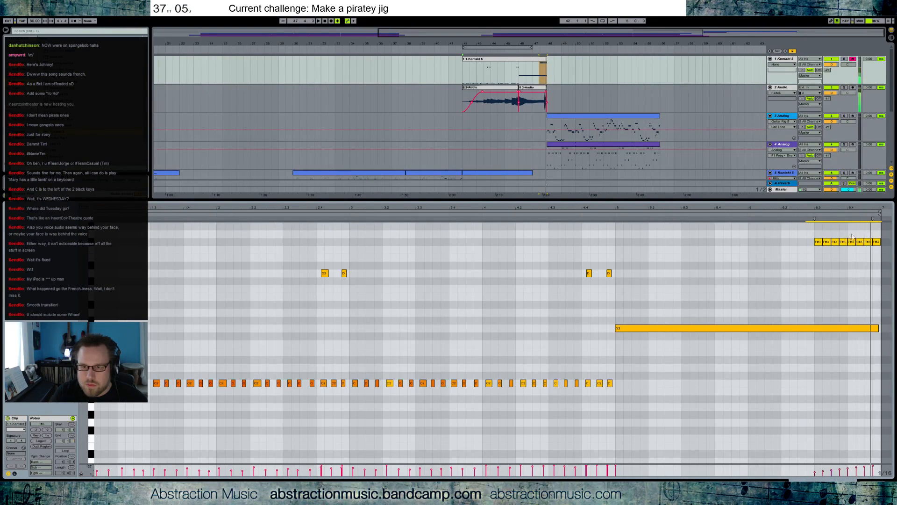
Tighten the F#3 roll to eight 1/32 notes on the clip's last beat, ramp their velocities upward, and play it.
drag(873, 218, 847, 220)
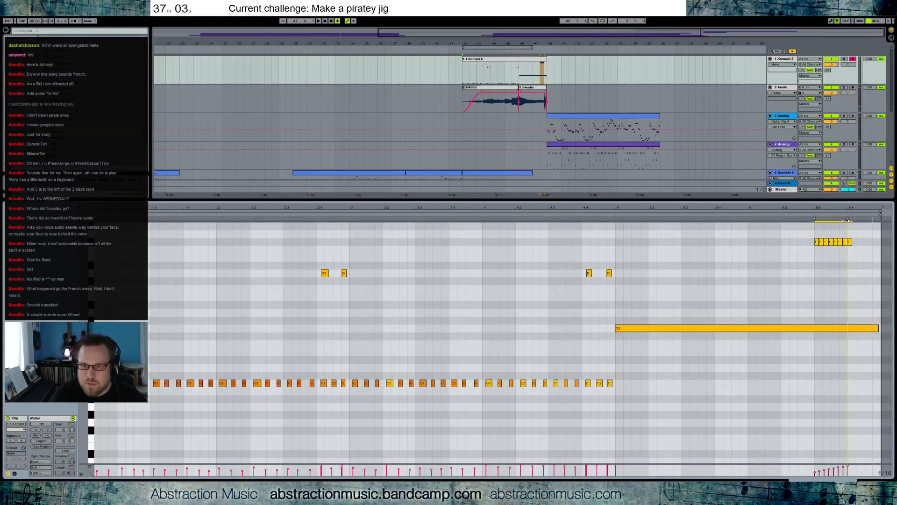
key(Right)
key(Right)
key(Right)
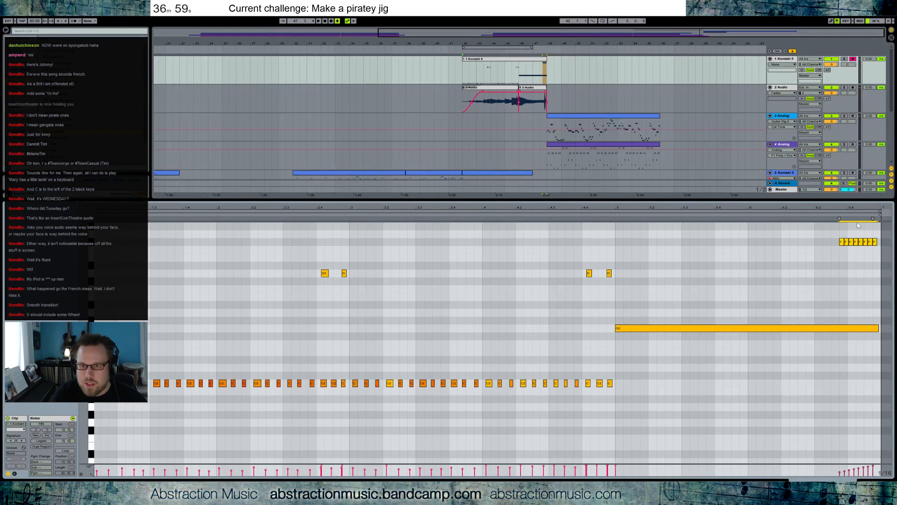
key(Delete)
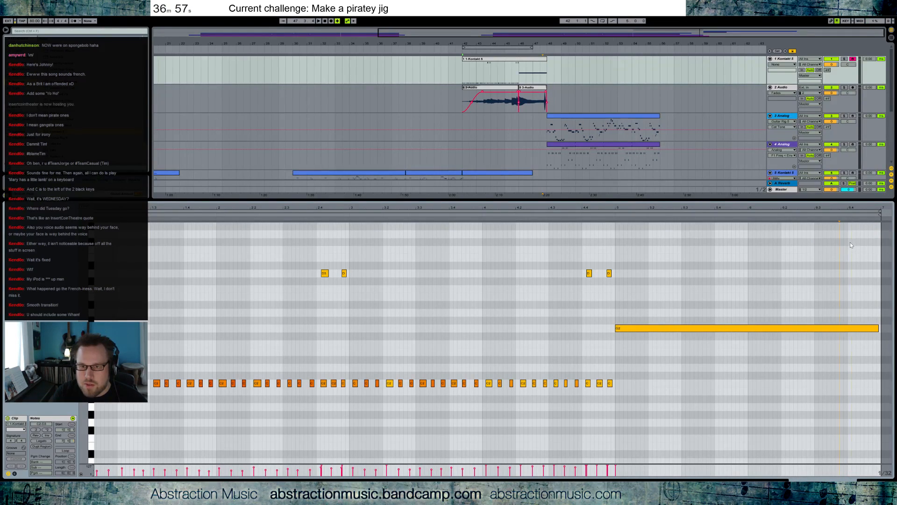
key(ctrl+z)
key(ctrl+z)
drag(847, 228, 879, 254)
mouse_move(844, 474)
mouse_down()
mouse_move(880, 467)
mouse_move(875, 459)
mouse_up()
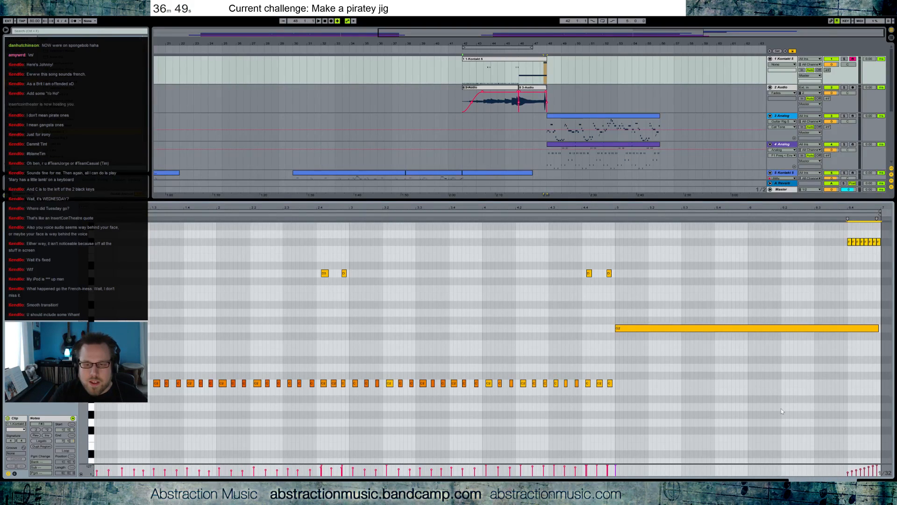
key(space)
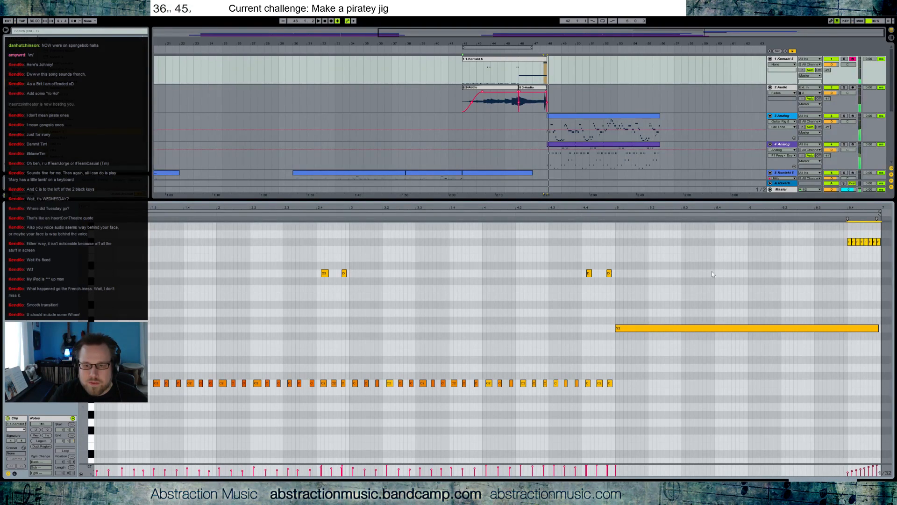
Deactivate the melody and bass clips on the two Analog tracks from bar 48.
click(549, 71)
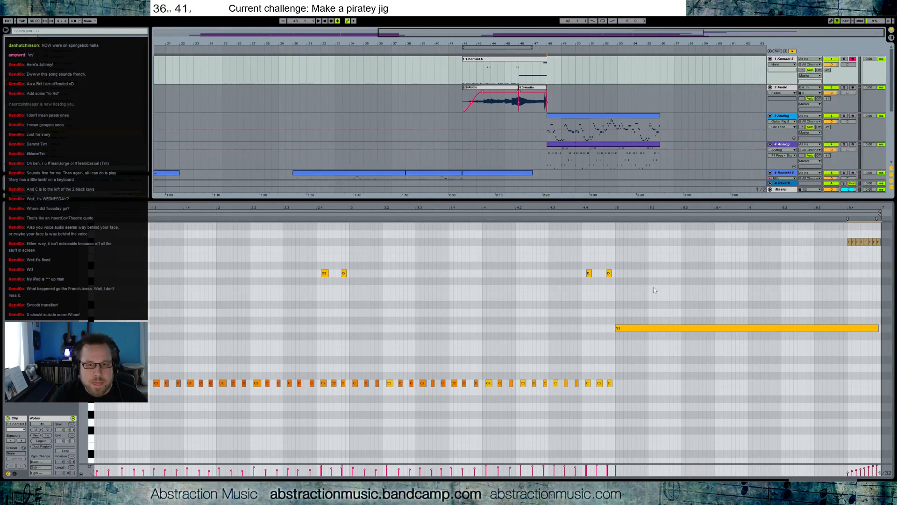
click(569, 120)
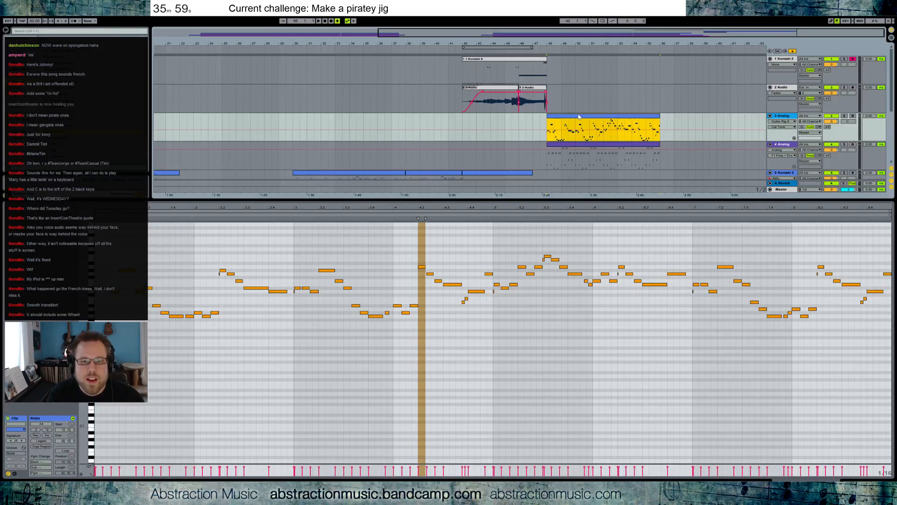
key(0)
click(573, 148)
key(0)
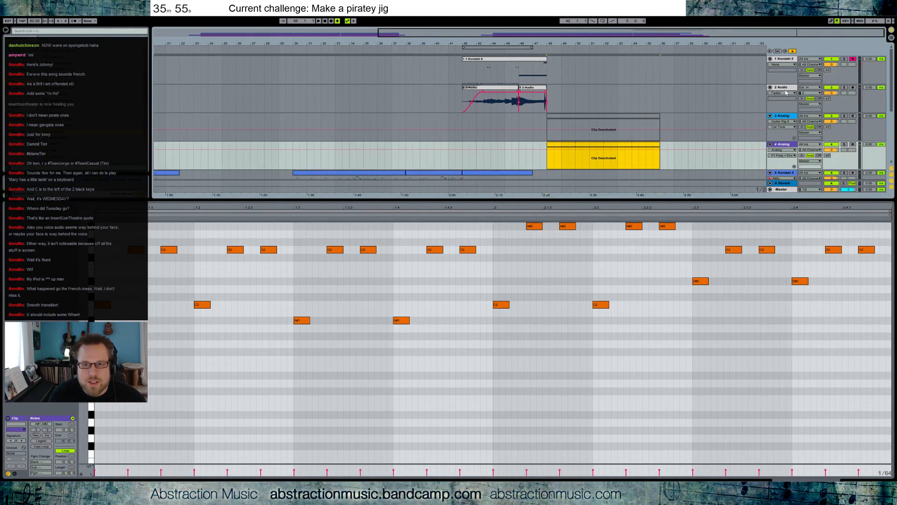
Mute the two Analog tracks that hold the deactivated melody and bass clips.
click(752, 91)
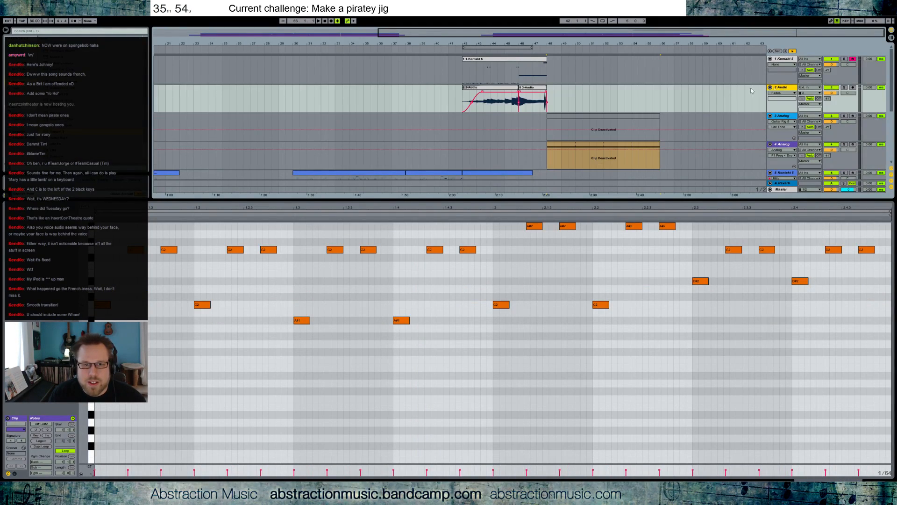
click(547, 77)
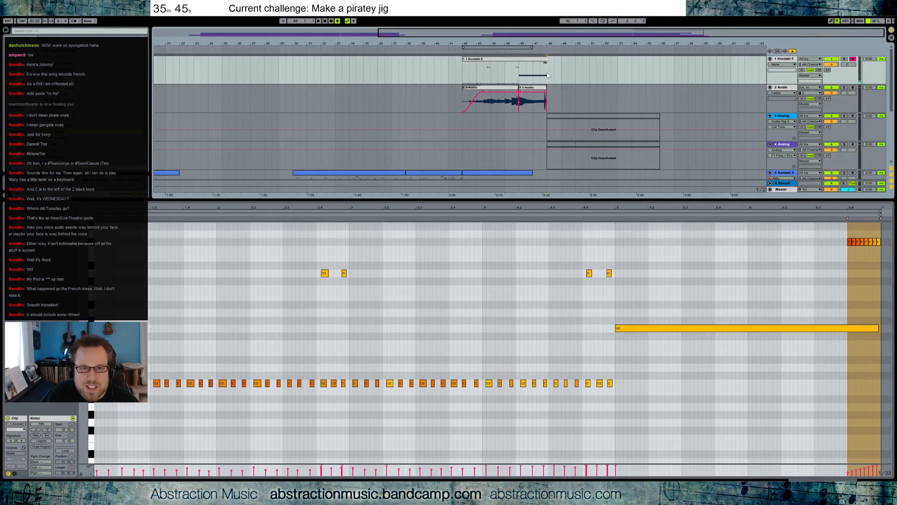
click(601, 117)
shift+click(596, 147)
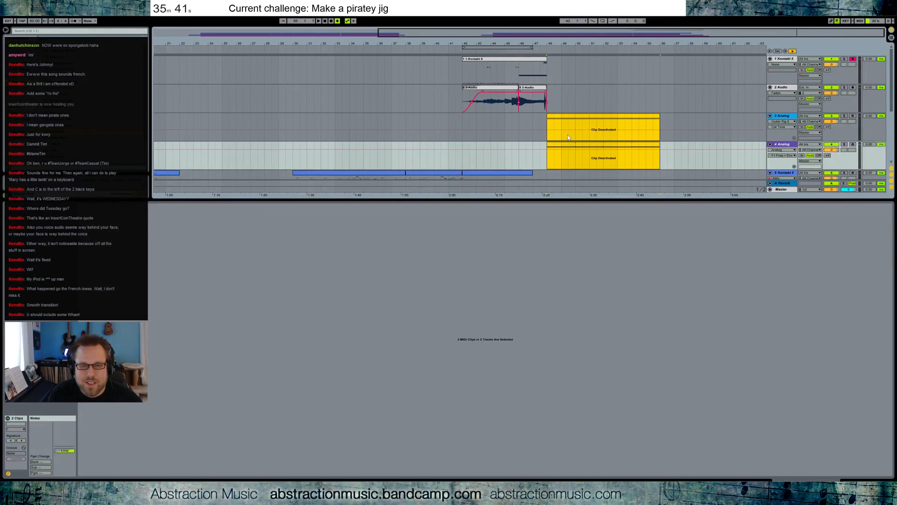
click(776, 117)
shift+click(780, 144)
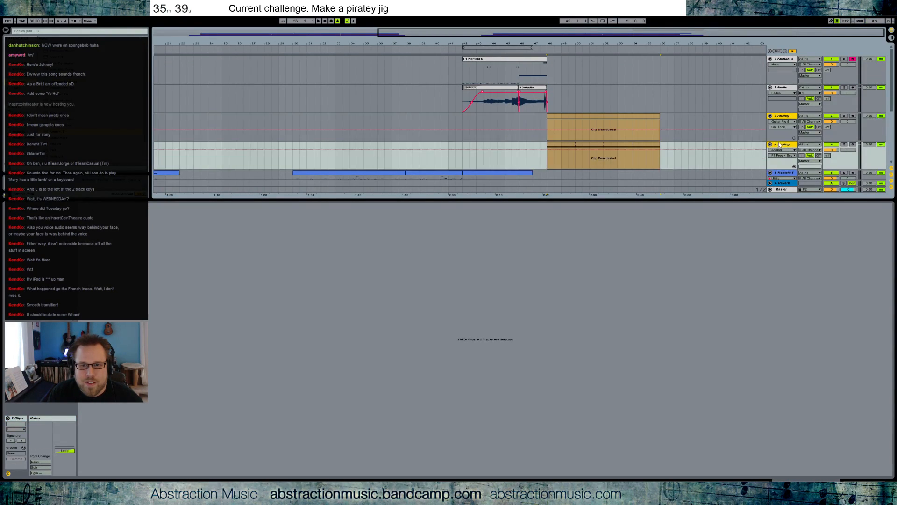
click(830, 116)
click(832, 144)
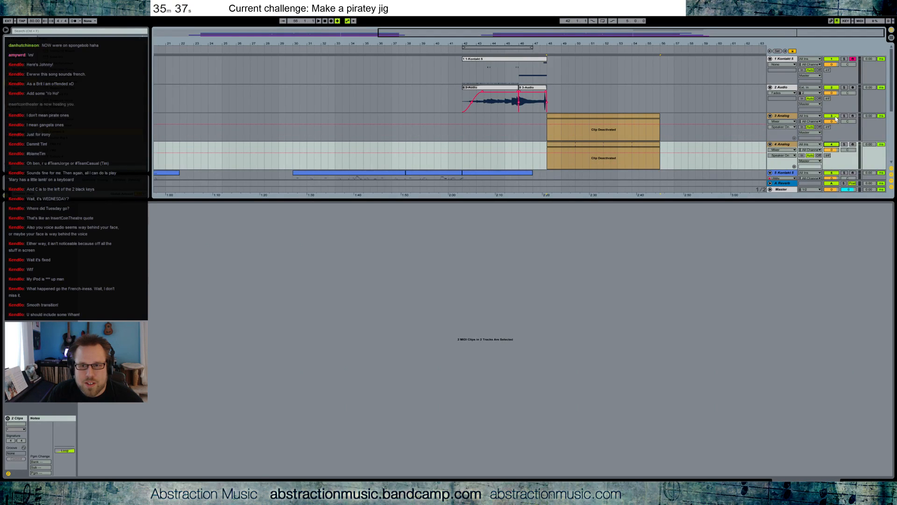
Fold the two Analog tracks and recolour both of them dark grey.
click(771, 116)
right_click(781, 115)
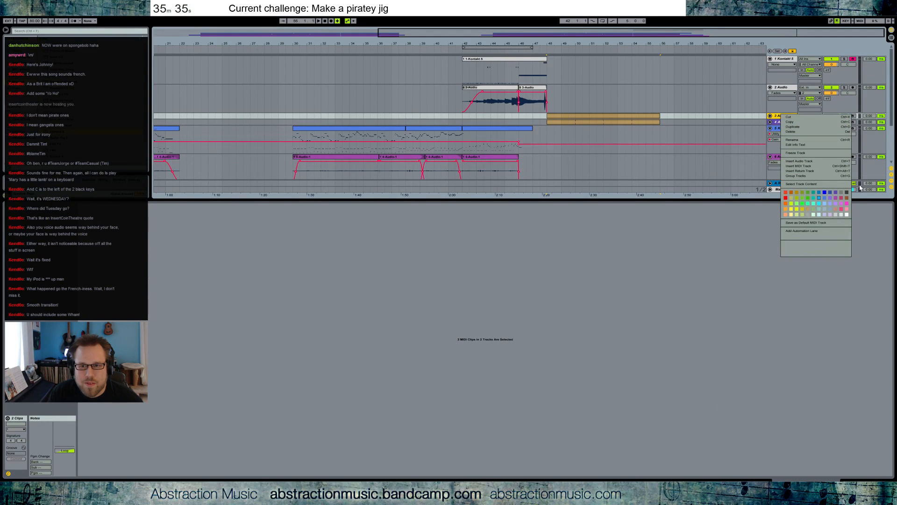
click(847, 193)
right_click(788, 122)
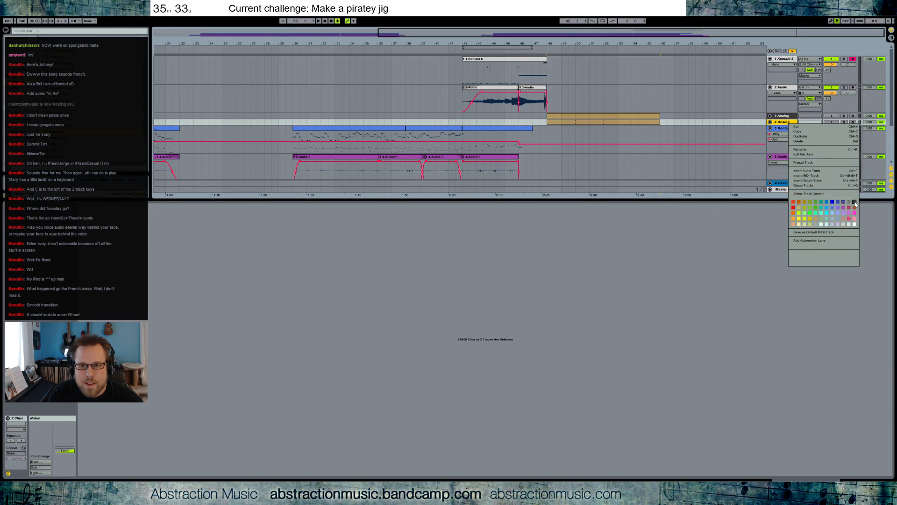
click(854, 218)
Move the two Analog tracks together below the last audio track.
shift+click(785, 116)
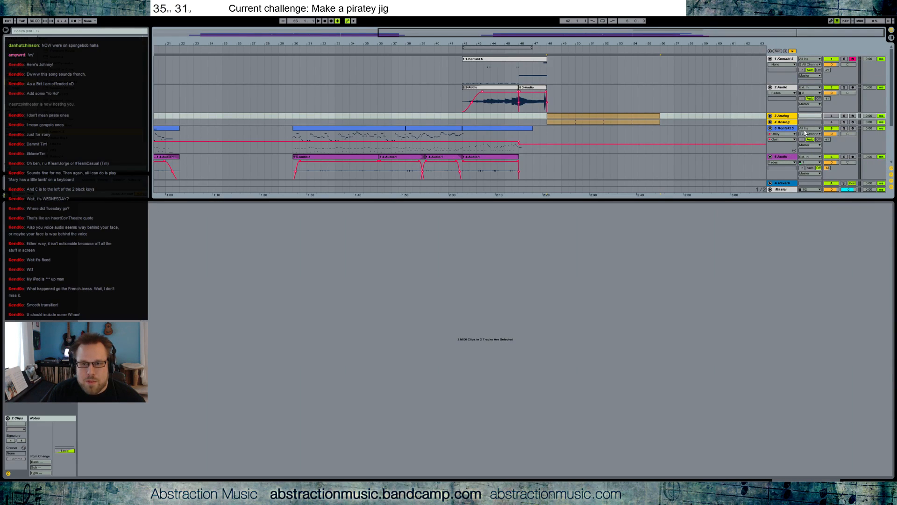
scroll(795, 127, down, 1)
key(shift+Tab)
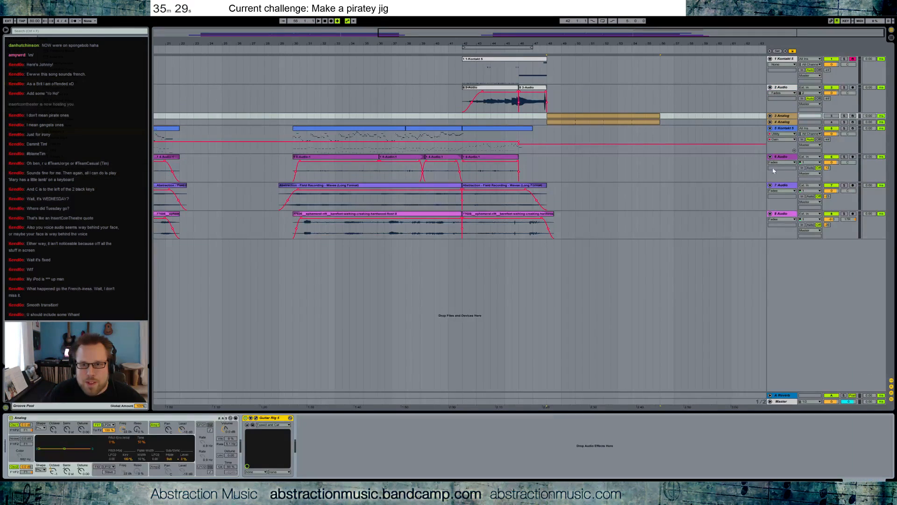
click(782, 123)
drag(779, 232, 767, 213)
Fold the lower three audio tracks and the second Kontakt 5 track.
click(770, 201)
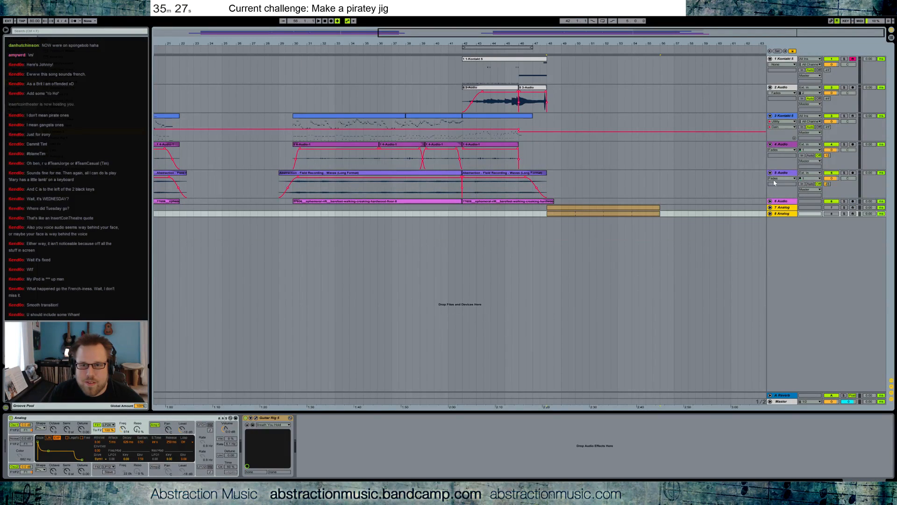
click(770, 172)
click(771, 144)
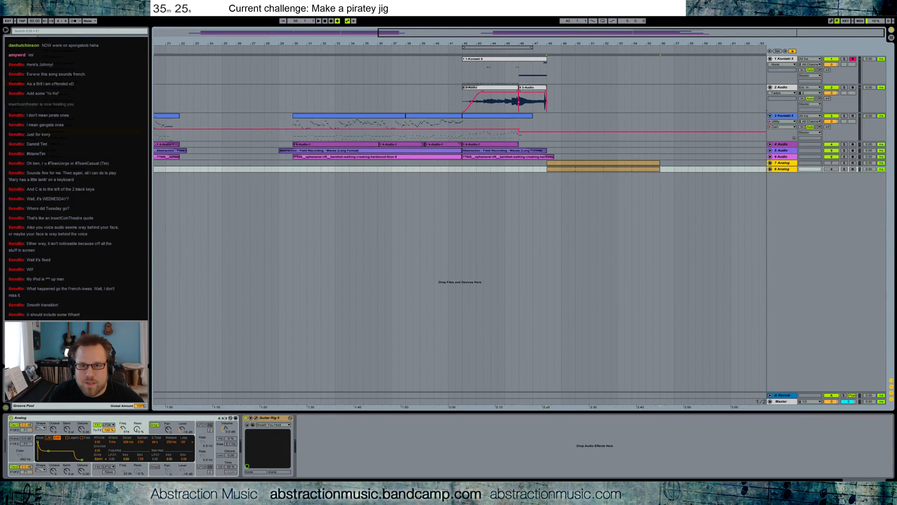
click(770, 116)
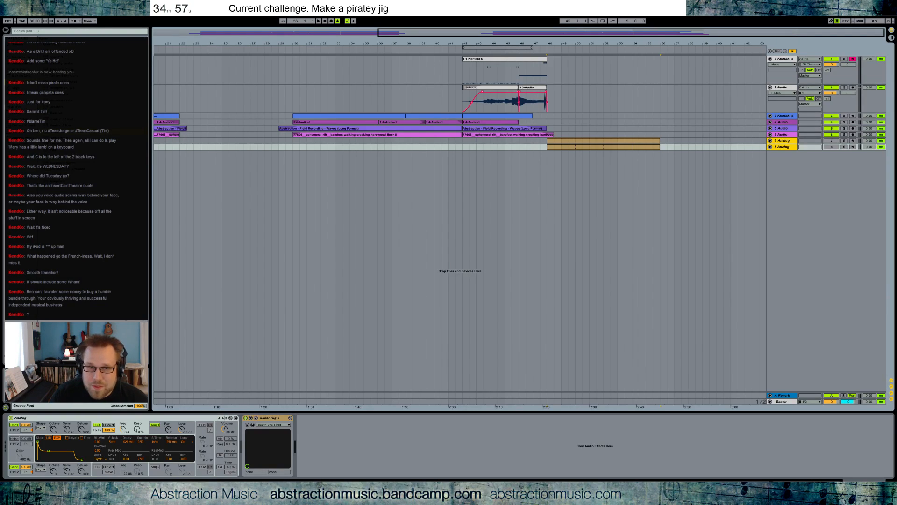
Play from bar 42 and shorten the fade-in of the 2 Audio track's first clip to almost nothing.
click(461, 68)
key(space)
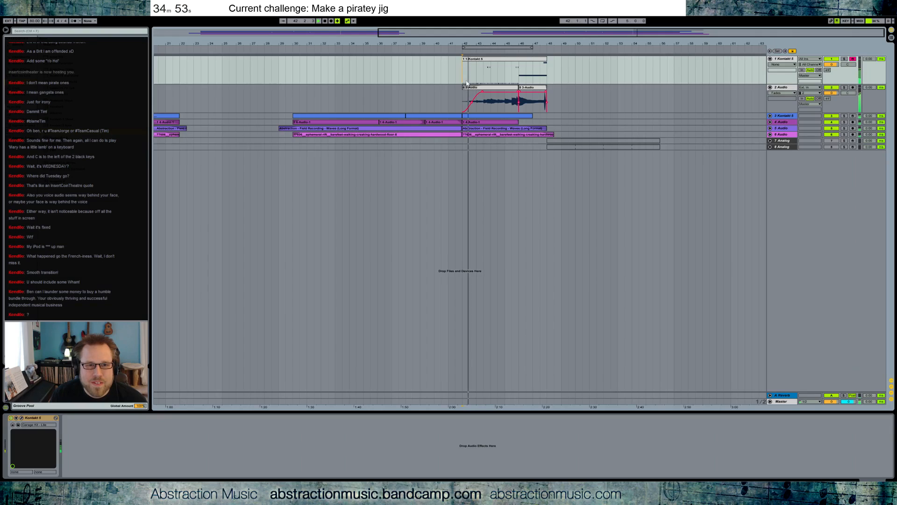
drag(482, 92, 465, 95)
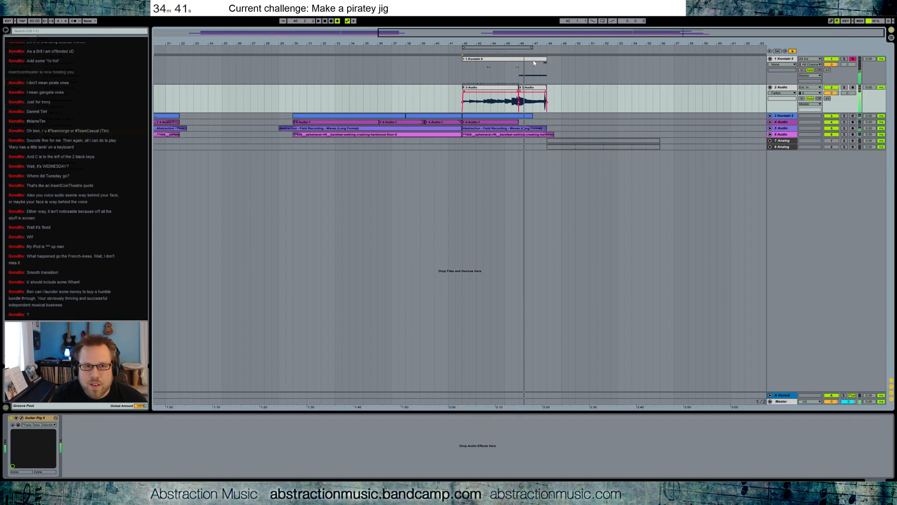
Lower the long sustained note at the end of the Kontakt 5 drum clip to E2 and play it.
double_click(535, 62)
key(Up)
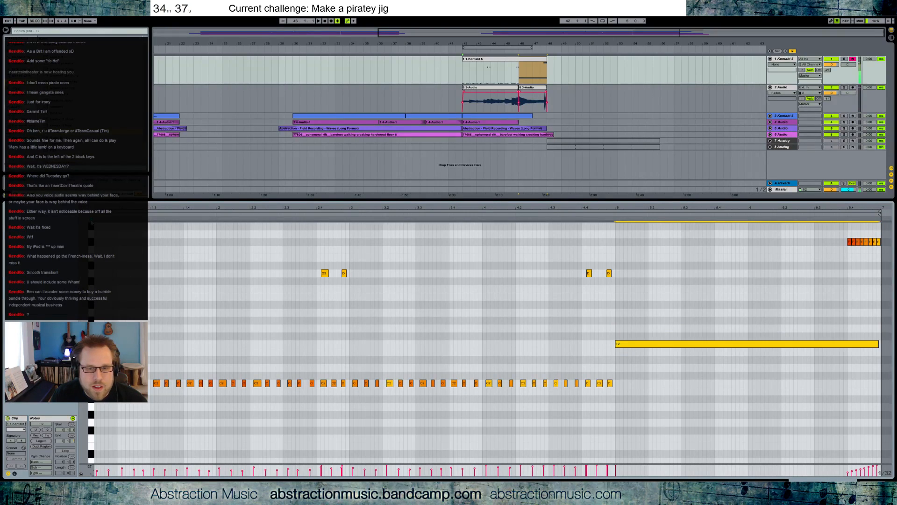
key(Down)
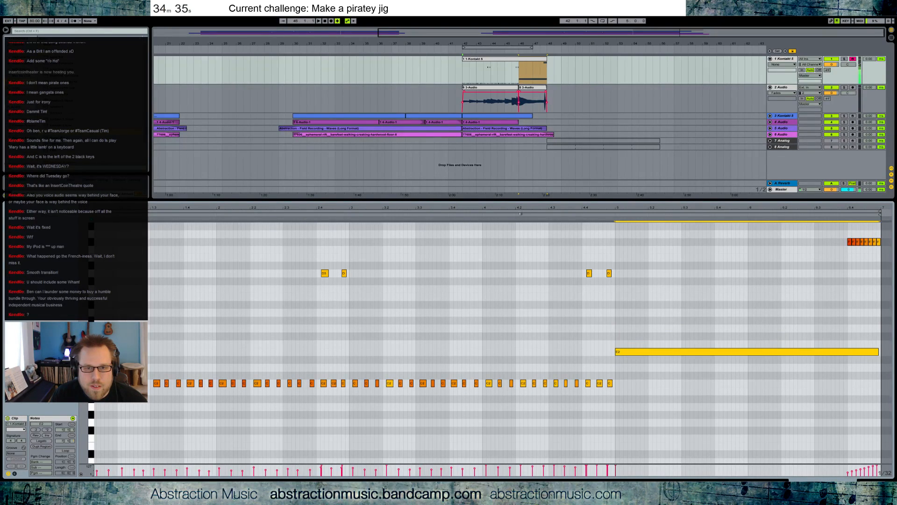
click(577, 213)
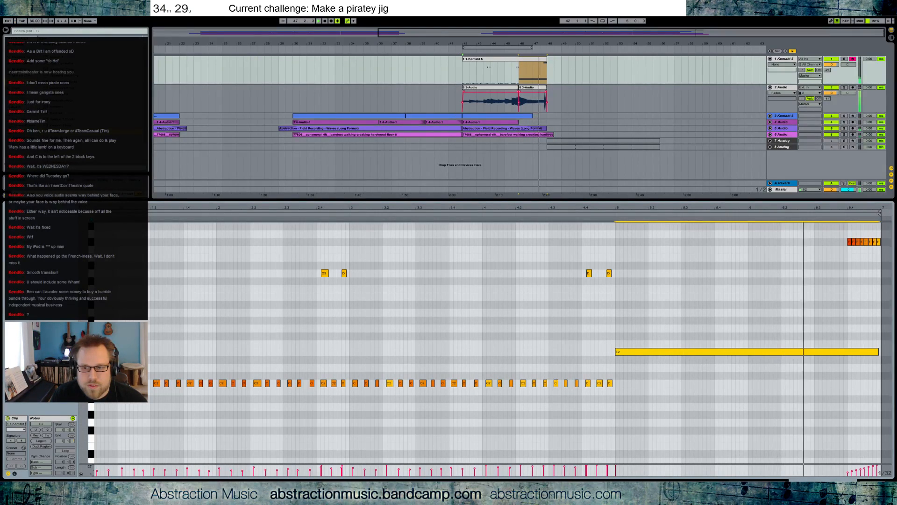
key(space)
Try tapping a new song tempo from bar 48 and undo the tempo change.
key(shift+Tab)
click(548, 88)
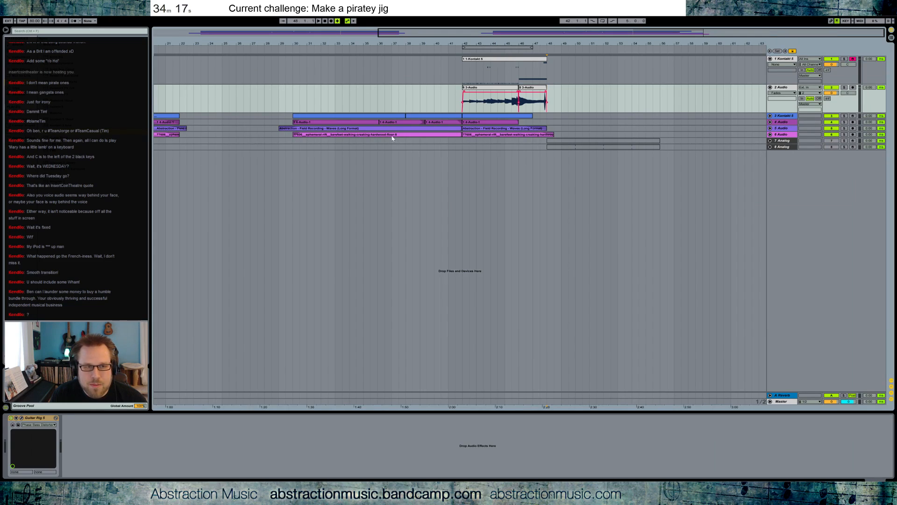
click(22, 21)
click(22, 21)
click(22, 20)
click(22, 20)
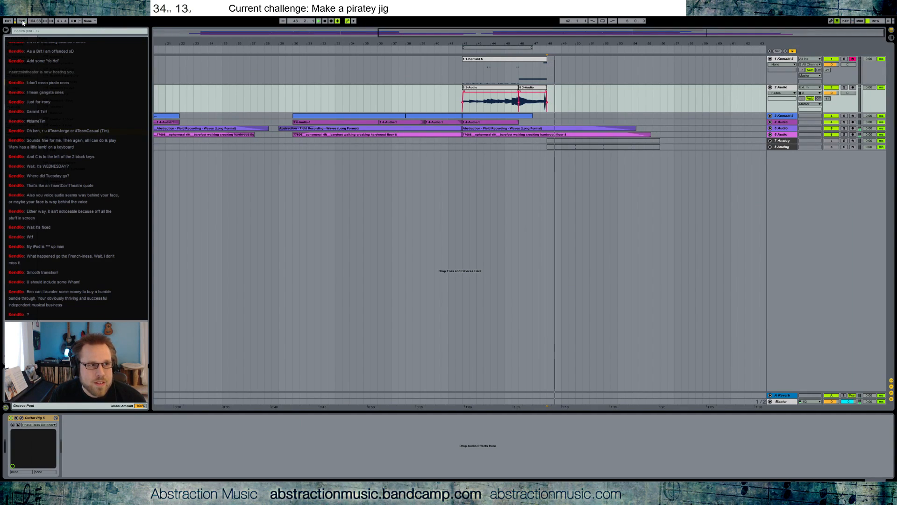
key(ctrl+z)
key(space)
key(space)
key(space)
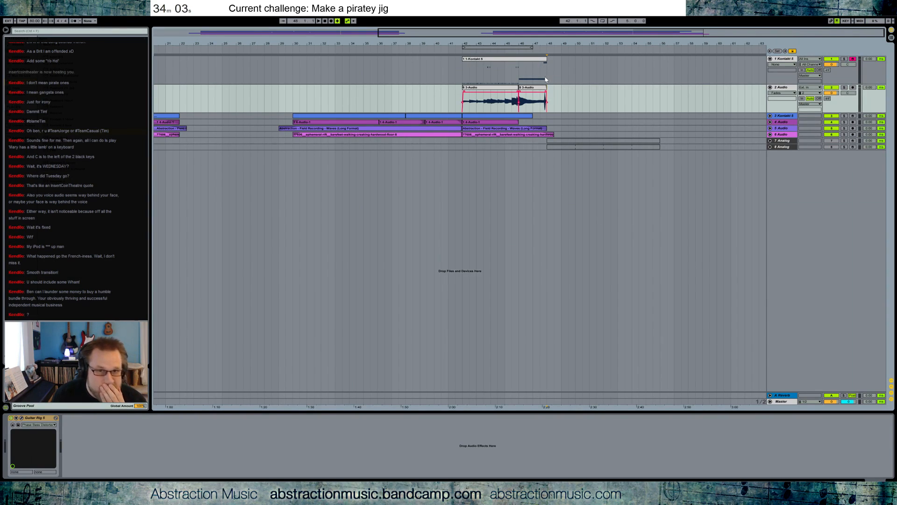
drag(547, 76, 579, 77)
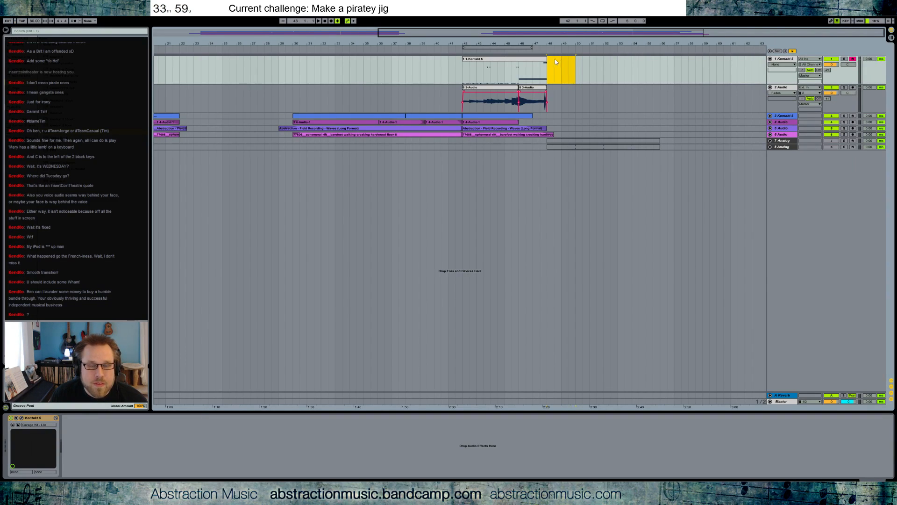
drag(550, 68, 579, 70)
click(576, 71)
click(548, 71)
drag(548, 71, 564, 73)
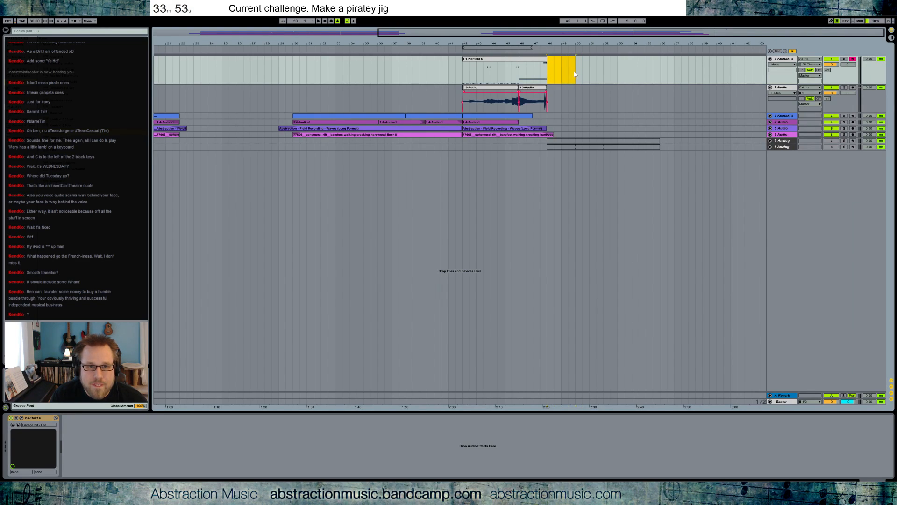
key(ctrl+m)
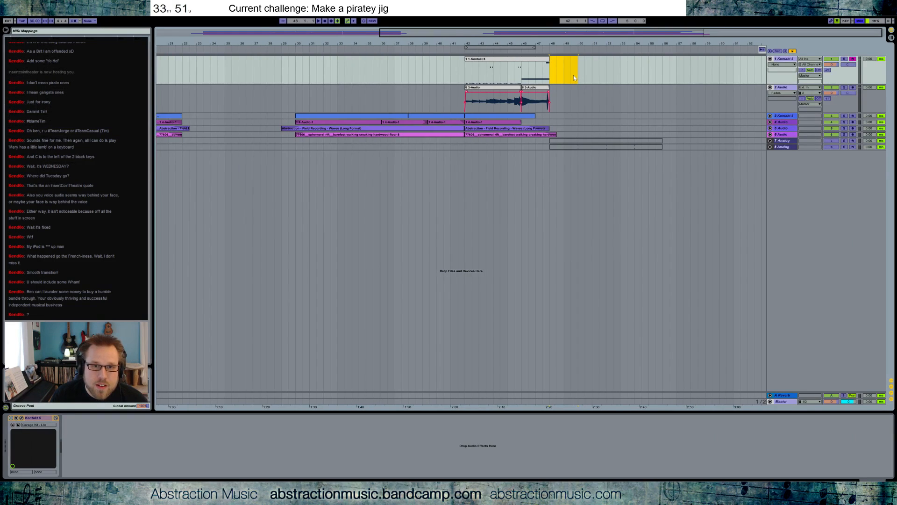
key(ctrl+m)
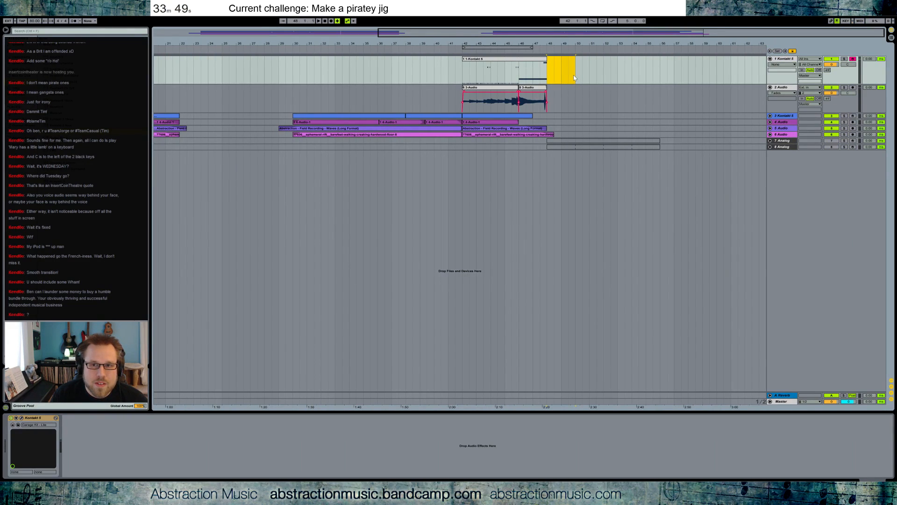
right_click(574, 76)
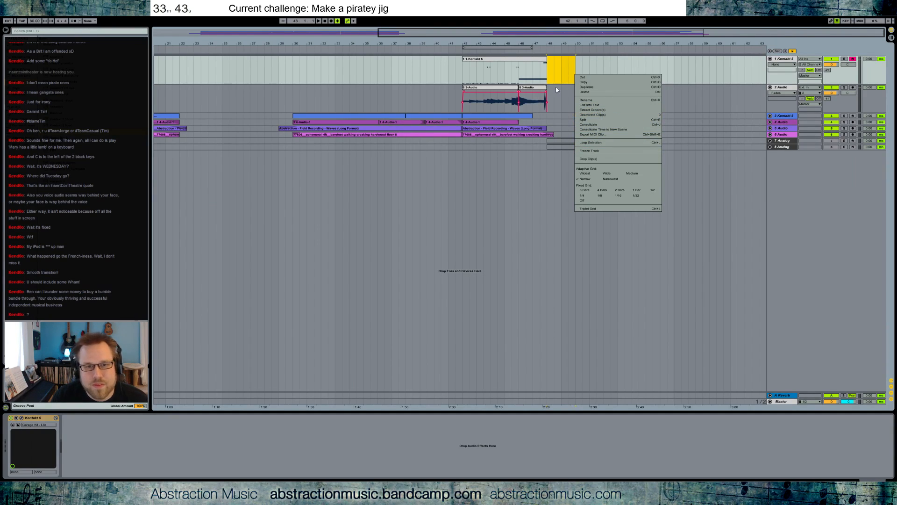
key(Escape)
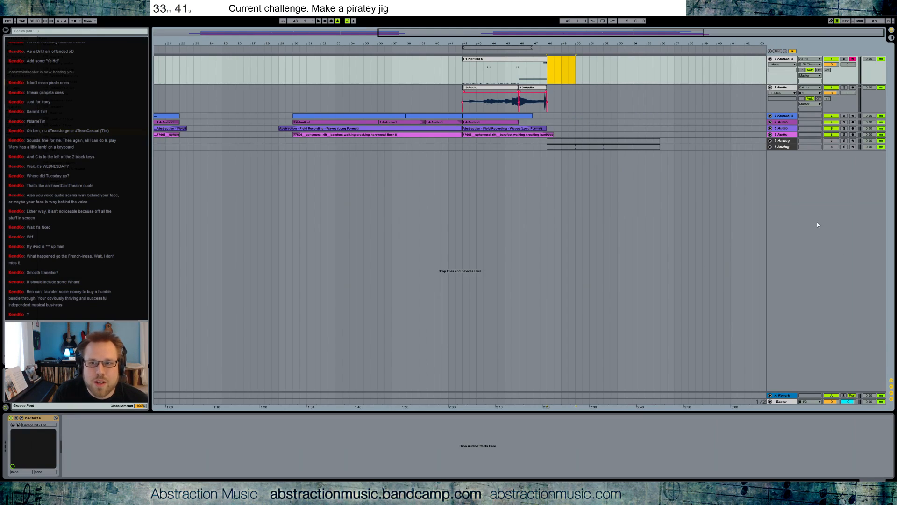
Hide the track delay controls and place a copy of the Kontakt 5 drum clip's first two bars at bar 48.
click(892, 400)
click(681, 146)
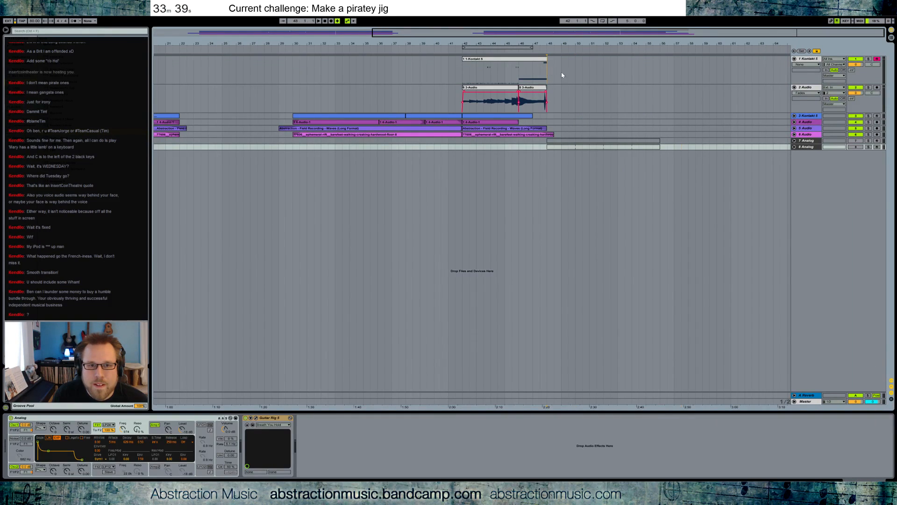
drag(560, 75, 574, 76)
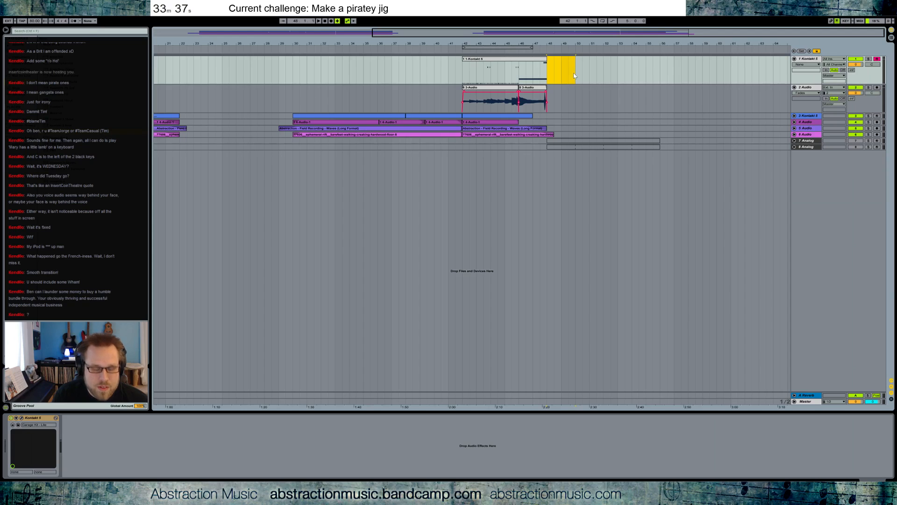
click(549, 71)
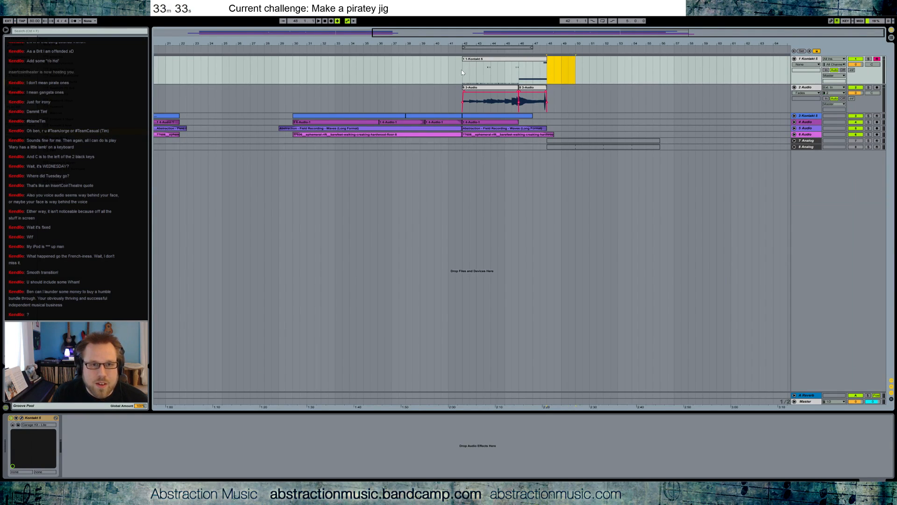
click(550, 70)
mouse_move(561, 60)
mouse_down()
mouse_move(604, 63)
mouse_move(576, 61)
mouse_up()
double_click(568, 60)
click(569, 60)
key(ctrl+j)
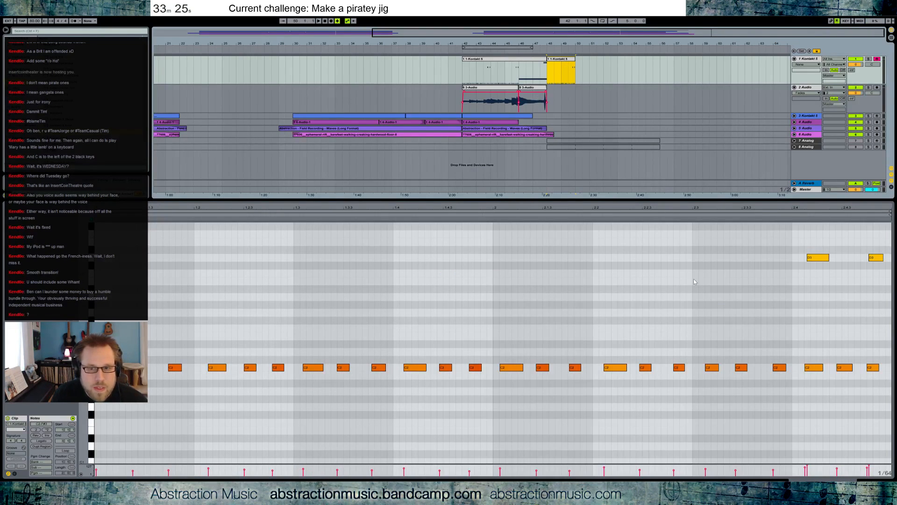
Delete all notes from the two-bar Kontakt 5 clip at bar 48.
click(884, 244)
key(ctrl+a)
key(Delete)
key(Right)
key(Right)
key(Right)
key(Right)
key(Right)
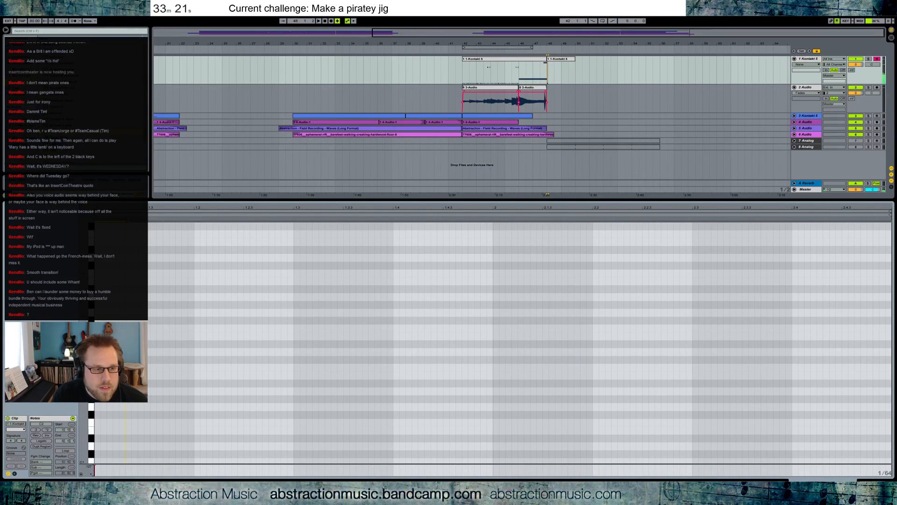
Add two consecutive 1/8 C3 notes on the first beat of the clip at bar 48.
key(Up)
key(Up)
key(Up)
key(Up)
key(Up)
key(Up)
key(Right)
key(Right)
key(Right)
key(Right)
key(Right)
key(Right)
key(Right)
key(Right)
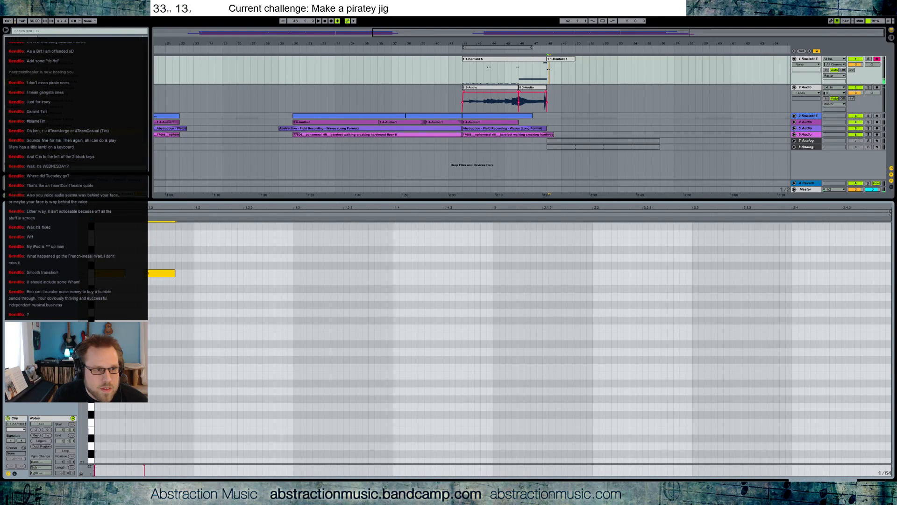
drag(125, 273, 195, 273)
Add a 1/8 D3 note on beat two, followed by a 1/8 C3 note.
click(196, 243)
key(Right)
key(Right)
key(Right)
key(Right)
key(Right)
key(Right)
key(Right)
key(Right)
drag(239, 242, 239, 265)
key(Up)
click(248, 273)
drag(289, 274, 294, 274)
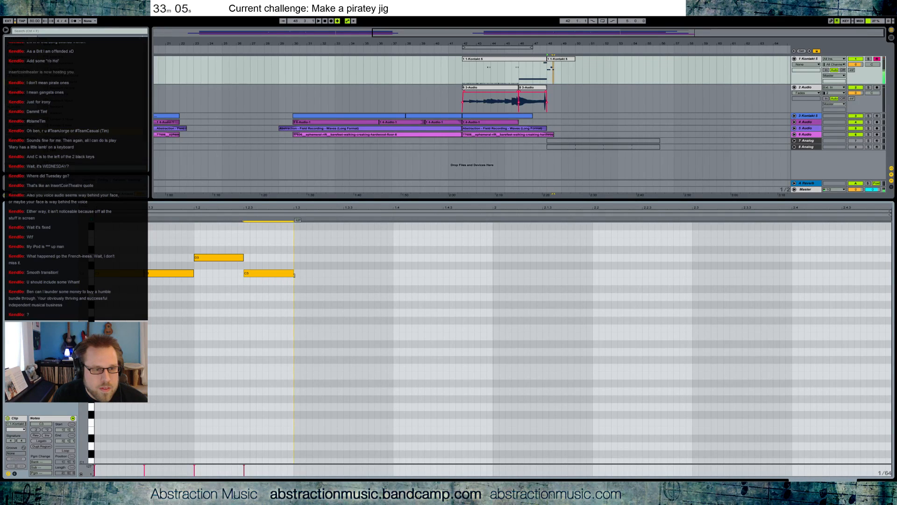
Compress the four-note pattern into 1/16 notes on the first beat and play it.
key(space)
key(space)
drag(294, 235, 136, 304)
drag(243, 221, 172, 228)
key(space)
key(space)
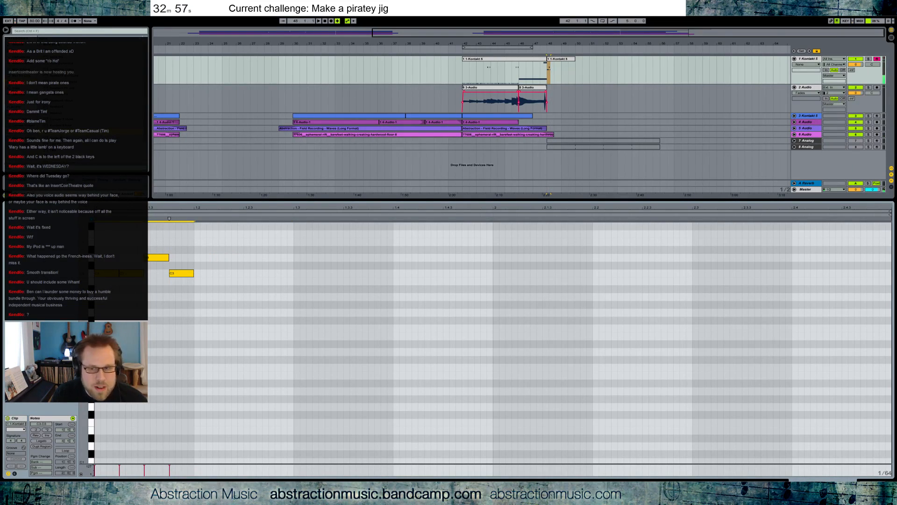
Duplicate the four-note pattern three times across the first bar and delete the last three notes.
key(ctrl+d)
key(ctrl+d)
key(ctrl+d)
drag(472, 287, 431, 249)
key(Delete)
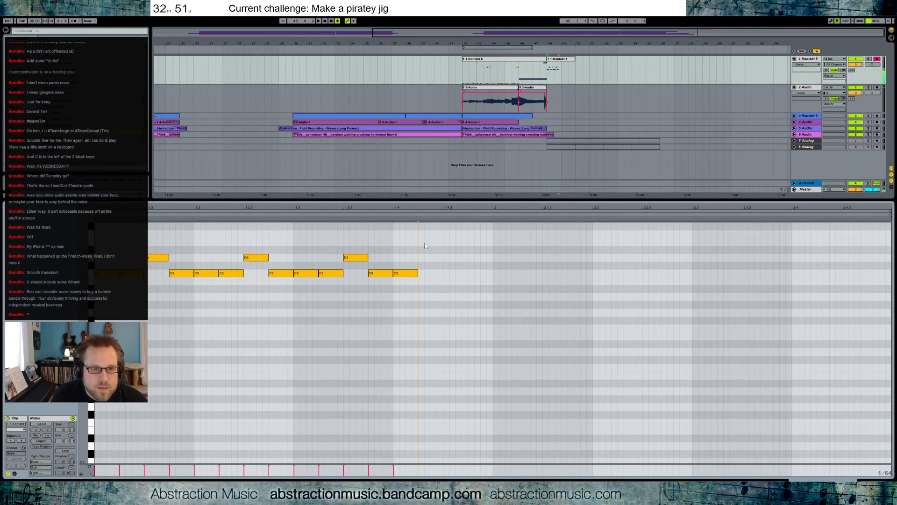
Add a closing fill of six 1/32 notes before bar two of the clip: two F3, two E3 and two D3.
double_click(420, 234)
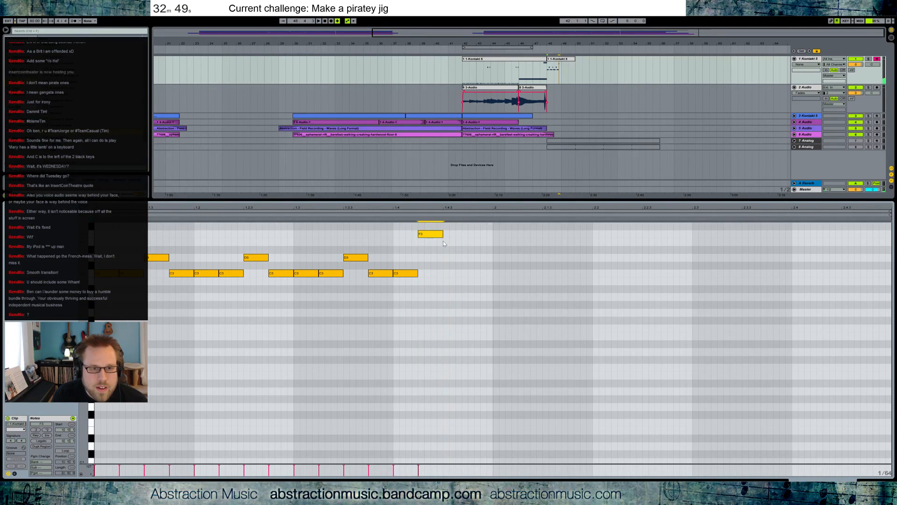
double_click(445, 243)
key(Right)
key(Right)
key(Right)
key(Right)
double_click(446, 235)
drag(449, 234, 483, 253)
drag(469, 219, 443, 220)
double_click(462, 242)
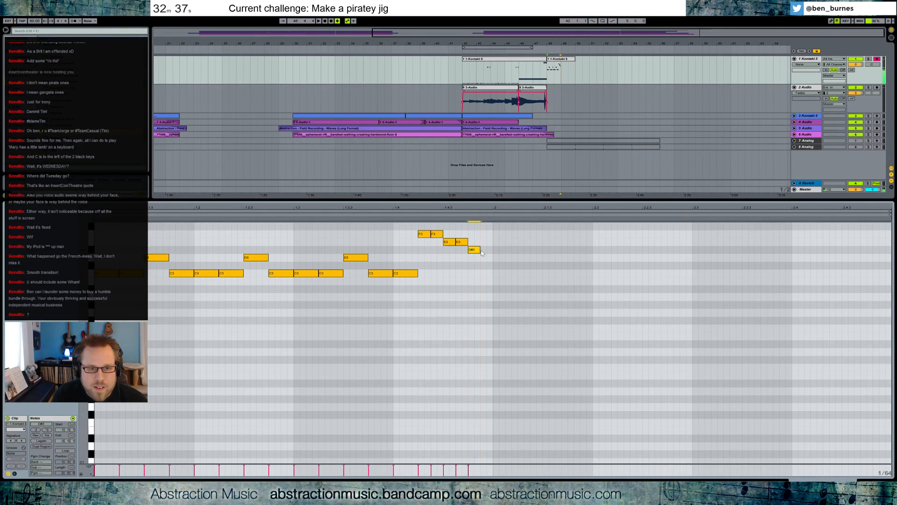
double_click(474, 258)
double_click(485, 257)
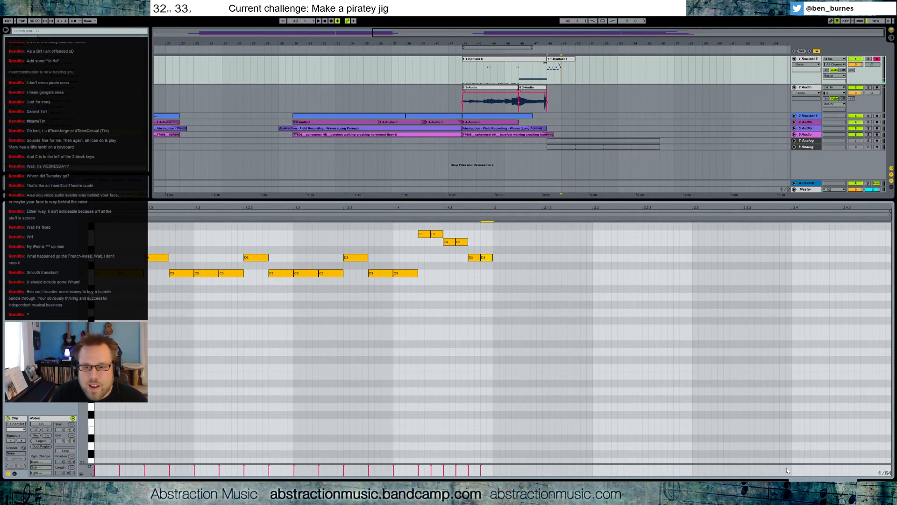
Show the master track's song tempo automation, raise the tempo from bar 48 and play the section.
key(shift+Tab)
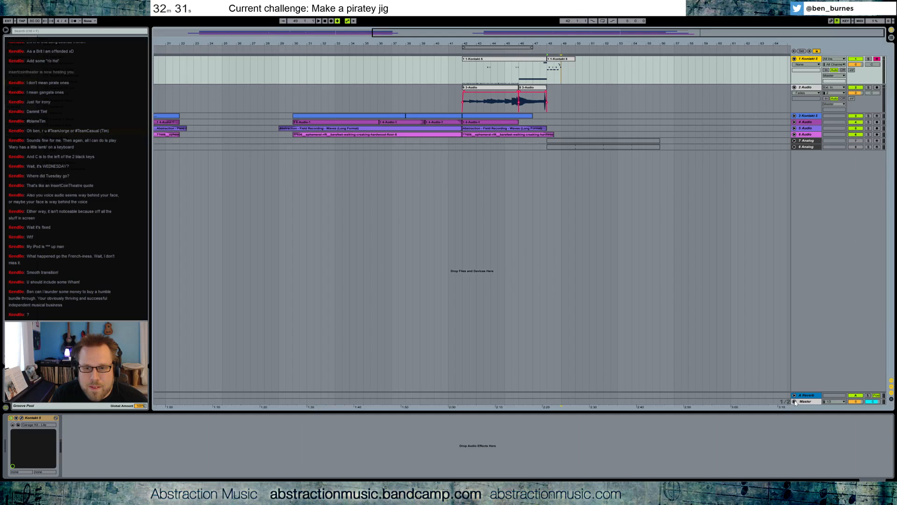
click(794, 401)
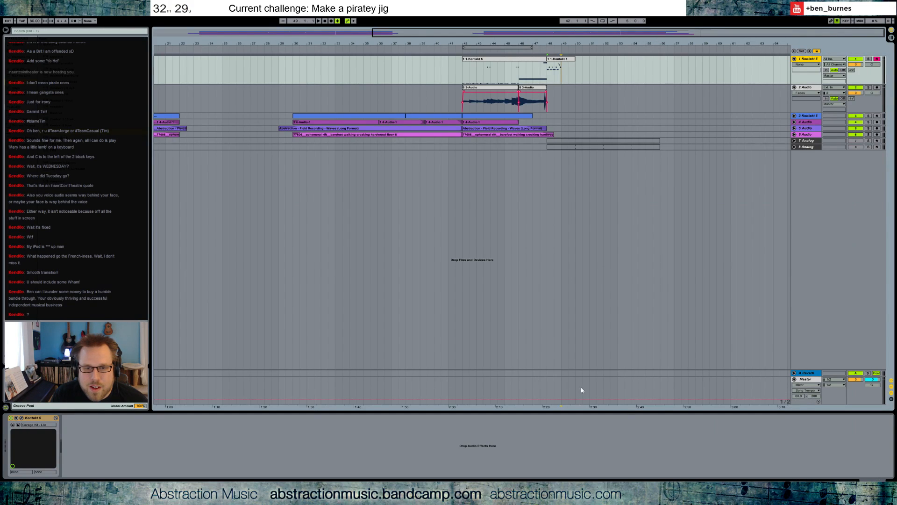
drag(548, 388, 576, 398)
click(544, 49)
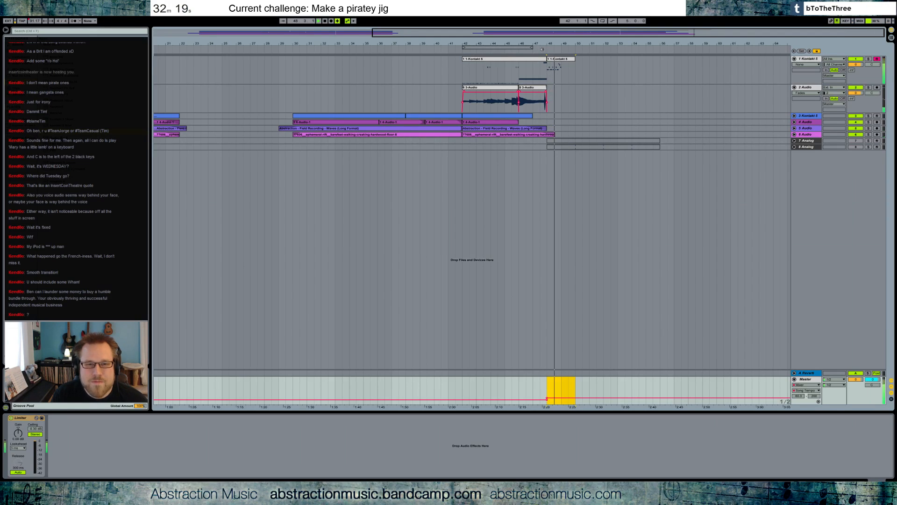
key(space)
Reopen the drum clip at bar 48 and raise the fill's three note pairs to G3, F3 and E3.
double_click(556, 59)
scroll(434, 263, up, 3)
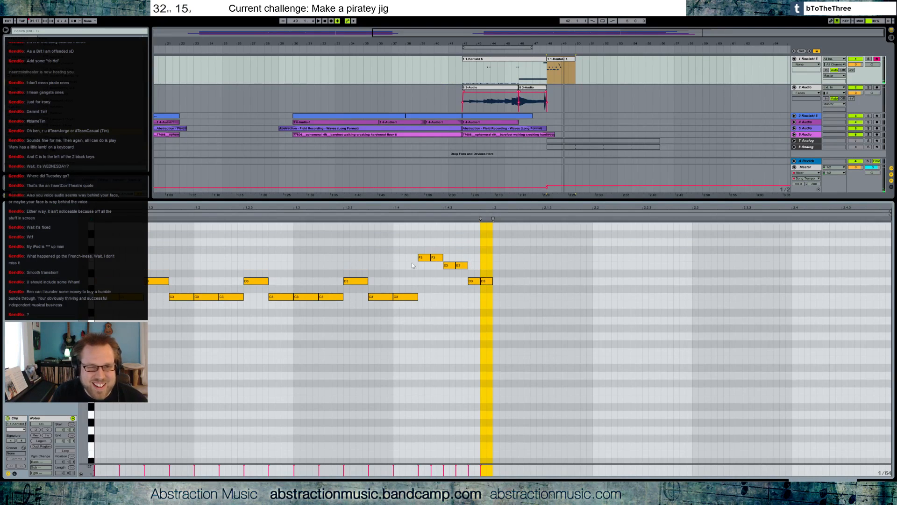
drag(90, 273, 92, 243)
click(410, 247)
drag(406, 243, 459, 270)
key(Up)
key(Up)
key(Up)
key(Down)
key(Down)
drag(445, 240, 494, 290)
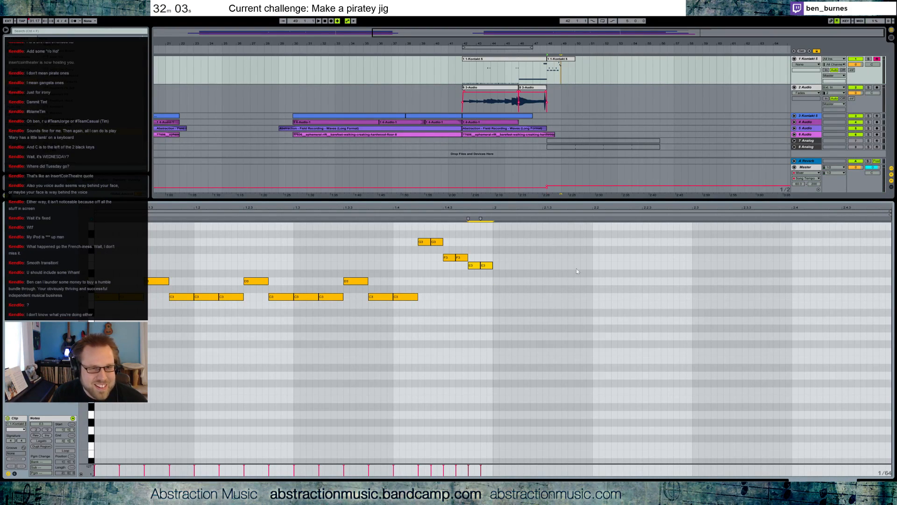
Duplicate the first bar's pattern into the second bar and raise the first bar's G3 pair to A3.
drag(492, 231, 148, 341)
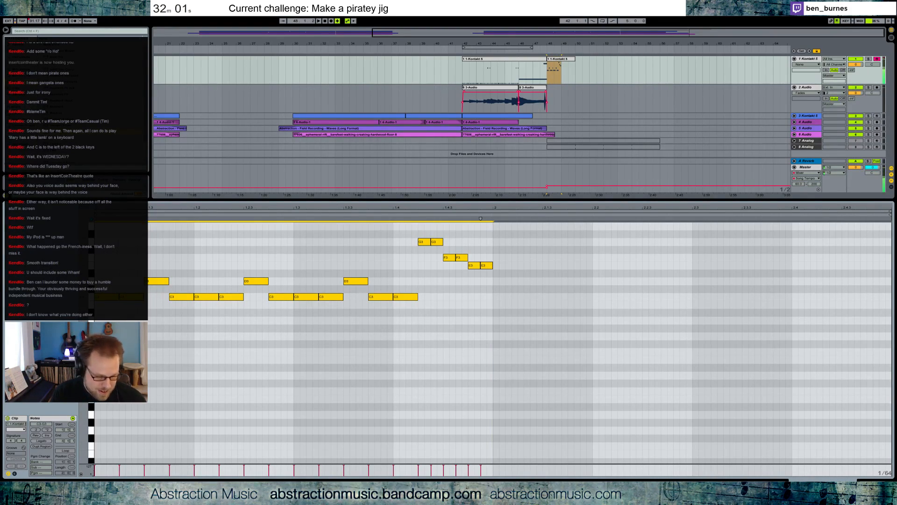
key(ctrl+d)
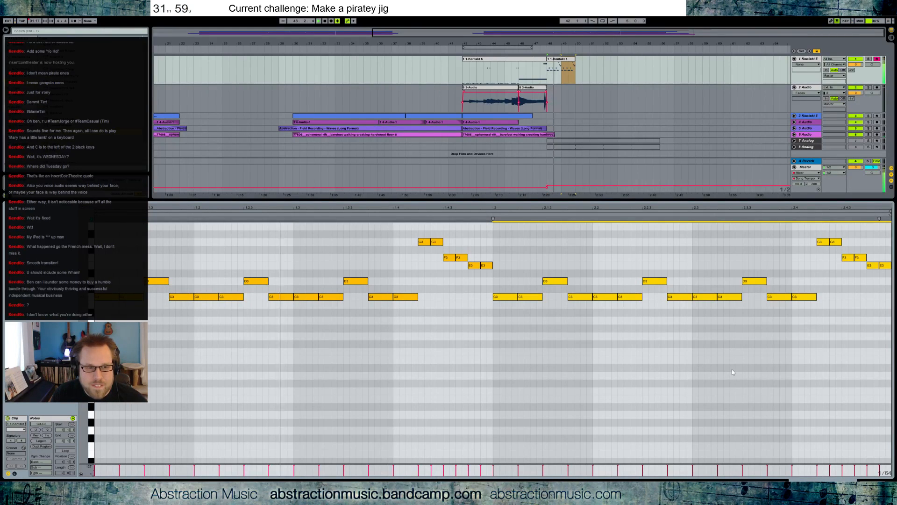
drag(388, 229, 432, 254)
key(Up)
key(Up)
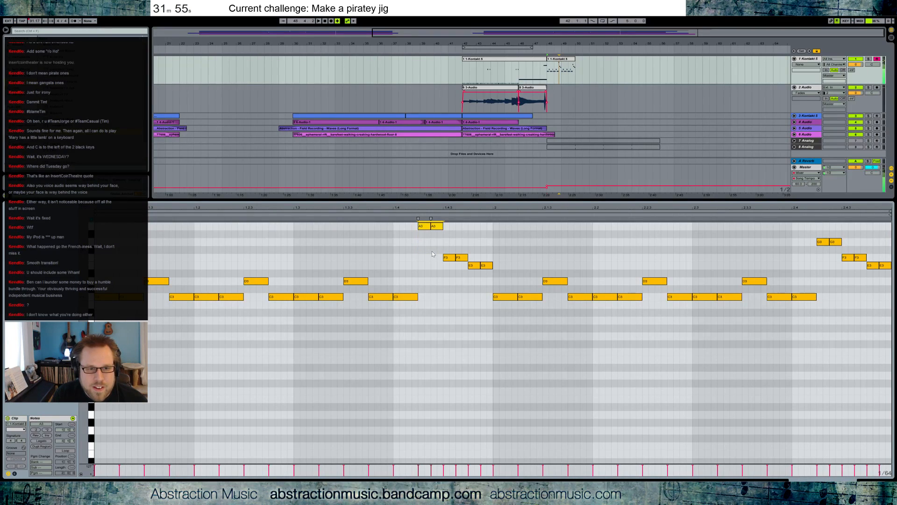
click(443, 244)
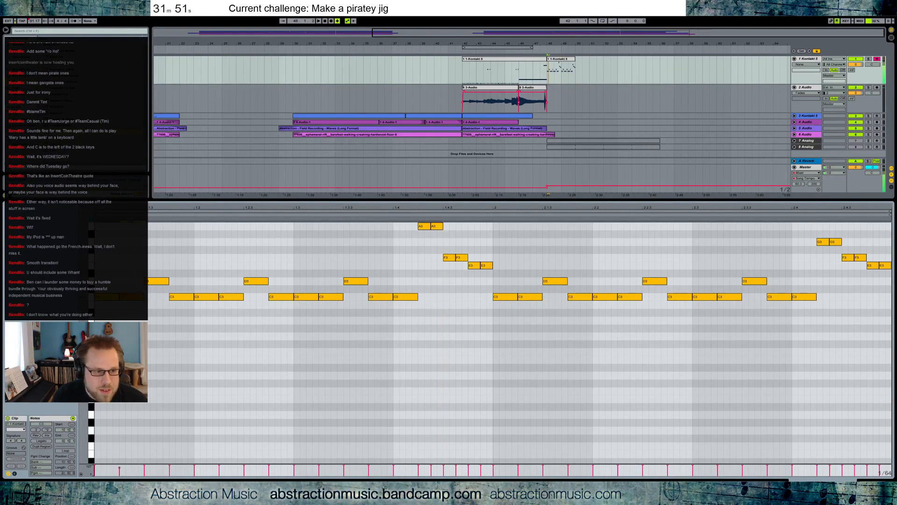
Lower the velocities of the weaker C3 hits, the fill notes and the D3 after beat two in the first bar.
click(196, 296)
shift+click(236, 297)
shift+click(316, 297)
shift+click(321, 296)
shift+click(385, 297)
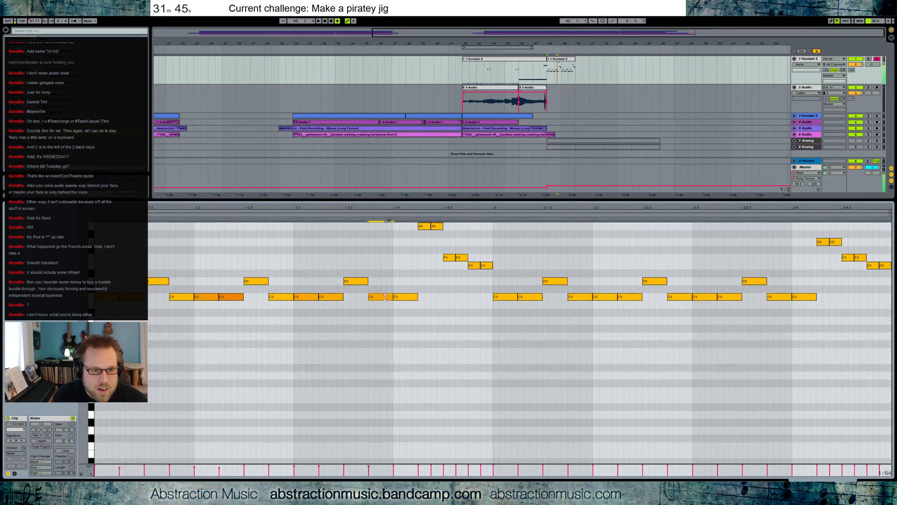
drag(385, 297, 386, 310)
shift+click(395, 297)
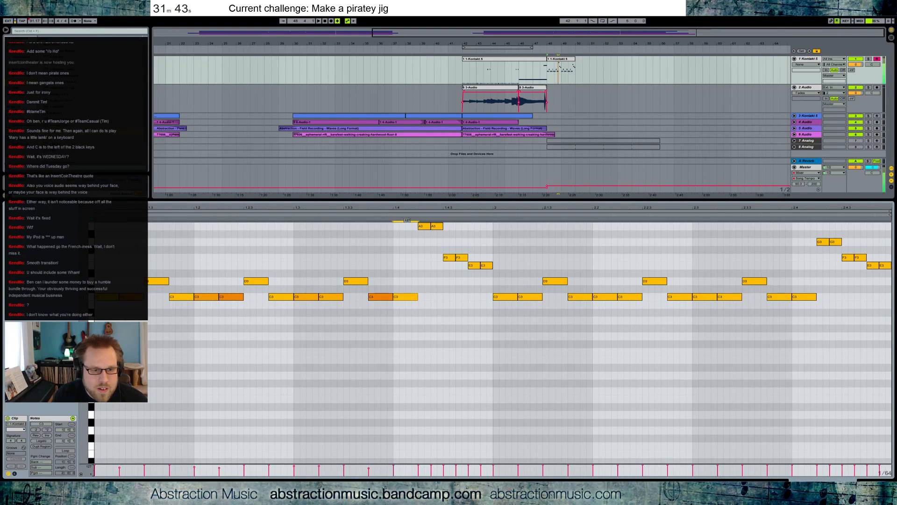
mouse_move(438, 226)
mouse_down()
mouse_move(461, 282)
mouse_move(473, 266)
mouse_move(486, 270)
mouse_up()
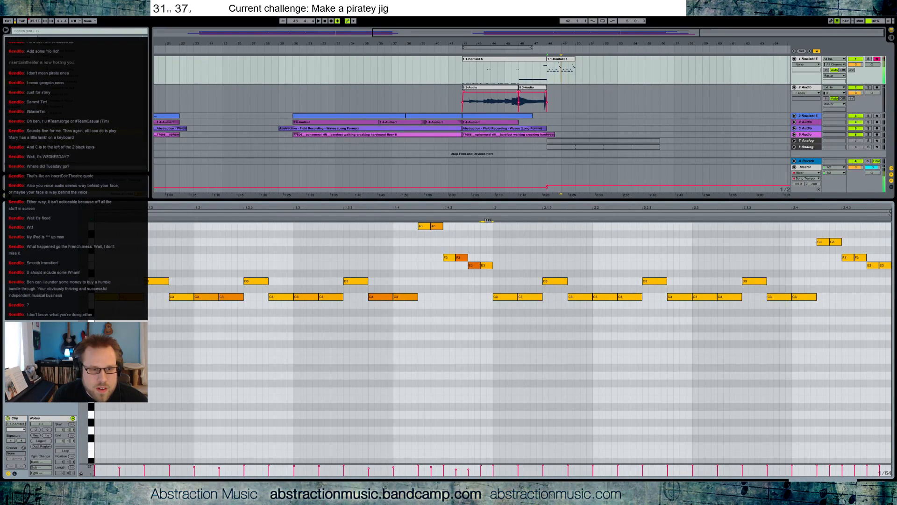
click(265, 281)
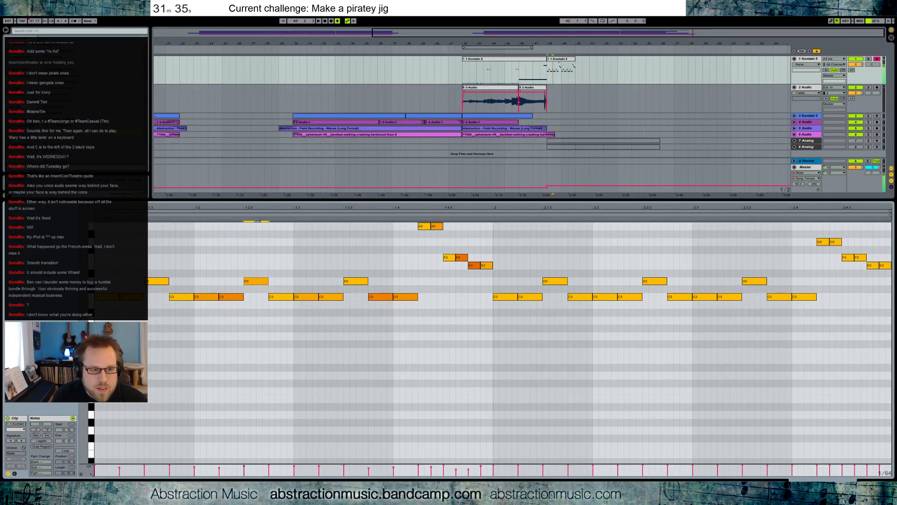
key(Up)
key(Up)
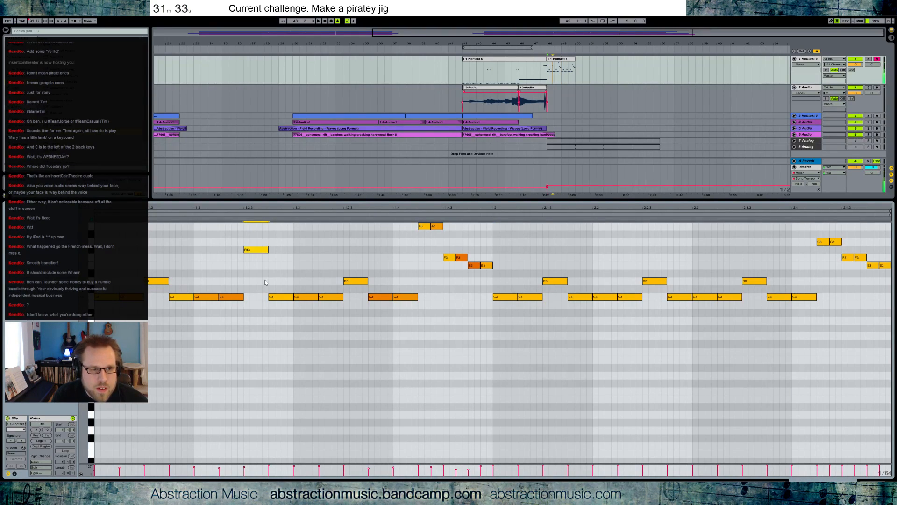
key(Down)
key(Down)
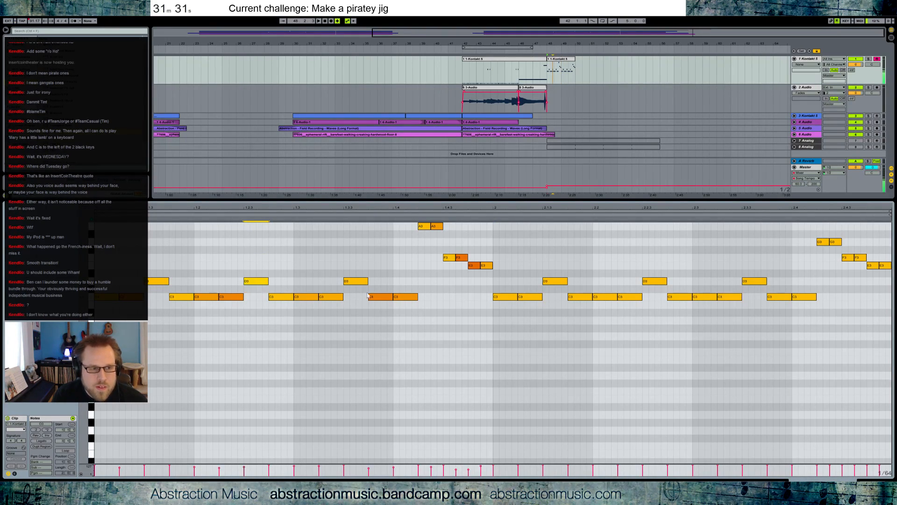
Duplicate the revised first-bar pattern over the second bar.
drag(494, 220, 159, 308)
key(ctrl+d)
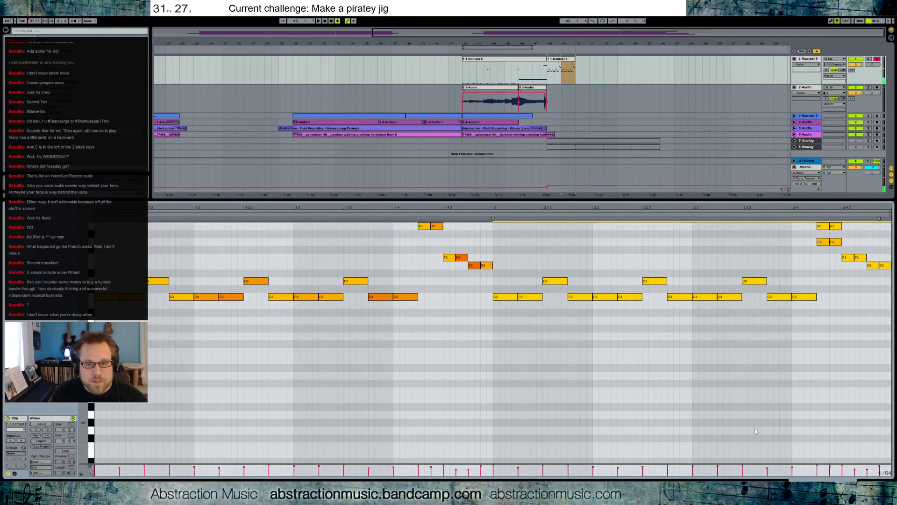
Add a Glue Compressor after Kontakt 5 on the drum track and play the pattern.
key(shift+Tab)
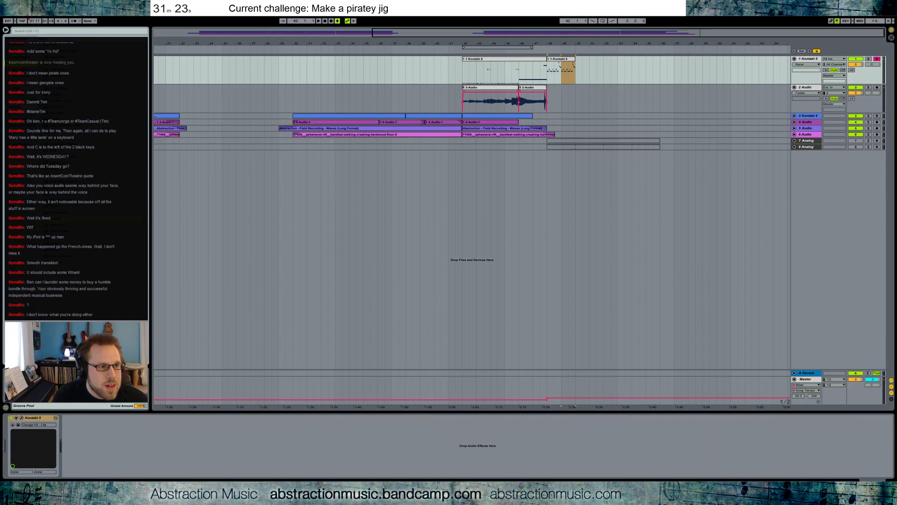
mouse_move(61, 157)
mouse_down()
mouse_move(88, 365)
mouse_move(121, 444)
mouse_move(118, 461)
mouse_move(99, 462)
mouse_move(117, 467)
mouse_up()
key(space)
key(space)
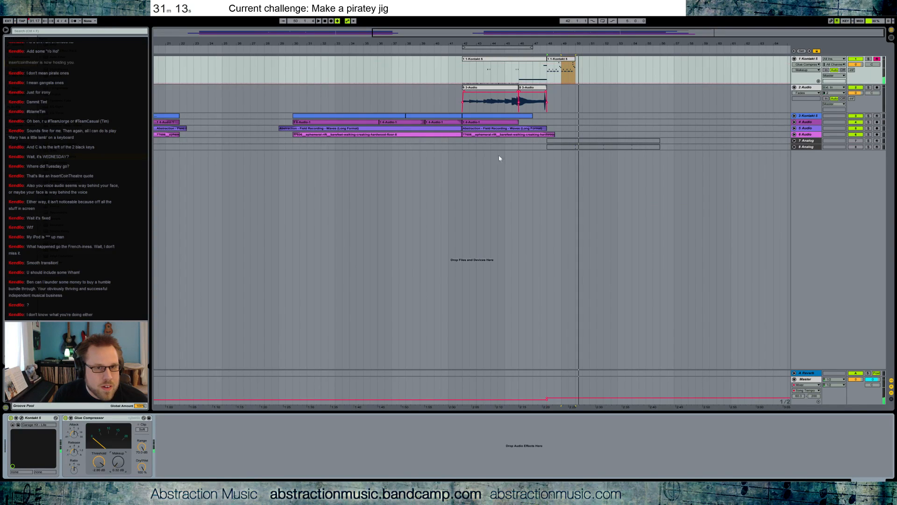
Reopen the drum clip and raise the velocities of the overly soft C3 hits in the first bar.
click(560, 64)
double_click(560, 64)
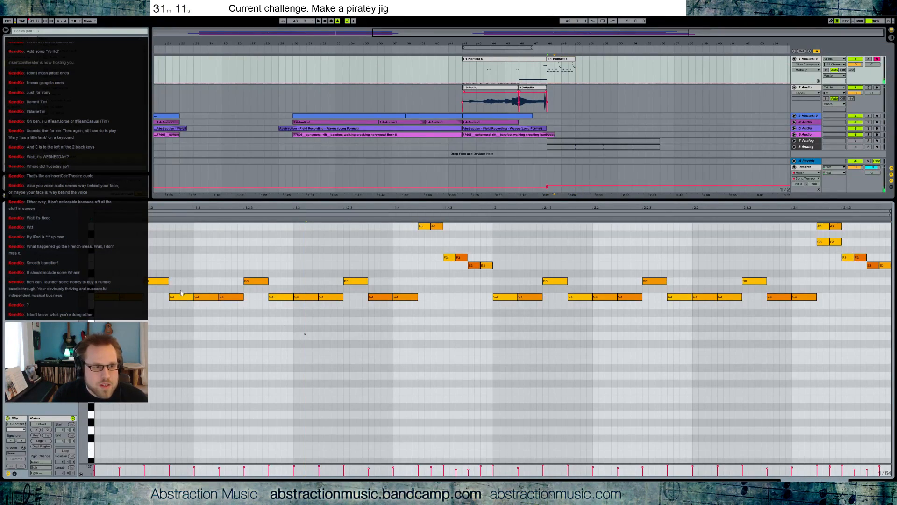
drag(212, 466, 244, 466)
key(space)
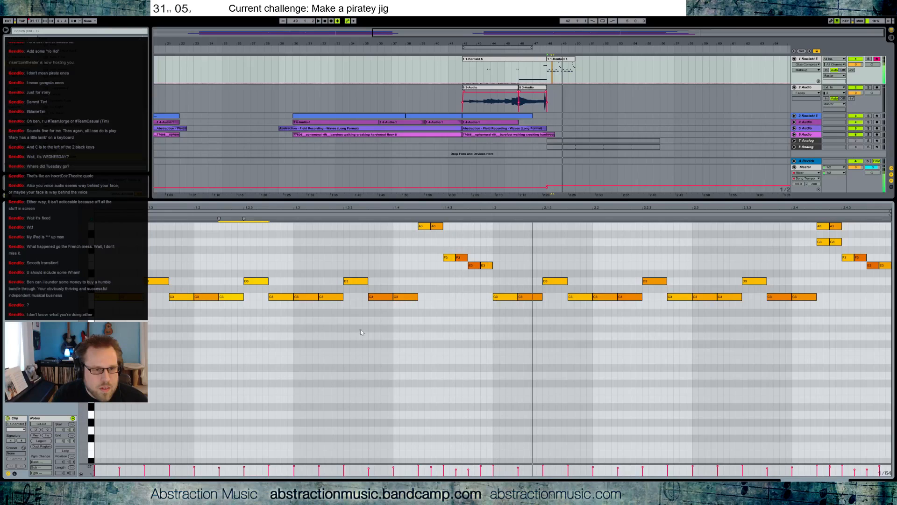
drag(379, 299, 406, 293)
Fine-tune the velocities of the first fill's E3 note and the softer C3 hits in the second bar.
click(470, 265)
click(530, 297)
click(630, 296)
drag(629, 297, 629, 293)
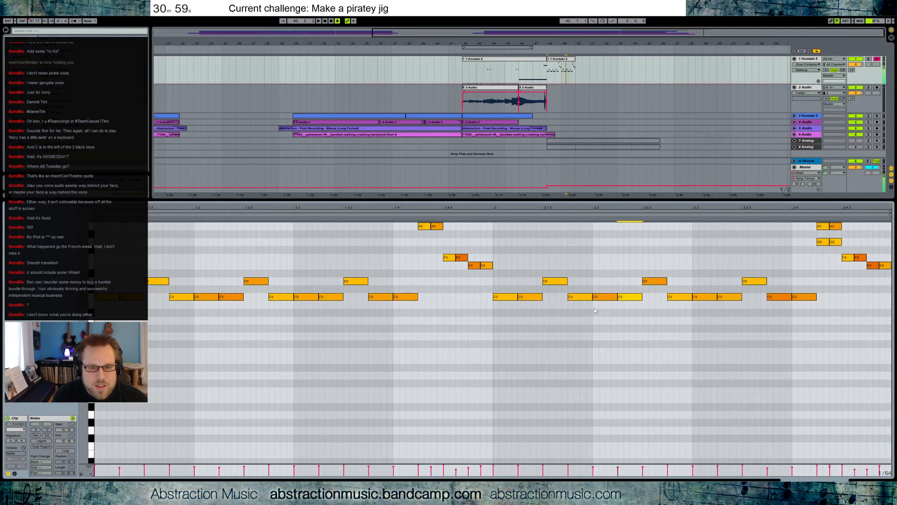
click(601, 297)
click(782, 297)
Delete the leftover G3 pair from the fill at the end of the second bar.
drag(809, 297, 835, 242)
key(Delete)
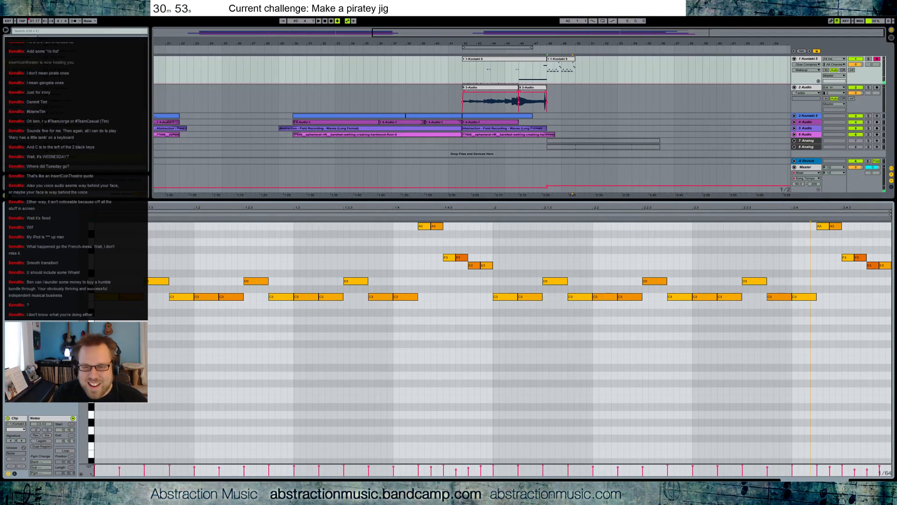
click(874, 310)
click(863, 257)
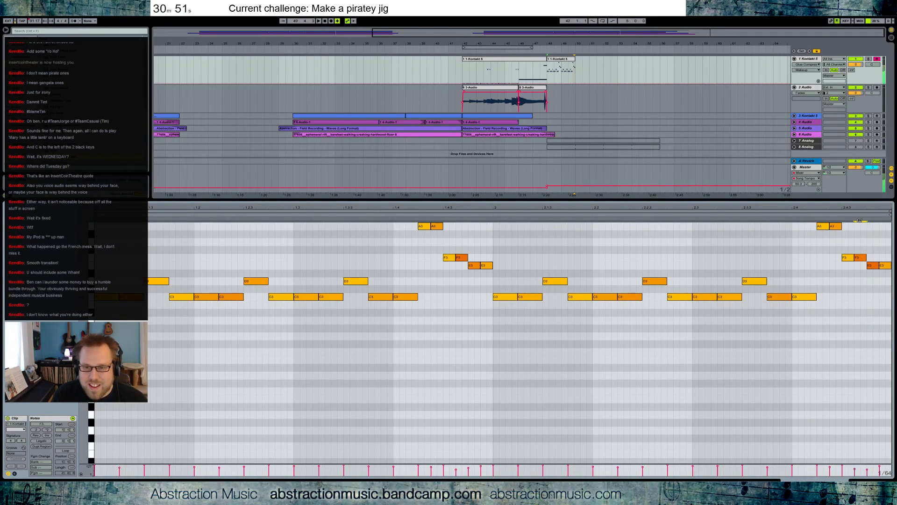
click(871, 265)
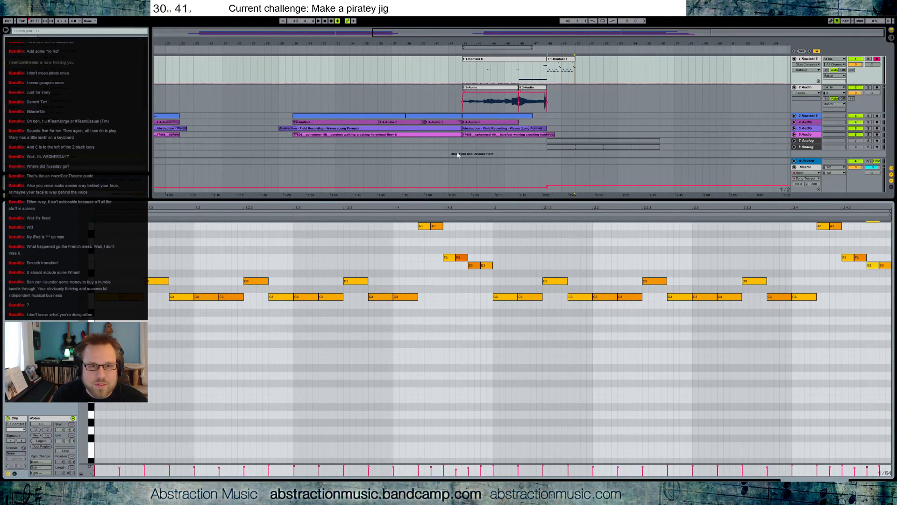
Arm the 2 Audio track, loop the two-bar drum clip at bar 48 and record a Guitar Rig take over it.
key(shift+Tab)
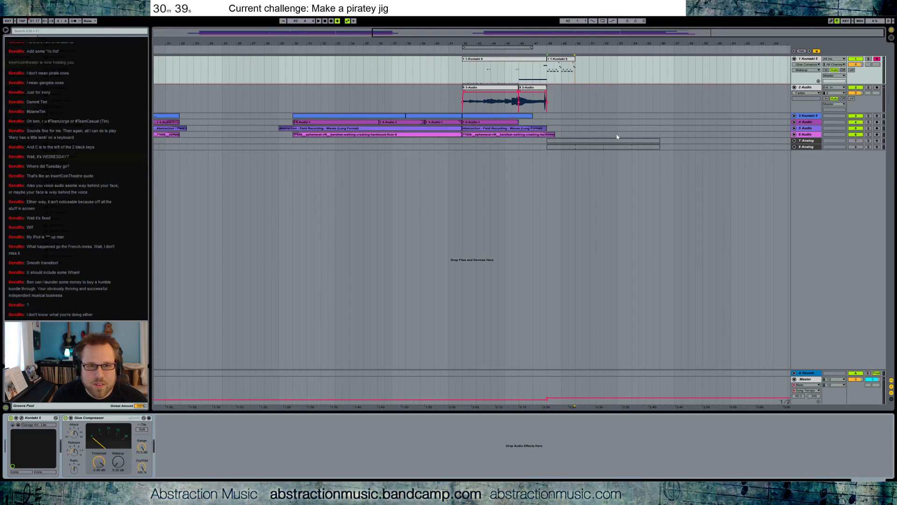
click(549, 96)
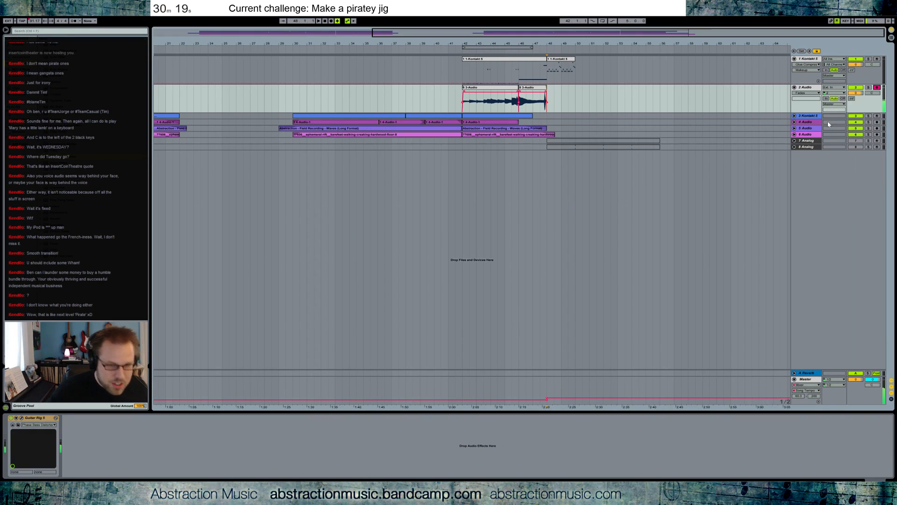
click(570, 60)
key(ctrl+l)
key(F9)
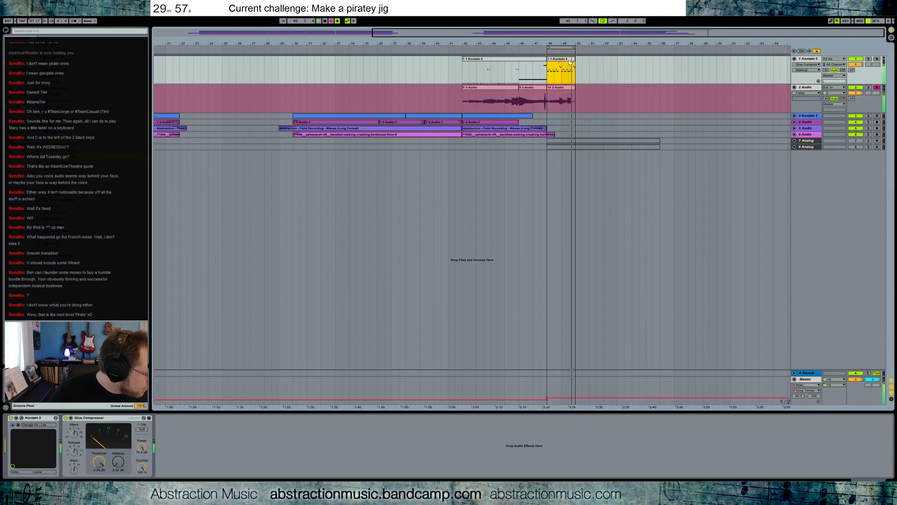
key(space)
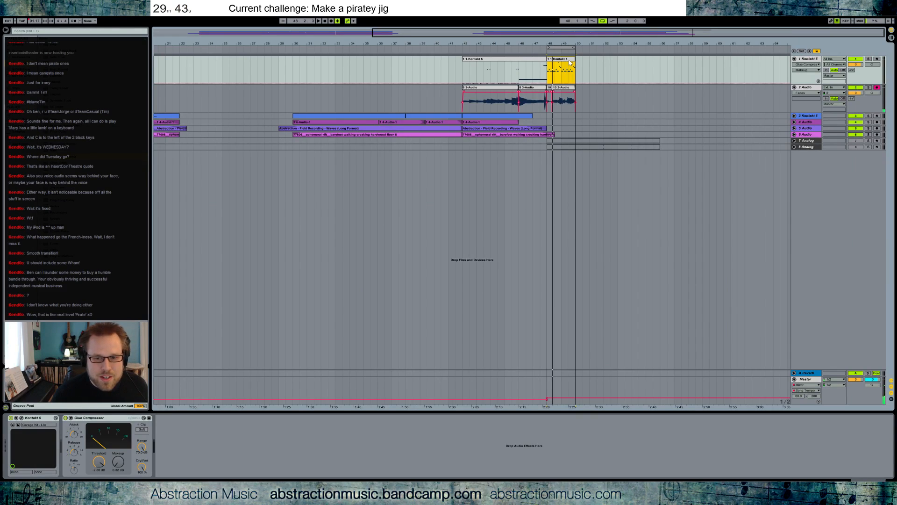
Delete the tempo automation breakpoint at bar 48 on the master track.
right_click(475, 183)
click(552, 400)
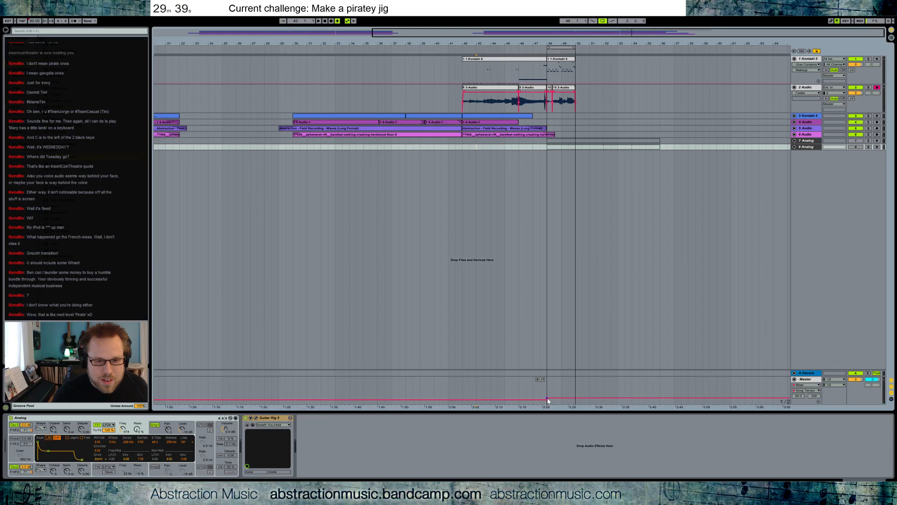
click(548, 401)
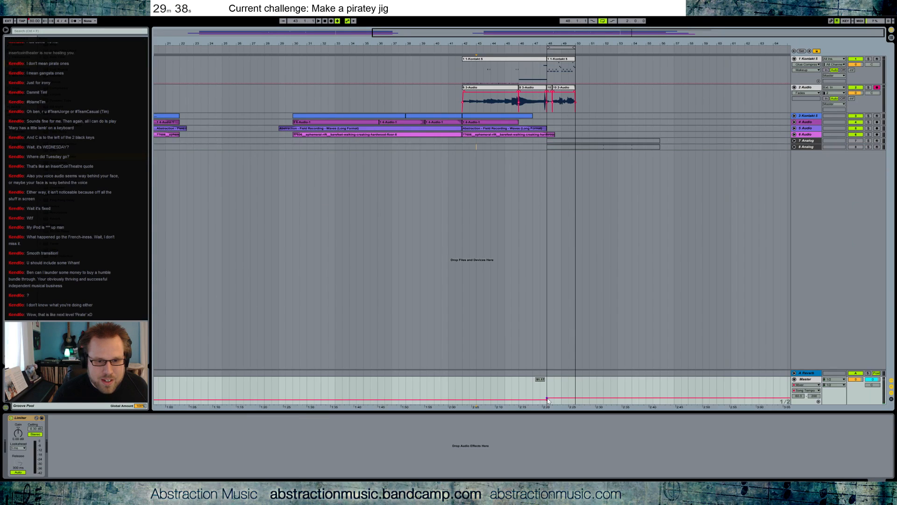
Record a new take at the slower tempo on the 2 Audio track from bar 48 over the looped drums.
click(549, 88)
key(F9)
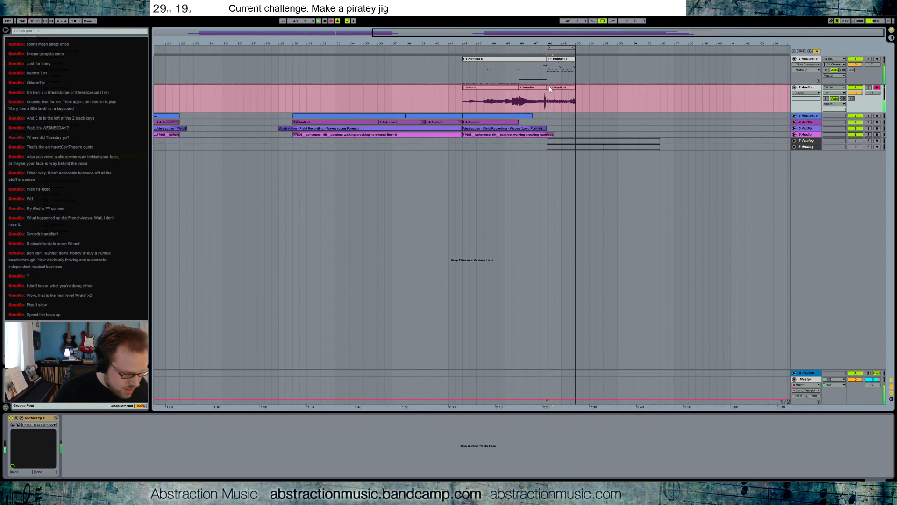
key(space)
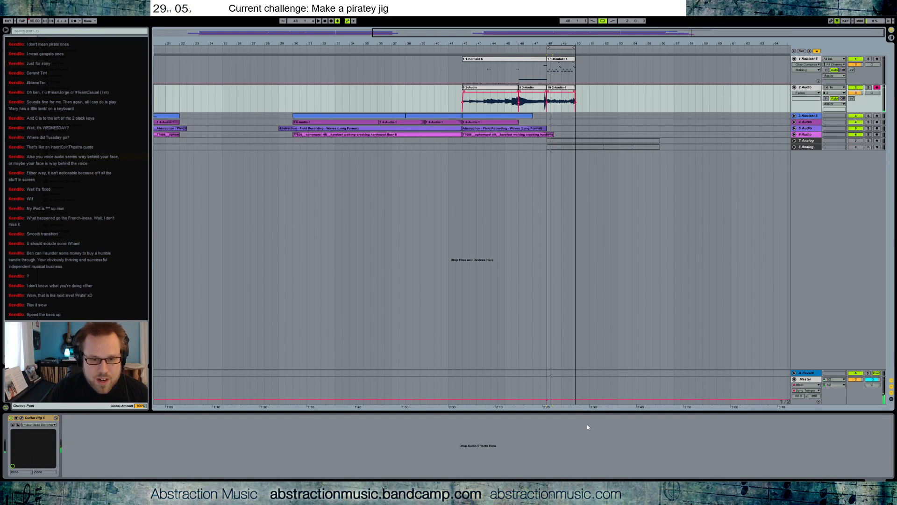
Raise the tempo automation on the master track from bar 48 onward and play the looped section.
drag(552, 402, 552, 397)
key(space)
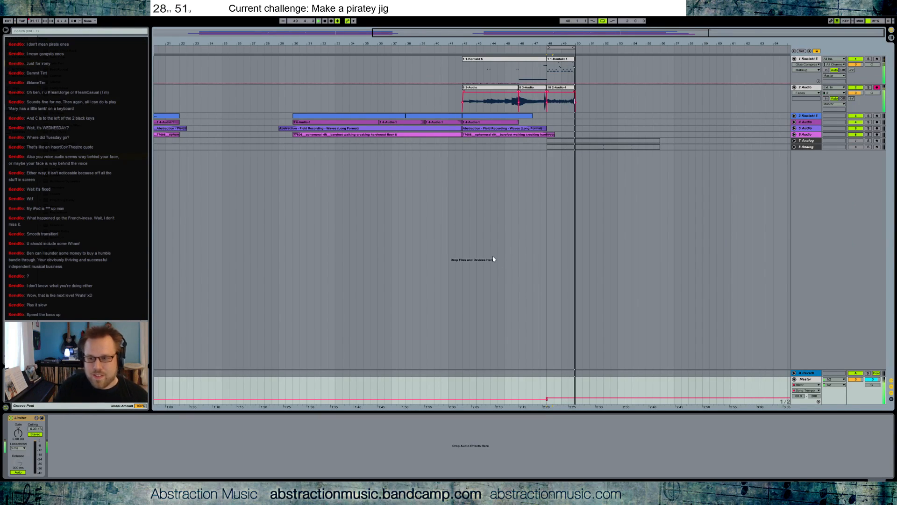
Warp the recorded 2 Audio take at bar 48, placing markers on its first five beats to line the notes up with the grid.
double_click(553, 93)
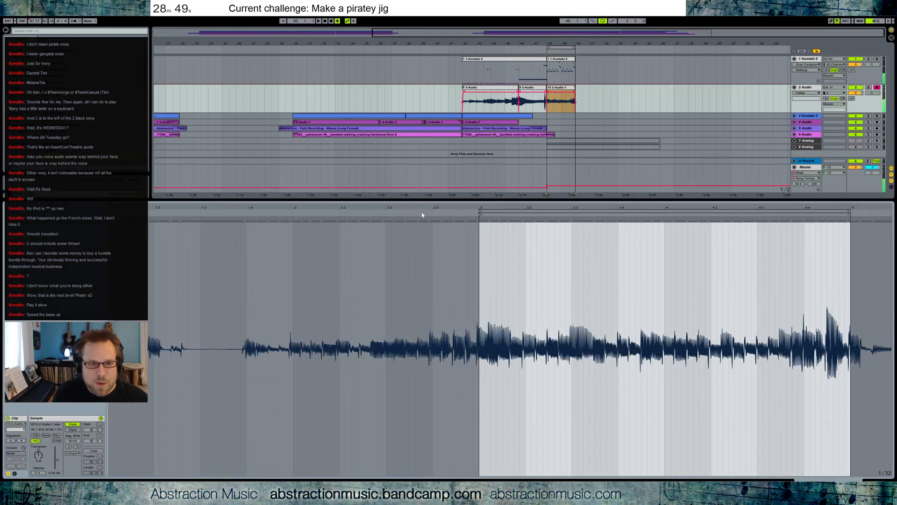
drag(526, 206, 461, 206)
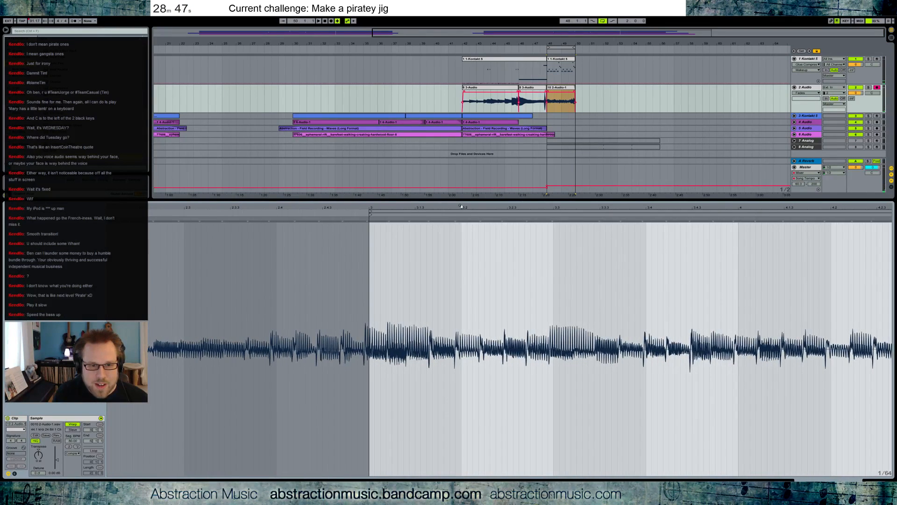
drag(368, 218, 369, 219)
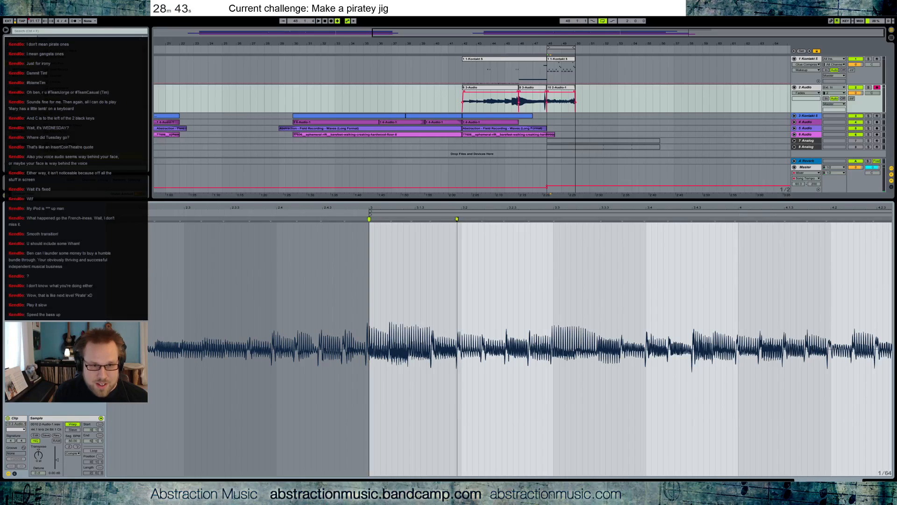
drag(458, 218, 461, 218)
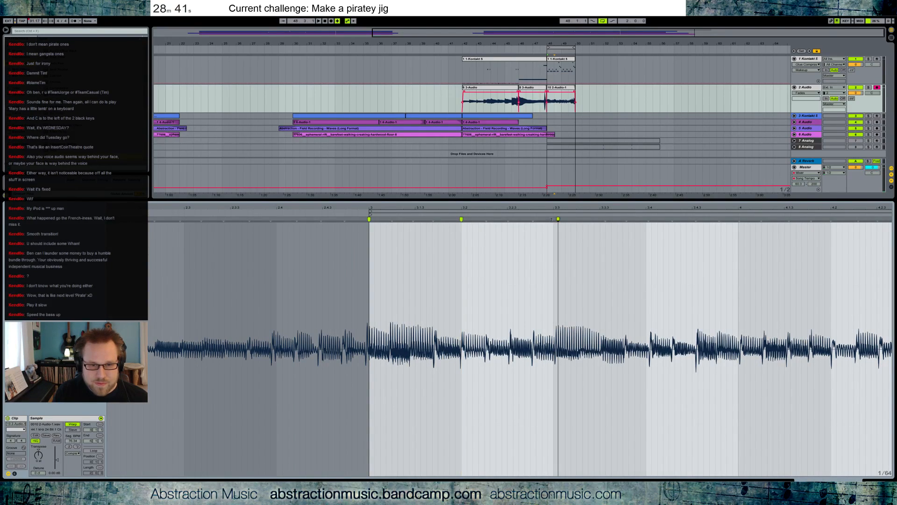
drag(558, 219, 547, 219)
drag(639, 219, 646, 219)
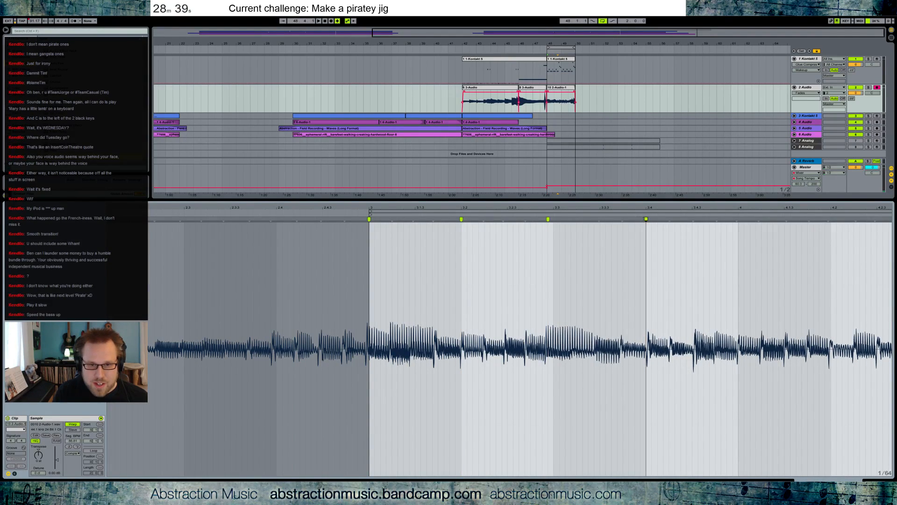
drag(737, 218, 739, 219)
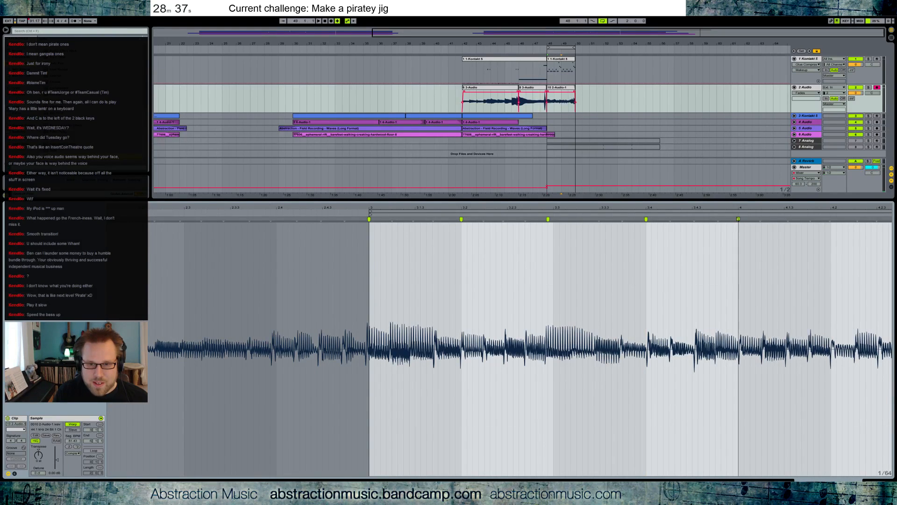
Align the end of the take with warp markers at beats 4.2 and 4.4, and play back the warped result.
drag(802, 205, 554, 215)
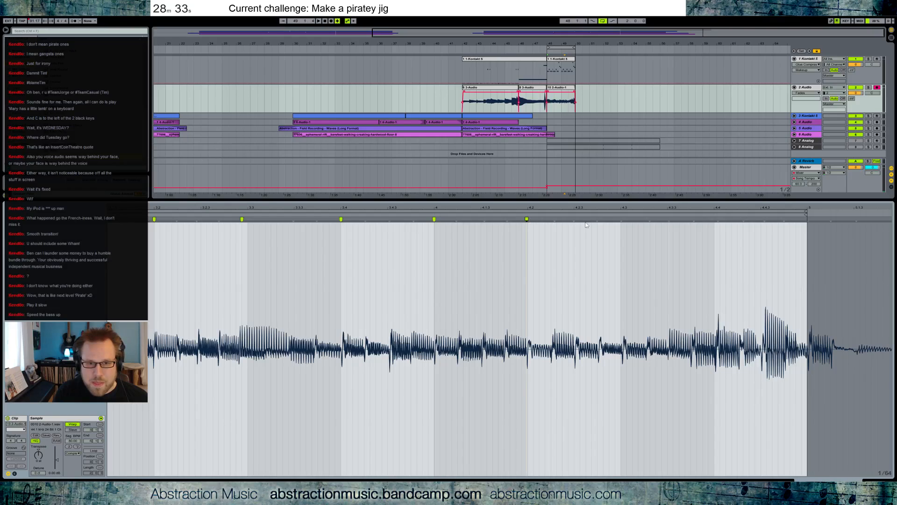
drag(718, 218, 714, 218)
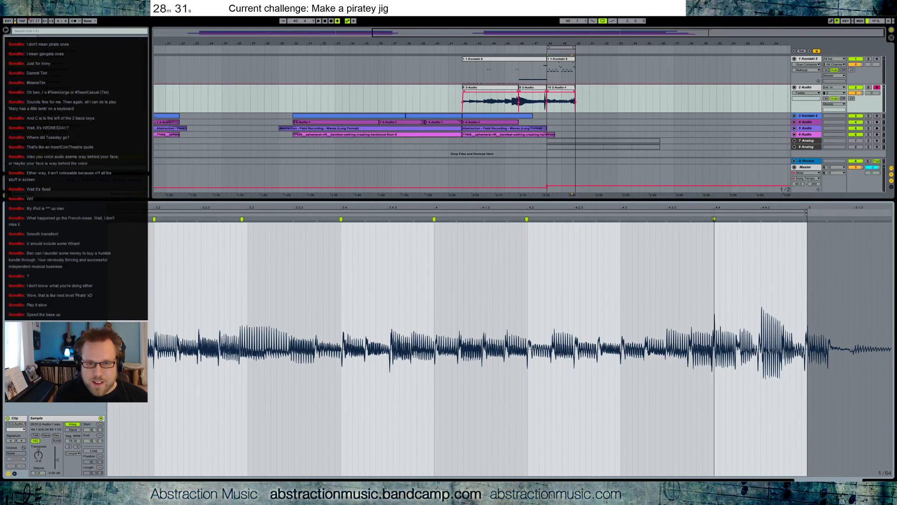
key(space)
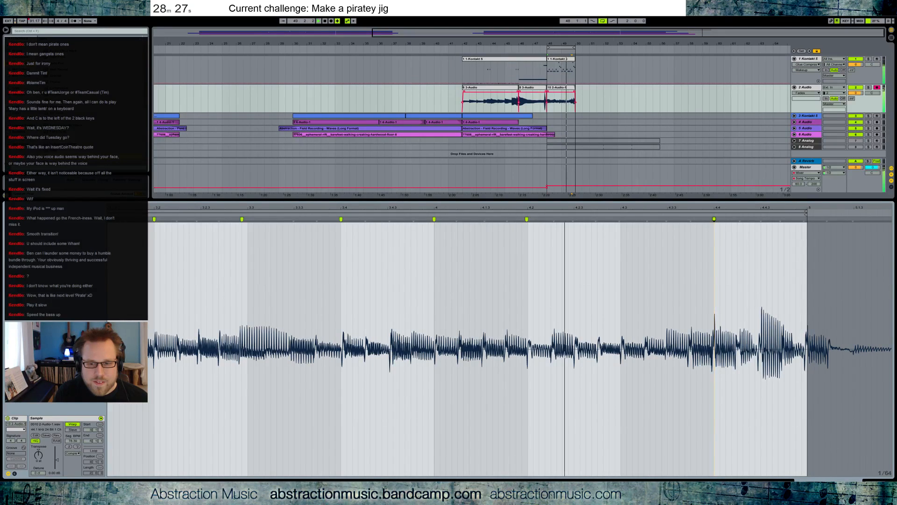
click(874, 479)
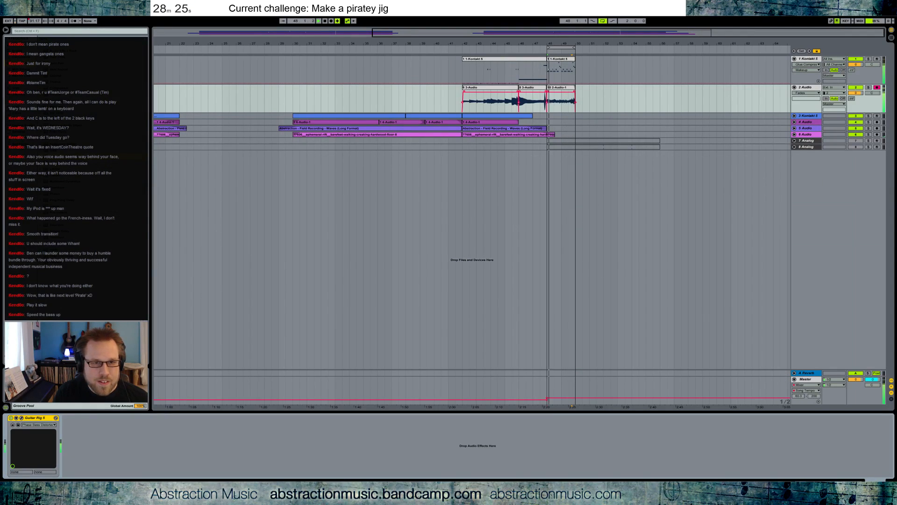
key(space)
Add Overdrive after the drum track's Glue Compressor, automated on only for the bar 48 clip, and readjust the compressor threshold.
click(560, 59)
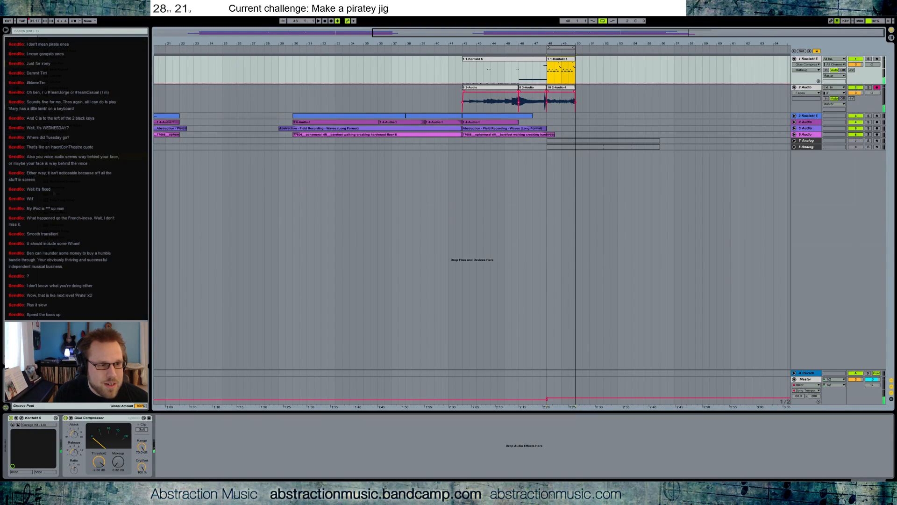
drag(61, 187, 186, 435)
click(166, 458)
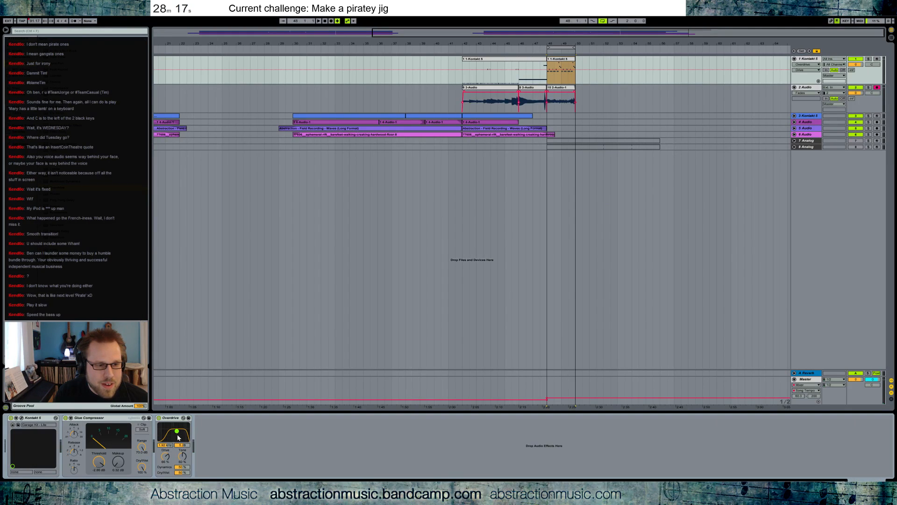
drag(183, 474, 182, 473)
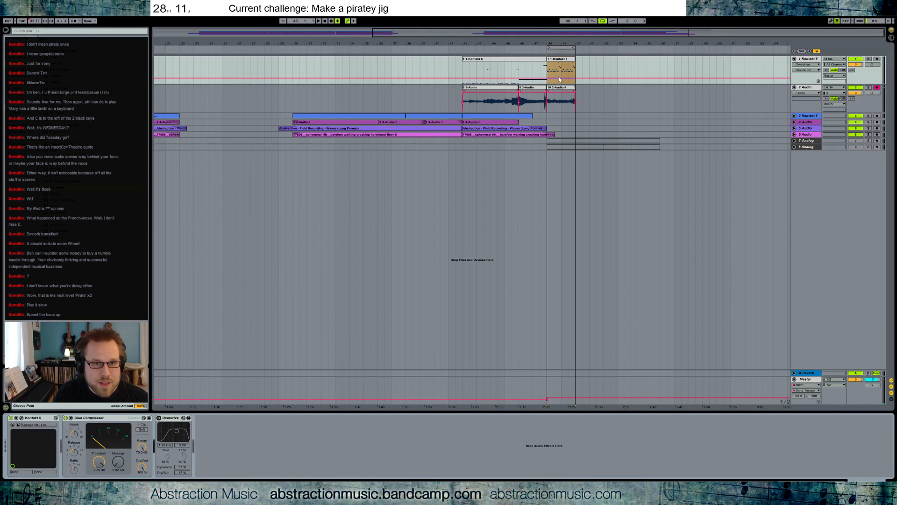
key(space)
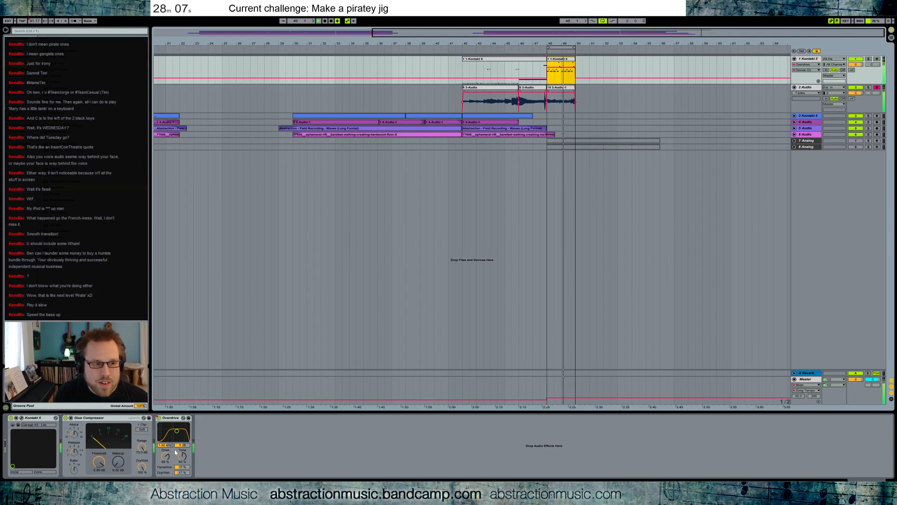
click(100, 463)
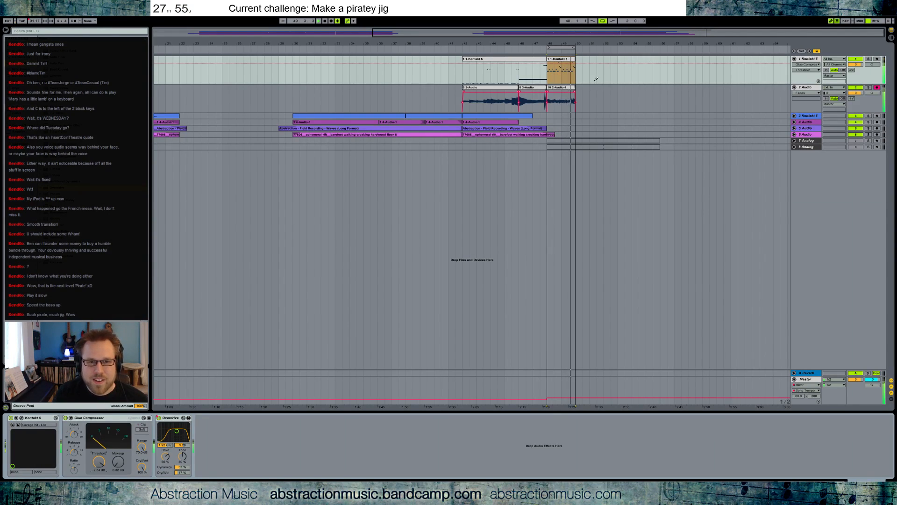
Insert a new MIDI track below 2 Audio and load the Analog instrument onto it.
click(592, 116)
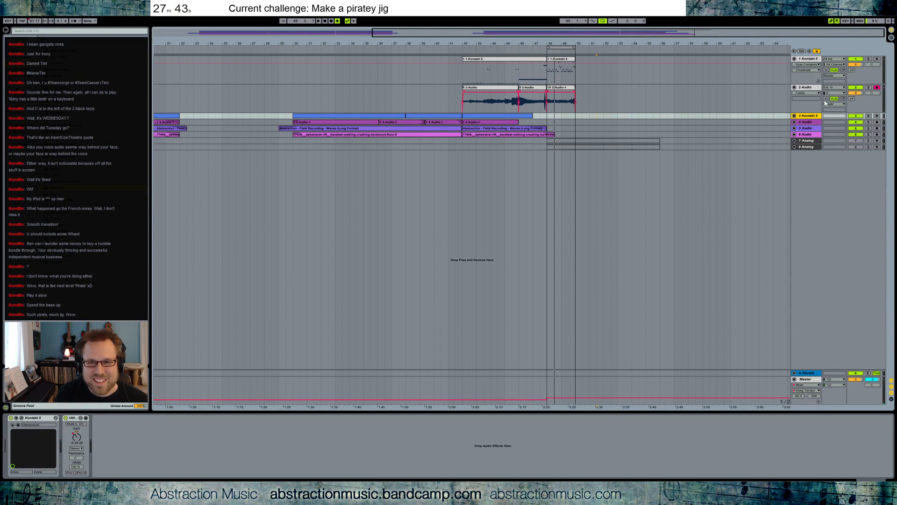
click(811, 91)
key(ctrl+shift+t)
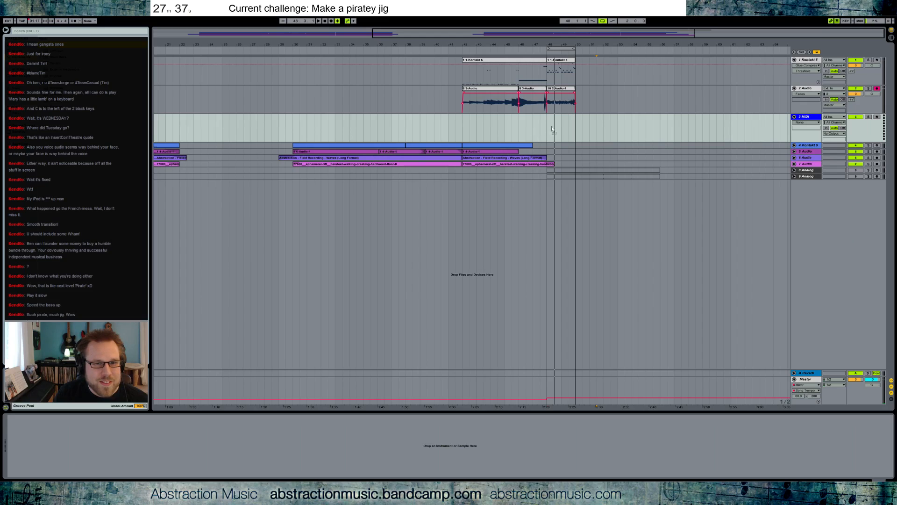
drag(552, 129, 552, 131)
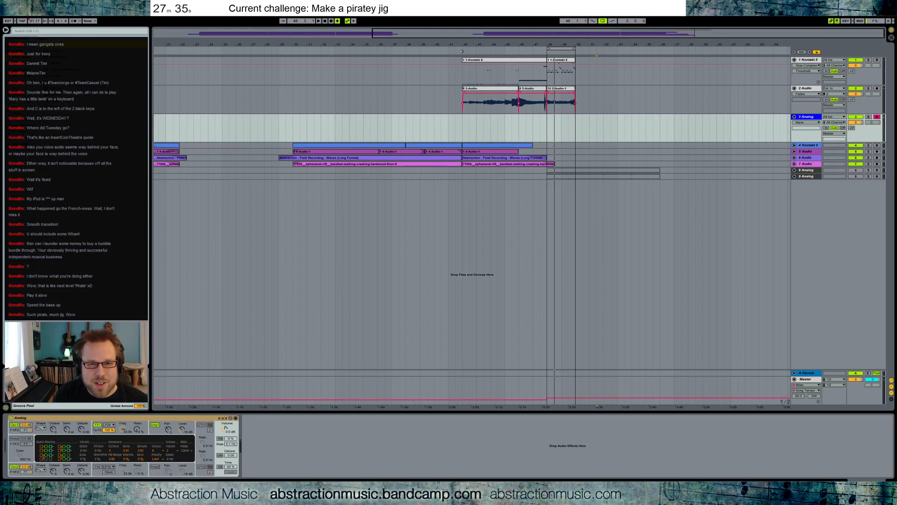
Add a Utility before Guitar Rig 5 on 2 Audio and automate its gain to rise from a lower level over bars 42 to 44.
key(space)
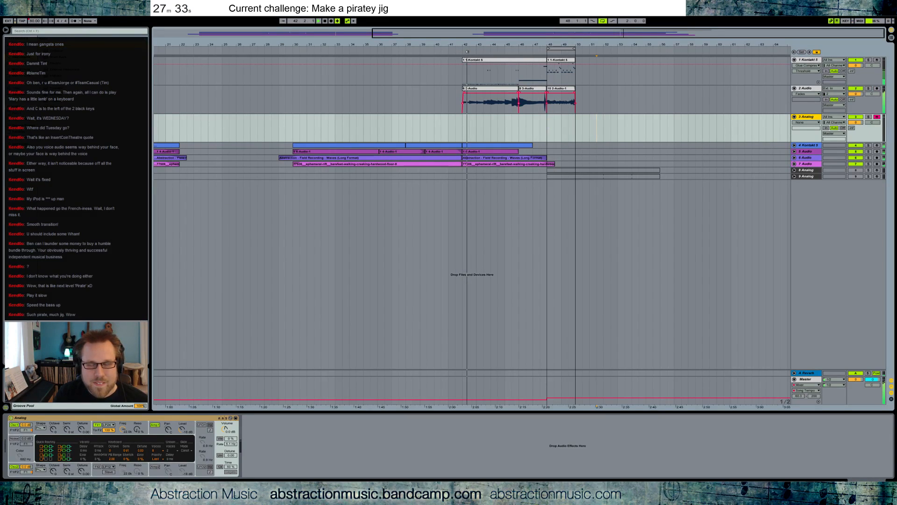
click(486, 89)
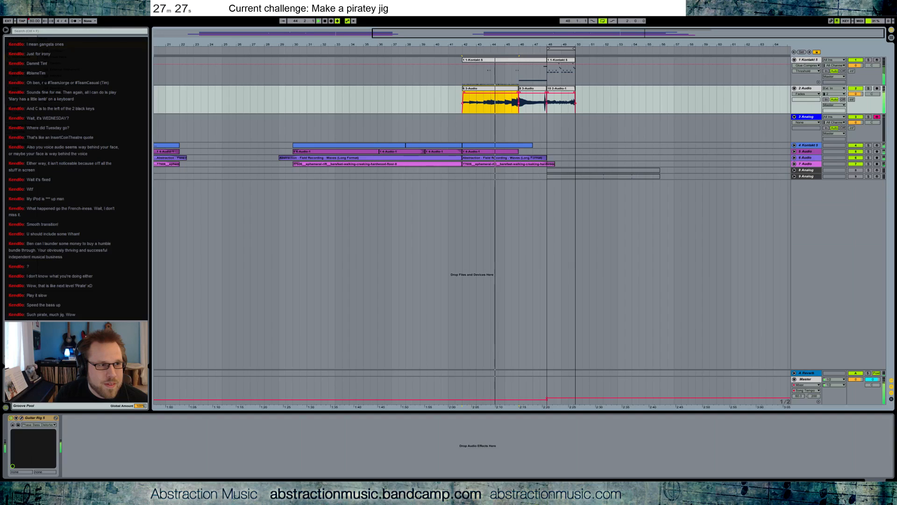
click(18, 83)
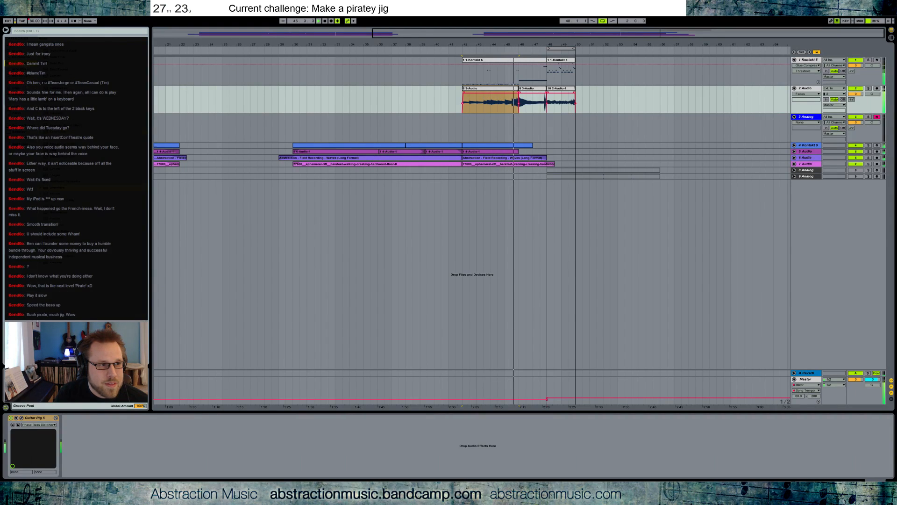
drag(17, 83, 49, 465)
drag(22, 437, 22, 438)
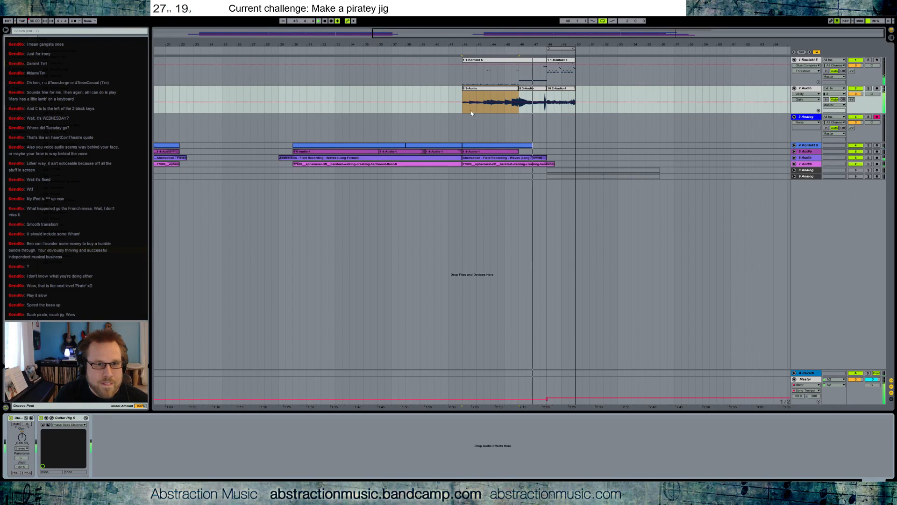
mouse_move(462, 111)
mouse_down()
mouse_move(490, 111)
mouse_move(478, 108)
mouse_up()
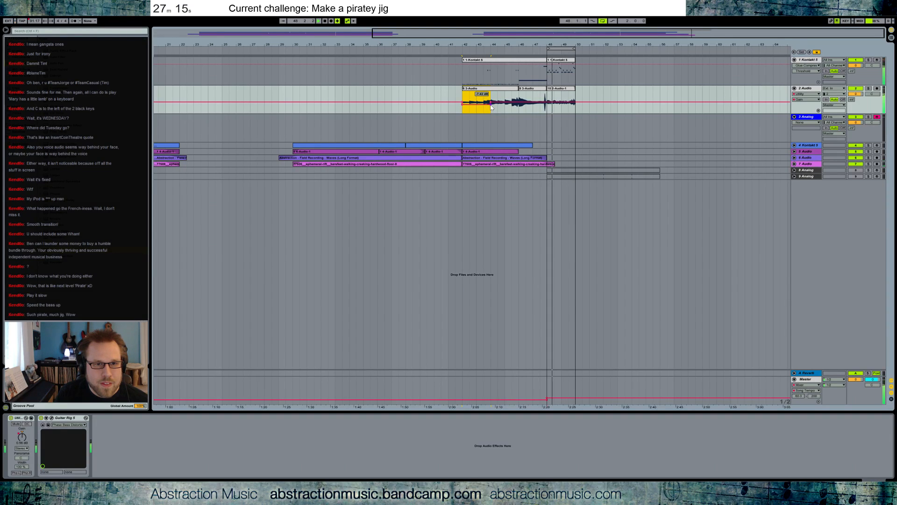
click(464, 105)
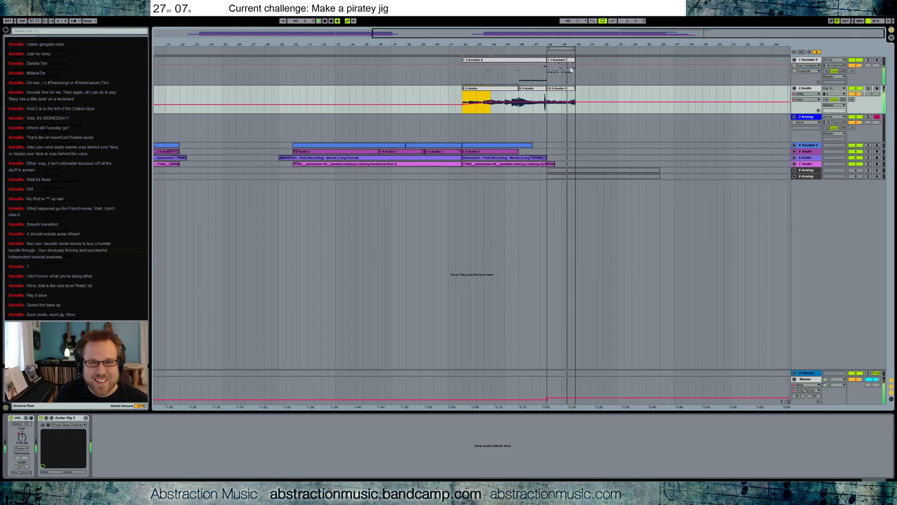
Duplicate the two-bar drum clip at bar 48 and consolidate both copies into one four-bar clip.
double_click(570, 60)
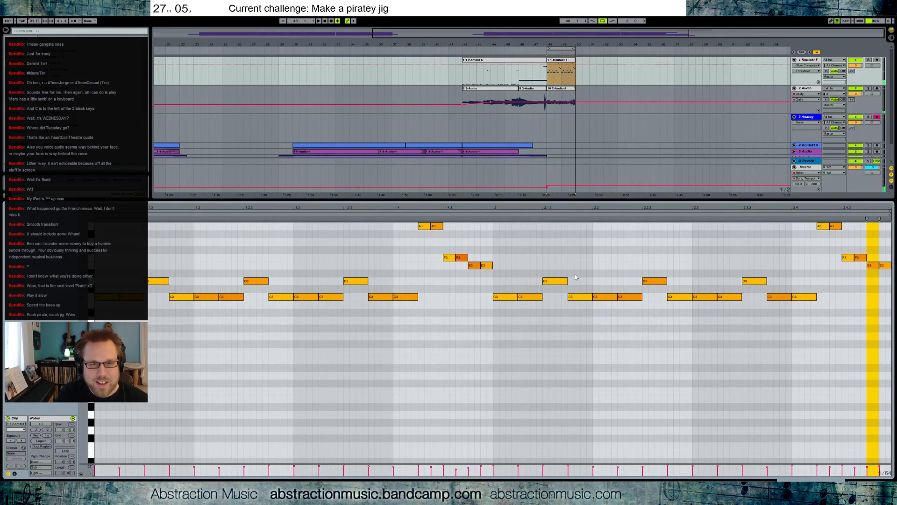
click(567, 61)
key(ctrl+d)
shift+click(570, 63)
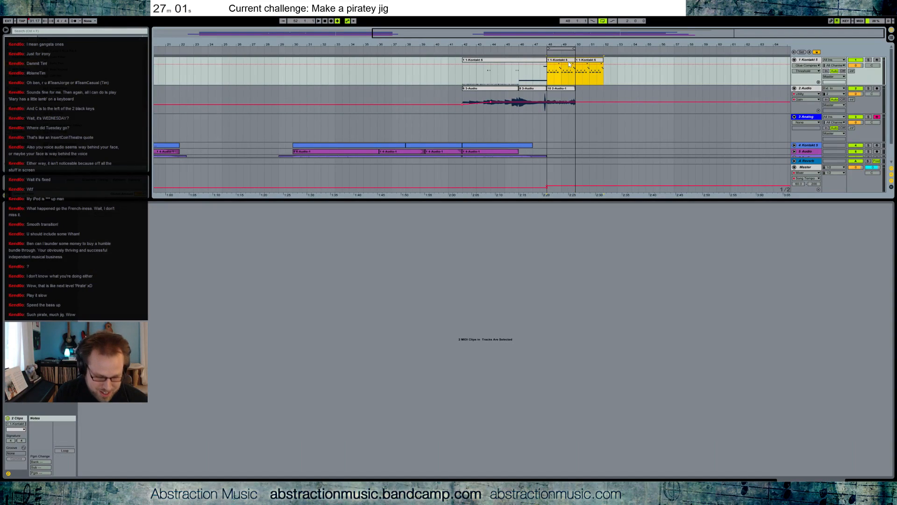
key(ctrl+j)
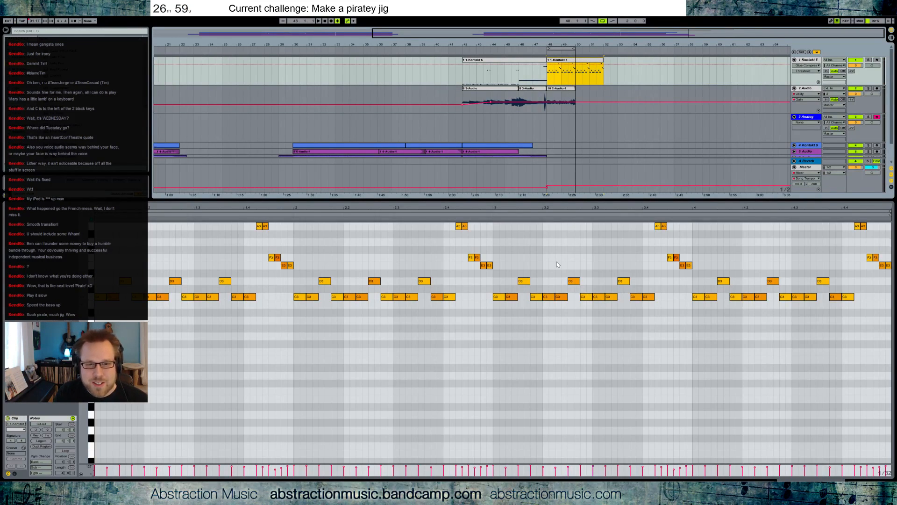
Rework the fourth bar of the drum clip so D3 hits alternate with C3 notes in a syncopated pattern.
drag(555, 261, 578, 282)
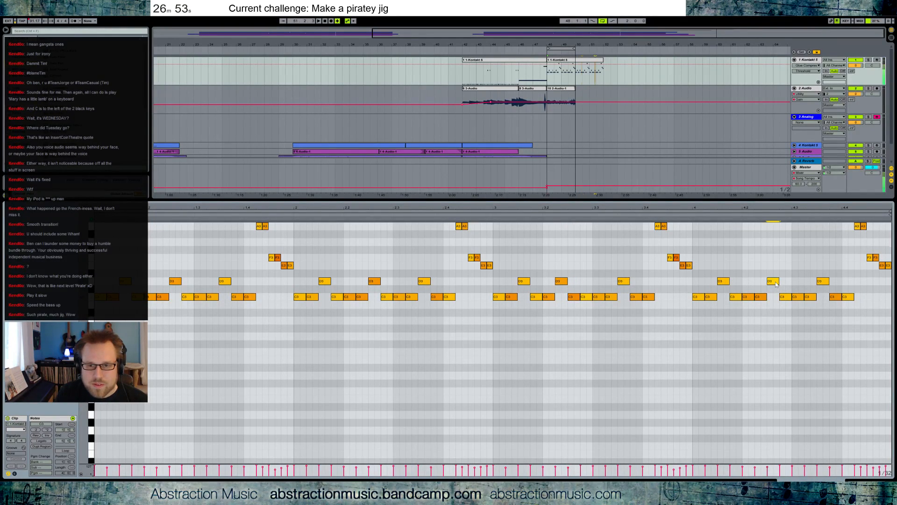
drag(762, 297, 775, 298)
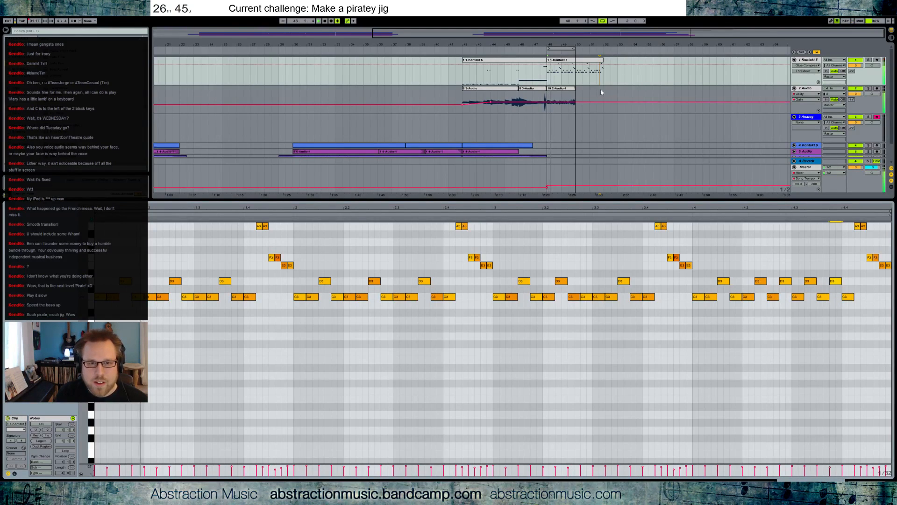
Loop the 2 Audio take, lengthening it to bar 52, and extend the arrangement loop to the same point.
click(565, 88)
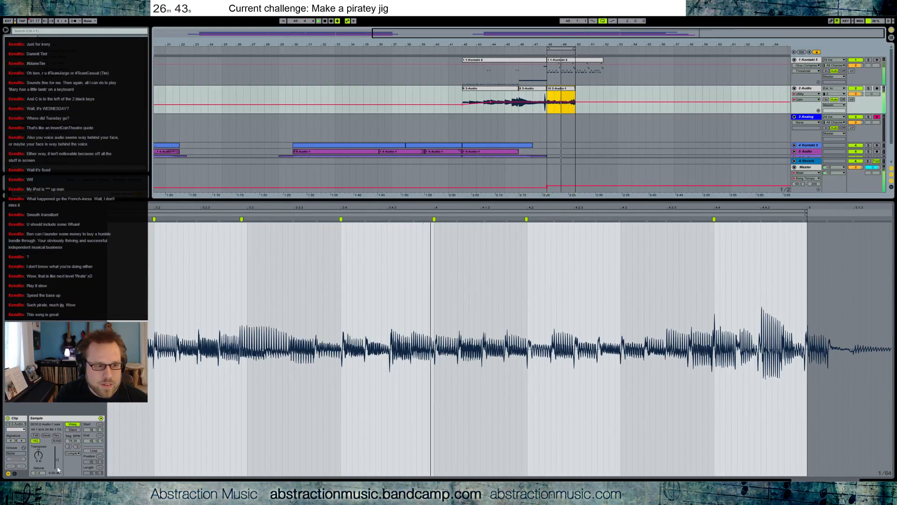
click(94, 450)
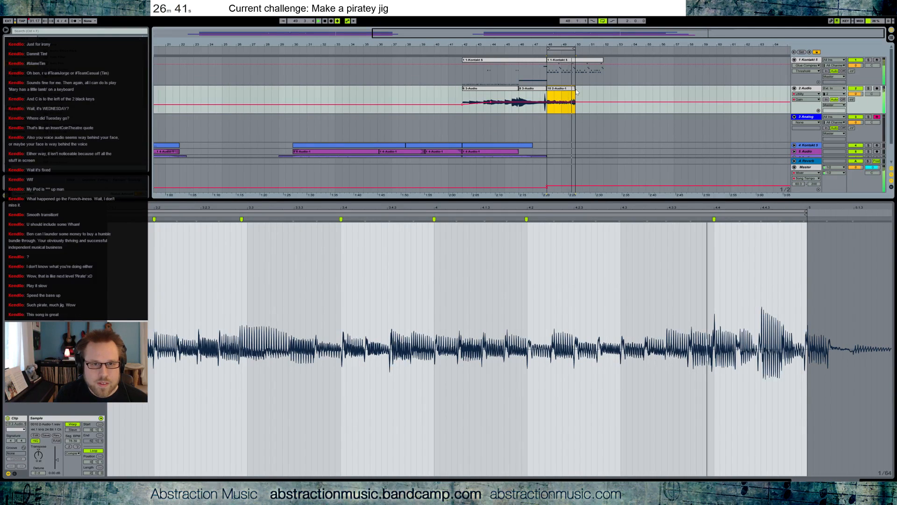
drag(575, 88, 602, 89)
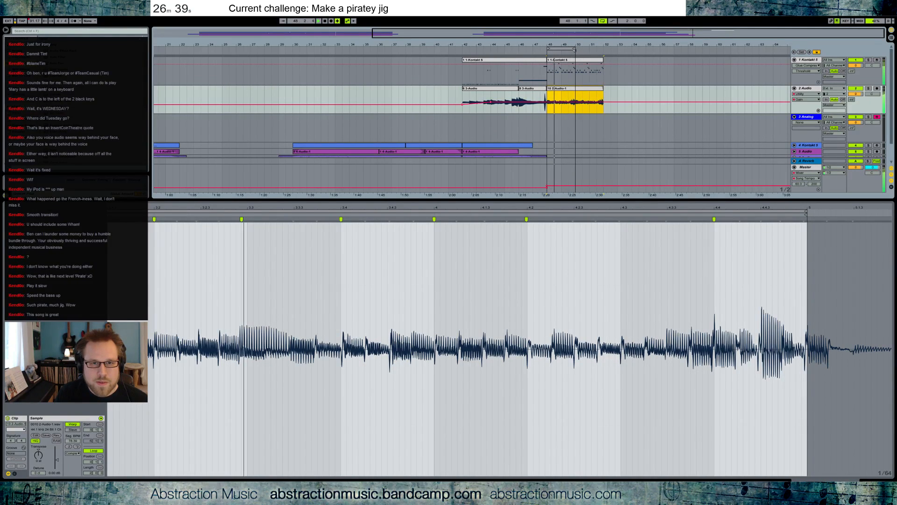
drag(576, 49, 603, 49)
Show the Overdrive's on/off automation on 1 Kontakt 5, keep the device switched on past bar 50, and play from bar 46.
click(601, 60)
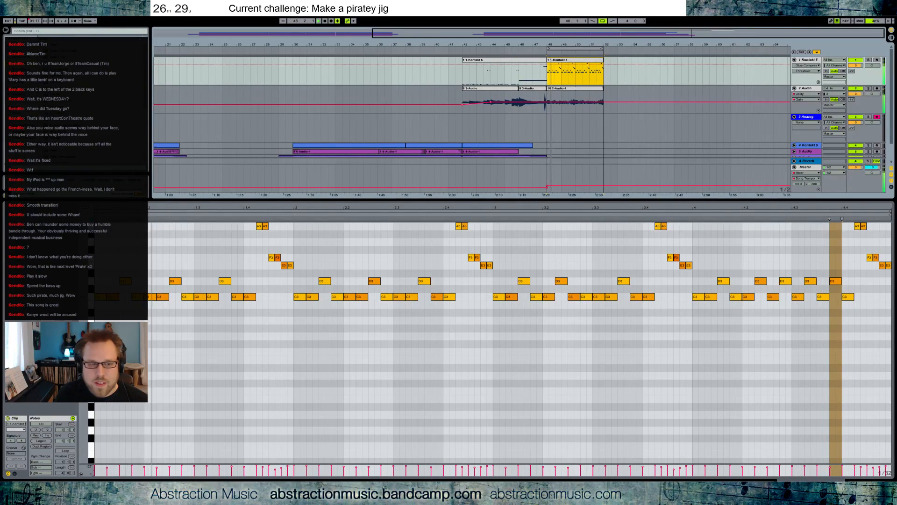
key(shift+Tab)
right_click(159, 418)
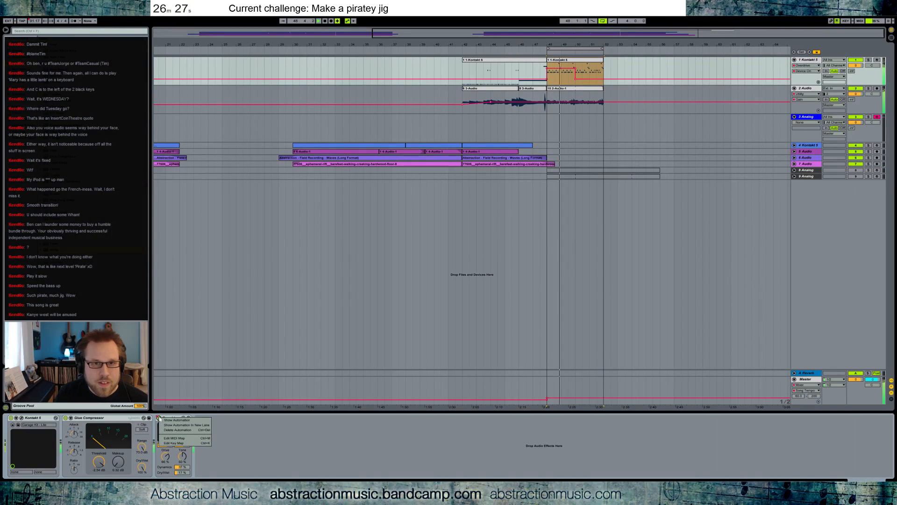
click(575, 80)
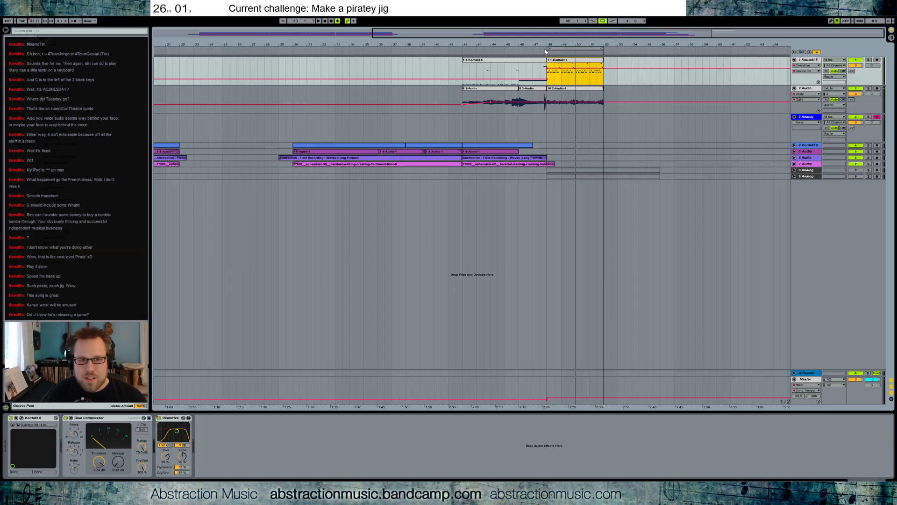
click(519, 69)
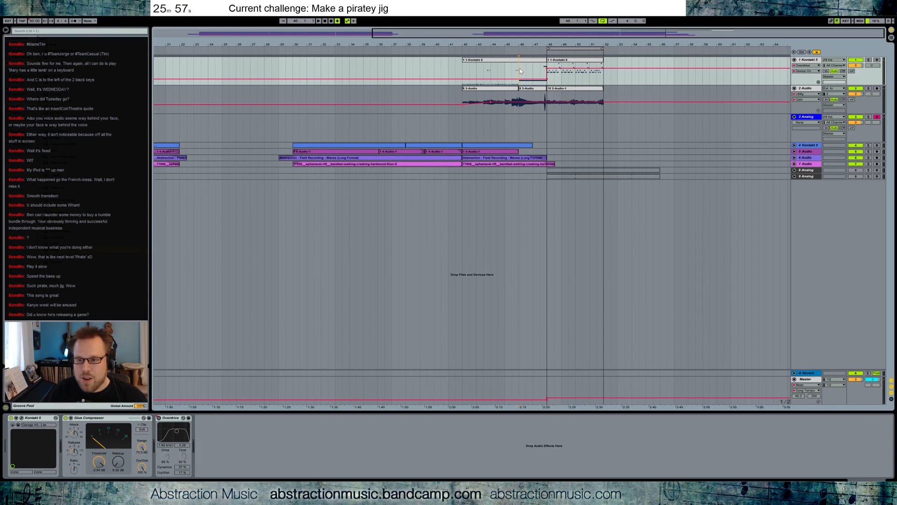
key(space)
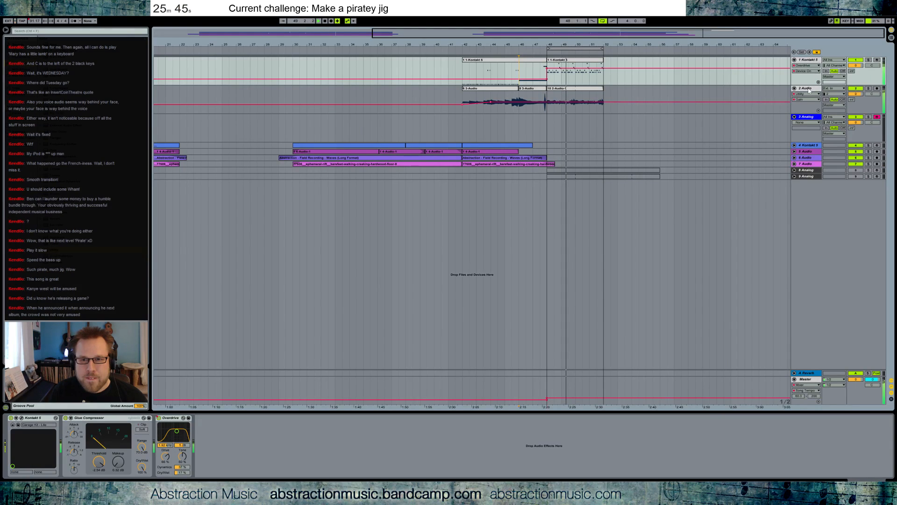
Adjust the Overdrive's filter band and the Glue Compressor's makeup gain on the 1 Kontakt 5 drum track.
click(787, 103)
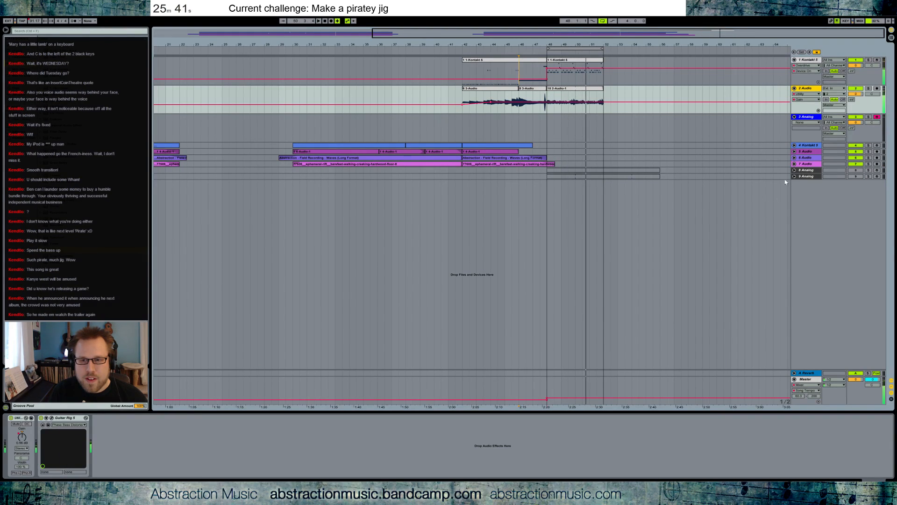
click(556, 78)
click(555, 61)
key(space)
drag(176, 431, 177, 434)
click(97, 462)
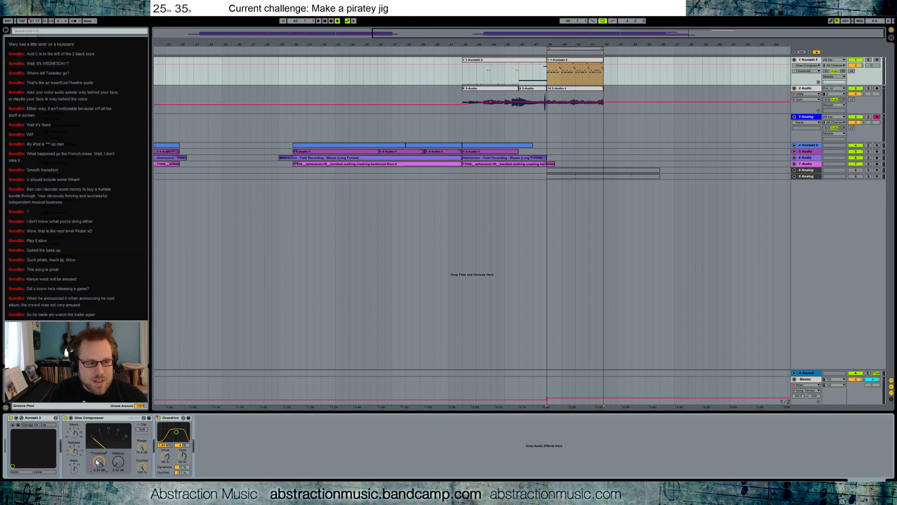
drag(118, 463, 117, 460)
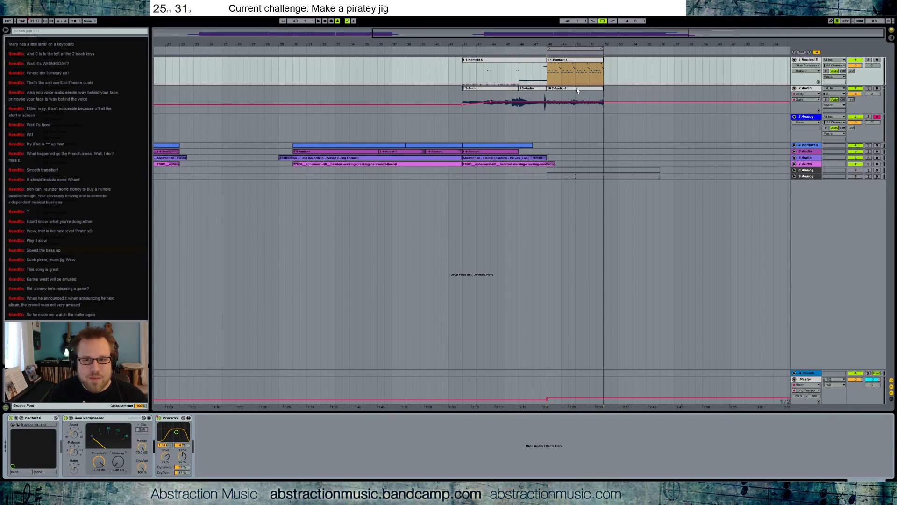
Check the Utility gain automation on 2 Audio around bars 42 to 44.
key(Down)
click(803, 88)
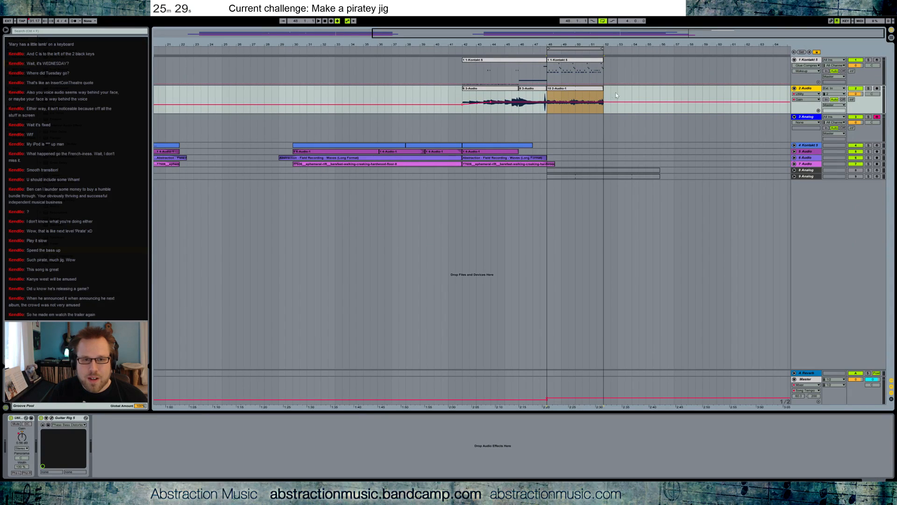
click(22, 437)
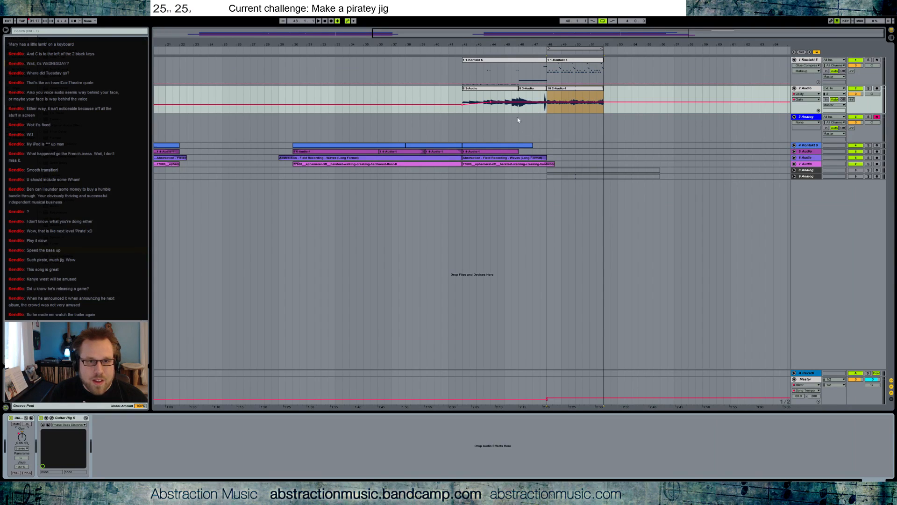
mouse_move(491, 103)
drag(491, 103, 491, 103)
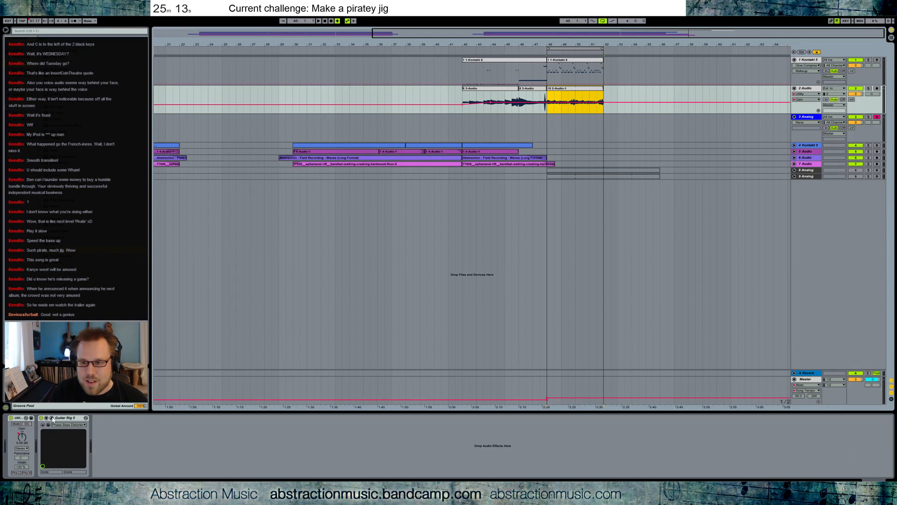
Load the Phase Bass Distorted preset from the bass amp category in Guitar Rig 5 on 2 Audio and audition it from bar 48.
click(52, 418)
drag(601, 146, 711, 47)
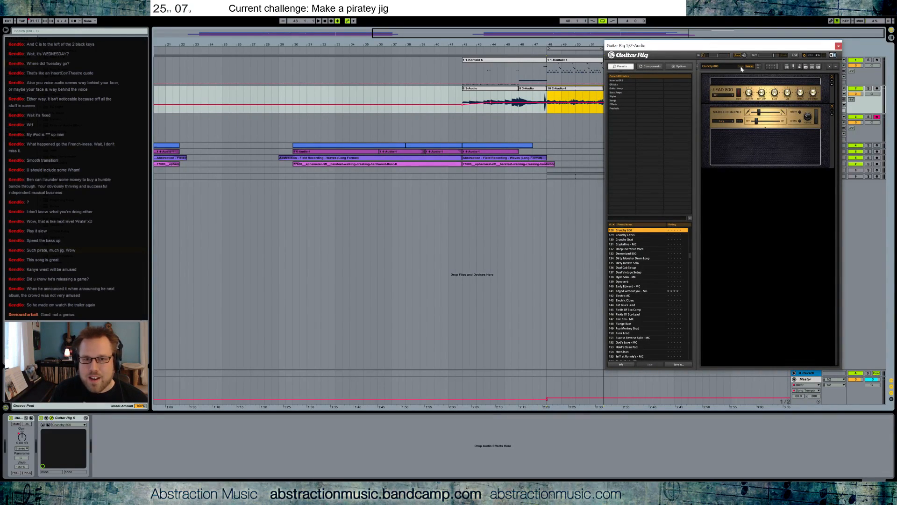
drag(725, 47, 747, 47)
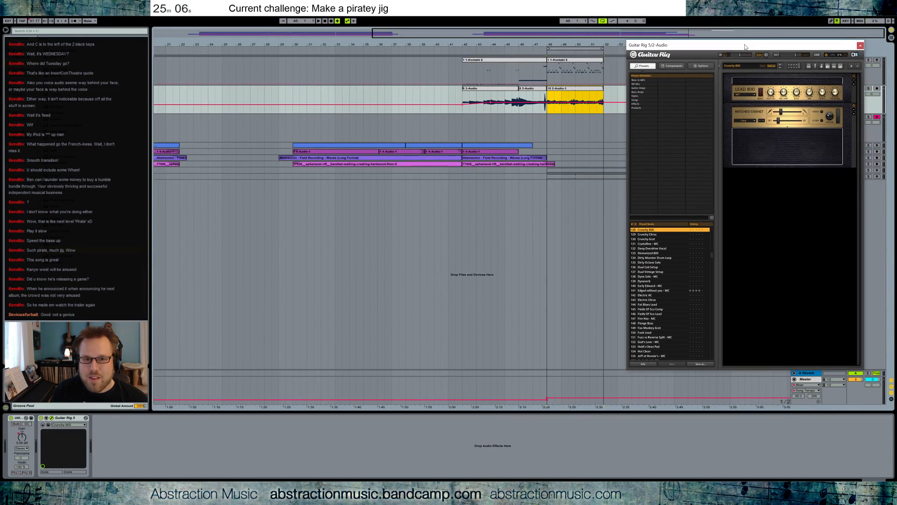
click(653, 92)
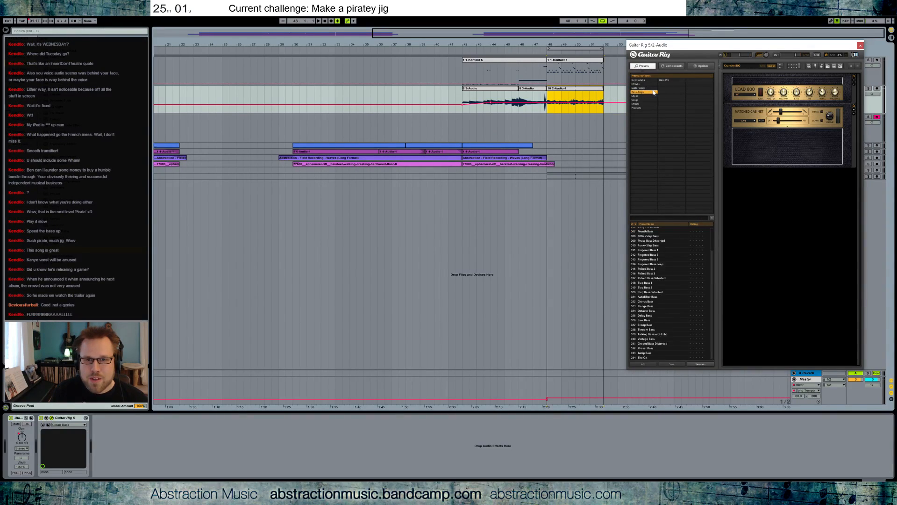
click(659, 242)
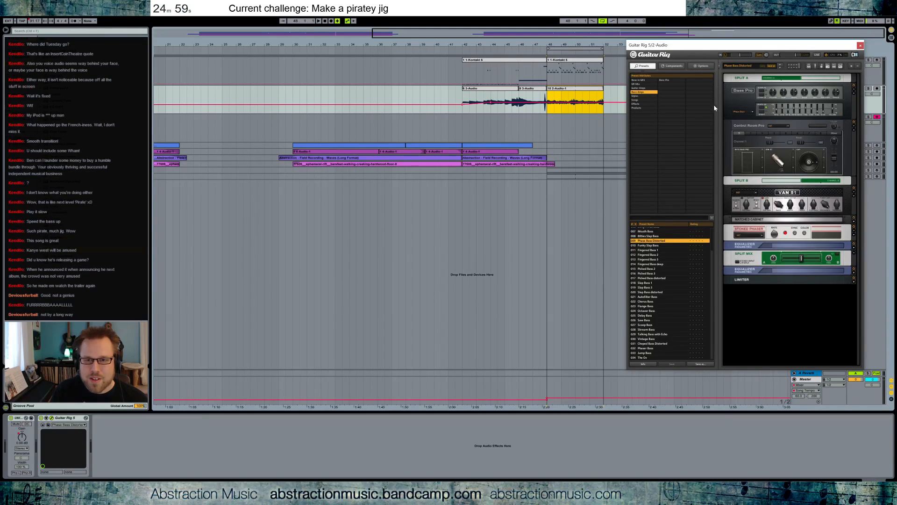
drag(777, 49, 799, 67)
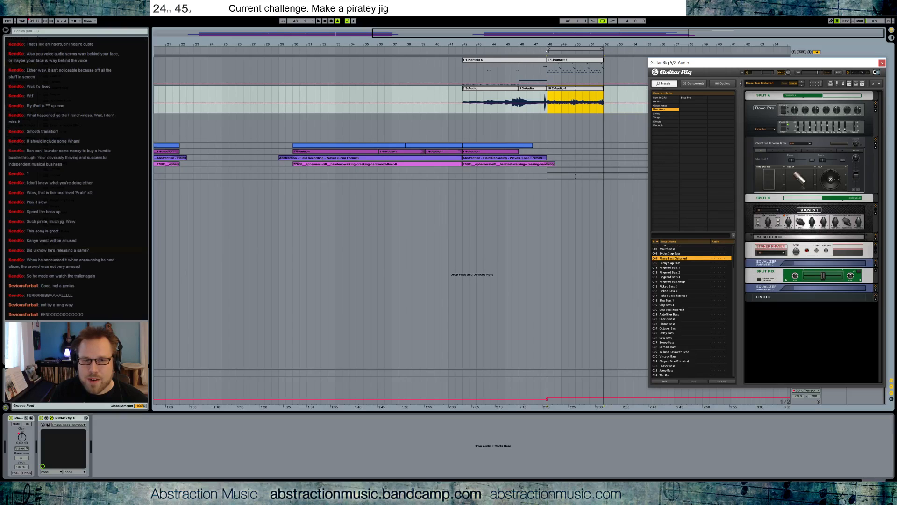
key(space)
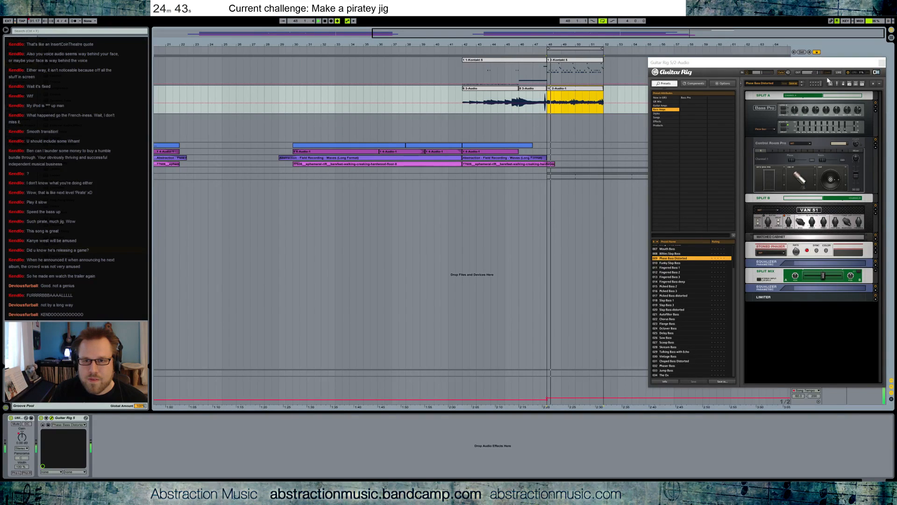
drag(849, 67, 235, 70)
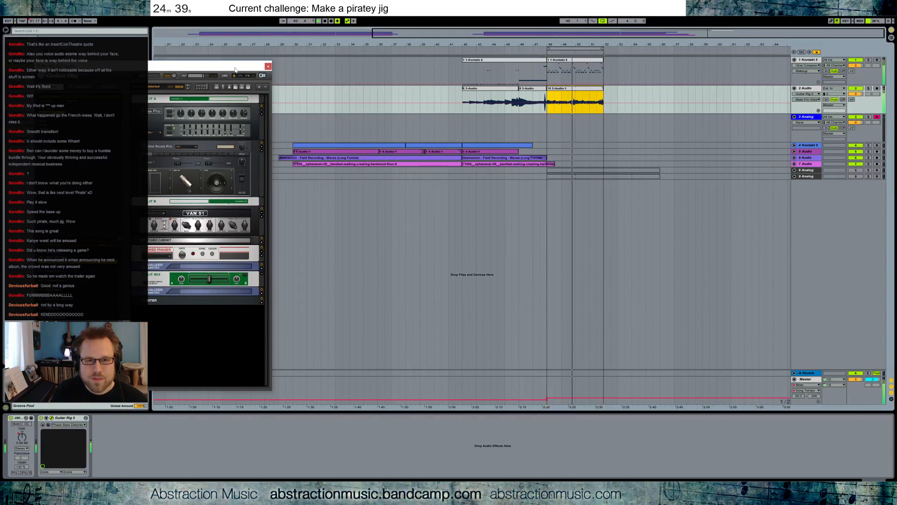
Add a new audio track below 2 Audio and arm it for recording.
click(515, 88)
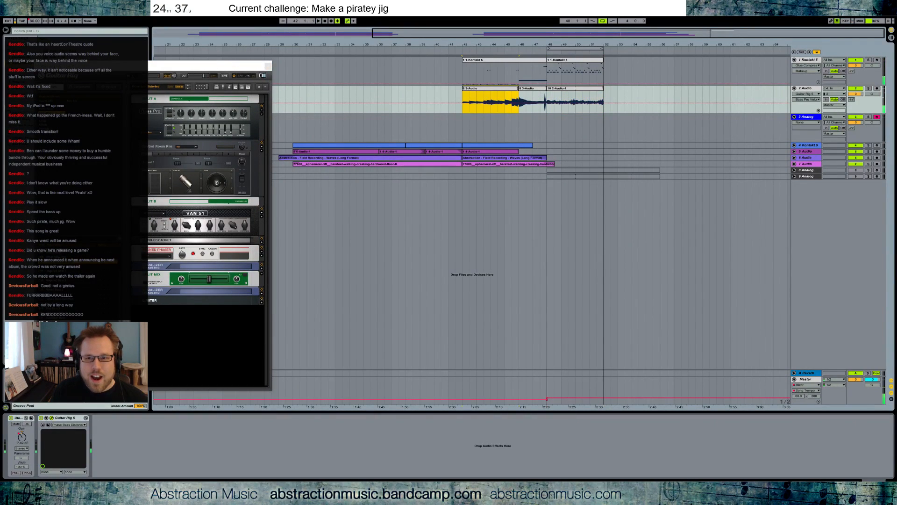
click(803, 89)
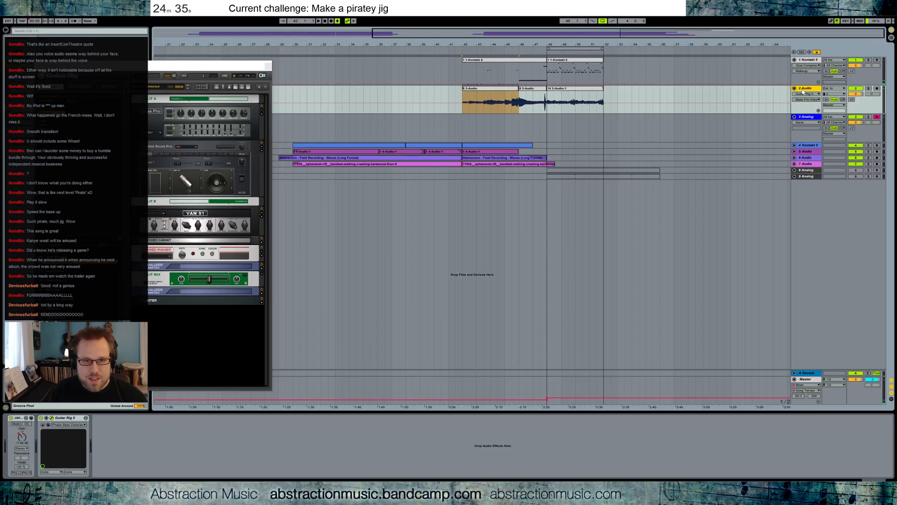
key(ctrl+t)
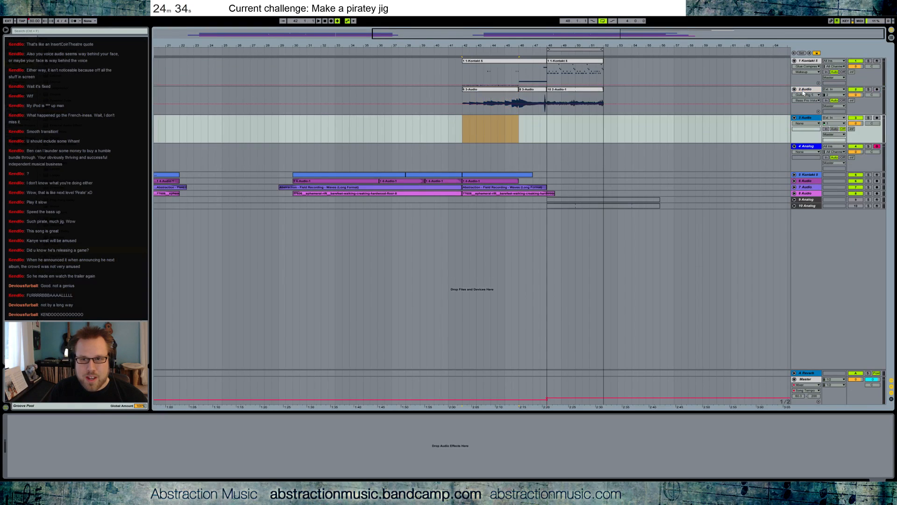
click(877, 118)
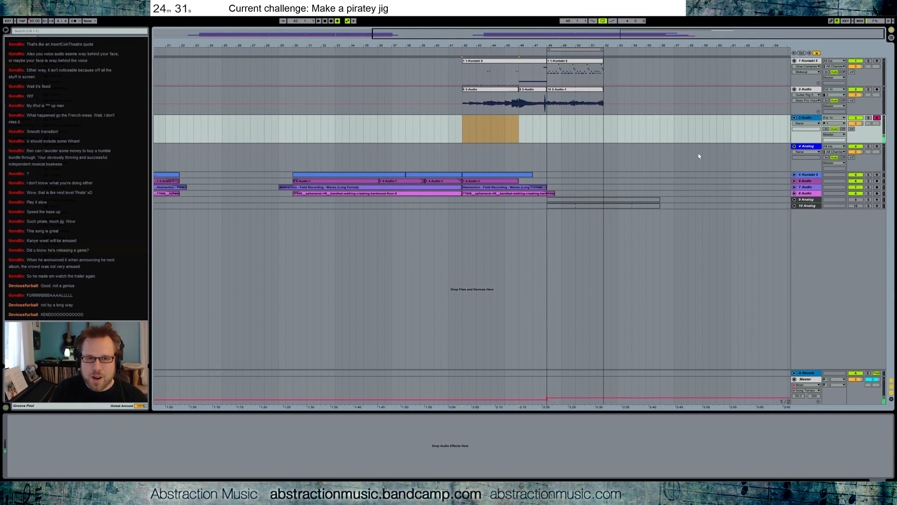
Record a take on 3 Audio from bar 46, and record a second take over it from the same point.
click(520, 124)
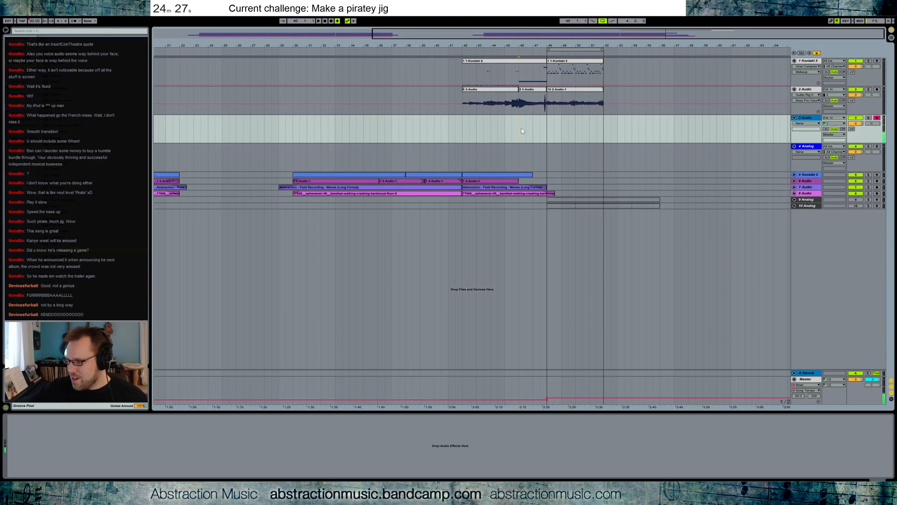
key(F9)
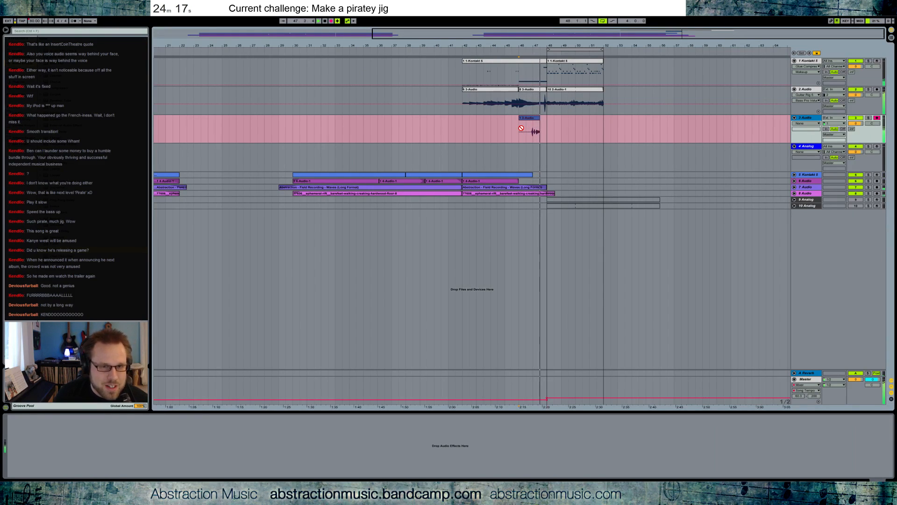
key(space)
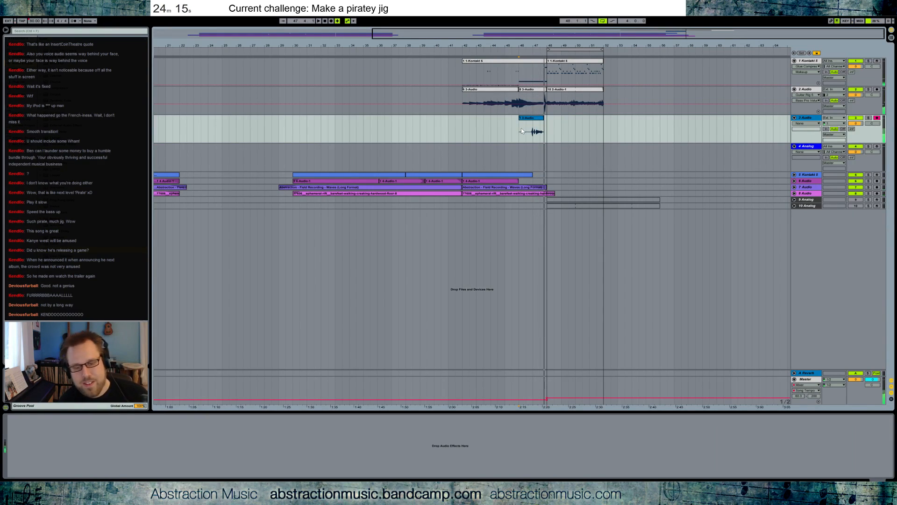
key(F9)
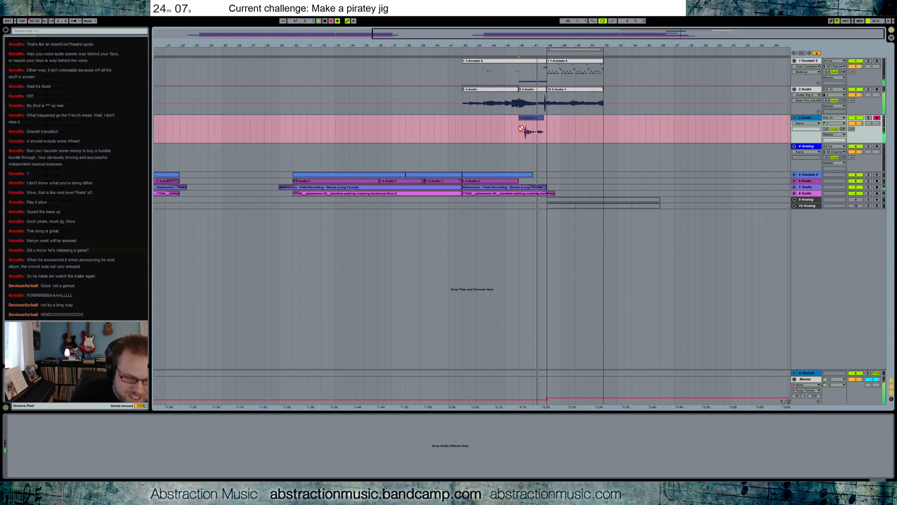
key(space)
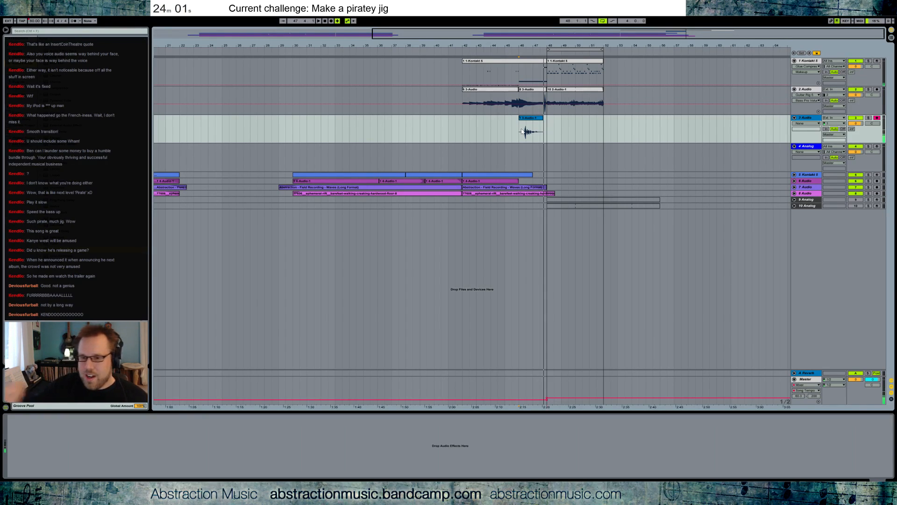
Raise the reverb send of 3 Audio and insert an Auto Filter set to high-pass on it.
click(852, 130)
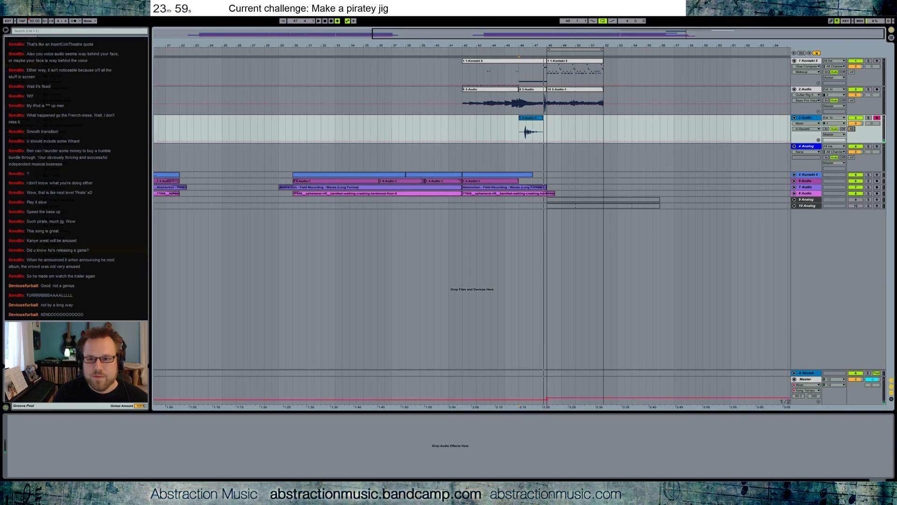
click(543, 117)
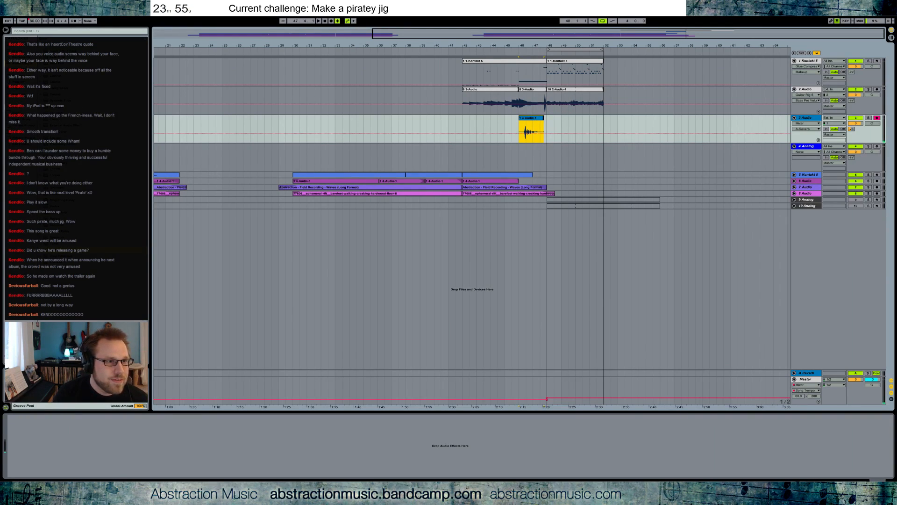
drag(58, 57, 57, 448)
click(37, 461)
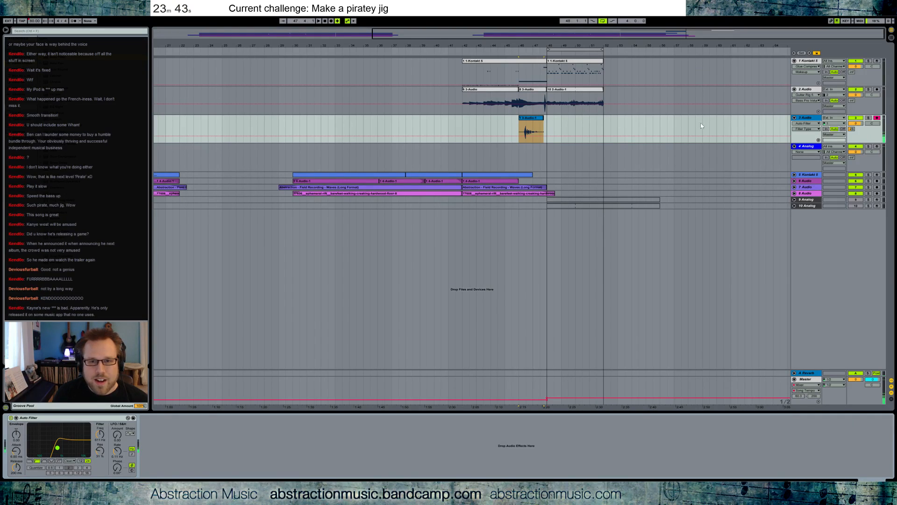
Trim the recorded clip on 3 Audio so it runs from about 46.2 to about 47.3.
drag(543, 120, 540, 120)
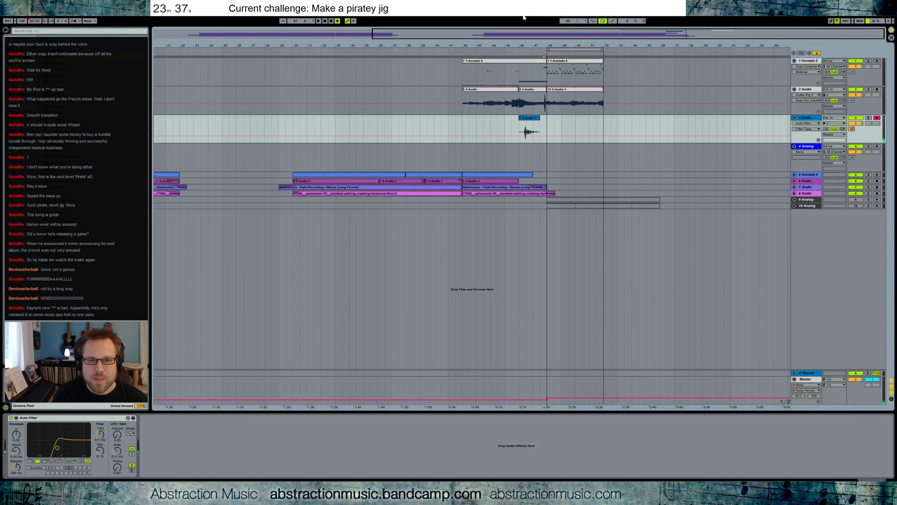
drag(676, 37, 681, 42)
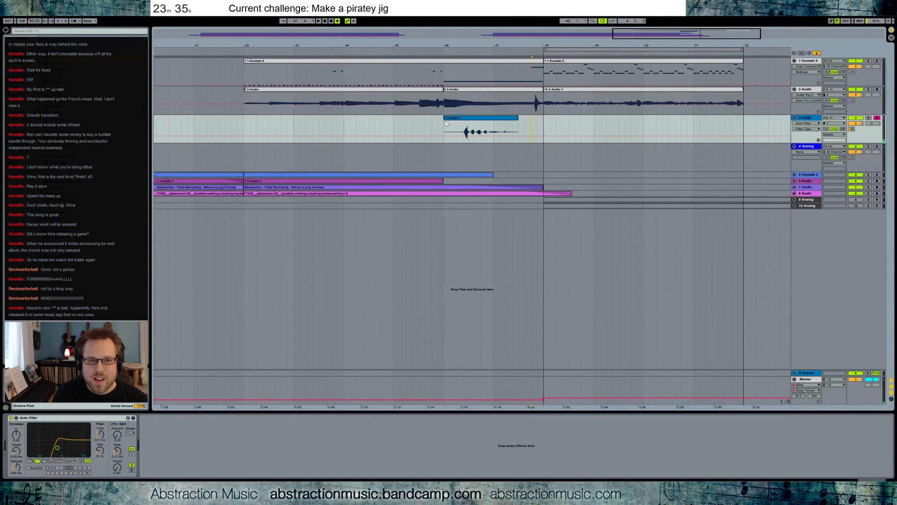
drag(444, 122, 456, 121)
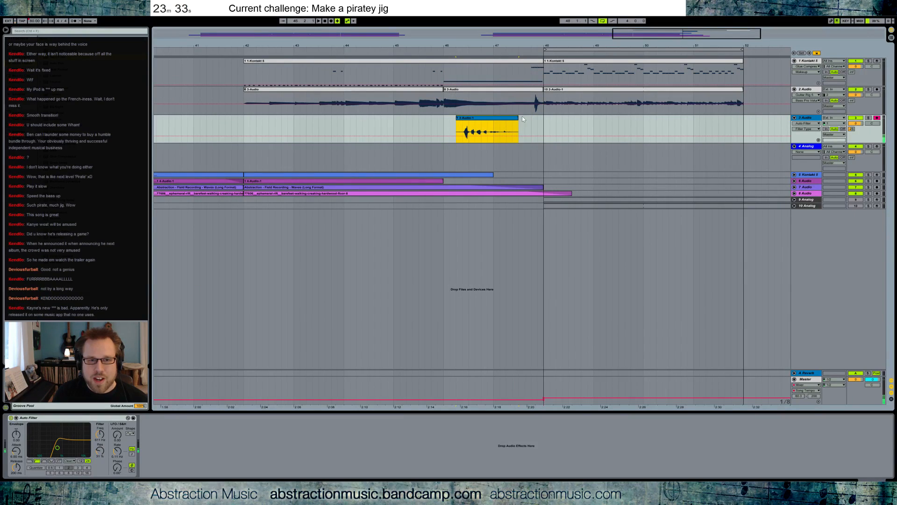
Adjust the volume and panning of 3 Audio and play the arrangement from bar 46.
drag(856, 124, 872, 138)
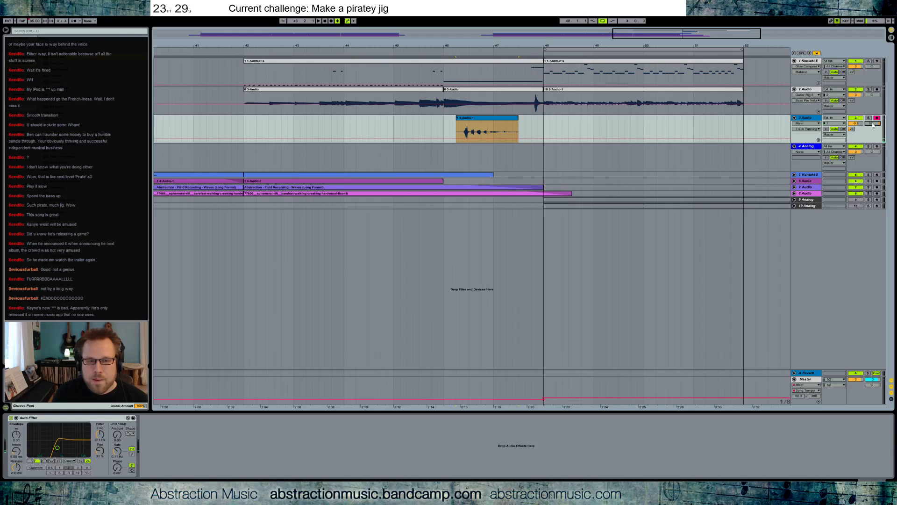
click(443, 125)
key(space)
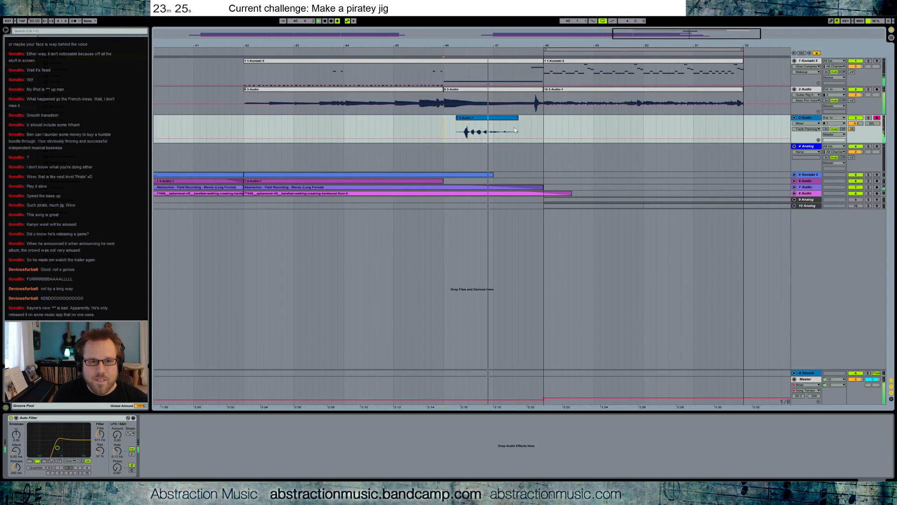
Stop the playback and bring the whole section around bars 39 to 60 into view.
key(space)
drag(423, 46, 442, 23)
drag(676, 34, 654, 34)
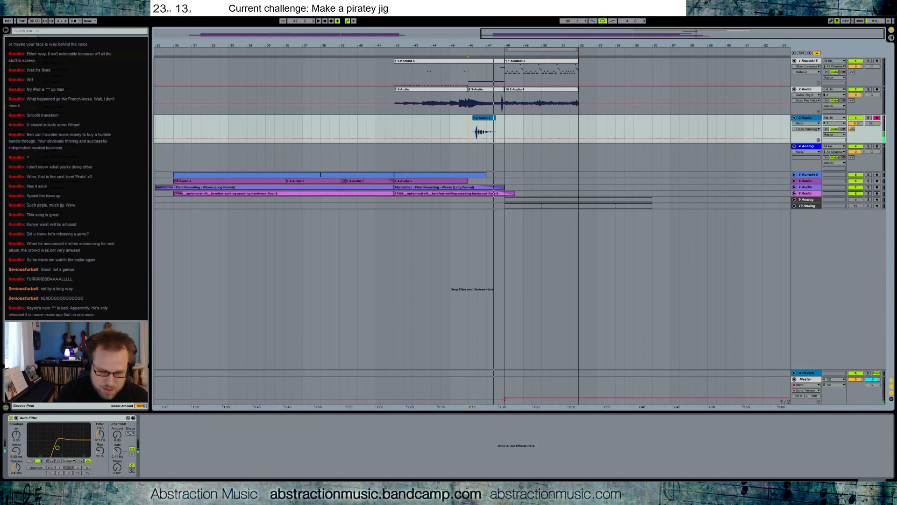
Switch to Chrome, widen its window, look through the TIDAL page for The Life of Pablo and close it.
drag(896, 95, 213, 60)
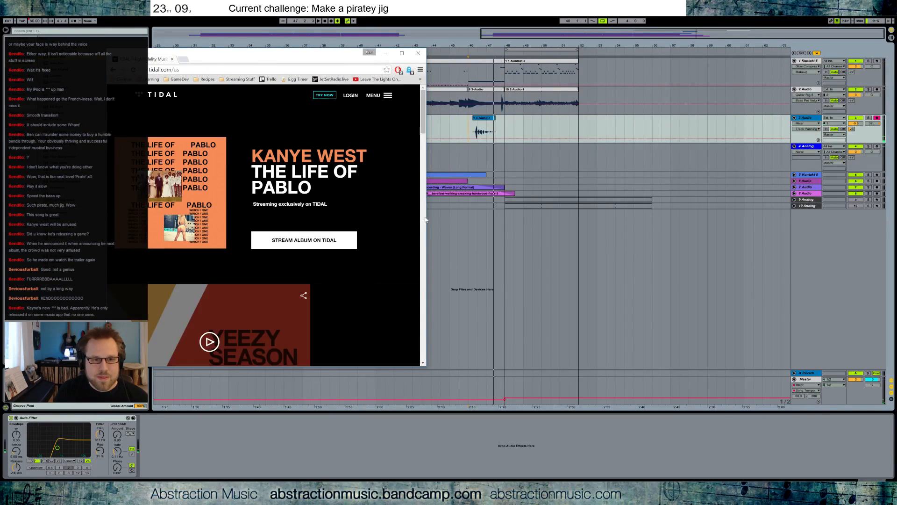
drag(428, 217, 818, 219)
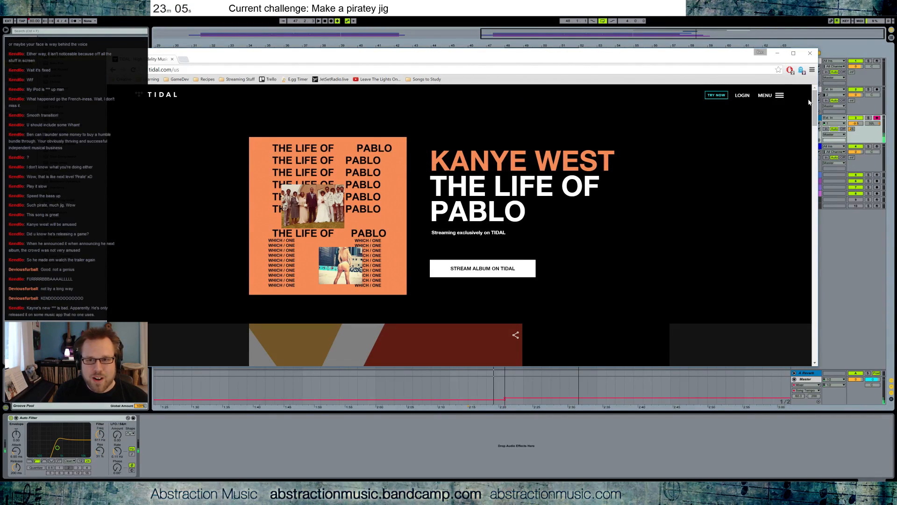
drag(817, 101, 815, 242)
click(173, 60)
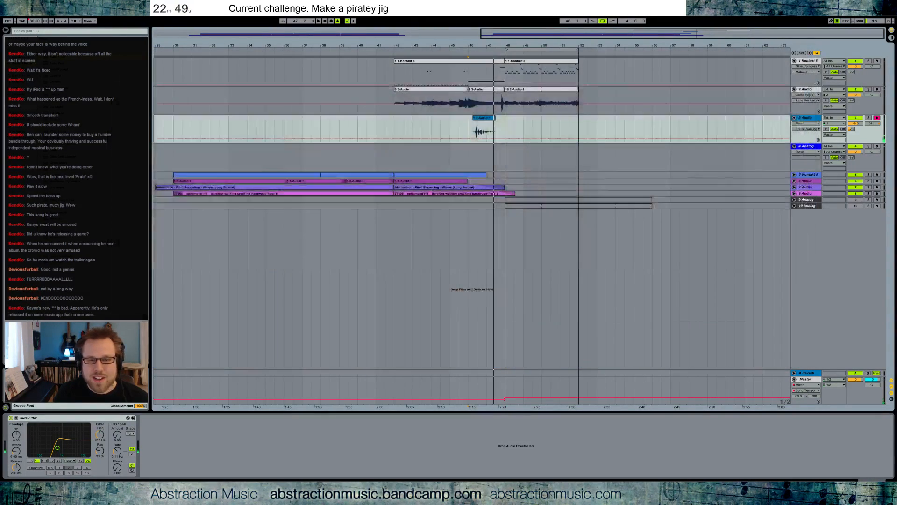
Insert a one-bar MIDI clip at bar 48 on the 4 Analog track.
click(810, 147)
click(505, 160)
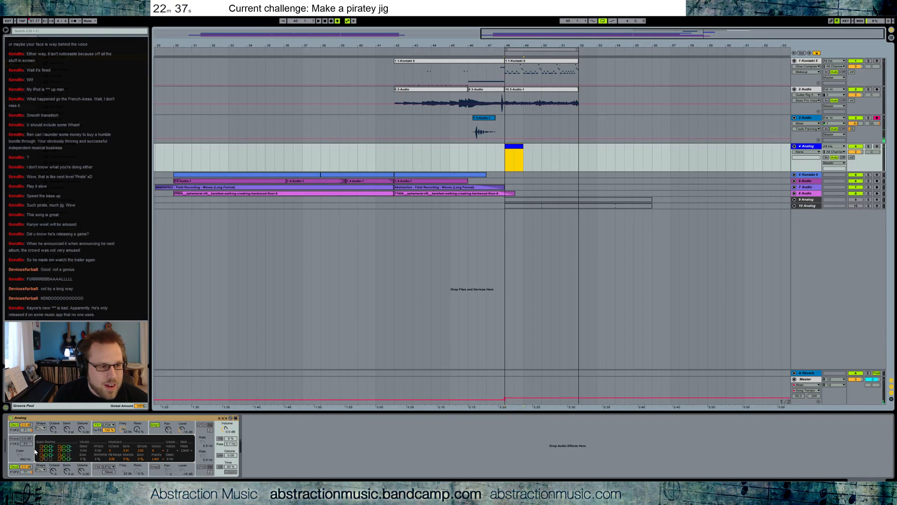
Adjust the second oscillator's octave in Analog, enable unison with a detune of 0.47, and add an Overdrive after it.
click(53, 471)
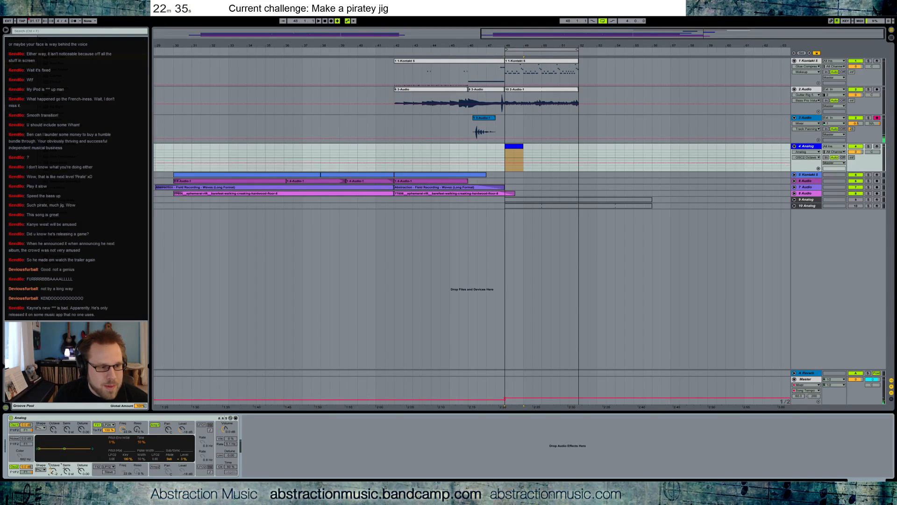
click(220, 456)
drag(230, 455, 230, 452)
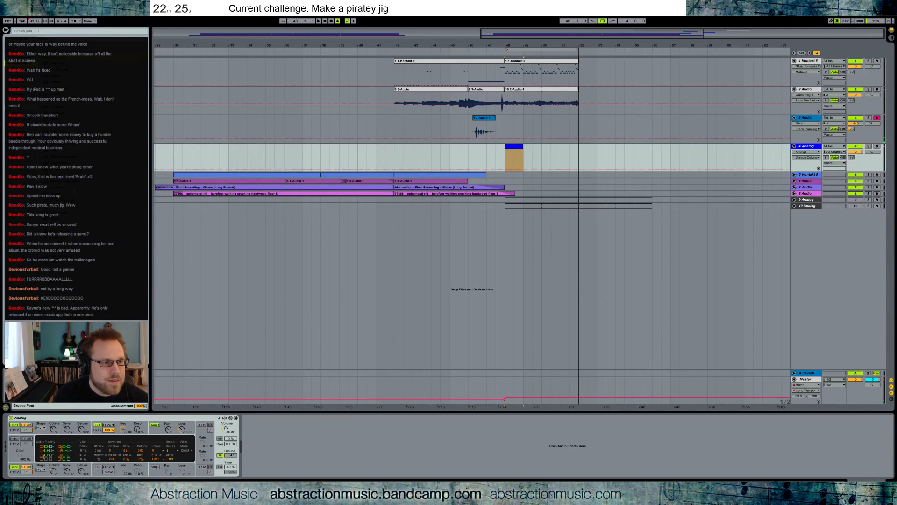
drag(193, 388, 285, 429)
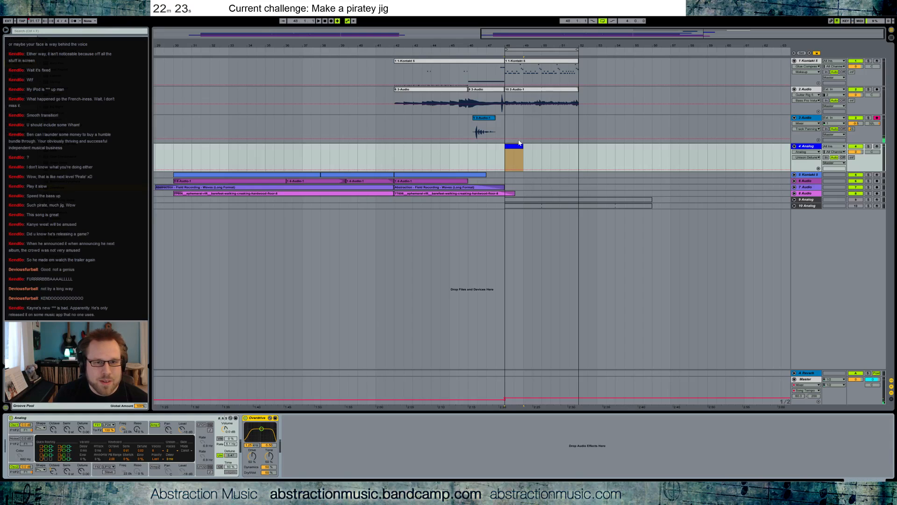
Extend the 4 Analog clip to bar 52 and open it for note editing.
drag(522, 146, 579, 151)
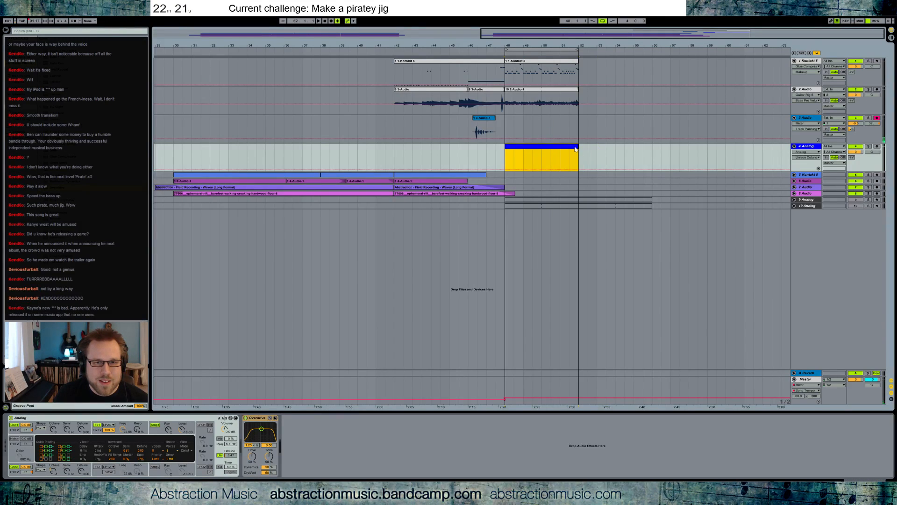
double_click(575, 149)
drag(81, 416, 102, 458)
double_click(97, 354)
mouse_move(100, 353)
mouse_down()
mouse_move(119, 354)
mouse_move(111, 364)
mouse_up()
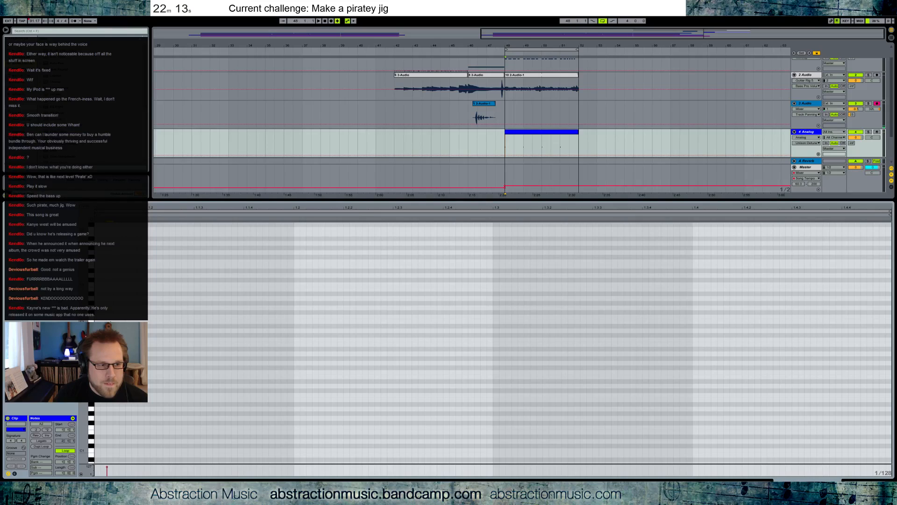
Nudge all the notes of the looping 4 Analog clip slightly later in time and audition the timing.
key(space)
key(space)
key(ctrl+a)
key(Right)
key(space)
key(Right)
key(Right)
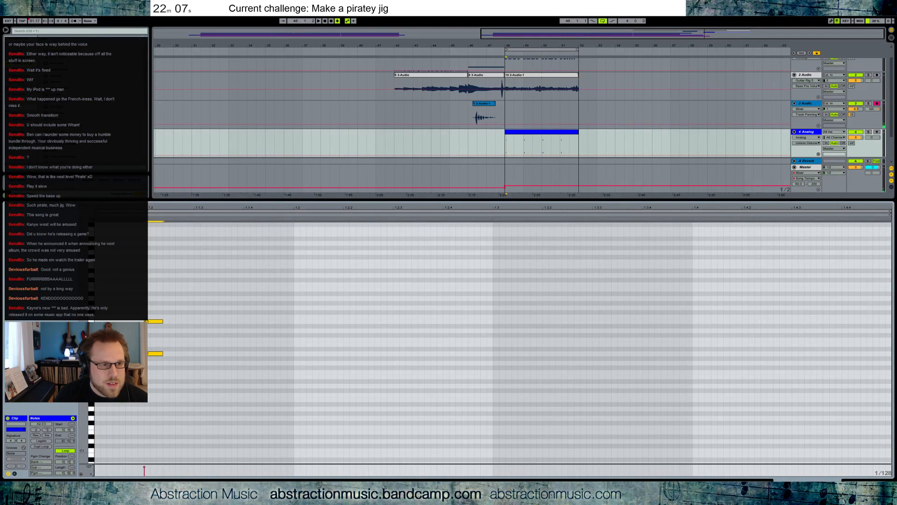
key(space)
key(space)
Move the A2 and E3 chord notes in the 4 Analog clip further right, close to position 1.1.3.
drag(129, 307, 153, 382)
key(Right)
key(Right)
key(Right)
key(Right)
key(Right)
key(Right)
key(Right)
key(Right)
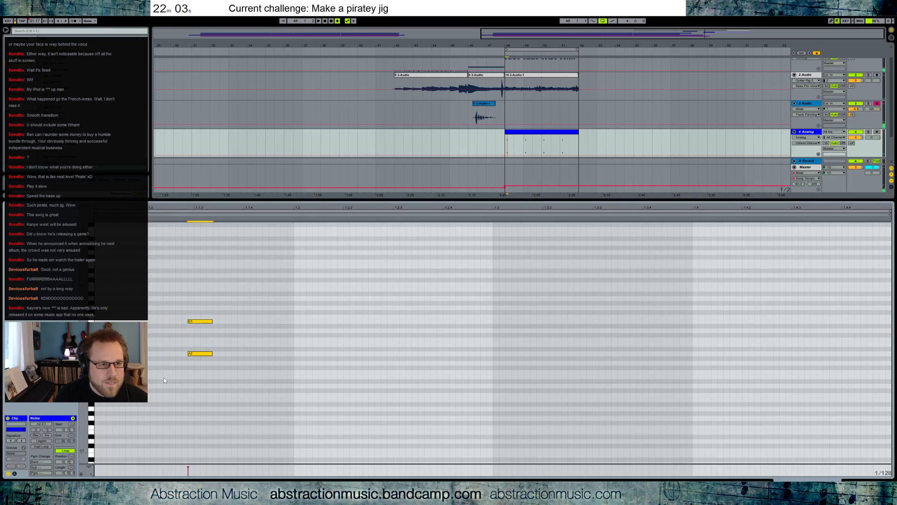
Duplicate the first-beat chord three times to fill the bar with off-beat chords, and play it back.
drag(290, 294, 29, 402)
key(ctrl+d)
key(ctrl+d)
key(ctrl+d)
key(space)
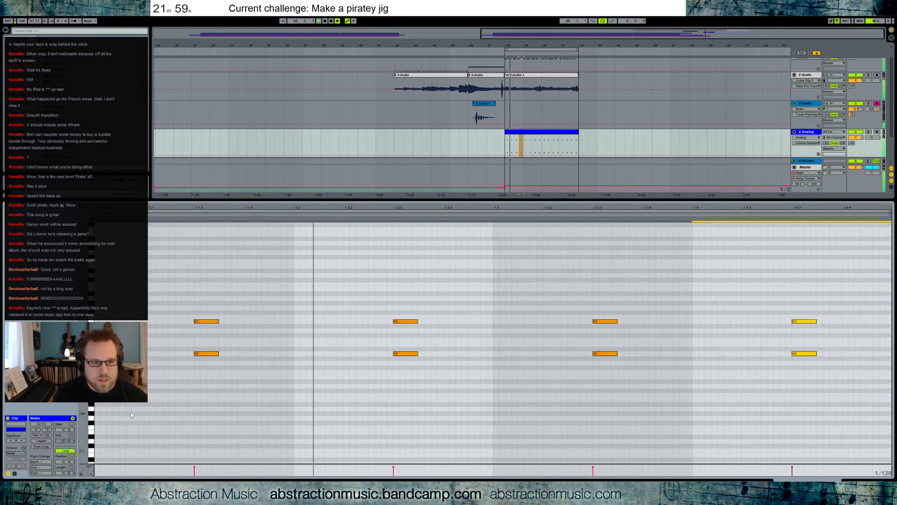
key(space)
Shorten the notes of the bar's last chord to about half their length.
click(806, 358)
drag(794, 303, 804, 360)
key(shift+Left)
key(shift+Left)
key(shift+Up)
key(shift+Down)
Raise the last chord's notes to C3 and F3, and add a duplicate of that chord right behind it.
key(Up)
key(Up)
drag(797, 332, 799, 345)
key(Up)
drag(796, 302, 799, 317)
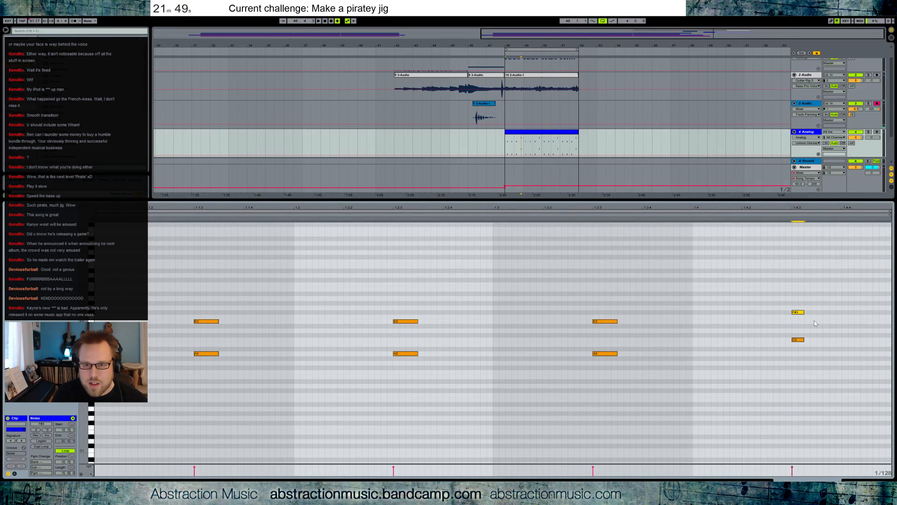
key(Up)
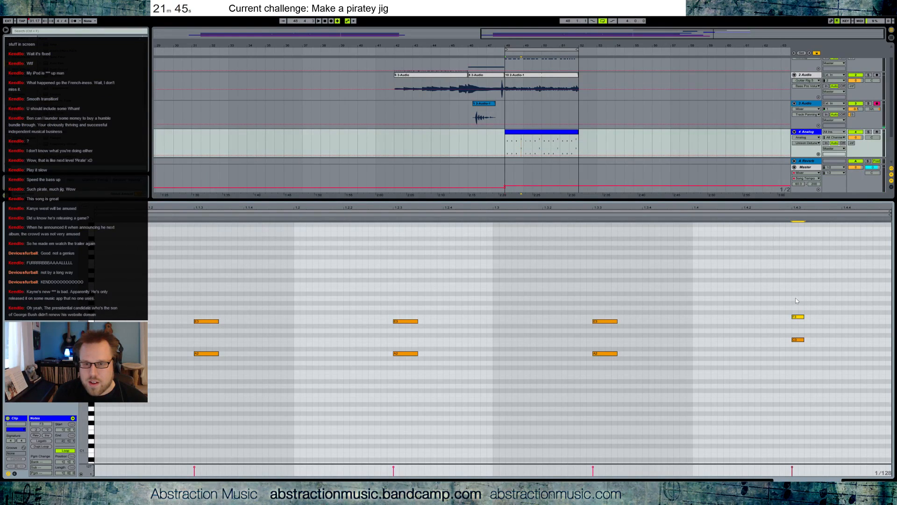
drag(794, 298, 843, 360)
key(ctrl+d)
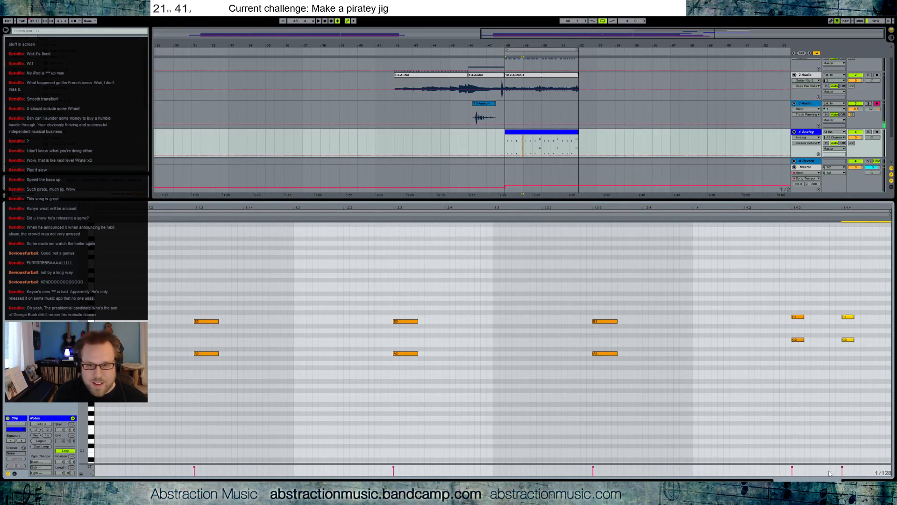
Transpose every note in the 4 Analog clip down one octave and play the result.
key(shift+Tab)
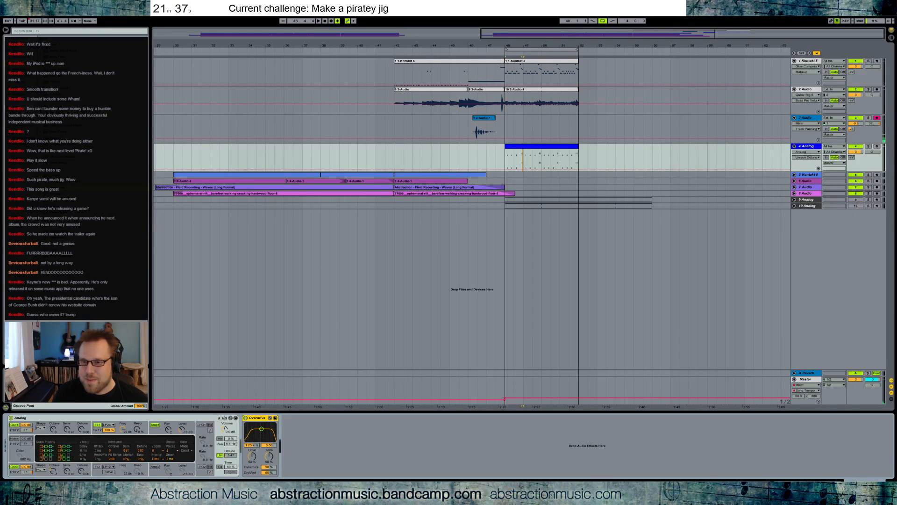
click(530, 149)
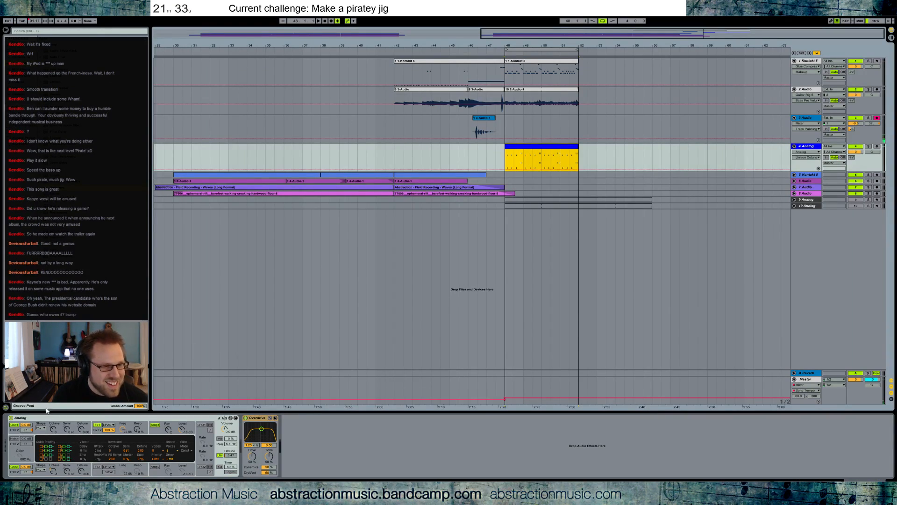
double_click(521, 148)
key(ctrl+a)
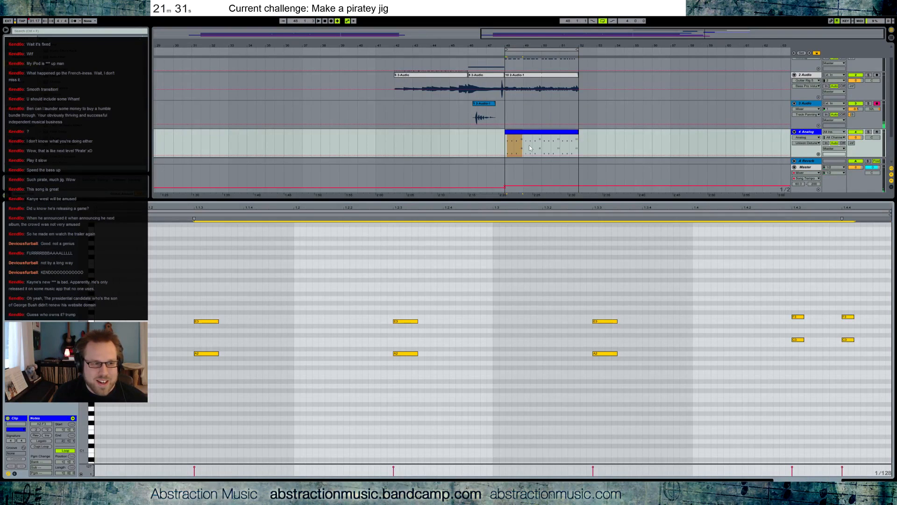
key(shift+Down)
key(space)
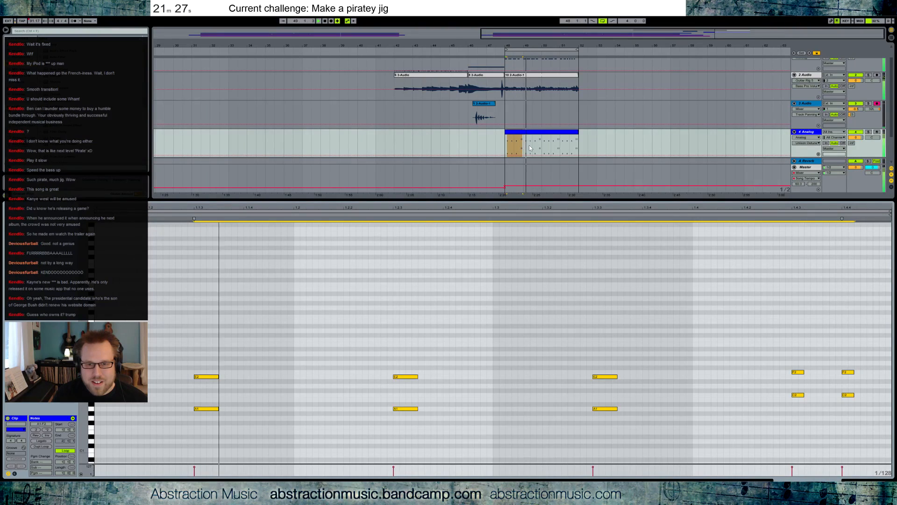
Remove the Overdrive effect from the 4 Analog track and switch off the Analog synth's first oscillator.
key(shift+Tab)
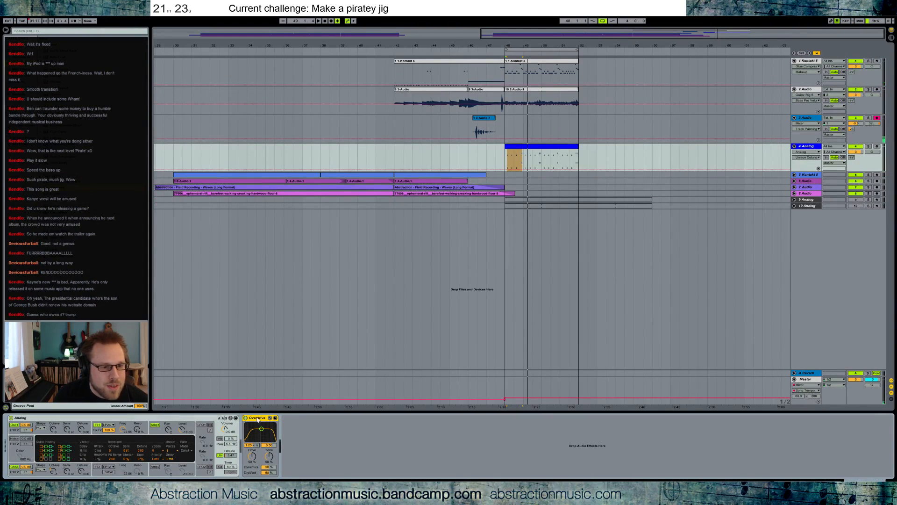
key(Delete)
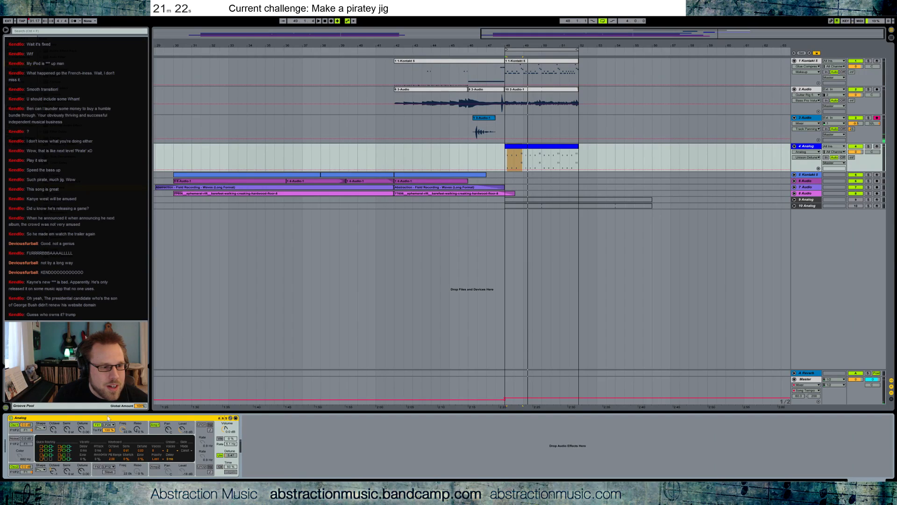
click(14, 425)
click(15, 425)
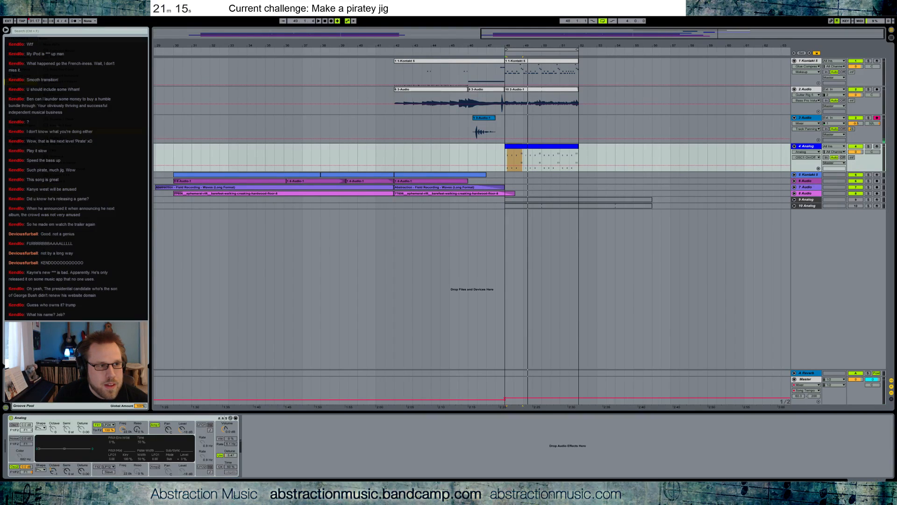
Insert Guitar Rig 5 after the Analog synth and load the Mid Driven Tweedman preset from the Tweedman guitar amps.
drag(88, 162, 305, 441)
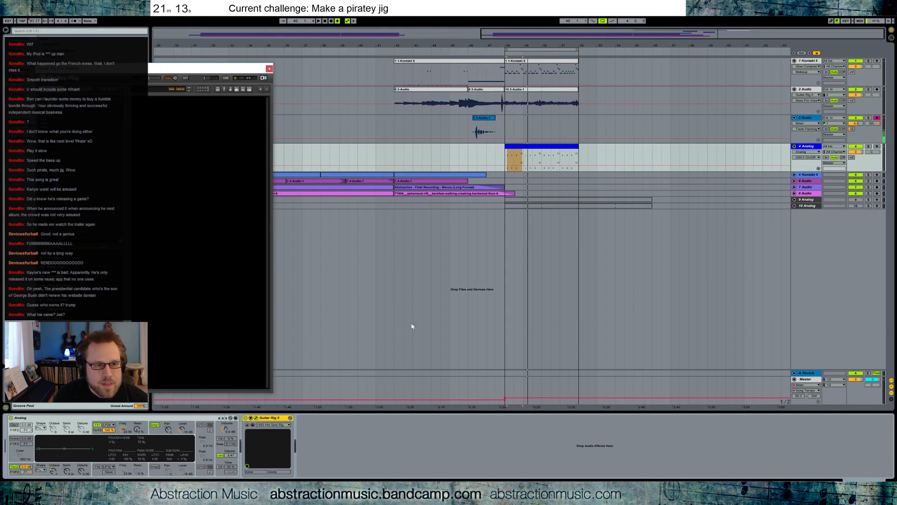
drag(196, 69, 315, 82)
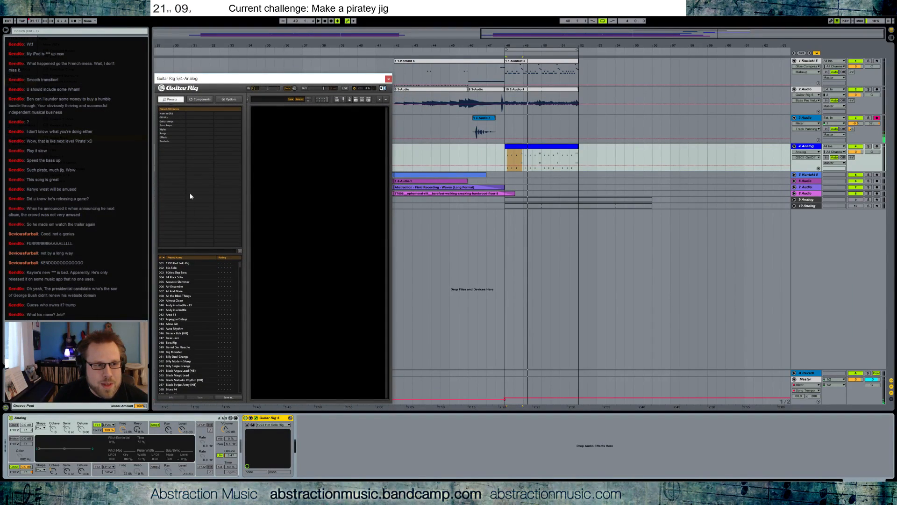
click(167, 121)
click(173, 126)
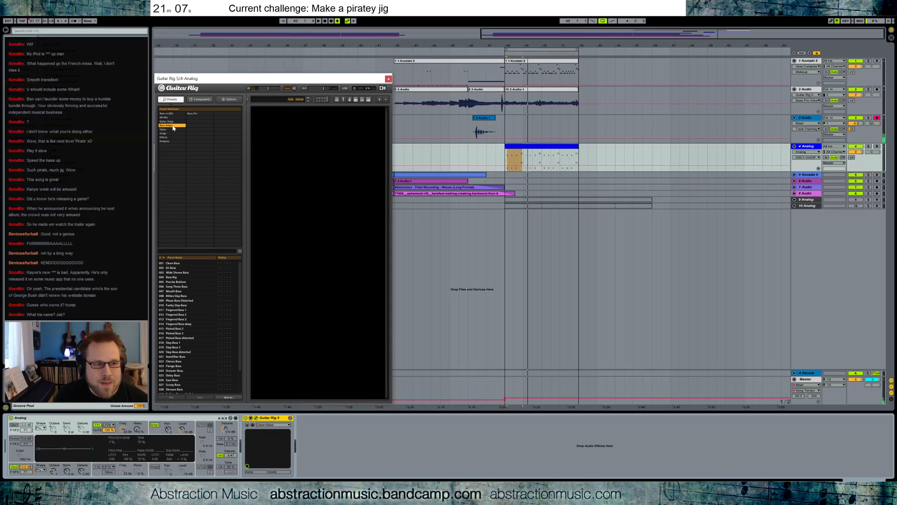
click(170, 121)
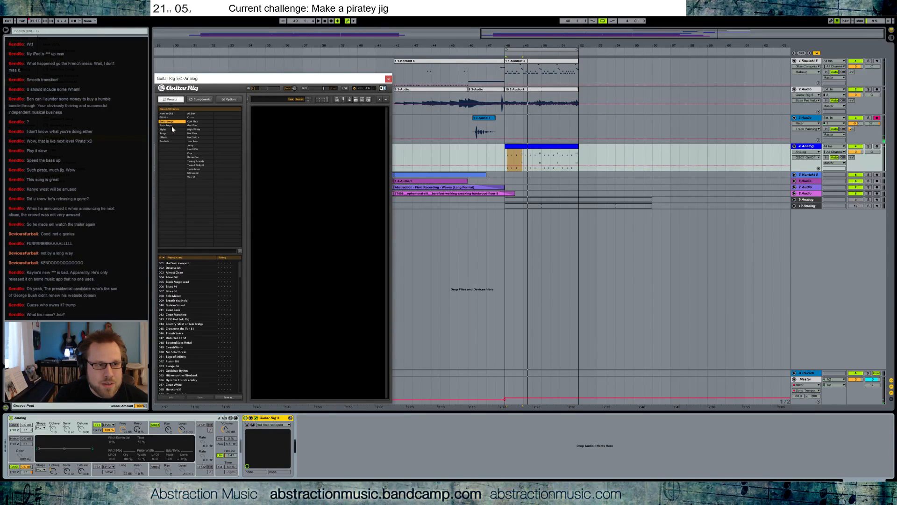
click(200, 149)
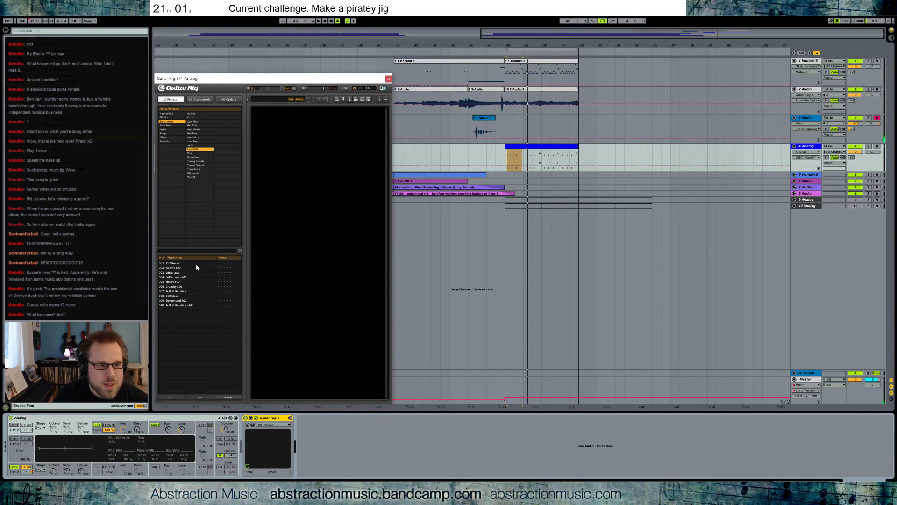
click(200, 169)
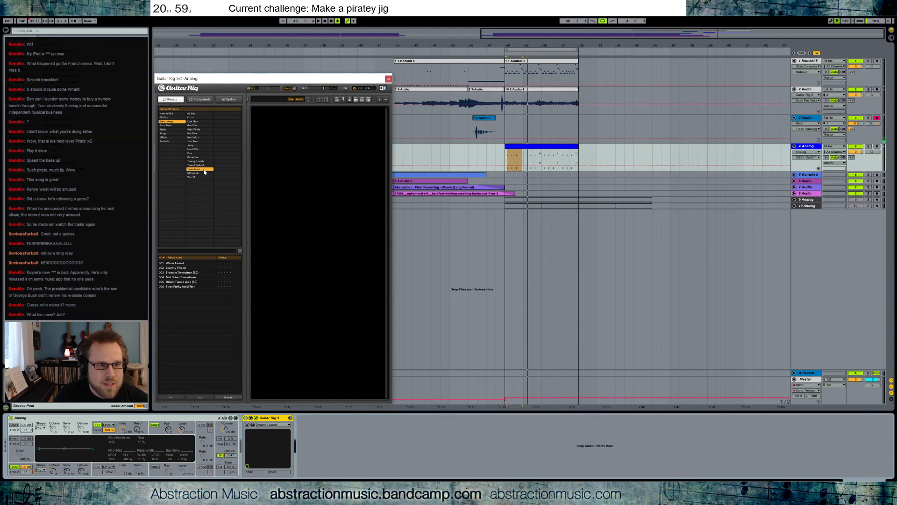
click(196, 277)
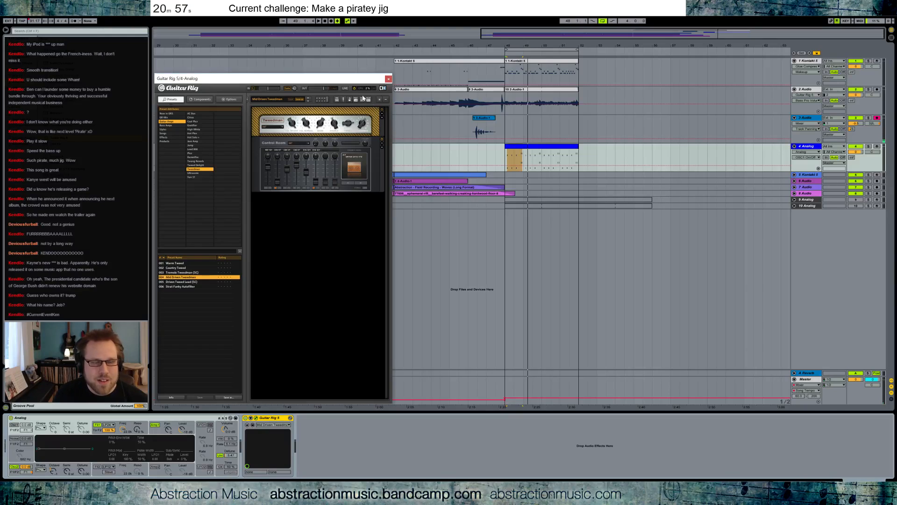
Reshape the Analog synth's amp envelope into a short, quickly decaying one, auditioning the 4 Analog track in solo and with the mix.
click(869, 146)
key(space)
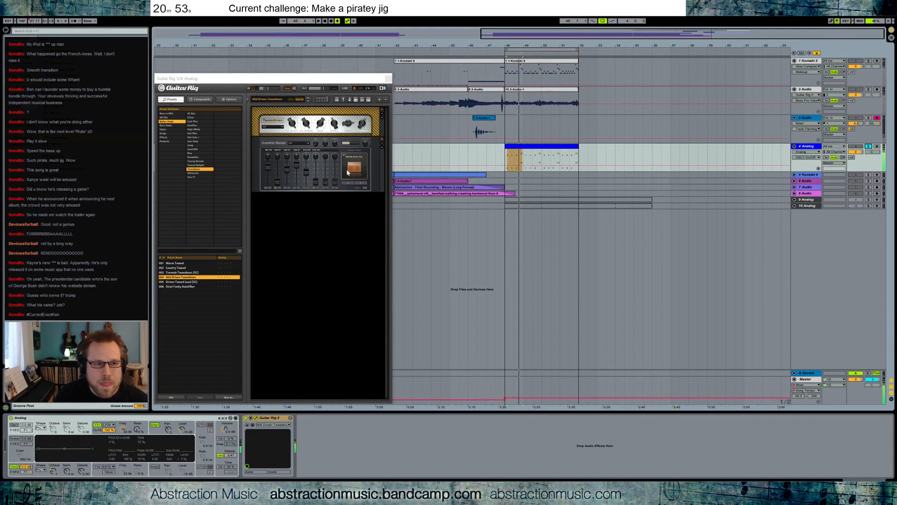
click(157, 430)
drag(90, 459, 48, 462)
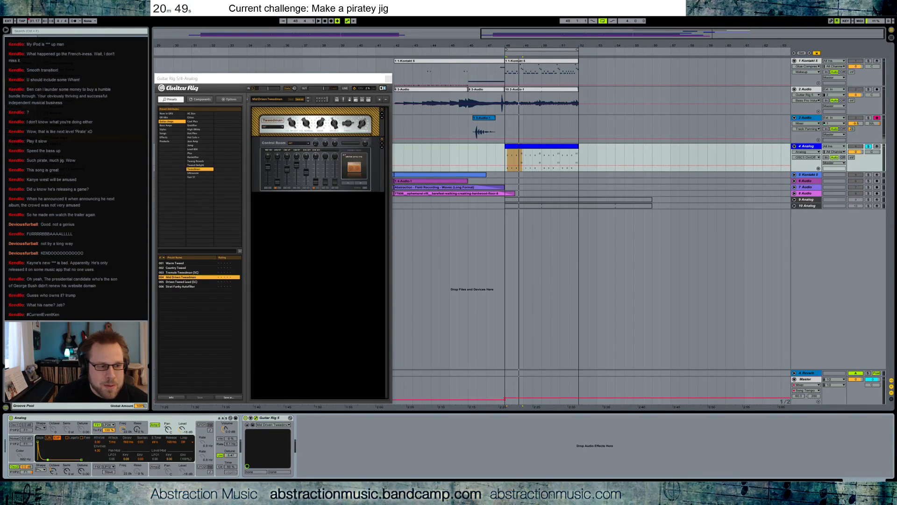
key(space)
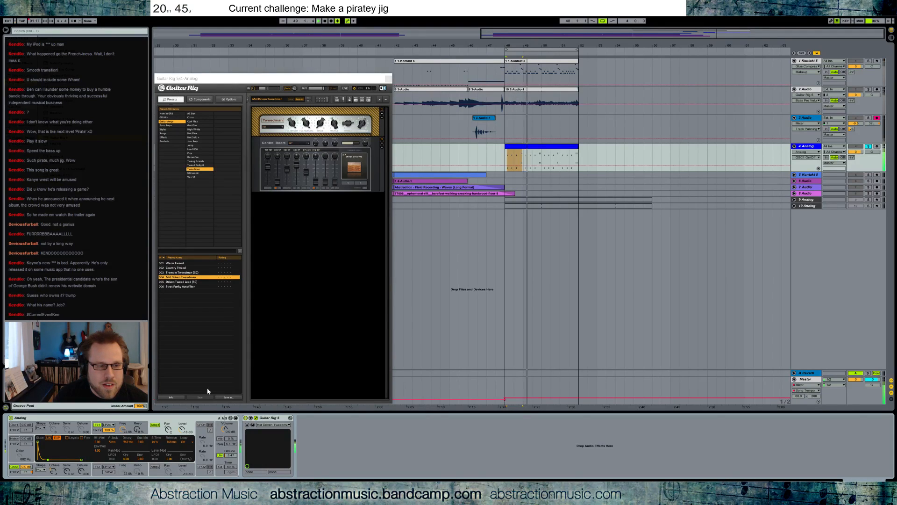
key(space)
key(space)
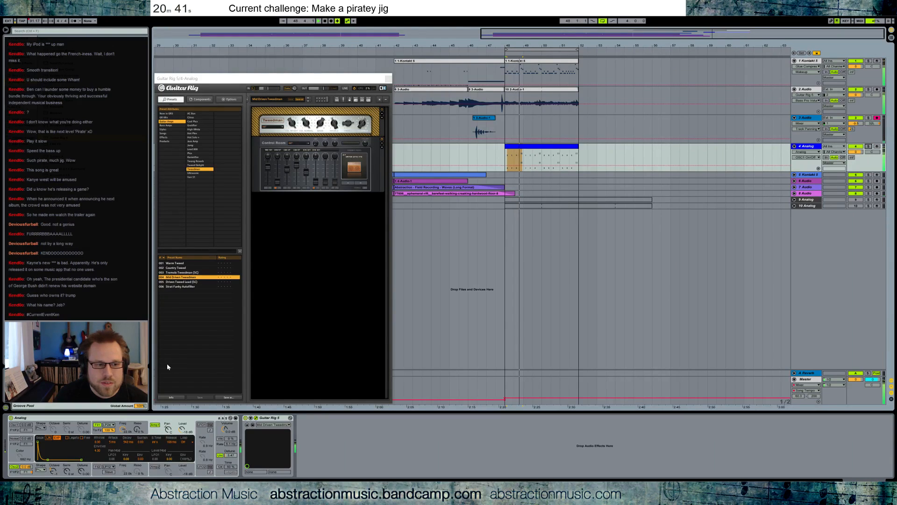
key(space)
Transpose all notes of the 4 Analog clip up one octave and play them.
click(522, 148)
double_click(522, 147)
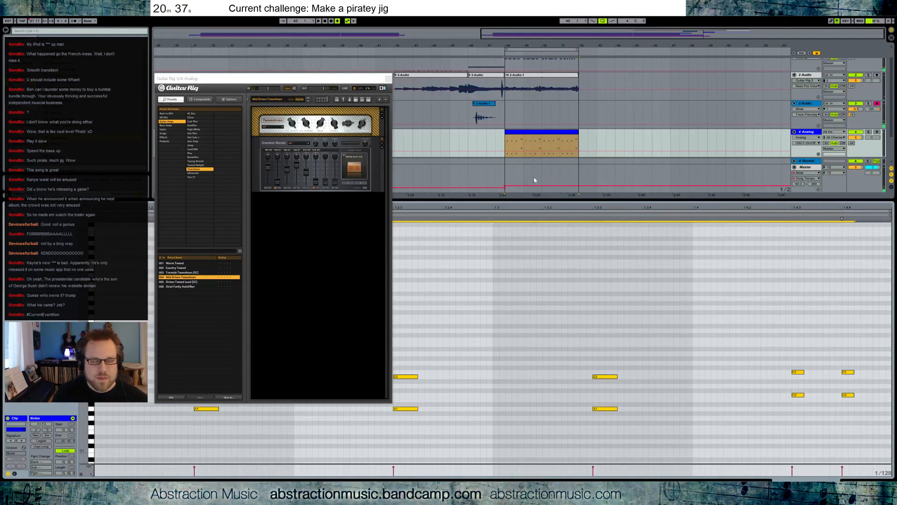
key(space)
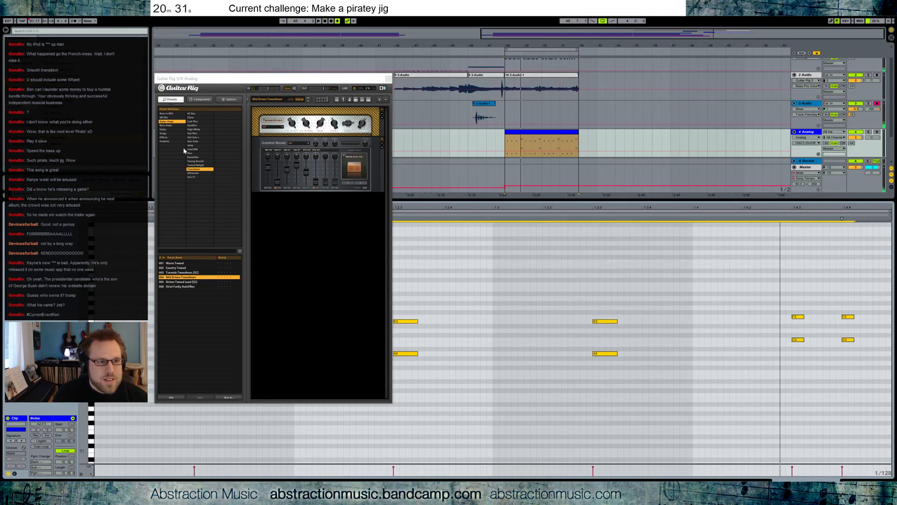
Load the fifth preset of the Twang Reverb guitar amps in Guitar Rig, and move its window aside.
click(200, 161)
click(210, 283)
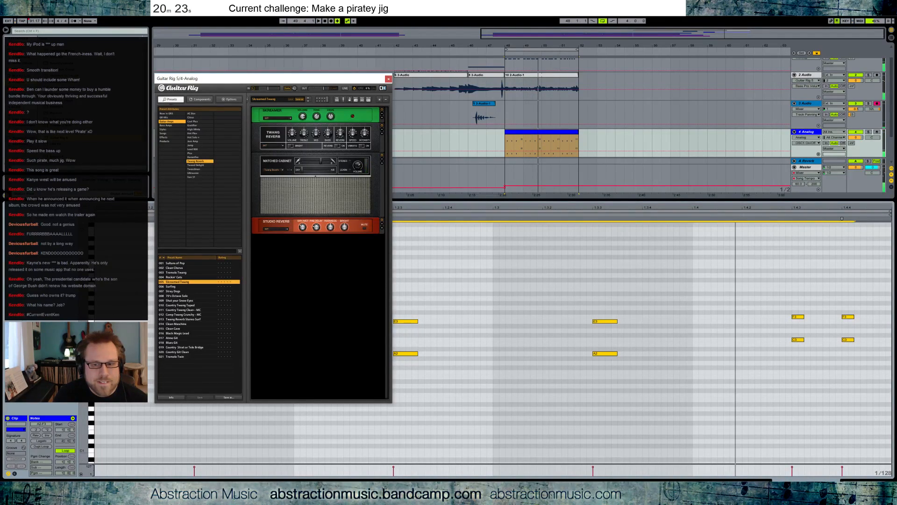
key(shift+Tab)
drag(379, 80, 273, 55)
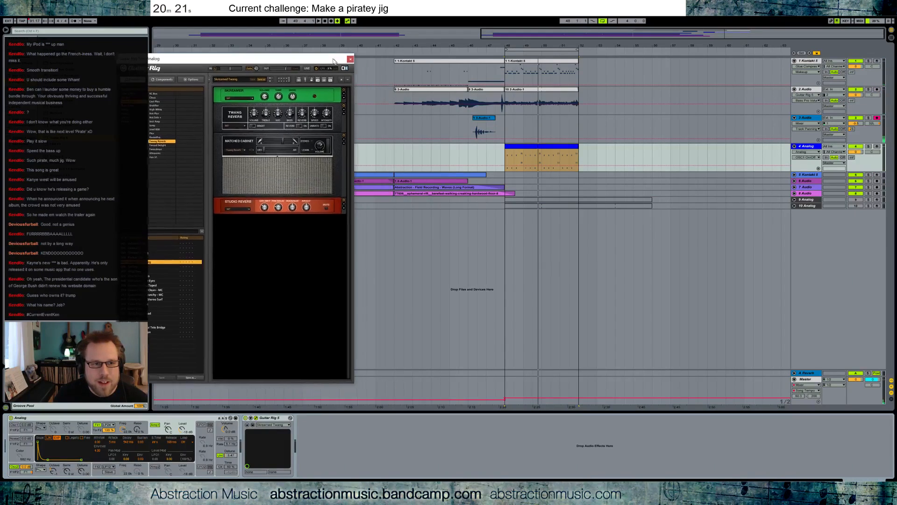
Unfold the 9 Analog track, reactivate its melody clip and switch the track on during playback.
click(795, 200)
click(644, 203)
key(0)
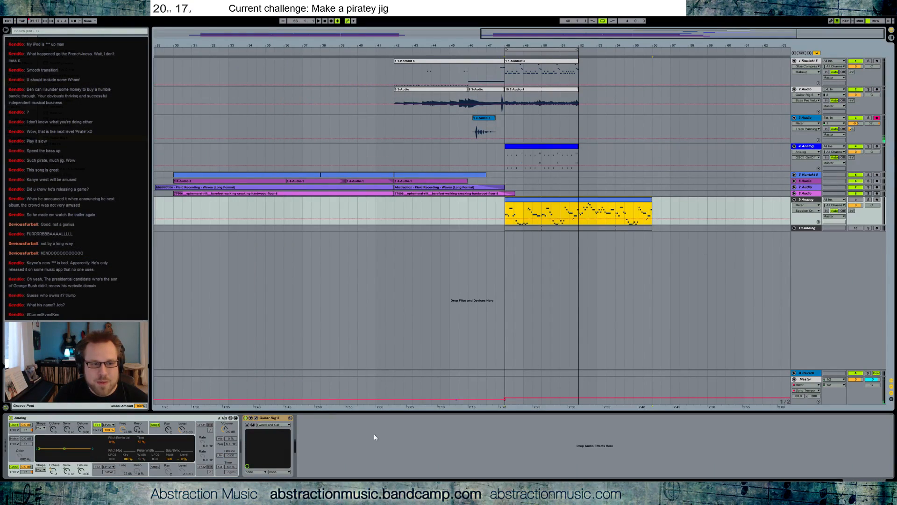
key(space)
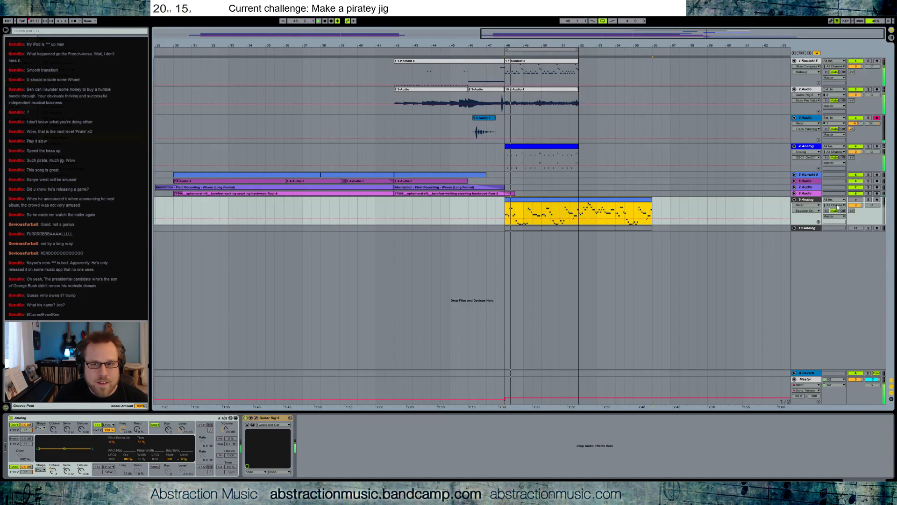
click(856, 201)
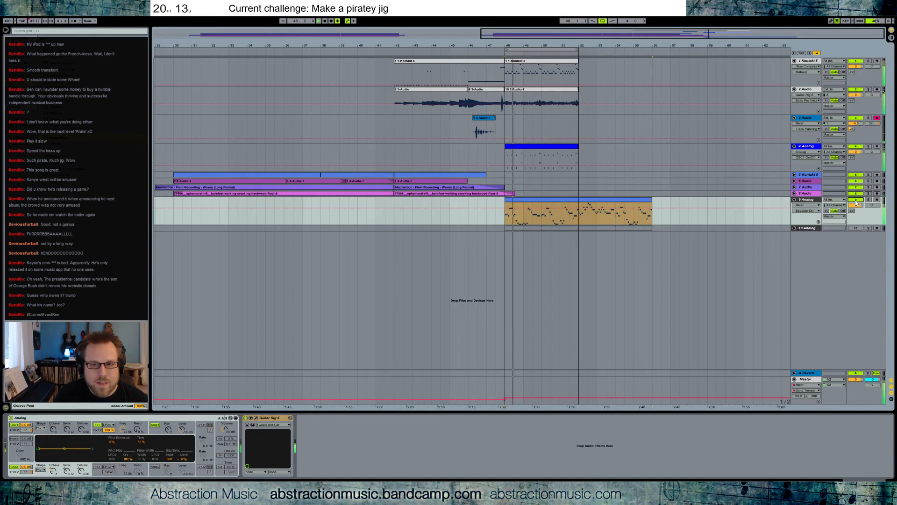
Transpose all notes of the 9 Analog melody clip down three semitones and play it with the arrangement.
double_click(541, 202)
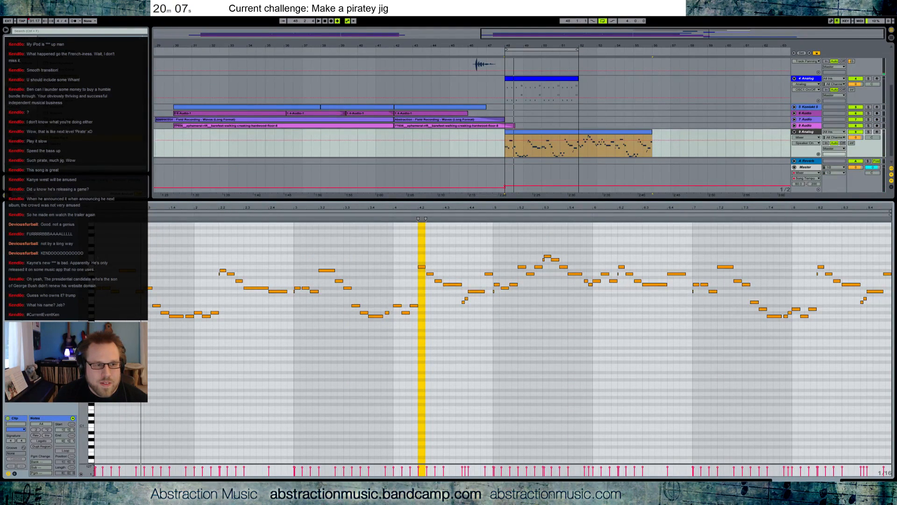
key(ctrl+a)
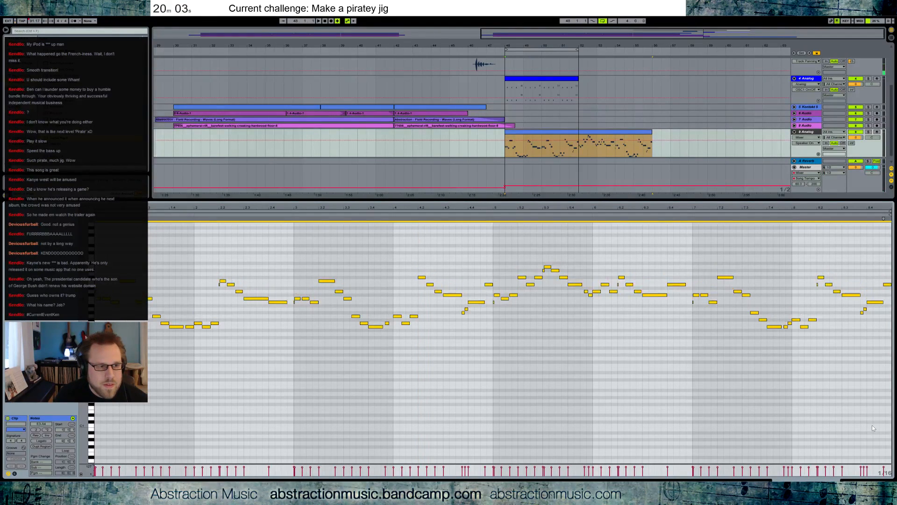
key(space)
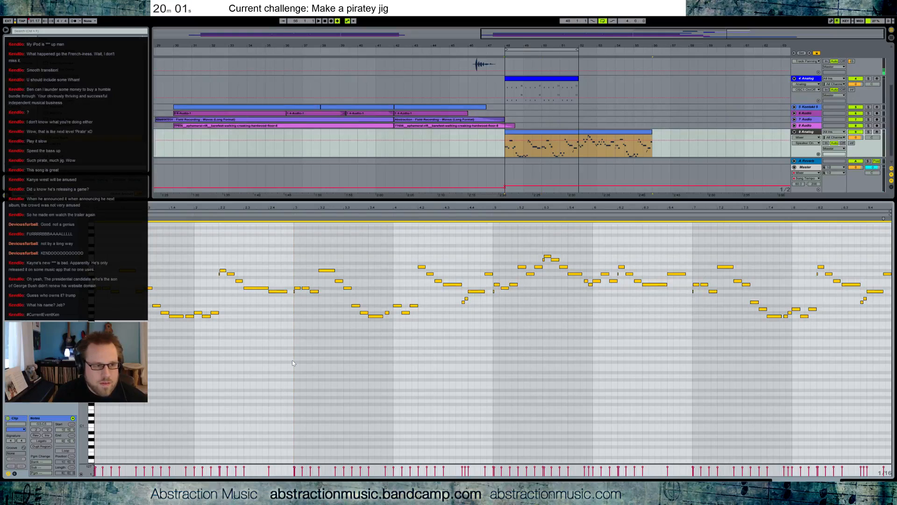
key(Down)
key(Down)
key(Down)
key(space)
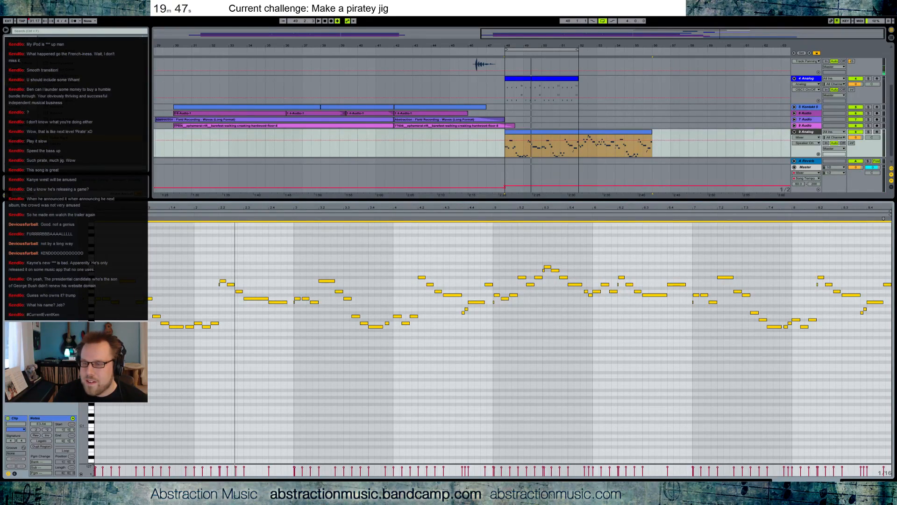
Stop playback, then deactivate the 9 Analog melody clip and fold its track.
key(space)
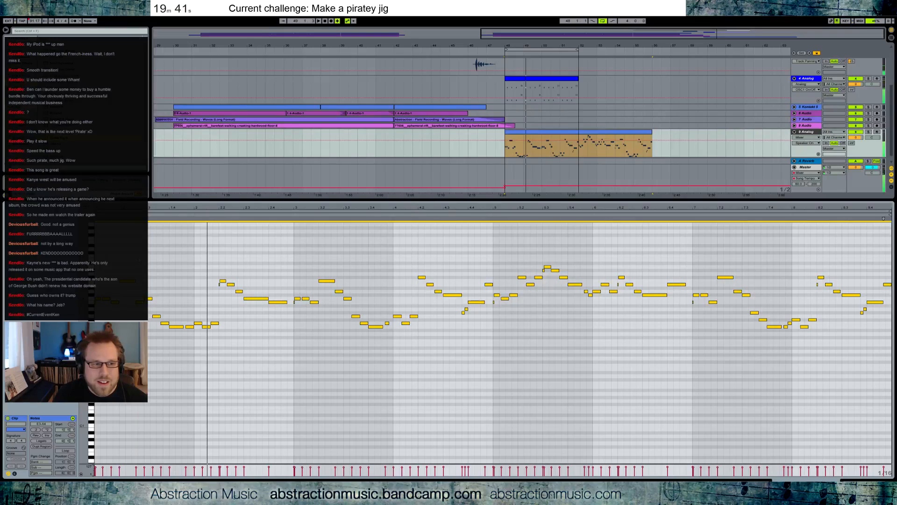
click(139, 259)
key(shift+Tab)
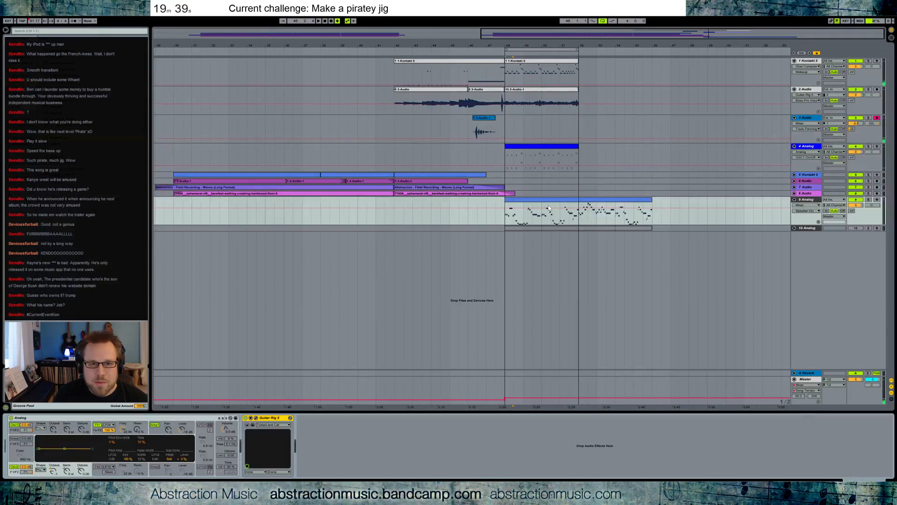
click(620, 199)
key(0)
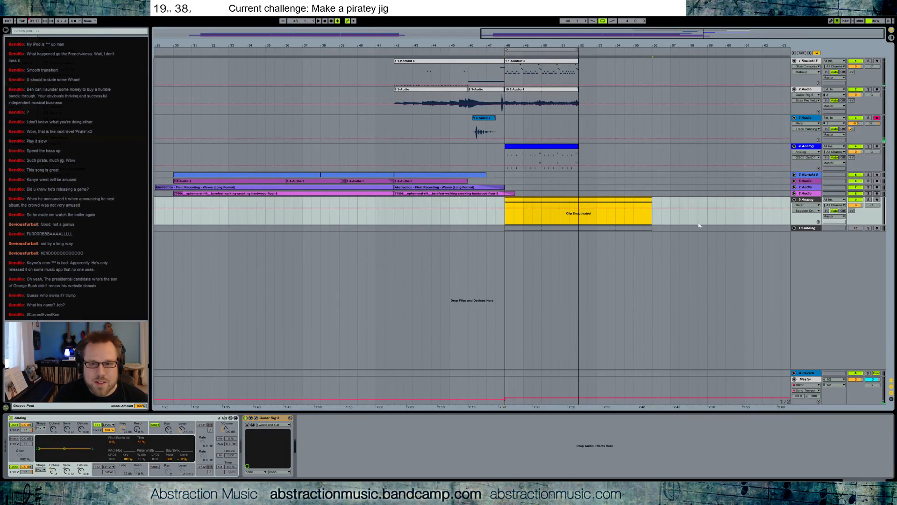
click(795, 200)
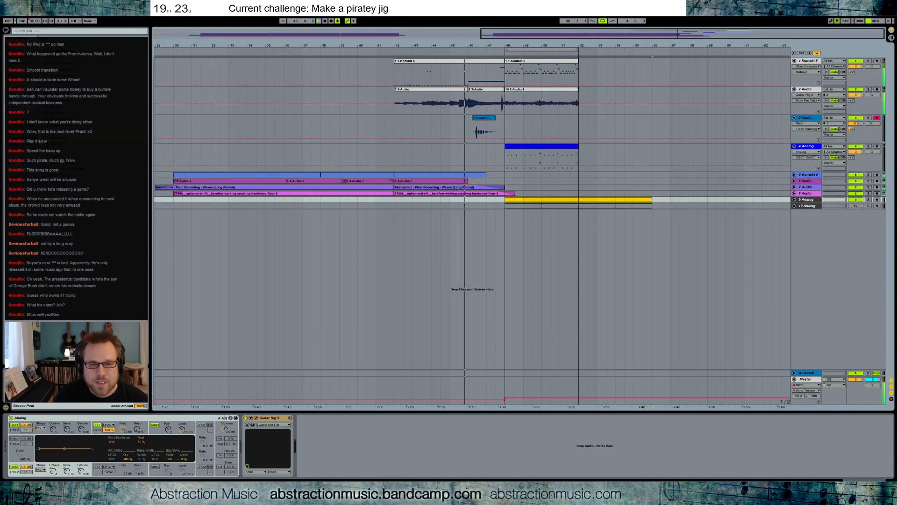
click(688, 201)
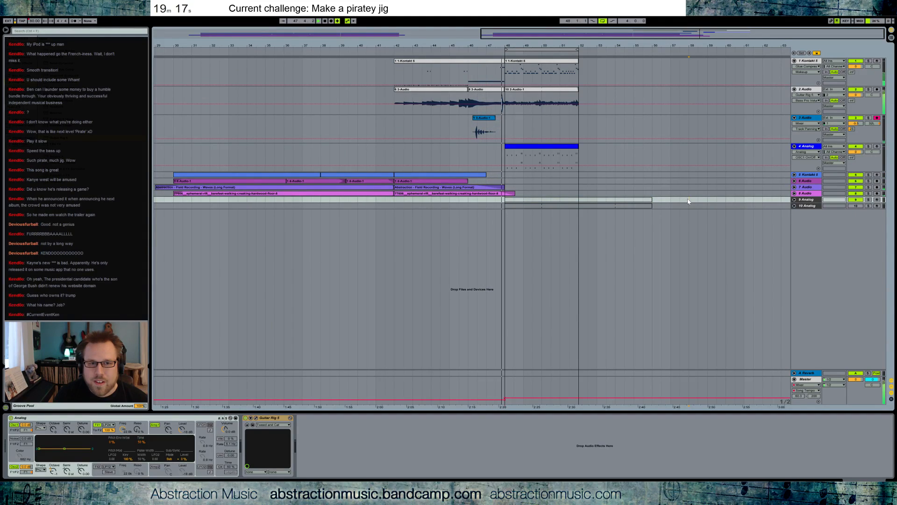
Load the Lead 800 preset with rotator and studio reverb in Guitar Rig, and transpose all 4 Analog clip notes up one octave.
click(547, 153)
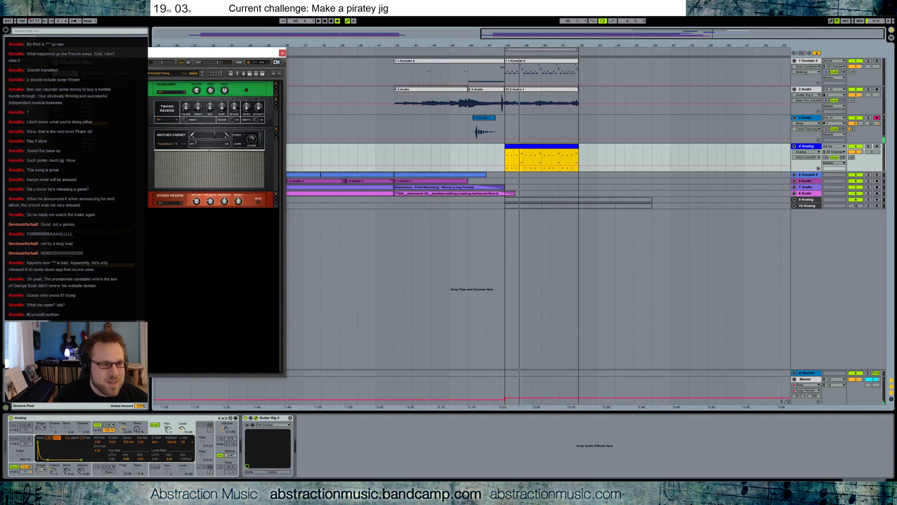
double_click(93, 265)
double_click(520, 148)
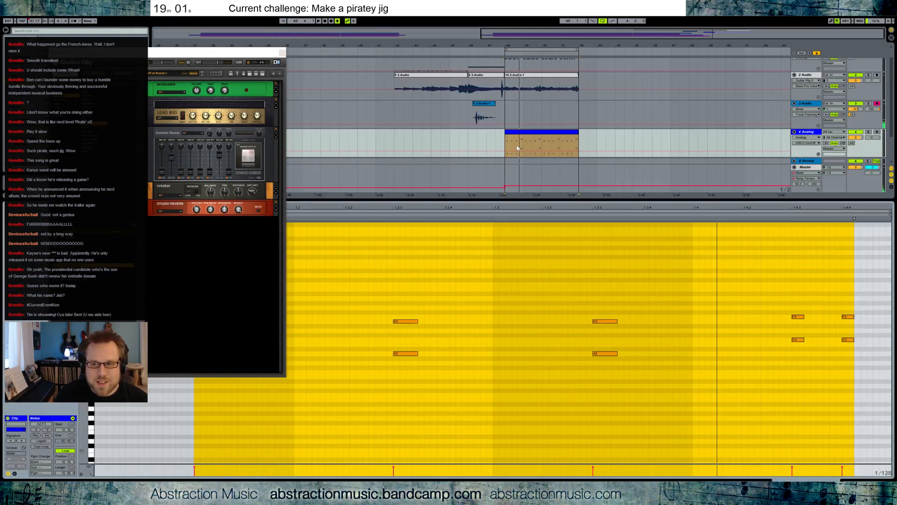
click(440, 253)
key(ctrl+a)
key(shift+Up)
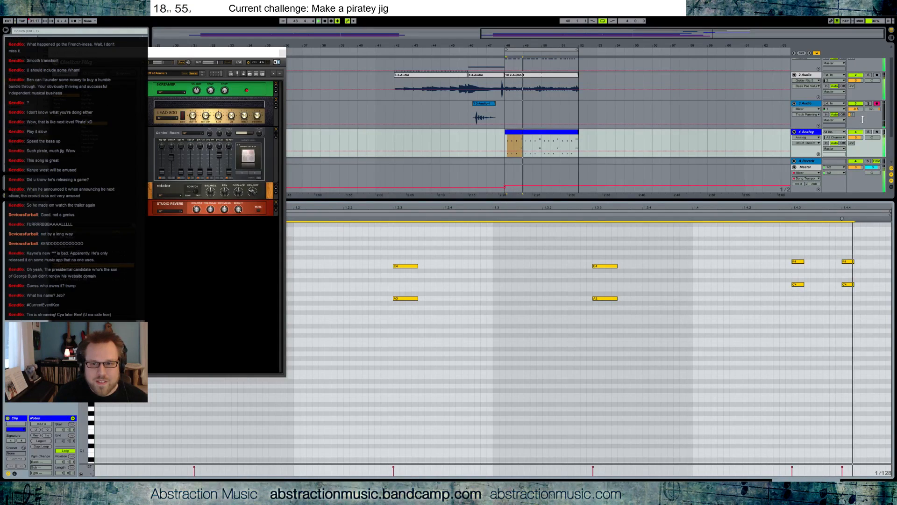
Lower the 4 Analog track's volume and consolidate the clips in its first two bars into one clip.
drag(856, 137, 856, 157)
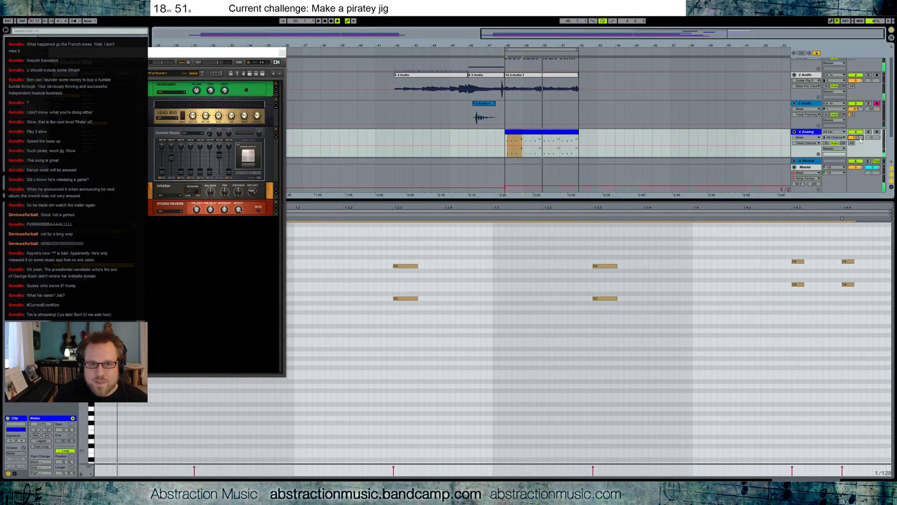
drag(508, 140, 545, 145)
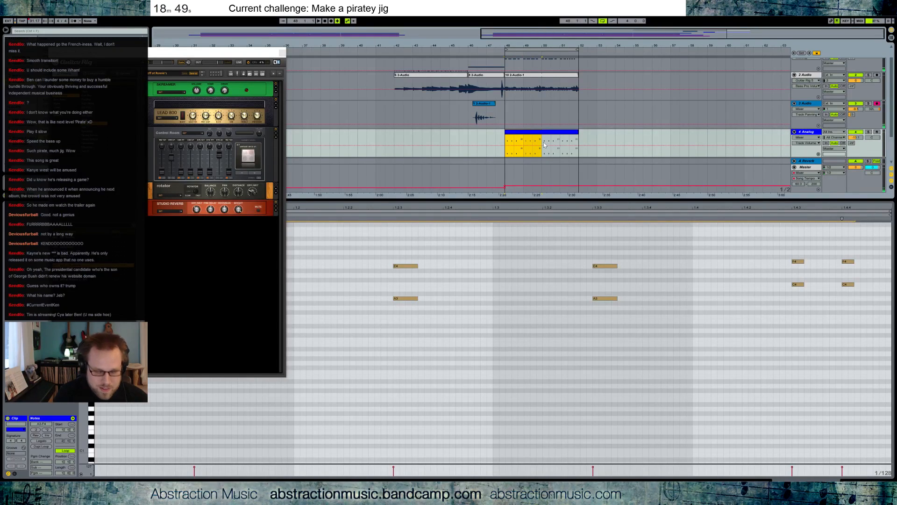
key(ctrl+j)
Move the last two short chords back to beat 2.4, stretch them to double length and raise the final chord two semitones.
scroll(696, 271, up, 2)
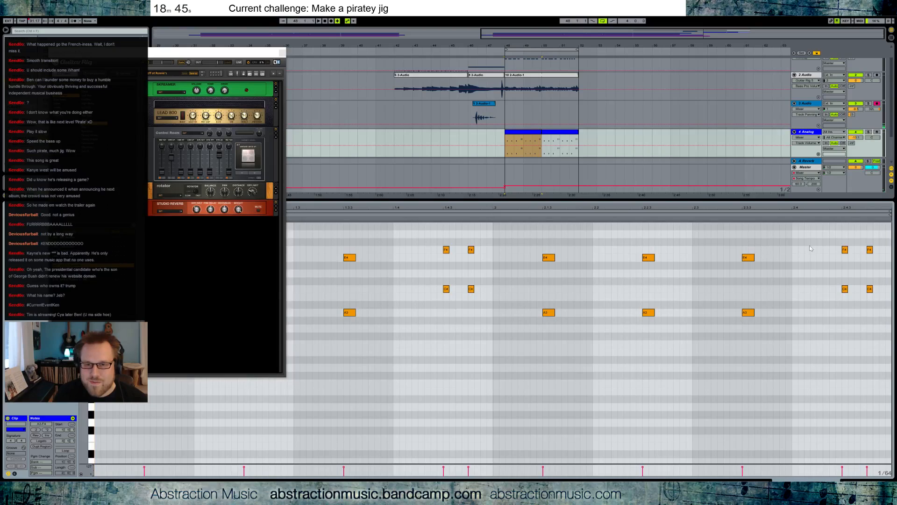
click(829, 267)
key(Left)
key(Left)
key(Left)
key(Left)
key(Left)
key(Left)
key(Left)
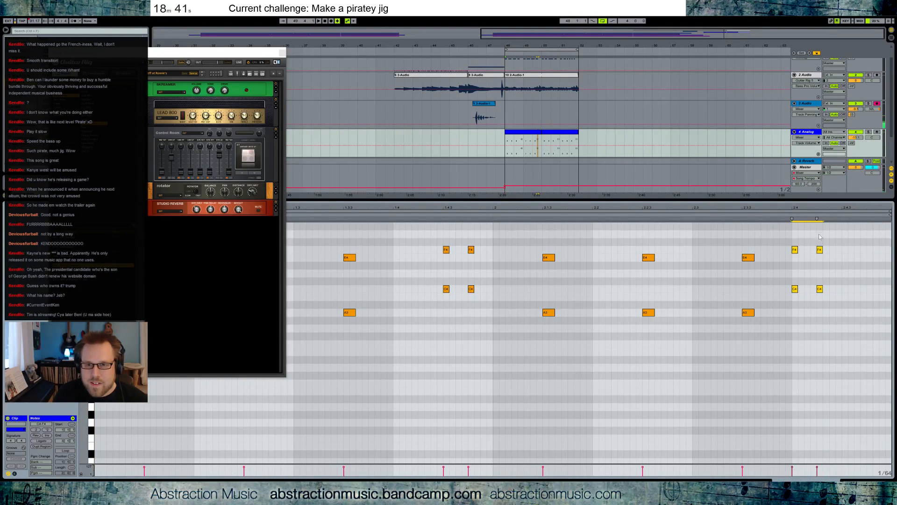
drag(816, 219, 844, 226)
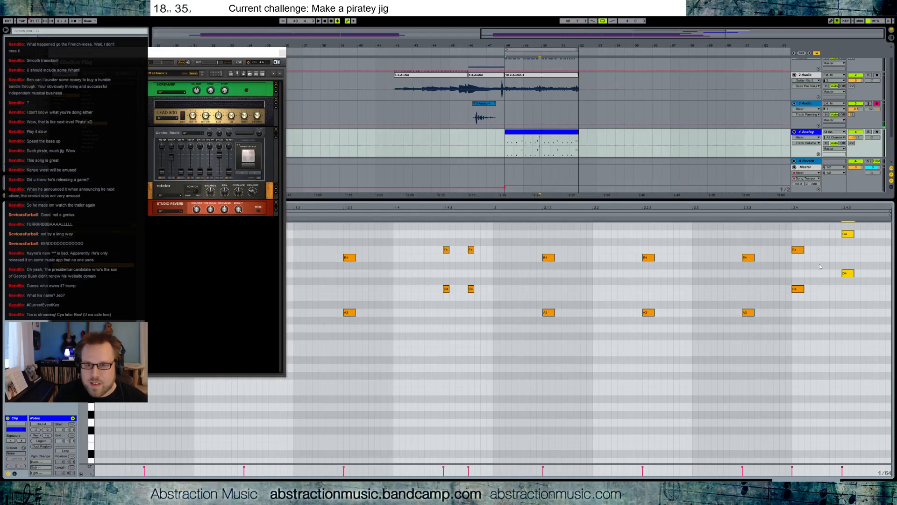
click(724, 212)
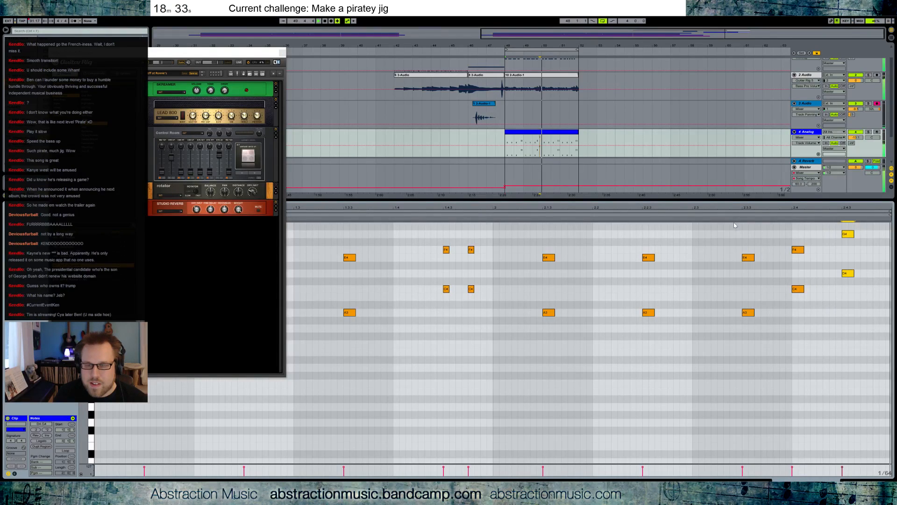
Duplicate the consolidated two-bar 4 Analog clip over the following two bars and return to the device view.
click(537, 133)
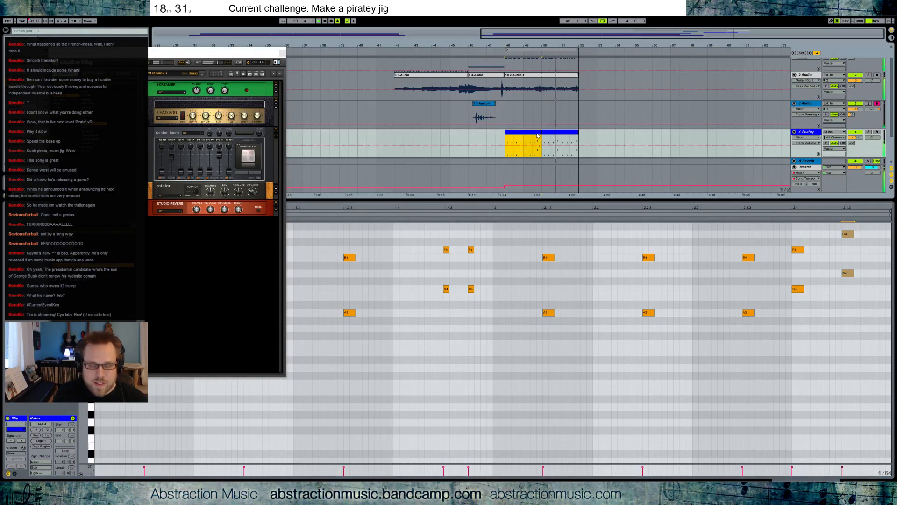
key(ctrl+d)
key(shift+Tab)
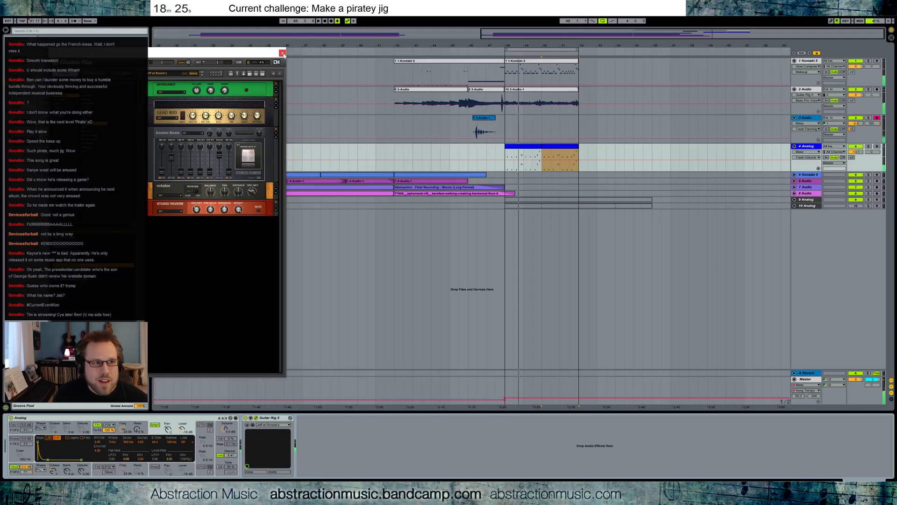
Insert an audio track below 1 Kontakt 5, set its input to Resampling and arm it at the loop start.
click(541, 64)
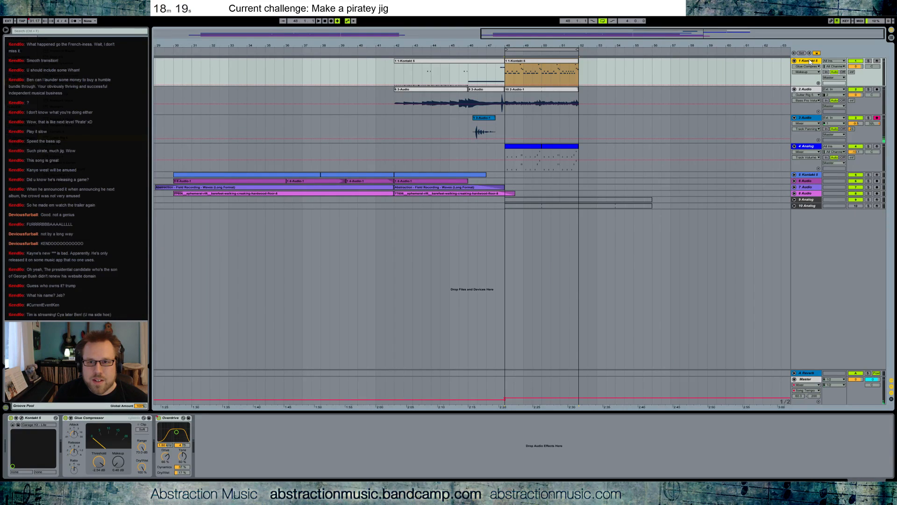
key(ctrl+t)
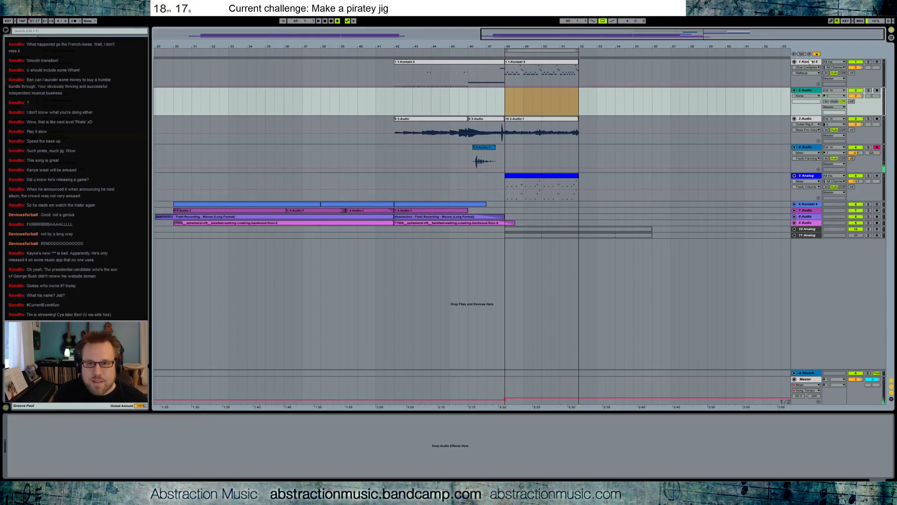
click(837, 92)
click(838, 116)
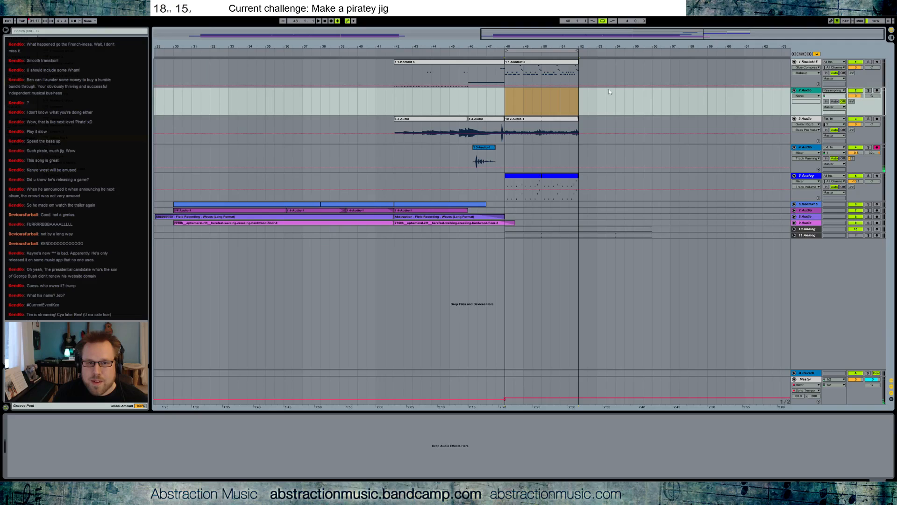
click(505, 102)
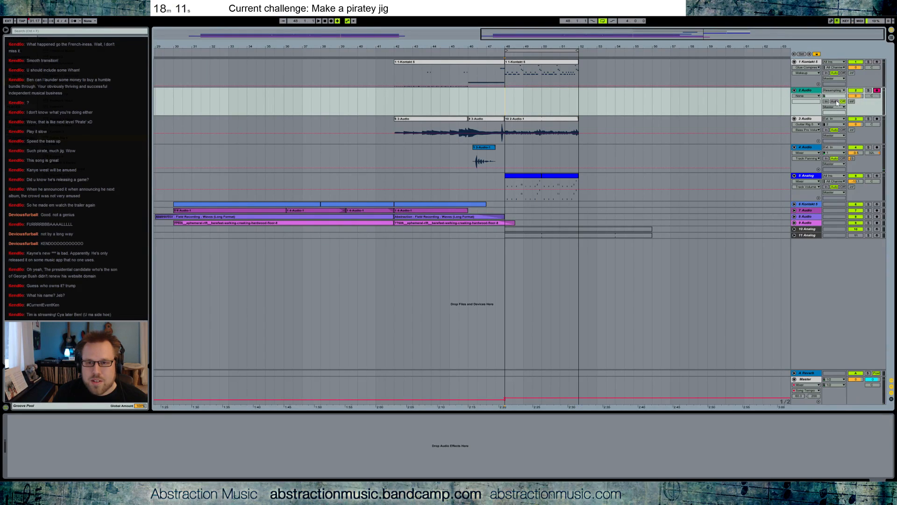
Record the soloed 1 Kontakt 5 part onto the new 2 Audio track across the four-bar loop, and fold the Kontakt track.
click(868, 61)
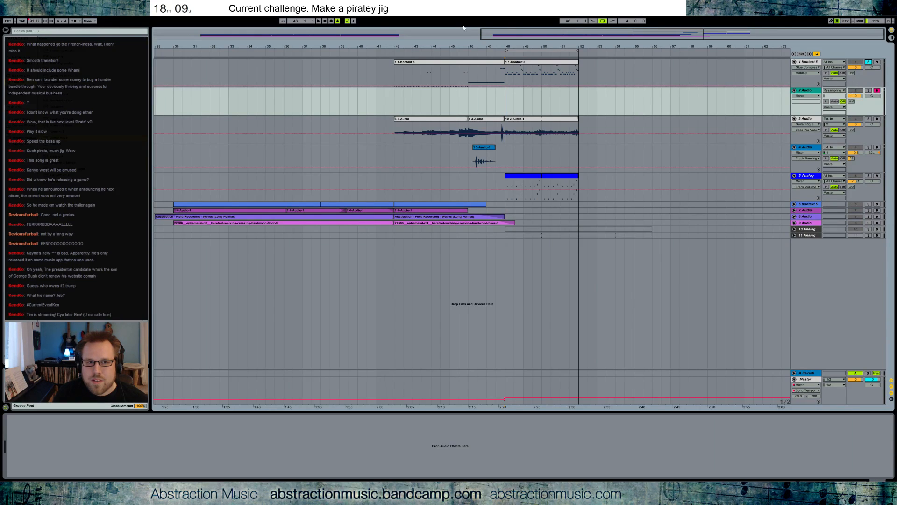
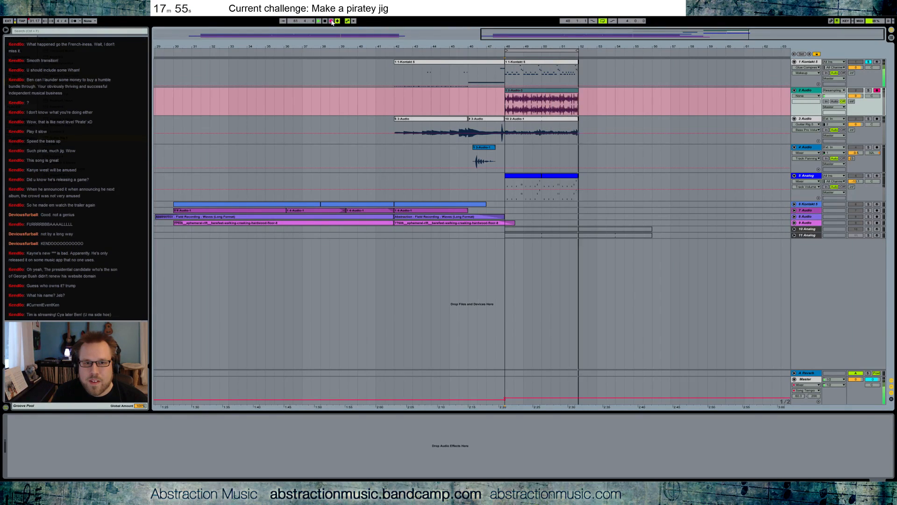
click(332, 21)
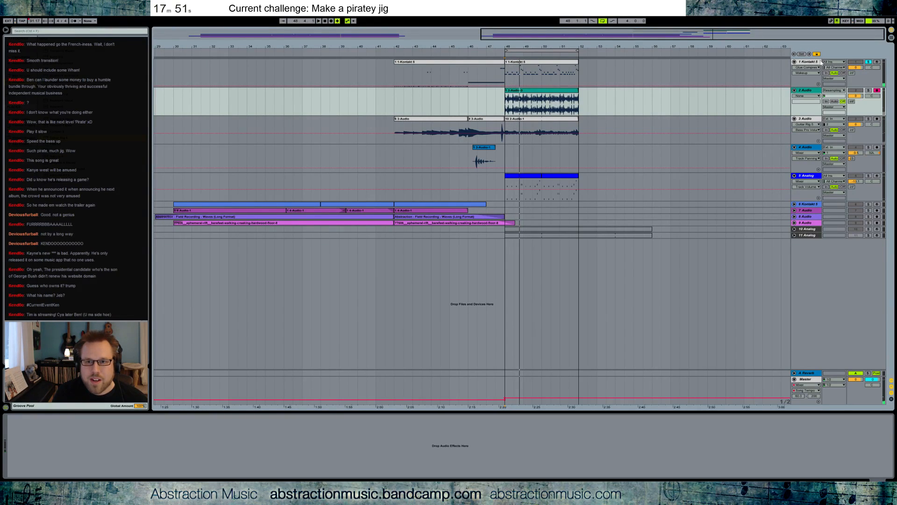
click(795, 62)
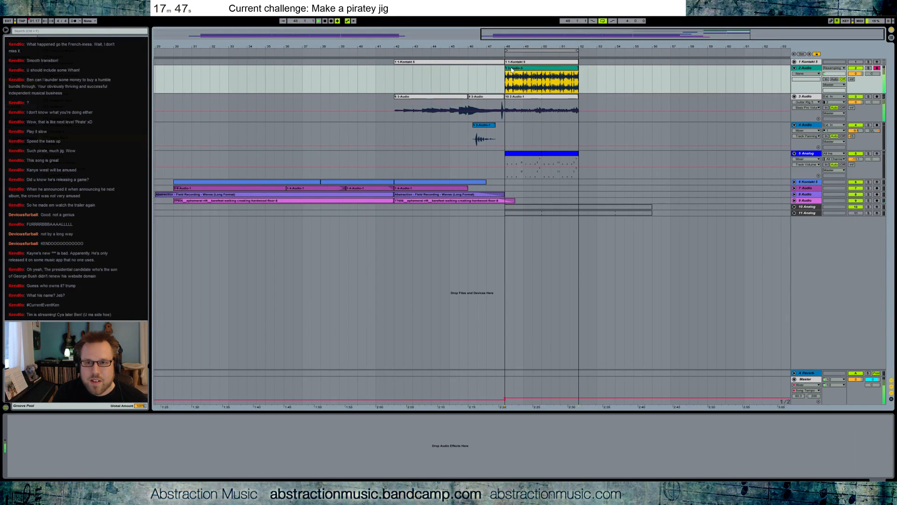
Try deleting the original 1 Kontakt 5 track, and play the resampled clip from the loop start.
click(812, 62)
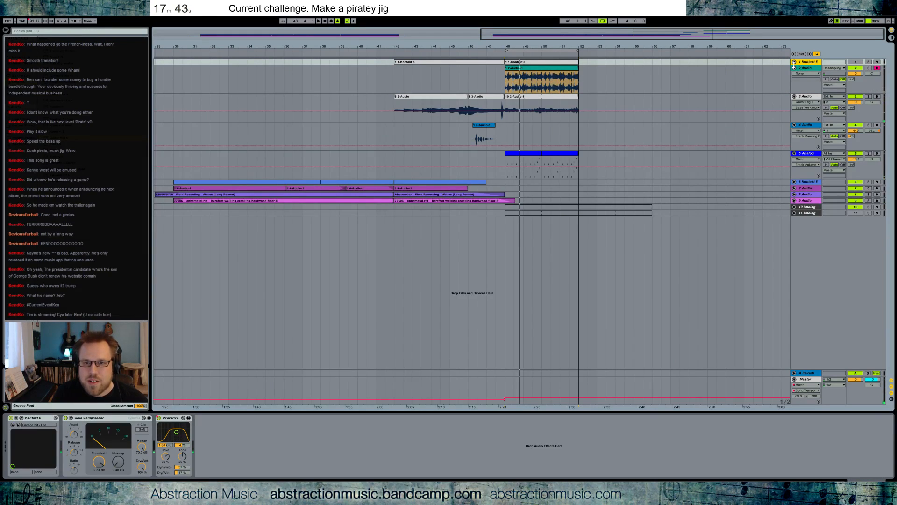
key(Delete)
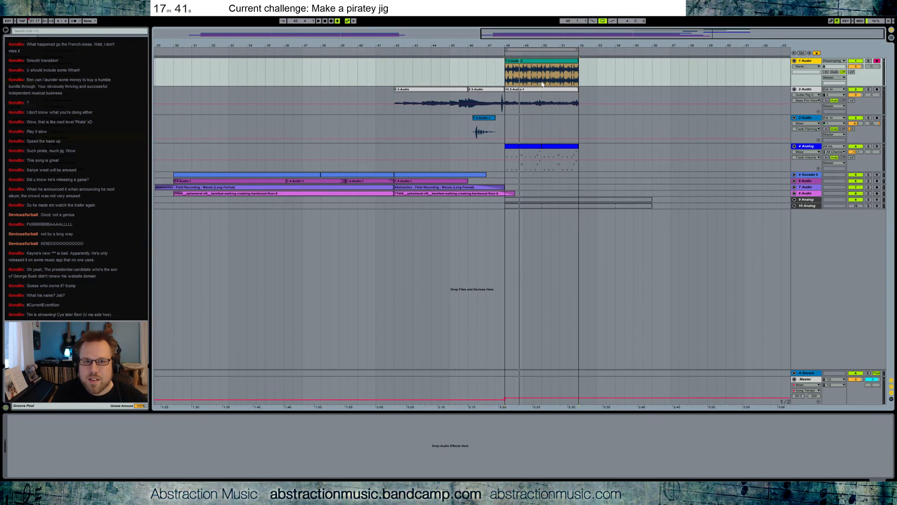
click(509, 68)
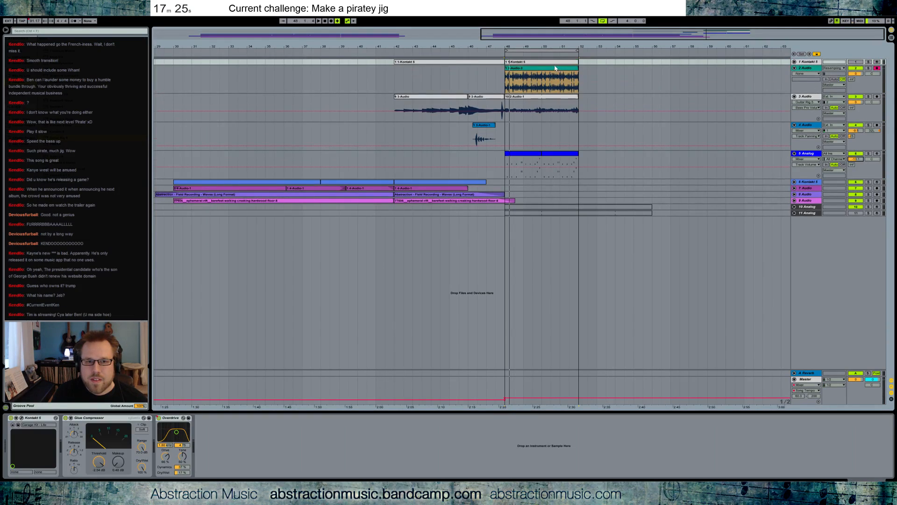
click(510, 74)
key(space)
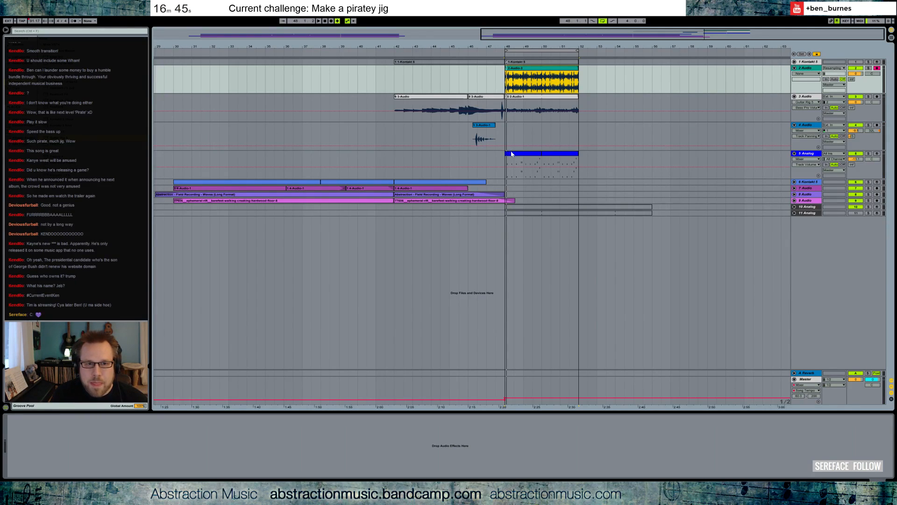
Load the Lead 800 preset with compressor and chorus flanger on 5 Analog, and raise the track's volume while it plays soloed.
click(512, 158)
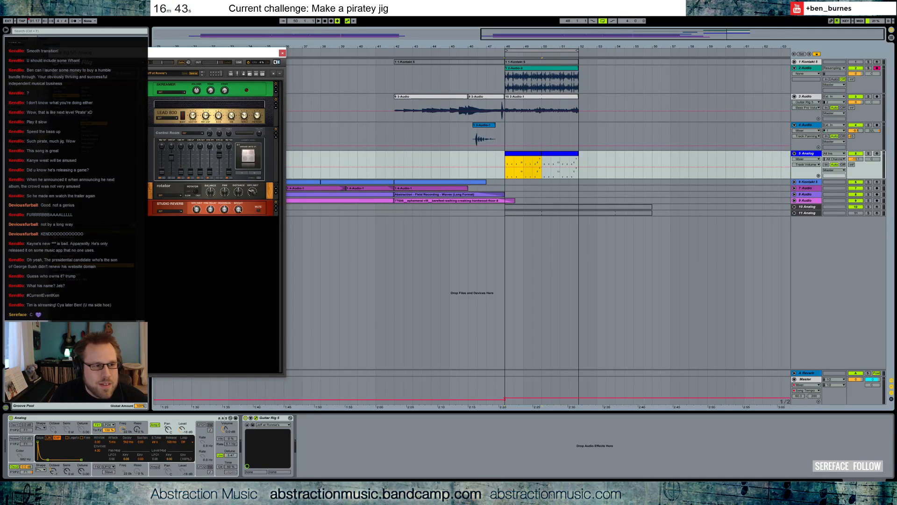
double_click(83, 271)
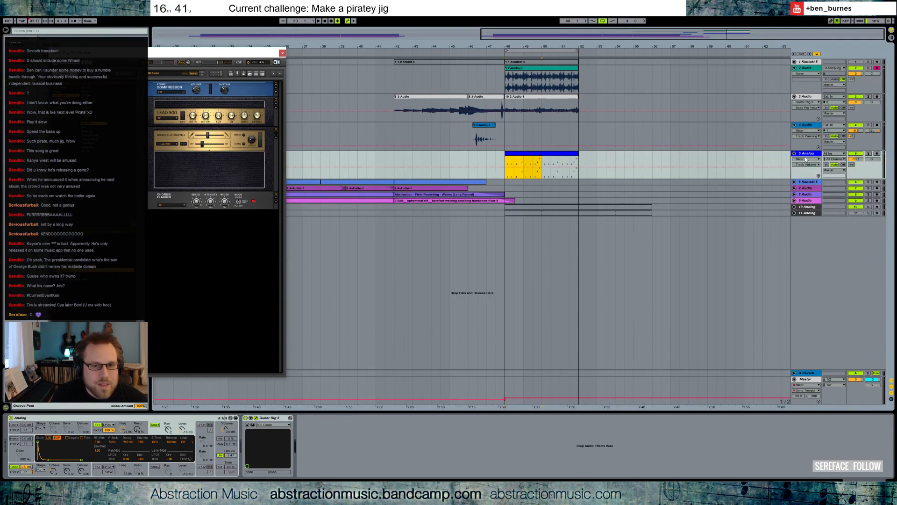
click(869, 153)
key(space)
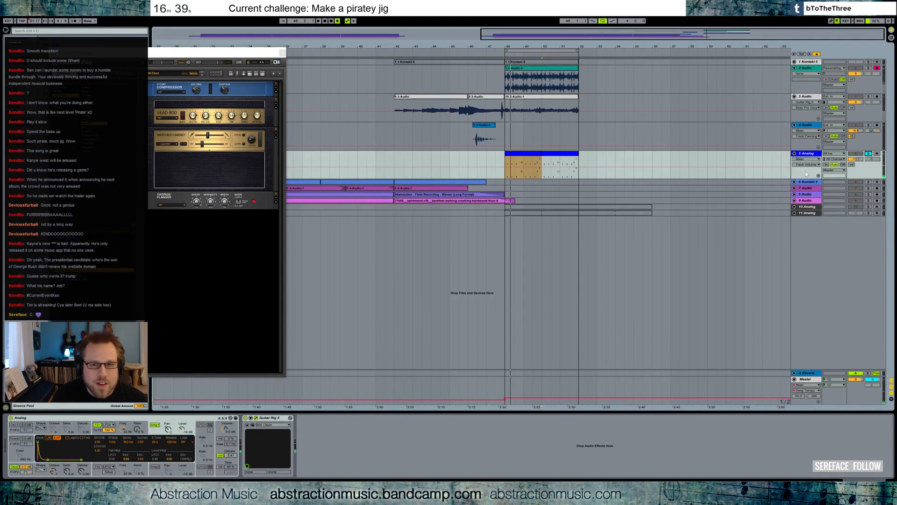
drag(859, 161, 859, 150)
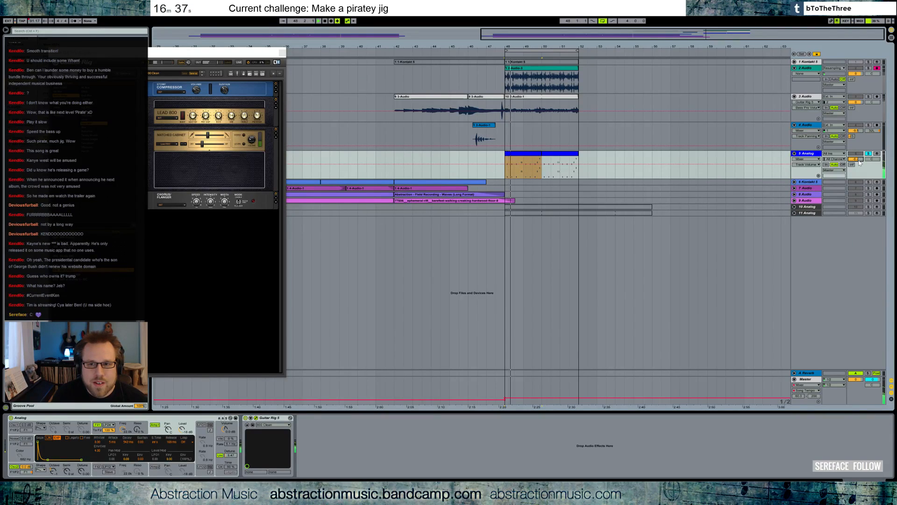
click(868, 153)
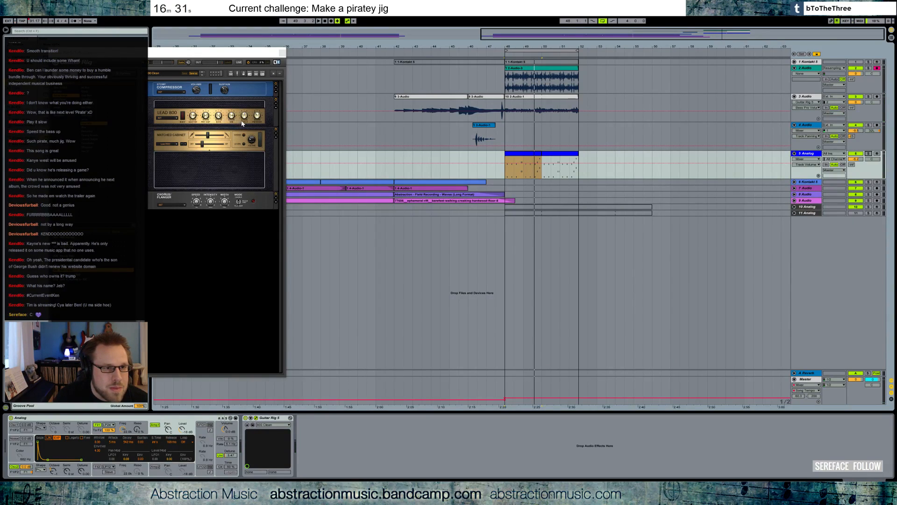
Adjust the third knob of the Lead 800 amp and the speed of the chorus flanger during playback.
drag(219, 116, 220, 121)
key(space)
mouse_move(196, 201)
mouse_down()
mouse_move(192, 187)
mouse_move(196, 198)
mouse_up()
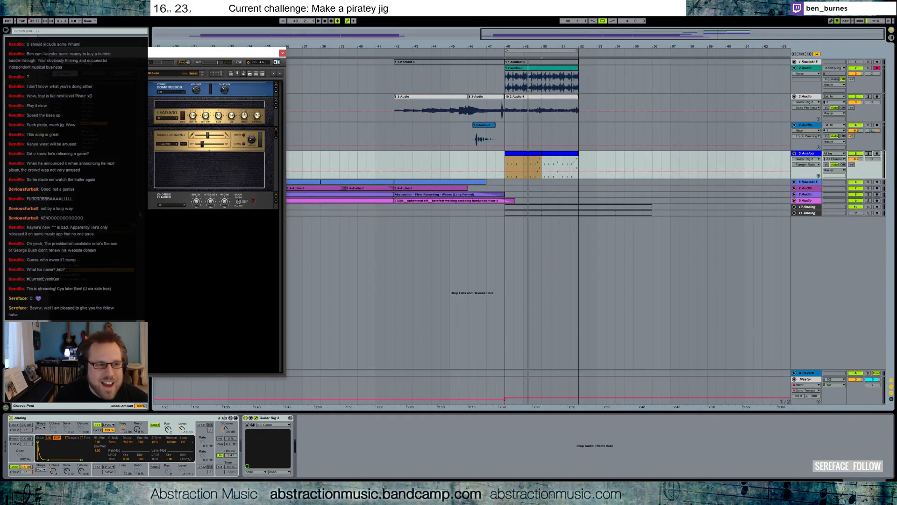
Load the next Lead 800 preset, with a green pedal and matched cabinet, and play it with the arrangement.
double_click(81, 275)
key(space)
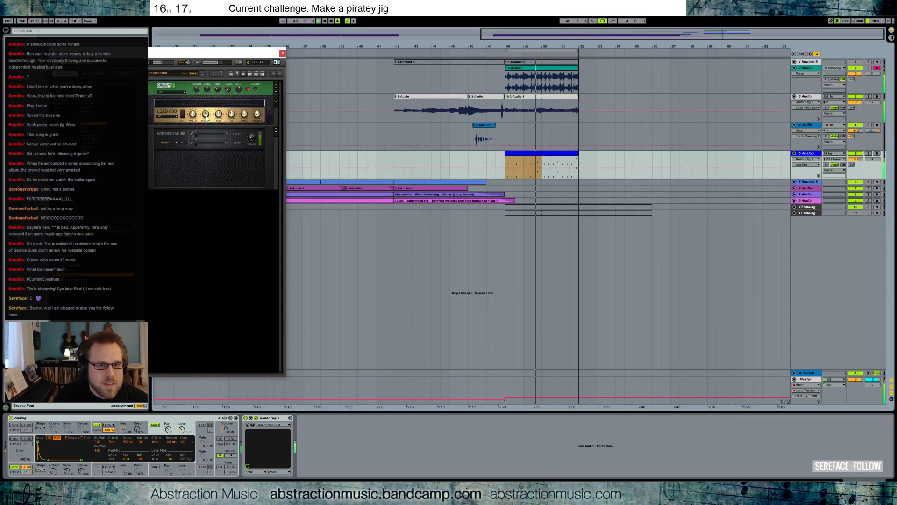
Lengthen the final chord in the first 5 Analog clip and draw a pitch-bend drop to the minimum across it.
double_click(541, 153)
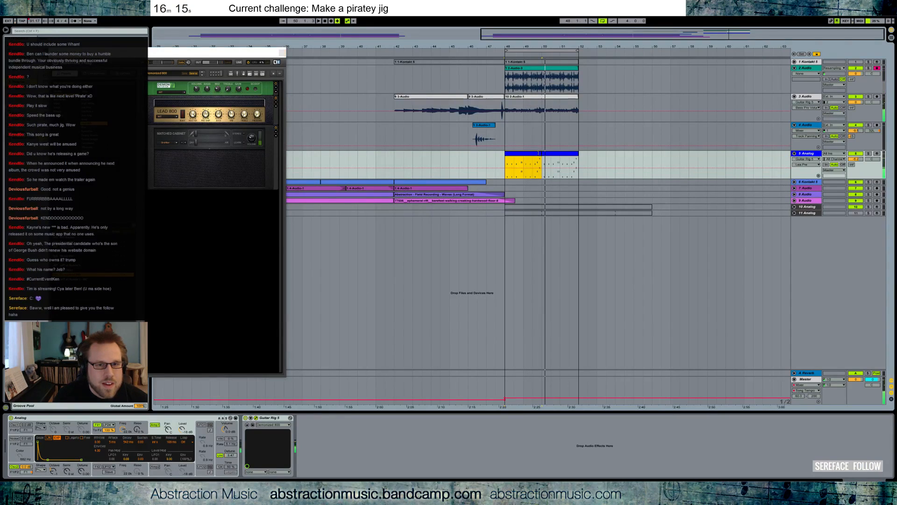
drag(854, 234, 881, 234)
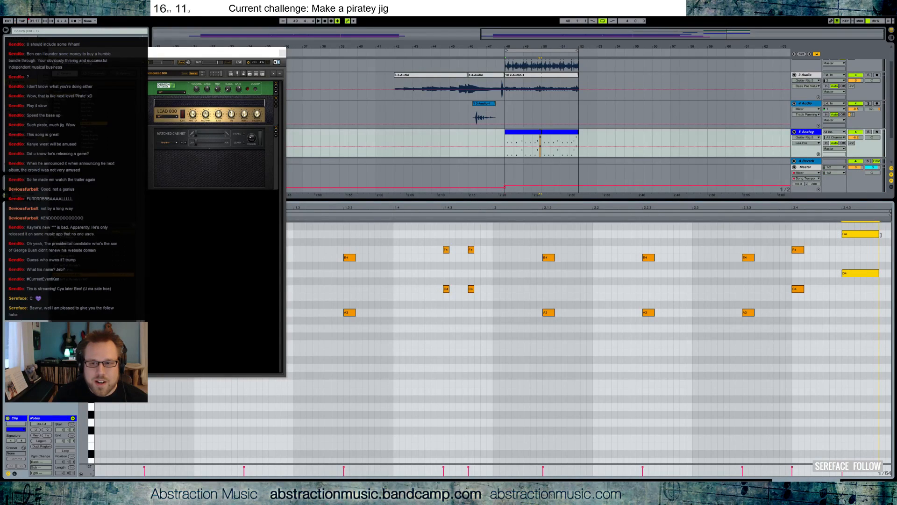
click(15, 474)
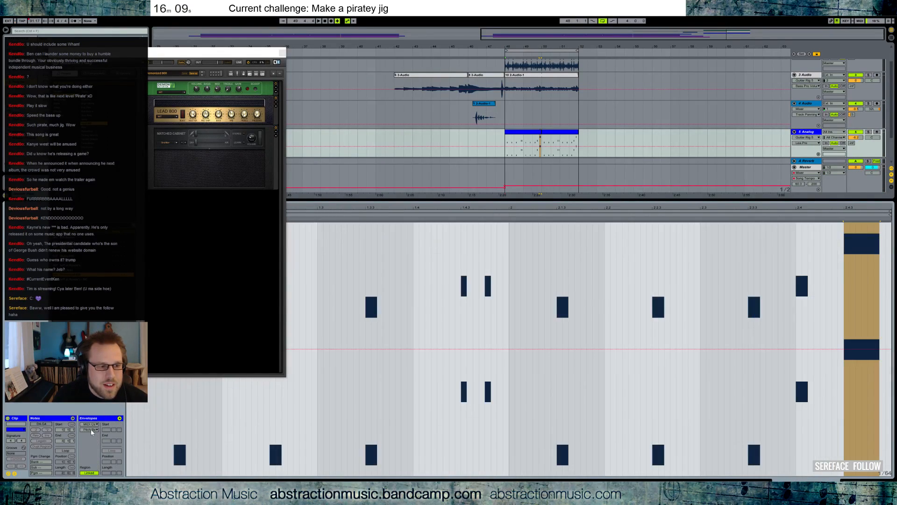
click(848, 381)
drag(858, 367, 883, 473)
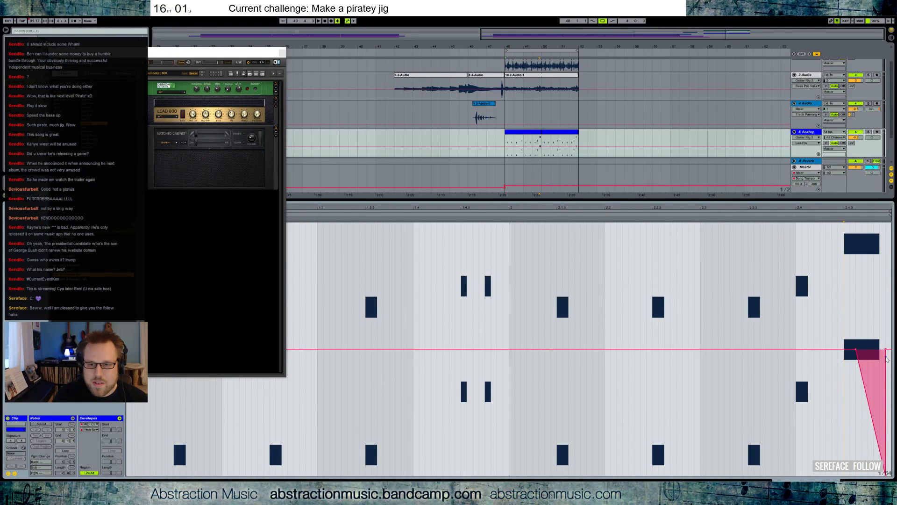
drag(888, 351, 891, 350)
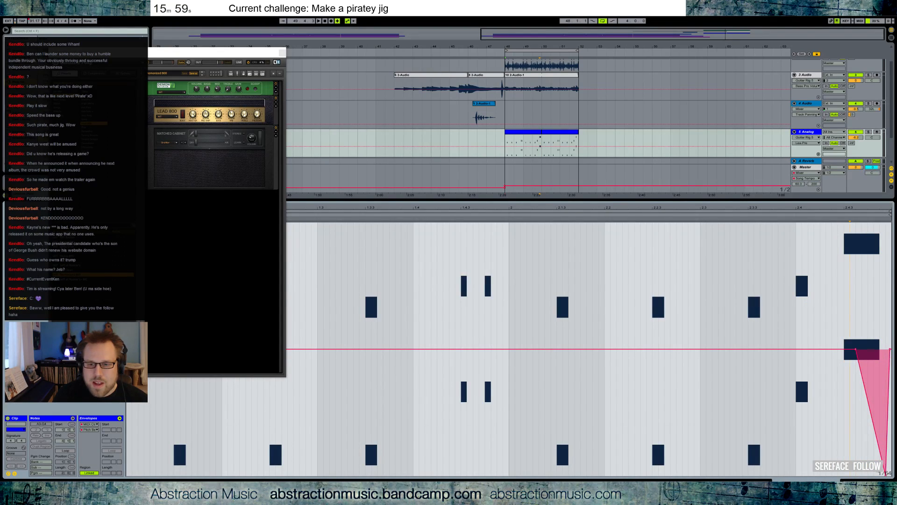
mouse_move(886, 475)
mouse_down()
mouse_move(878, 474)
mouse_move(882, 504)
mouse_move(882, 459)
mouse_up()
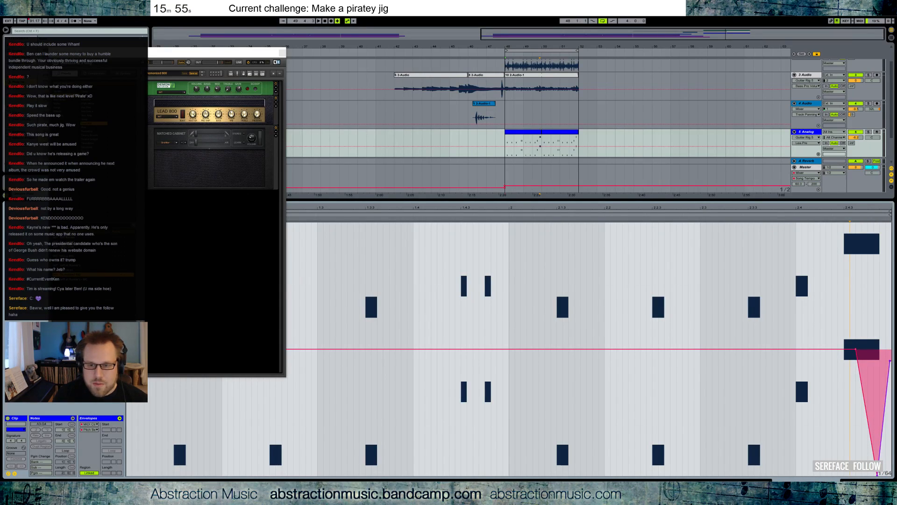
key(ctrl+z)
drag(884, 414, 891, 476)
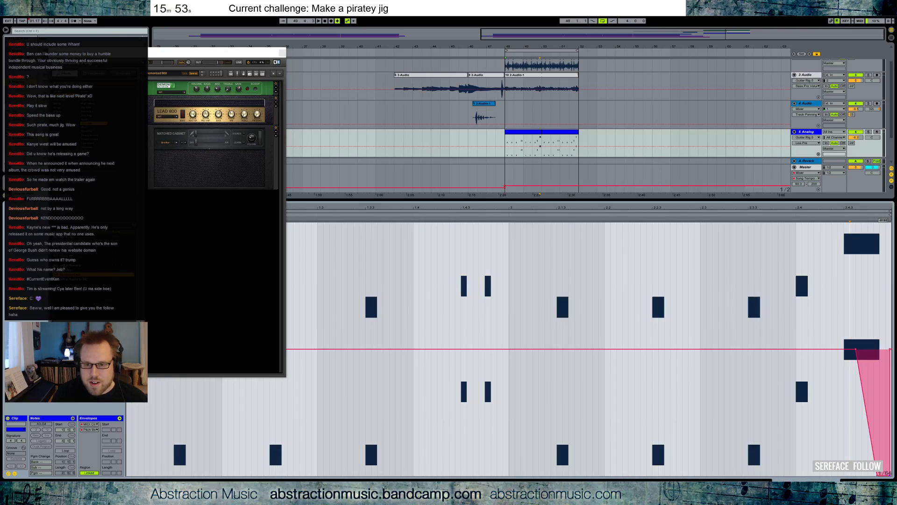
Audition the pitch-bent chord and replace the second half of the 5 Analog part with a copy of the edited clip.
click(539, 142)
key(space)
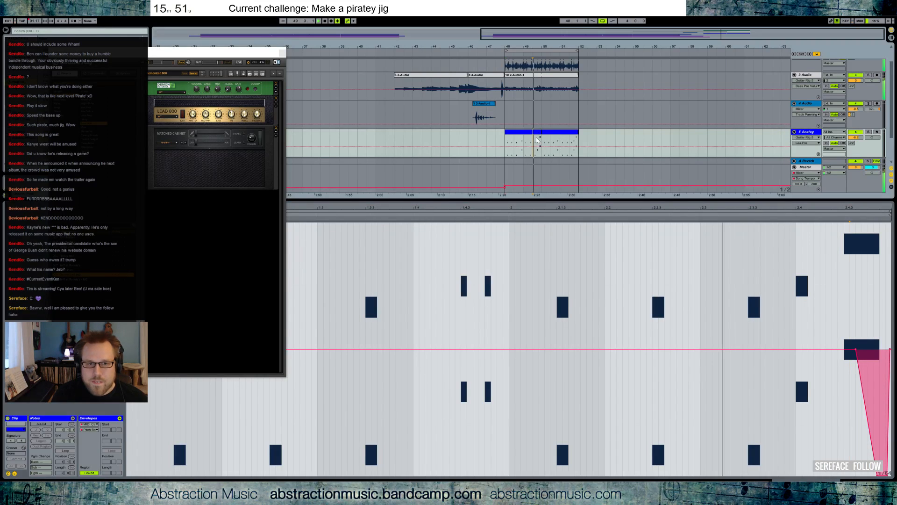
key(space)
click(537, 133)
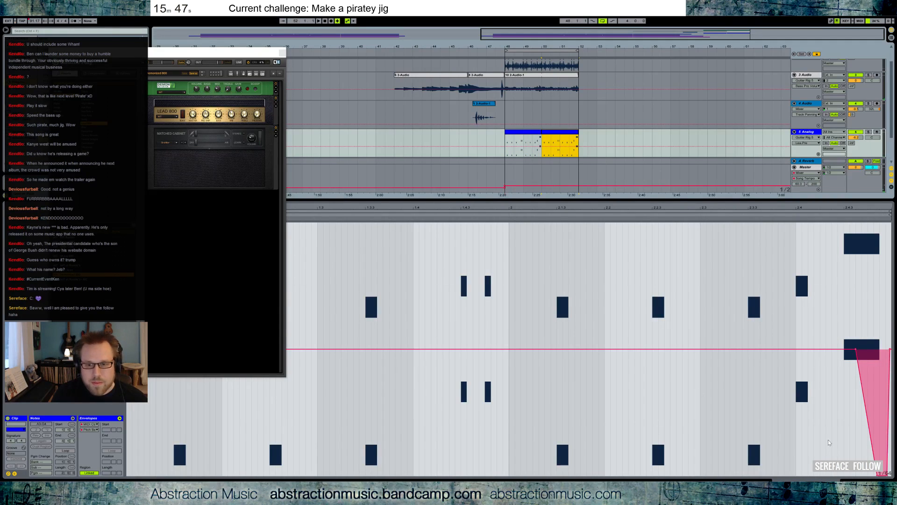
key(shift+Tab)
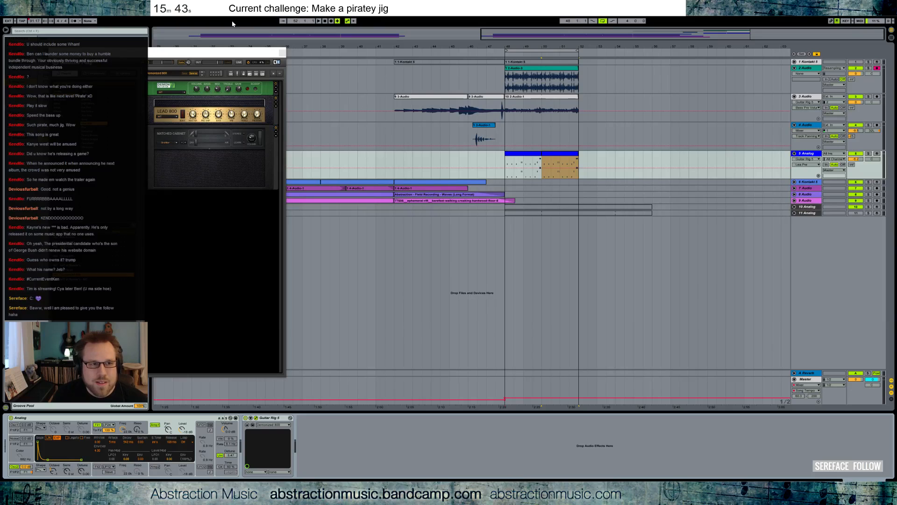
Play the arrangement from just before the loop to hear the lead-in and the pitch-bent chords.
drag(483, 47, 581, 36)
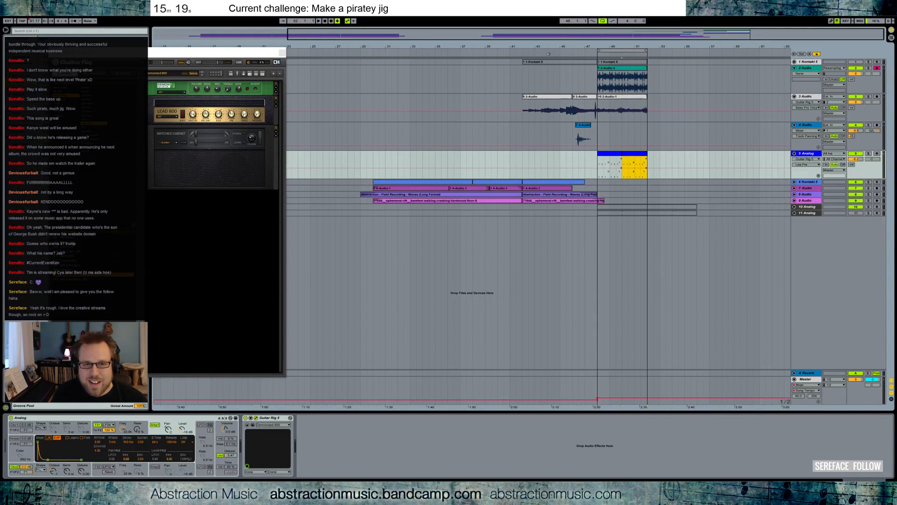
mouse_move(623, 33)
mouse_down()
mouse_move(518, 31)
mouse_move(619, 33)
mouse_up()
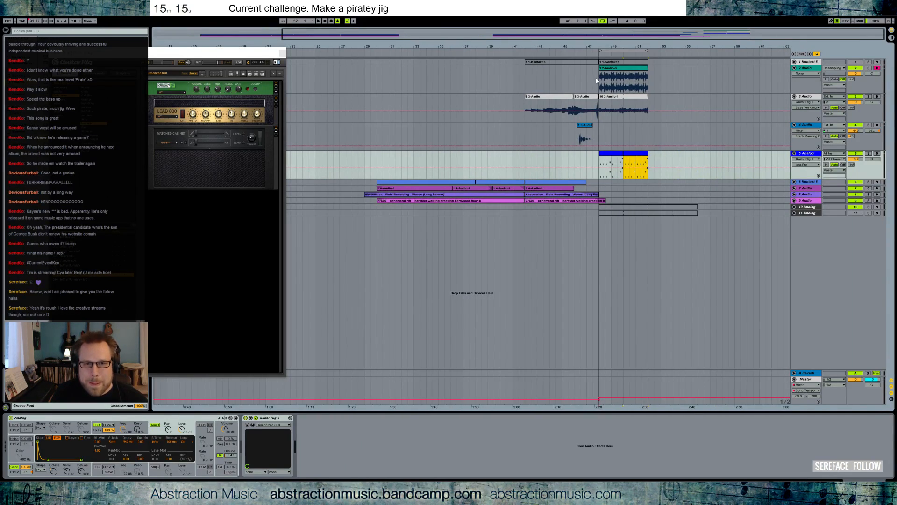
drag(631, 45, 473, 53)
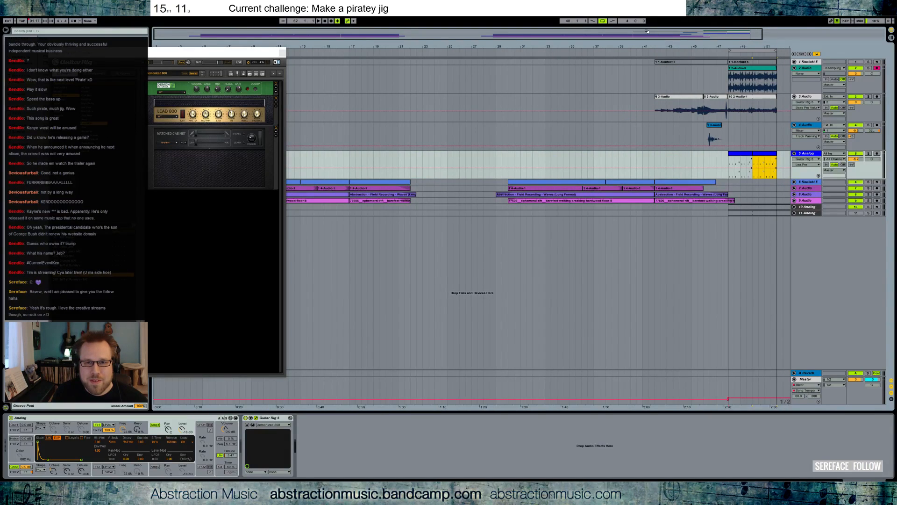
drag(647, 32, 769, 31)
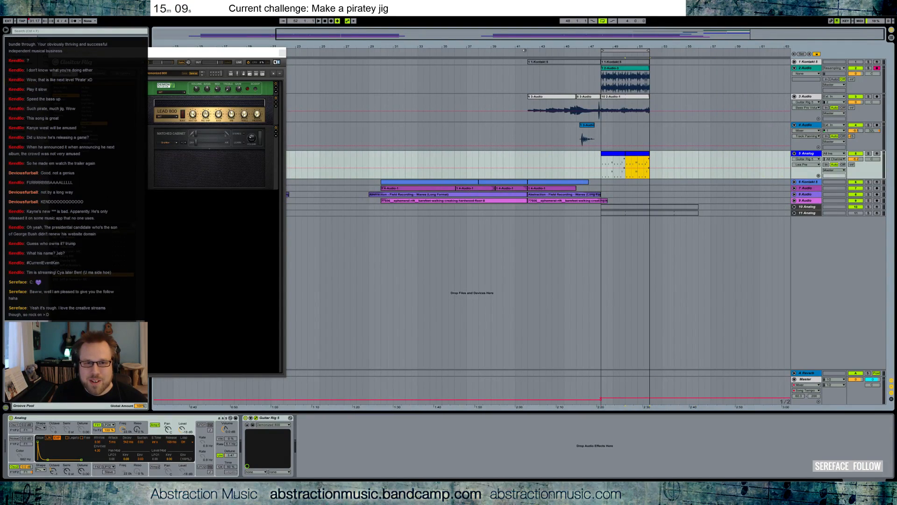
click(596, 51)
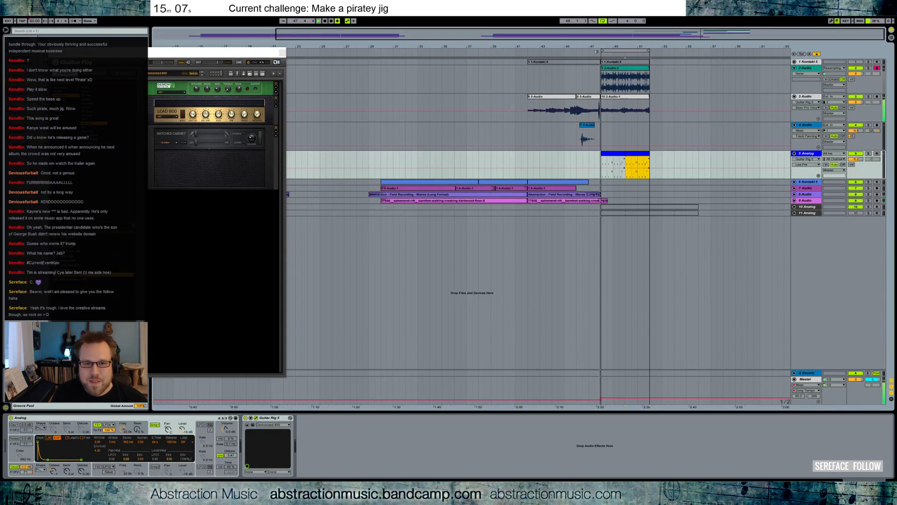
drag(774, 32, 789, 36)
key(space)
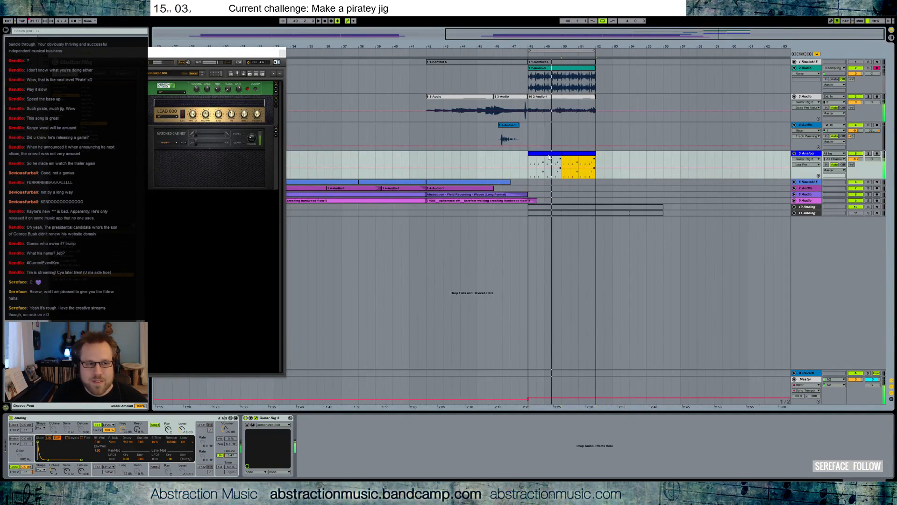
Transpose all notes in the first 5 Analog chord clip down one octave.
click(552, 150)
double_click(552, 153)
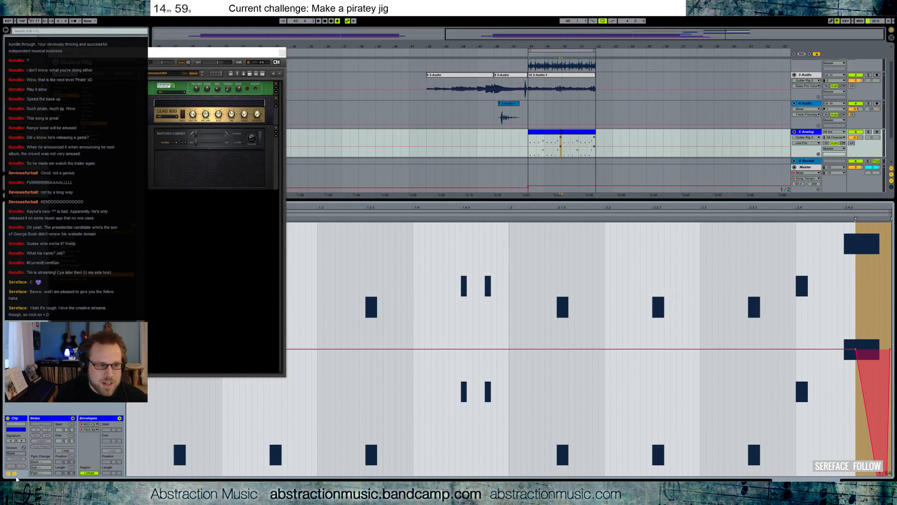
click(350, 313)
drag(233, 53, 581, 53)
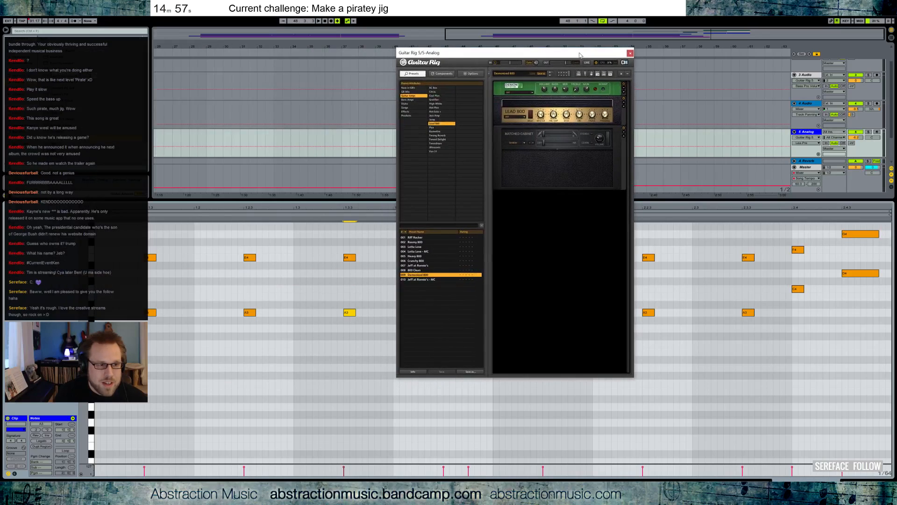
click(185, 350)
key(ctrl+a)
key(shift+Down)
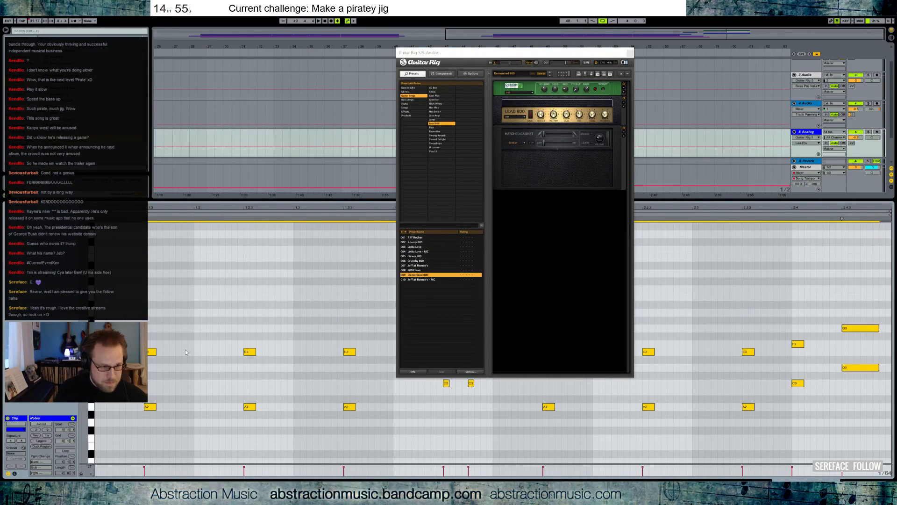
drag(502, 57, 290, 62)
Copy the lowered chord clip over the second half of the 5 Analog part and close the Guitar Rig window.
click(548, 137)
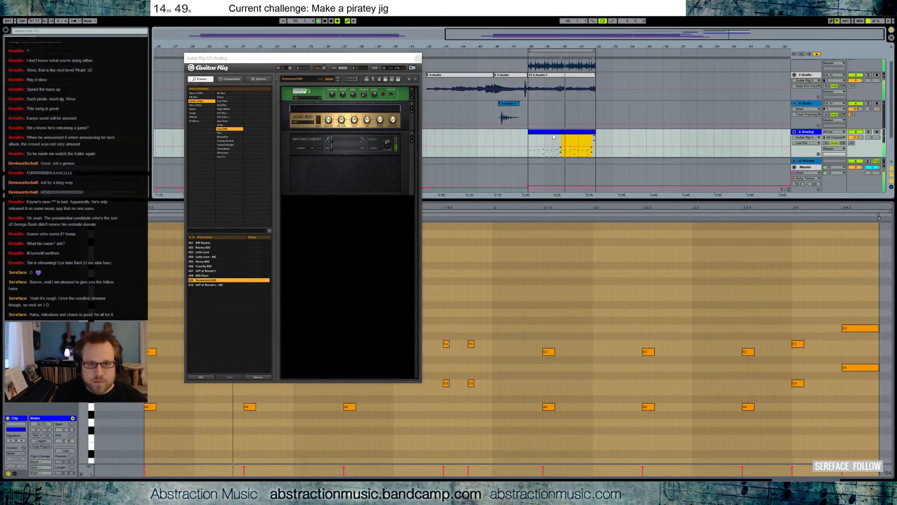
click(553, 133)
key(space)
drag(530, 141, 563, 135)
click(561, 136)
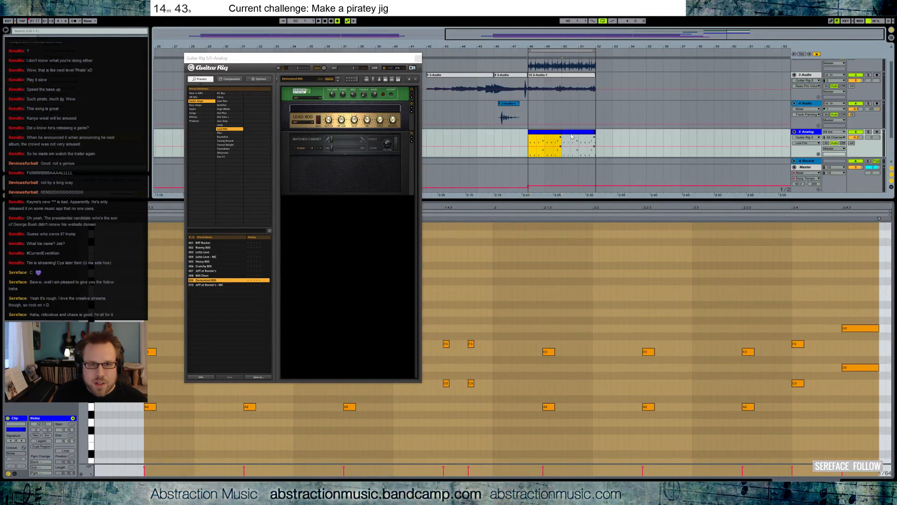
click(594, 134)
click(534, 144)
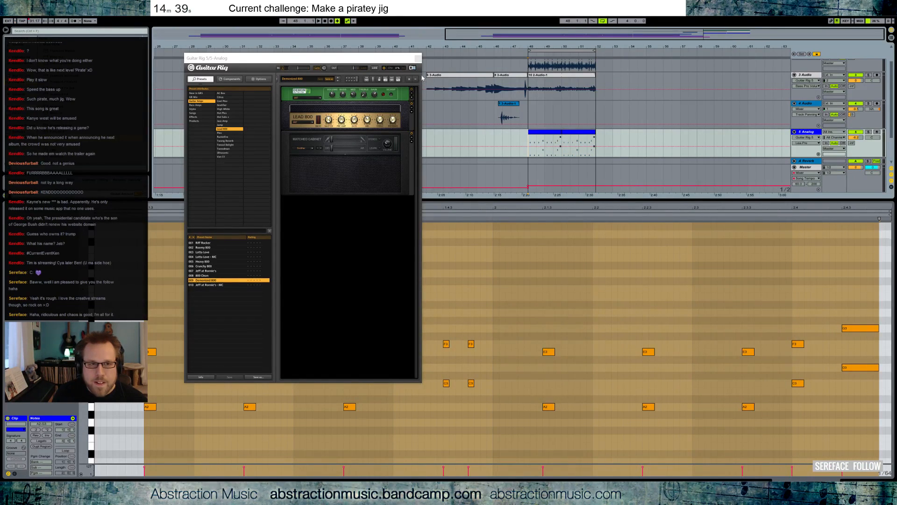
click(418, 57)
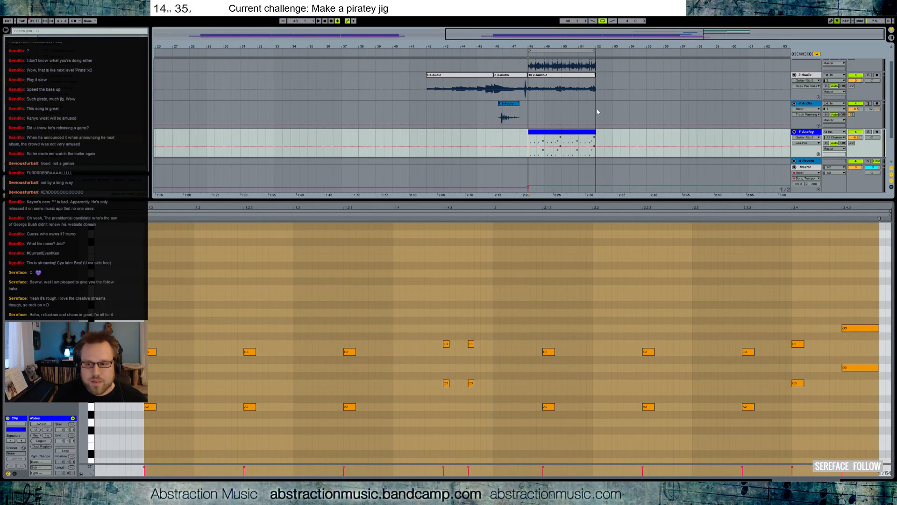
Unfold the 6 Kontakt 5 track and set the playback position to the start of its first melody clip.
drag(604, 40, 597, 93)
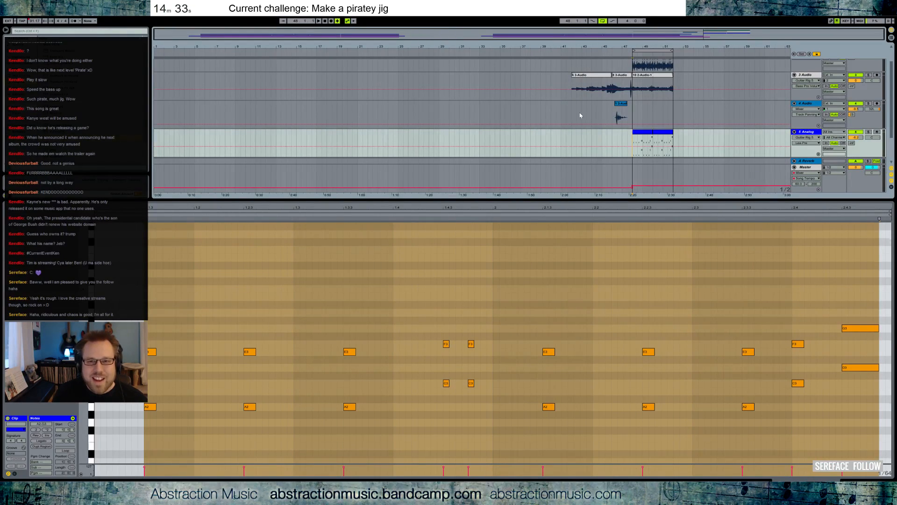
scroll(579, 114, down, 1)
key(shift+Tab)
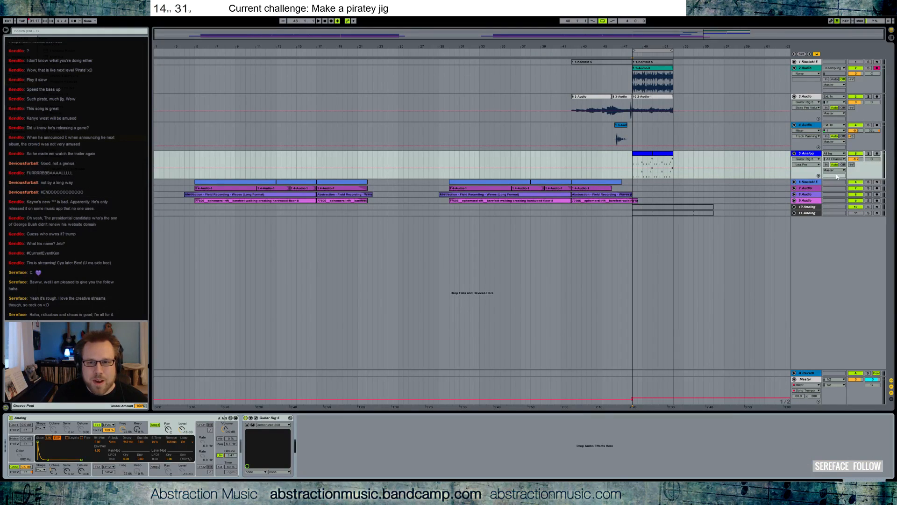
click(806, 153)
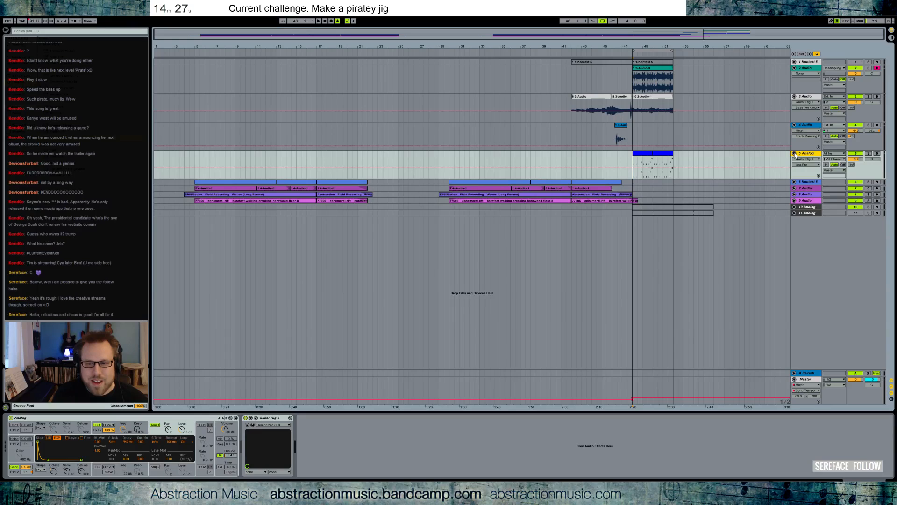
click(807, 182)
click(794, 182)
click(795, 182)
click(795, 182)
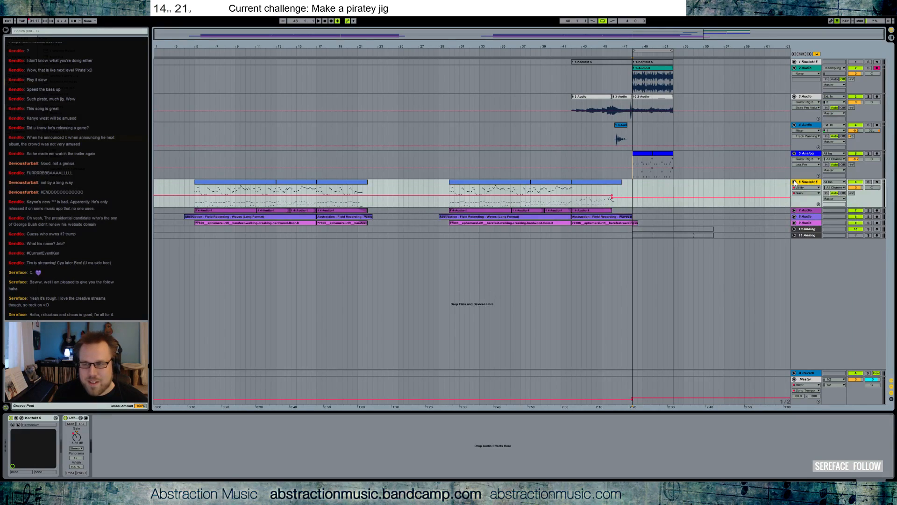
click(194, 187)
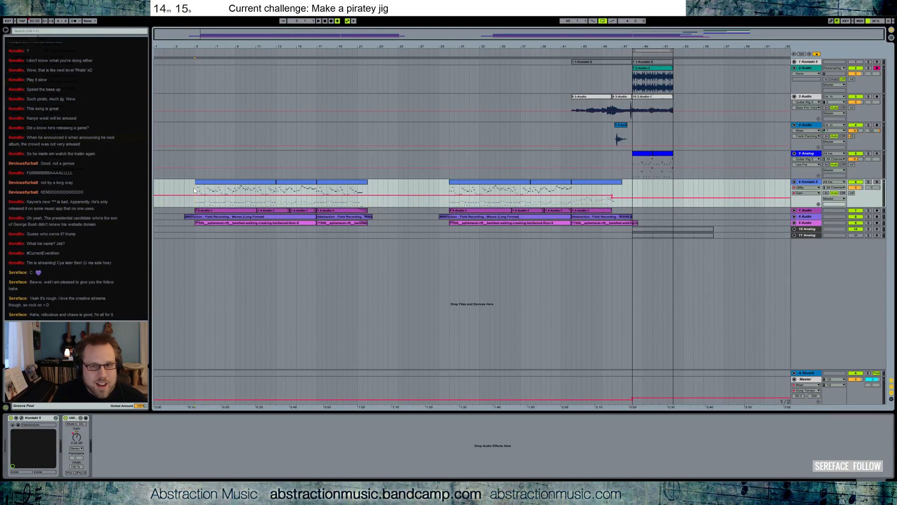
Insert a new MIDI track directly below 5 Analog.
click(806, 126)
click(808, 155)
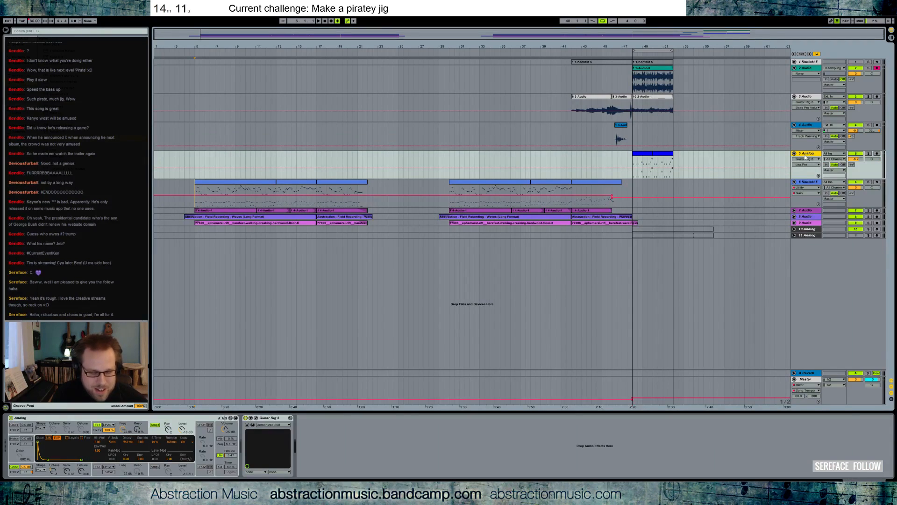
key(ctrl+shift+t)
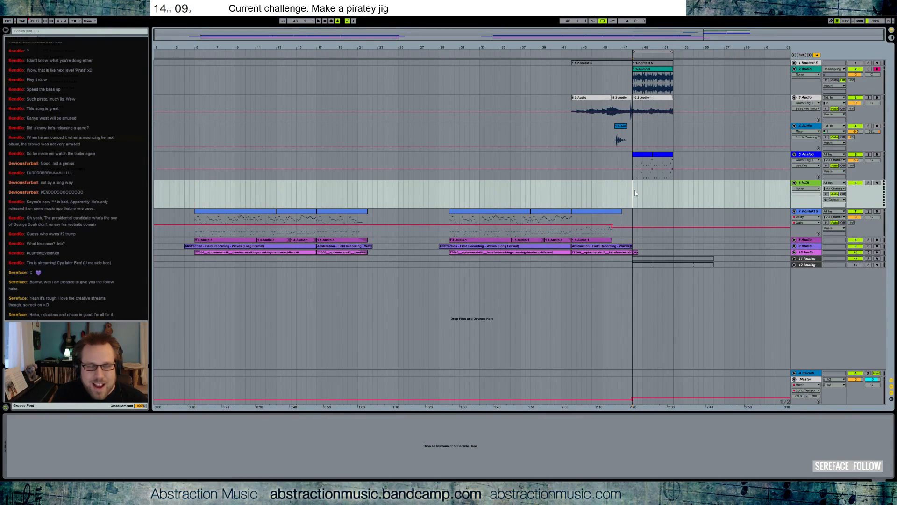
Copy the first Kontakt 5 melody clip onto the new MIDI track at the start of the loop.
double_click(203, 213)
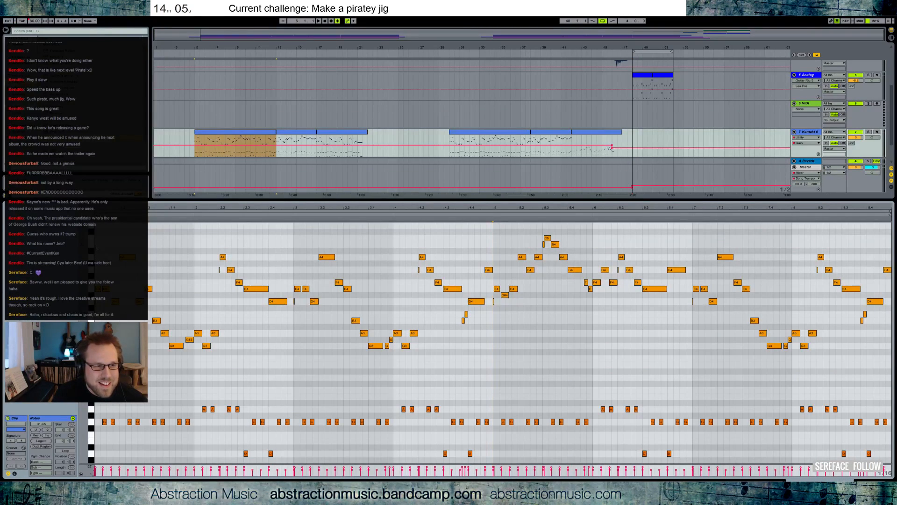
drag(290, 238, 147, 355)
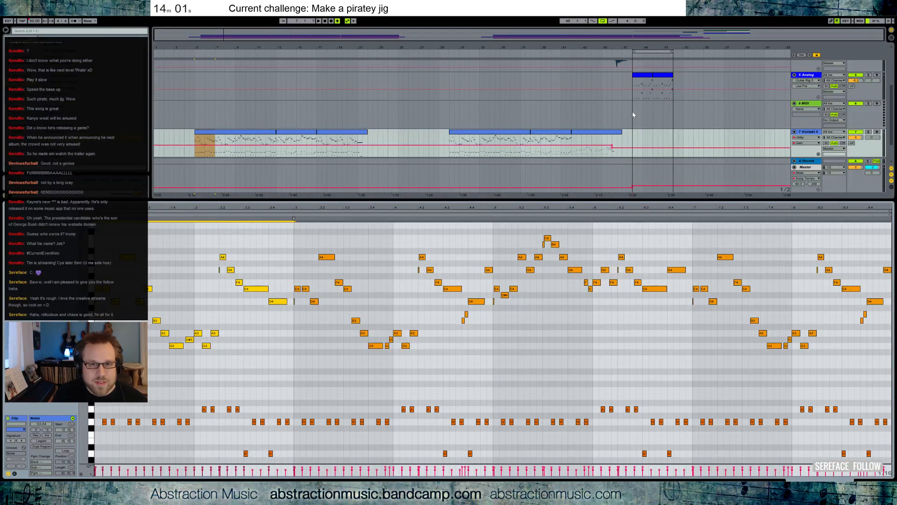
drag(196, 141, 662, 109)
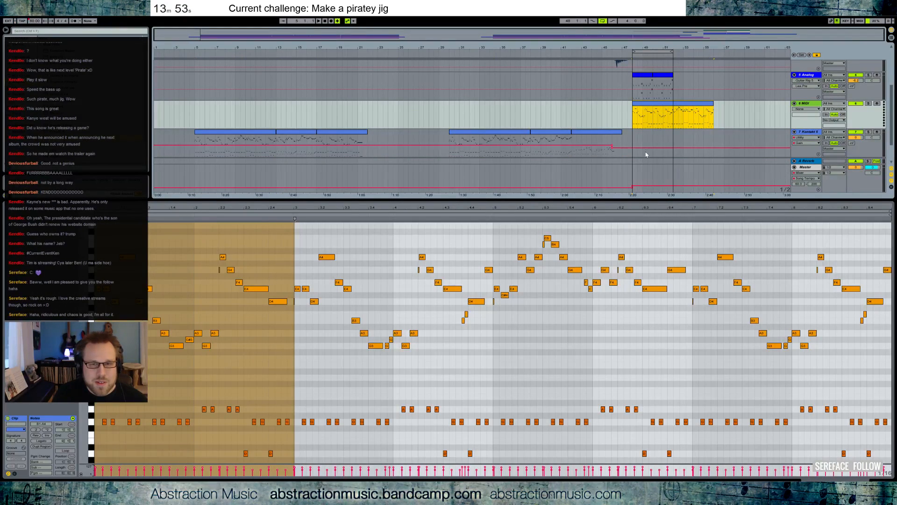
Delete all the low accompaniment notes from the copied clip on the new MIDI track, keeping only the melody line.
click(305, 237)
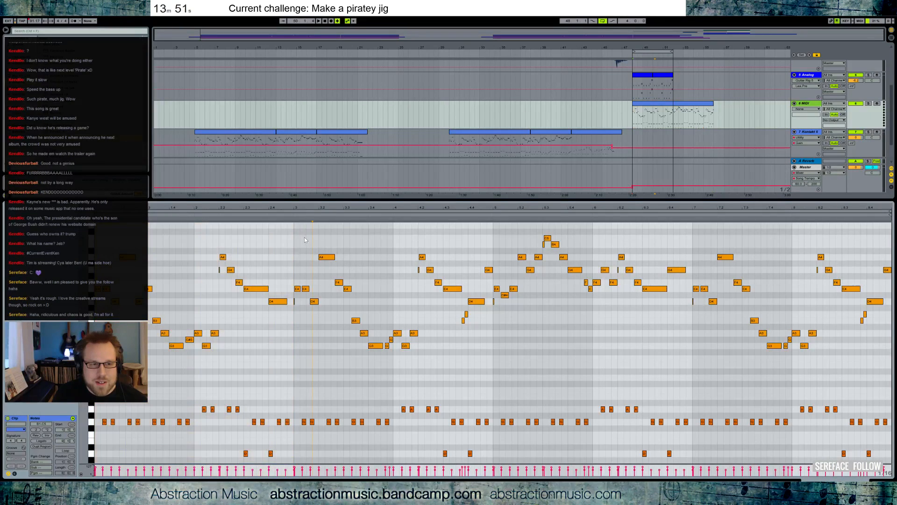
drag(294, 229, 424, 270)
drag(685, 364, 813, 360)
drag(92, 412, 97, 402)
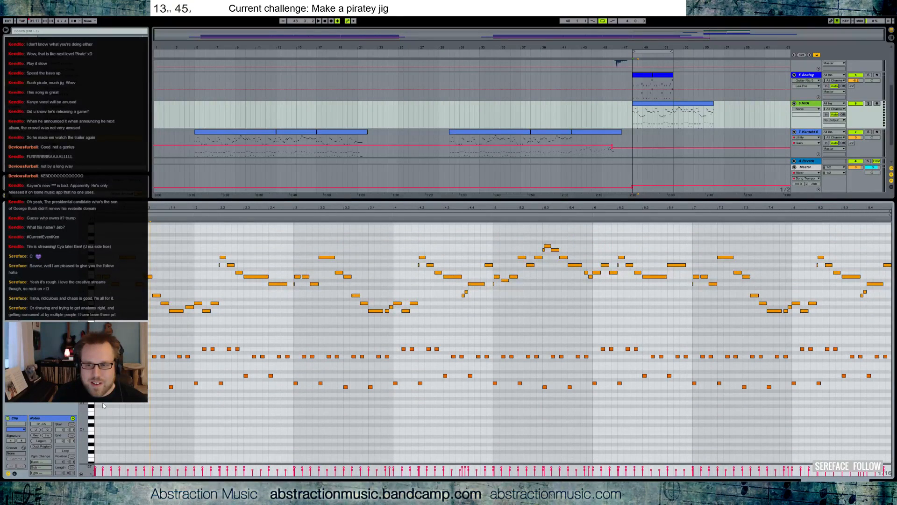
drag(97, 344, 891, 400)
key(Delete)
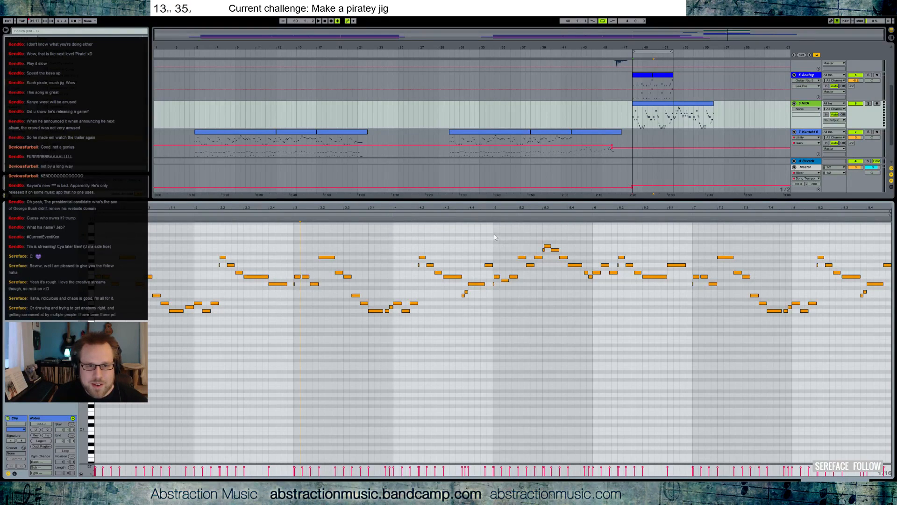
Delete the melody notes from bar 5 of the clip onward and move the clip to bar 52, right after the loop.
drag(494, 232, 889, 379)
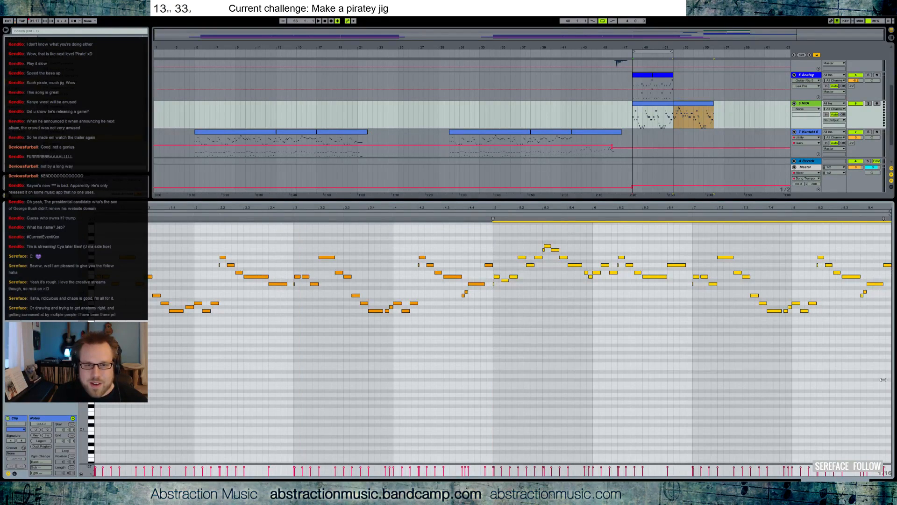
key(Delete)
key(shift+Tab)
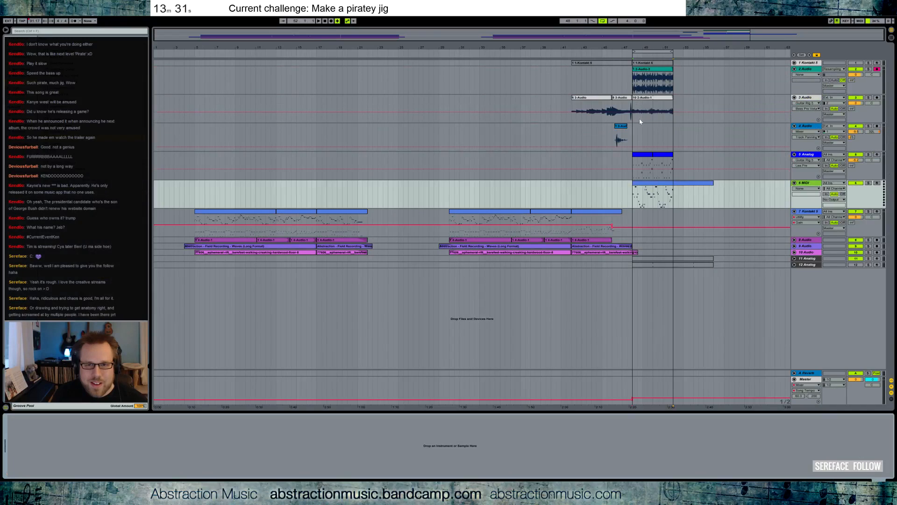
mouse_move(686, 188)
mouse_down()
mouse_move(755, 184)
mouse_move(712, 184)
mouse_move(725, 185)
mouse_up()
Copy the sustained 3-Audio clip to bar 56 on the 3 Audio track and fade out its tail.
drag(571, 112, 628, 109)
key(ctrl+c)
click(673, 109)
key(ctrl+v)
drag(682, 101, 734, 99)
key(ctrl+alt+f)
drag(772, 38, 714, 106)
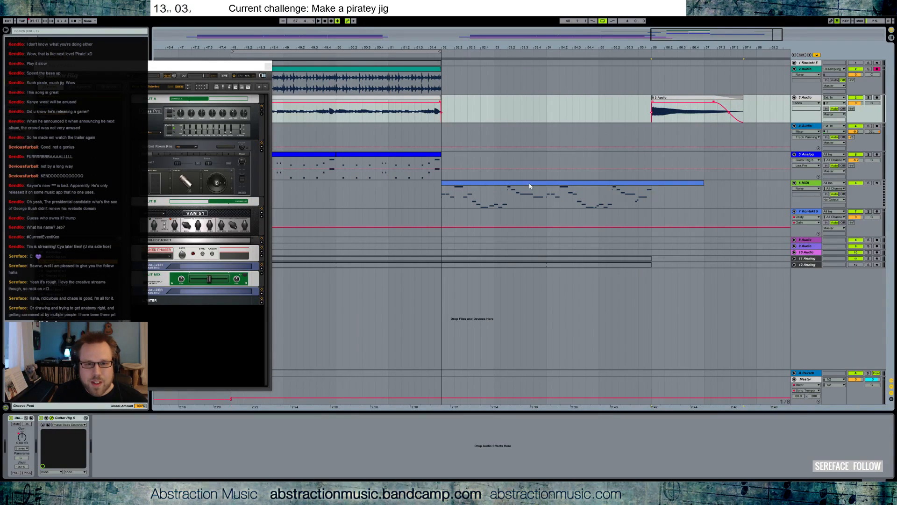
Transpose all notes of the melody clip down four semitones and start playback.
double_click(591, 191)
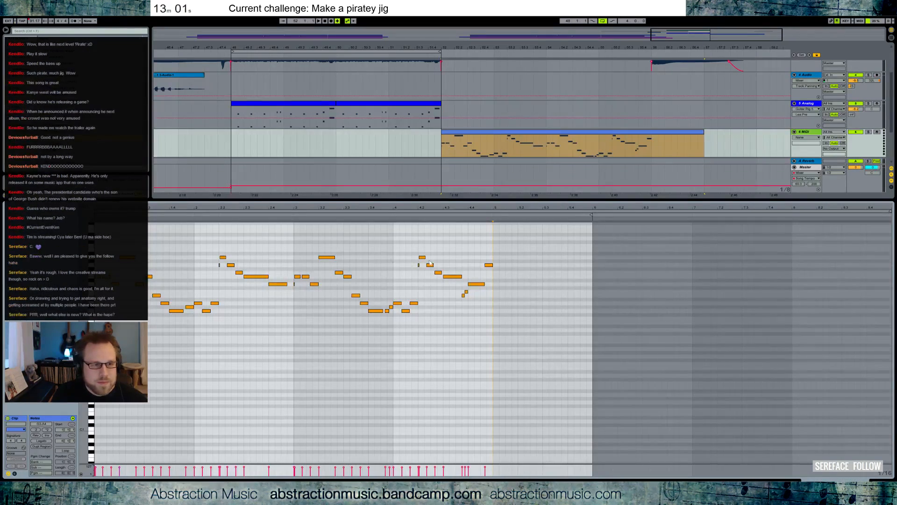
drag(500, 239, 95, 362)
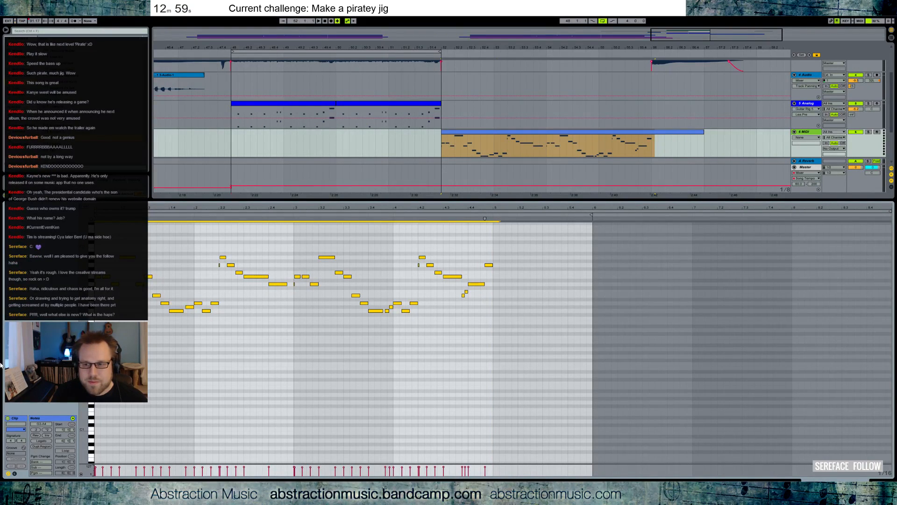
key(Down)
key(Down)
key(Down)
key(Down)
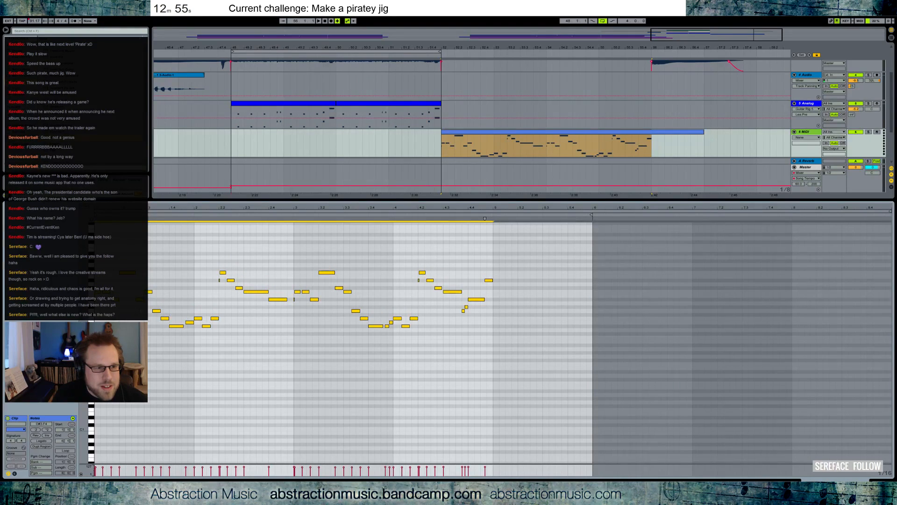
click(135, 299)
drag(135, 299, 95, 299)
key(space)
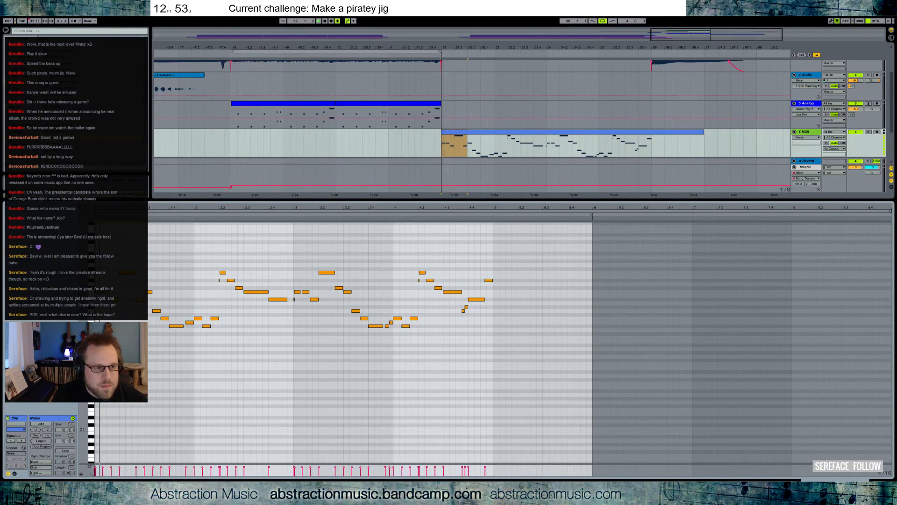
Load the Analog instrument onto the new MIDI track, solo the track and play the melody.
key(shift+Tab)
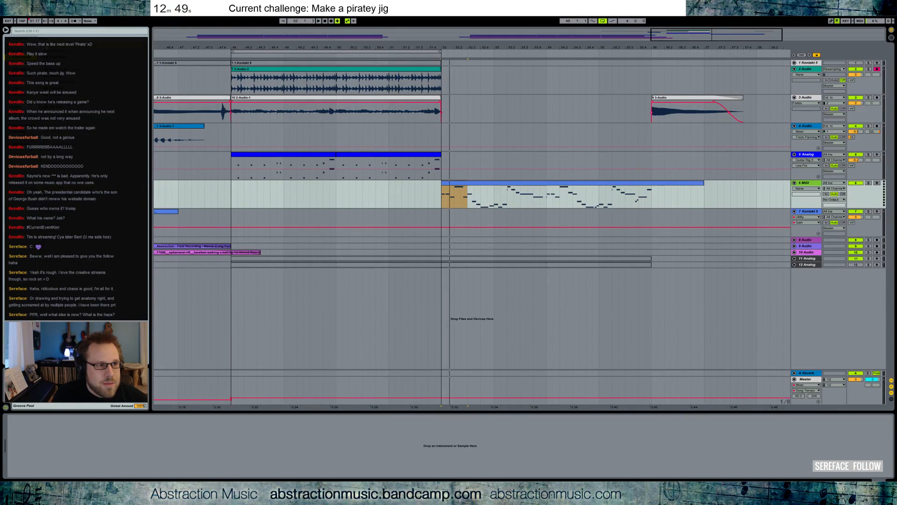
click(107, 440)
drag(107, 439, 108, 439)
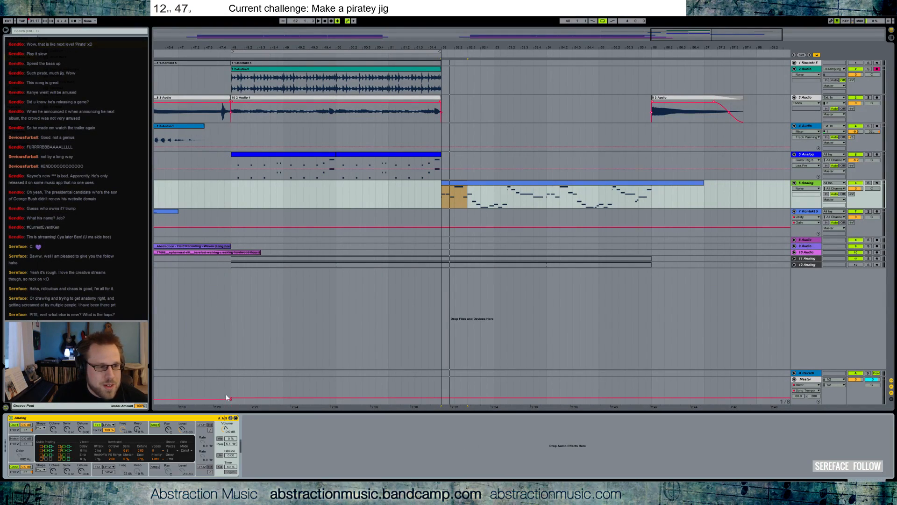
click(869, 183)
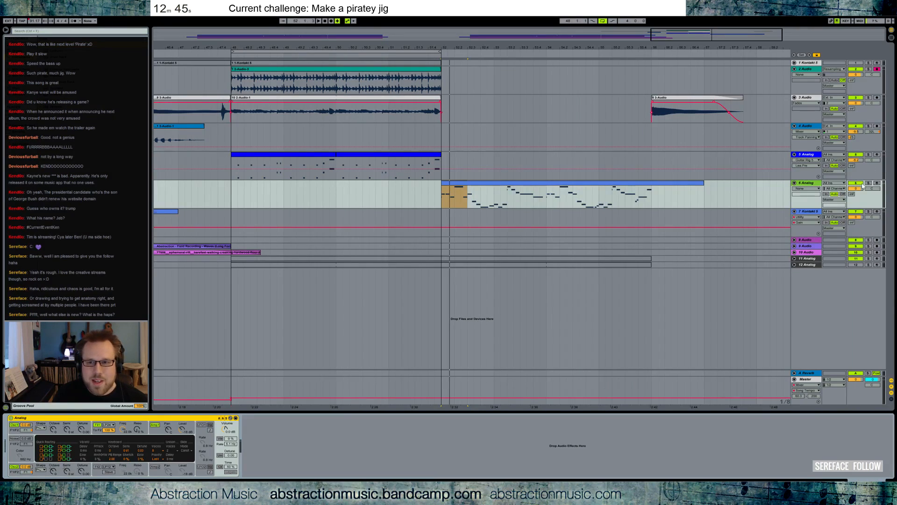
key(space)
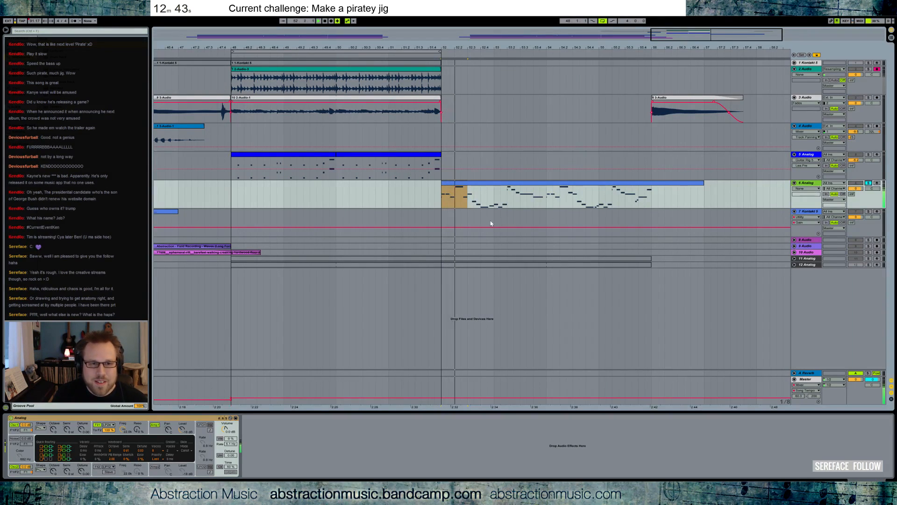
Lower the two lowest notes of the melody's first phrase by one semitone and audition the result.
double_click(479, 186)
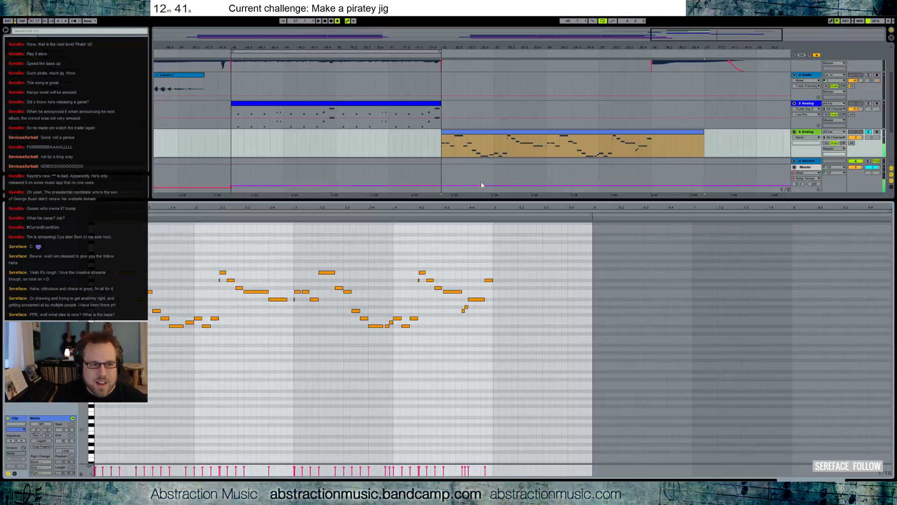
click(163, 333)
click(157, 309)
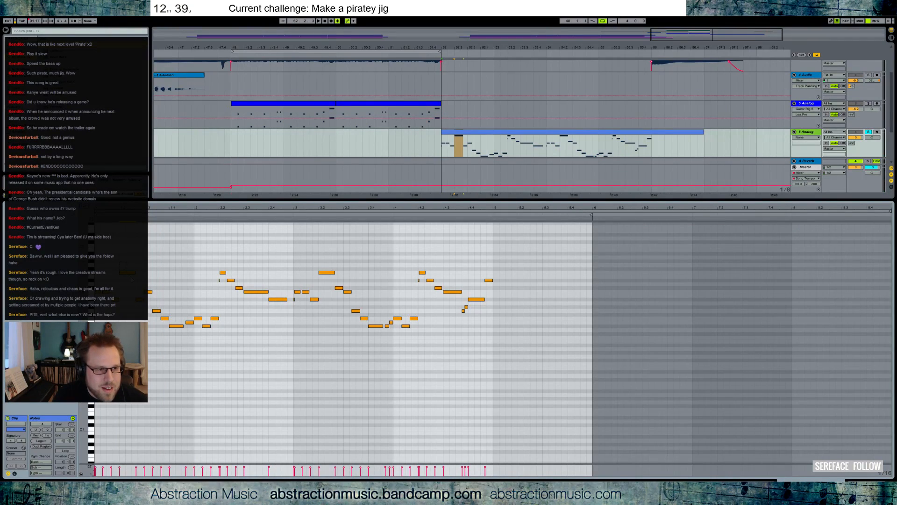
click(157, 310)
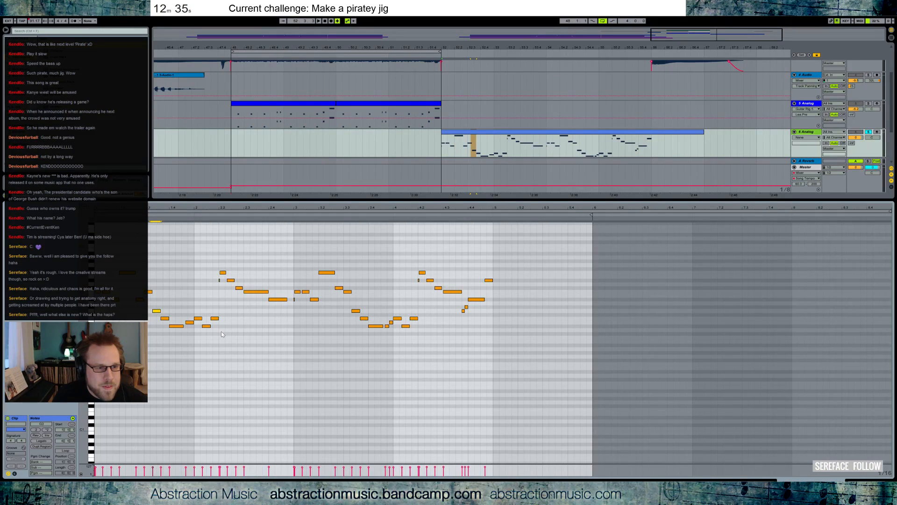
drag(143, 333, 226, 326)
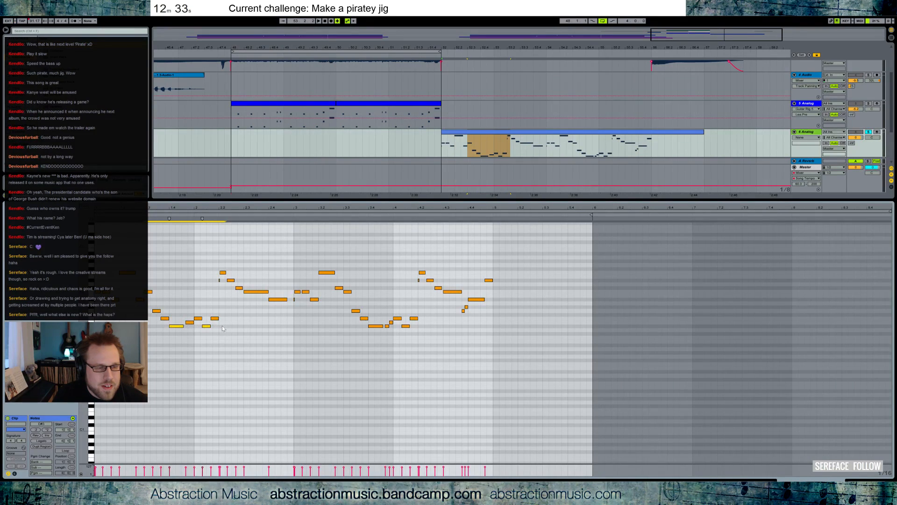
key(Down)
click(189, 322)
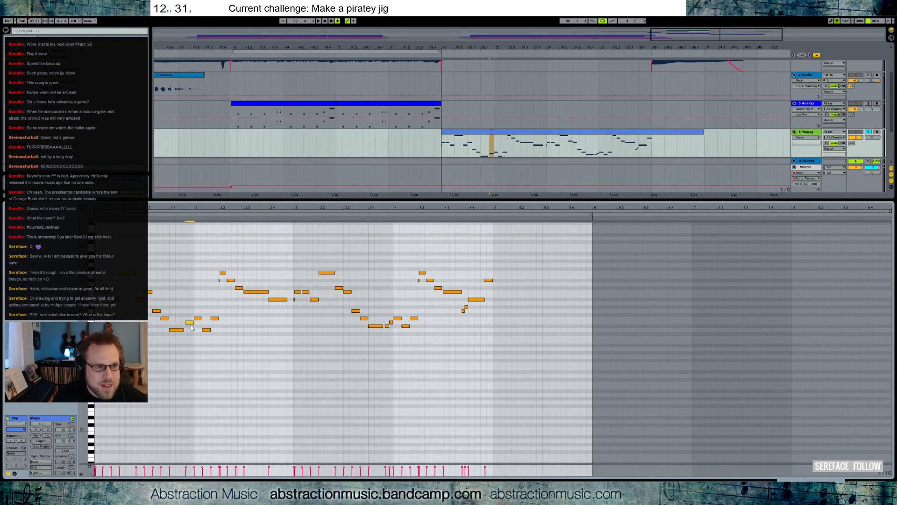
key(space)
key(space)
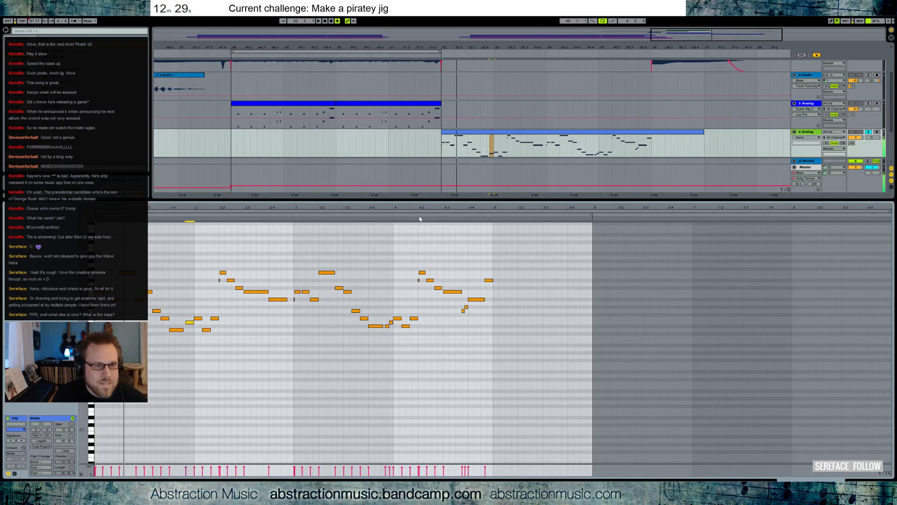
Duplicate the 5 Analog chord clip twice to cover bars 52 to 56 and set the loop to the two copies.
scroll(429, 131, up, 3)
scroll(430, 131, up, 2)
scroll(328, 139, down, 3)
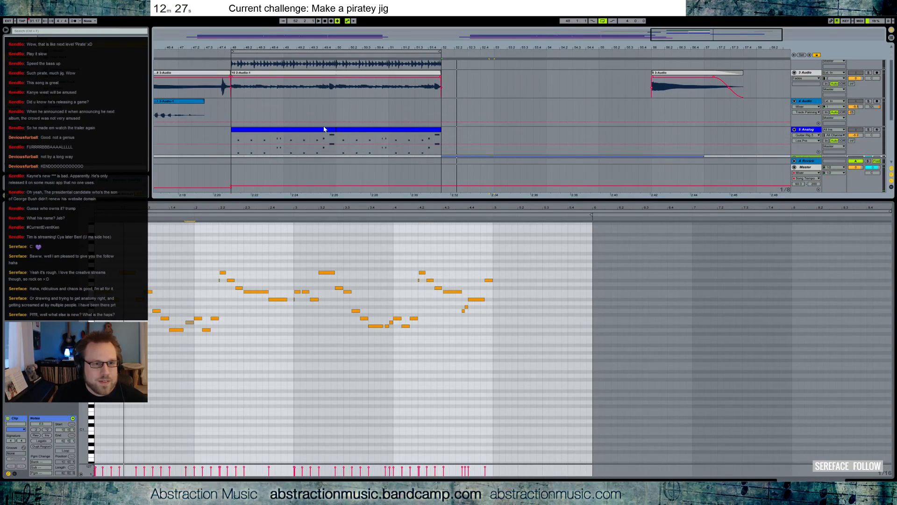
double_click(326, 130)
key(ctrl+d)
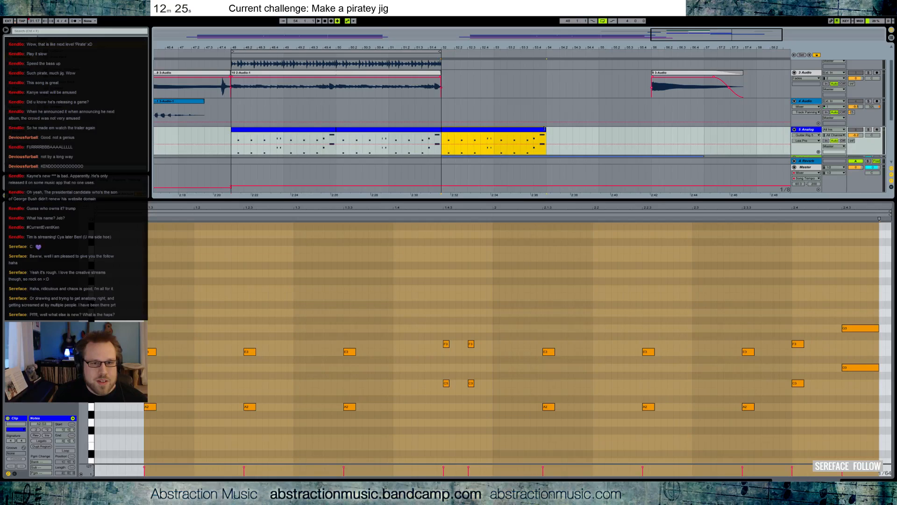
key(ctrl+d)
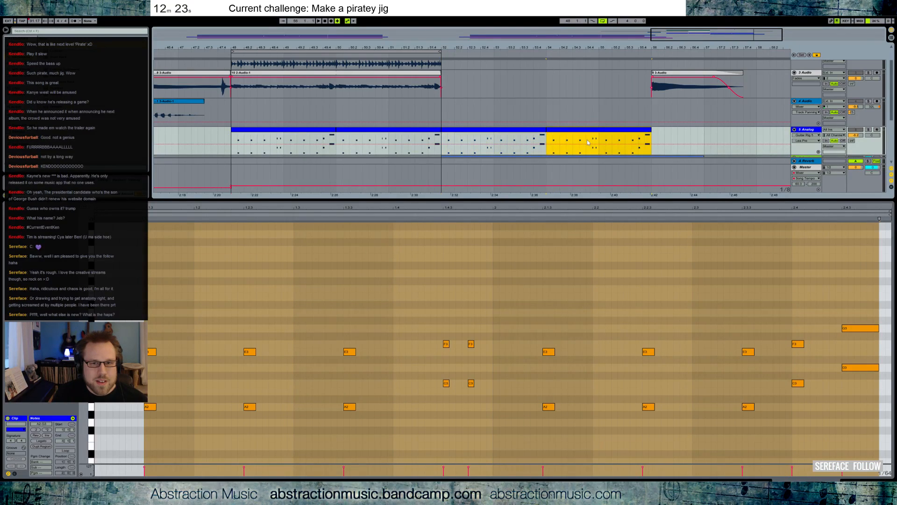
shift+click(533, 134)
key(ctrl+l)
Select all notes in the 6 Analog melody clip and audition the melody together with the chords.
scroll(519, 132, down, 3)
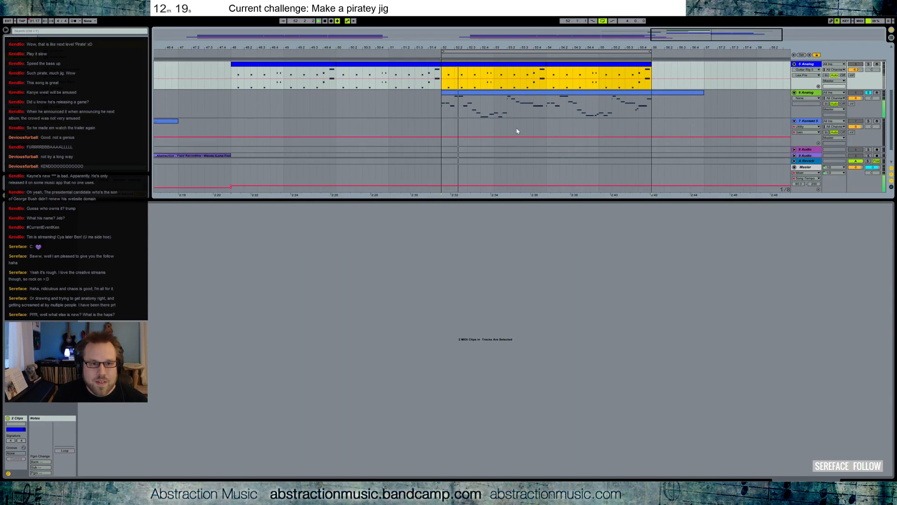
click(466, 96)
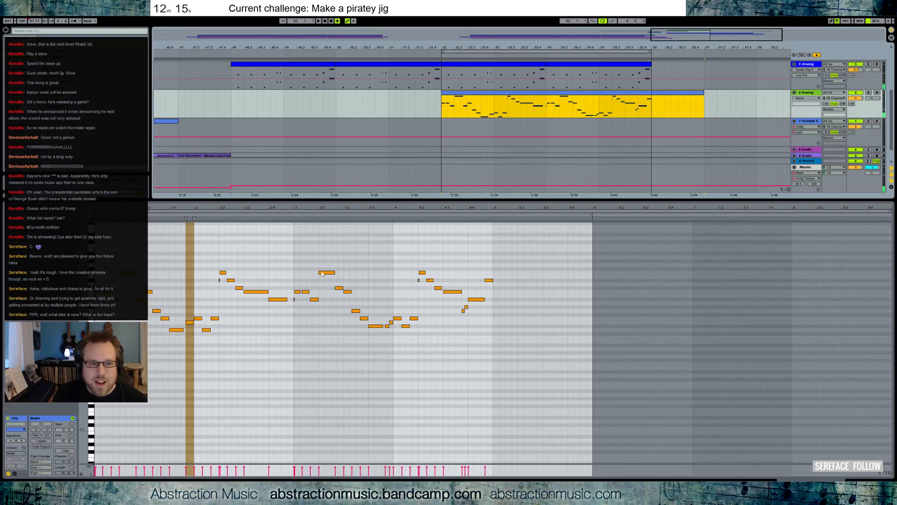
key(ctrl+a)
scroll(315, 250, up, 3)
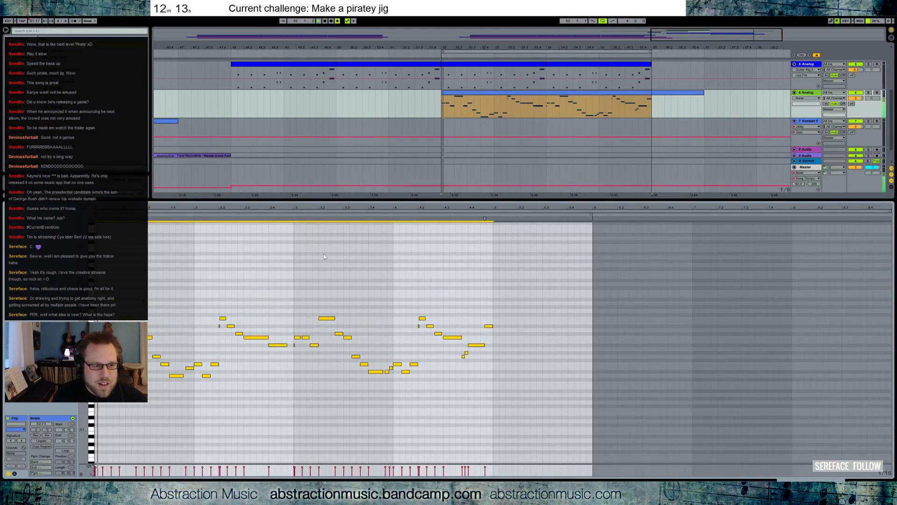
key(shift+Tab)
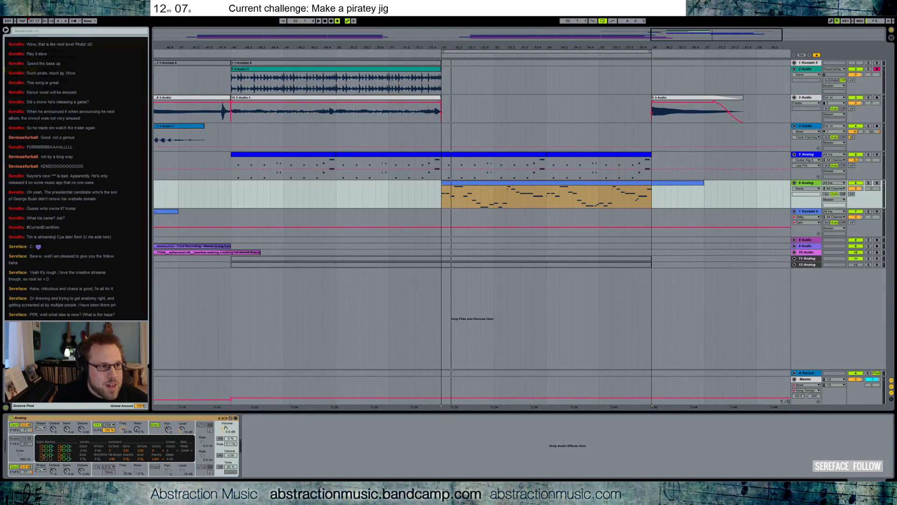
Add Guitar Rig 5 with a Rock Solo preset after Analog on the melody track and adjust its Psychedelay feedback during playback.
click(299, 443)
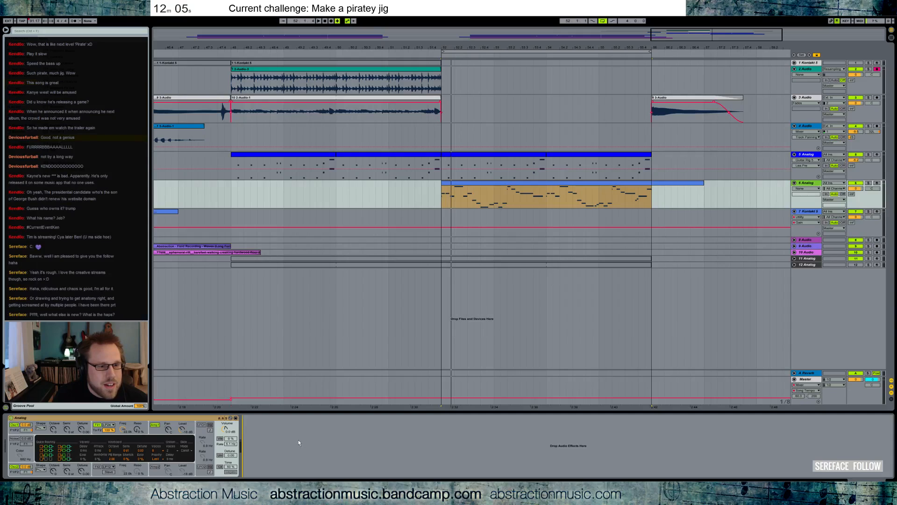
key(ctrl+v)
mouse_move(296, 60)
mouse_down()
mouse_move(144, 74)
mouse_move(137, 57)
mouse_up()
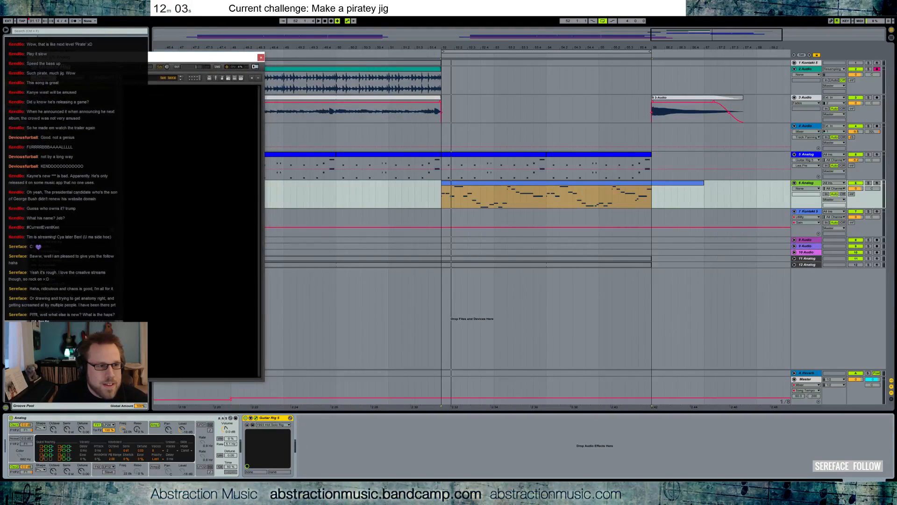
key(space)
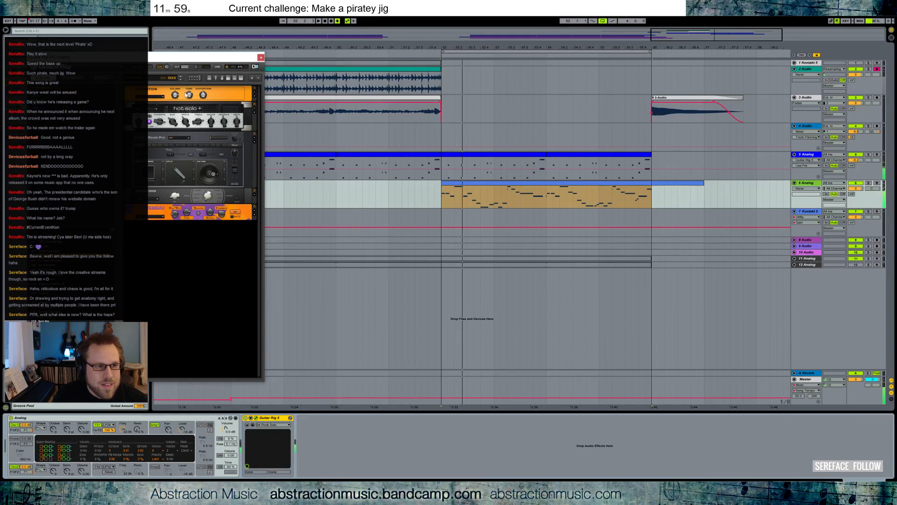
drag(204, 60, 232, 70)
click(247, 224)
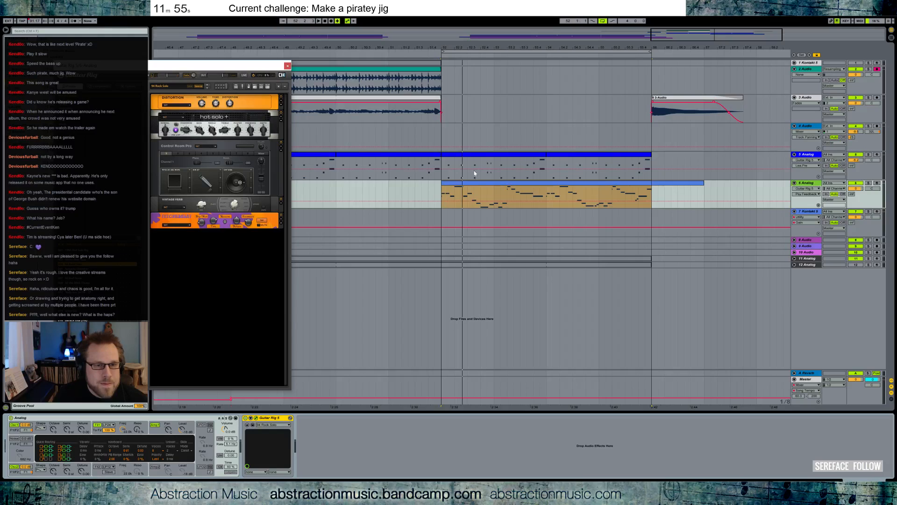
Play the loop with the distorted melody, open the melody clip's notes and move the Guitar Rig window clear of them.
click(461, 186)
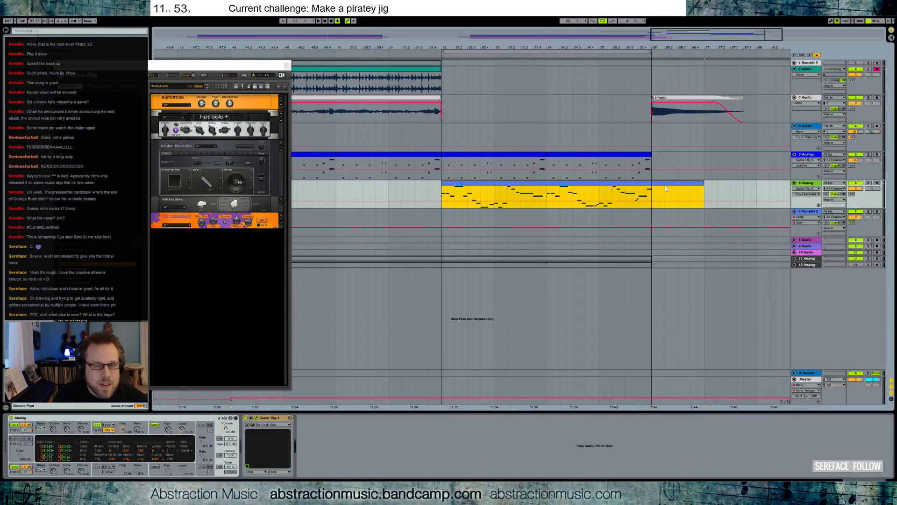
mouse_move(705, 185)
mouse_down()
mouse_move(654, 184)
mouse_move(704, 184)
mouse_up()
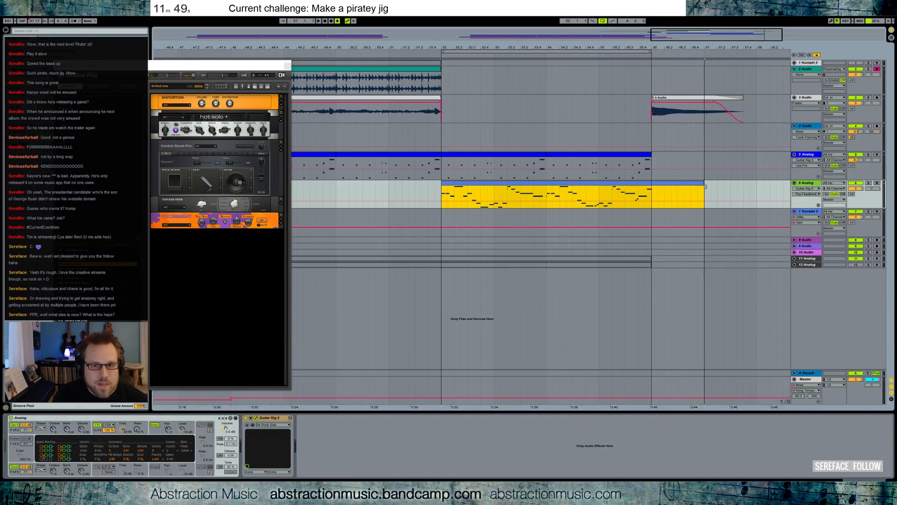
key(space)
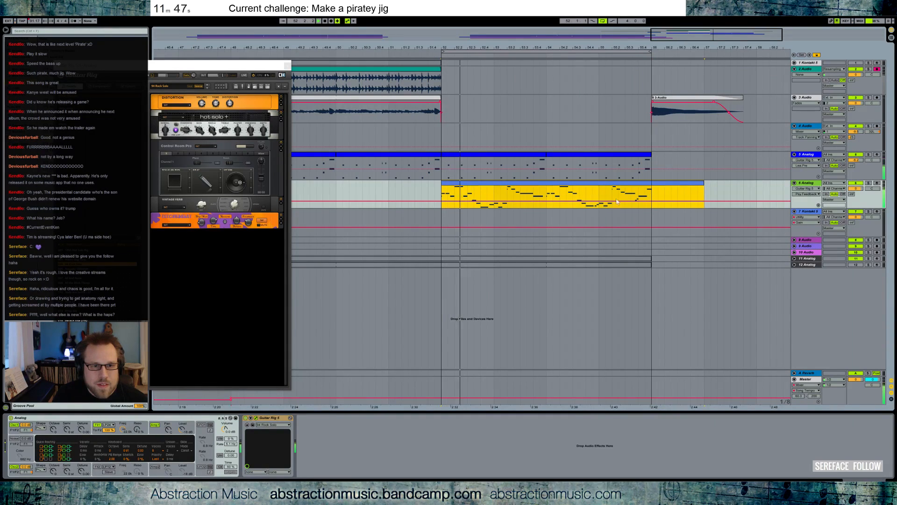
double_click(515, 183)
drag(251, 67, 844, 75)
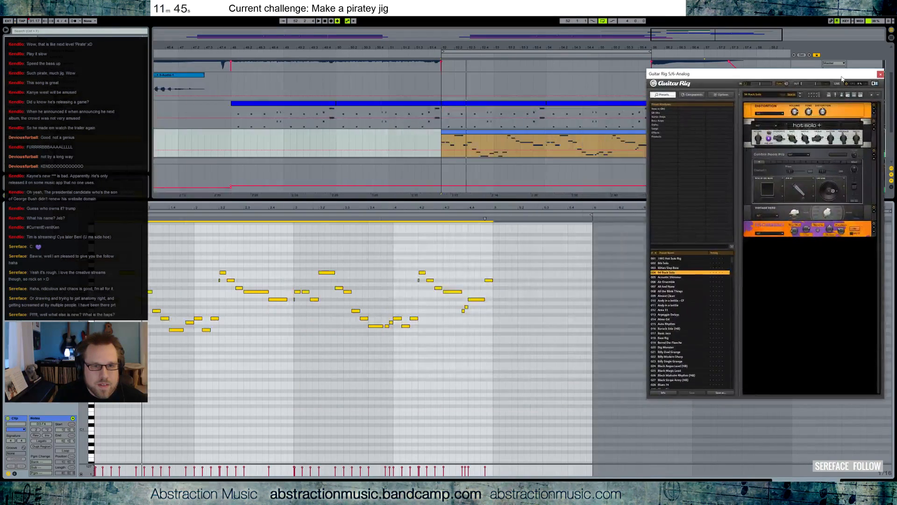
Try shifting the opening notes of the 6 Analog melody clip up and down in pitch and audition them in the loop.
drag(443, 145, 467, 145)
key(space)
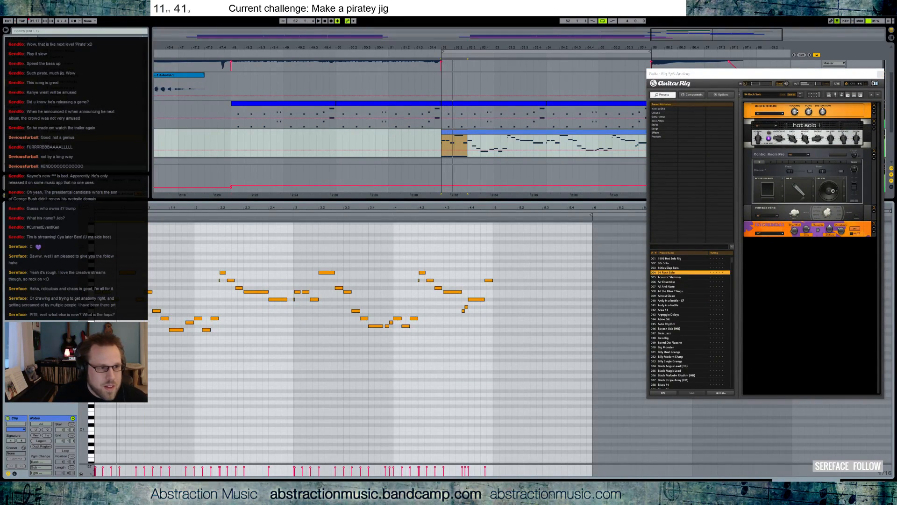
drag(454, 146, 443, 146)
key(space)
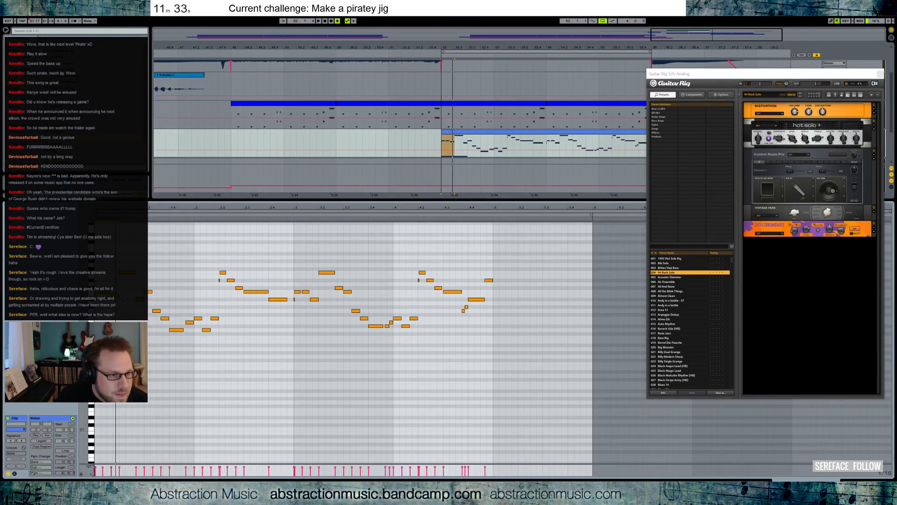
key(Down)
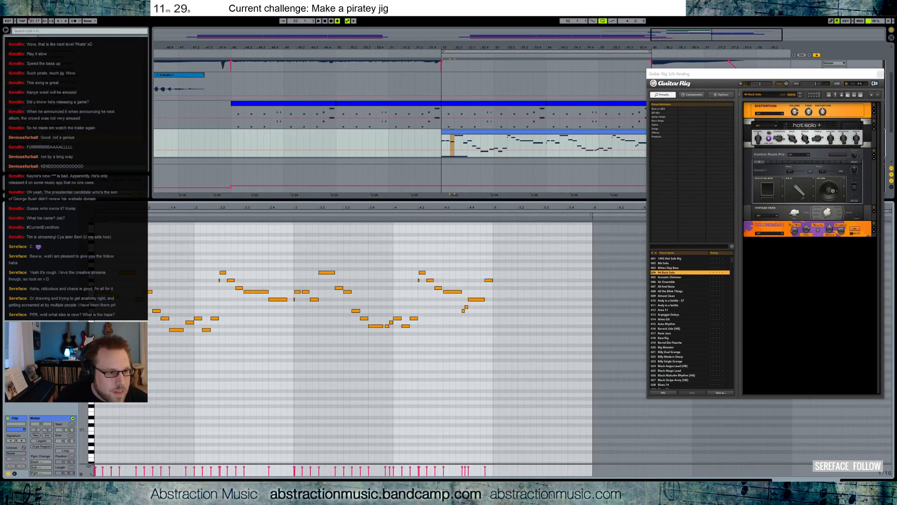
mouse_move(119, 302)
mouse_down()
mouse_move(96, 288)
mouse_move(119, 293)
mouse_move(114, 287)
mouse_up()
key(Up)
key(Up)
key(Up)
key(Down)
key(space)
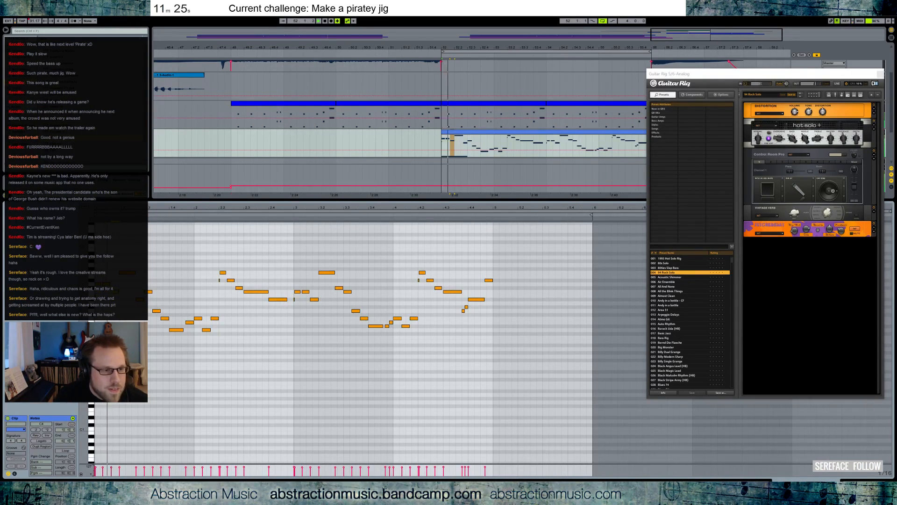
key(space)
click(118, 347)
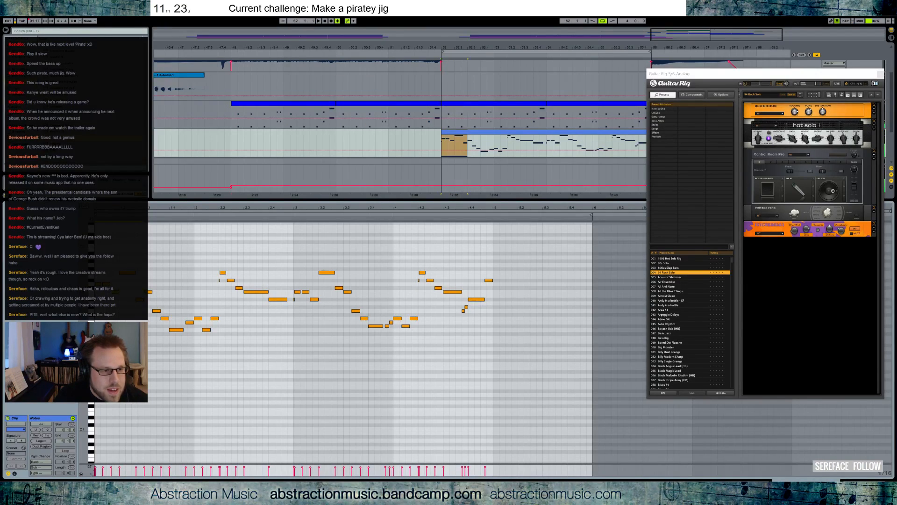
key(Delete)
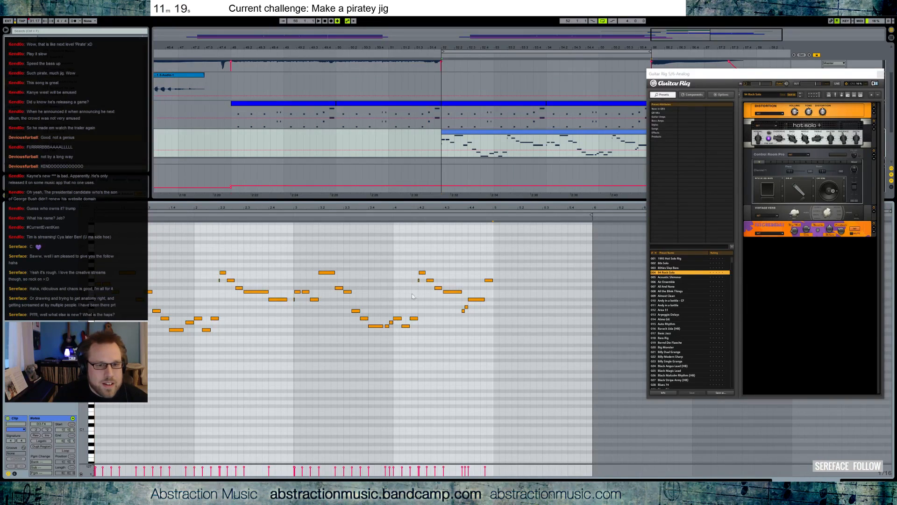
Move the Guitar Rig window clear of the track controls and arm the 6 Analog track for recording.
key(ctrl+a)
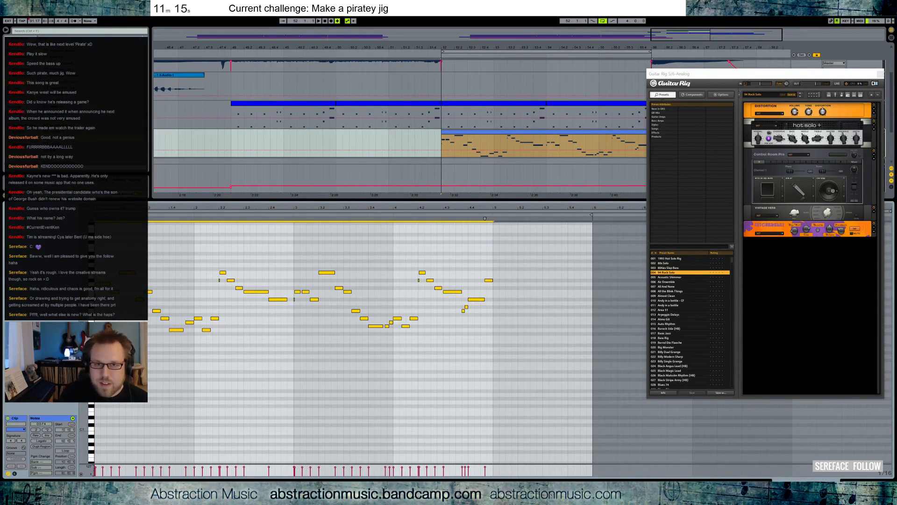
drag(796, 81, 711, 184)
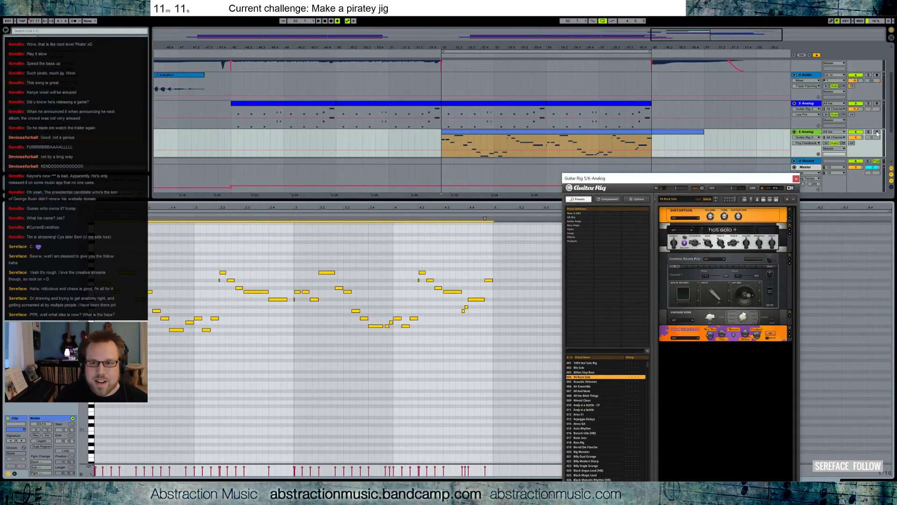
click(877, 133)
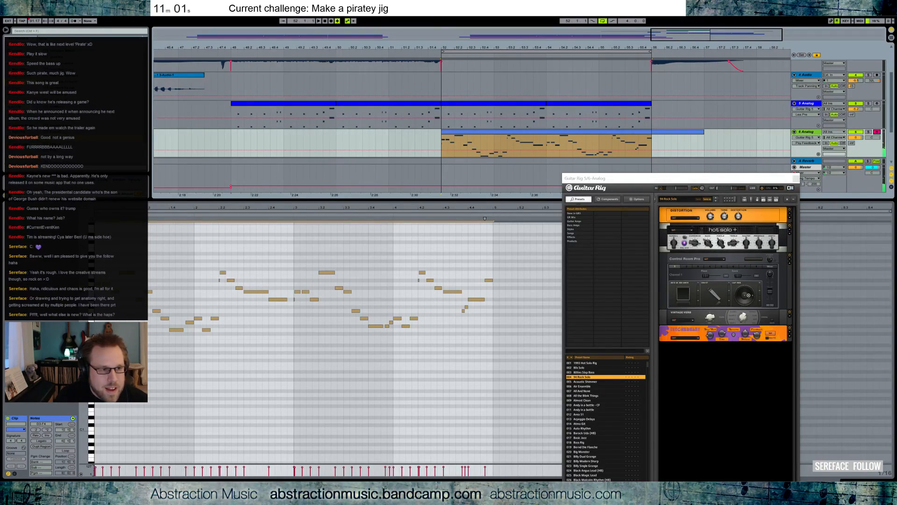
Rework the melody's opening into a few short notes and one held note, deleting the other first-bar notes, and play it.
drag(96, 277, 109, 286)
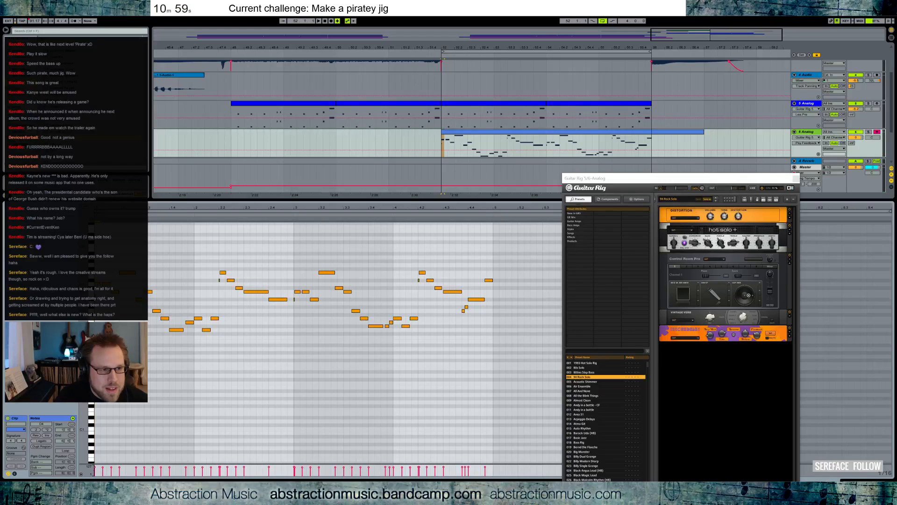
drag(106, 284, 106, 303)
click(115, 292)
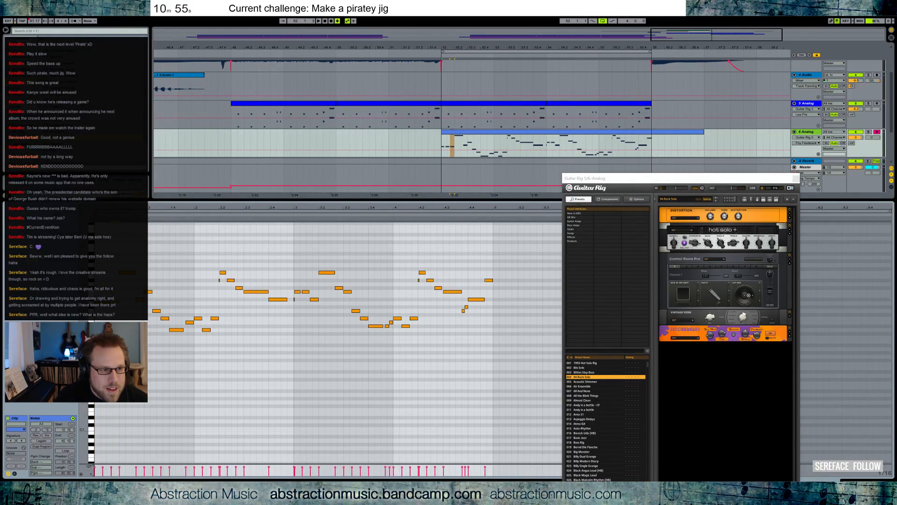
mouse_move(126, 273)
mouse_down()
mouse_move(127, 284)
mouse_move(159, 293)
mouse_move(230, 371)
mouse_move(219, 368)
mouse_up()
key(Delete)
key(space)
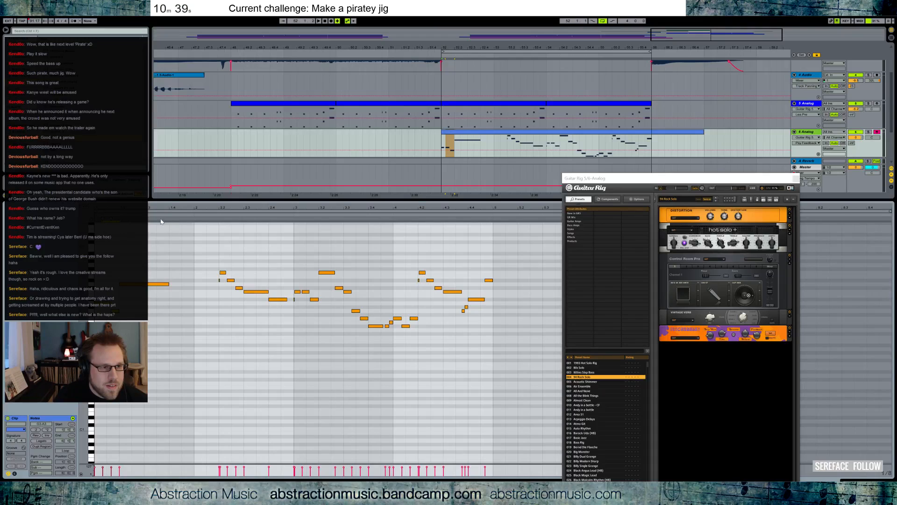
Close the Guitar Rig window and delete all melody notes after the opening held note, from bar 2 of the clip onward.
scroll(163, 223, up, 2)
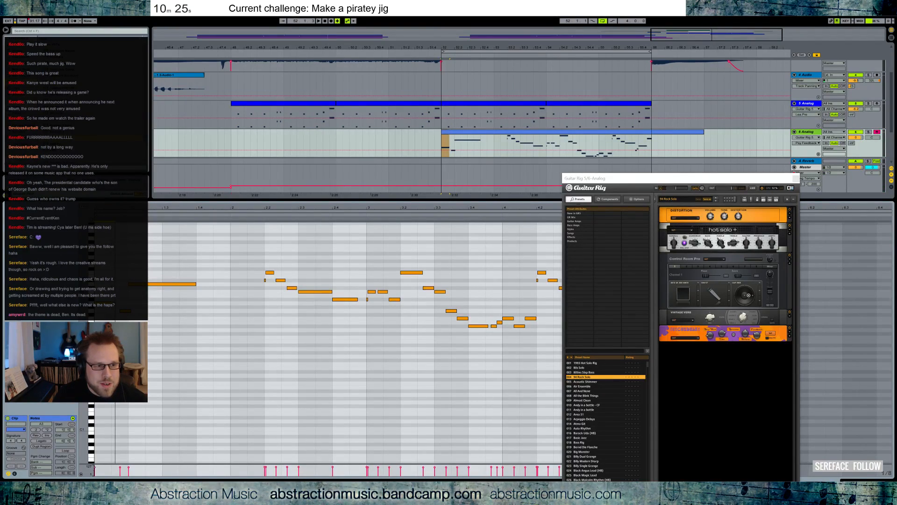
click(261, 207)
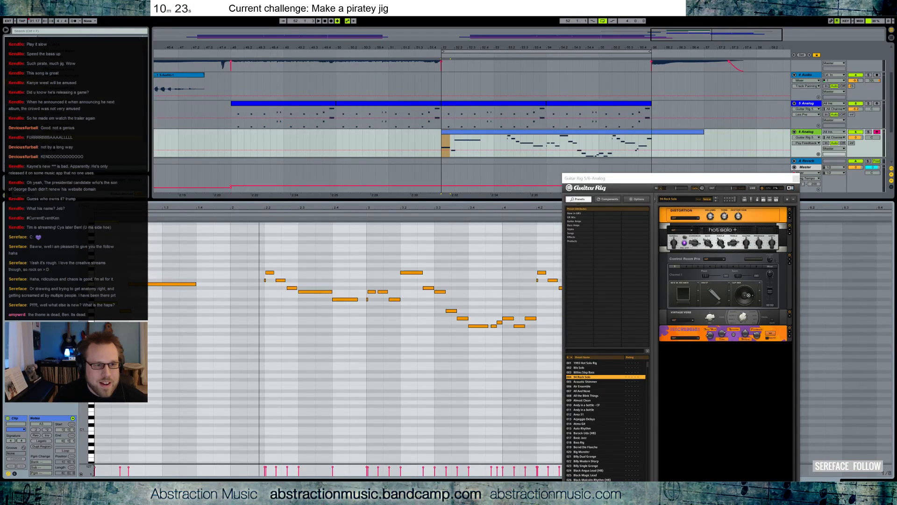
click(796, 178)
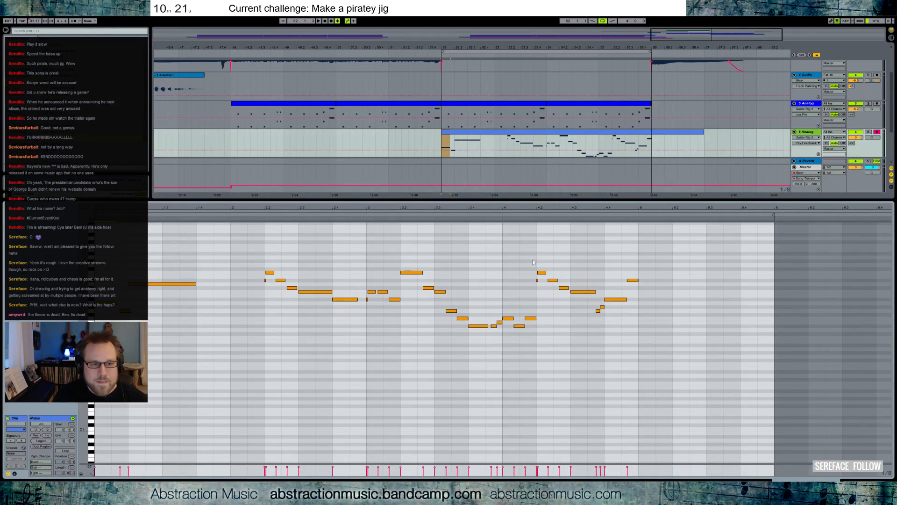
drag(253, 254, 689, 358)
key(Delete)
key(space)
Extend the 3 Audio clip to bar 56 and duplicate the 2 Audio clip to fill bars 52 to 56.
scroll(701, 140, up, 3)
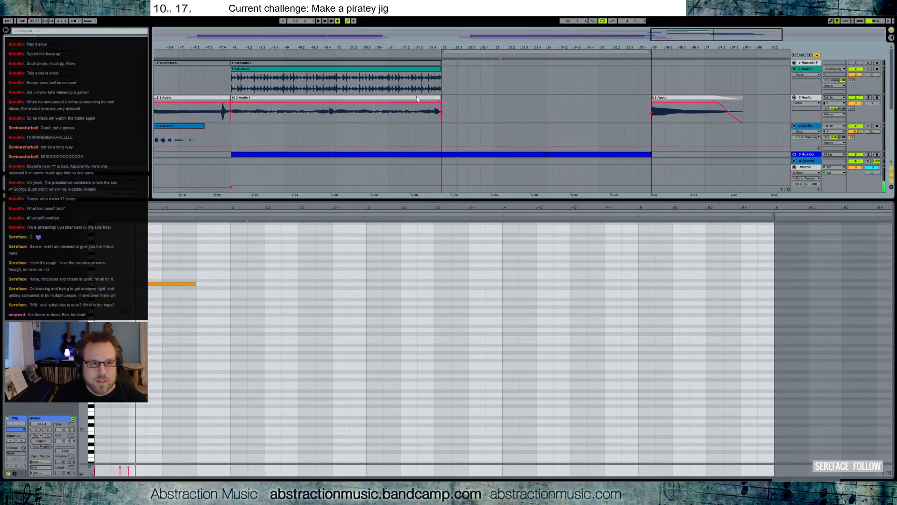
click(441, 107)
drag(442, 99, 652, 99)
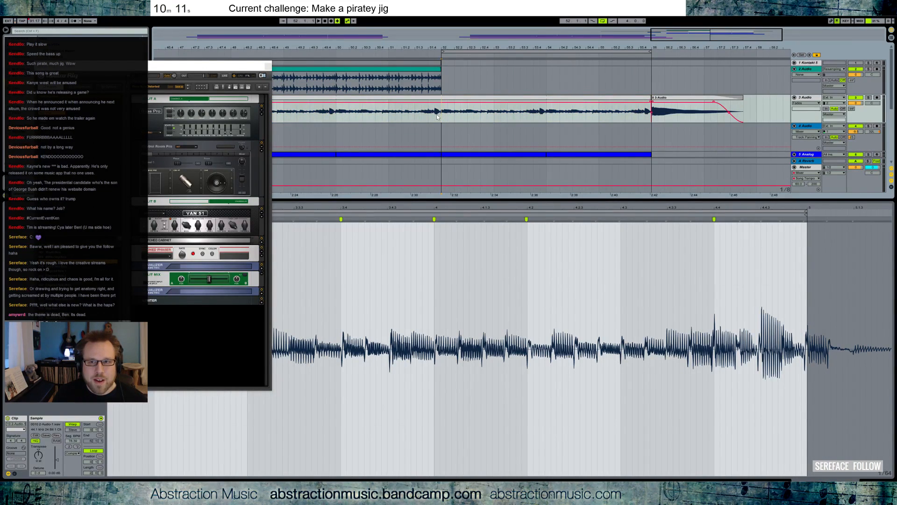
drag(441, 69, 527, 74)
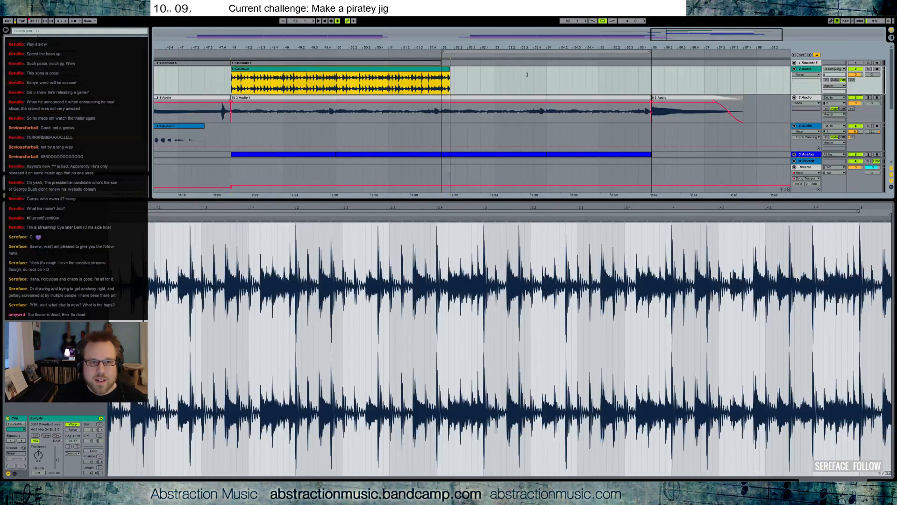
drag(451, 82, 442, 80)
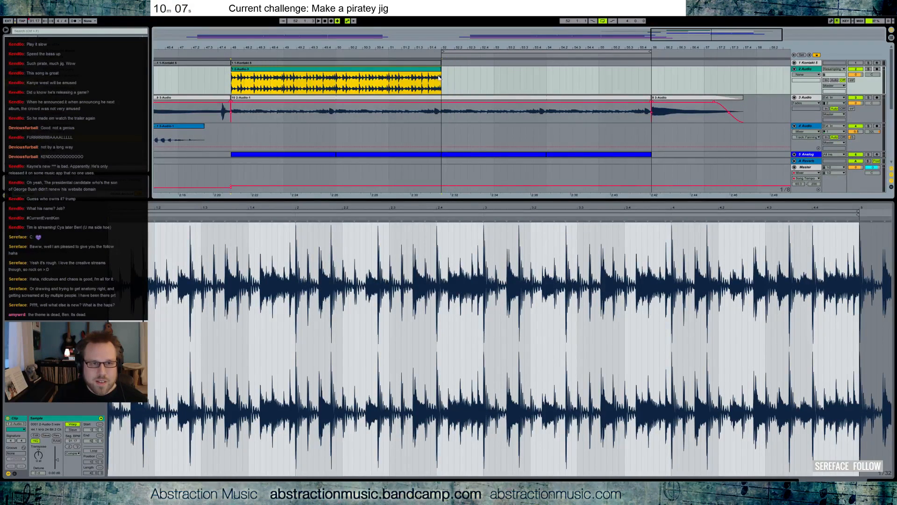
key(ctrl+d)
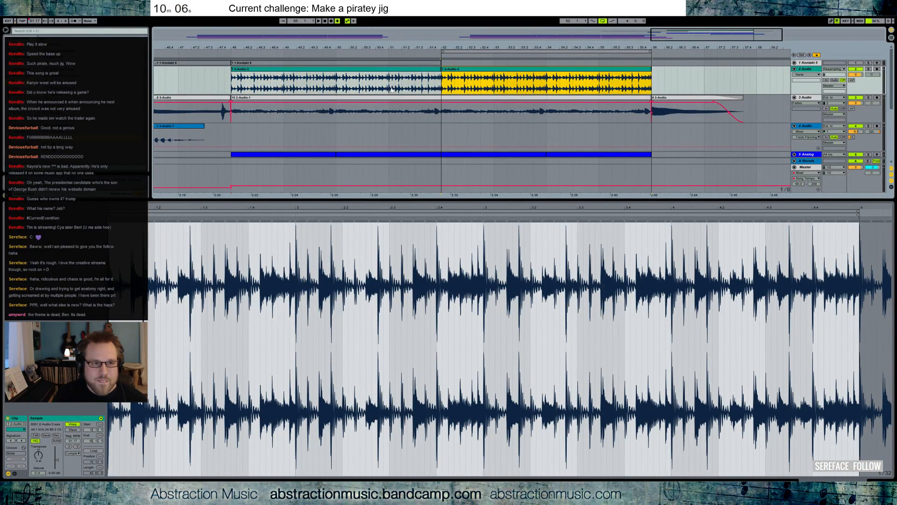
Copy the 1 Kontakt 5 clip that ends at bar 48 and paste it at bar 56.
click(219, 64)
key(0)
click(654, 64)
key(ctrl+v)
mouse_move(699, 37)
mouse_down()
mouse_move(700, 26)
mouse_move(701, 44)
mouse_up()
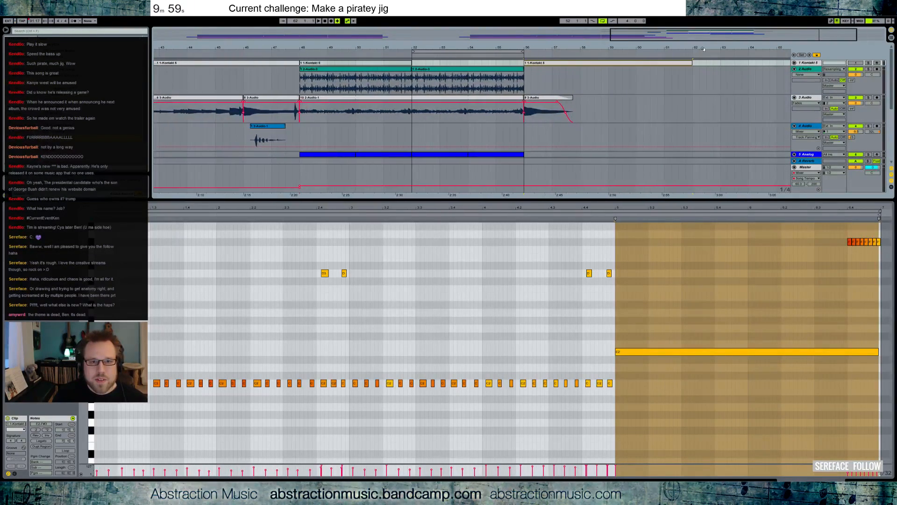
Unfold the 1 Kontakt 5 track, place the pasted clip's sustained ending at bar 56 and delete the leftover pieces.
click(794, 62)
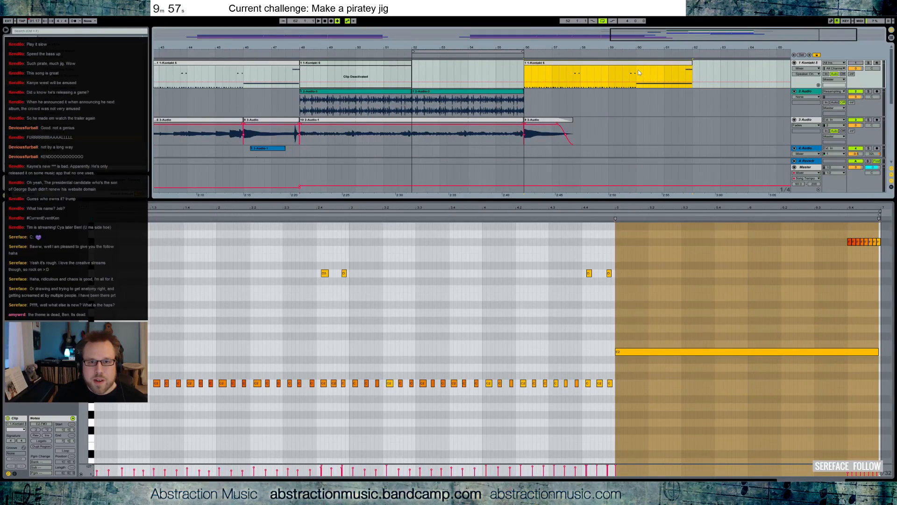
drag(679, 67, 579, 66)
click(594, 63)
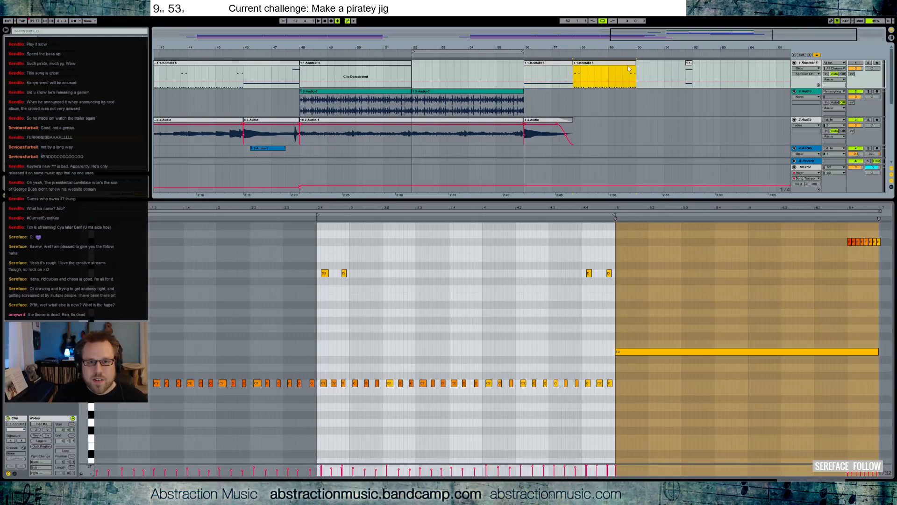
shift+click(689, 63)
key(Delete)
Enable the 1 Kontakt 5 track and play the new ending from bar 56 and the section from bar 48.
click(525, 71)
key(space)
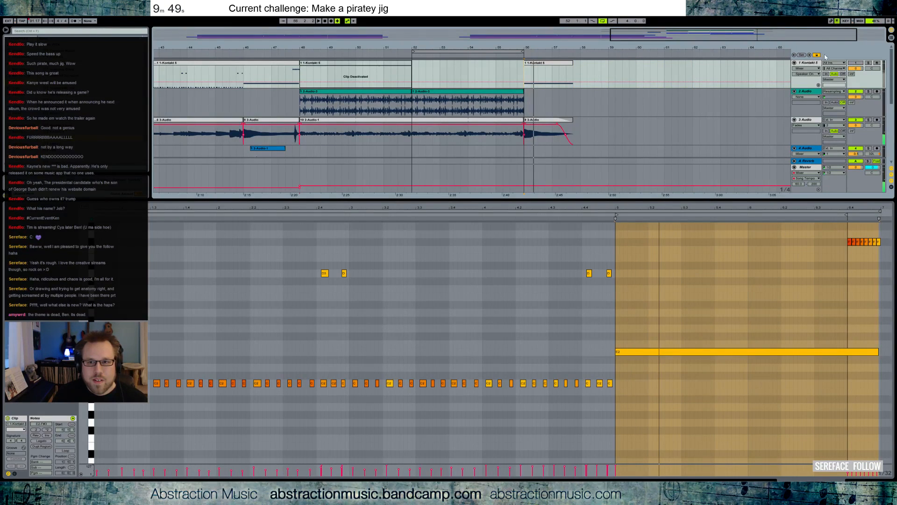
click(856, 64)
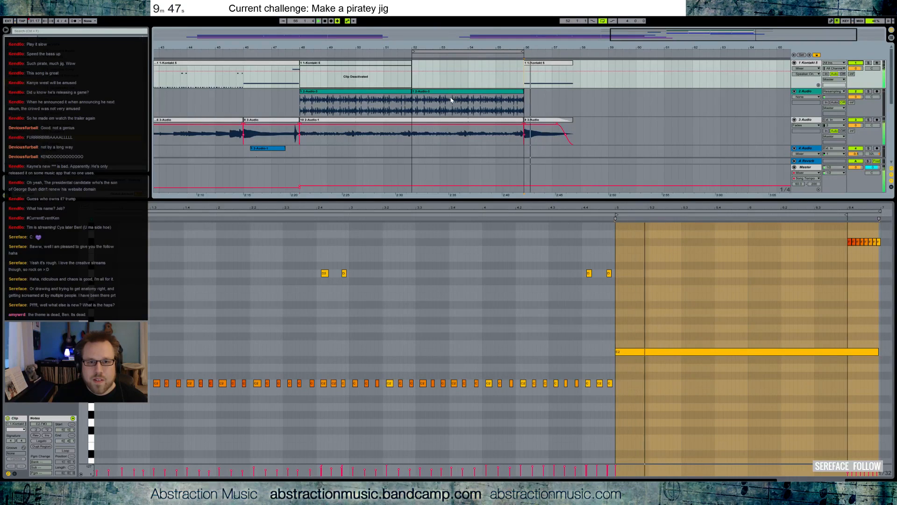
scroll(531, 118, up, 2)
scroll(526, 113, up, 2)
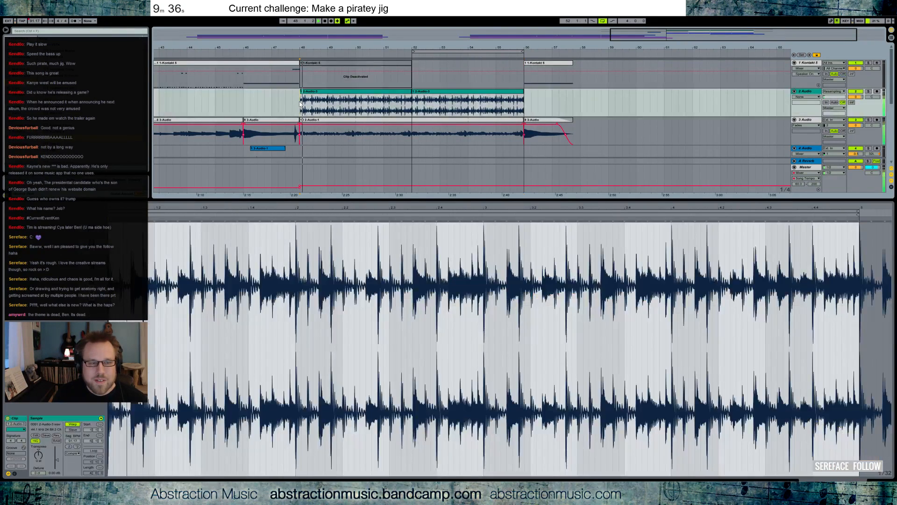
click(405, 108)
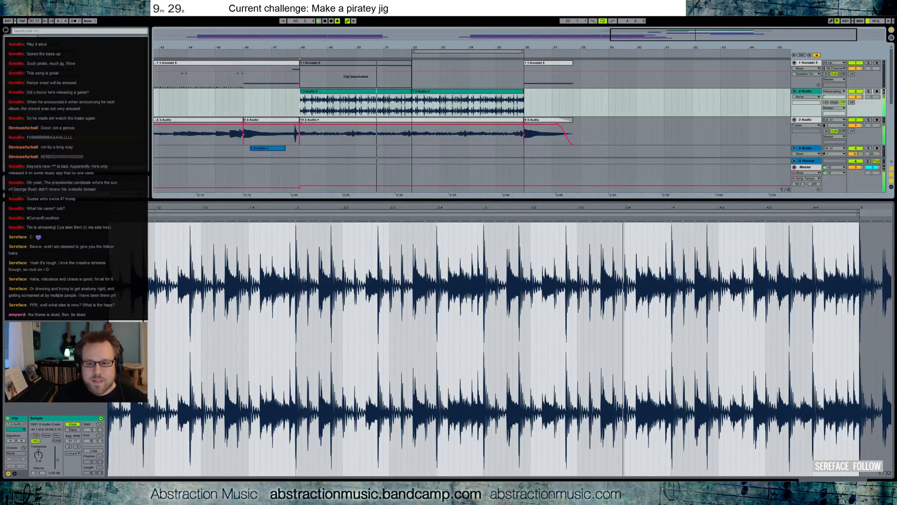
Reopen the 6 Analog clip, shorten its held note to just past beat 1.3, set the grid to 1/16 and adjust the phrase's pitch.
key(shift+Tab)
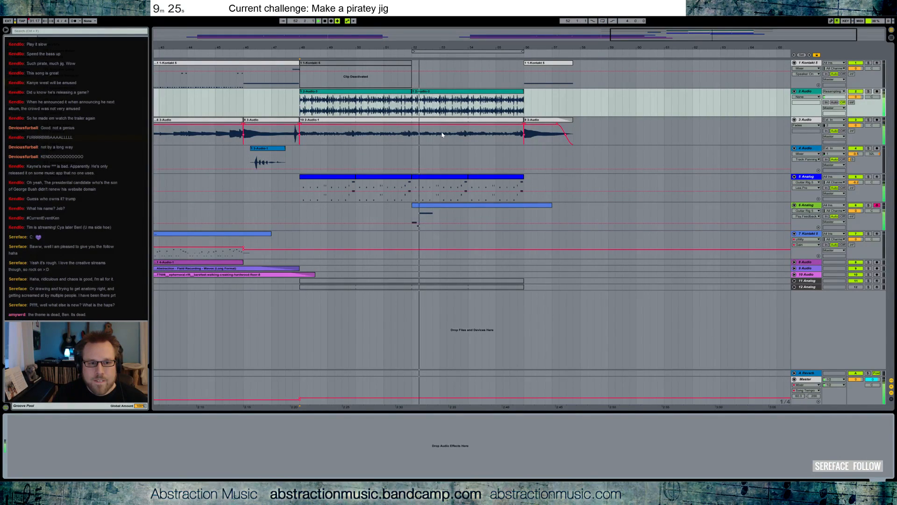
double_click(443, 206)
drag(195, 283, 162, 284)
key(space)
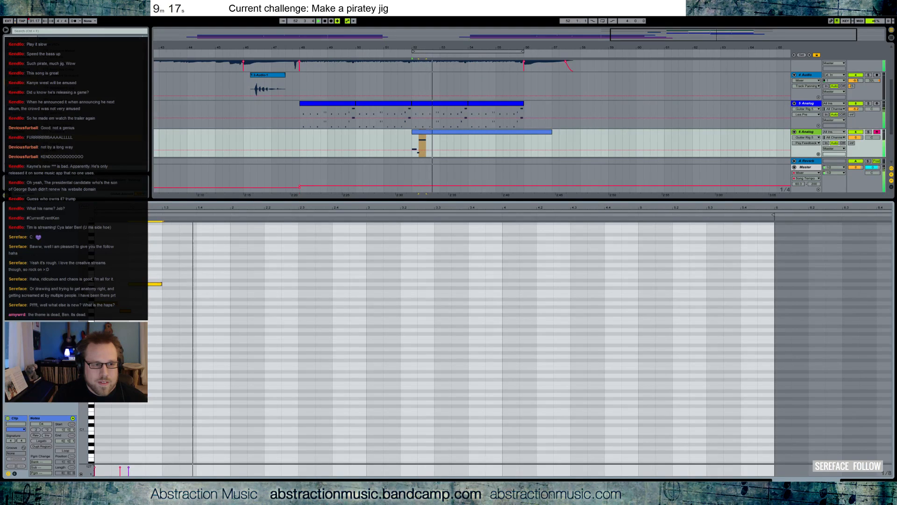
drag(162, 284, 168, 285)
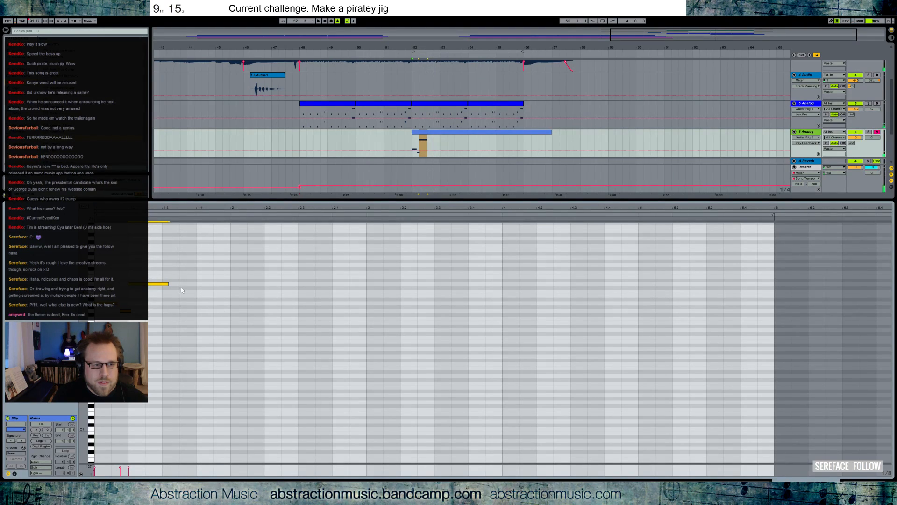
key(ctrl+1)
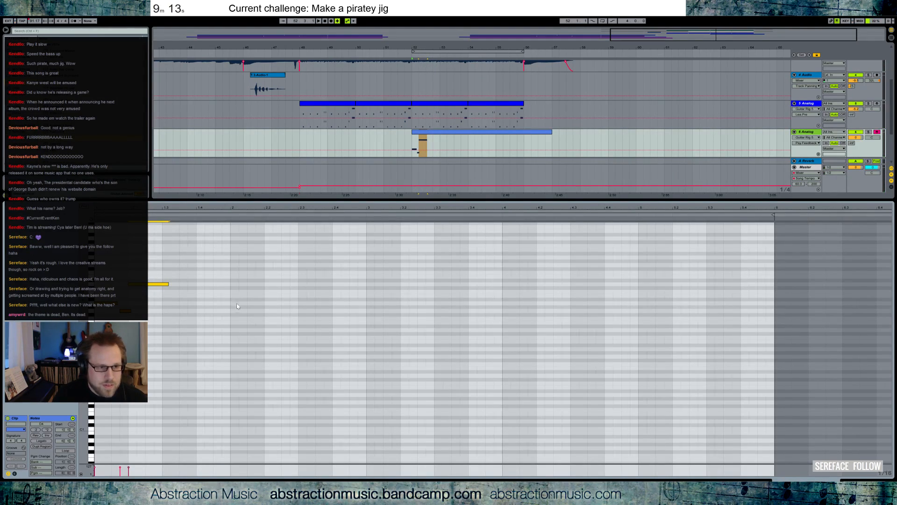
key(space)
drag(159, 284, 156, 330)
key(shift+Up)
Open Guitar Rig on the 6 Analog track, filter its guitar amp presets to High White and choose another preset.
key(shift+Tab)
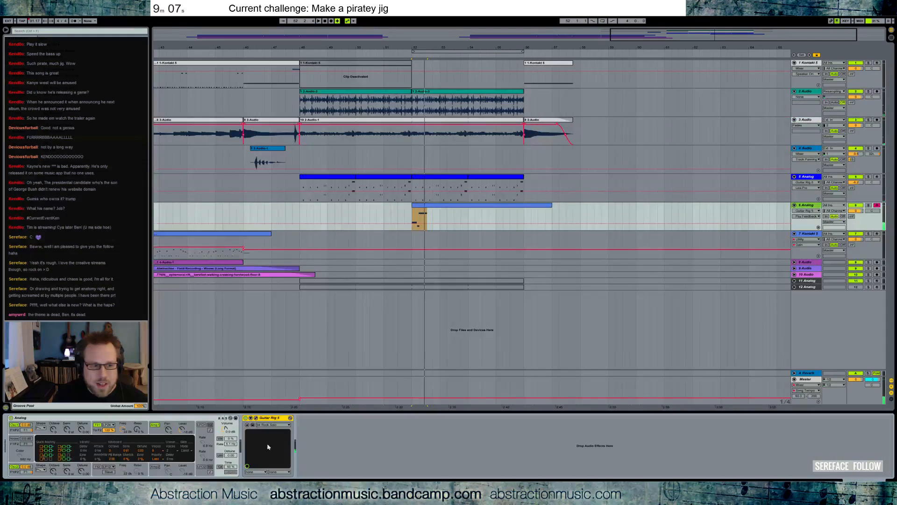
click(256, 419)
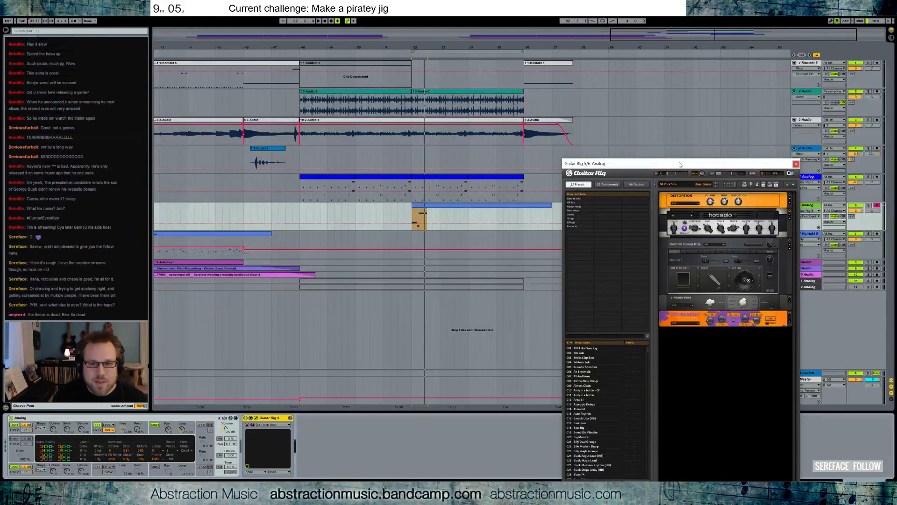
drag(680, 164, 700, 53)
click(594, 95)
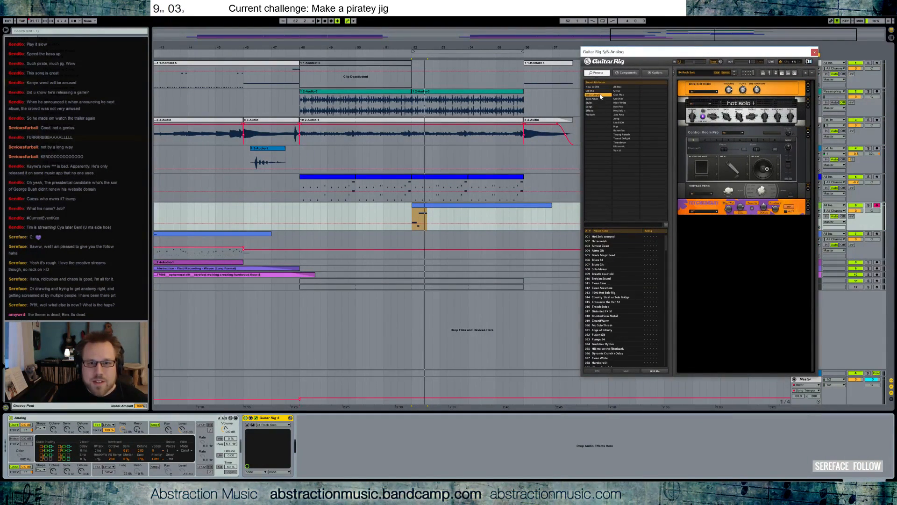
click(626, 100)
click(626, 103)
click(608, 265)
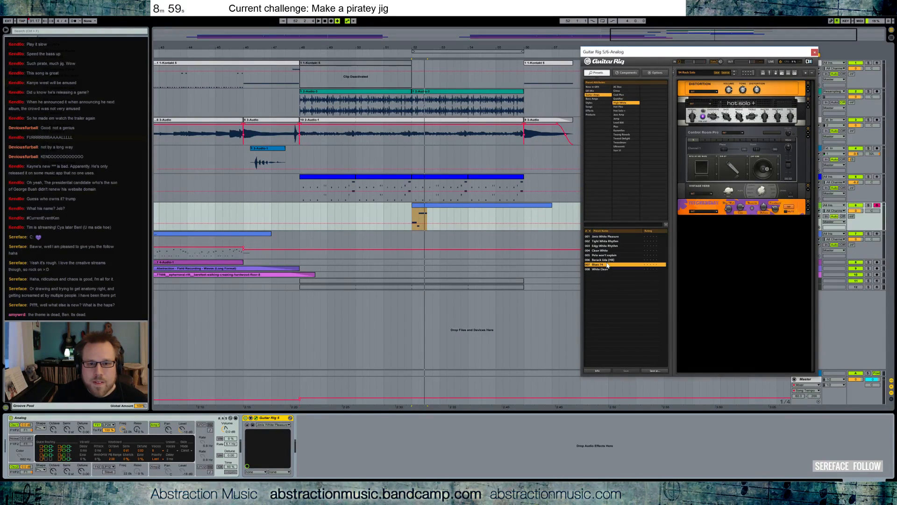
Audition other High White presets in Guitar Rig, including Clean White and Tight White Rhythm, and turn on Analog's unison during playback.
click(611, 269)
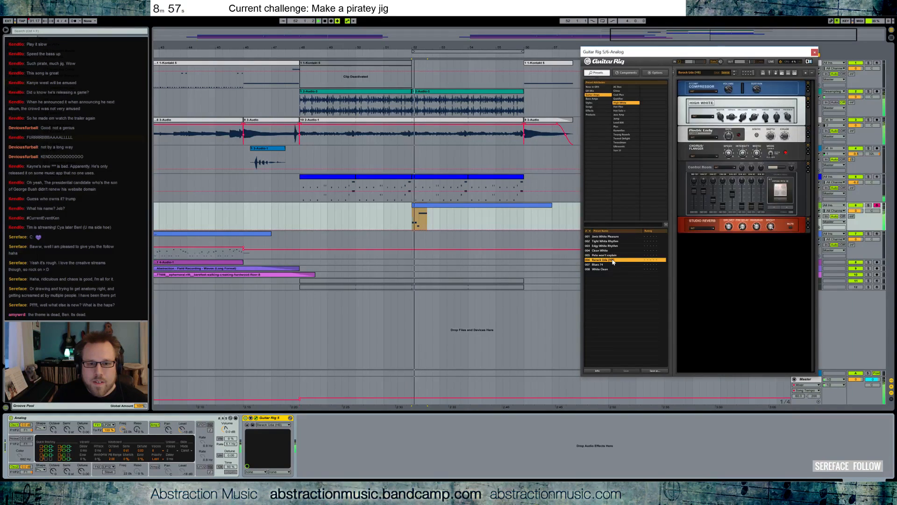
click(600, 251)
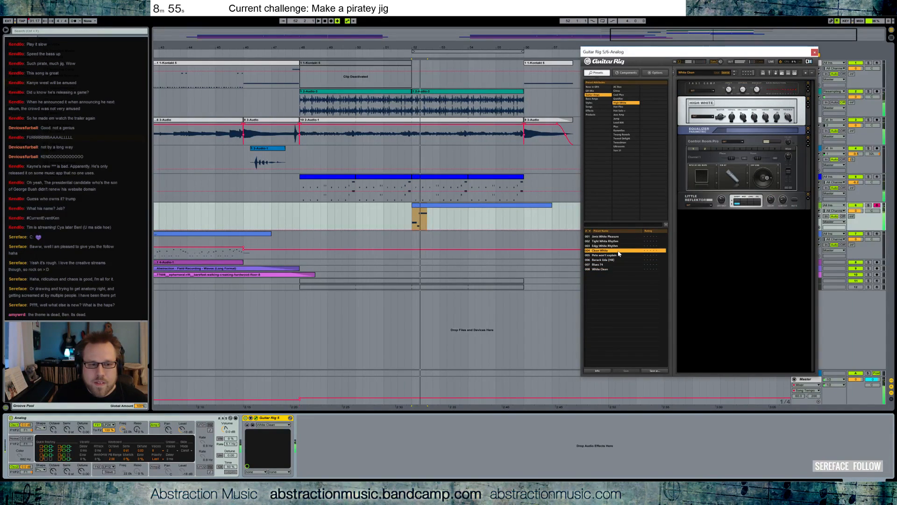
click(224, 454)
key(space)
click(606, 242)
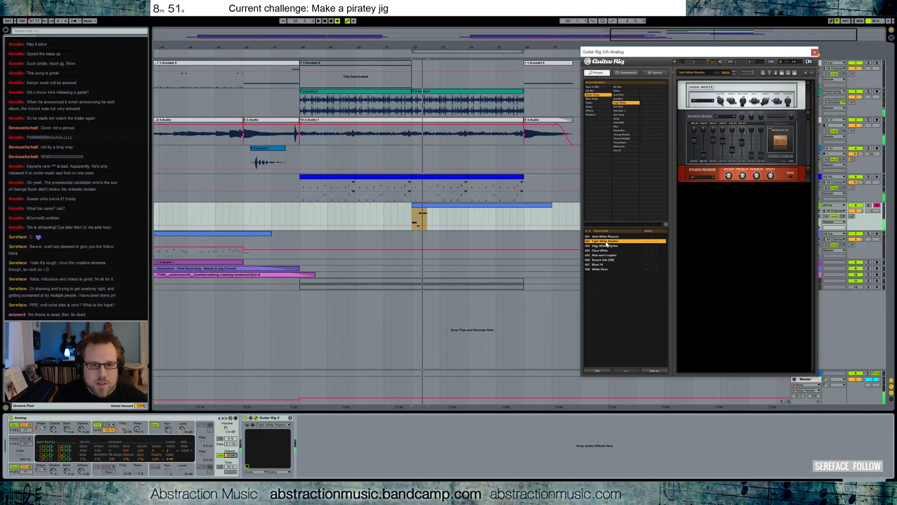
Filter the Guitar Rig presets to Hot Solo+, load the Hot Blue preset and move the plug-in window aside.
click(626, 111)
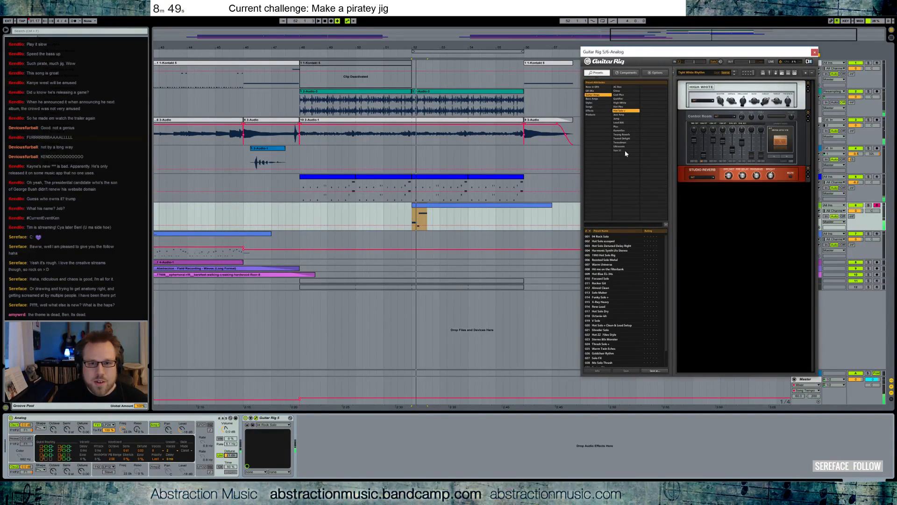
click(611, 274)
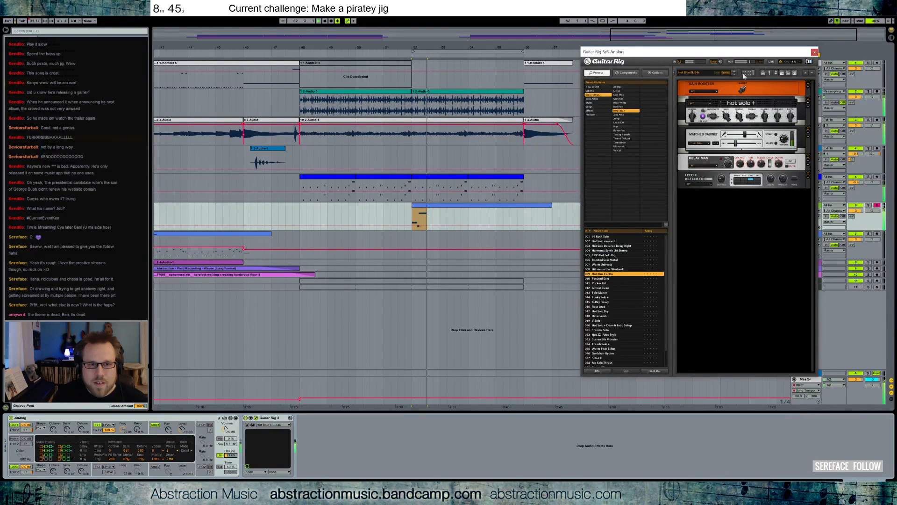
drag(783, 55, 828, 65)
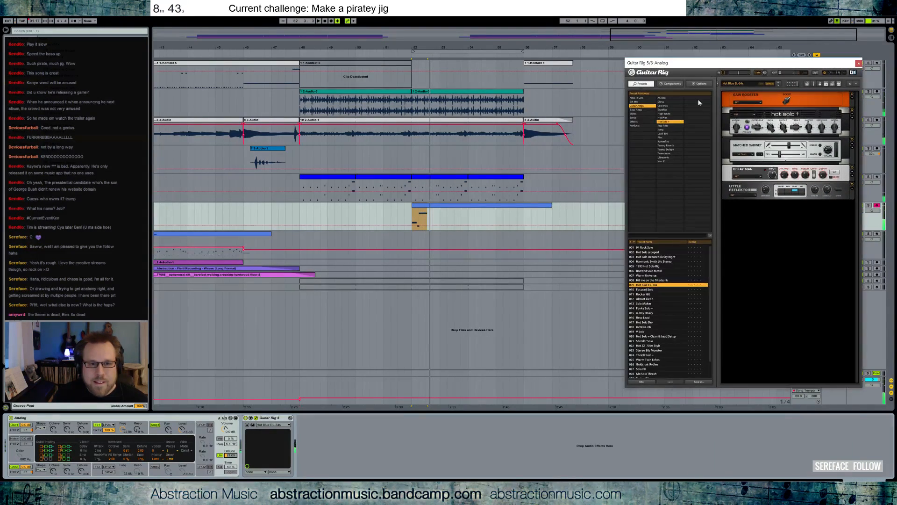
Reopen the 6 Analog clip, duplicate the phrase's last two notes and raise the copied longer note by one semitone.
double_click(456, 205)
drag(124, 274, 186, 327)
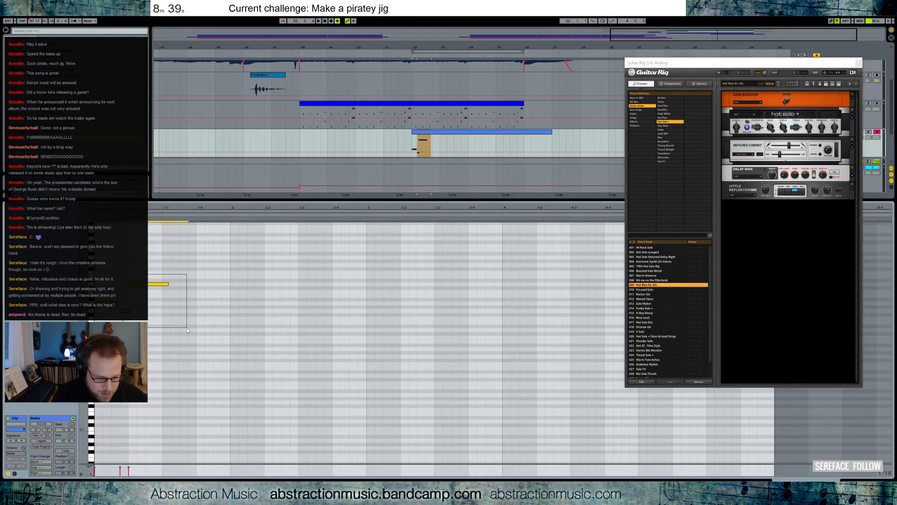
key(ctrl+d)
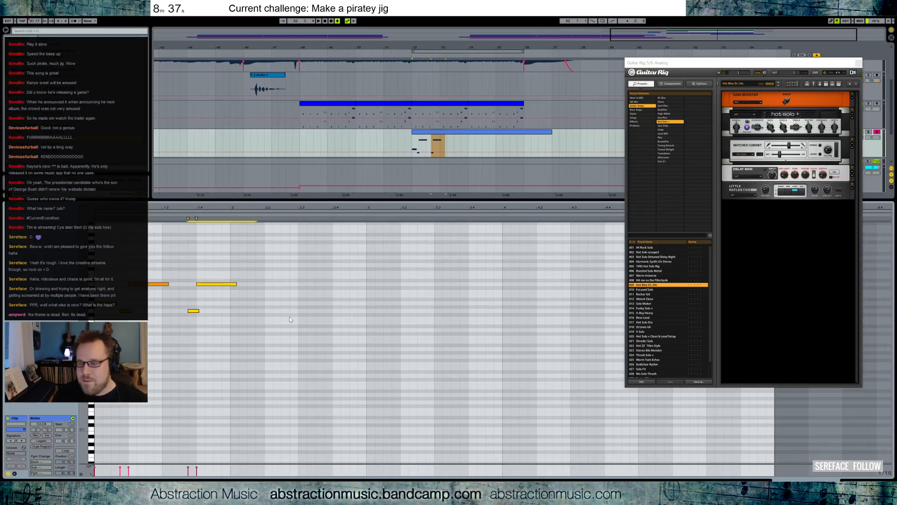
click(213, 317)
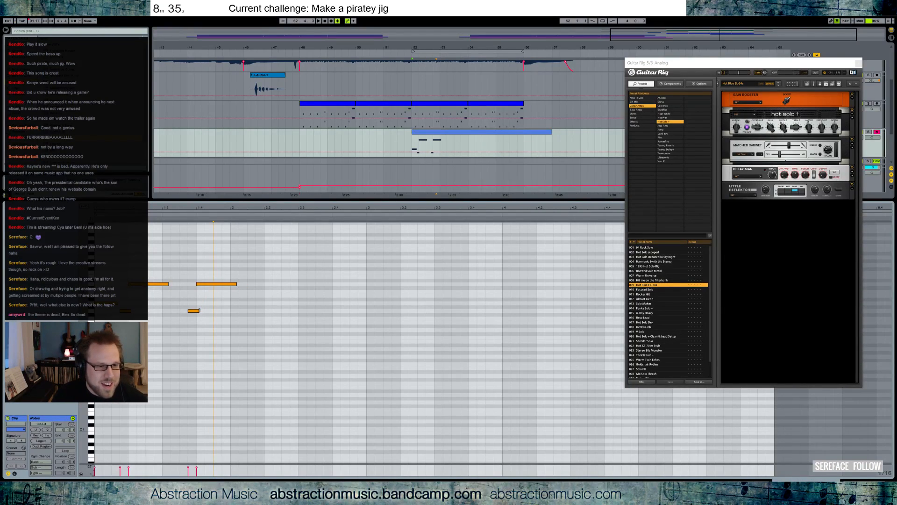
click(215, 284)
key(Up)
key(Up)
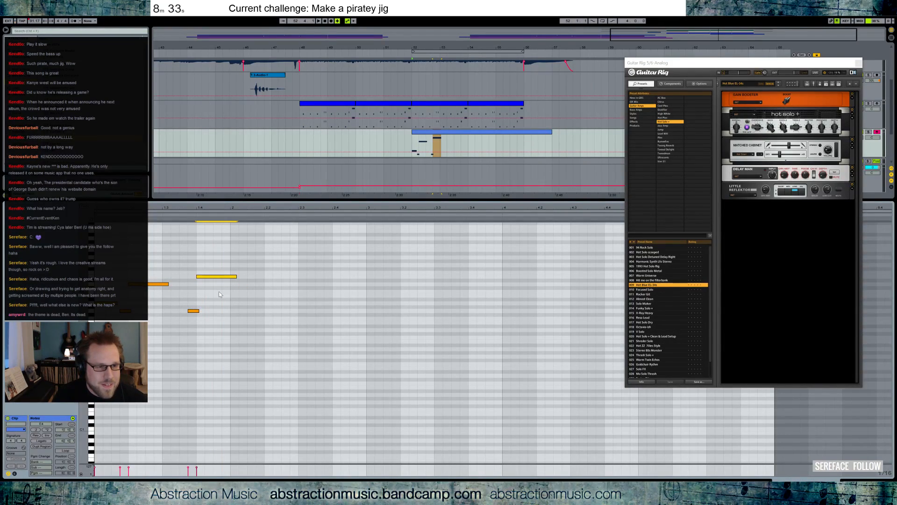
key(Down)
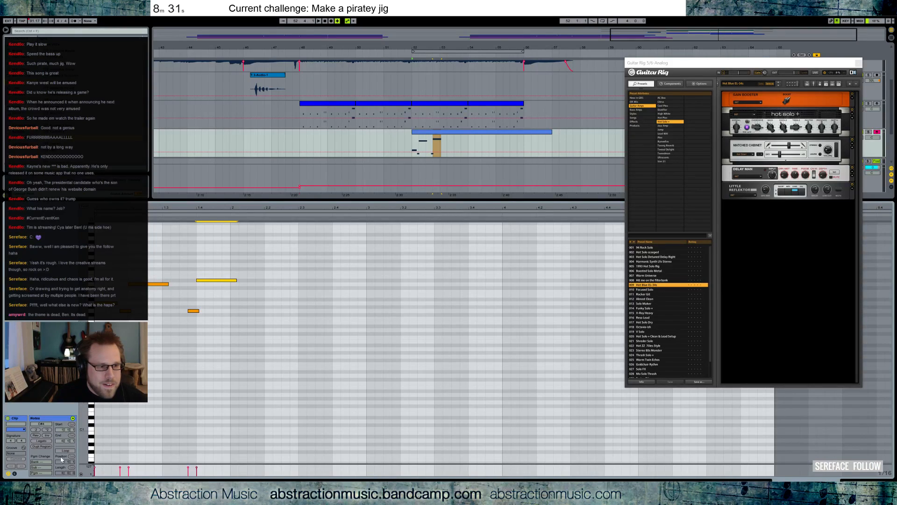
Draw a pitch bend envelope over the raised note that rises to maximum, holds briefly and returns to zero at the note's end.
click(14, 473)
click(234, 330)
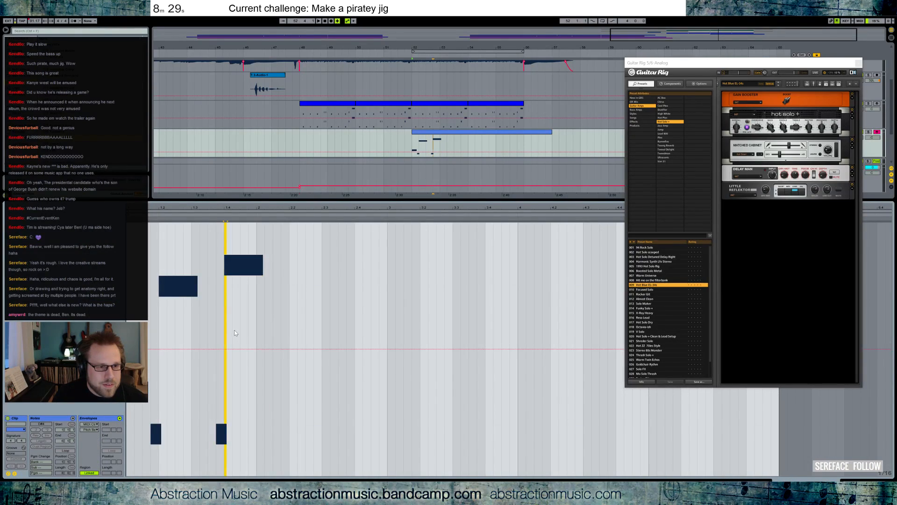
drag(229, 345, 224, 236)
click(225, 233)
drag(254, 349, 253, 230)
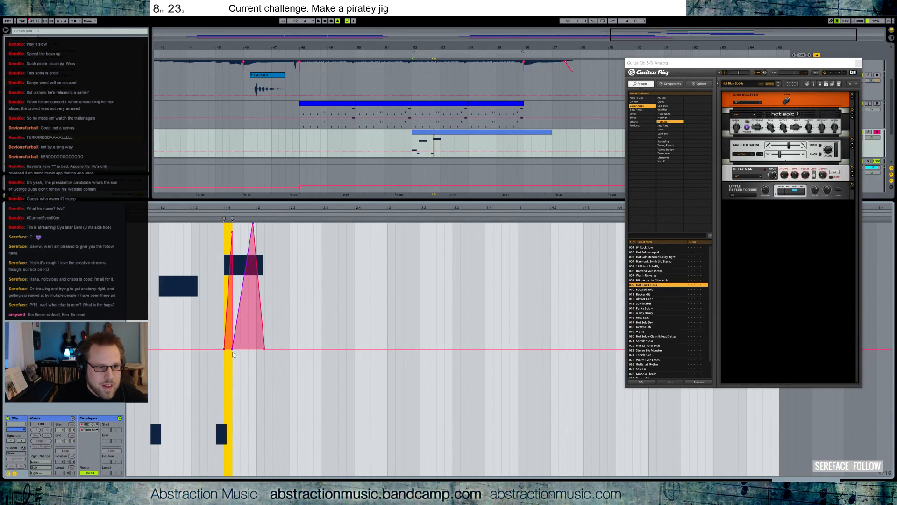
drag(233, 349, 233, 224)
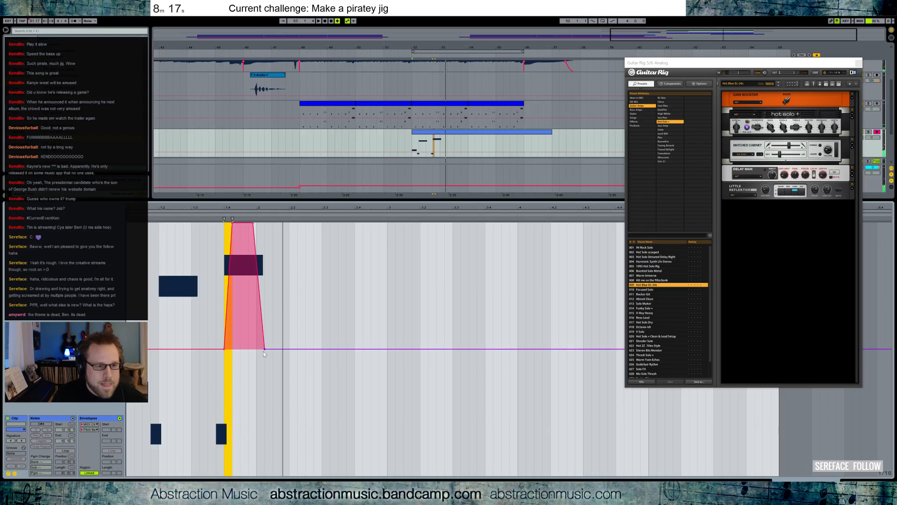
mouse_move(264, 349)
mouse_down()
mouse_move(265, 341)
mouse_move(265, 350)
mouse_up()
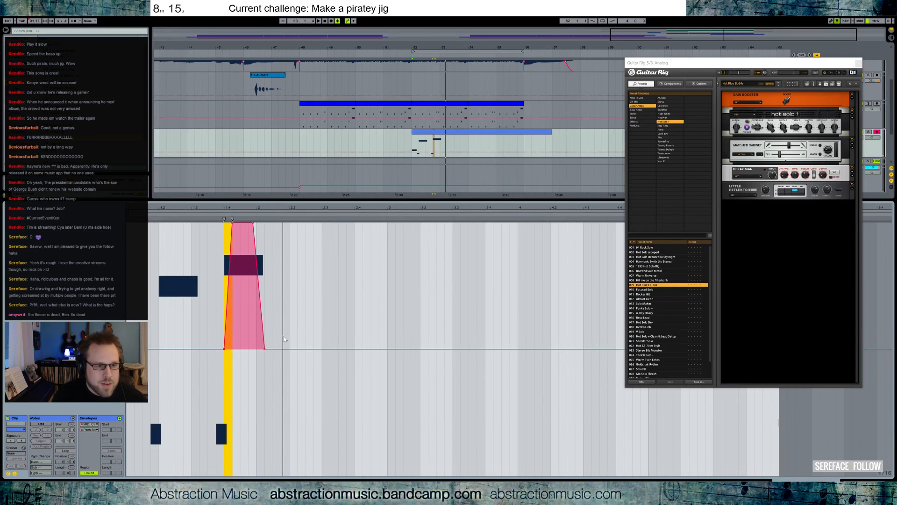
click(281, 318)
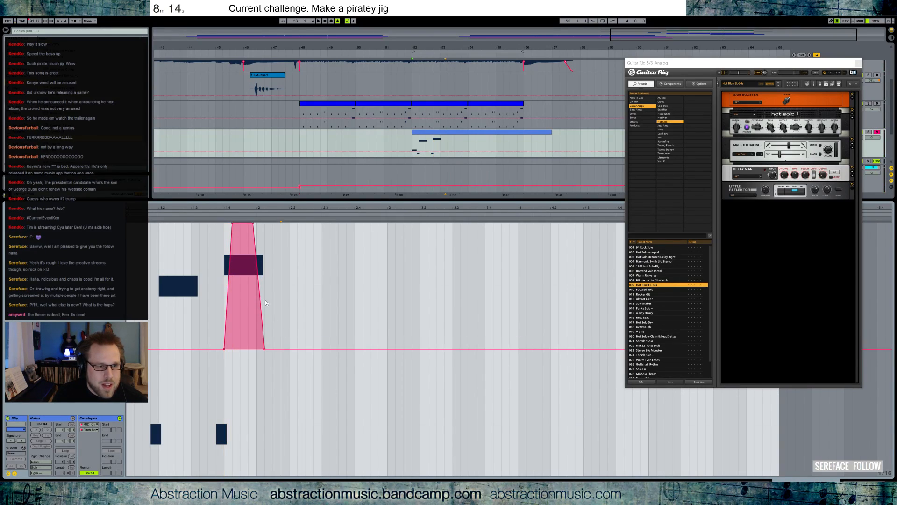
Lengthen the raised note to about beat 2.3 and return to the clip's pitch bend envelope.
click(15, 473)
drag(237, 279, 294, 282)
click(14, 473)
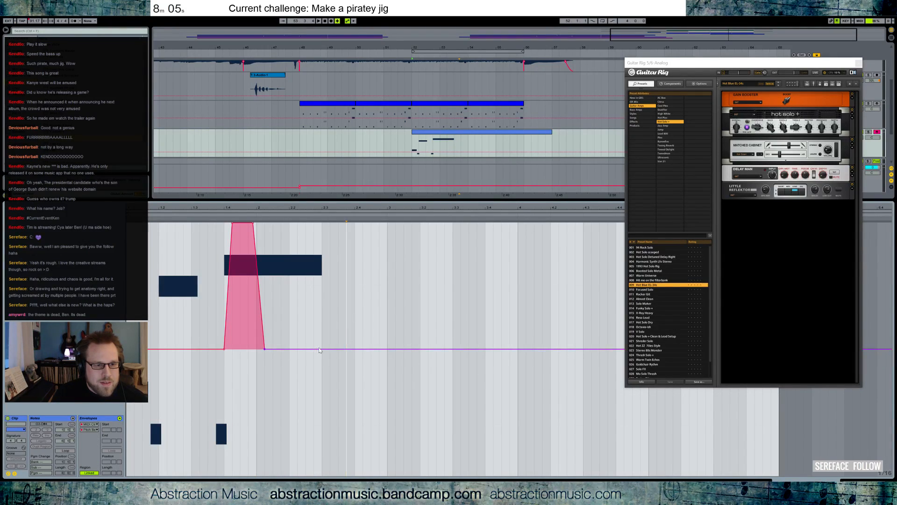
Reshape the pitch bend to drop to a mid-level plateau and dive to minimum at the note's end, and play it back.
drag(321, 349, 323, 475)
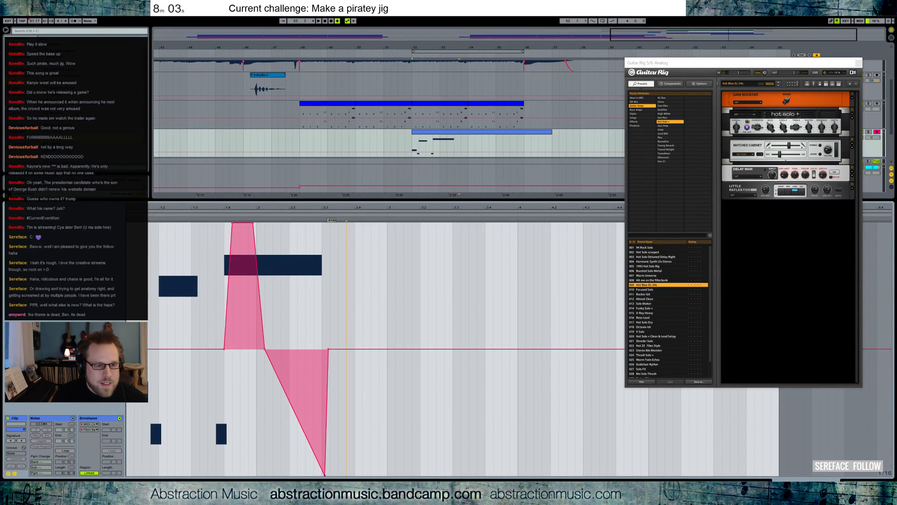
drag(302, 431, 263, 296)
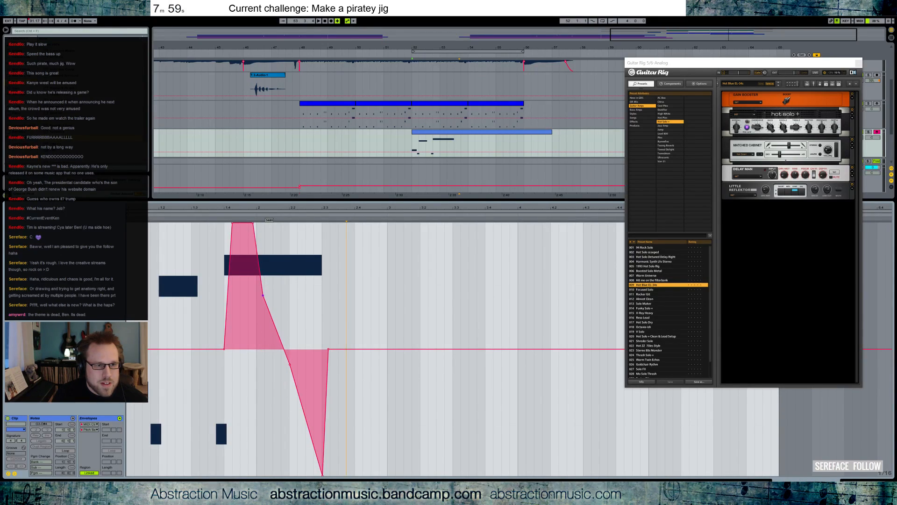
drag(306, 421, 306, 353)
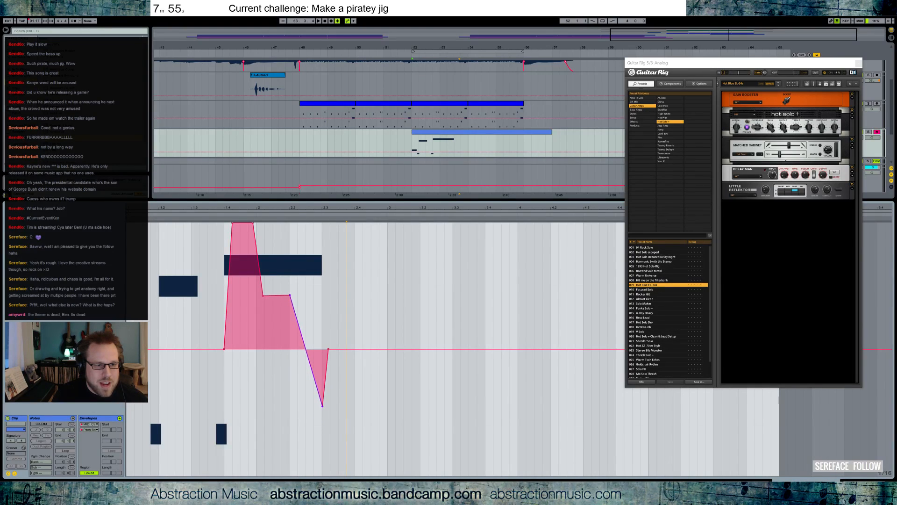
click(319, 300)
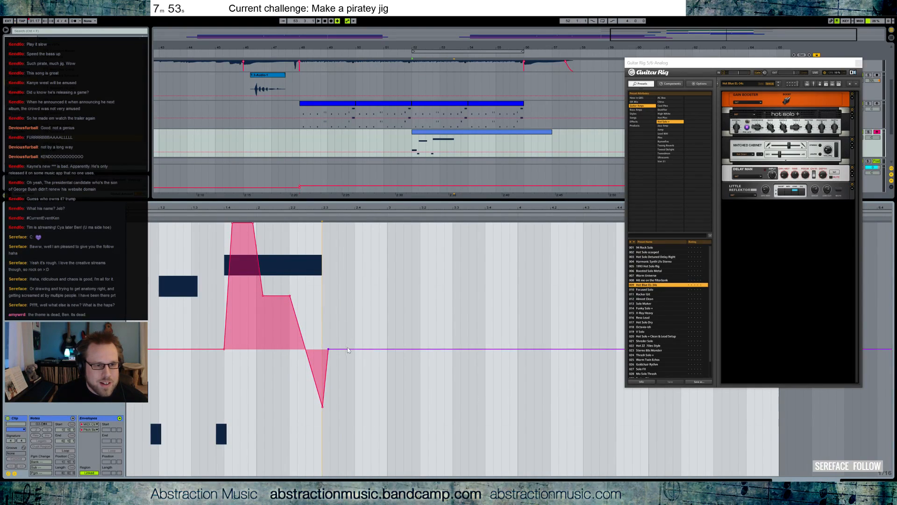
click(329, 349)
drag(323, 408, 326, 474)
key(space)
drag(273, 295, 273, 282)
click(217, 214)
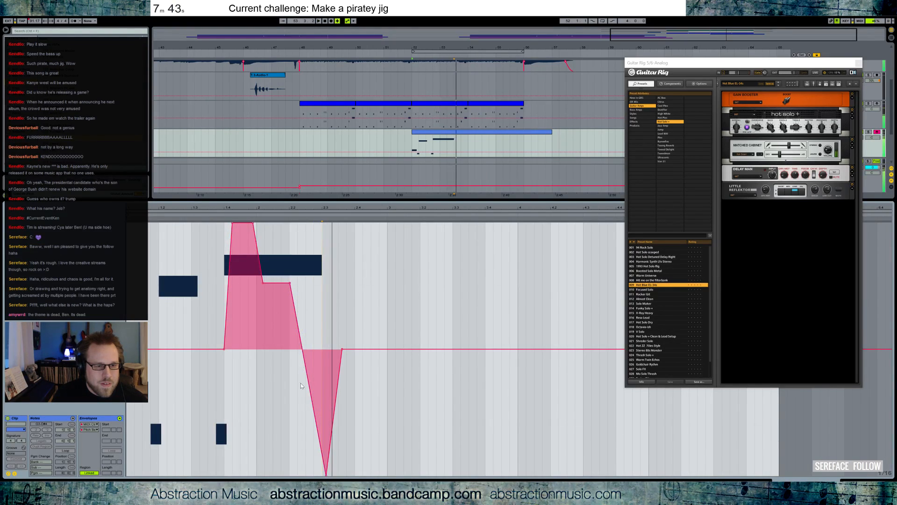
Try extending the pitch bend plateau almost to the note's end and holding the minimum bend until beat 3.
drag(290, 283, 312, 284)
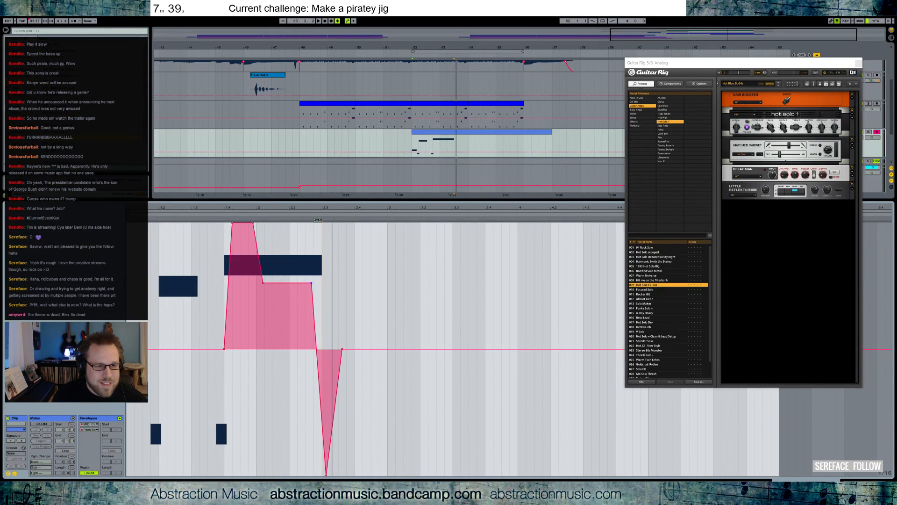
key(space)
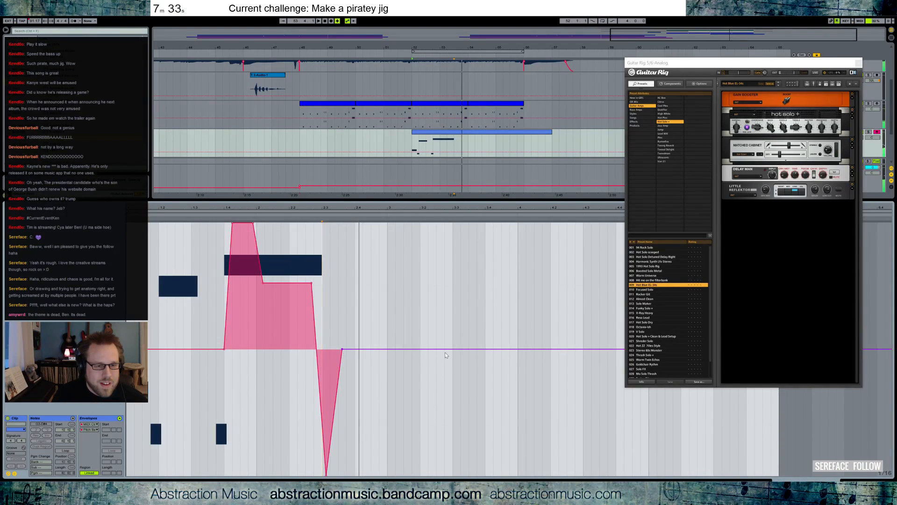
drag(342, 350, 388, 476)
click(218, 215)
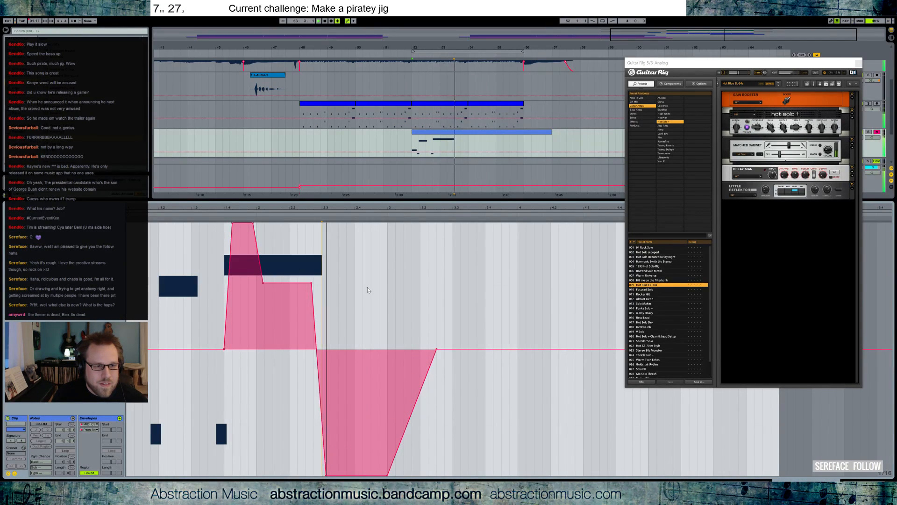
Remove the downward dive, hold the pitch bend plateau until just before beat 3 and return it to zero at beat 3.
click(326, 476)
drag(348, 381, 388, 350)
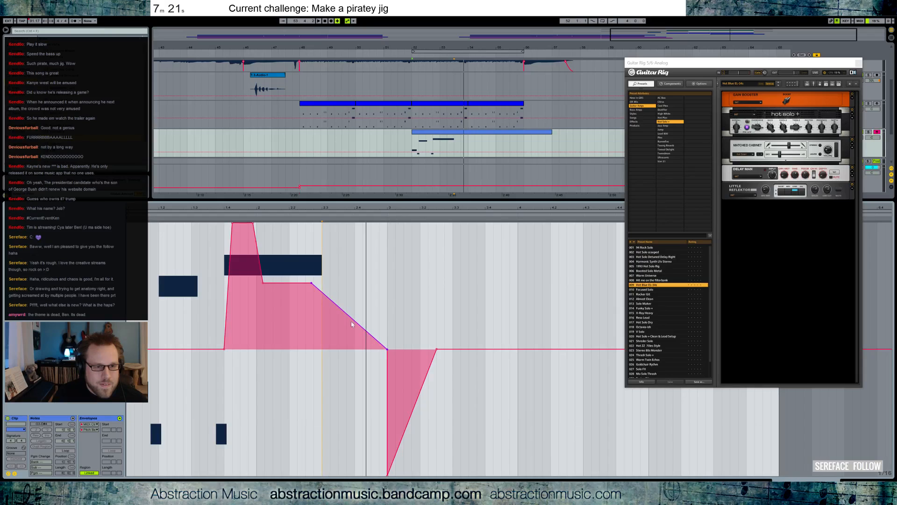
drag(312, 284, 372, 283)
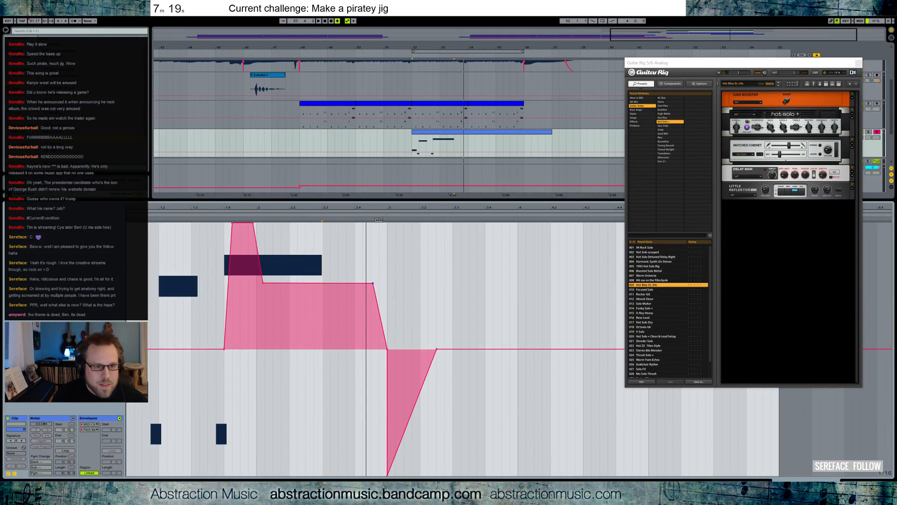
click(387, 476)
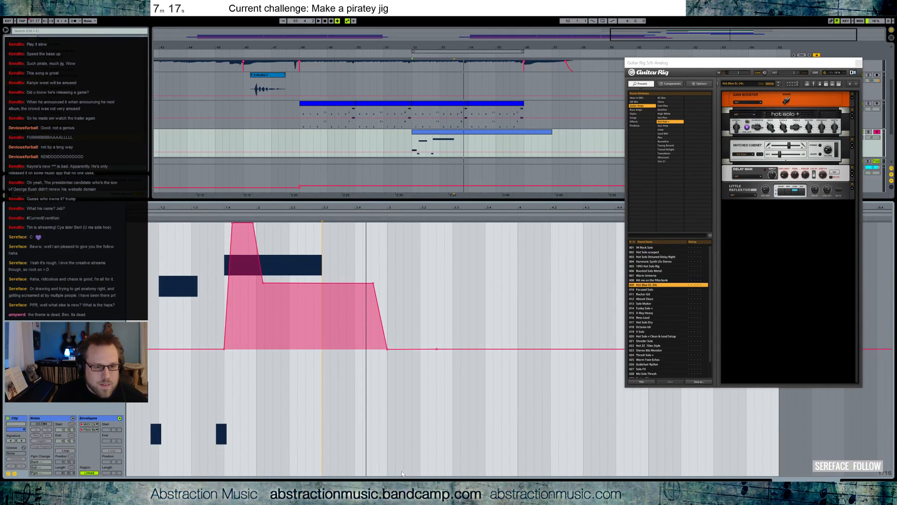
click(14, 473)
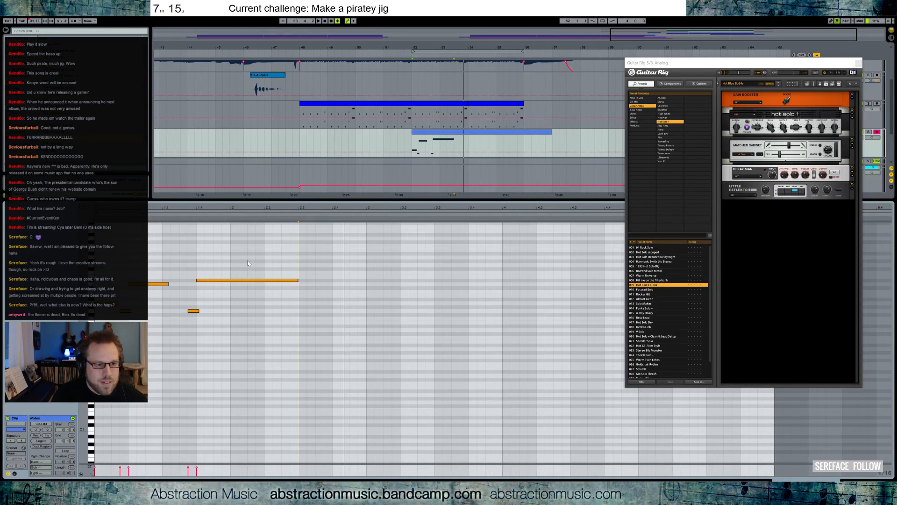
key(space)
Copy the clip's opening three-note phrase to beat 3, move the Guitar Rig window aside and play the result.
drag(412, 143, 428, 143)
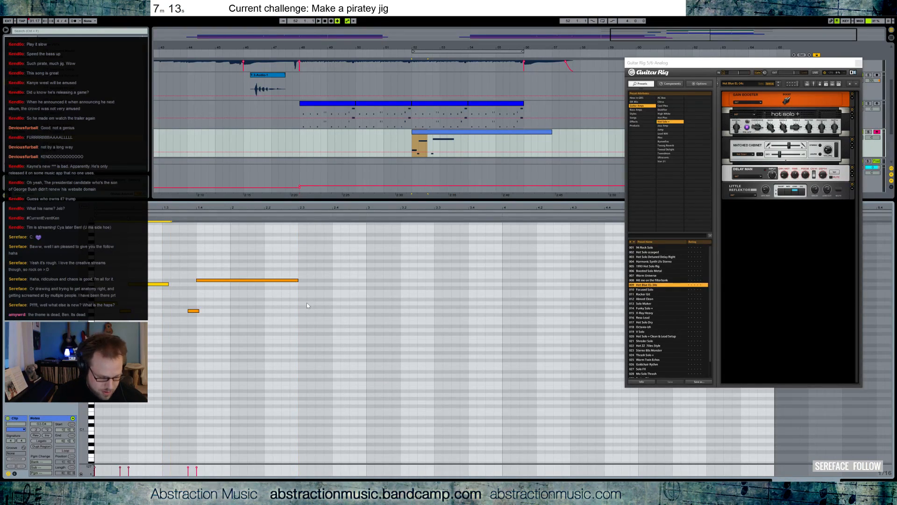
key(ctrl+d)
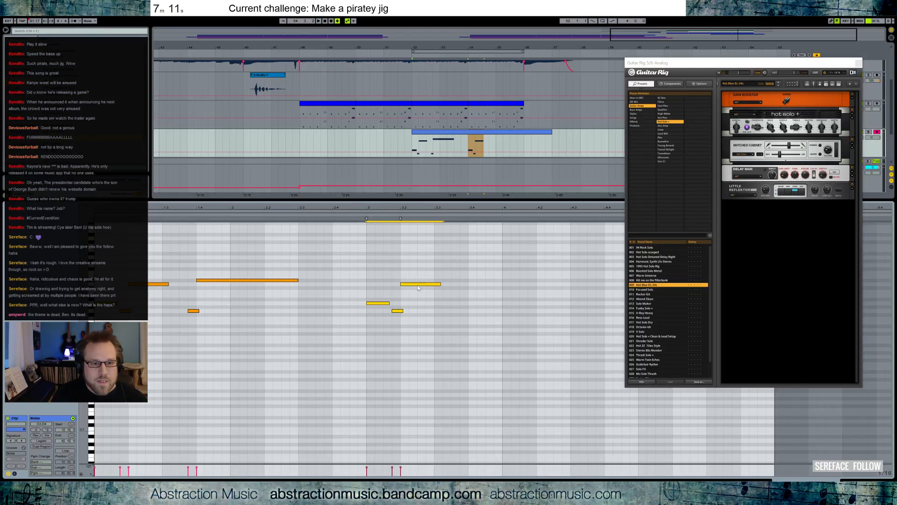
click(443, 271)
mouse_move(737, 67)
mouse_down()
mouse_move(738, 97)
mouse_move(730, 84)
mouse_up()
click(446, 290)
key(space)
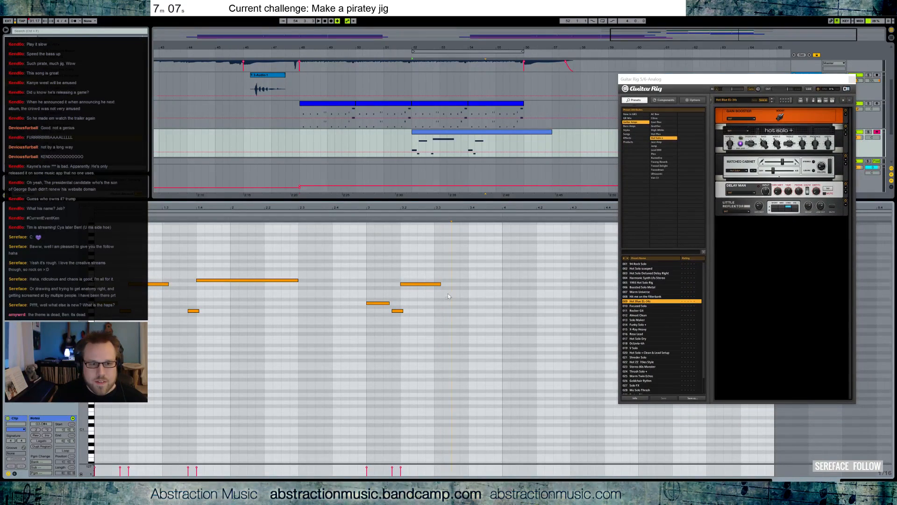
Add four short repeated low notes after the copied phrase, followed by a longer, lower note, and play them back.
double_click(471, 330)
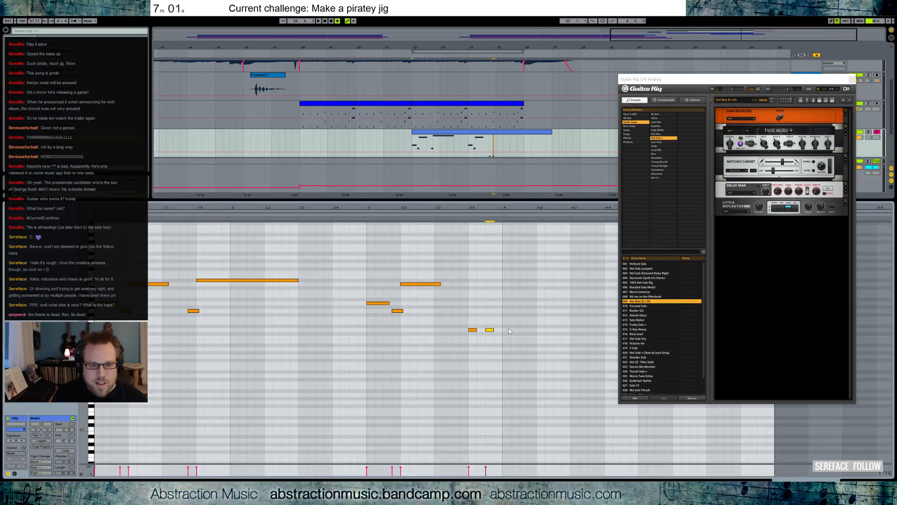
double_click(539, 337)
drag(553, 337, 603, 341)
click(361, 214)
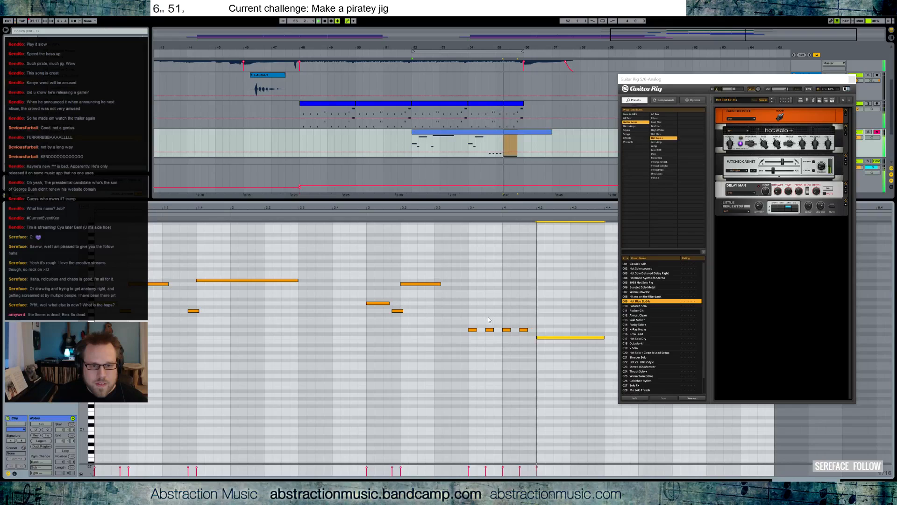
Delete the long low note that follows the four repeated short notes.
drag(470, 307, 550, 353)
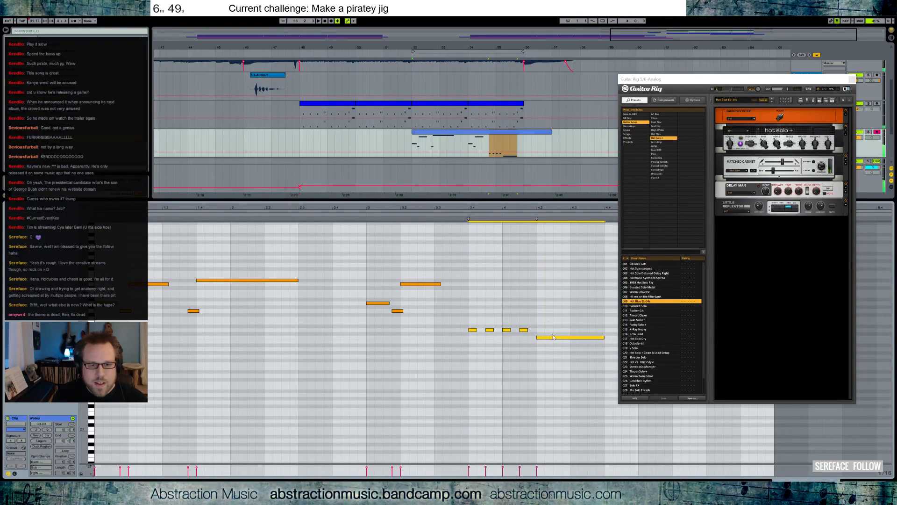
click(550, 338)
key(Delete)
Raise the four short notes to the pitch of the second phrase's first note, shorten them and play the result.
drag(473, 302, 526, 347)
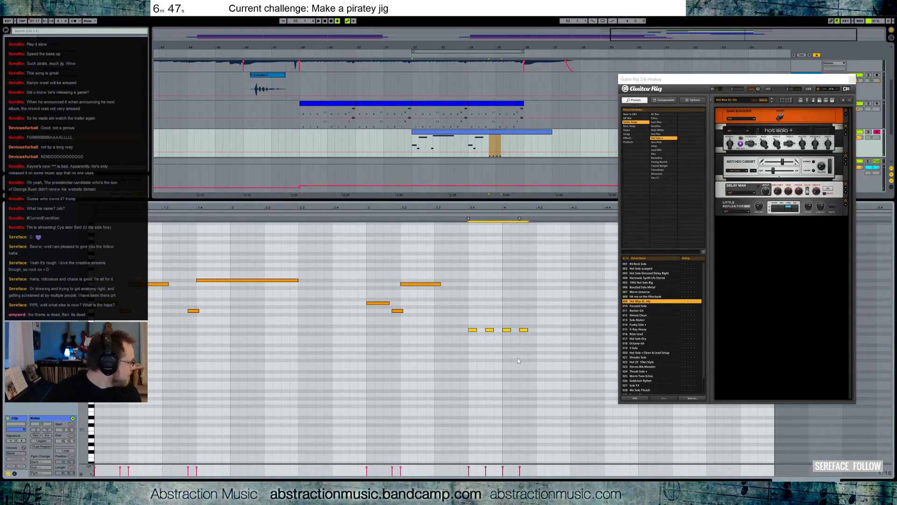
key(Up)
key(Up)
key(Up)
key(Up)
key(Up)
key(Up)
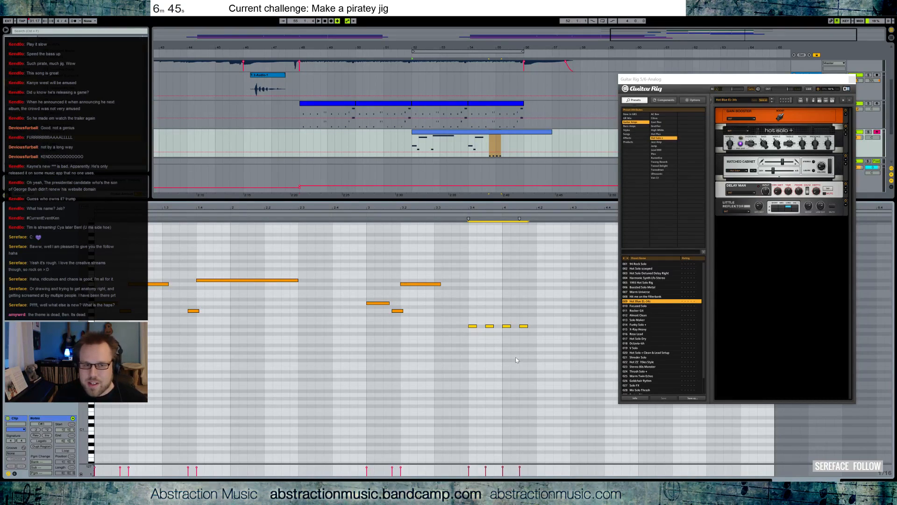
key(Up)
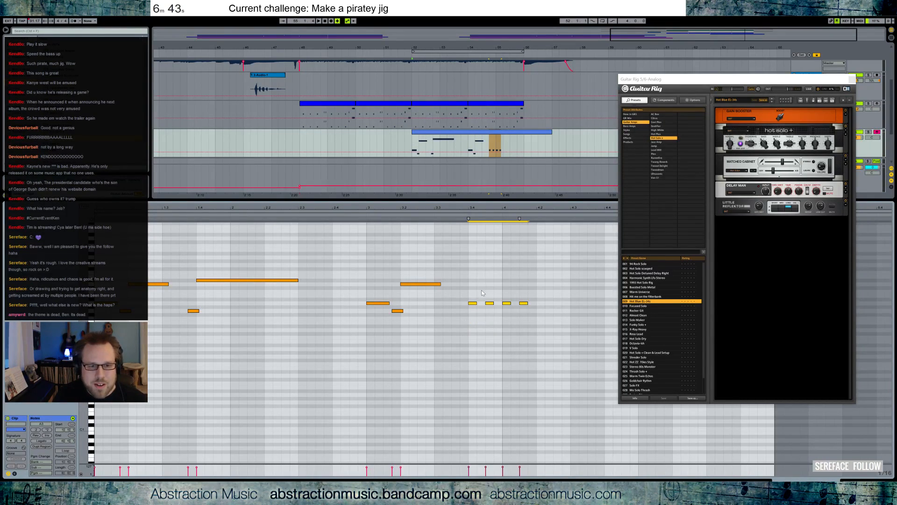
drag(472, 295, 523, 304)
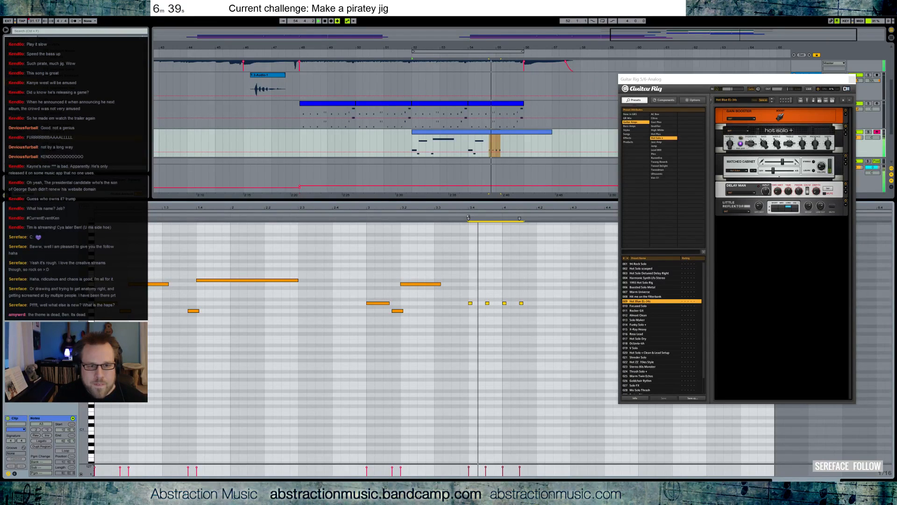
Replace the four short notes with one sustained note at the same pitch and move the Guitar Rig window clear of the clip's end.
drag(474, 283, 536, 309)
key(Delete)
drag(727, 85, 216, 117)
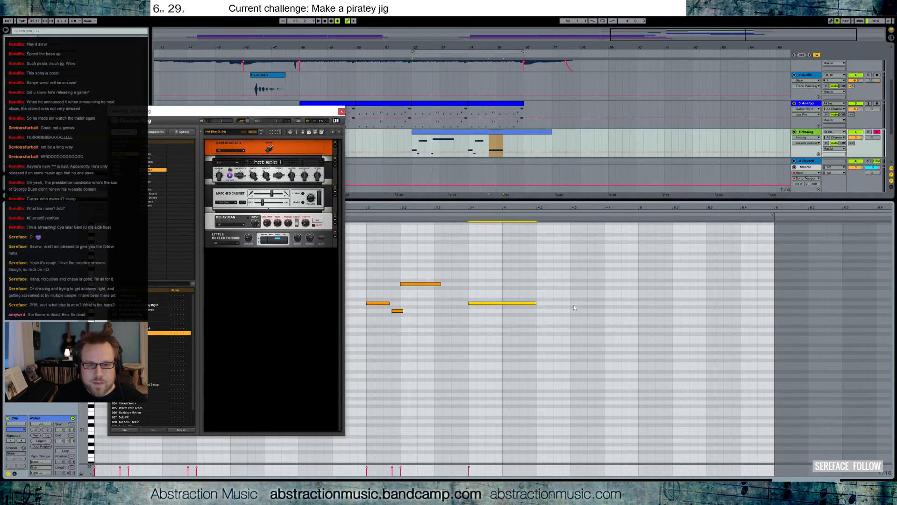
Try adding a long, higher note after the sustained note, lowered two semitones from where it is placed.
double_click(574, 284)
drag(579, 283, 623, 284)
drag(631, 285, 640, 284)
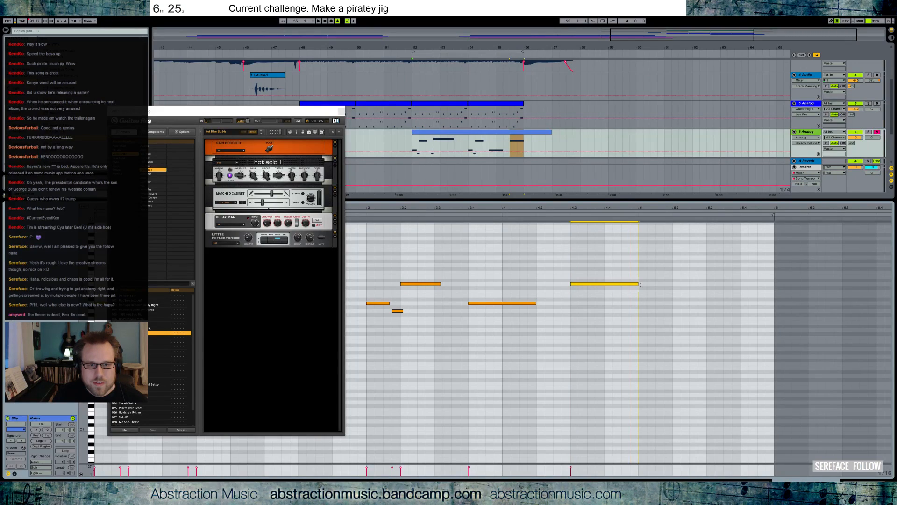
key(Down)
key(Down)
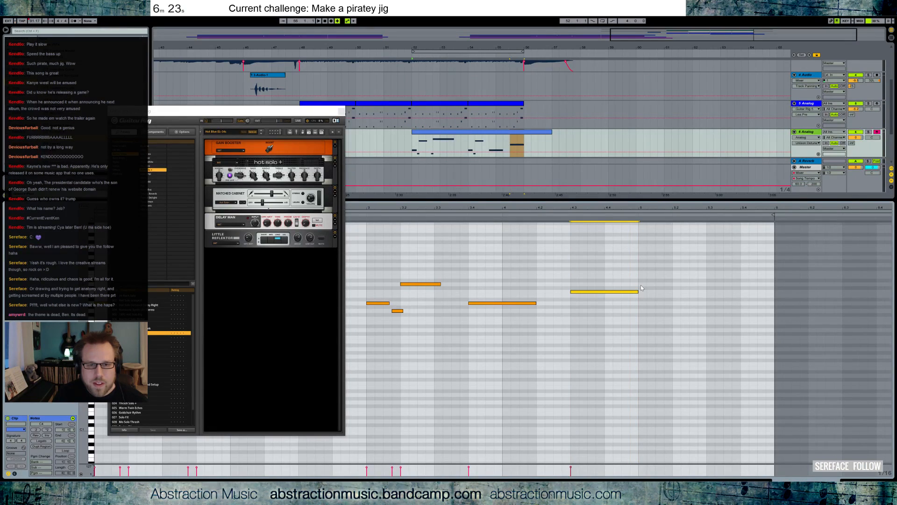
key(Down)
key(Up)
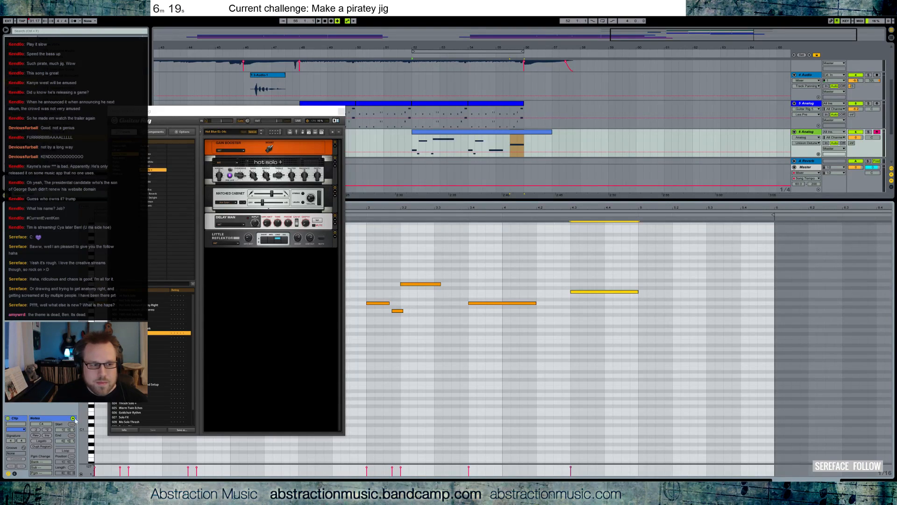
Lengthen the clip's last note and drop the pitch bend steeply from zero to minimum partway through it.
click(16, 473)
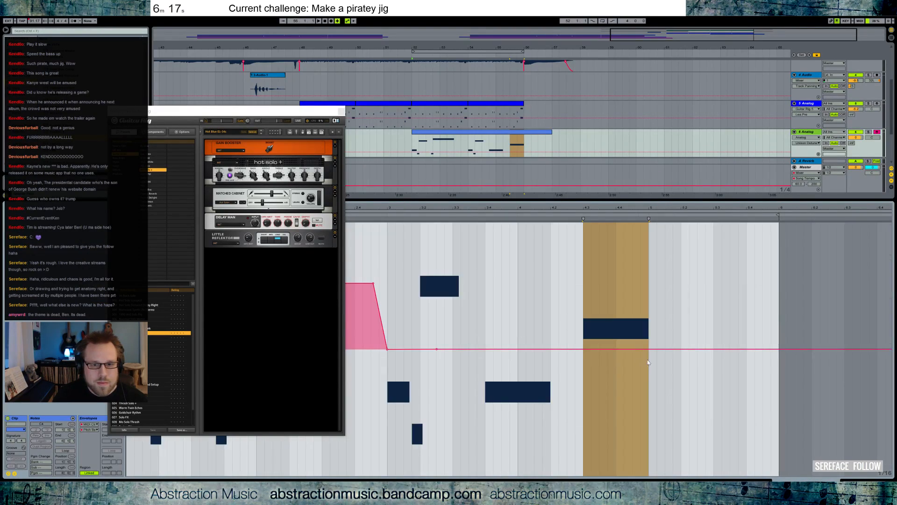
click(620, 349)
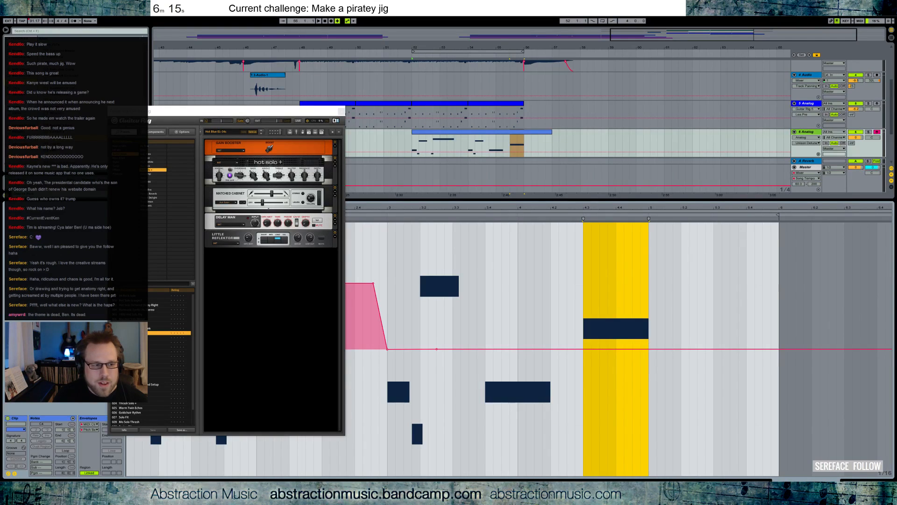
click(15, 474)
drag(639, 291, 746, 293)
click(14, 474)
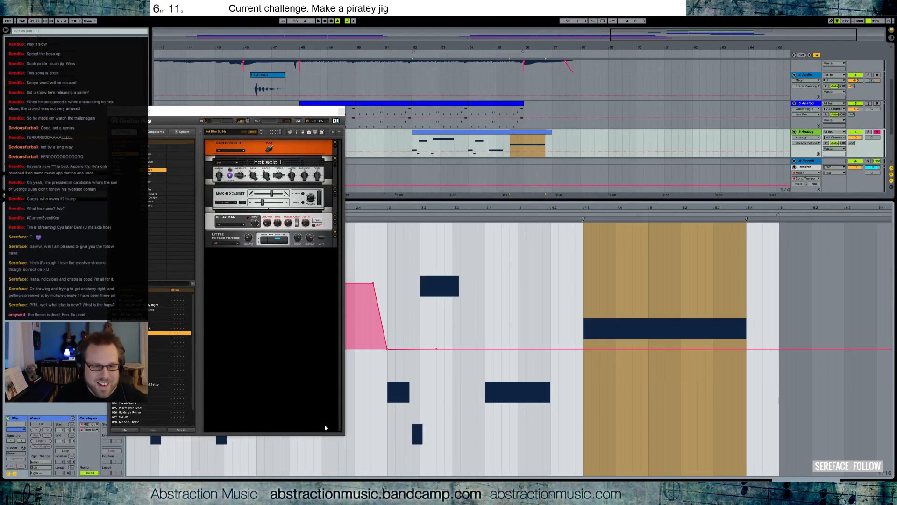
click(630, 349)
drag(649, 350, 648, 476)
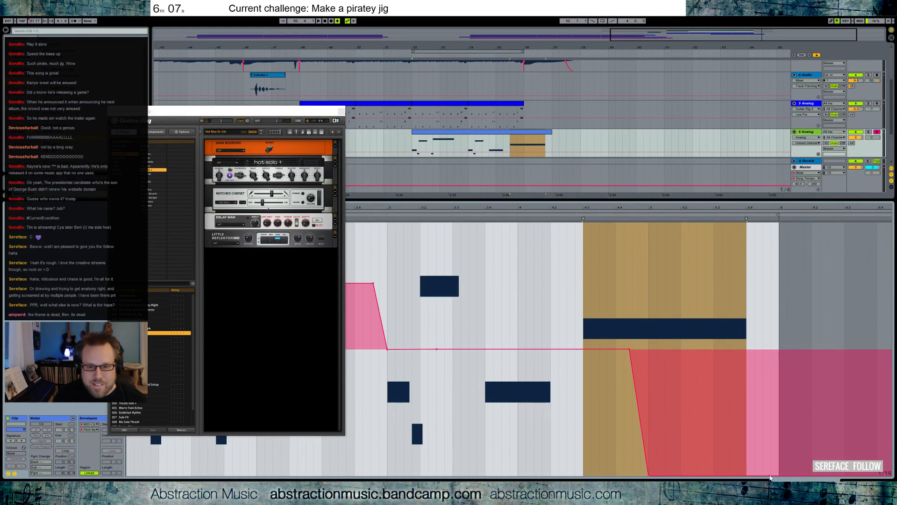
Extend the lead clip well past its last note and return the pitch bend from minimum to zero near the clip's end.
drag(552, 134, 609, 139)
click(804, 324)
drag(804, 323, 655, 324)
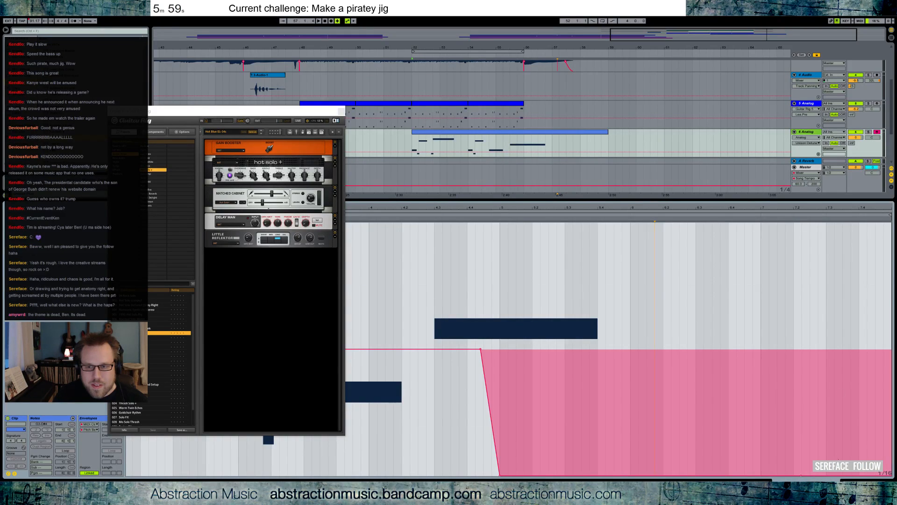
drag(835, 476, 819, 348)
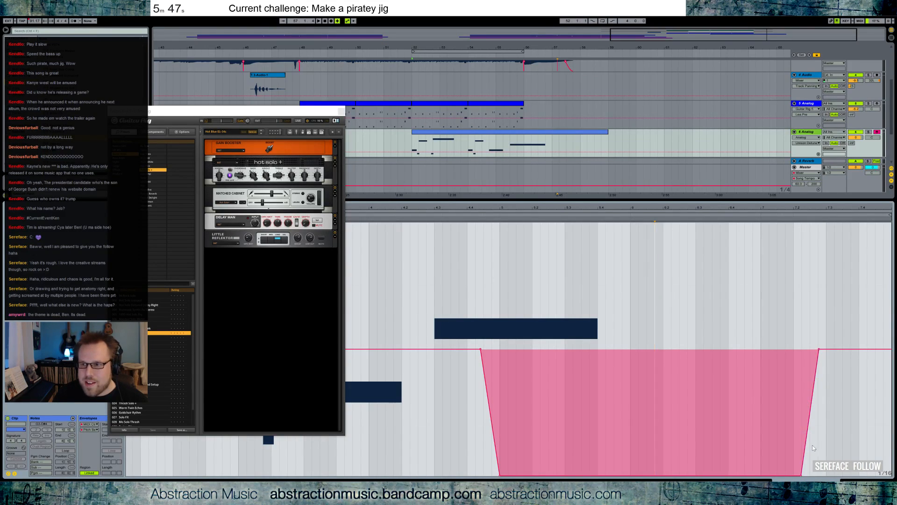
Play the lead in the full arrangement, move the Guitar Rig window off the track controls and adjust the lead track's volume.
key(shift+Tab)
drag(287, 119, 662, 81)
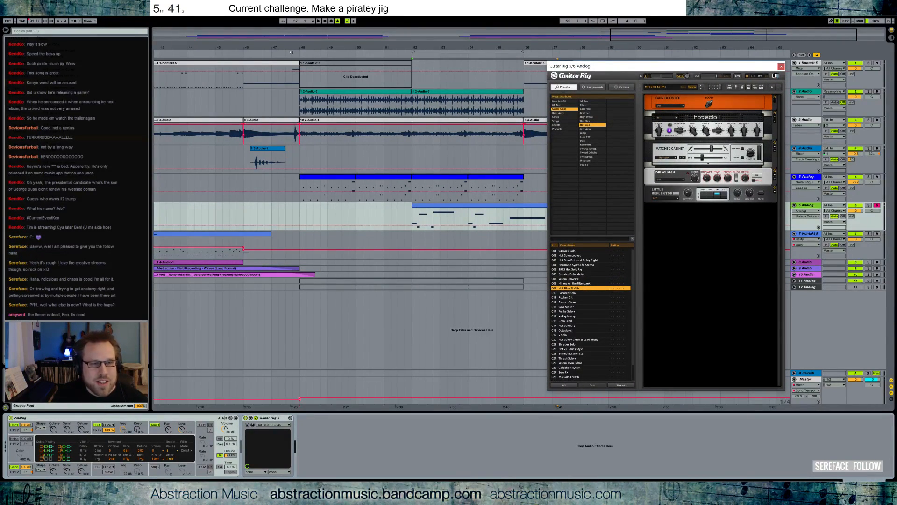
key(space)
drag(649, 68, 739, 58)
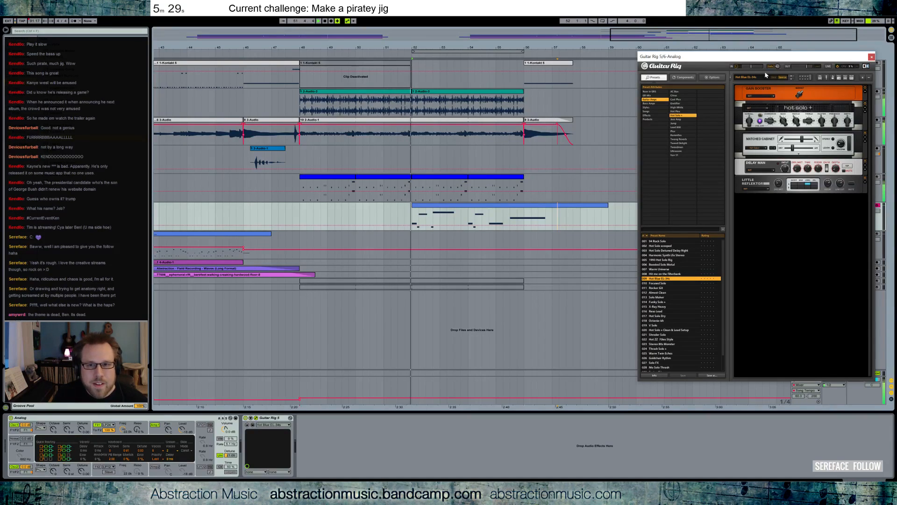
drag(787, 58, 155, 66)
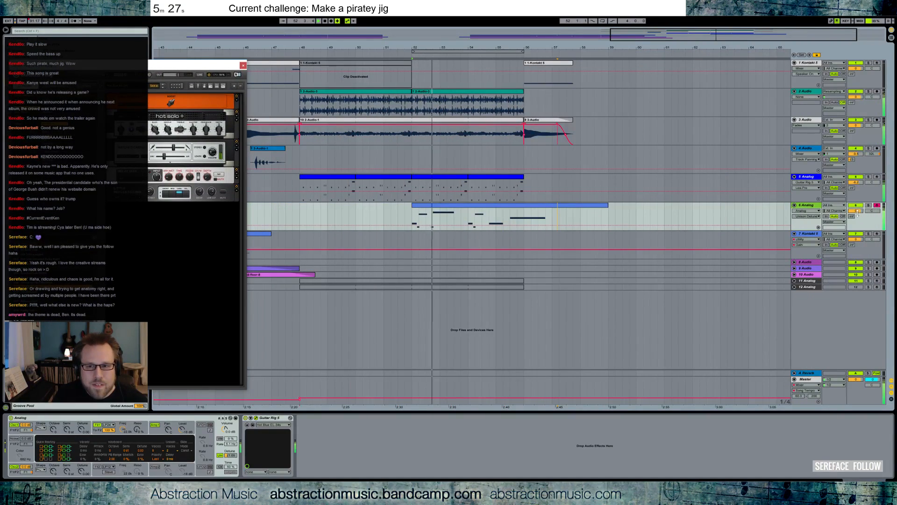
drag(857, 211, 857, 205)
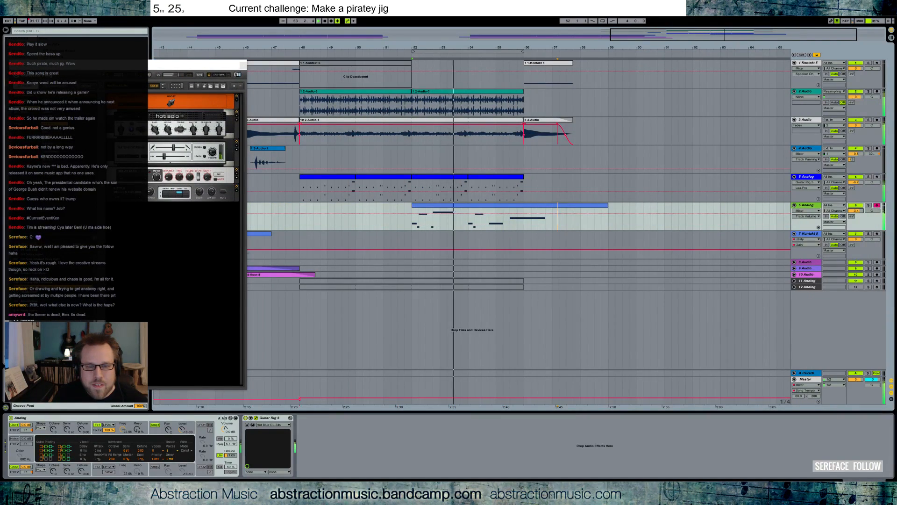
Lower the sustained note by seven semitones and bring the clip's last long note down to just above it.
double_click(514, 209)
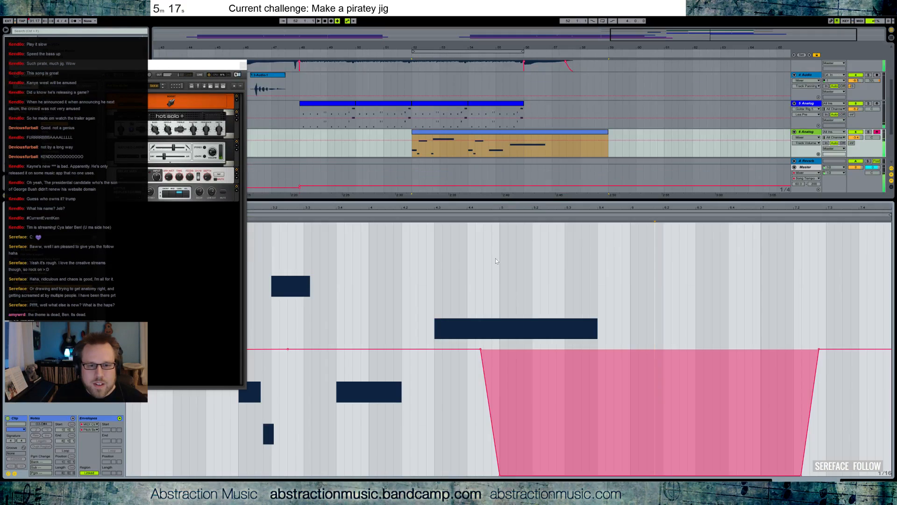
click(14, 473)
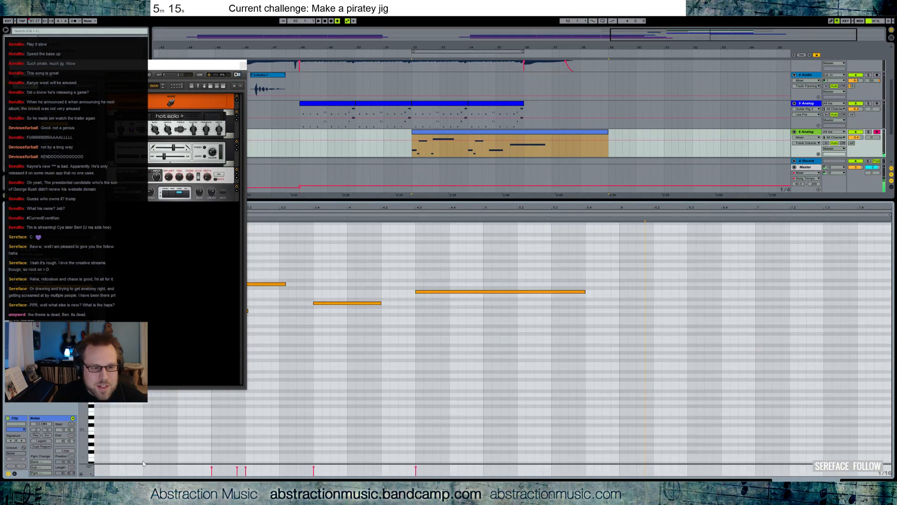
drag(353, 285, 346, 311)
key(Down)
key(Down)
key(Down)
key(Down)
key(Down)
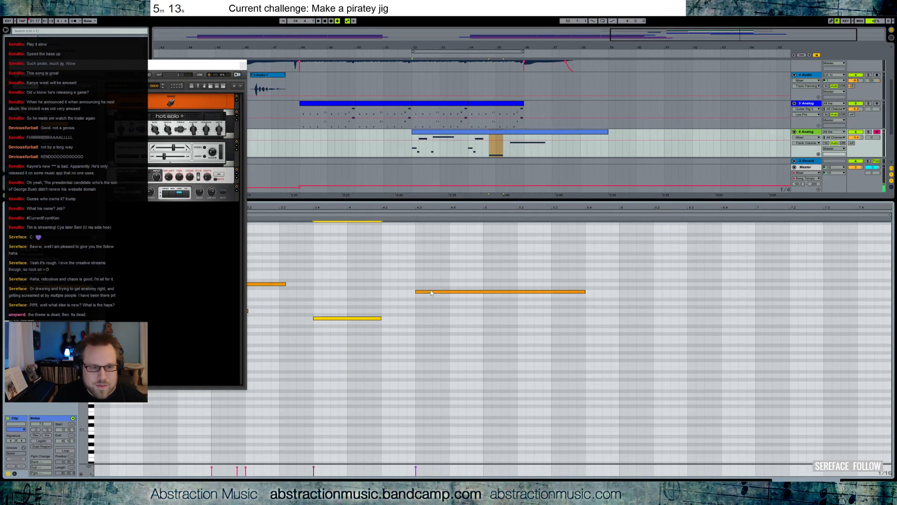
key(Down)
key(Down)
drag(454, 292, 452, 322)
Remove the pitch bend dive from the last note, leaving the bend flat at zero, and play the ending back.
click(15, 473)
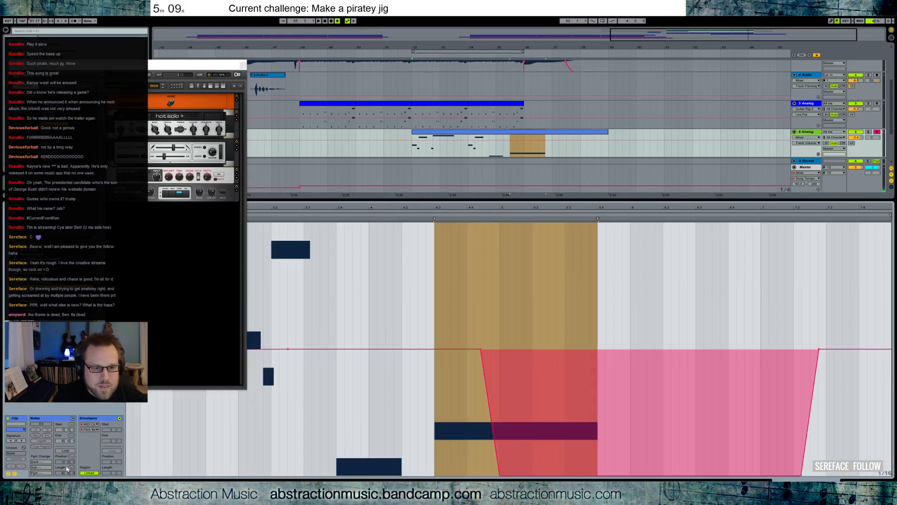
click(499, 476)
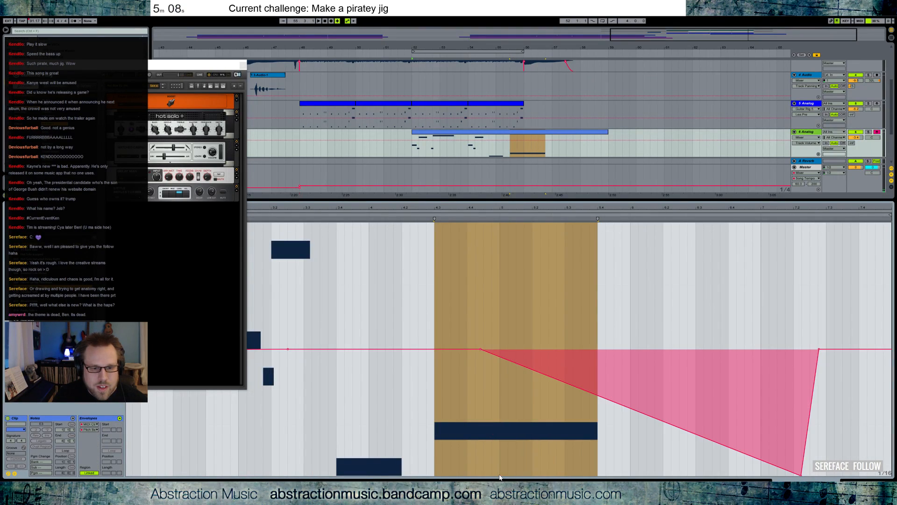
click(801, 476)
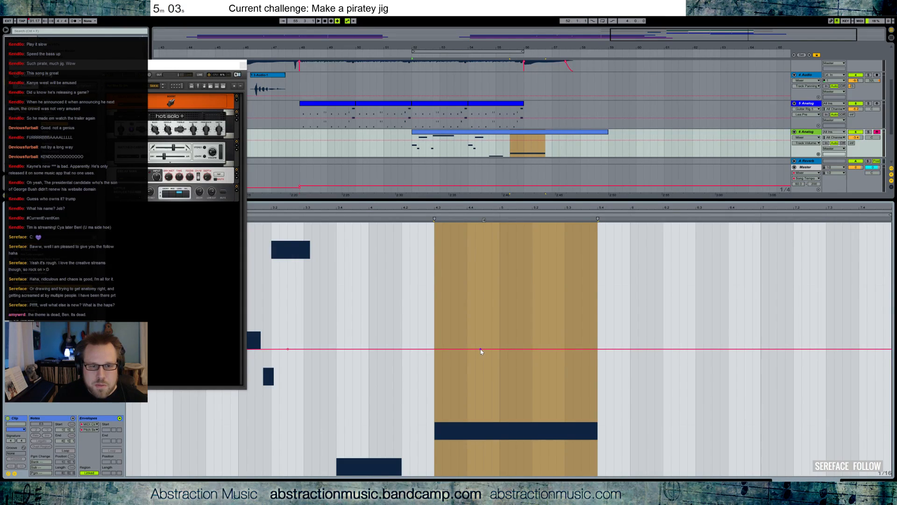
click(330, 218)
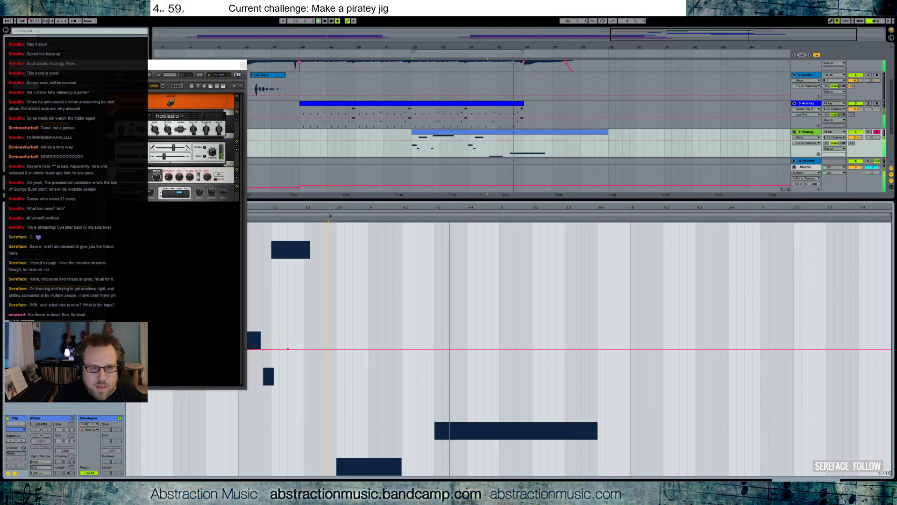
key(space)
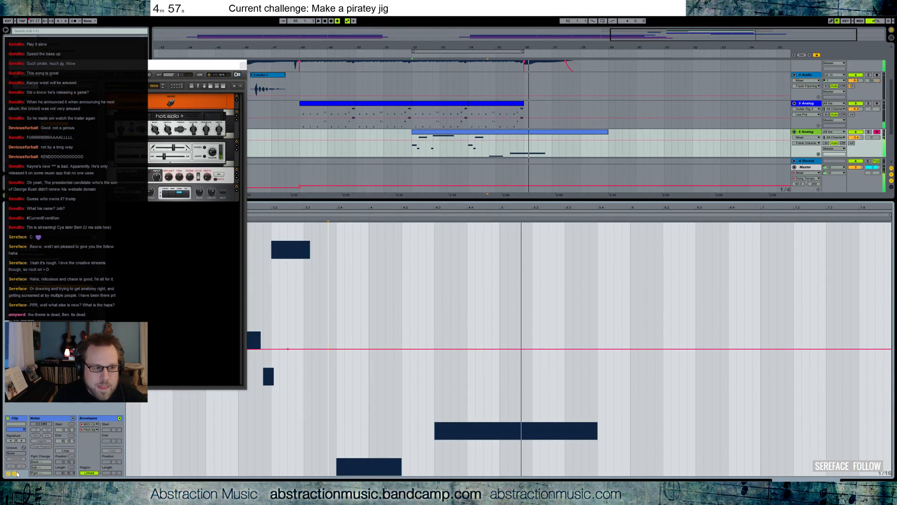
Shorten the low sustained note and shift the last long note earlier so that it follows directly.
click(15, 474)
drag(405, 299, 365, 330)
key(Left)
key(Left)
key(Left)
key(Left)
key(Left)
key(Left)
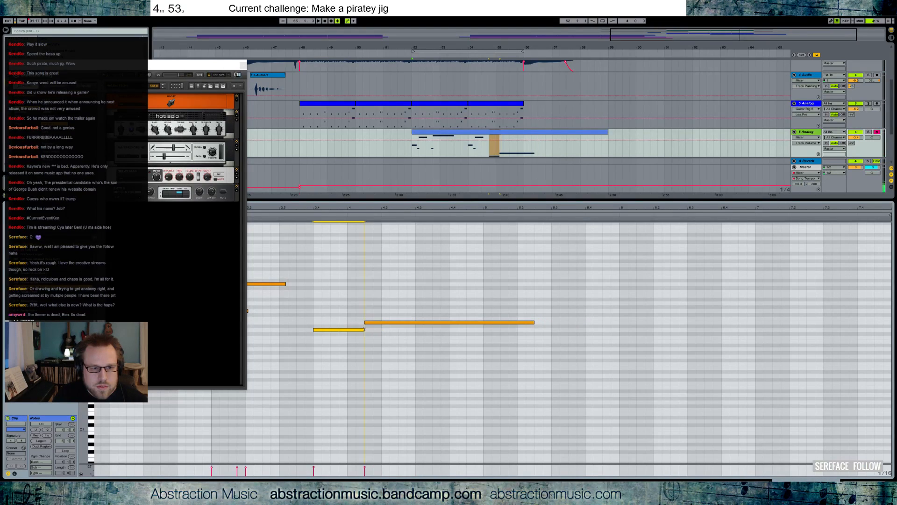
Play the revised lead ending in the full arrangement and move the Guitar Rig window back over the tracks' far end.
key(shift+Tab)
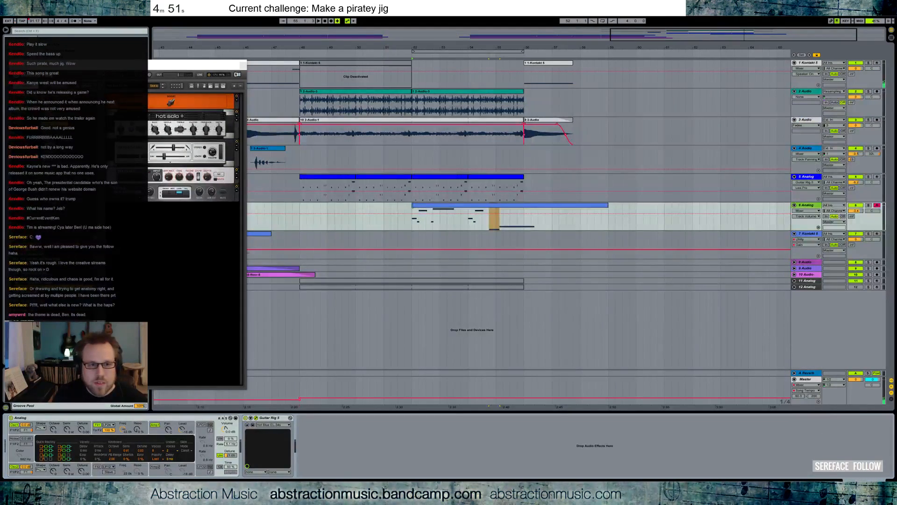
key(space)
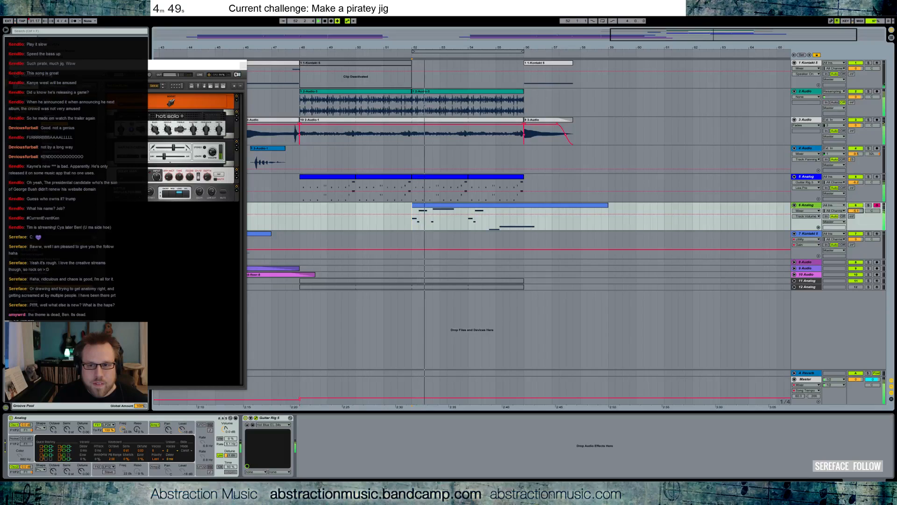
drag(155, 66, 749, 82)
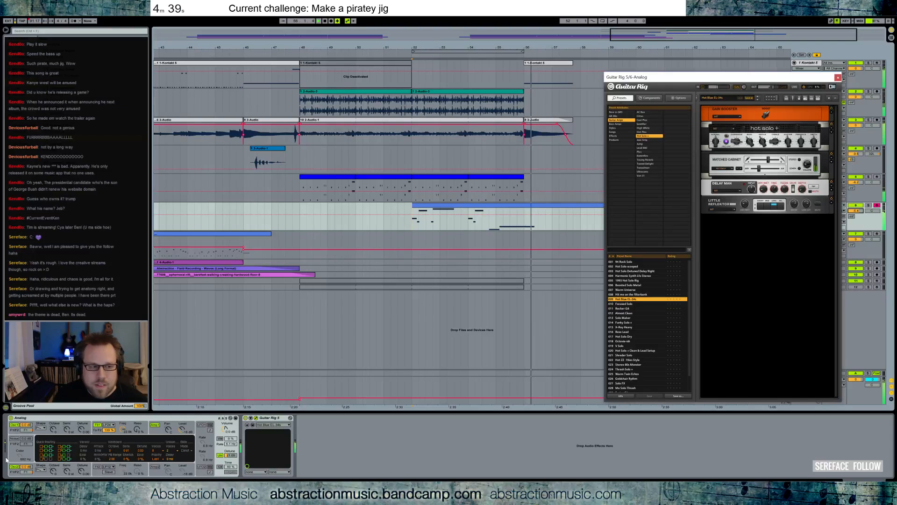
Delete the last long note, extend the low sustained note over its span and show the clip's pitch bend envelope.
double_click(471, 209)
drag(402, 307, 586, 329)
key(Delete)
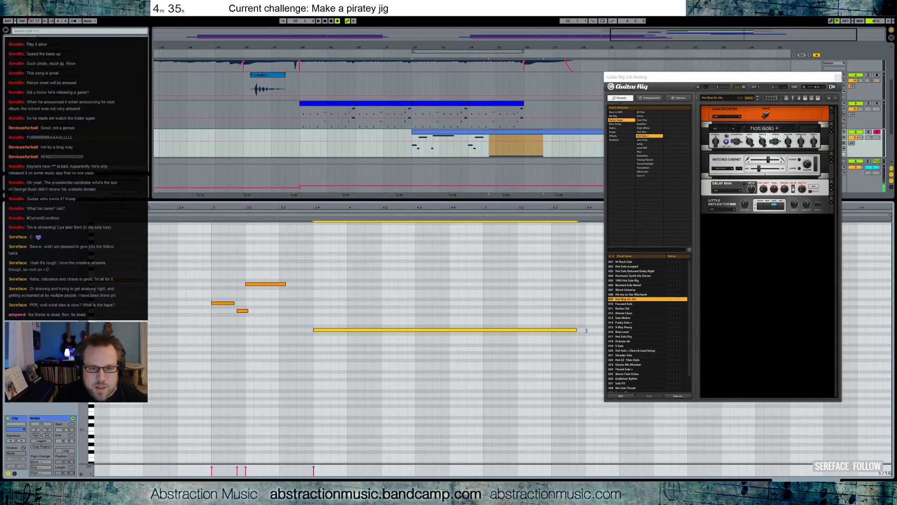
click(14, 474)
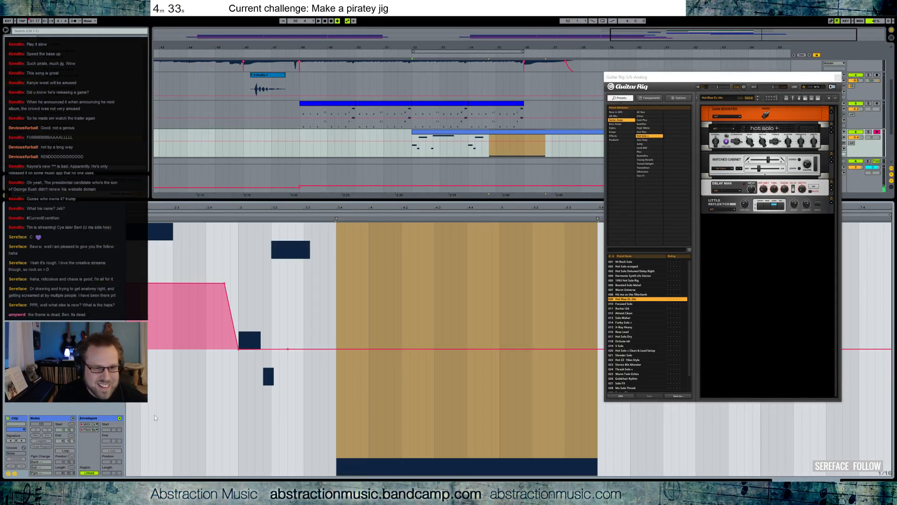
Ramp the pitch bend to maximum midway through the low sustained note and drop it back to zero just after bar 7 of the clip.
drag(706, 80, 113, 62)
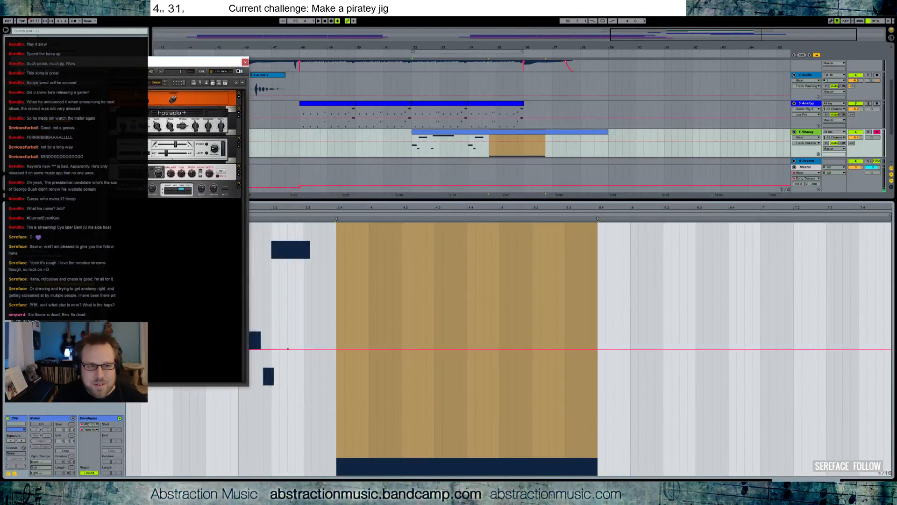
click(366, 339)
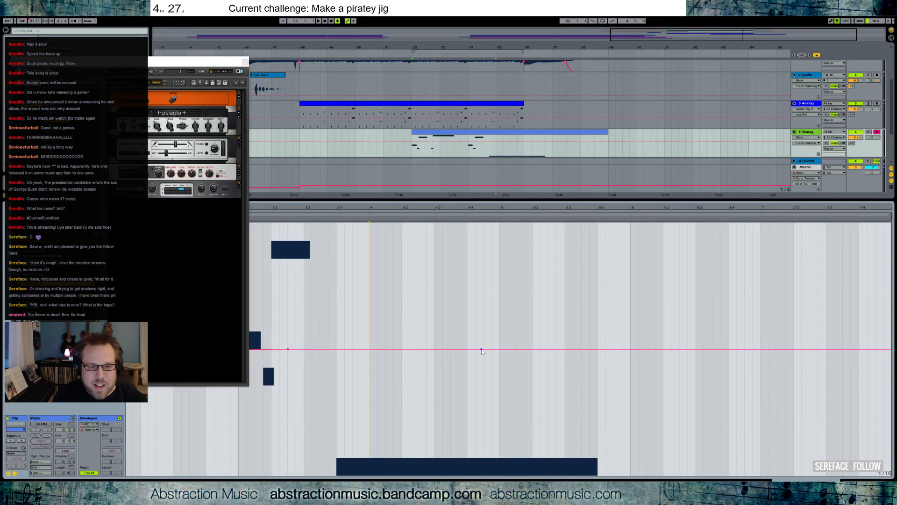
drag(503, 349, 503, 223)
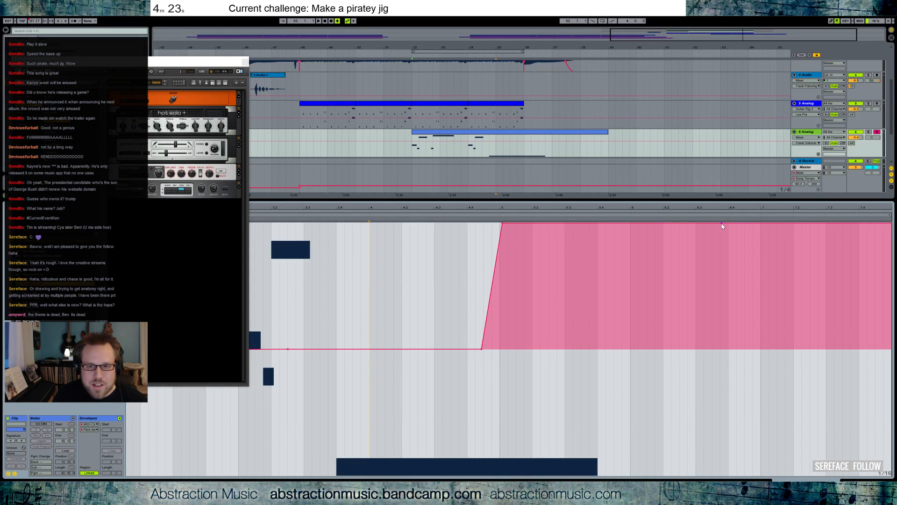
click(406, 322)
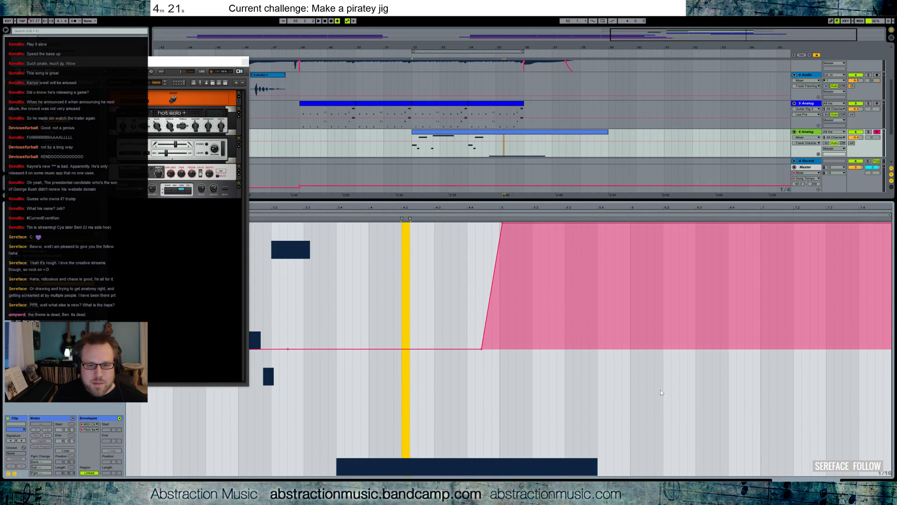
click(776, 383)
key(ctrl+v)
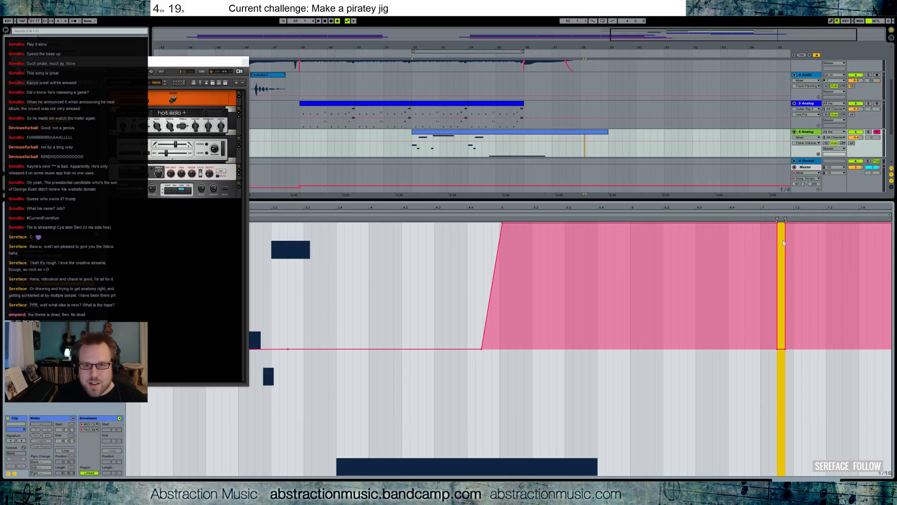
drag(785, 226, 798, 365)
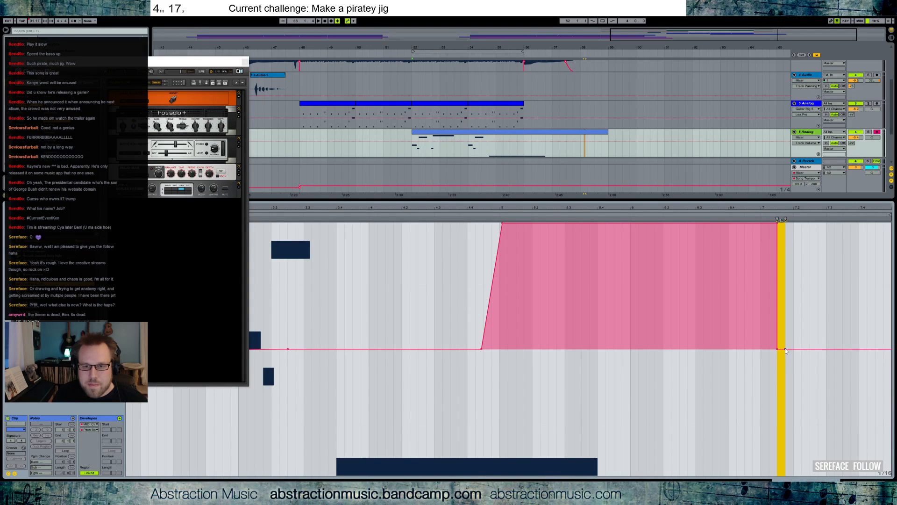
Play the new bend and shift its upward ramp earlier within the low sustained note.
key(space)
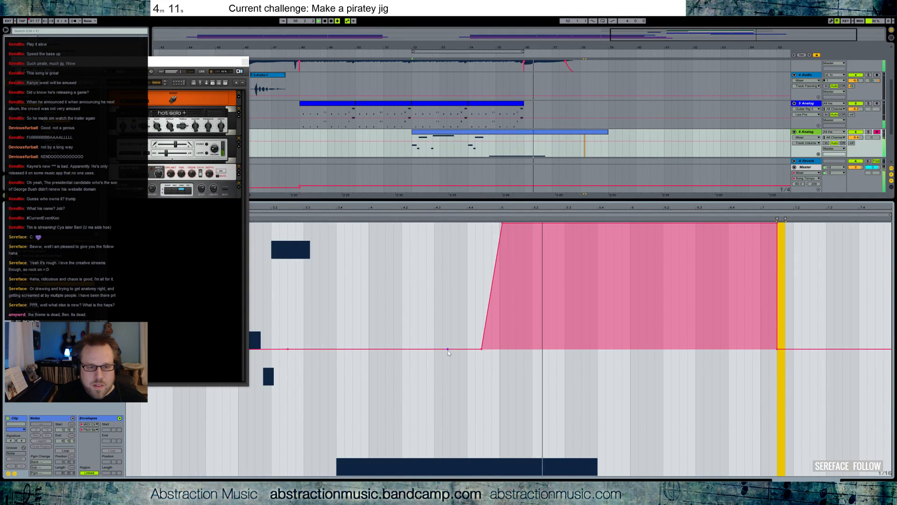
click(482, 349)
drag(502, 224, 465, 224)
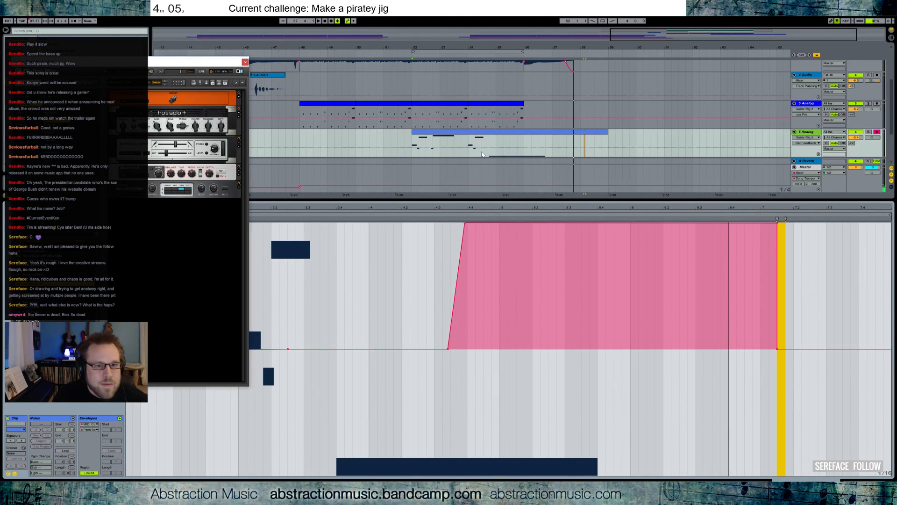
Automate Guitar Rig's Hot Solo+ overdrive to rise over the high held note near bar 53 and fall back just before bar 54.
click(510, 139)
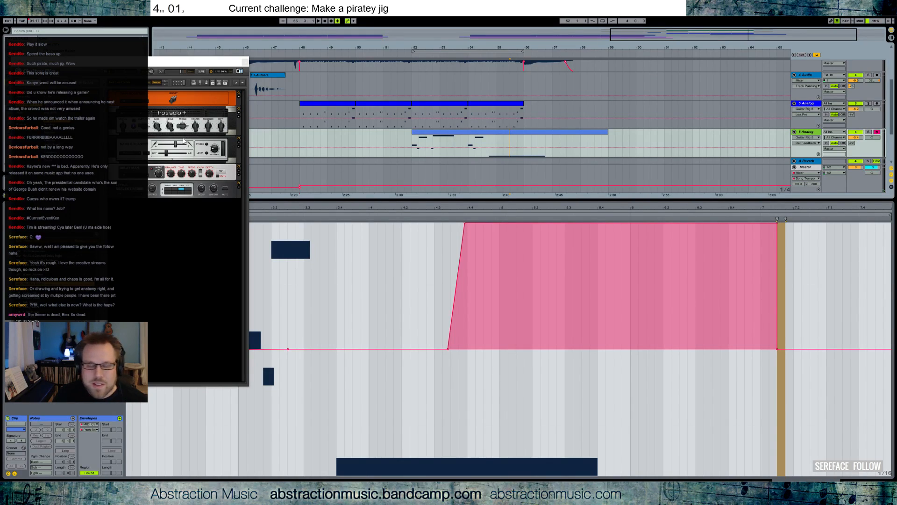
click(145, 126)
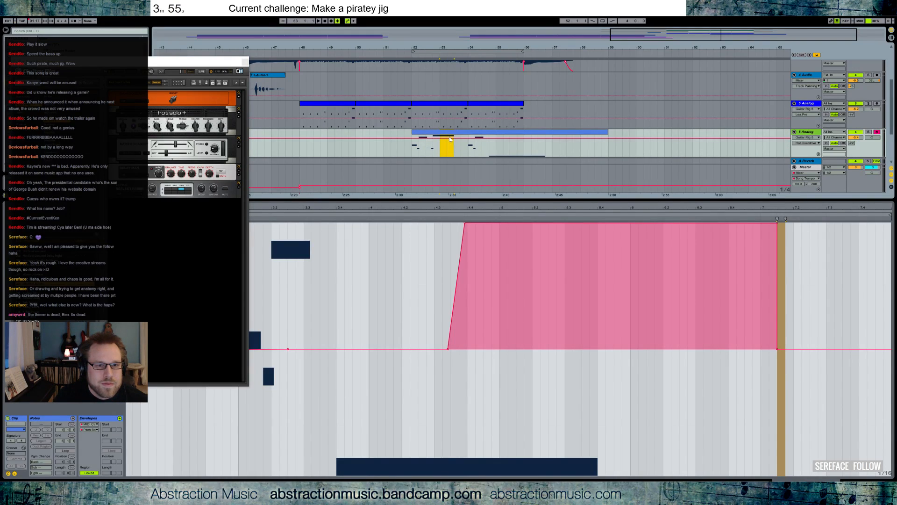
key(space)
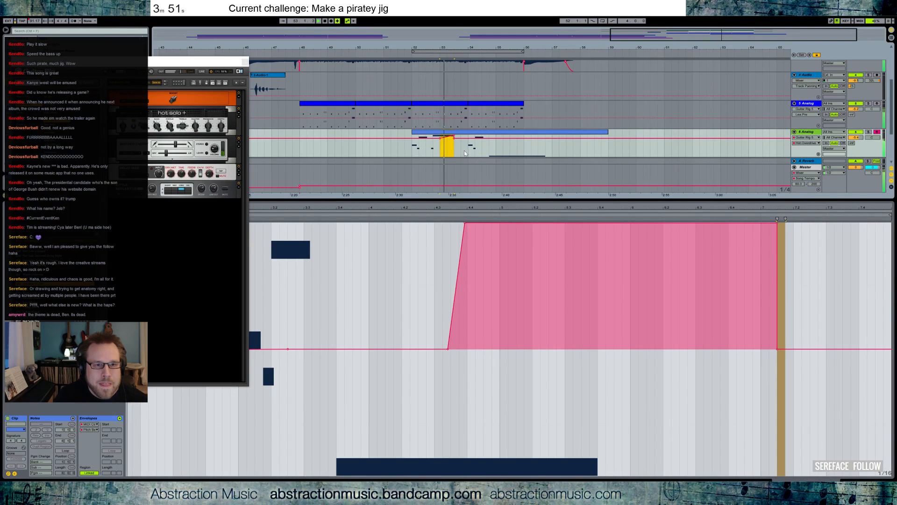
click(465, 138)
click(454, 138)
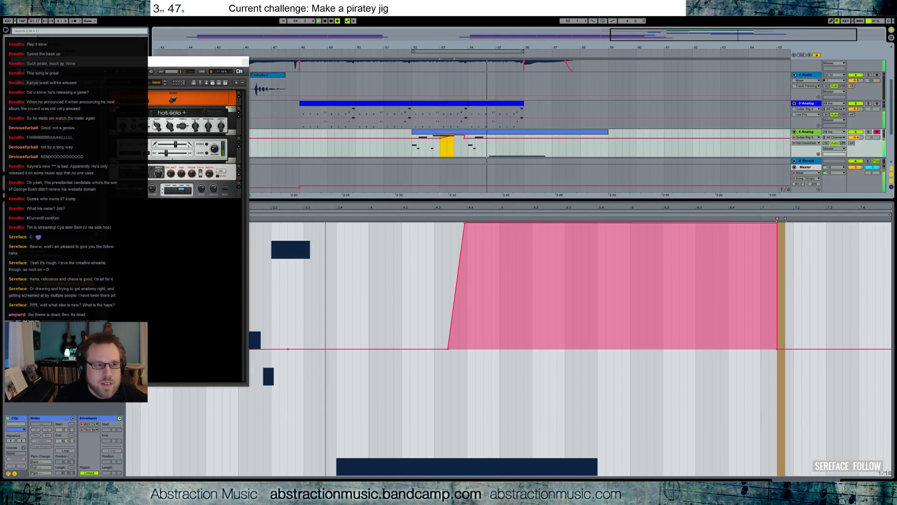
Raise the overdrive automation again around bar 56 and add a slight pitch bend dip just before the low sustained note.
click(525, 136)
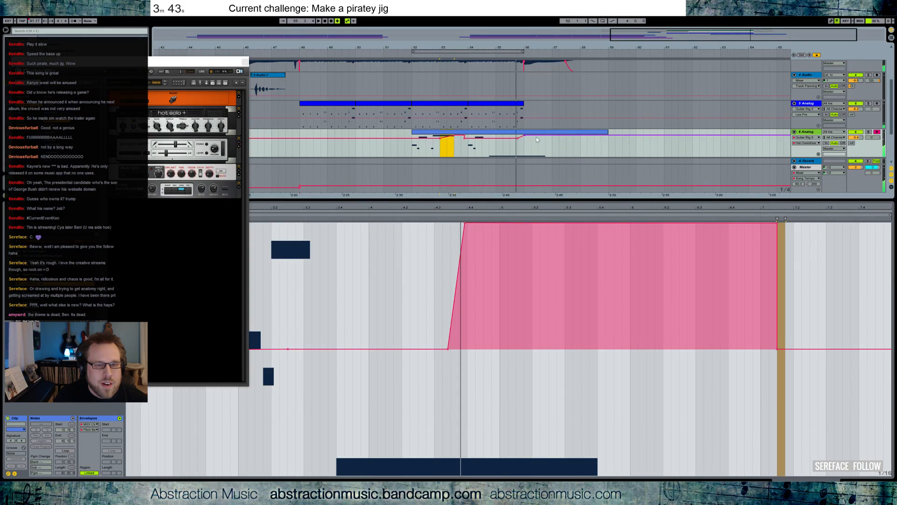
drag(550, 135, 550, 136)
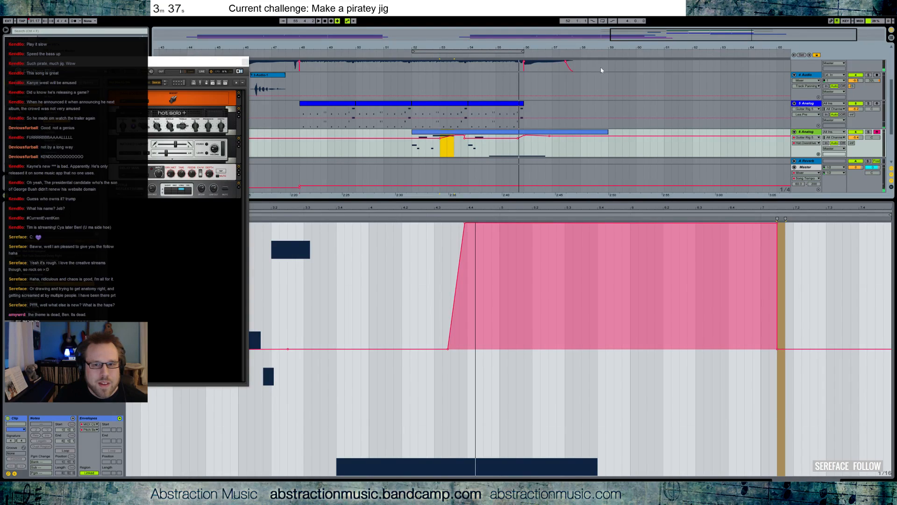
click(296, 350)
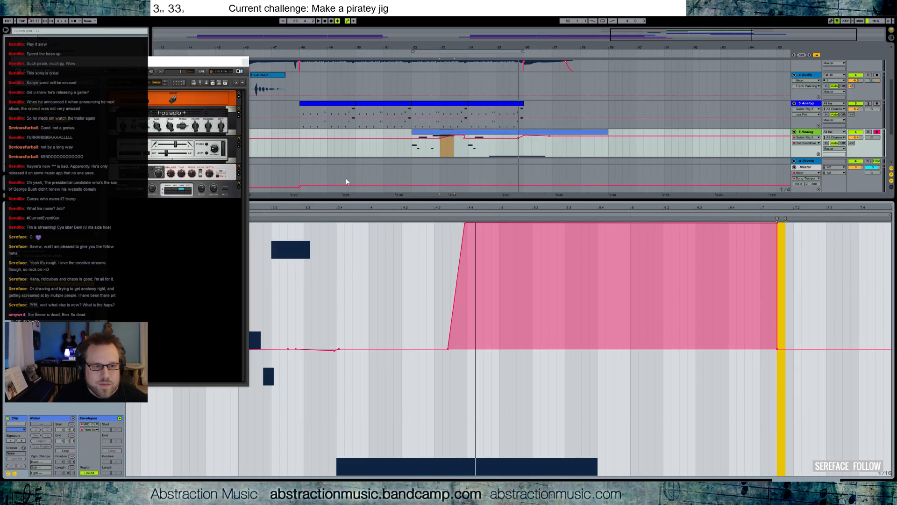
click(477, 56)
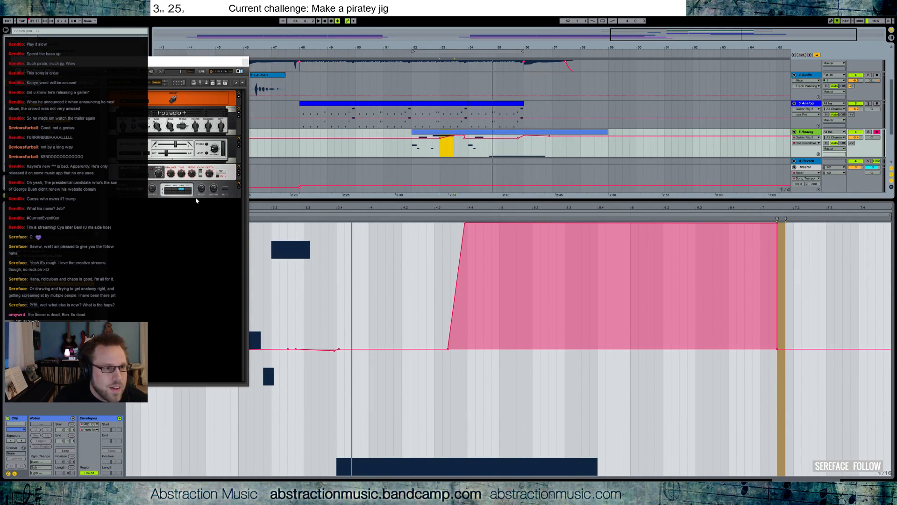
Automate the Hot Solo+ presence with peaks over the high held note and around the low sustained note's end, and play the section.
click(209, 127)
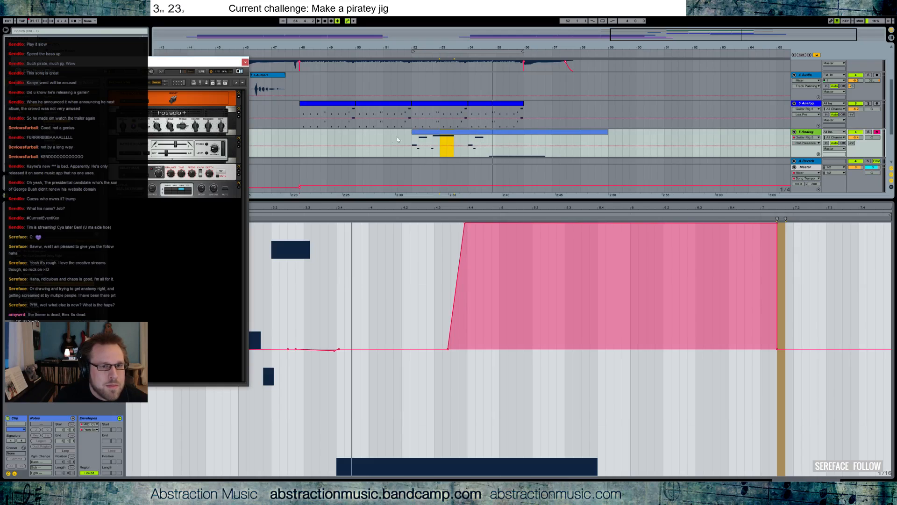
mouse_move(443, 140)
mouse_down()
mouse_move(460, 143)
mouse_move(454, 139)
mouse_up()
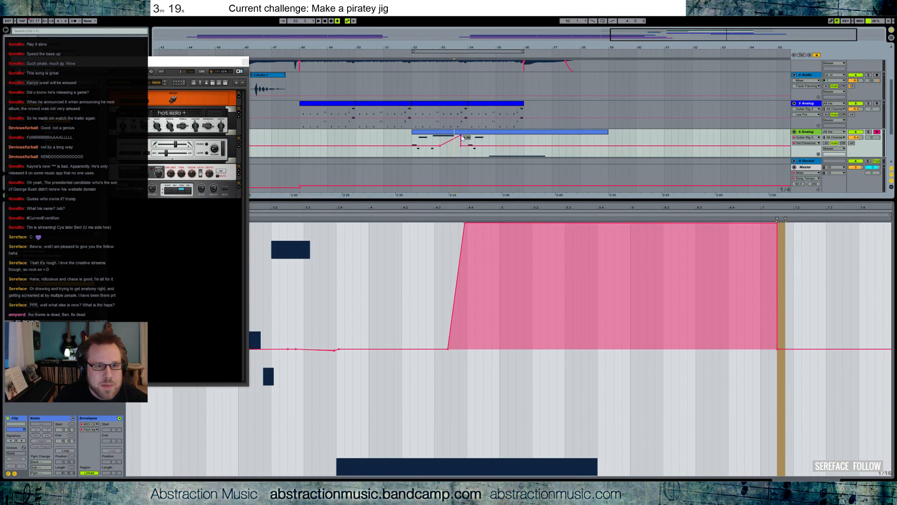
drag(542, 145, 543, 139)
click(510, 140)
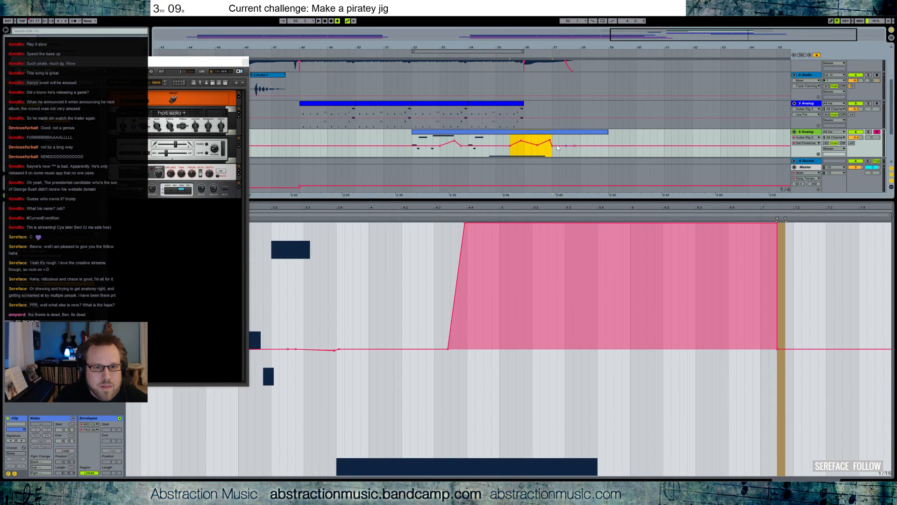
click(413, 143)
key(space)
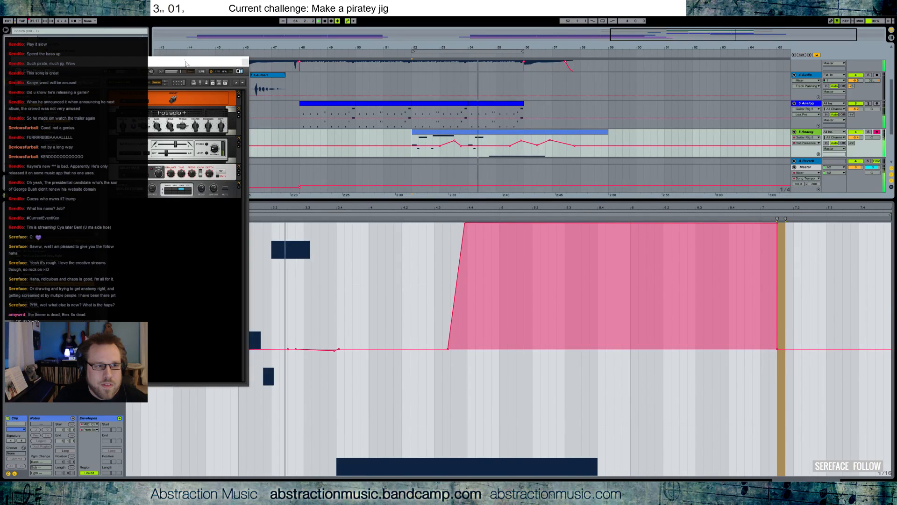
Automate the Hot Solo+ master with a short peak over the high held note near bar 53, checking it in playback.
drag(184, 62, 220, 68)
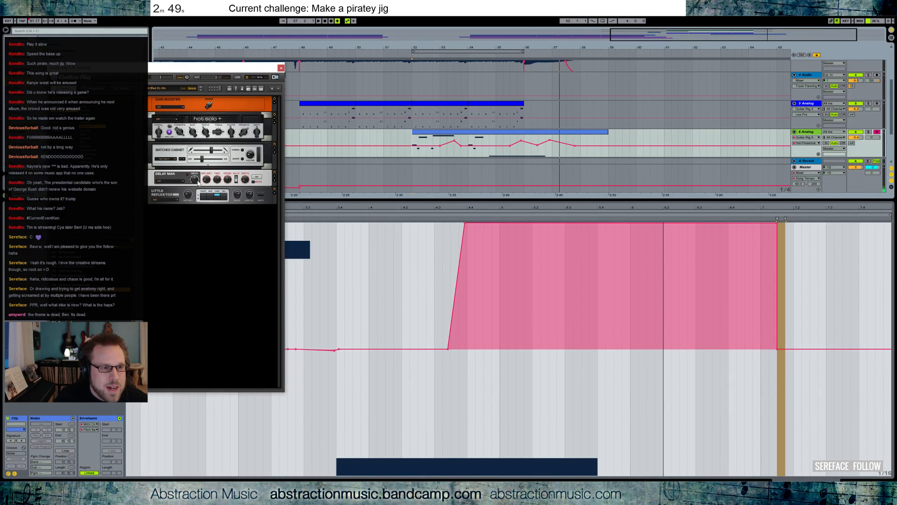
click(228, 183)
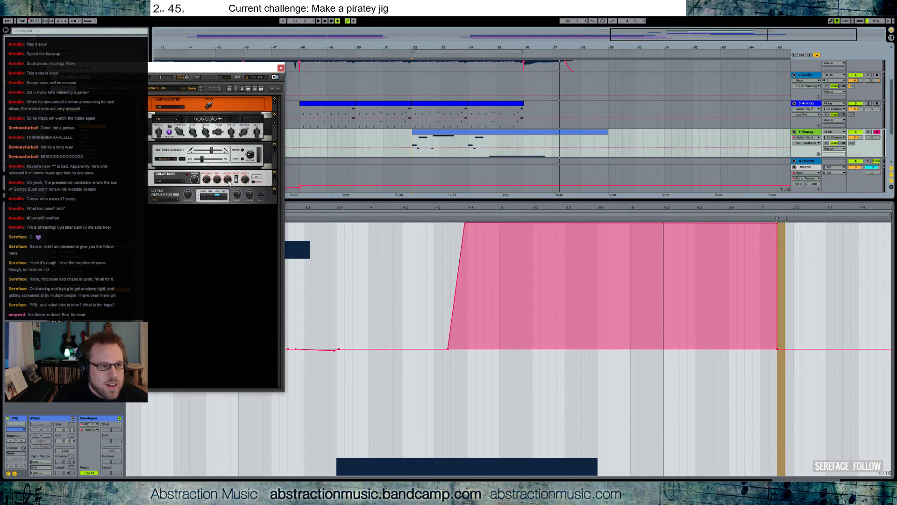
click(179, 133)
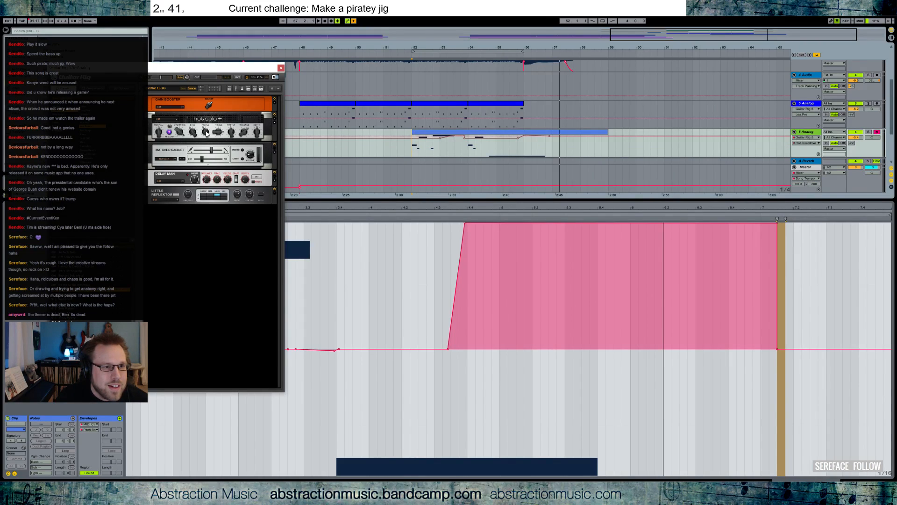
click(233, 133)
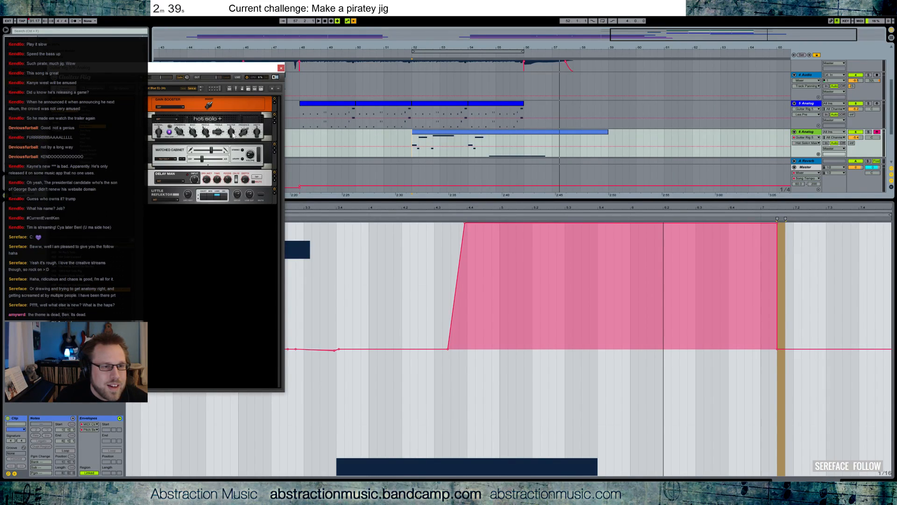
drag(439, 144, 453, 143)
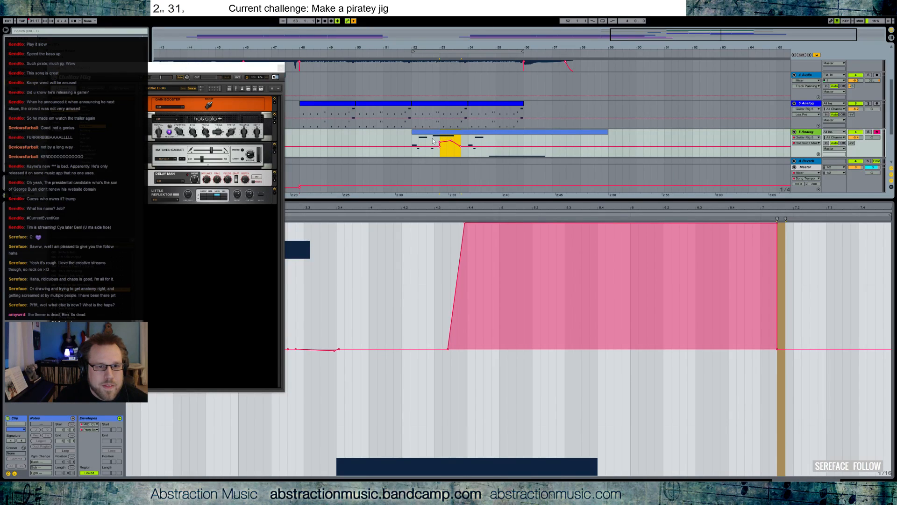
click(432, 141)
key(space)
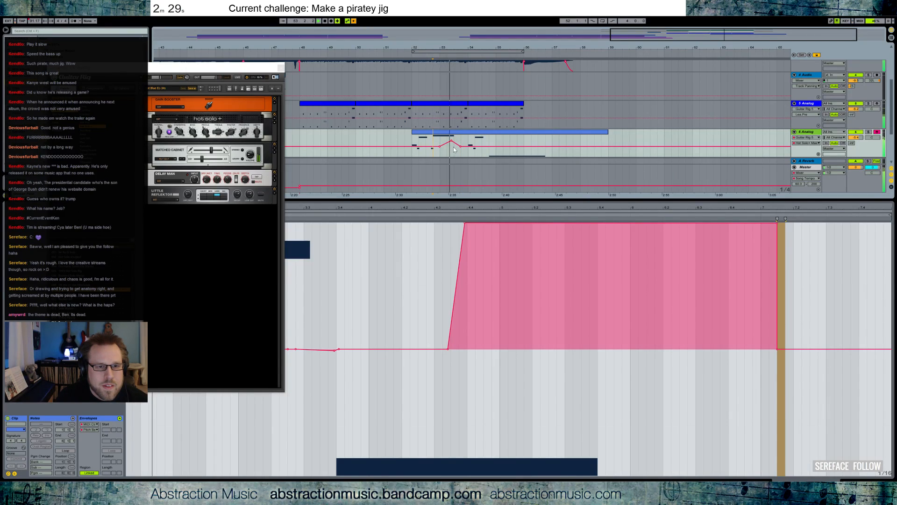
drag(451, 141, 453, 139)
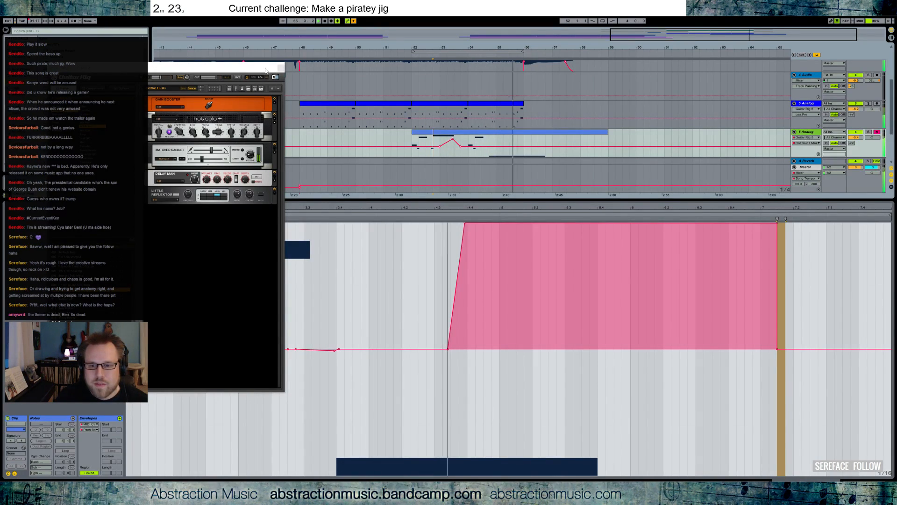
drag(266, 71, 221, 60)
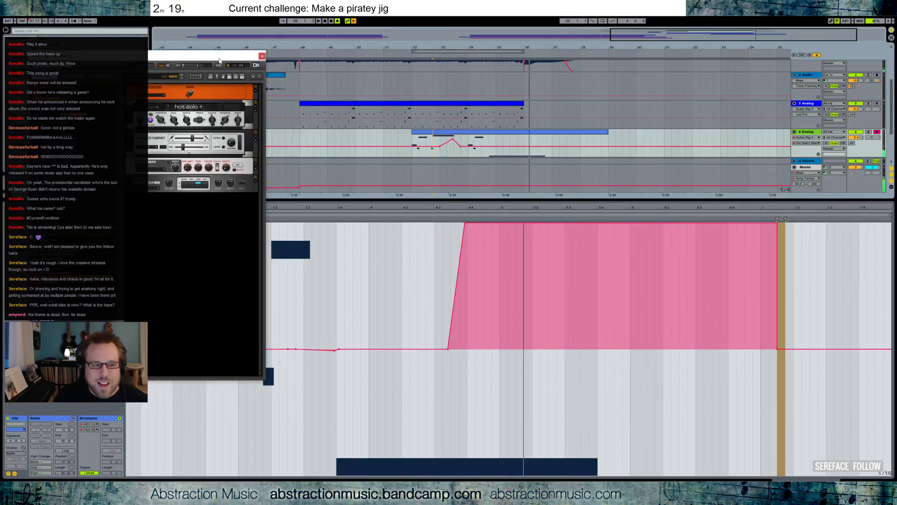
Switch to the device view and fold all the expanded instrument and audio tracks in the arrangement.
click(794, 132)
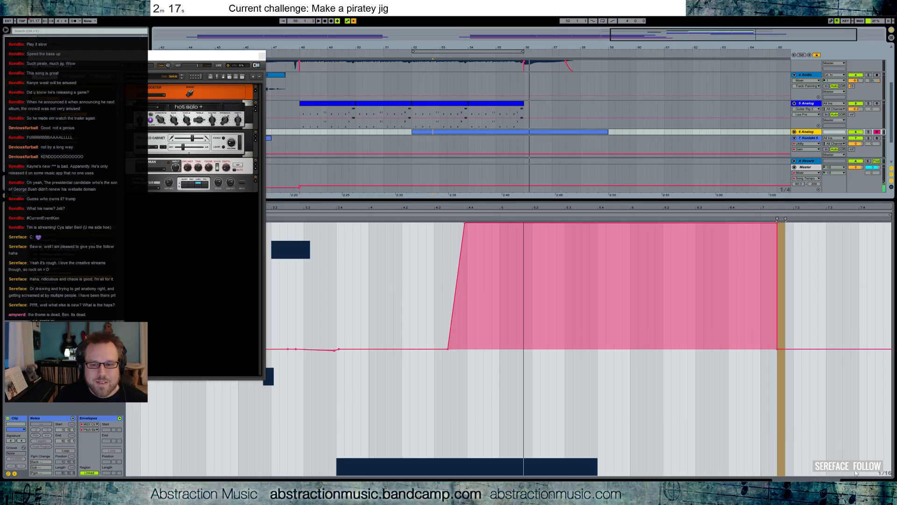
key(shift+Tab)
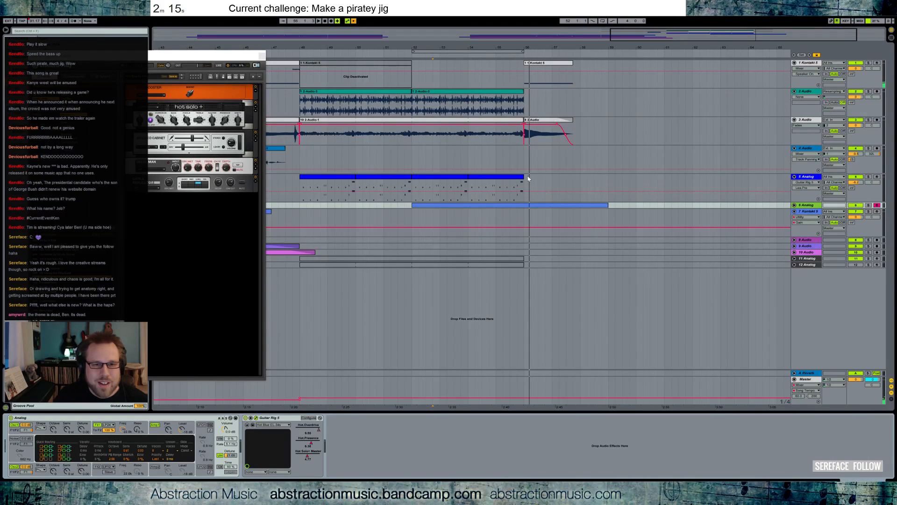
click(678, 163)
click(794, 148)
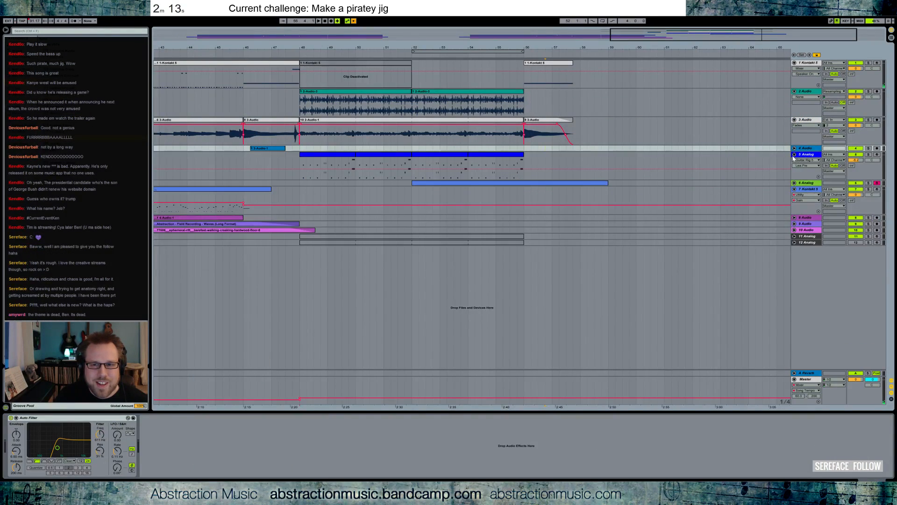
click(794, 155)
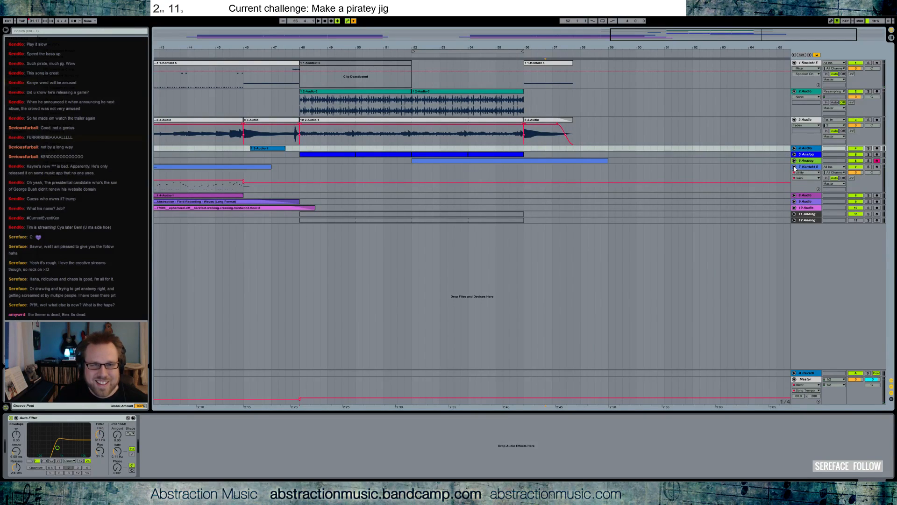
click(795, 167)
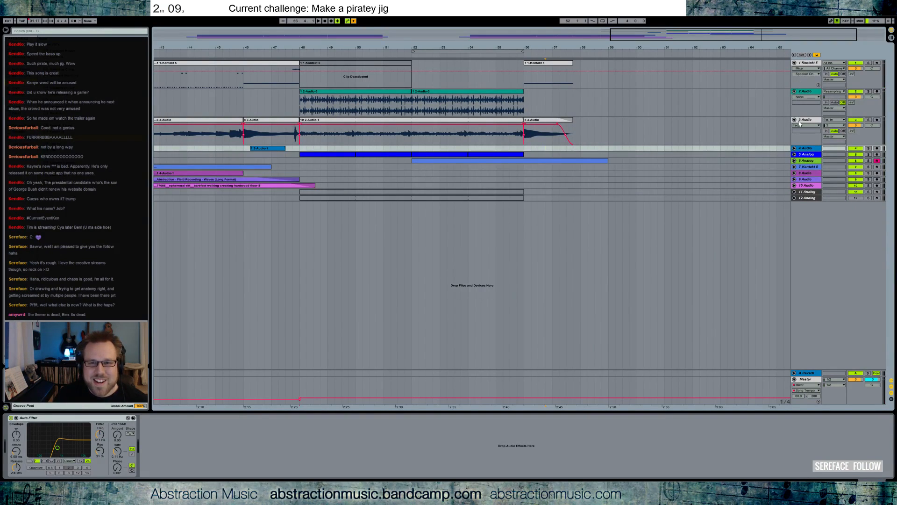
click(794, 119)
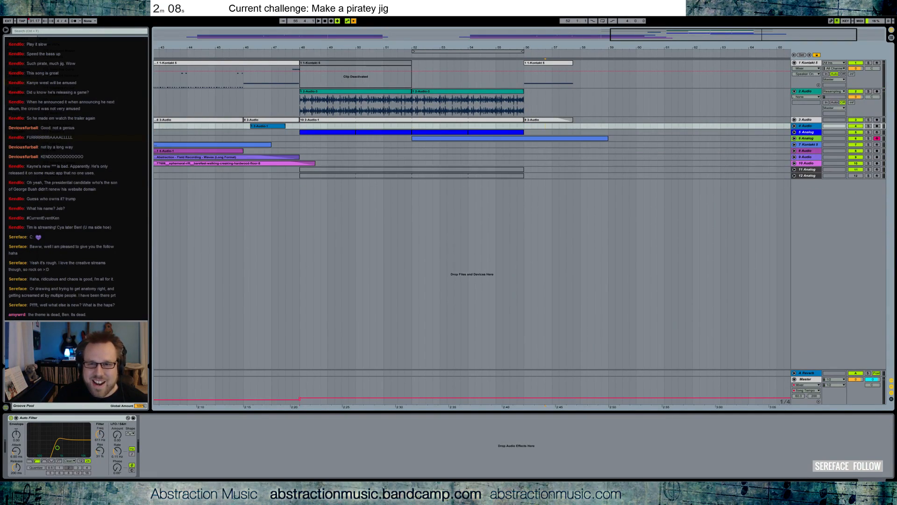
click(794, 91)
click(794, 63)
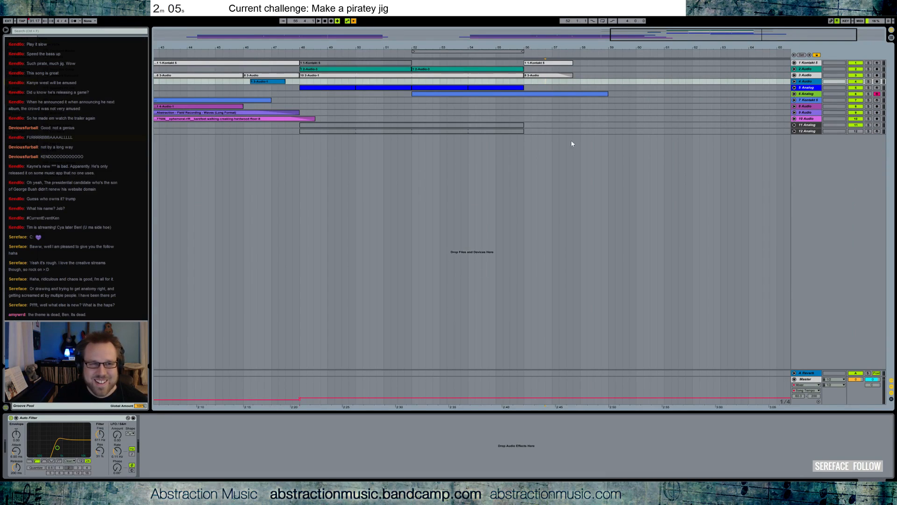
Select tracks 1 to 10 and unfold them all in the arrangement.
click(801, 120)
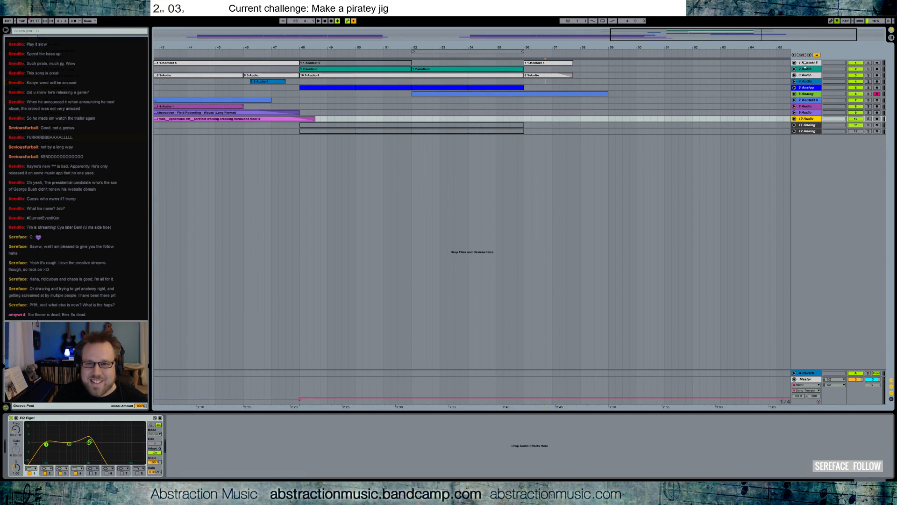
shift+click(804, 64)
click(794, 63)
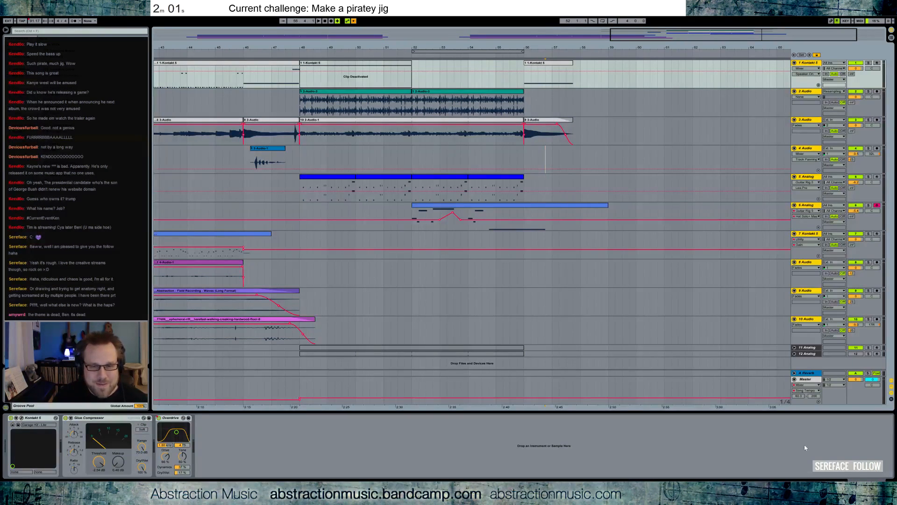
Add the BB-Simple Mastering rack to the master track ahead of the Limiter.
click(808, 380)
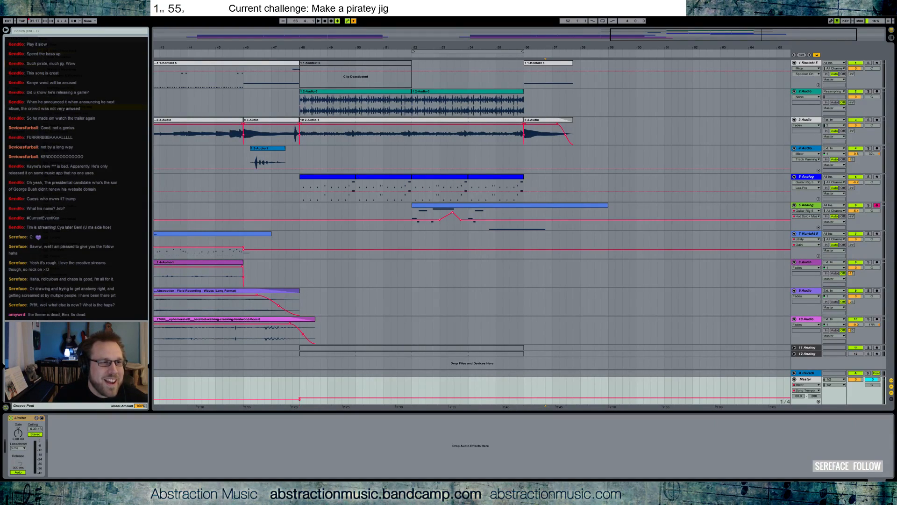
drag(22, 417, 64, 441)
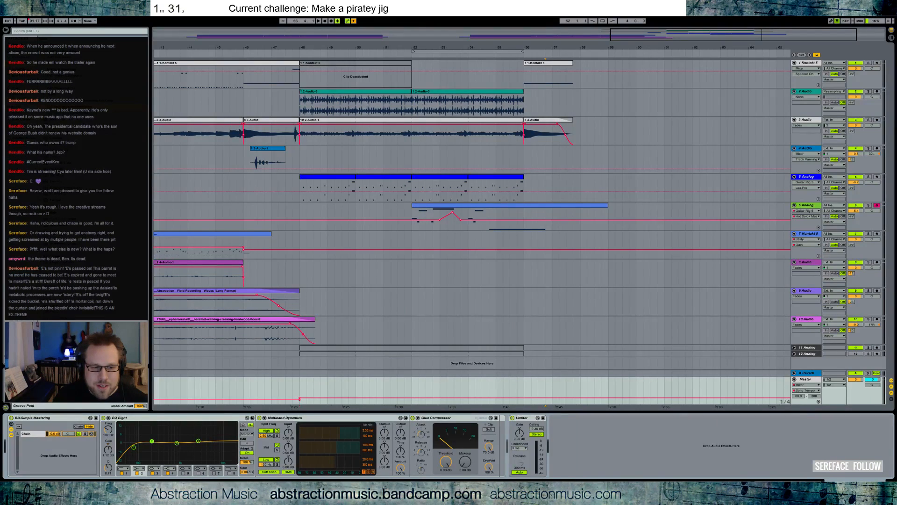
Adjust the threshold and makeup gain of the master's Glue Compressor while playing the song from around bar 31.
drag(446, 462, 446, 467)
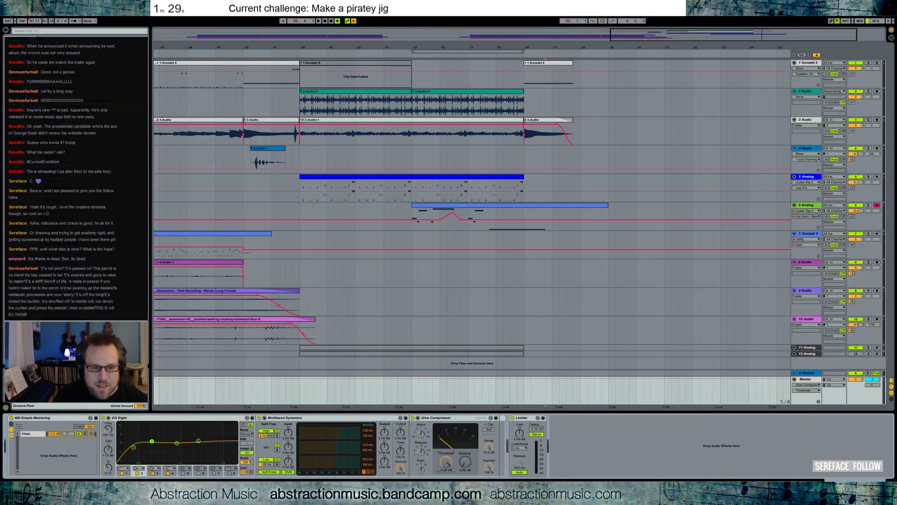
drag(644, 33, 594, 17)
click(316, 54)
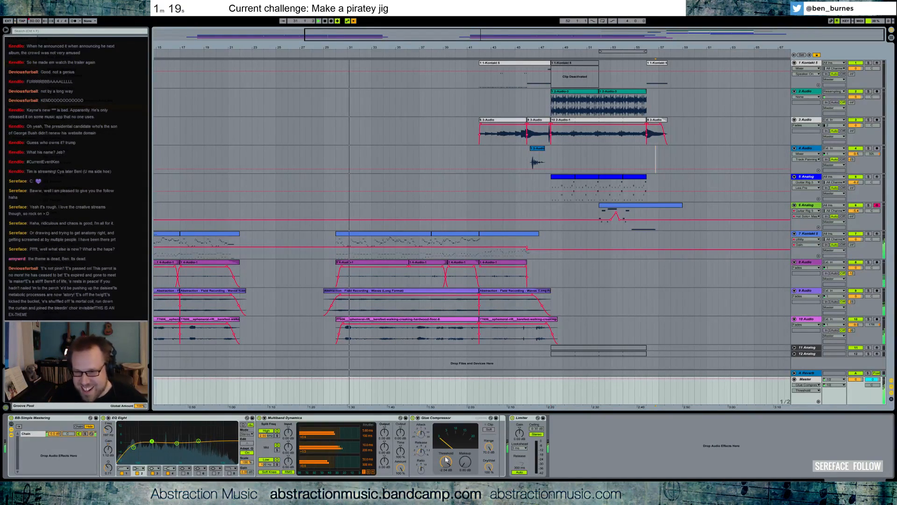
drag(446, 460, 464, 449)
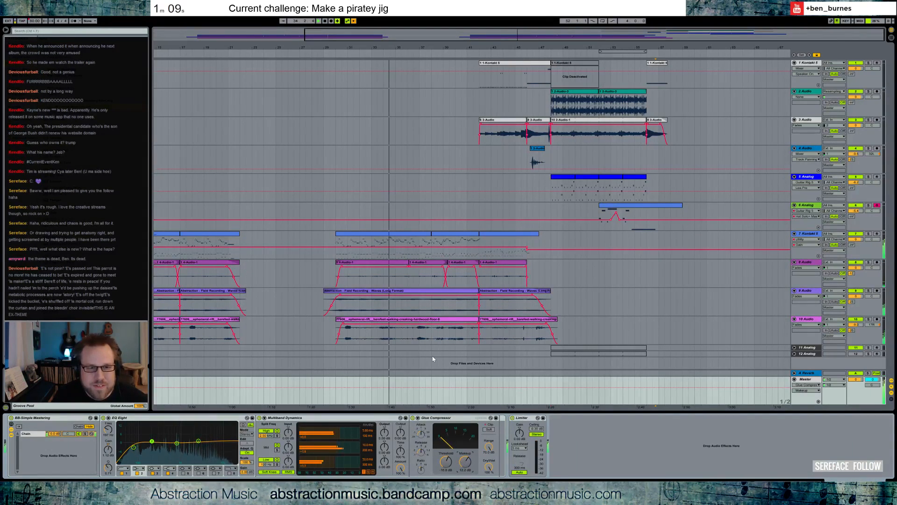
Add separate automation lanes for the Glue Compressor's threshold and makeup on the master track.
click(819, 402)
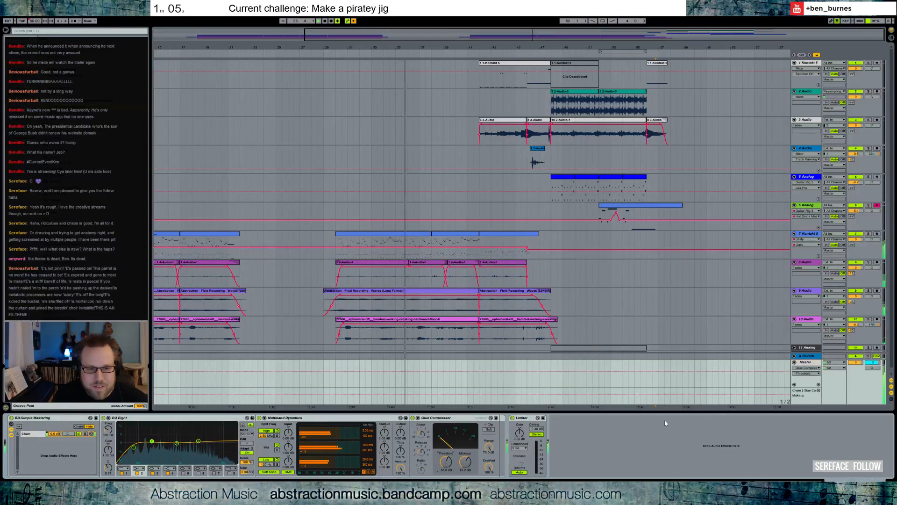
click(818, 385)
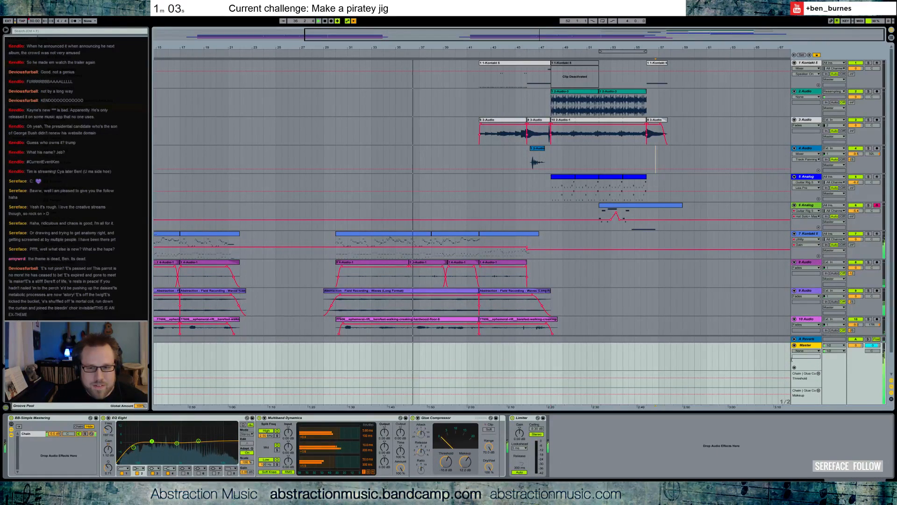
click(446, 462)
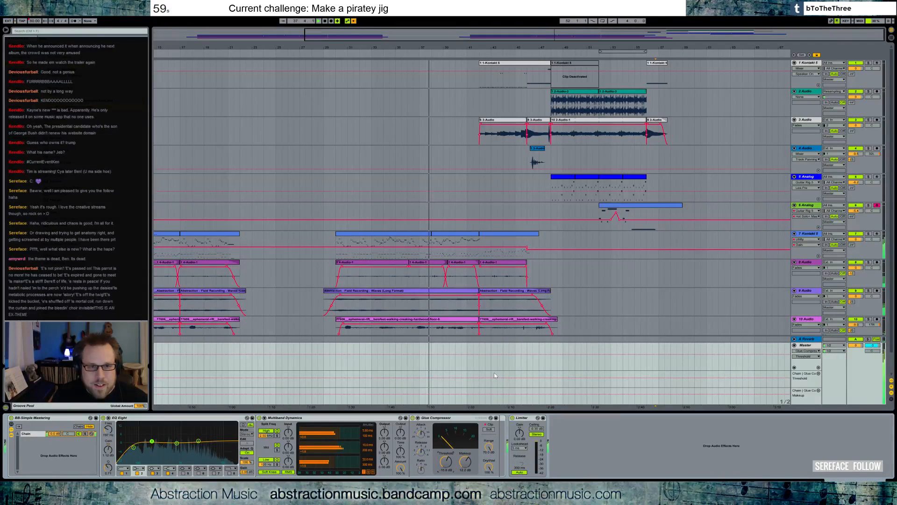
Ramp the Glue Compressor's threshold and makeup automation downward between bars 42 and 48, holding the lower levels after bar 48.
drag(482, 375, 541, 387)
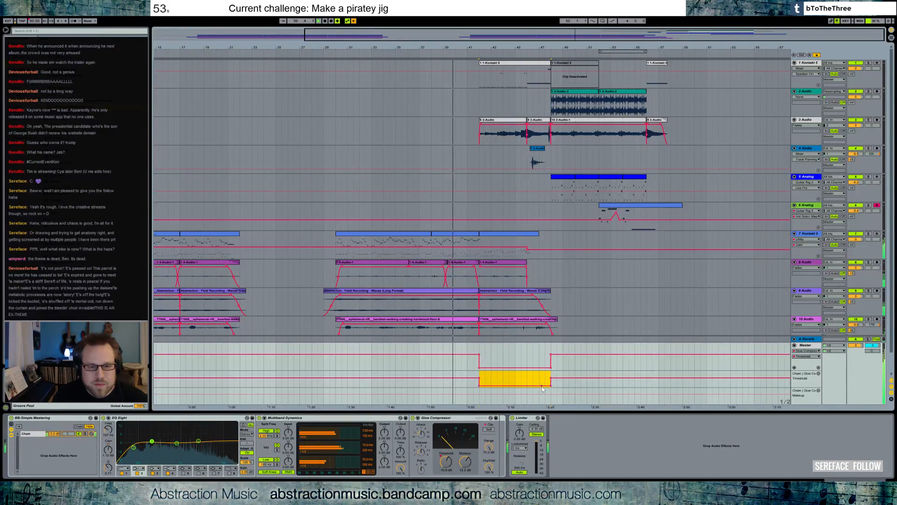
click(551, 378)
click(480, 385)
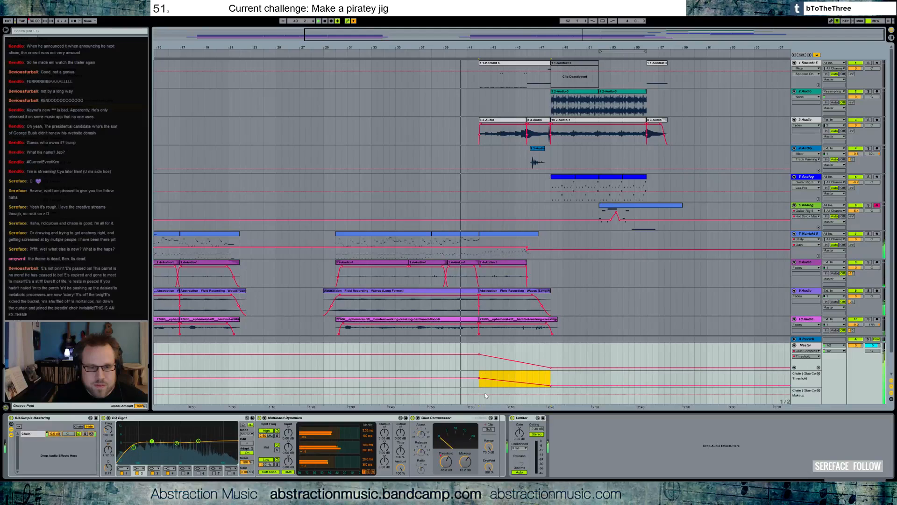
drag(482, 396, 542, 400)
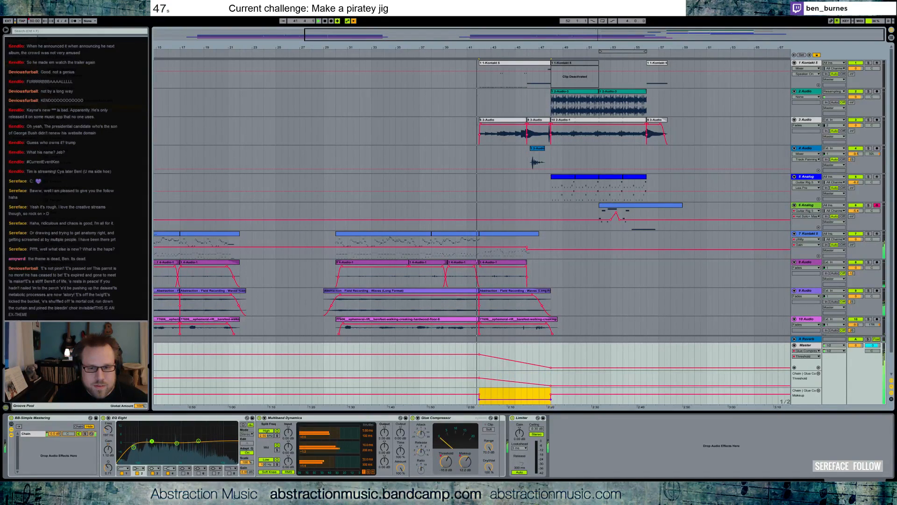
click(480, 401)
click(552, 395)
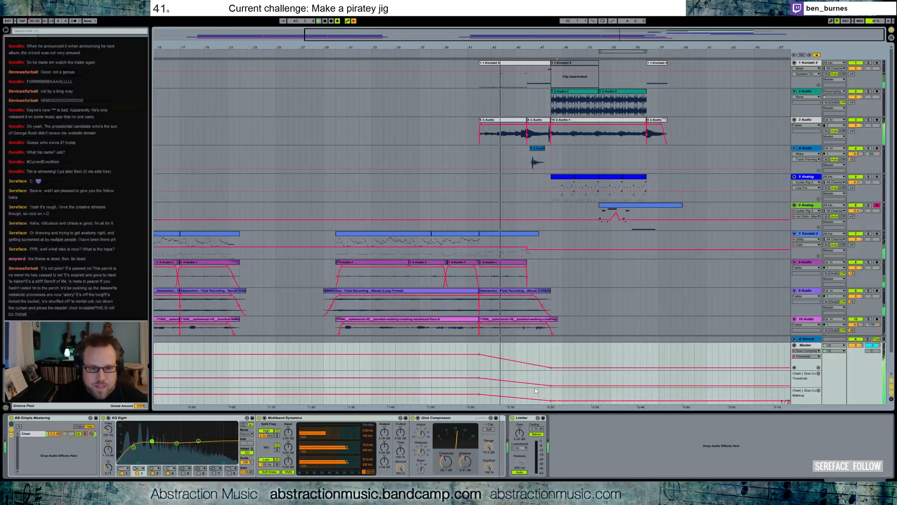
Raise the threshold automation after bar 48, curve the makeup ramp, and fine-tune both end levels by ear.
drag(558, 387, 558, 374)
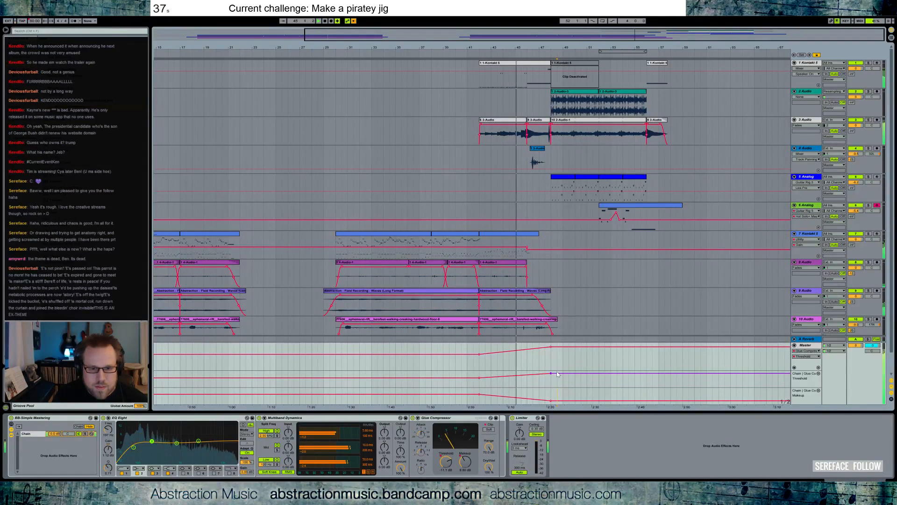
drag(514, 398, 514, 401)
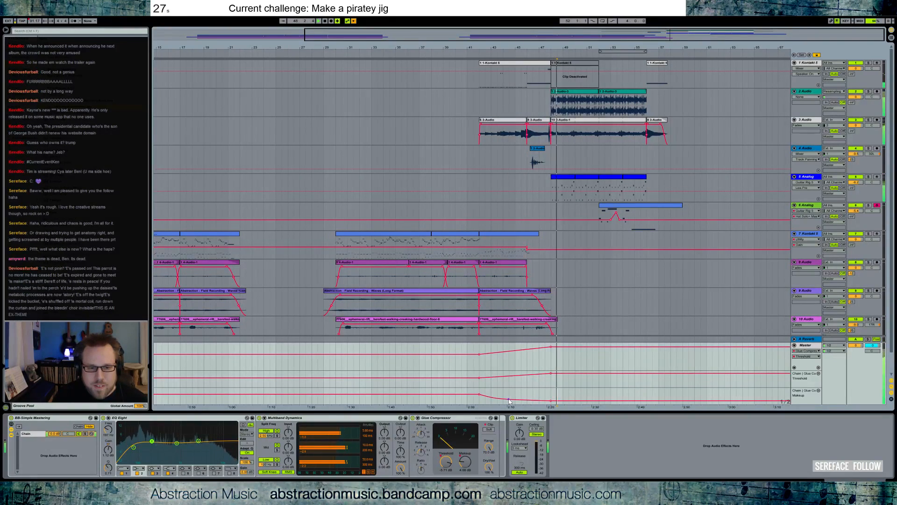
click(551, 375)
key(space)
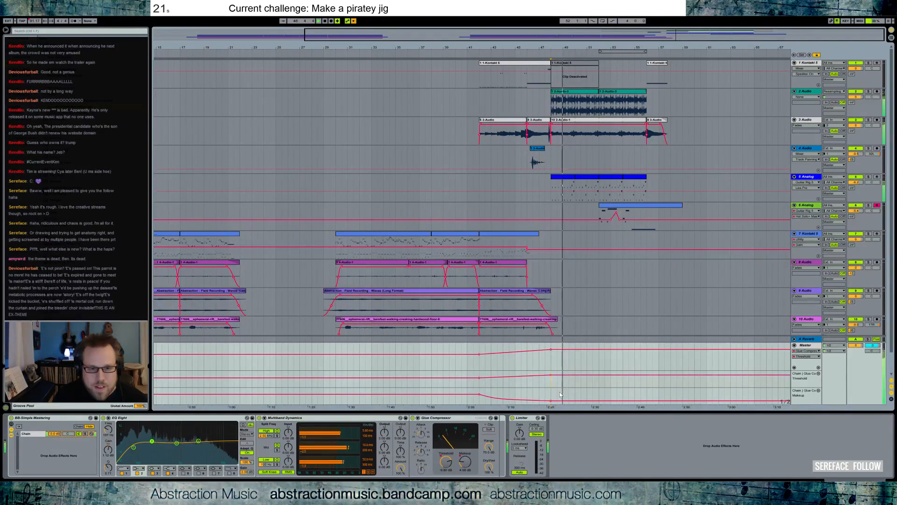
drag(558, 399, 559, 397)
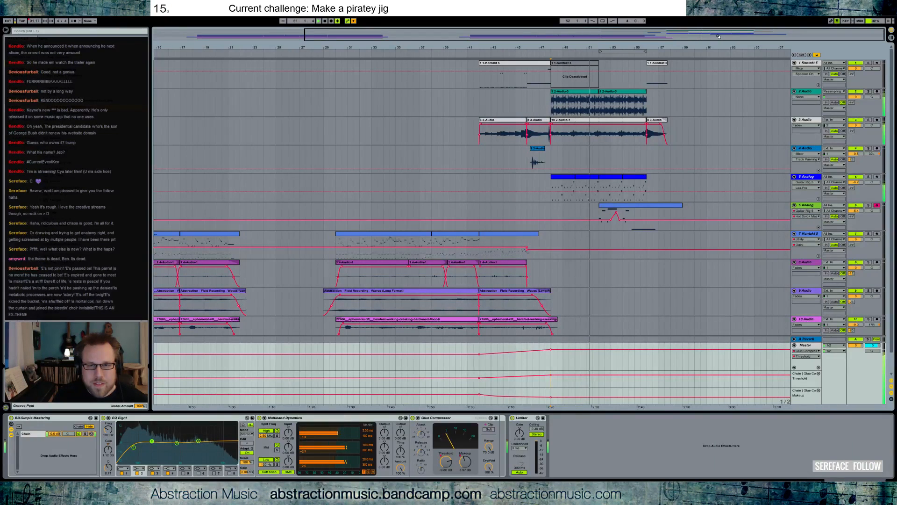
Copy the closing fill notes from the deactivated Kontakt clip at bar 48 and paste them at the end of the preceding Kontakt clip.
drag(674, 33, 634, 45)
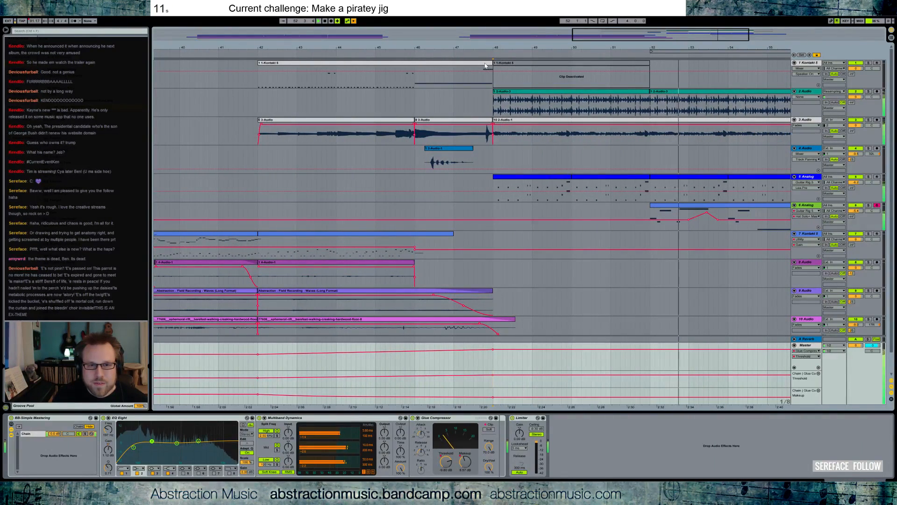
click(515, 64)
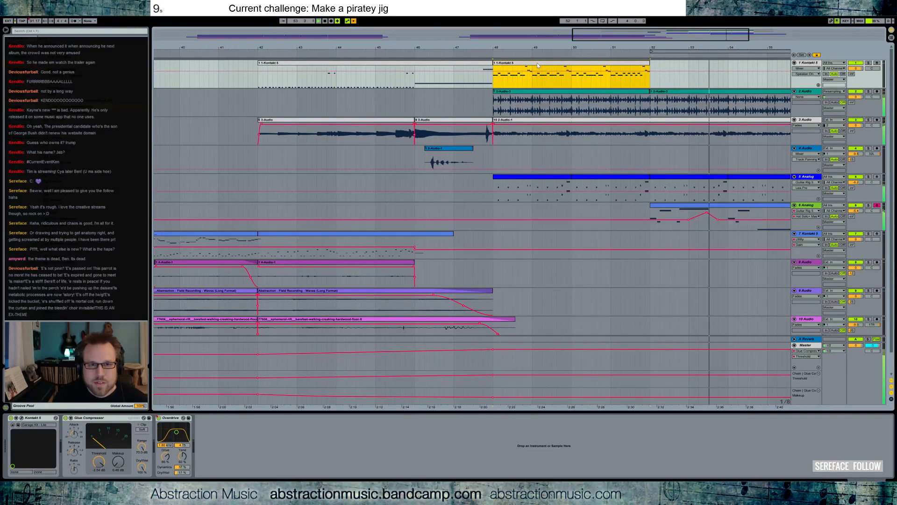
double_click(515, 65)
drag(854, 273, 890, 225)
click(538, 64)
key(0)
click(487, 64)
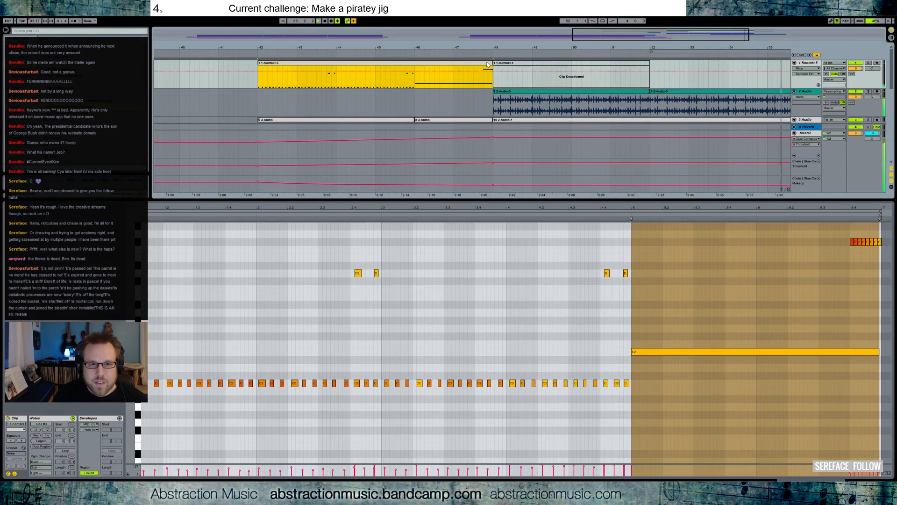
click(851, 302)
key(ctrl+v)
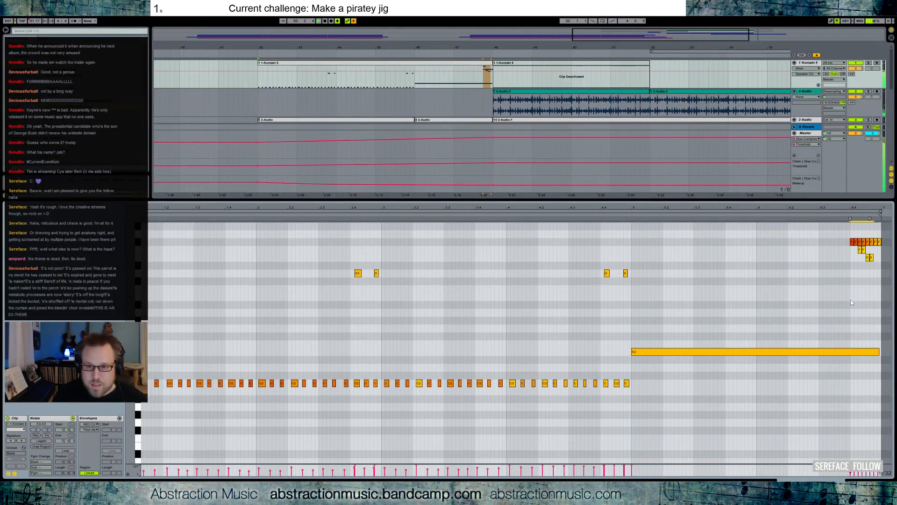
scroll(854, 307, up, 2)
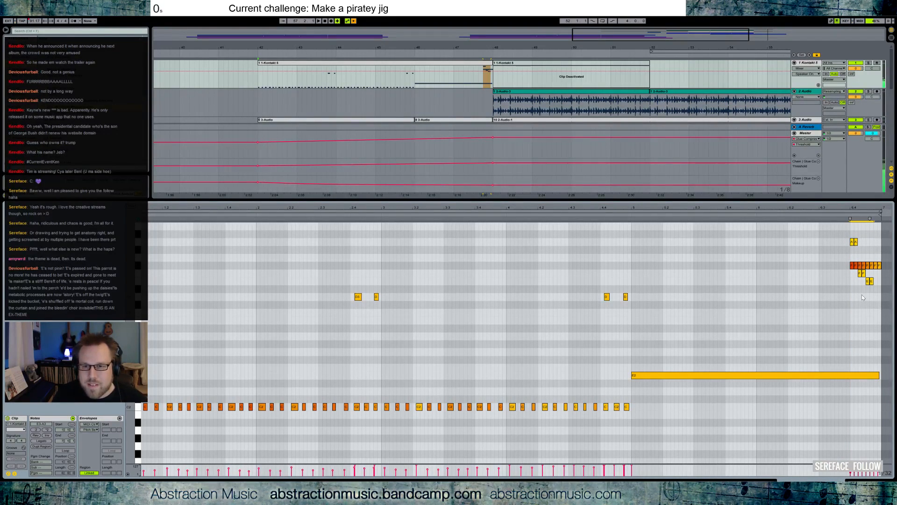
key(space)
Switch to the browser window with the expired countdown timer and close it.
mouse_move(167, 493)
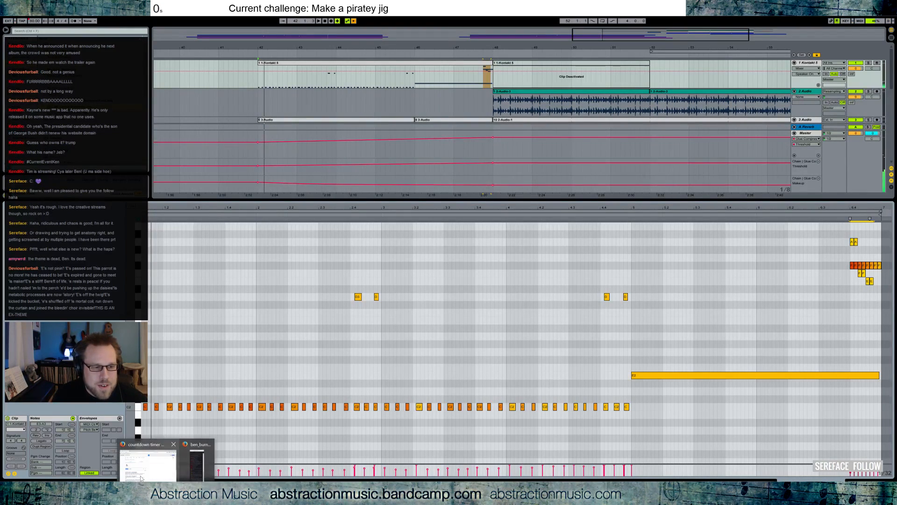
click(152, 460)
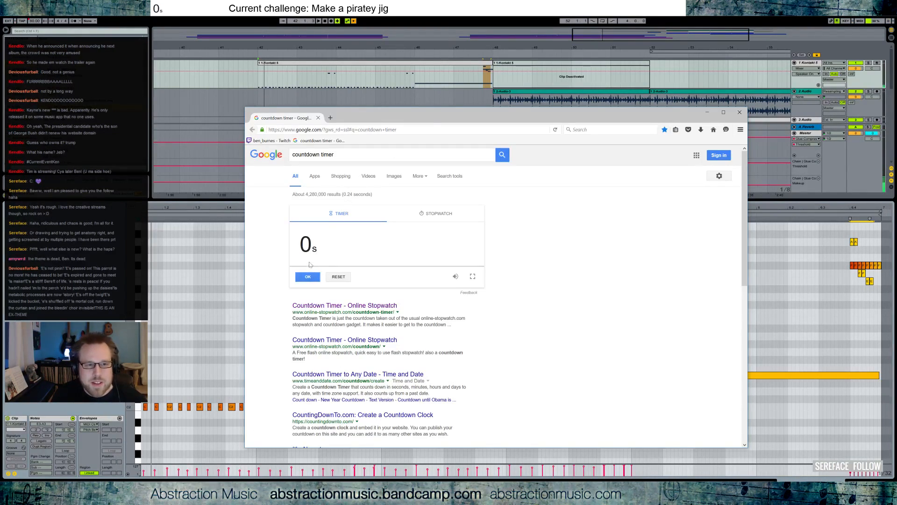
click(740, 112)
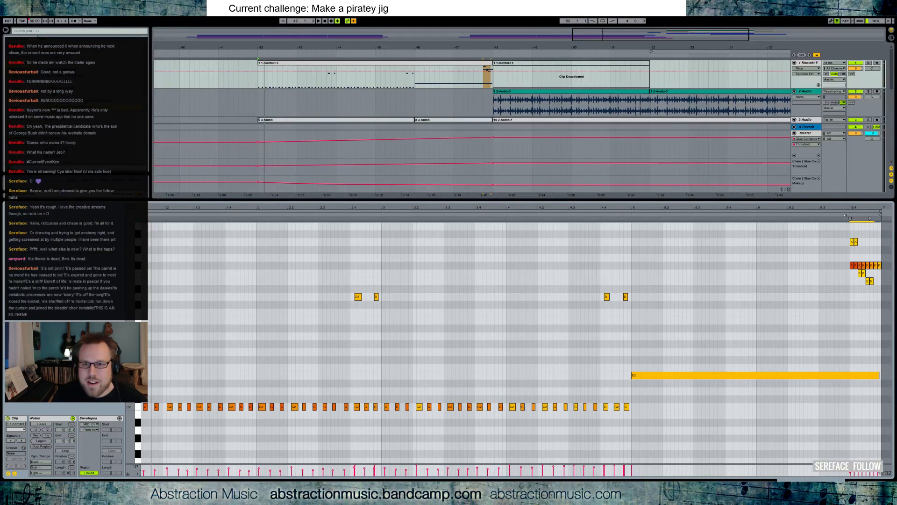
Reactivate the Kontakt clip at bar 48 and nudge the pasted fill in the preceding clip slightly later.
click(526, 84)
key(0)
click(846, 208)
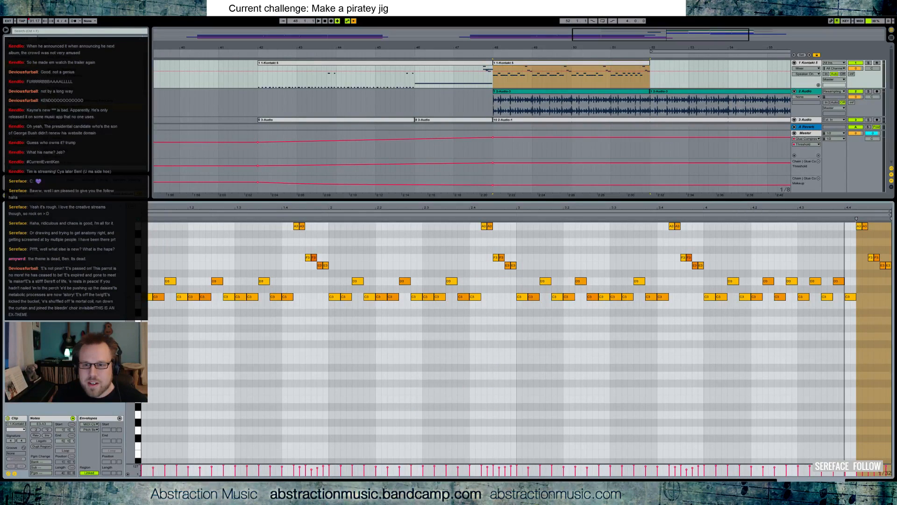
click(490, 62)
mouse_move(840, 235)
mouse_down()
mouse_move(870, 248)
mouse_move(875, 289)
mouse_up()
key(Right)
key(Right)
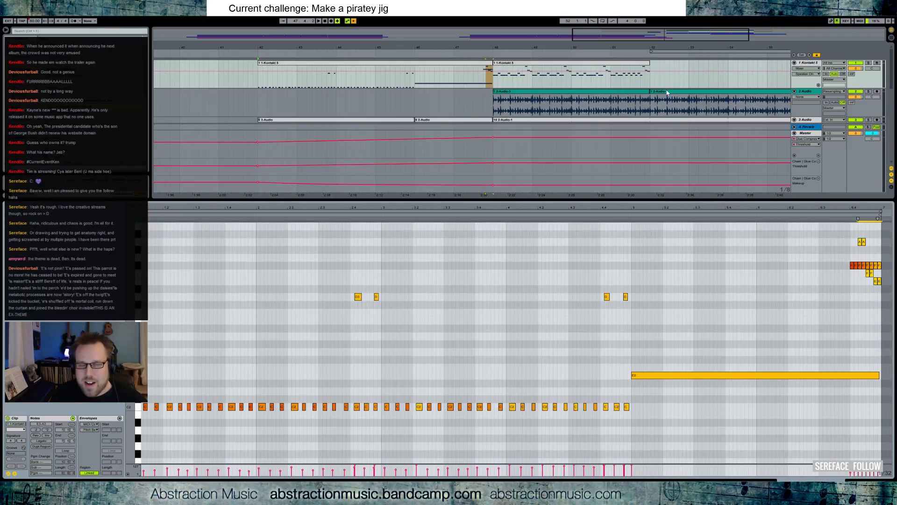
Start saving the Live set in the 2 Hour Tracks 2016 folder, entering 2016-02-17 as the file name.
key(shift+Tab)
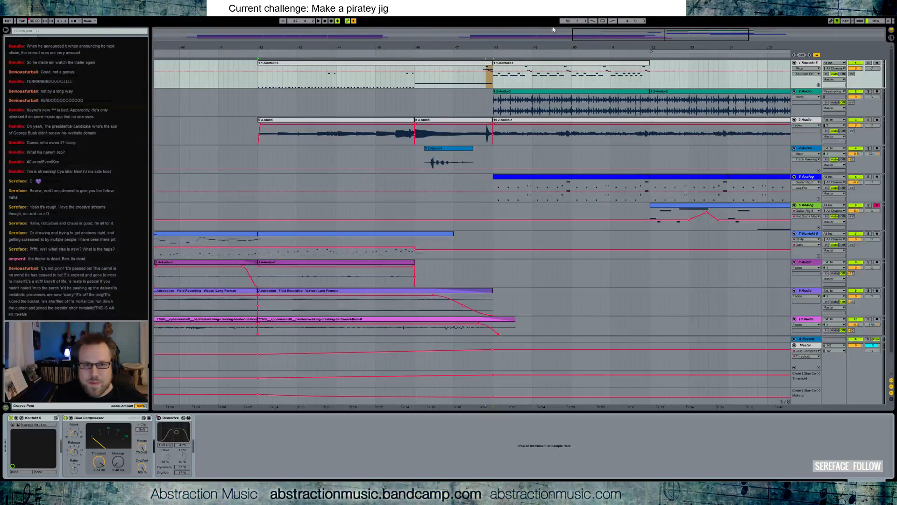
drag(212, 48, 416, 37)
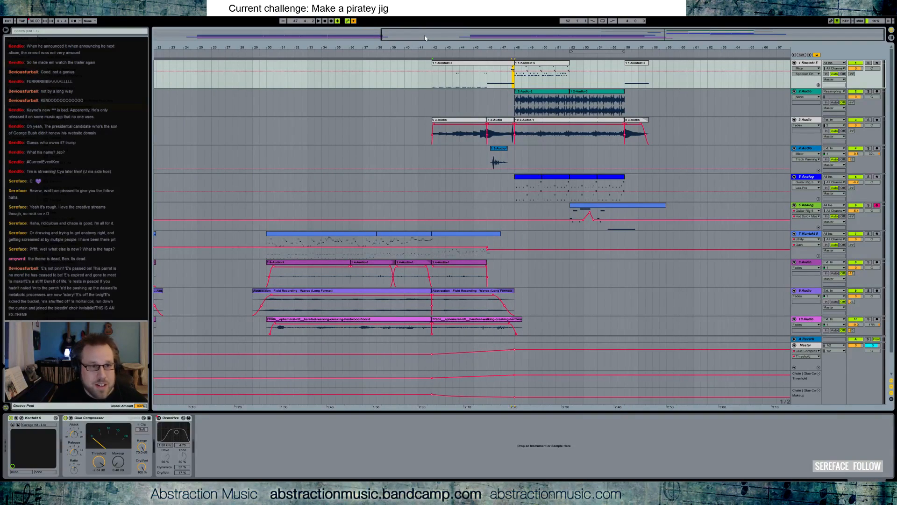
key(ctrl+s)
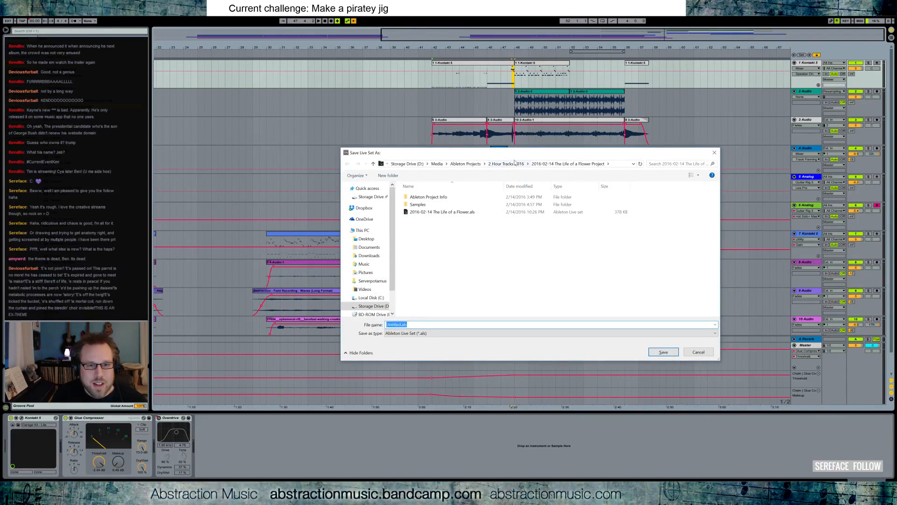
click(514, 164)
click(442, 324)
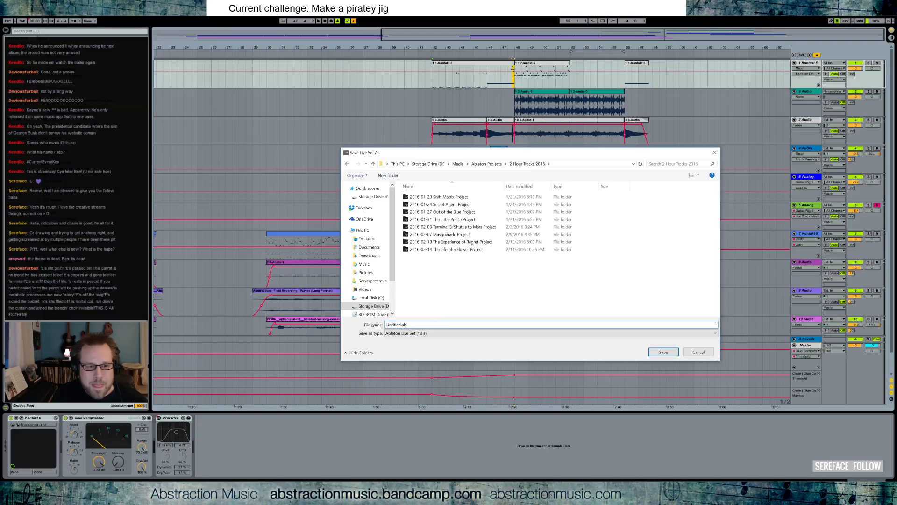
drag(442, 324, 376, 325)
text(2016)
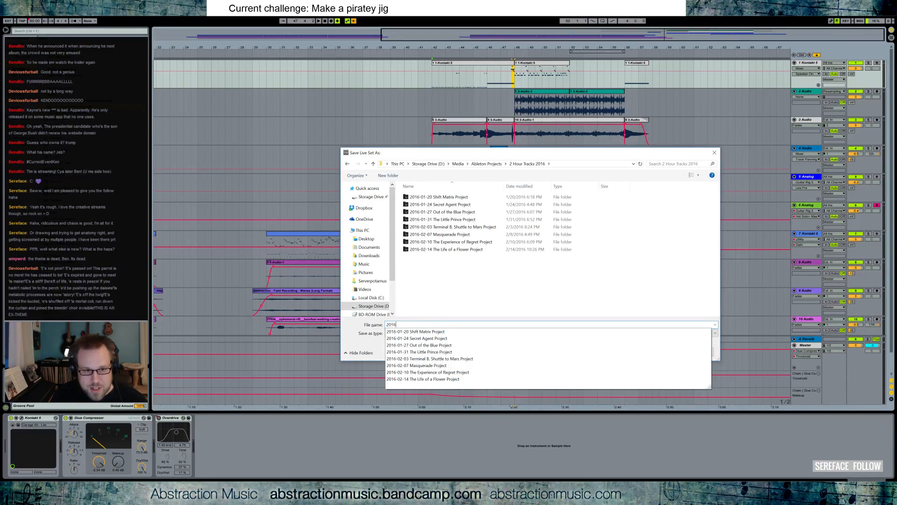
text(-02-17)
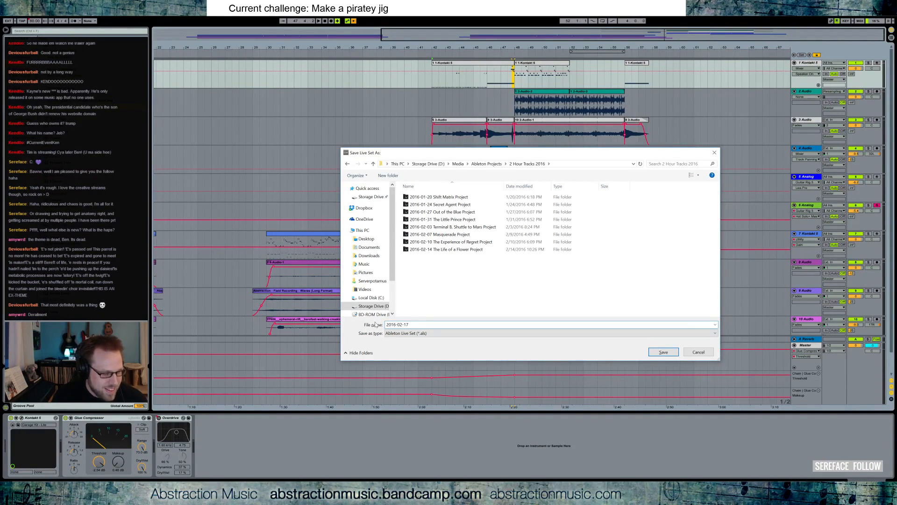
text(Dat Booty)
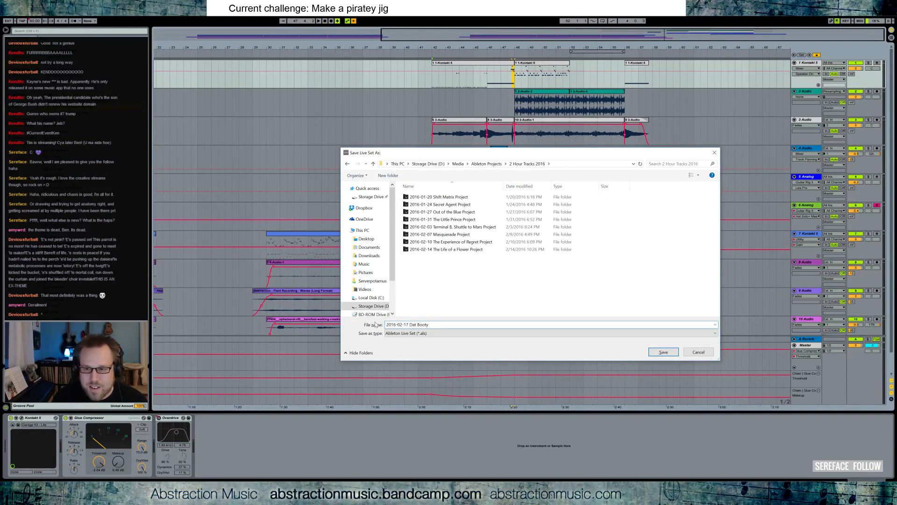
key(ctrl+shift+Left)
key(ctrl+shift+Left)
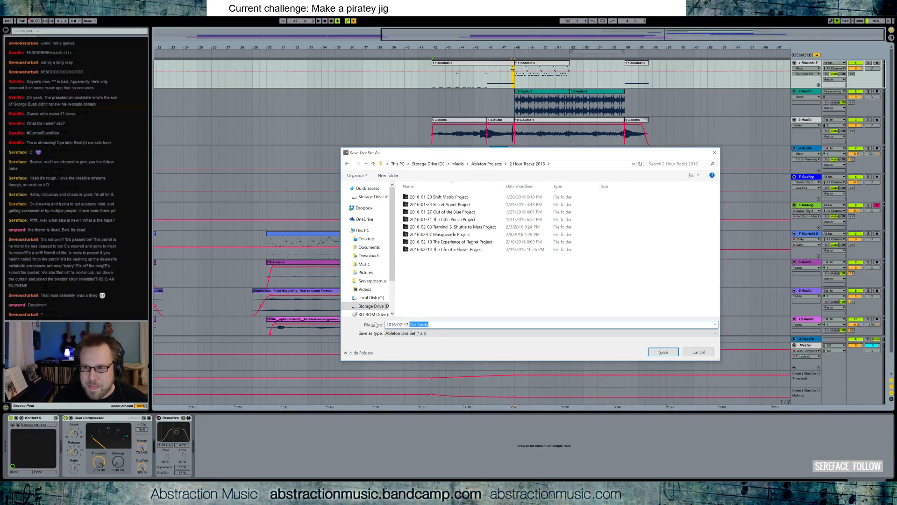
Complete the file name as "2016-02-17 Derailment" and save the Live set.
text(Dera)
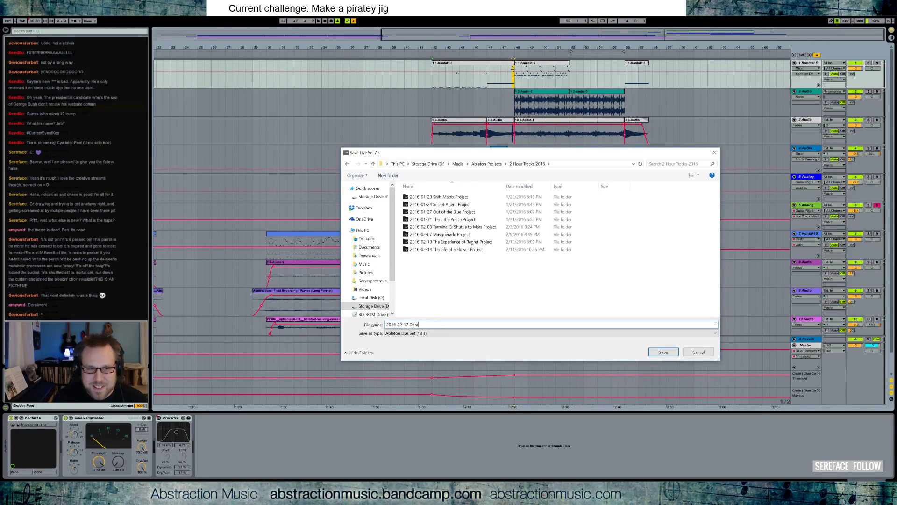
text(ilment)
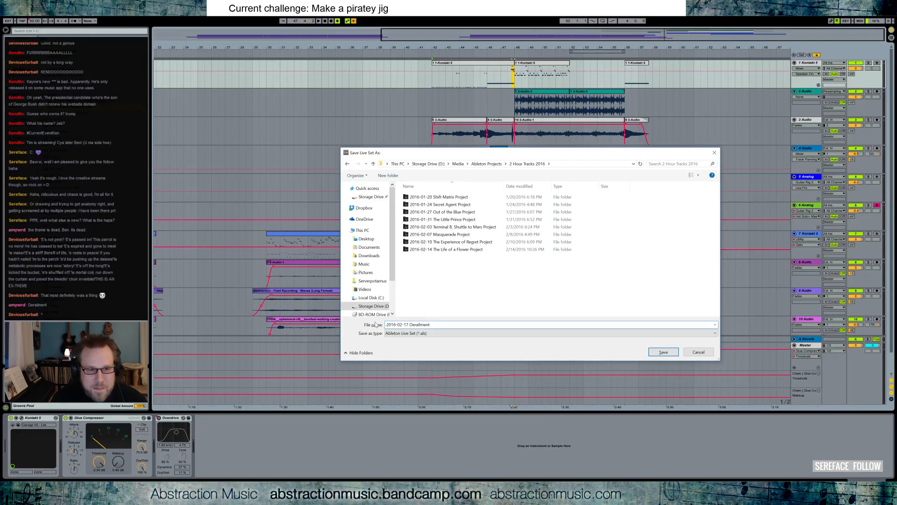
key(Return)
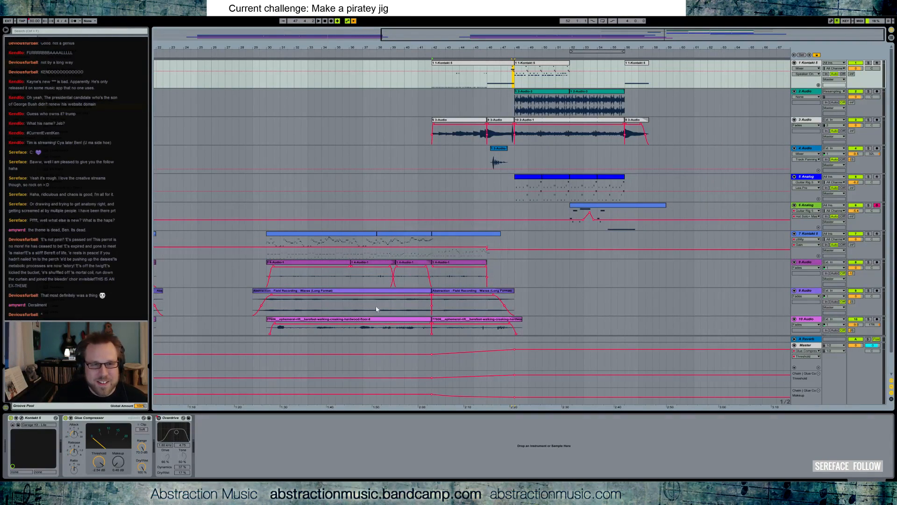
Collect all external files into the project and save the Live set.
click(5, 13)
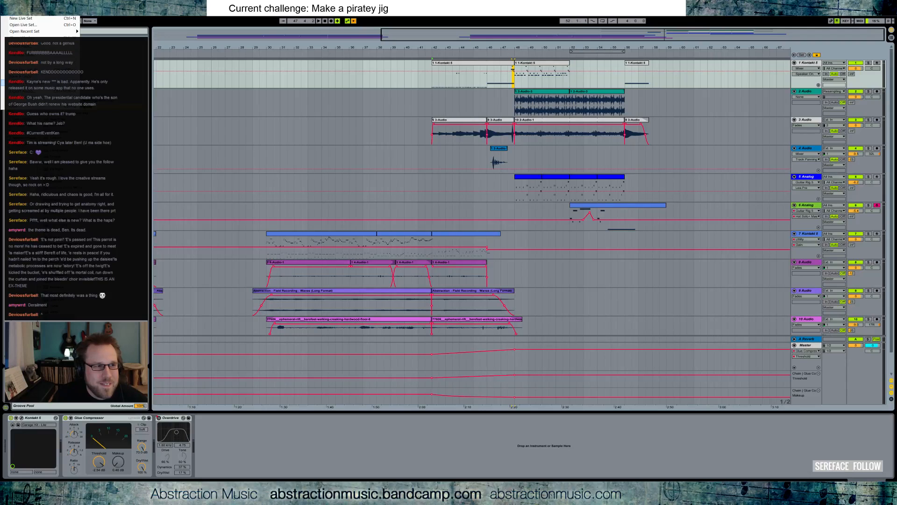
click(28, 83)
click(421, 282)
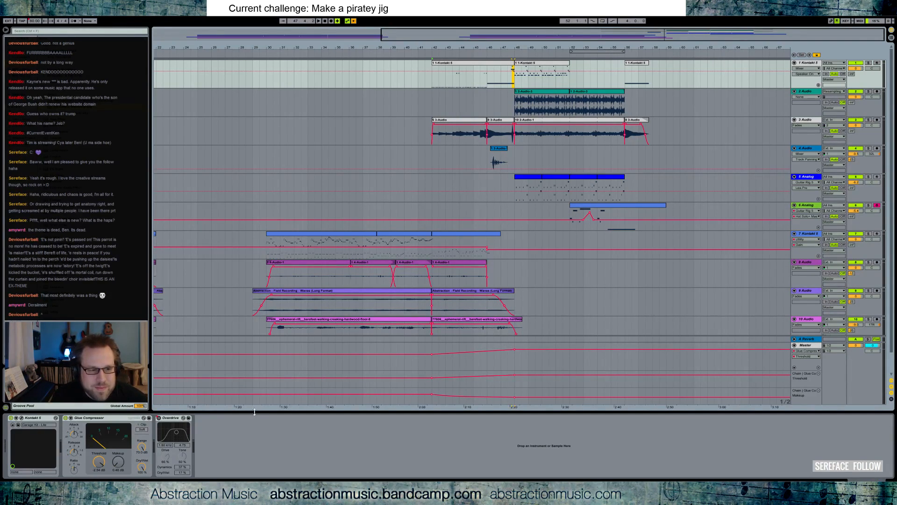
Place the playback start on the Master track at about bar 28.
mouse_move(248, 382)
mouse_down()
mouse_move(681, 360)
mouse_move(530, 376)
mouse_move(245, 377)
mouse_move(245, 369)
mouse_up()
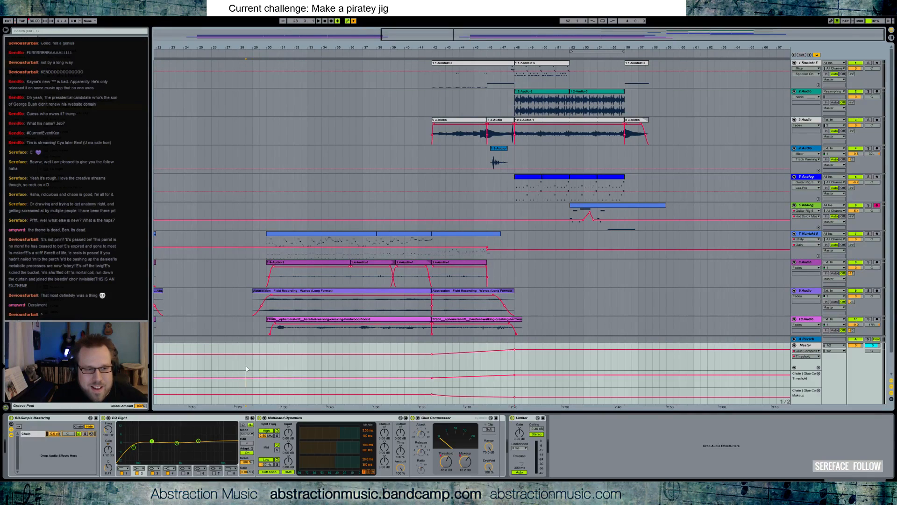